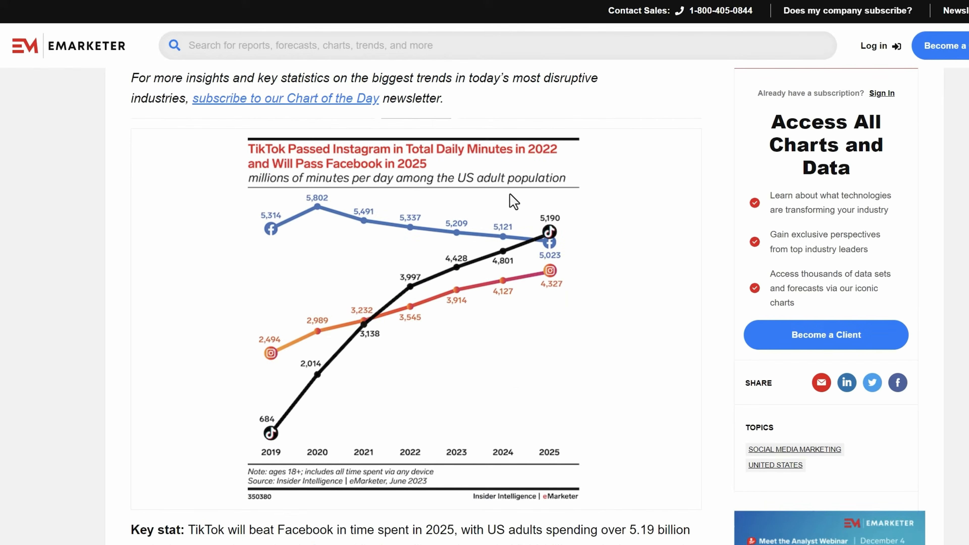
- Scroll the eMarketer chart page and switch to the Statusphere 64% Gen Z graphic
{"action": "scroll", "coordinate": [468, 248], "scroll_direction": "up", "scroll_amount": 1}
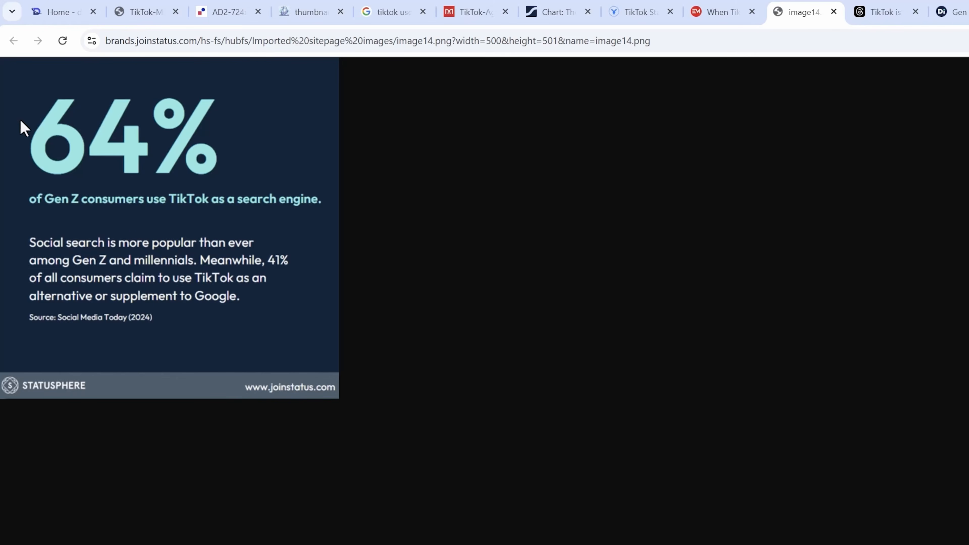
{"action": "left_click_drag", "start_coordinate": [48, 199], "coordinate": [266, 199]}
- View the Threads infographic (Google 91%, YouTube 39%, TikTok 17%), then open the Gen Z article tab
{"action": "left_click", "coordinate": [886, 11]}
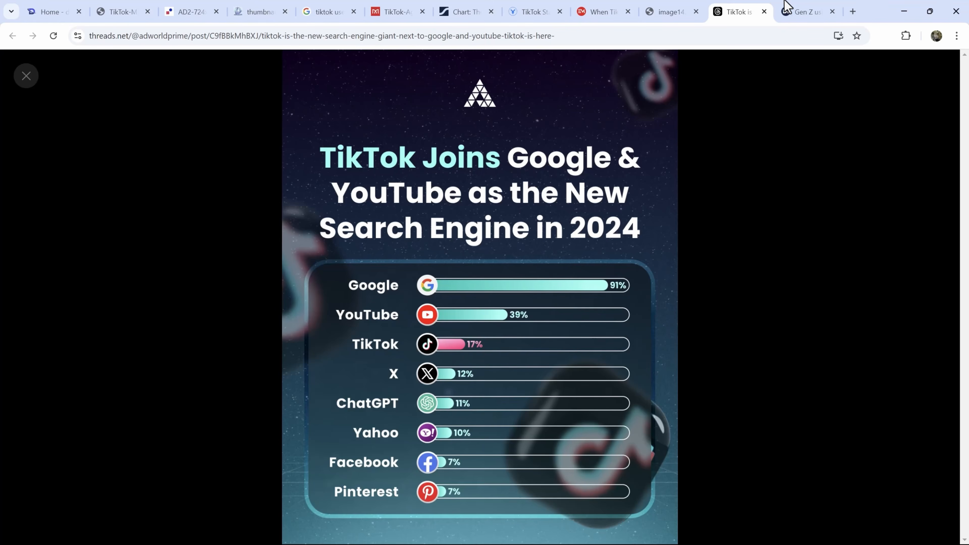
{"action": "left_click", "coordinate": [785, 8]}
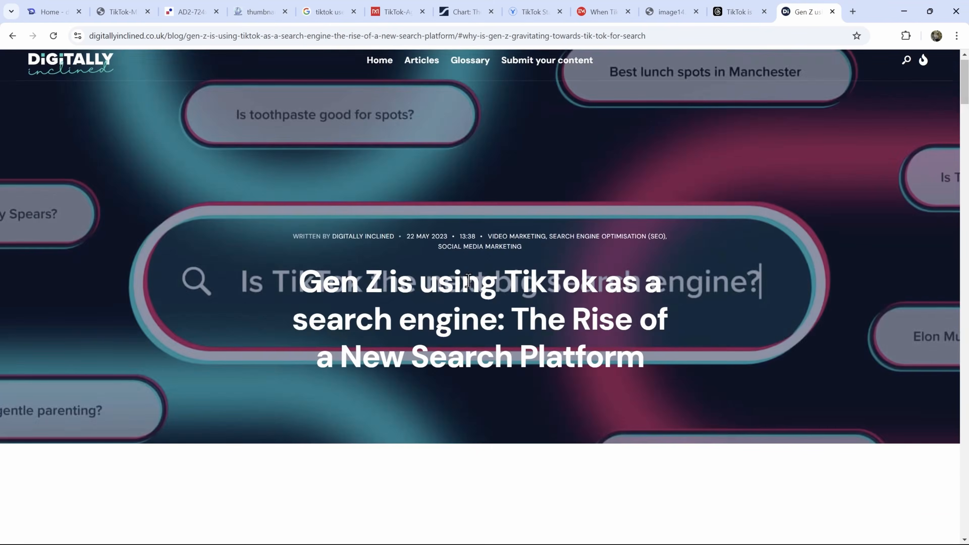
- Read through the 'Gen Z is using TikTok as a search engine' article, highlighting its title
{"action": "scroll", "coordinate": [447, 286], "scroll_direction": "down", "scroll_amount": 5}
{"action": "scroll", "coordinate": [538, 219], "scroll_direction": "up", "scroll_amount": 3}
{"action": "left_click_drag", "start_coordinate": [301, 177], "coordinate": [688, 279]}
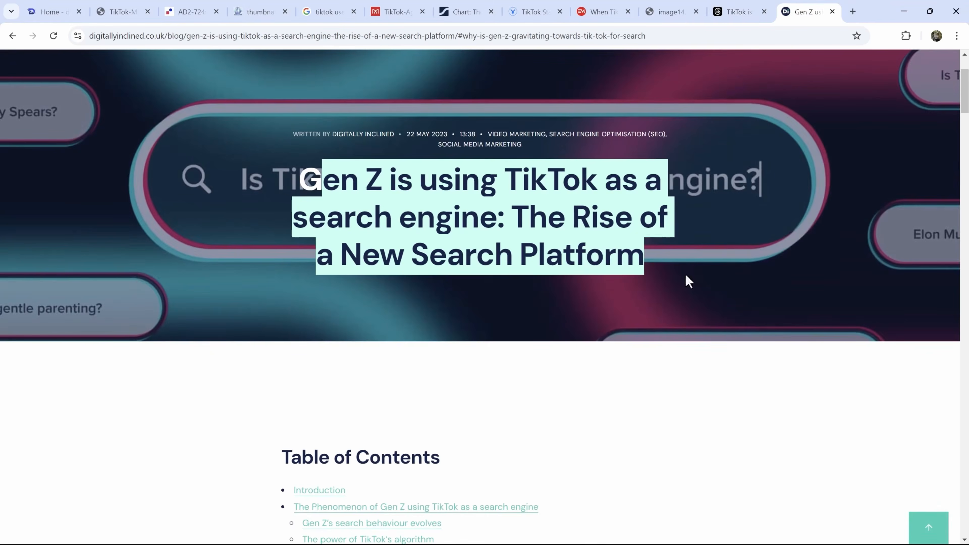
{"action": "left_click", "coordinate": [589, 279]}
{"action": "scroll", "coordinate": [459, 290], "scroll_direction": "down", "scroll_amount": 15}
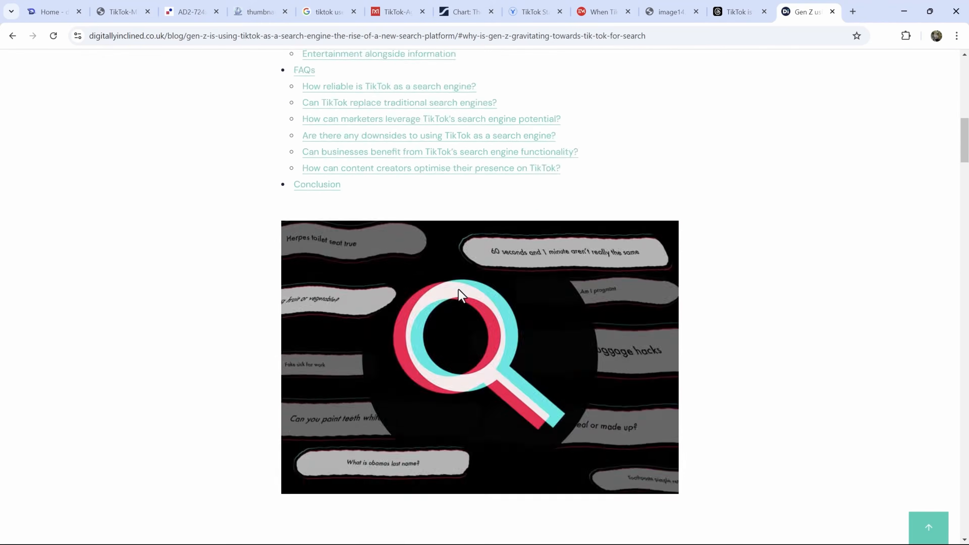
{"action": "scroll", "coordinate": [459, 291], "scroll_direction": "down", "scroll_amount": 15}
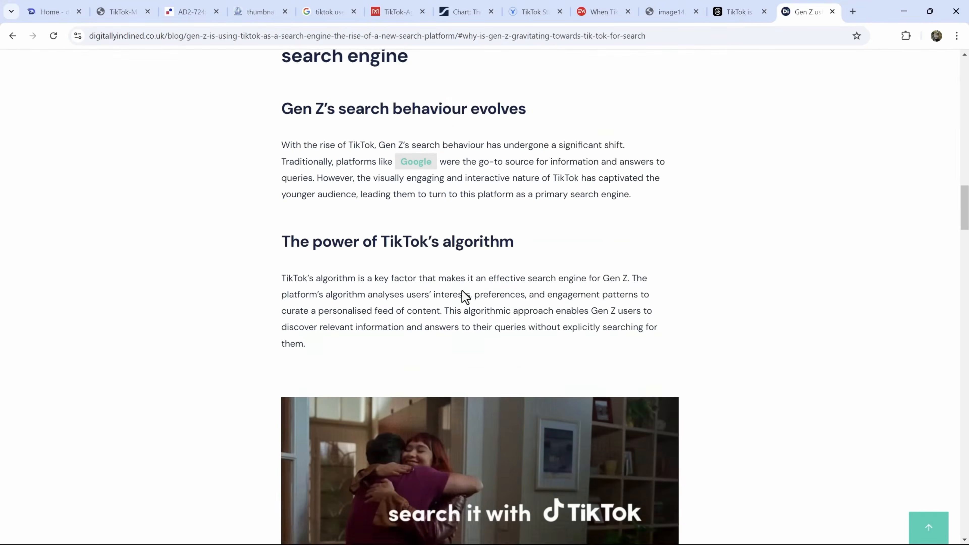
{"action": "scroll", "coordinate": [526, 332], "scroll_direction": "down", "scroll_amount": 5}
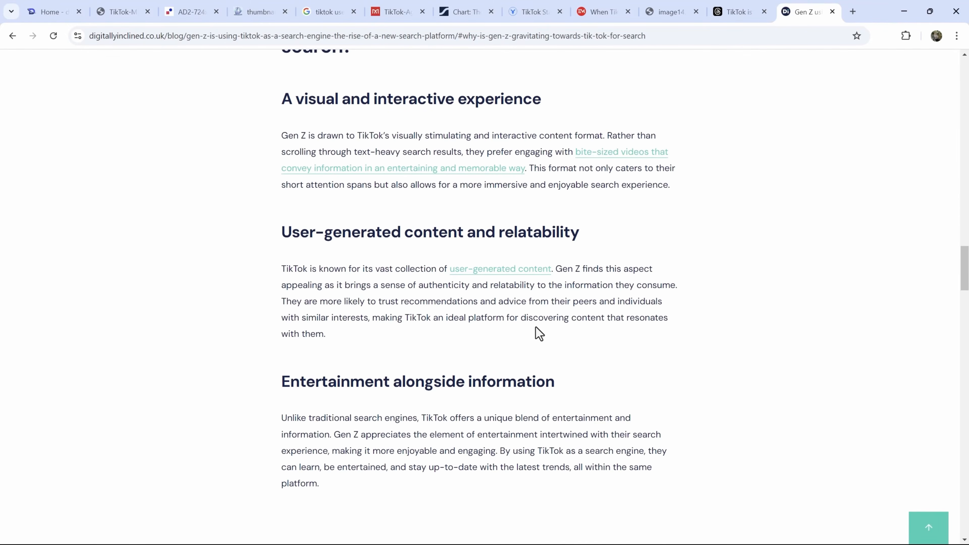
{"action": "scroll", "coordinate": [537, 331], "scroll_direction": "down", "scroll_amount": 4}
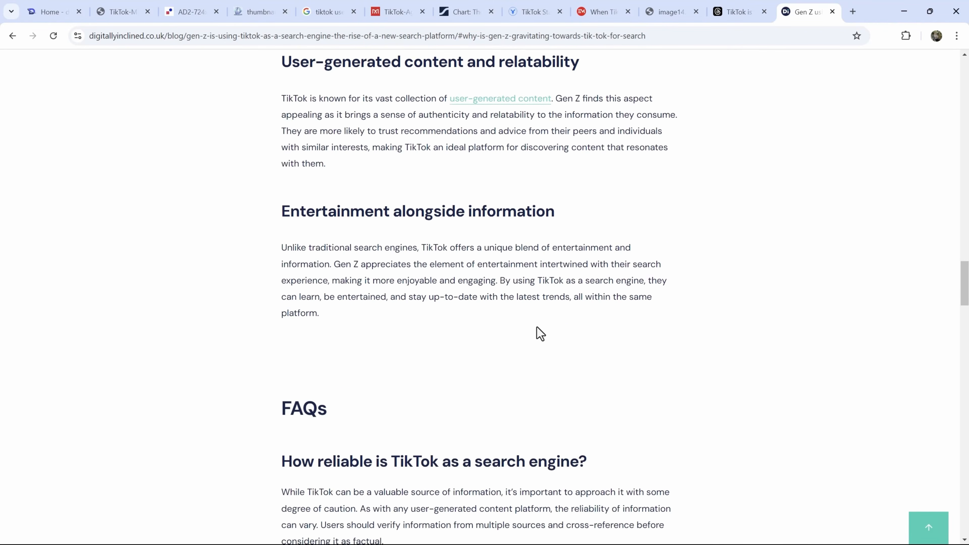
{"action": "scroll", "coordinate": [537, 331], "scroll_direction": "up", "scroll_amount": 15}
{"action": "scroll", "coordinate": [537, 329], "scroll_direction": "up", "scroll_amount": 12}
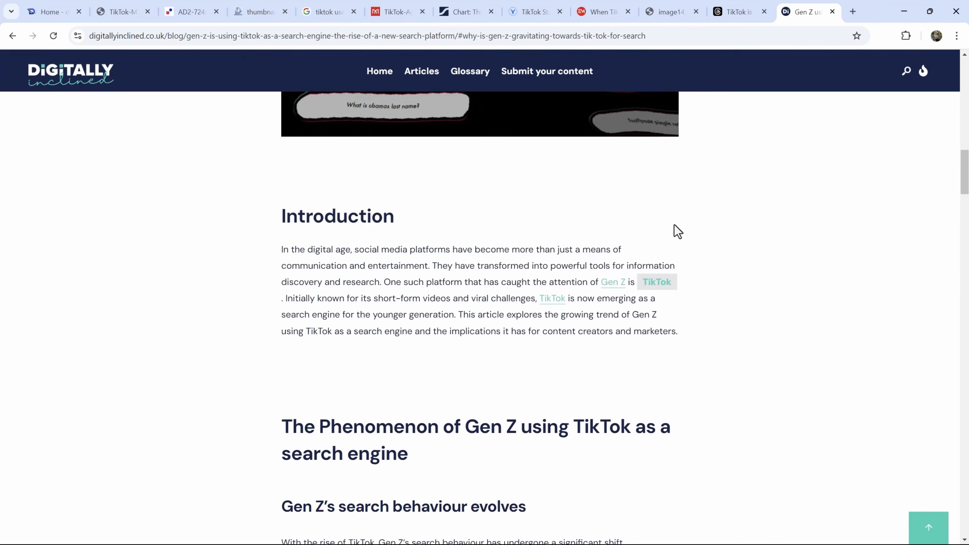
{"action": "scroll", "coordinate": [691, 185], "scroll_direction": "up", "scroll_amount": 15}
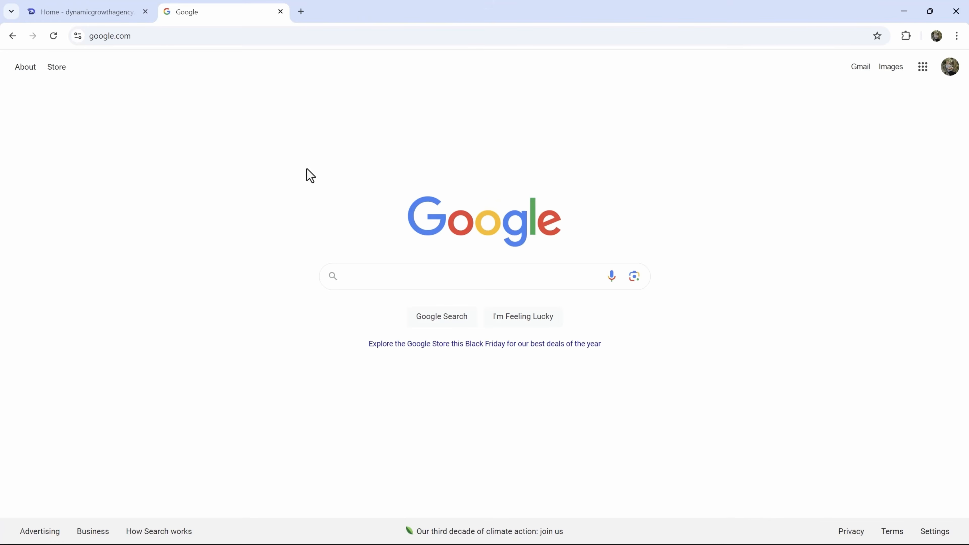
{"action": "left_click", "coordinate": [173, 38]}
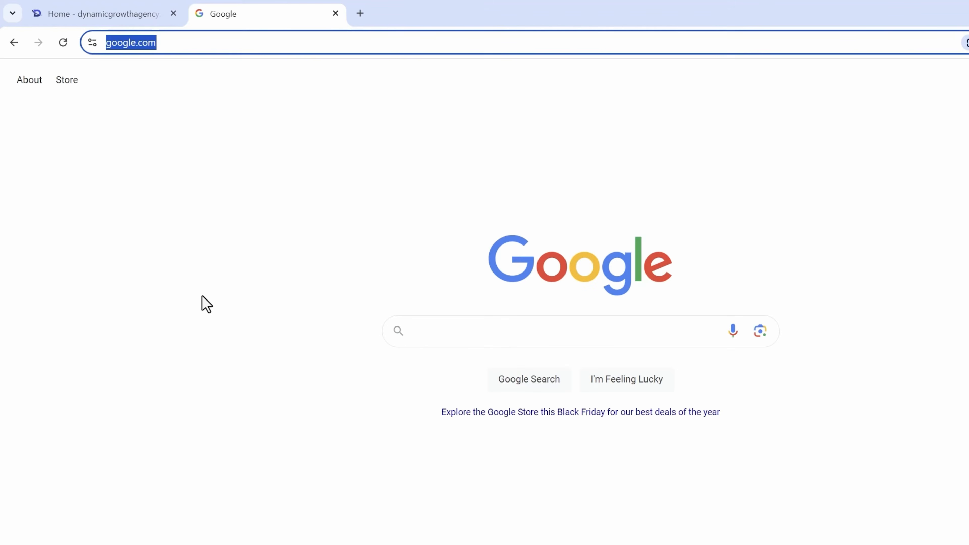
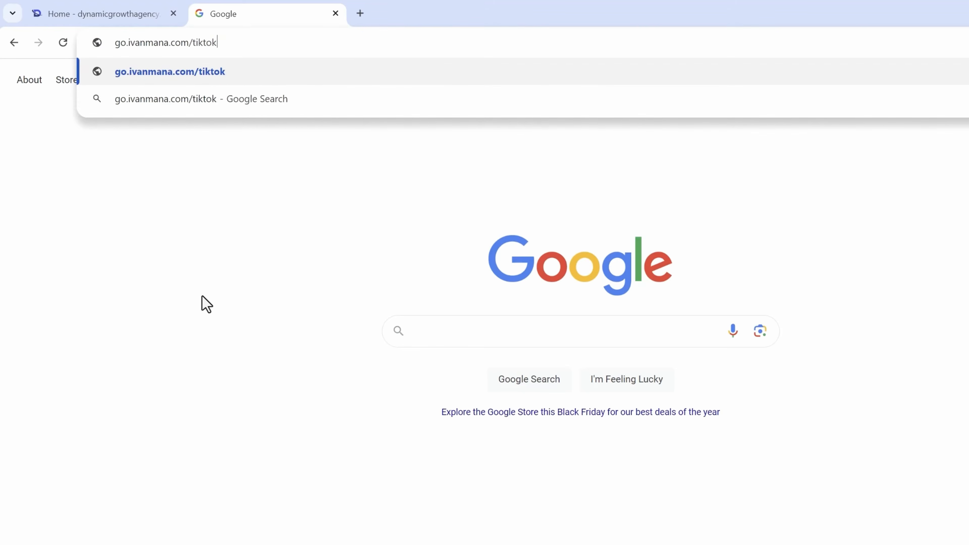
{"action": "key", "text": "Return"}
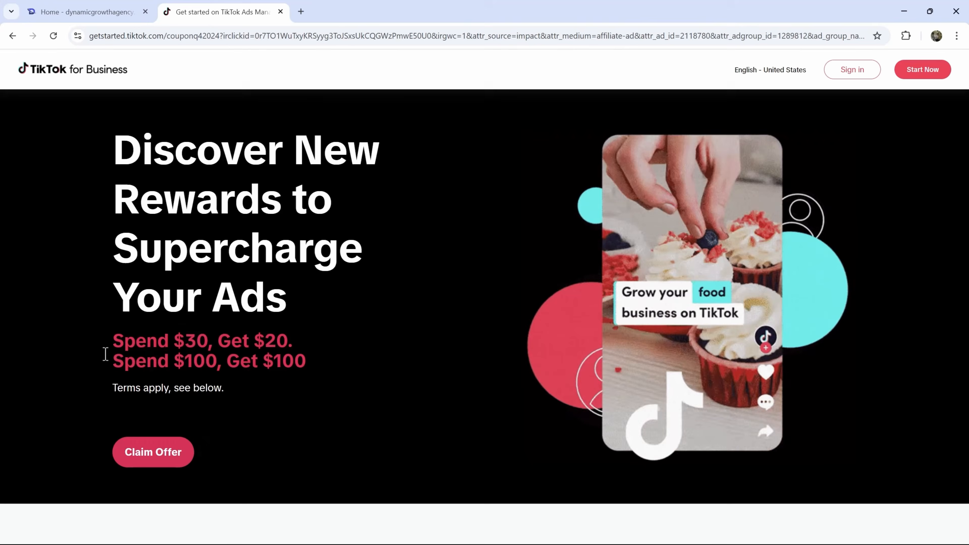
- Highlight the Spend $30 Get $20 and Spend $100 Get $100 offer lines
{"action": "left_click_drag", "start_coordinate": [122, 344], "coordinate": [308, 345]}
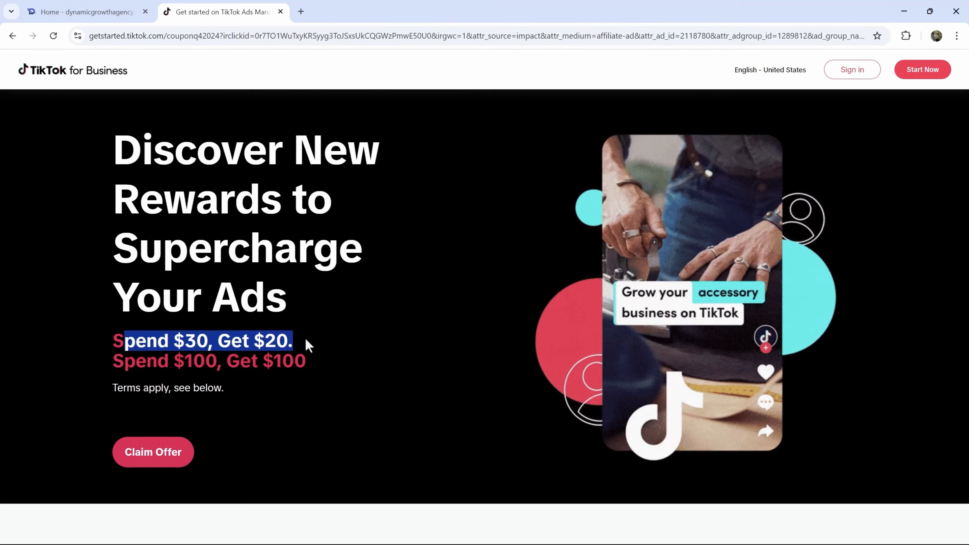
{"action": "left_click_drag", "start_coordinate": [136, 361], "coordinate": [328, 379]}
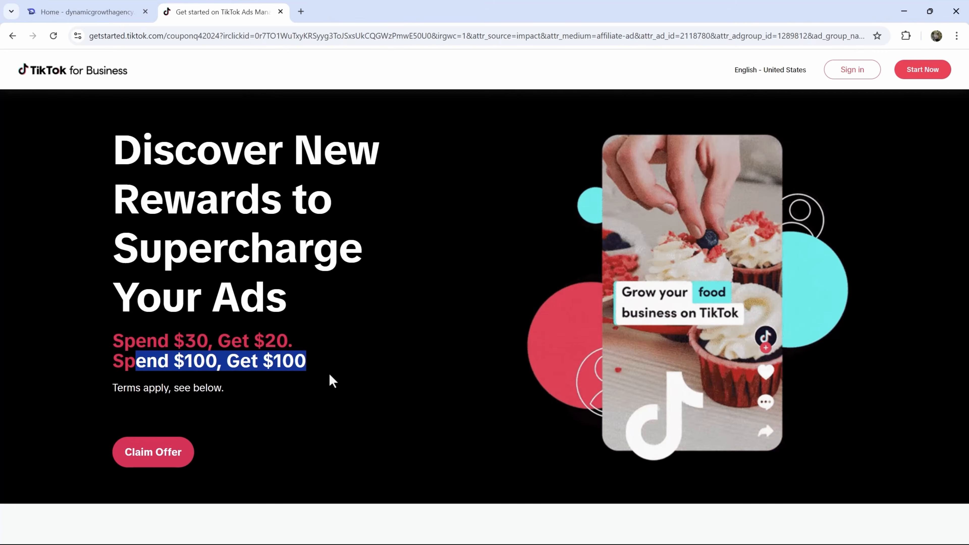
{"action": "left_click_drag", "start_coordinate": [226, 361], "coordinate": [309, 371]}
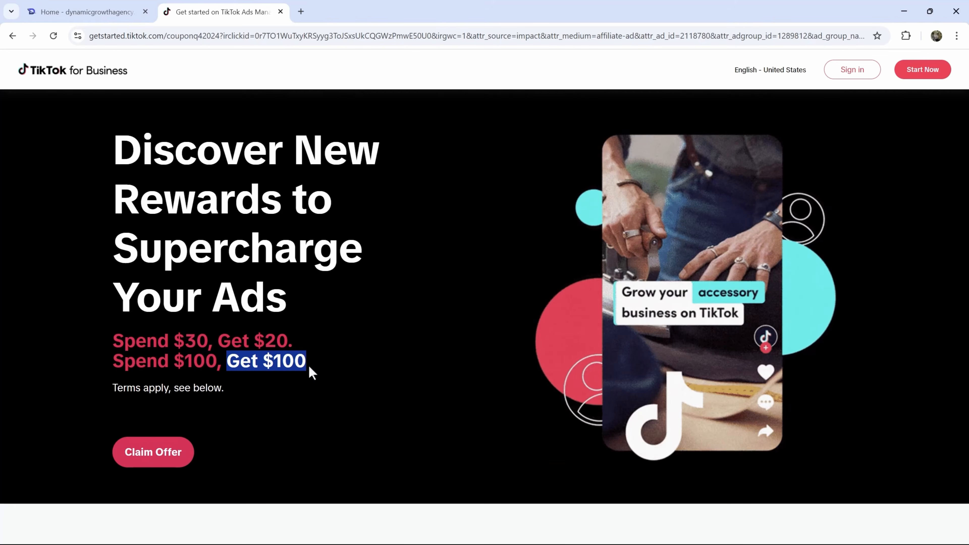
{"action": "left_click", "coordinate": [265, 349]}
{"action": "scroll", "coordinate": [352, 370], "scroll_direction": "down", "scroll_amount": 3}
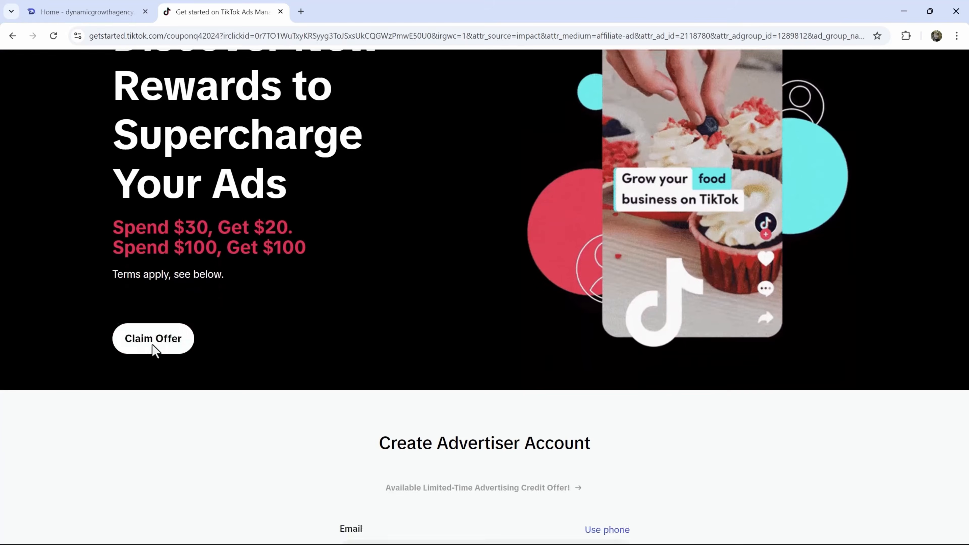
- Claim the offer and enter the business email address and the pasted password
{"action": "left_click", "coordinate": [152, 346]}
{"action": "left_click", "coordinate": [432, 214]}
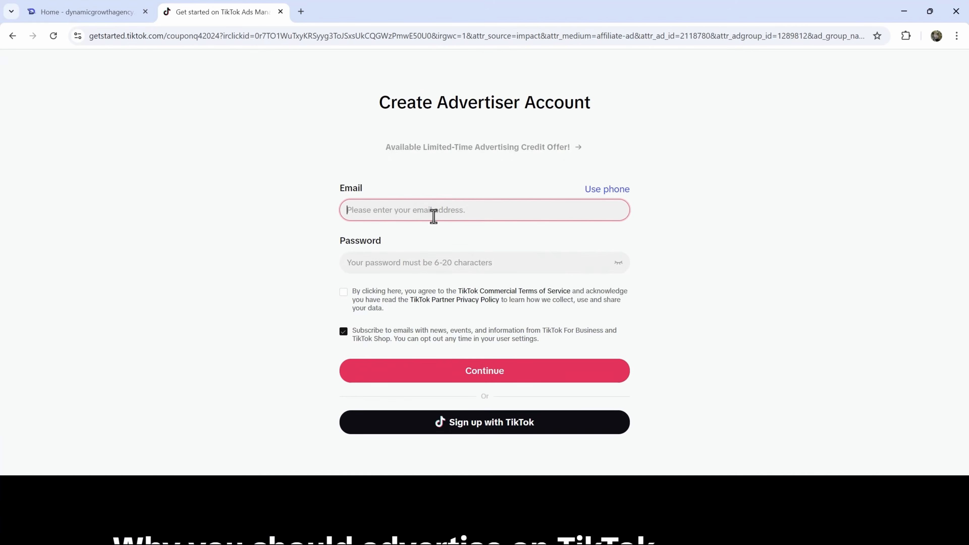
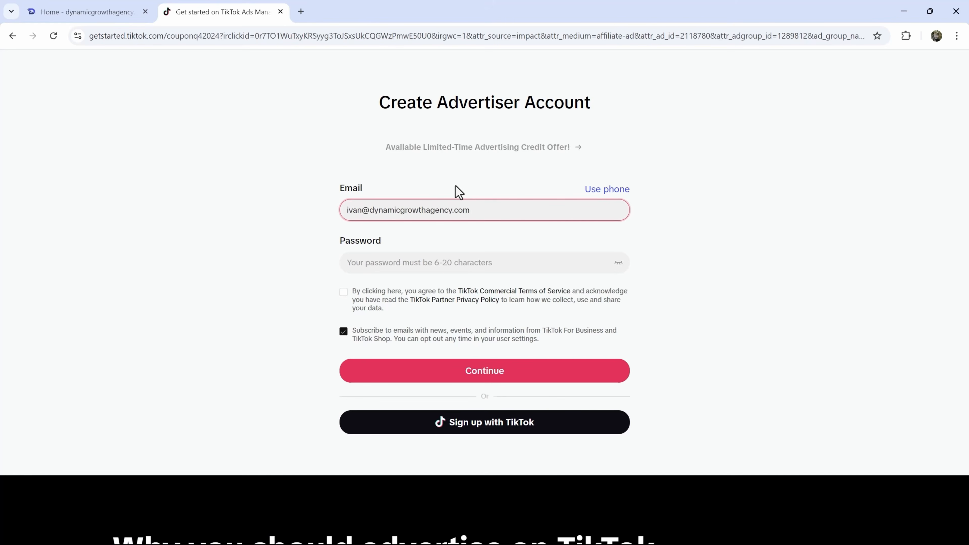
{"action": "key", "text": "Tab"}
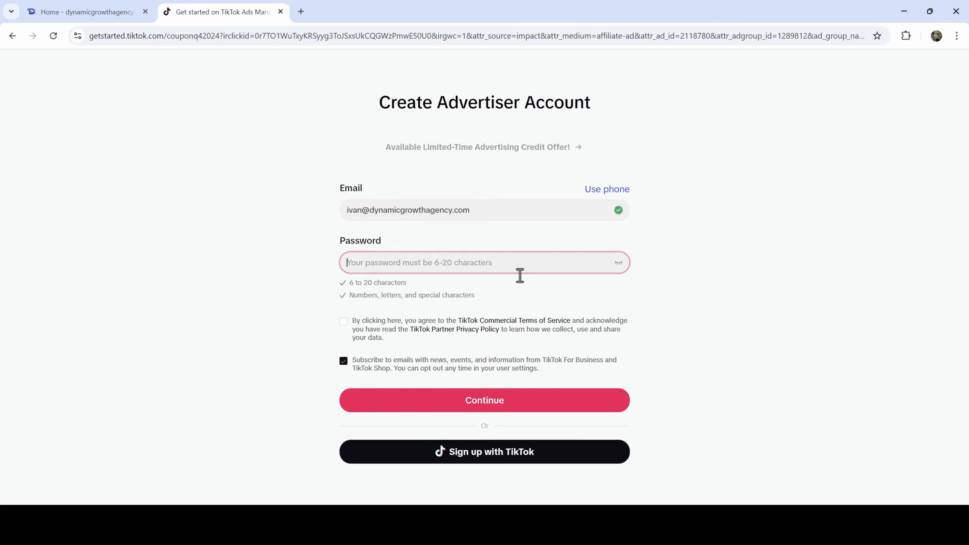
{"action": "key", "text": "ctrl+v"}
- Opt out of marketing emails, accept the terms, submit, and solve the shape captcha
{"action": "left_click", "coordinate": [344, 331]}
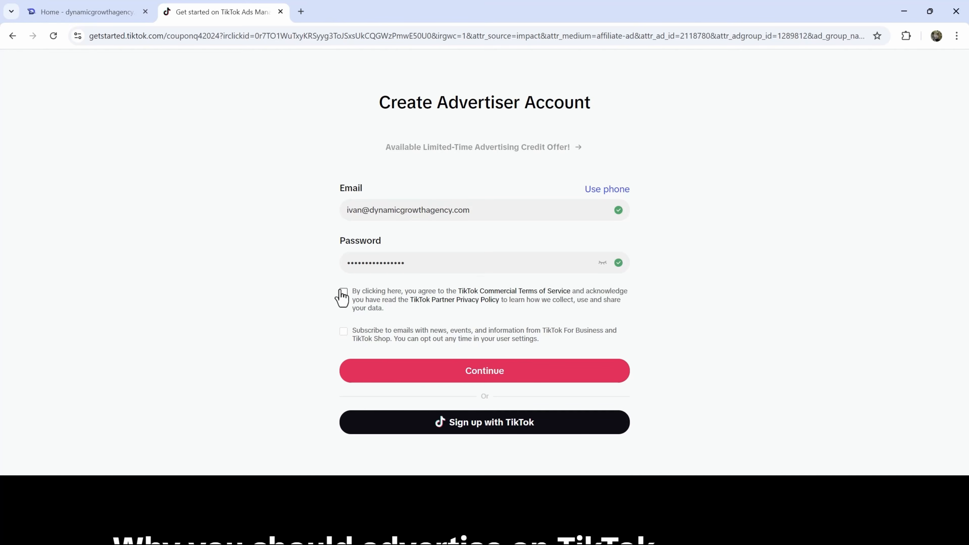
{"action": "left_click", "coordinate": [343, 292]}
{"action": "left_click", "coordinate": [473, 381]}
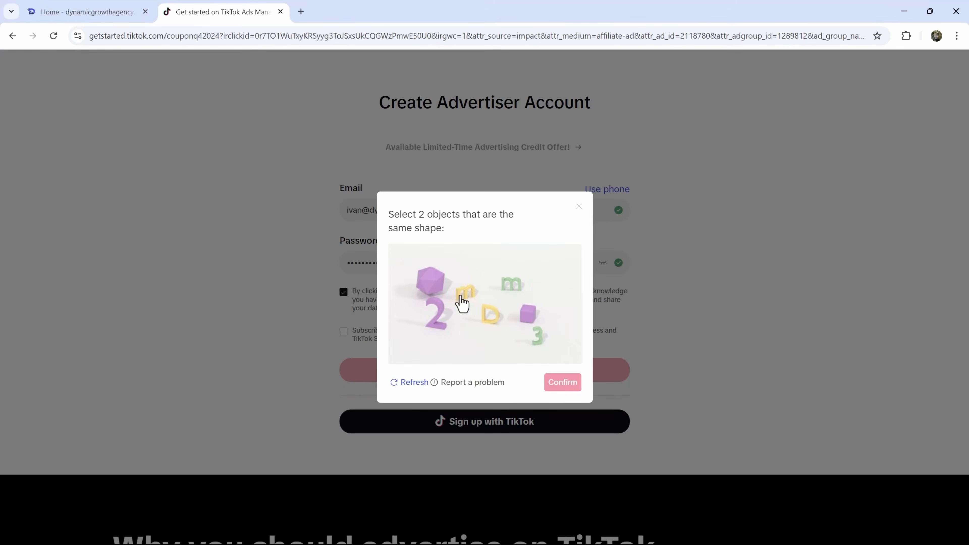
{"action": "left_click", "coordinate": [460, 295]}
{"action": "left_click", "coordinate": [506, 280]}
{"action": "left_click", "coordinate": [568, 383]}
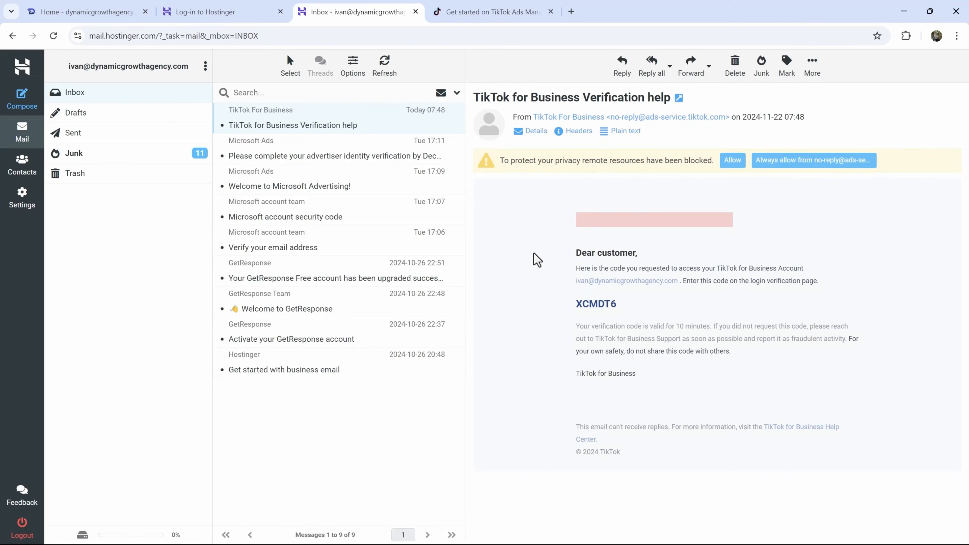
- Copy the verification code from the TikTok for Business email
{"action": "double_click", "coordinate": [610, 305]}
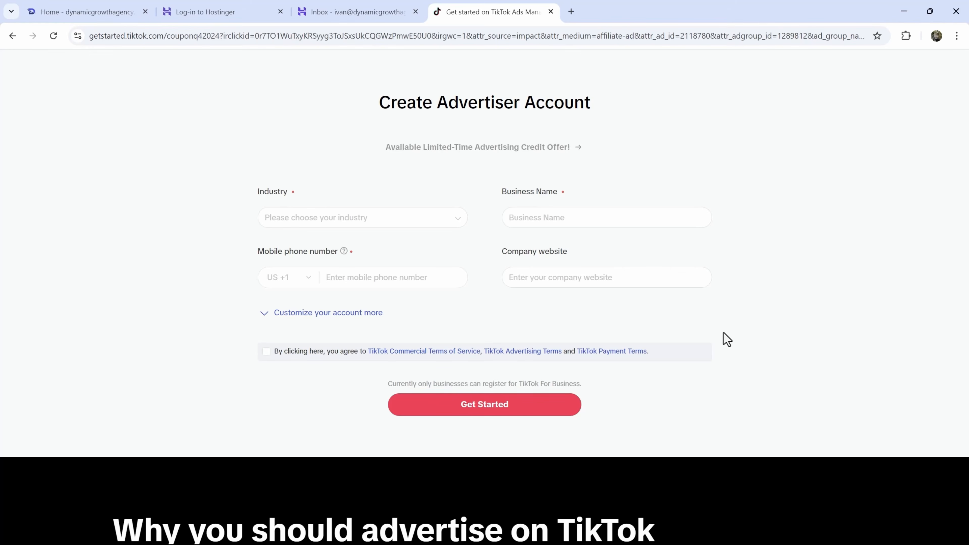
- Set the industry to Advertising & PR services
{"action": "scroll", "coordinate": [727, 339], "scroll_direction": "down", "scroll_amount": 4}
{"action": "scroll", "coordinate": [727, 339], "scroll_direction": "up", "scroll_amount": 5}
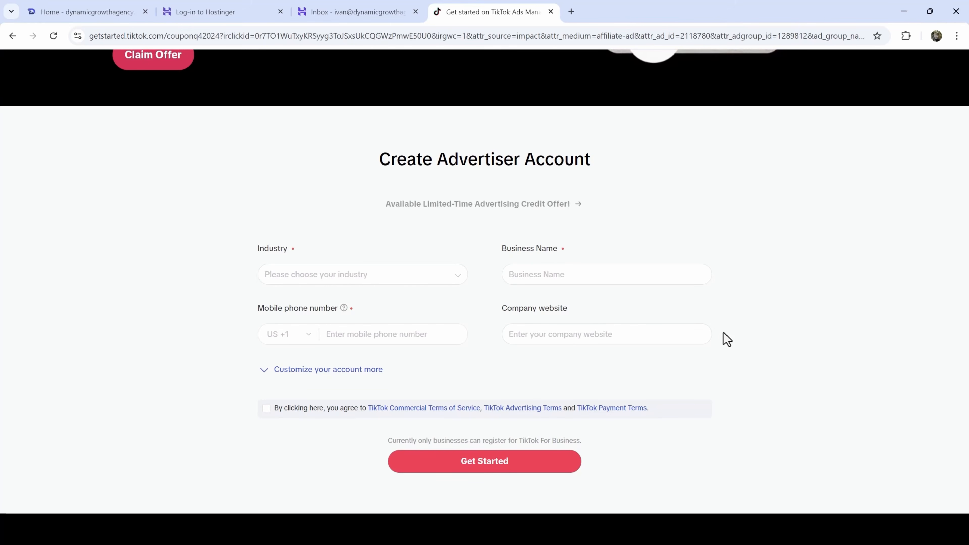
{"action": "left_click", "coordinate": [344, 273]}
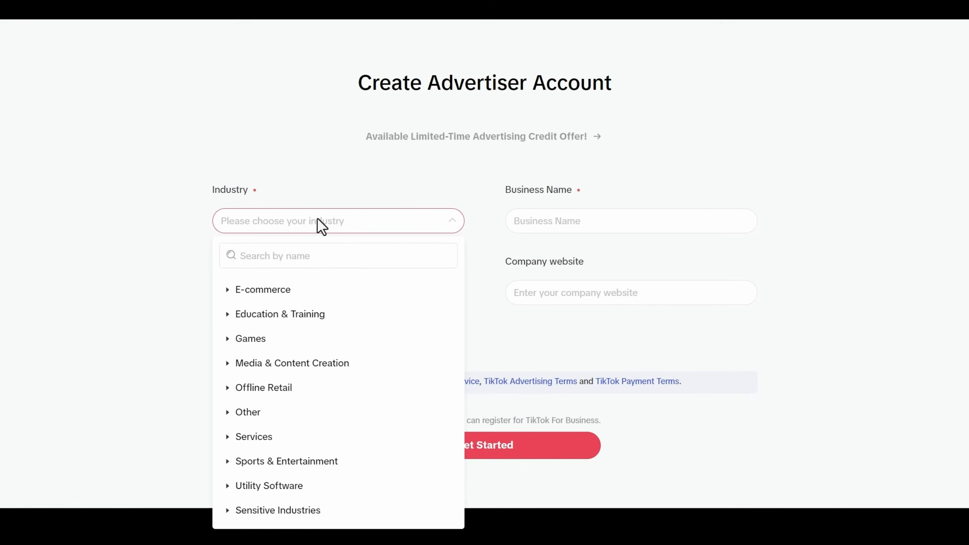
{"action": "left_click", "coordinate": [324, 253]}
{"action": "type", "text": "mark"}
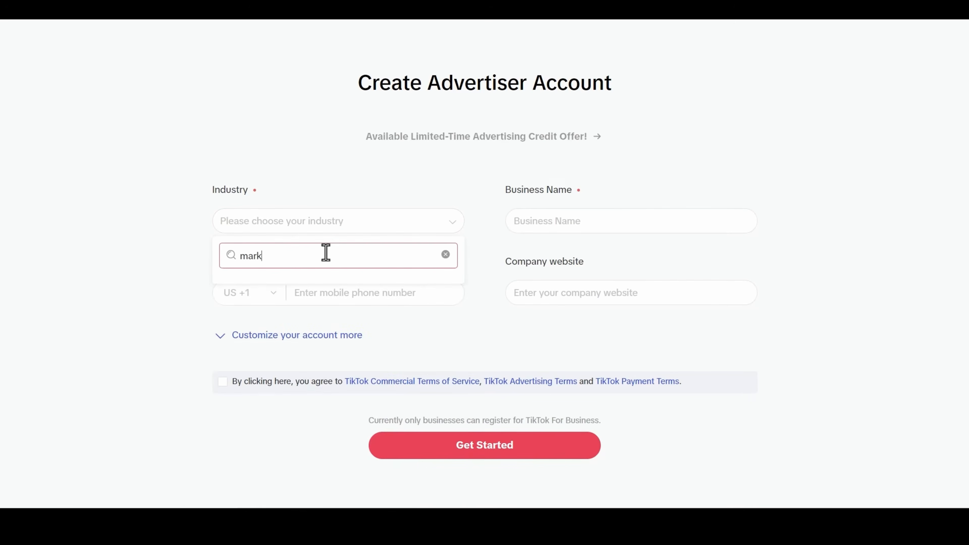
{"action": "key", "text": "BackSpace"}
{"action": "key", "text": "BackSpace"}
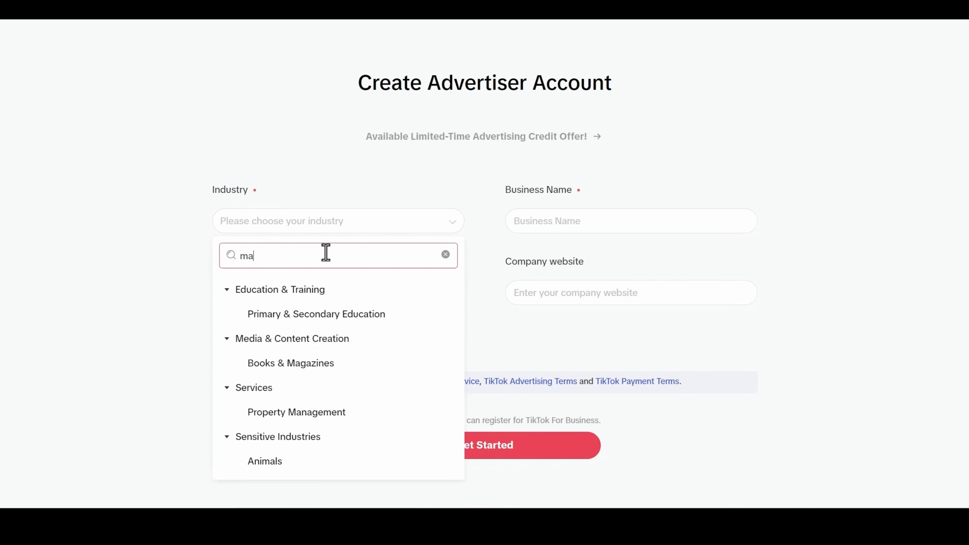
{"action": "key", "text": "BackSpace"}
{"action": "key", "text": "BackSpace"}
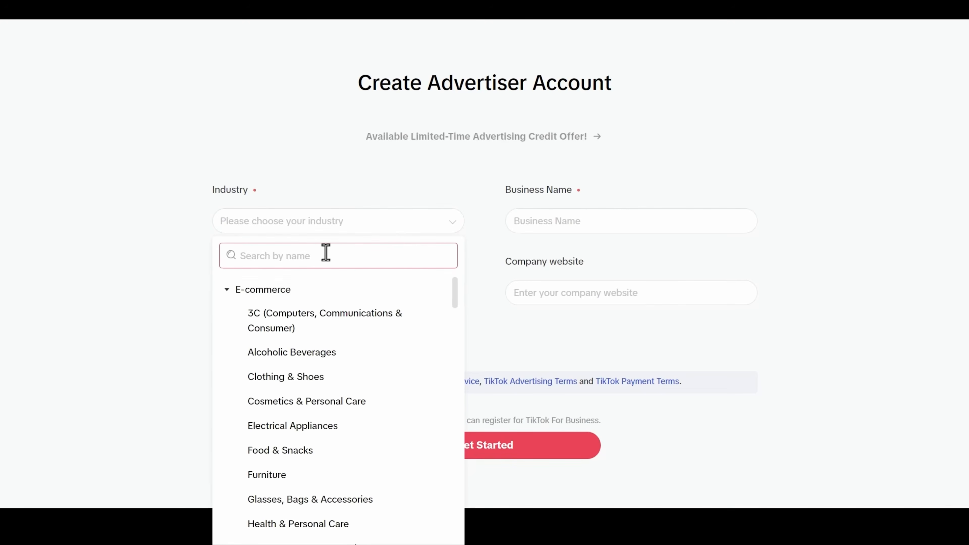
{"action": "left_click", "coordinate": [227, 290]}
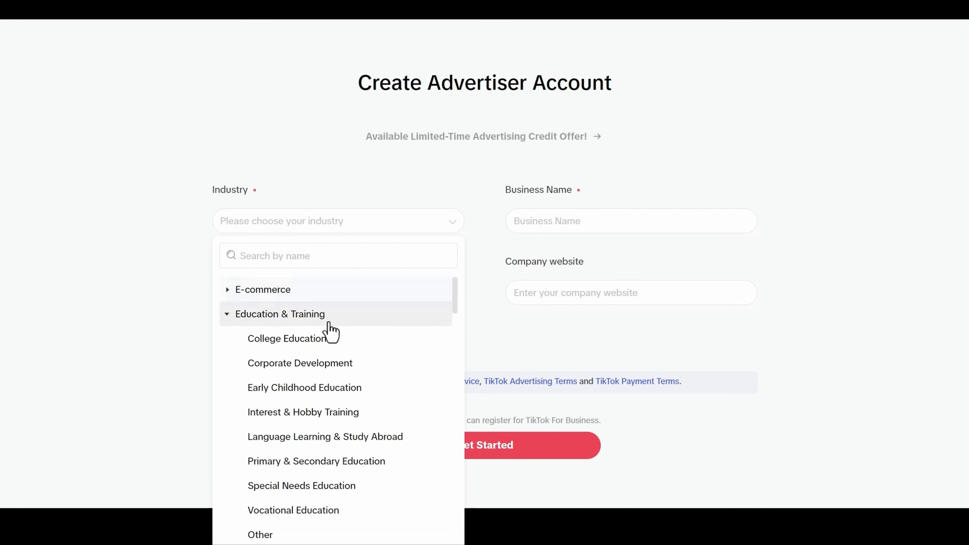
{"action": "left_click", "coordinate": [226, 323]}
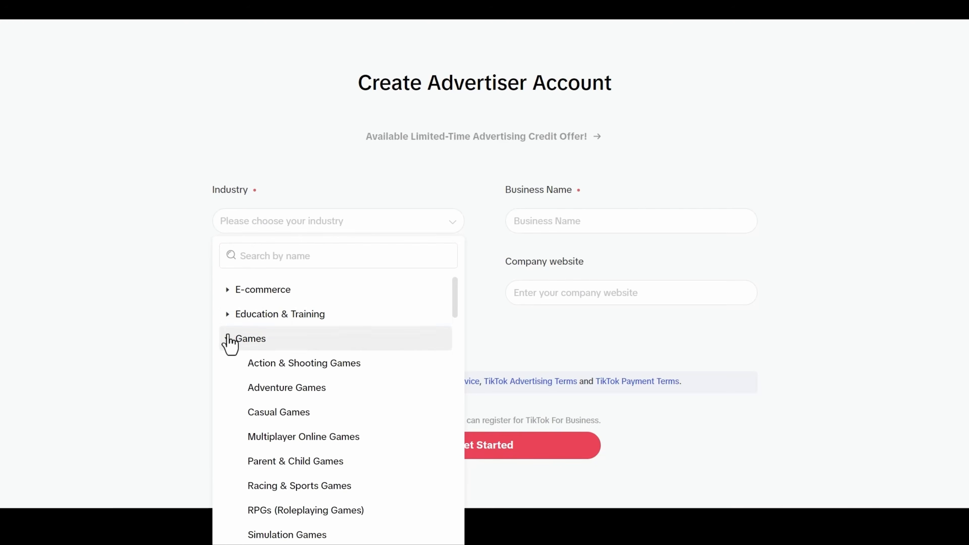
{"action": "left_click", "coordinate": [228, 339]}
{"action": "left_click", "coordinate": [228, 363]}
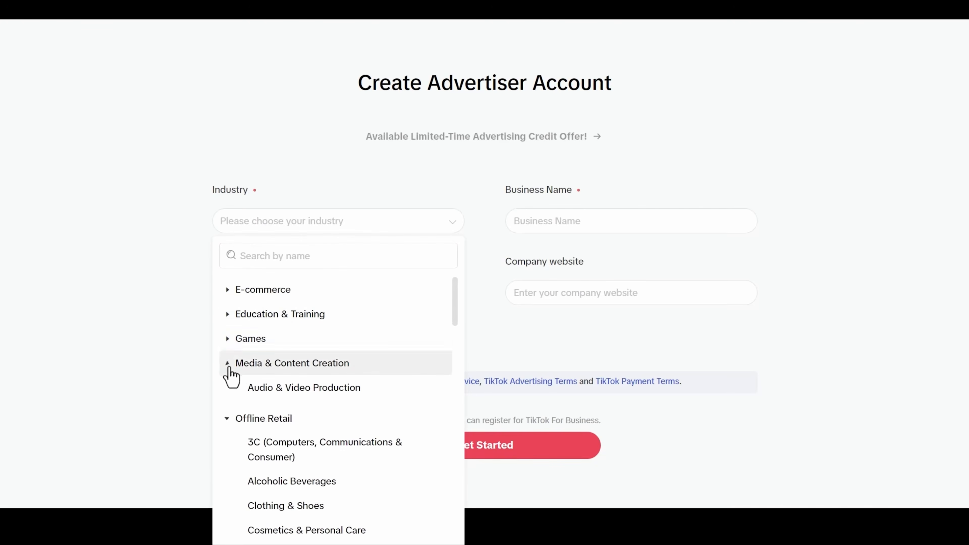
{"action": "left_click", "coordinate": [236, 389]}
{"action": "scroll", "coordinate": [268, 393], "scroll_direction": "down", "scroll_amount": 2}
{"action": "scroll", "coordinate": [269, 393], "scroll_direction": "down", "scroll_amount": 2}
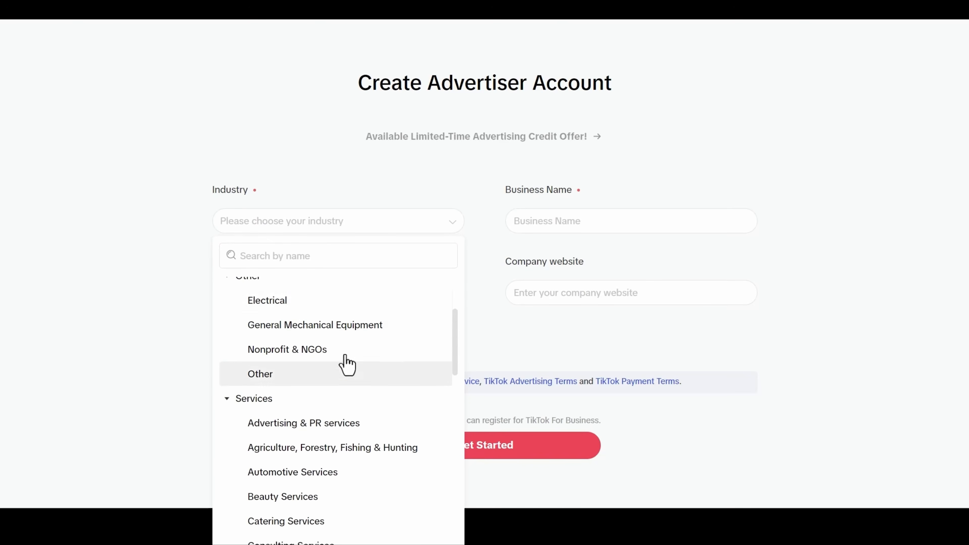
{"action": "scroll", "coordinate": [385, 326], "scroll_direction": "down", "scroll_amount": 2}
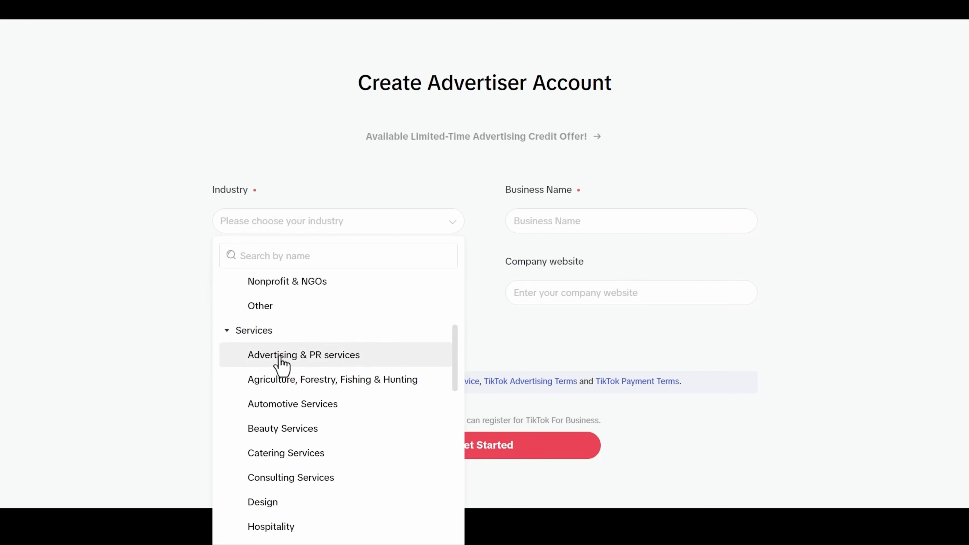
{"action": "left_click", "coordinate": [292, 360]}
- Enter Dynamic Growth Agency as business name and paste the company website
{"action": "left_click", "coordinate": [578, 218]}
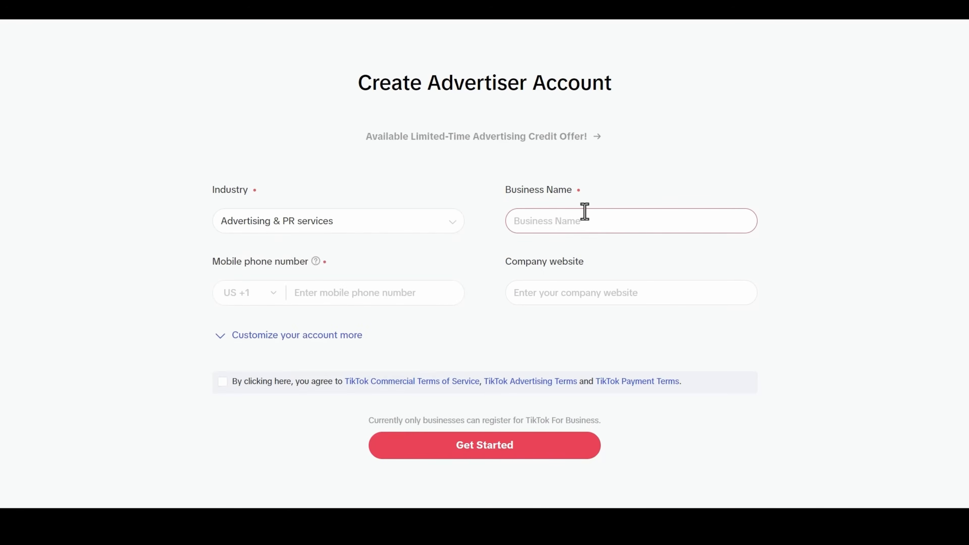
{"action": "type", "text": "Dynamic Growth Agency"}
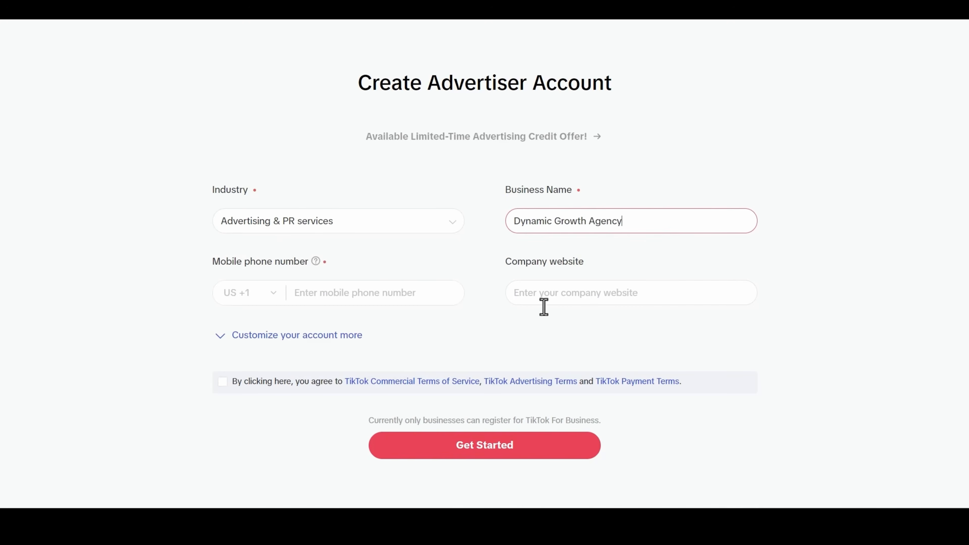
{"action": "left_click", "coordinate": [582, 302]}
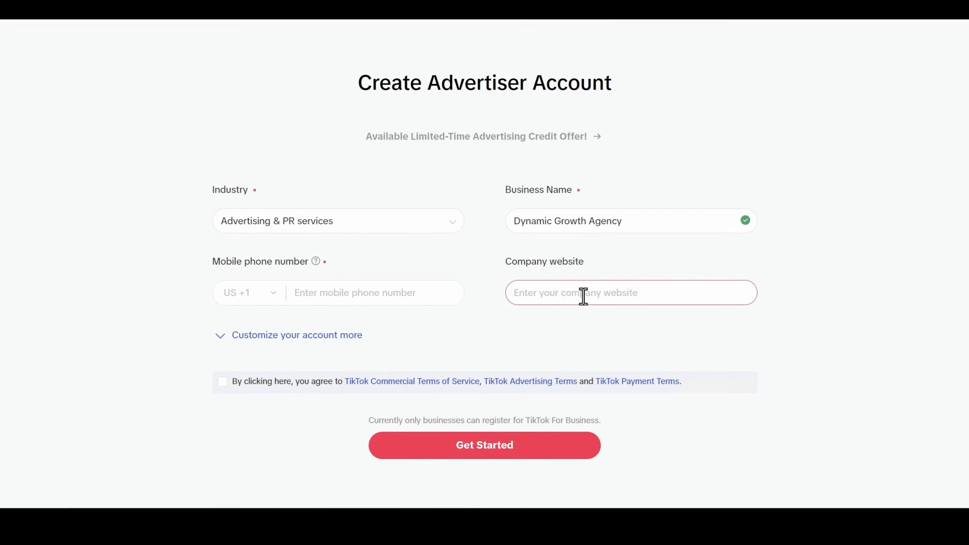
{"action": "type", "text": "https://dynamicgrowthagency.com/"}
{"action": "left_click", "coordinate": [507, 325]}
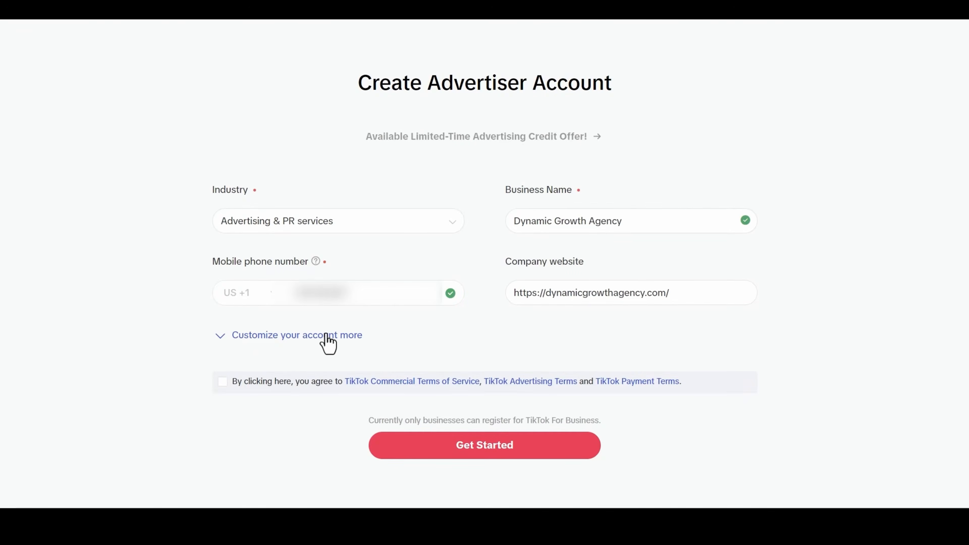
- Set the billing country to Canada, accept the terms, and create the account
{"action": "left_click", "coordinate": [329, 335]}
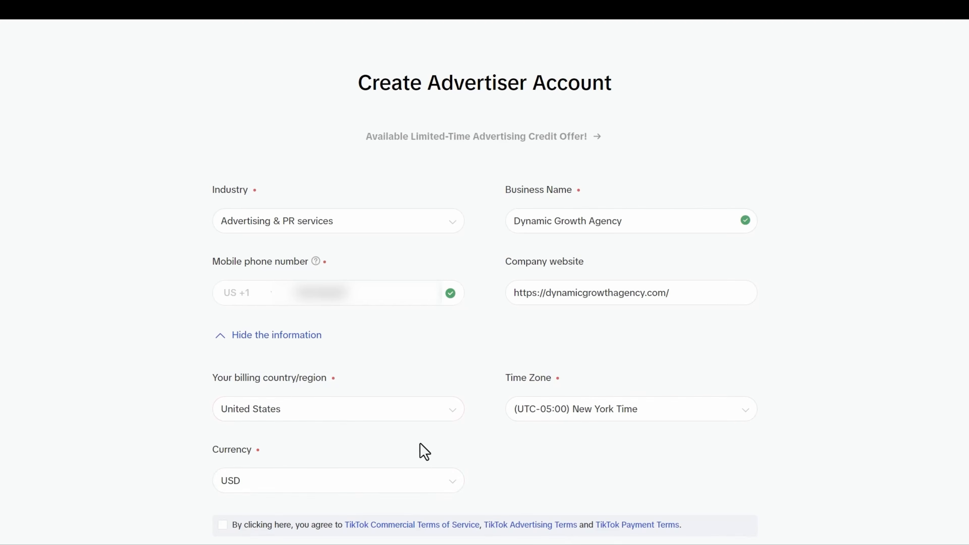
{"action": "left_click", "coordinate": [317, 419]}
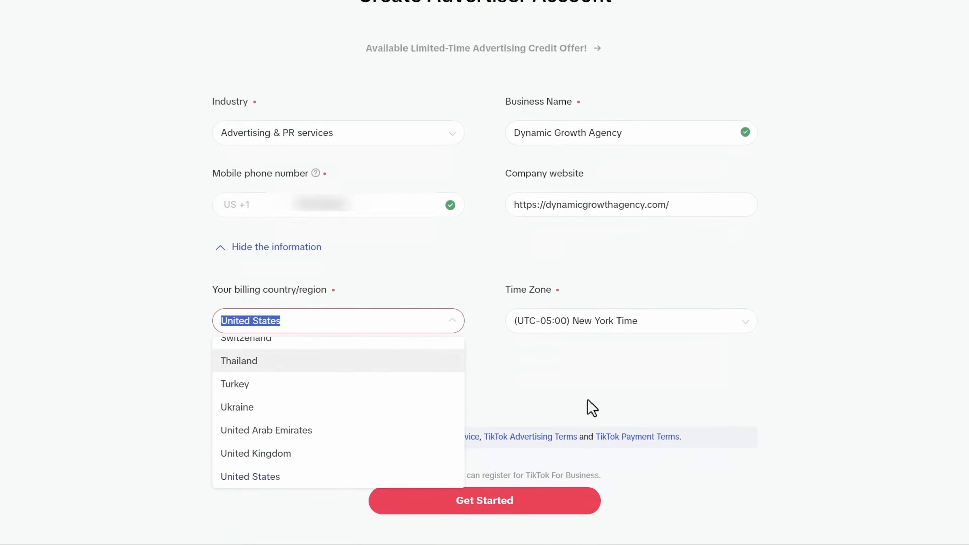
{"action": "type", "text": "cana"}
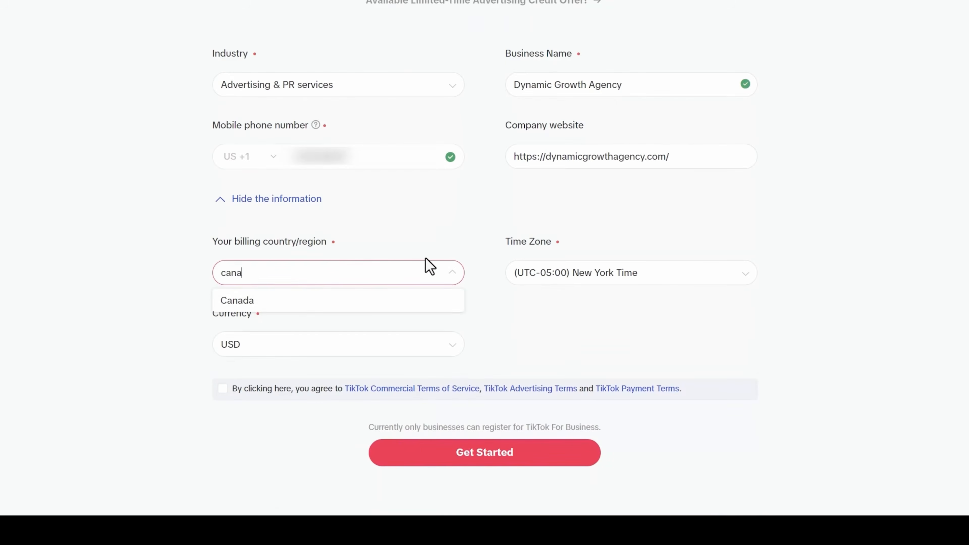
{"action": "left_click", "coordinate": [274, 302]}
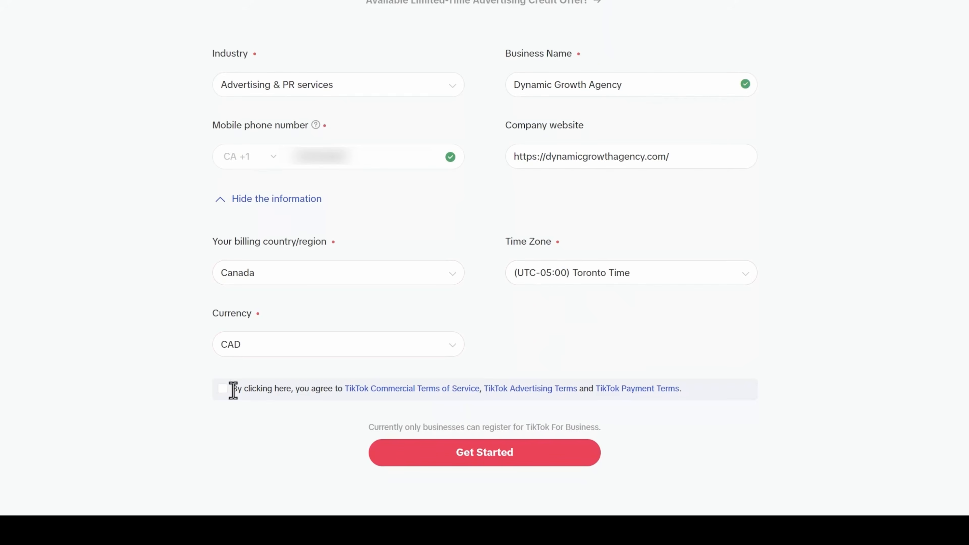
{"action": "left_click", "coordinate": [222, 389]}
{"action": "left_click", "coordinate": [463, 448]}
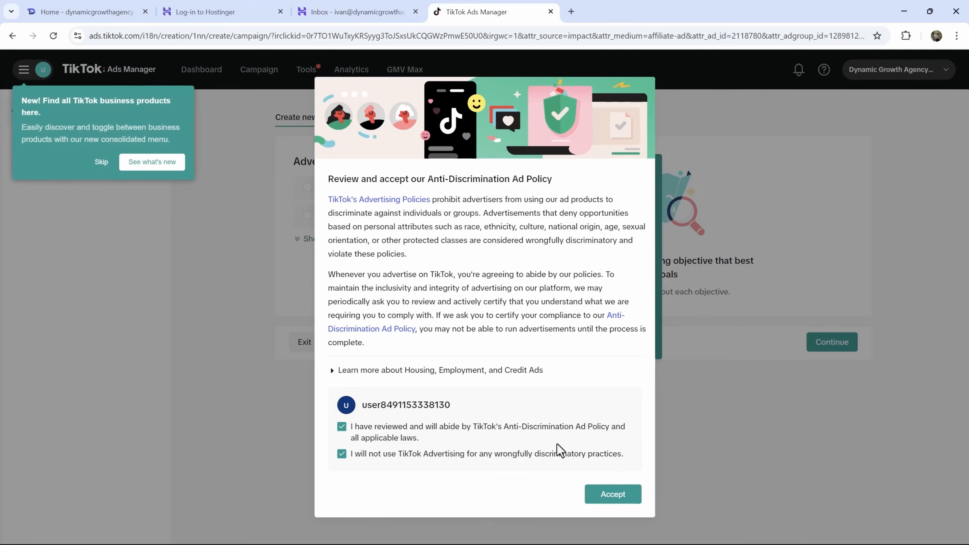
- Accept the Anti-Discrimination Ad Policy and exit campaign creation to the empty Campaign list
{"action": "left_click", "coordinate": [609, 495]}
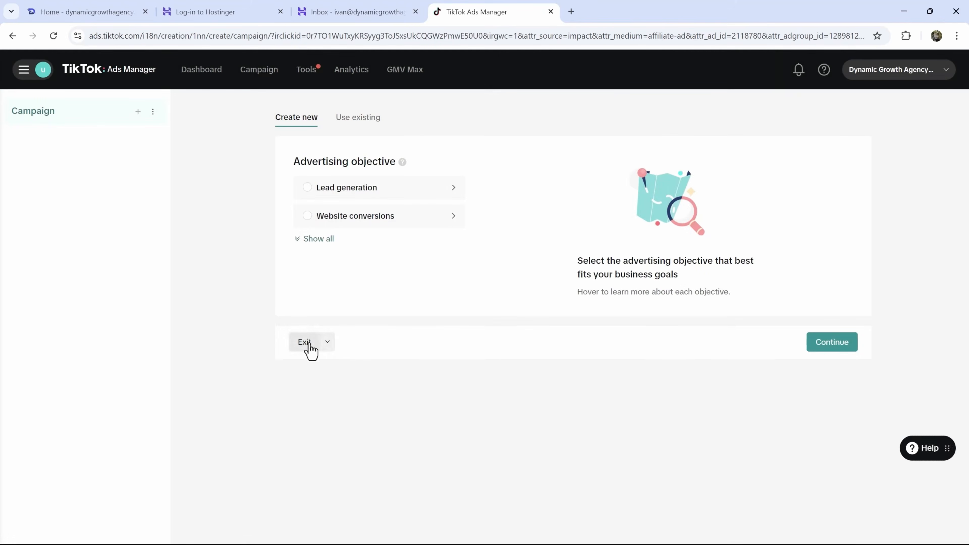
{"action": "left_click", "coordinate": [307, 346]}
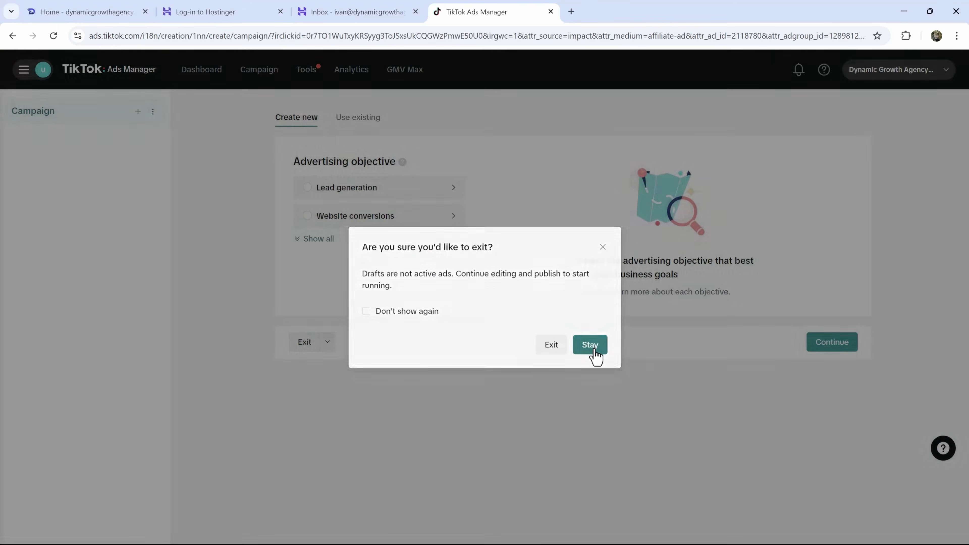
{"action": "left_click", "coordinate": [592, 348]}
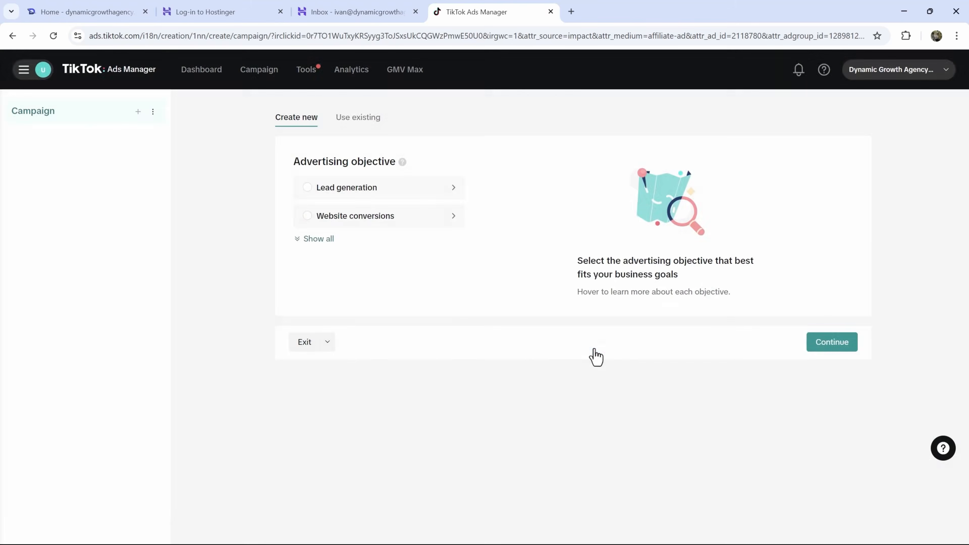
{"action": "left_click", "coordinate": [319, 342]}
{"action": "left_click", "coordinate": [547, 346]}
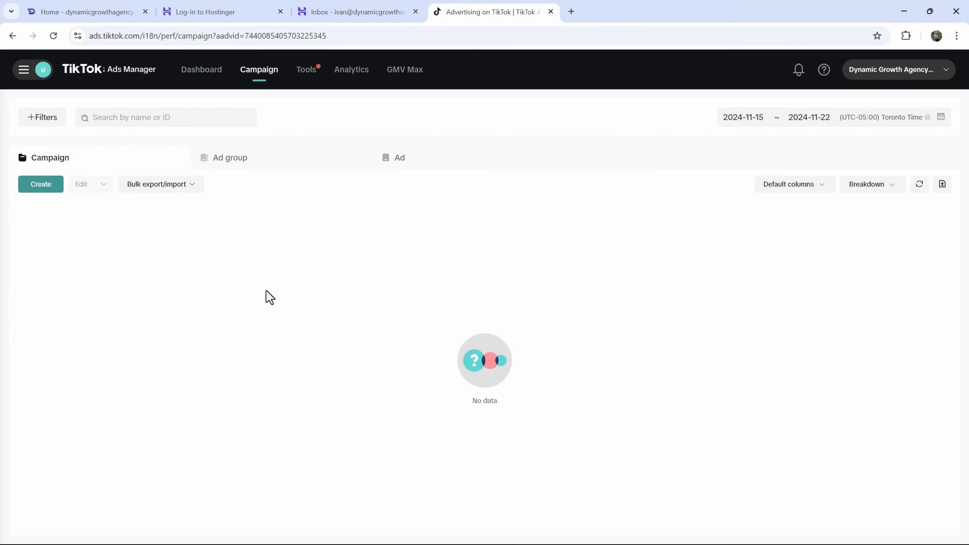
- Close the survey and 'View setup only' popups, check the ad account ID, and open the tools menu
{"action": "left_click", "coordinate": [907, 342]}
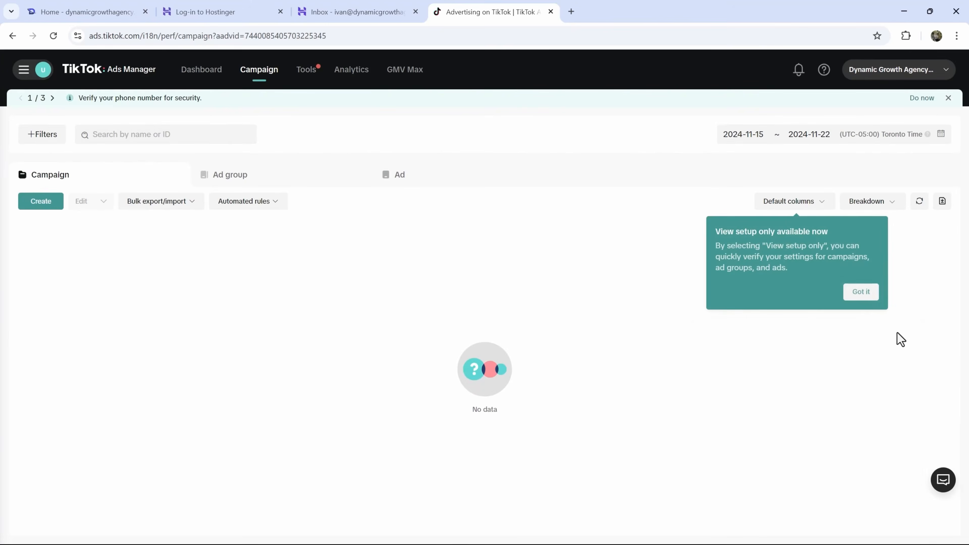
{"action": "left_click", "coordinate": [860, 292]}
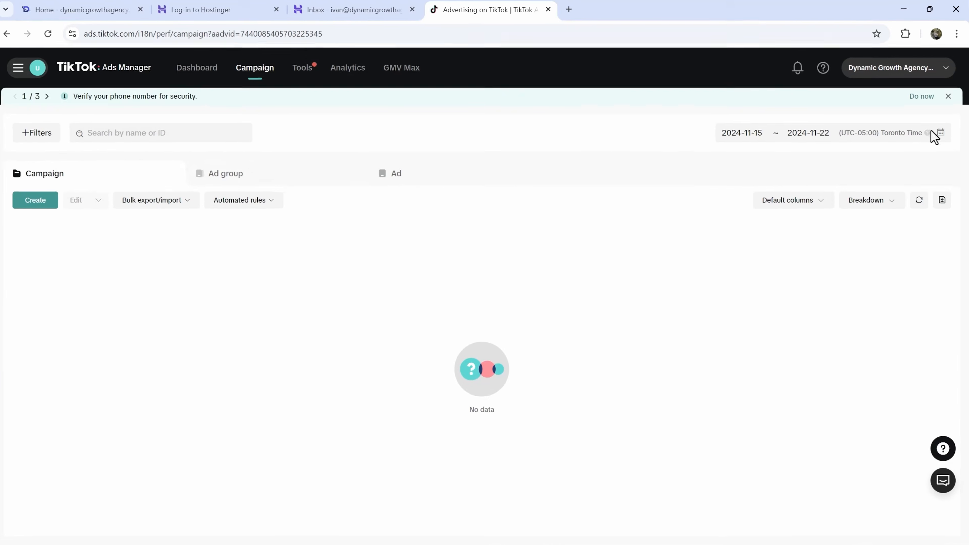
{"action": "left_click", "coordinate": [908, 69]}
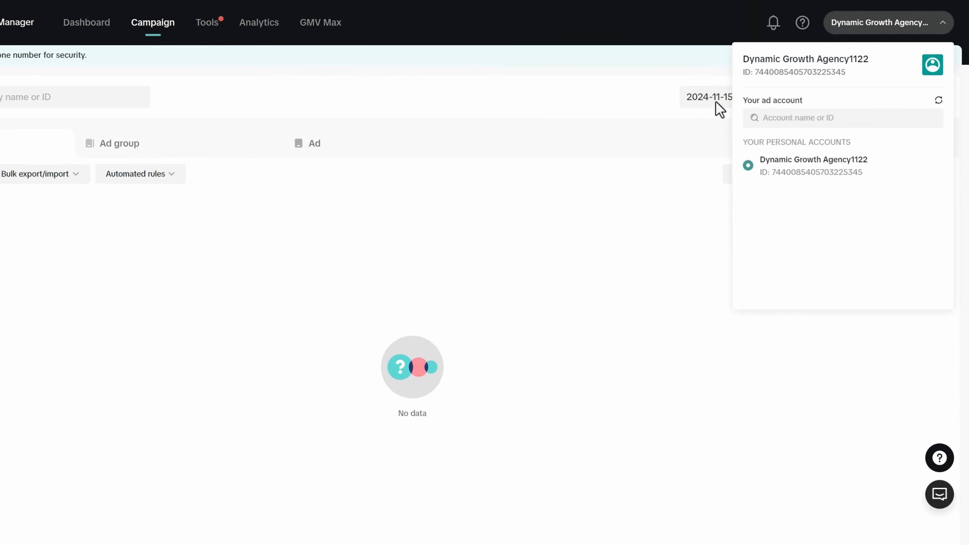
{"action": "left_click", "coordinate": [330, 226]}
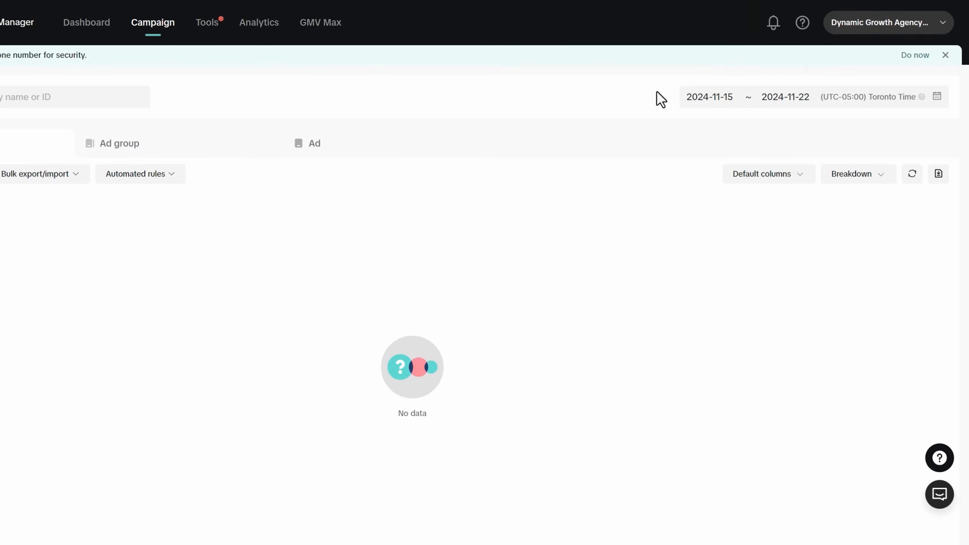
{"action": "left_click", "coordinate": [904, 26]}
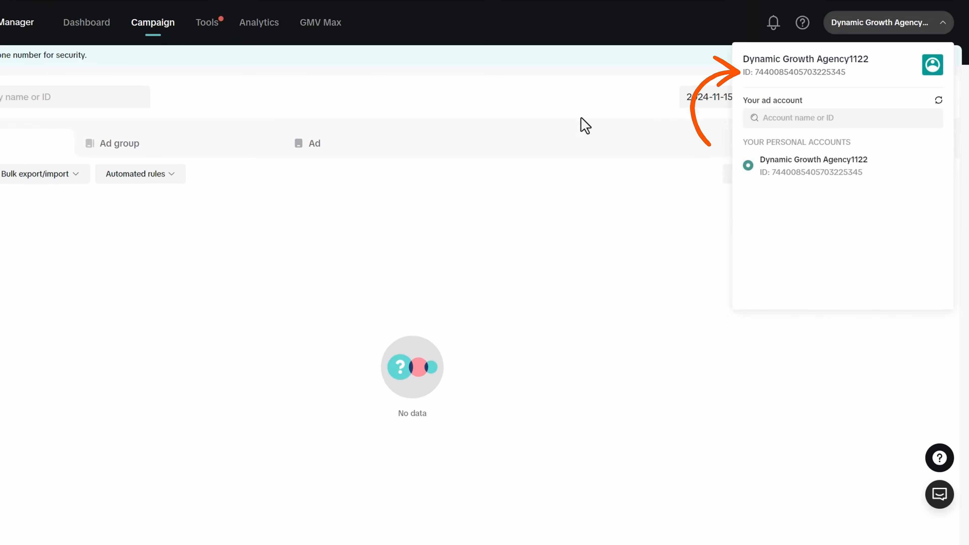
{"action": "left_click", "coordinate": [86, 248]}
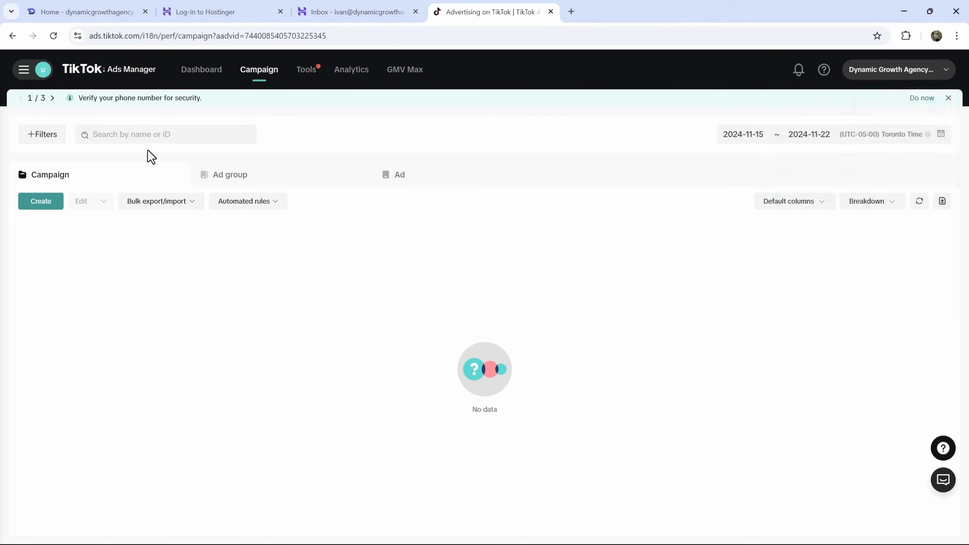
{"action": "left_click", "coordinate": [23, 69]}
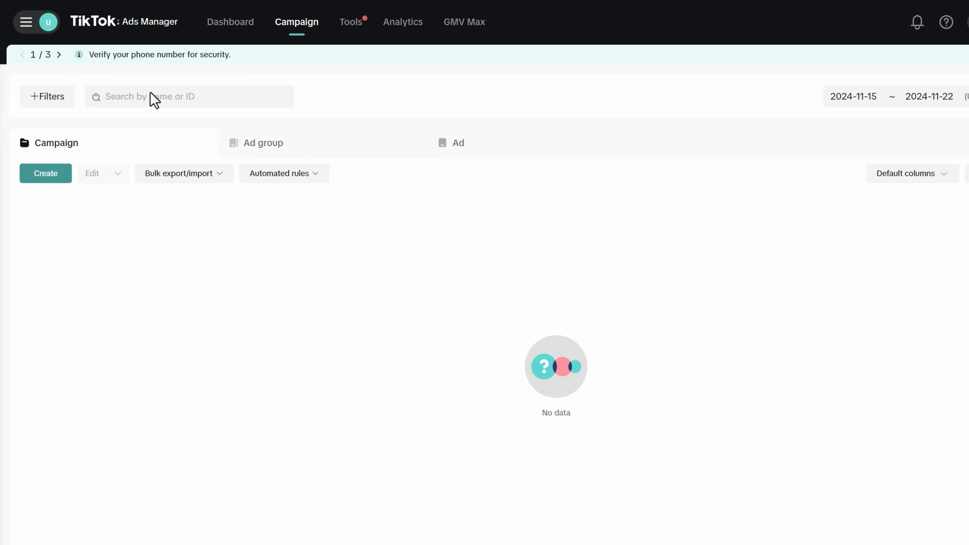
{"action": "left_click", "coordinate": [46, 20]}
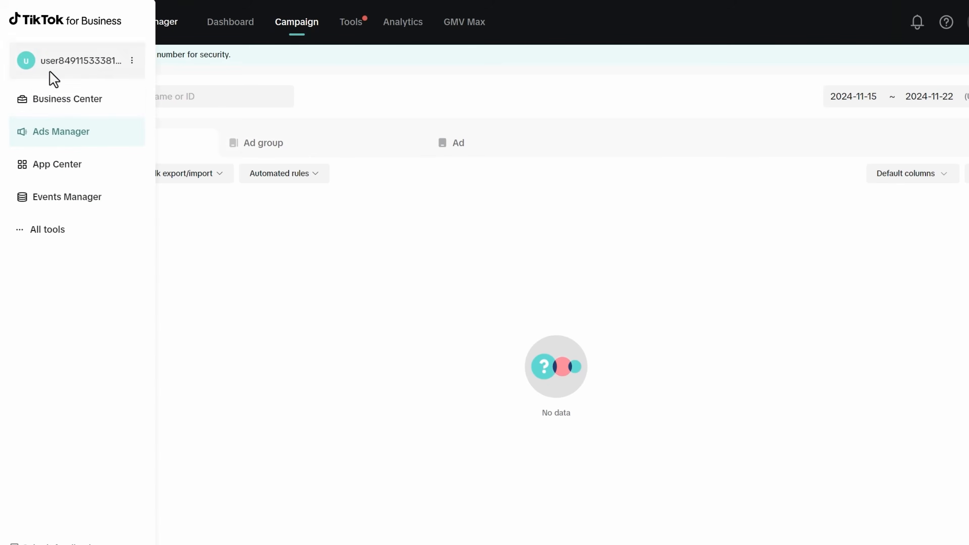
- Start a Business Center as an advertiser using new business information
{"action": "left_click", "coordinate": [88, 102]}
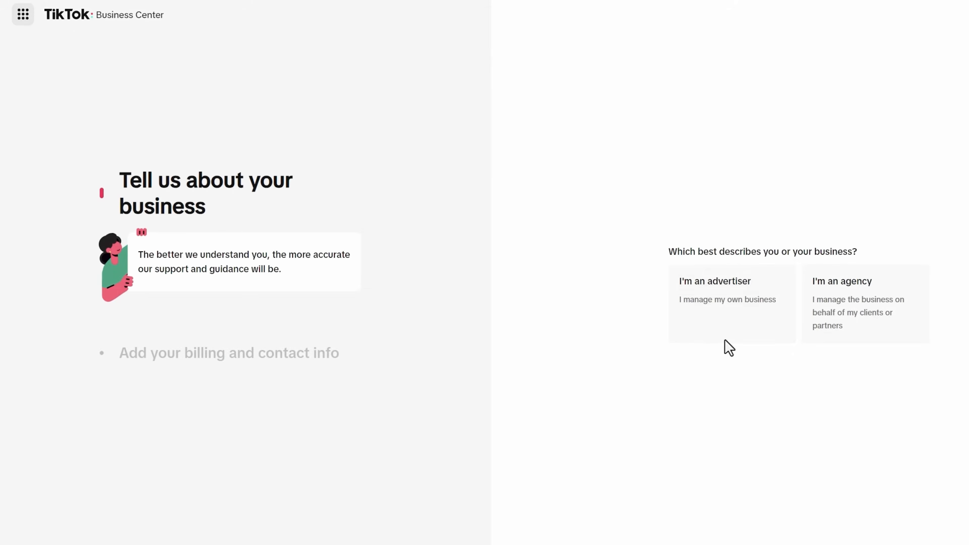
{"action": "left_click", "coordinate": [729, 315]}
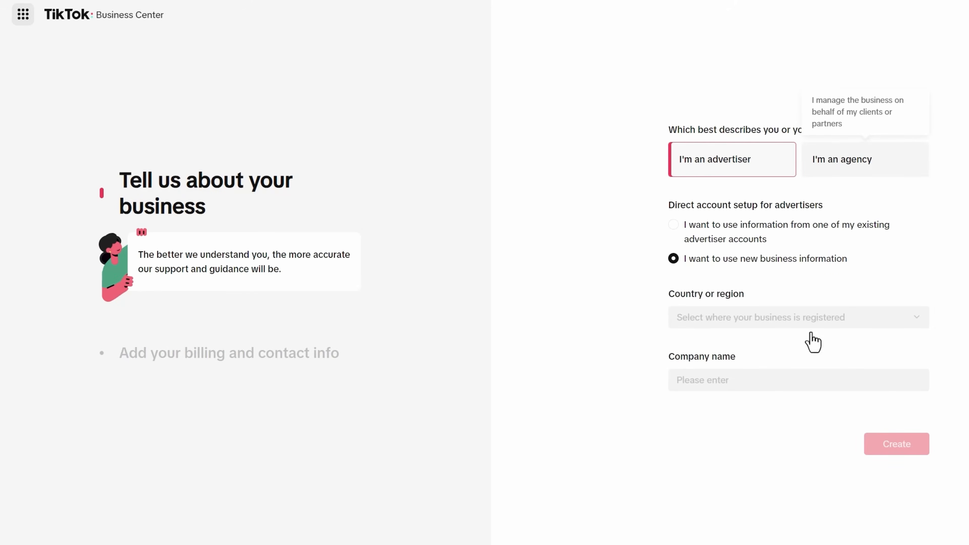
{"action": "left_click", "coordinate": [721, 239]}
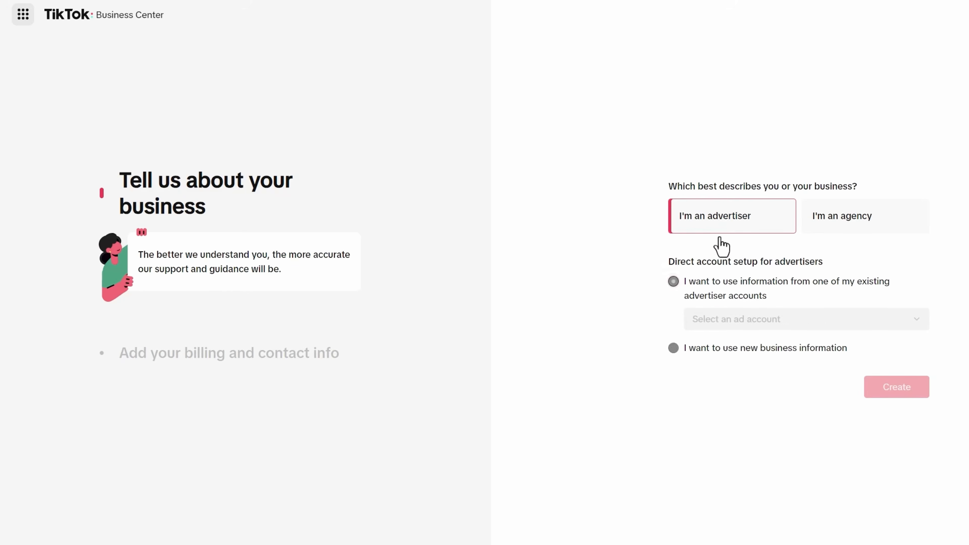
{"action": "left_click", "coordinate": [740, 328]}
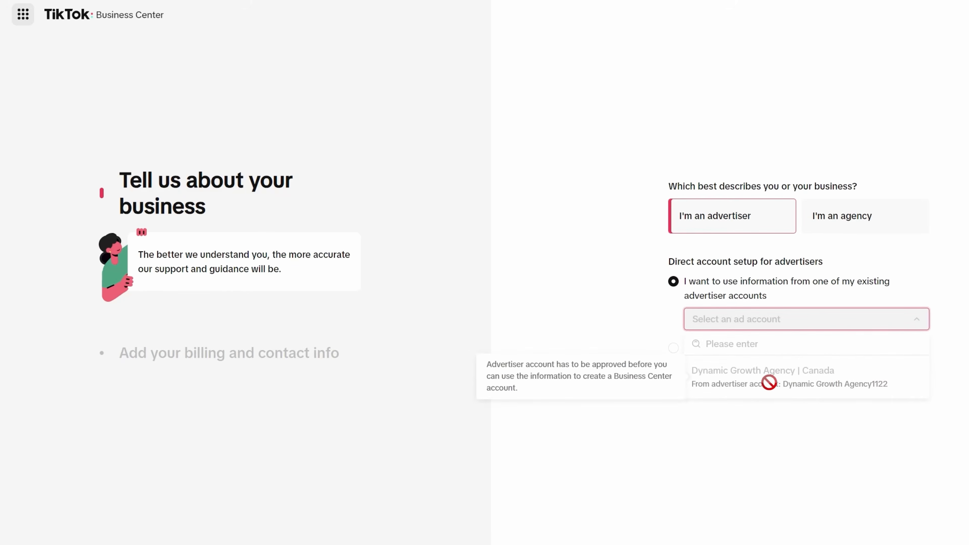
{"action": "left_click", "coordinate": [636, 272]}
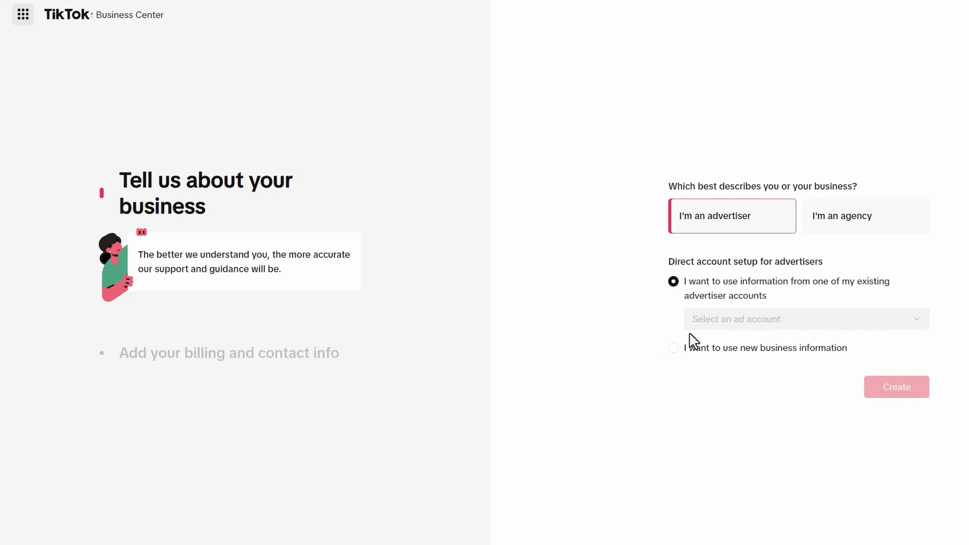
{"action": "left_click", "coordinate": [686, 347]}
- Set country to Canada, company name Dynamic Growth Agency, and create the Business Center
{"action": "left_click", "coordinate": [715, 325]}
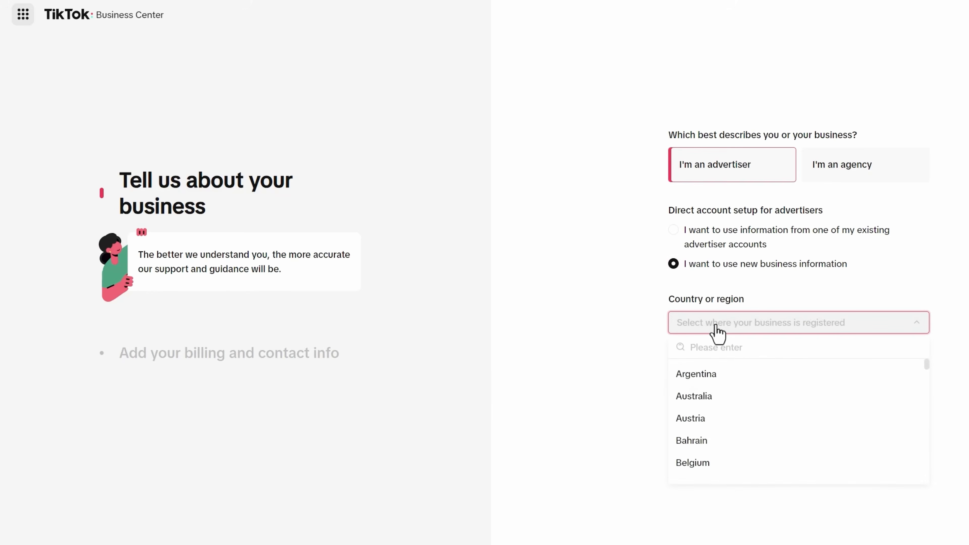
{"action": "left_click", "coordinate": [737, 346]}
{"action": "type", "text": "cana"}
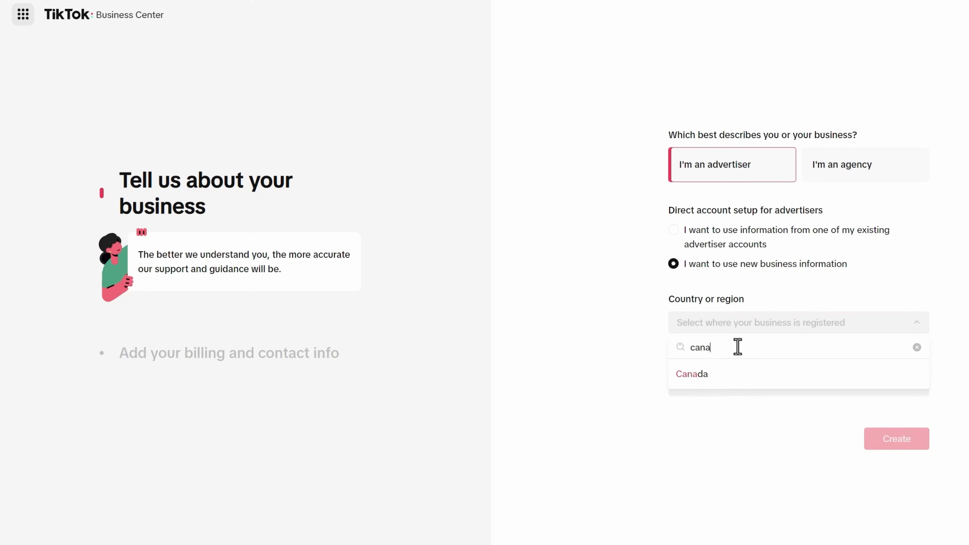
{"action": "left_click", "coordinate": [692, 374]}
{"action": "left_click", "coordinate": [720, 335]}
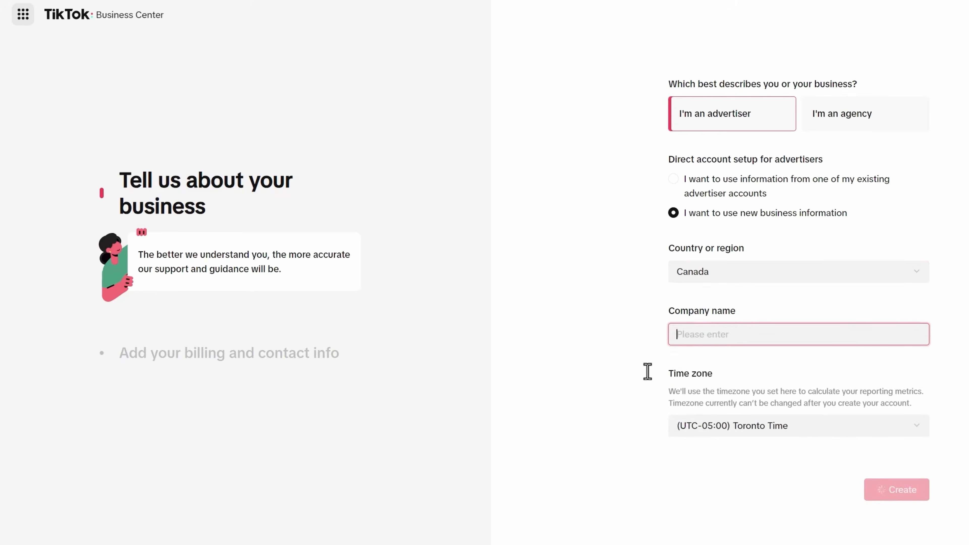
{"action": "type", "text": "Dynamic Gr"}
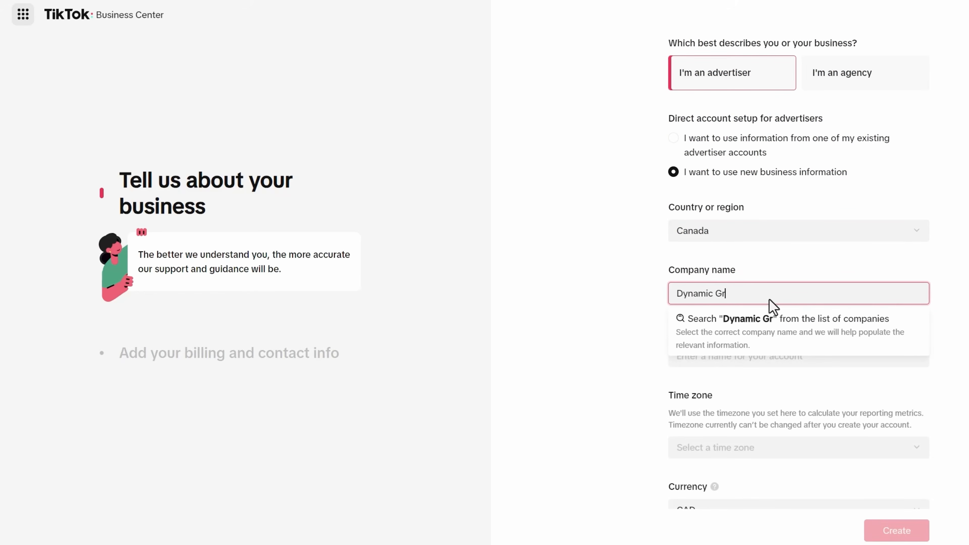
{"action": "type", "text": "owth Agency"}
{"action": "left_click", "coordinate": [735, 343]}
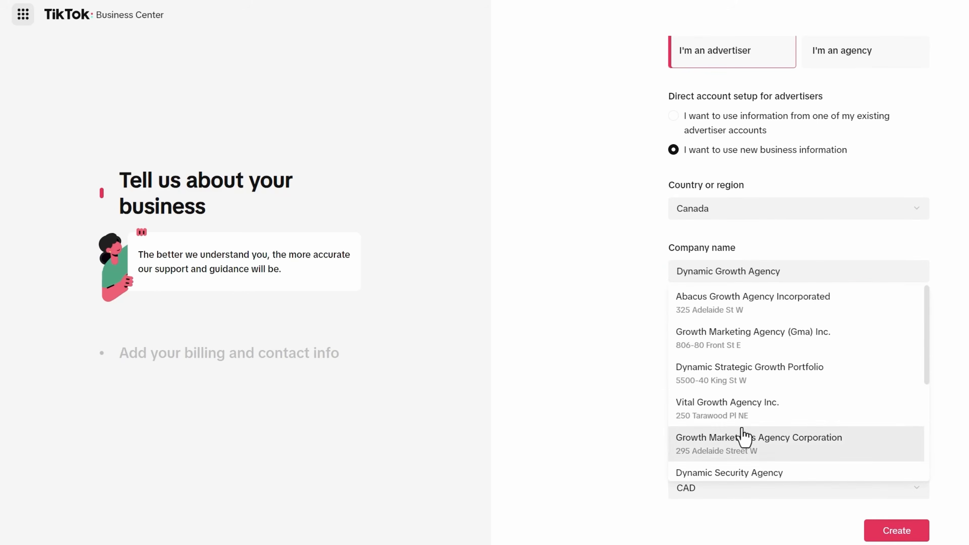
{"action": "left_click", "coordinate": [634, 300]}
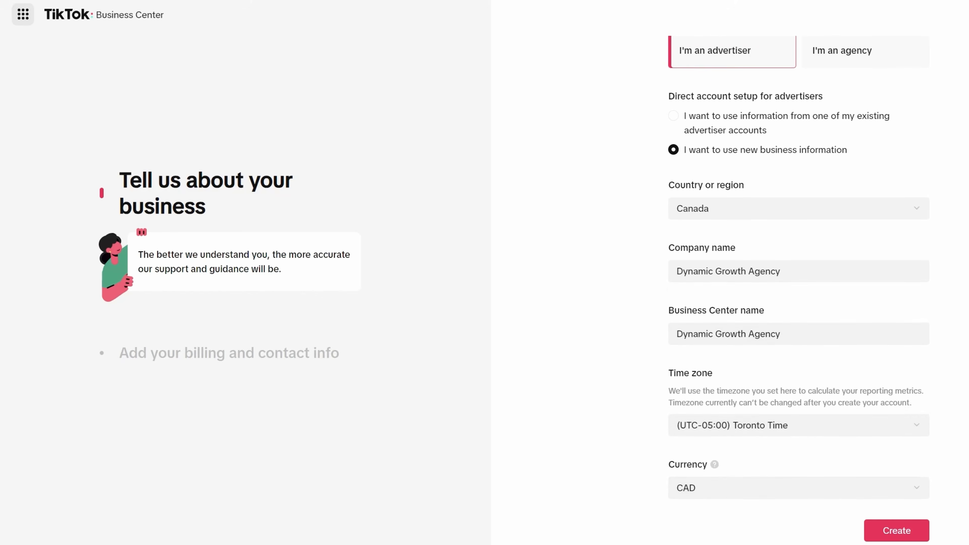
{"action": "left_click", "coordinate": [897, 531]}
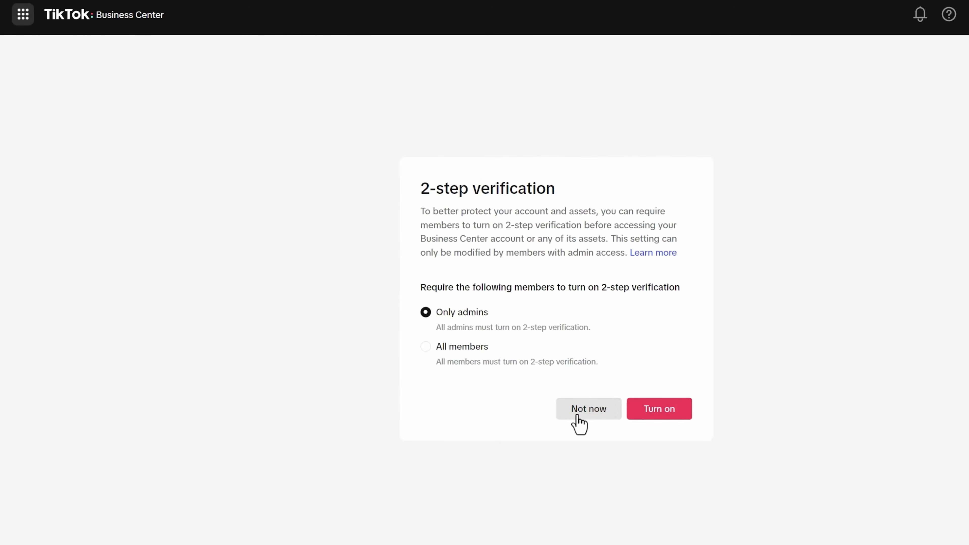
- Skip 2-step verification and dismiss the welcome carousel, Shortcuts tip and Planning and Analytics tour
{"action": "left_click", "coordinate": [577, 416]}
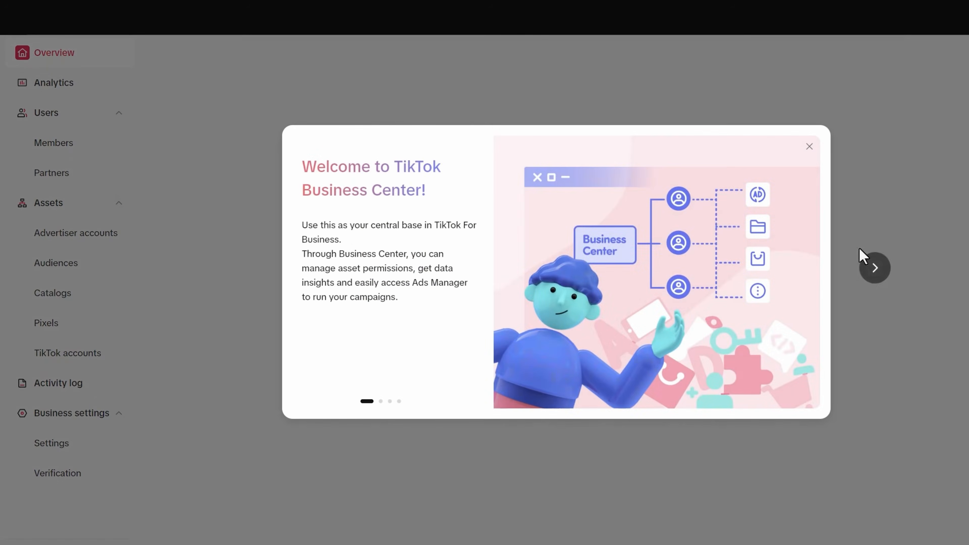
{"action": "left_click", "coordinate": [875, 272]}
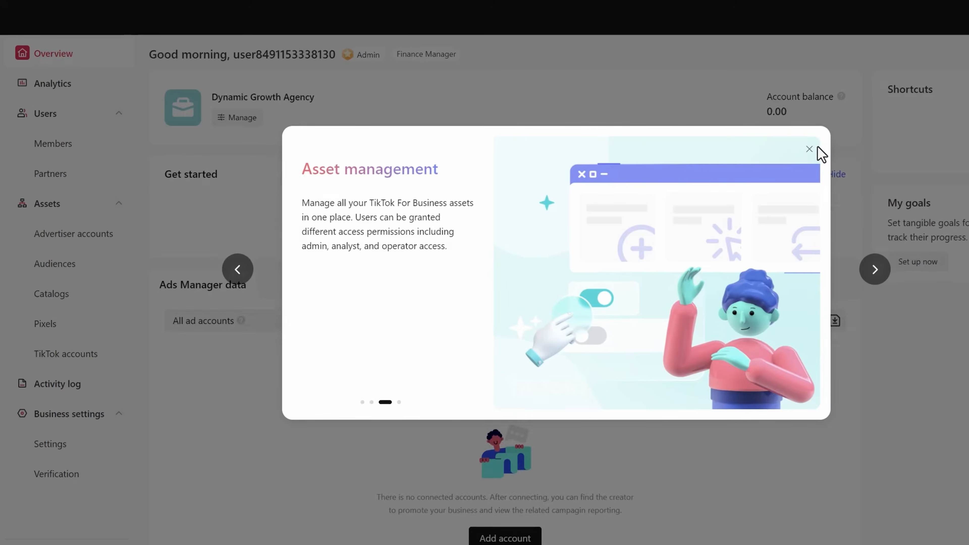
{"action": "left_click", "coordinate": [809, 146]}
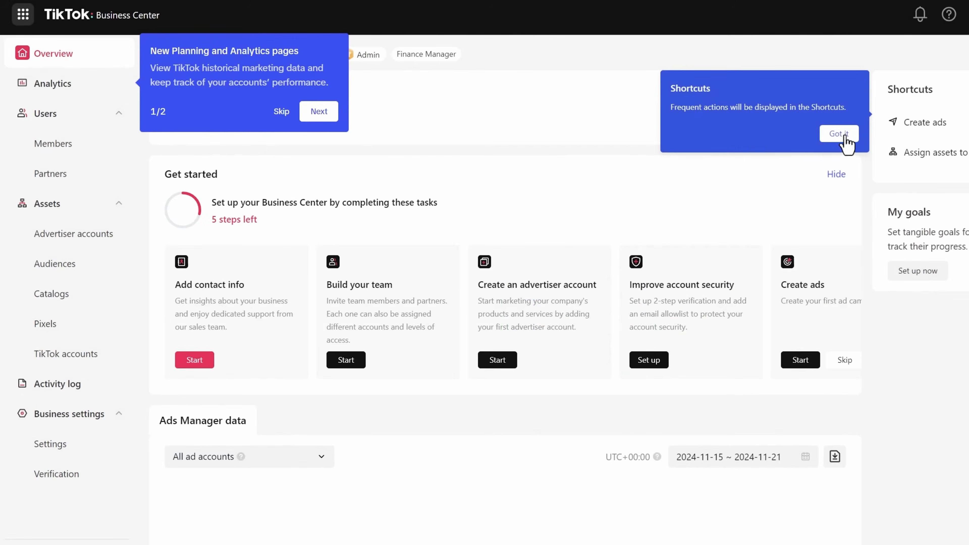
{"action": "left_click", "coordinate": [839, 135]}
{"action": "left_click", "coordinate": [282, 111]}
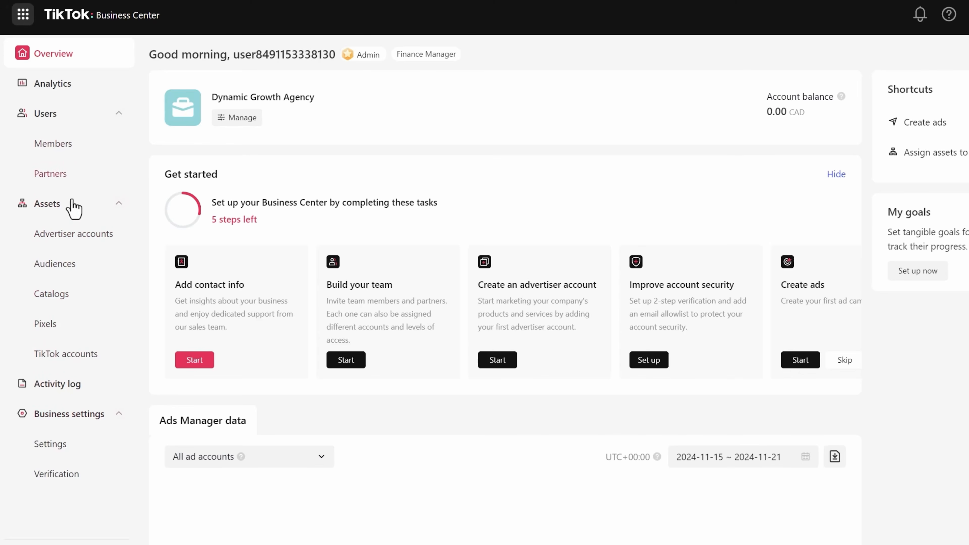
- Submit contact info with industry Services > Advertising & PR services, plus the contact's name and phone number
{"action": "left_click", "coordinate": [66, 246]}
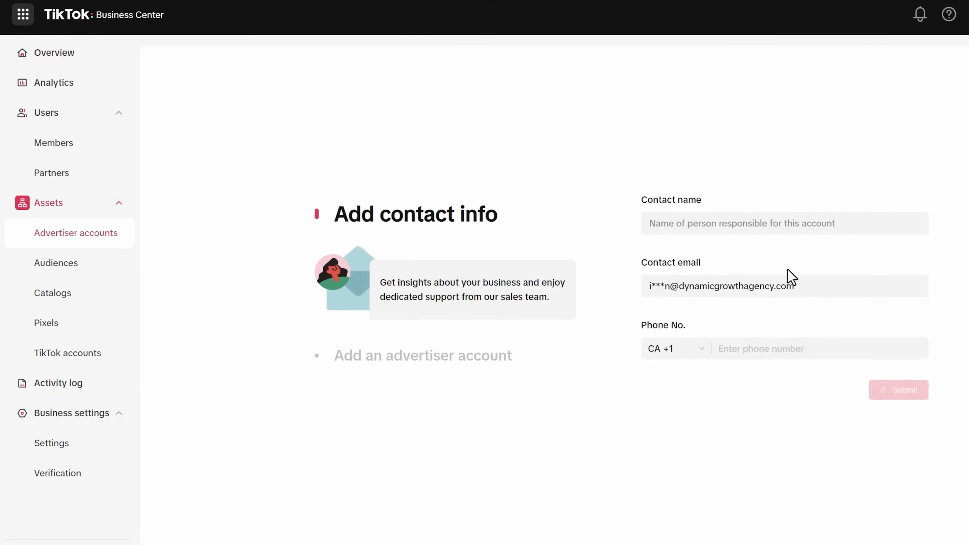
{"action": "left_click", "coordinate": [693, 200]}
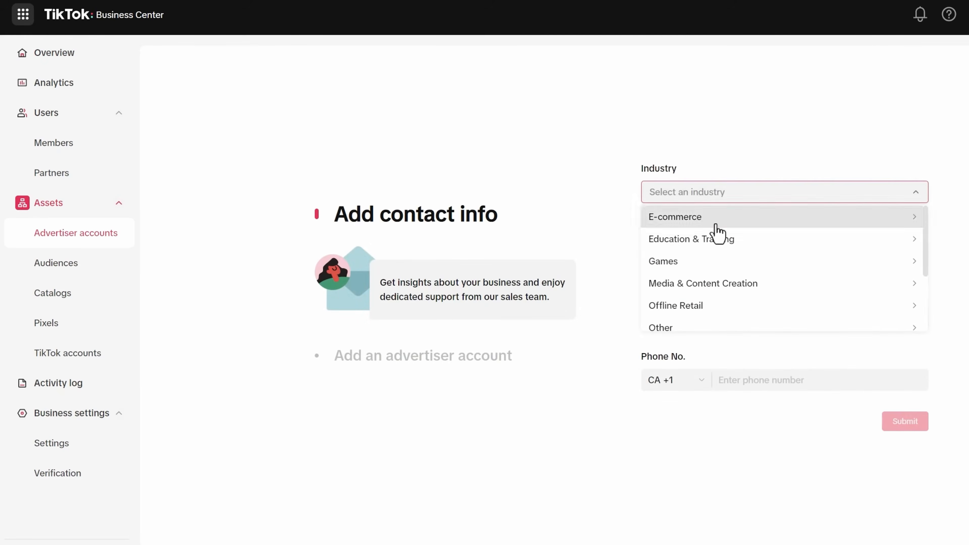
{"action": "scroll", "coordinate": [717, 229], "scroll_direction": "down", "scroll_amount": 3}
{"action": "left_click", "coordinate": [680, 285]}
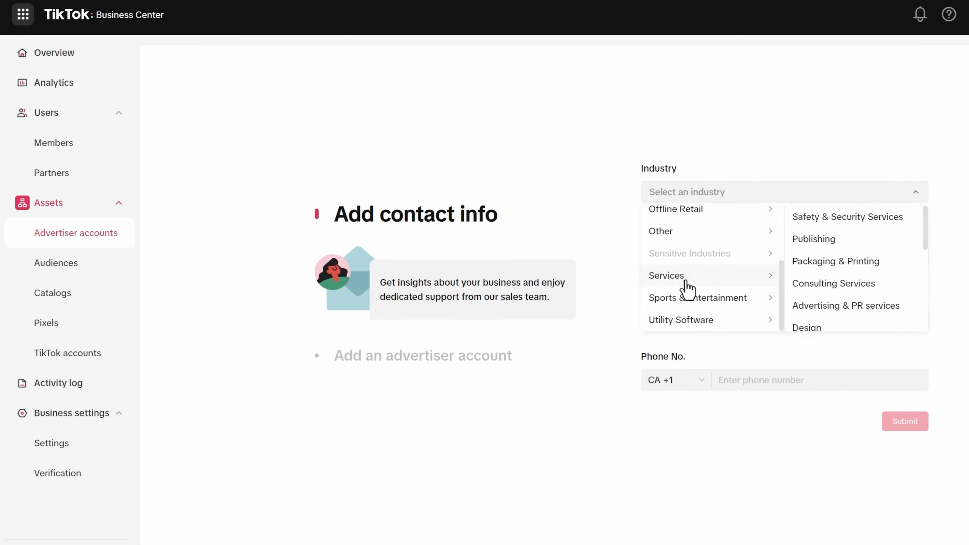
{"action": "scroll", "coordinate": [833, 235], "scroll_direction": "down", "scroll_amount": 3}
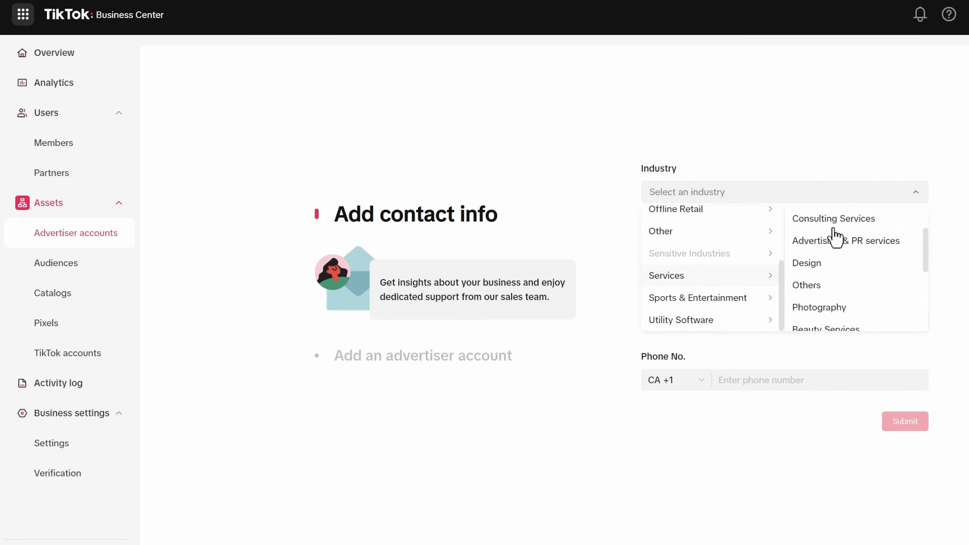
{"action": "left_click", "coordinate": [802, 243]}
{"action": "left_click", "coordinate": [705, 253]}
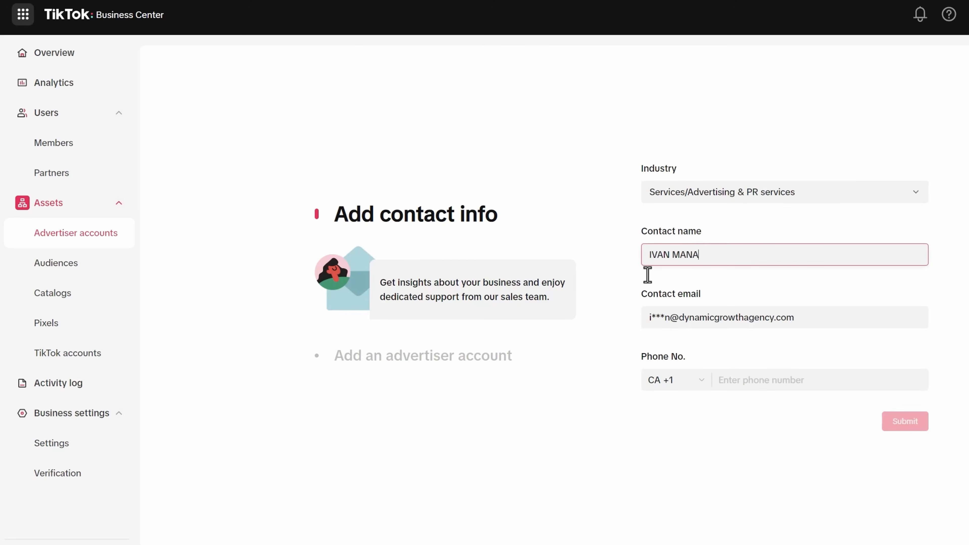
{"action": "left_click", "coordinate": [740, 380]}
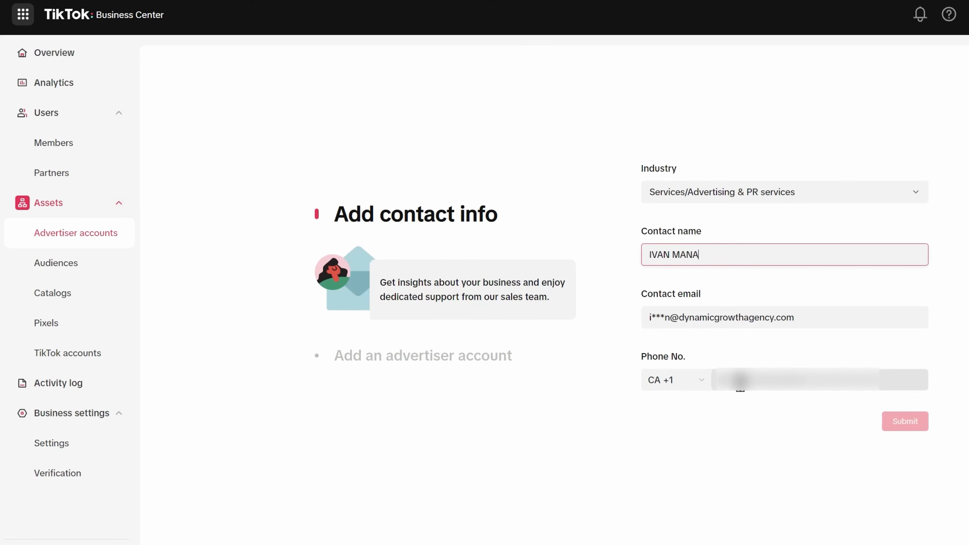
{"action": "left_click", "coordinate": [740, 382]}
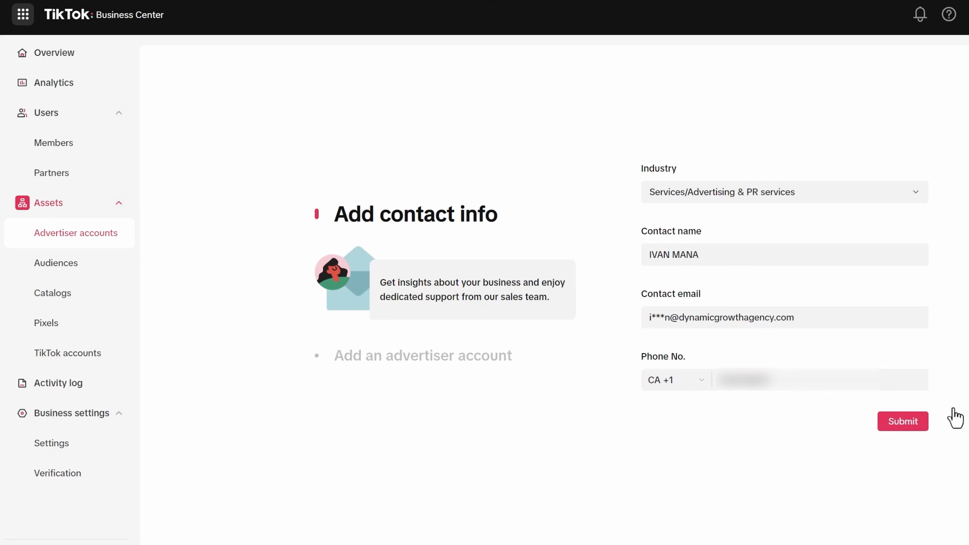
{"action": "left_click", "coordinate": [898, 428]}
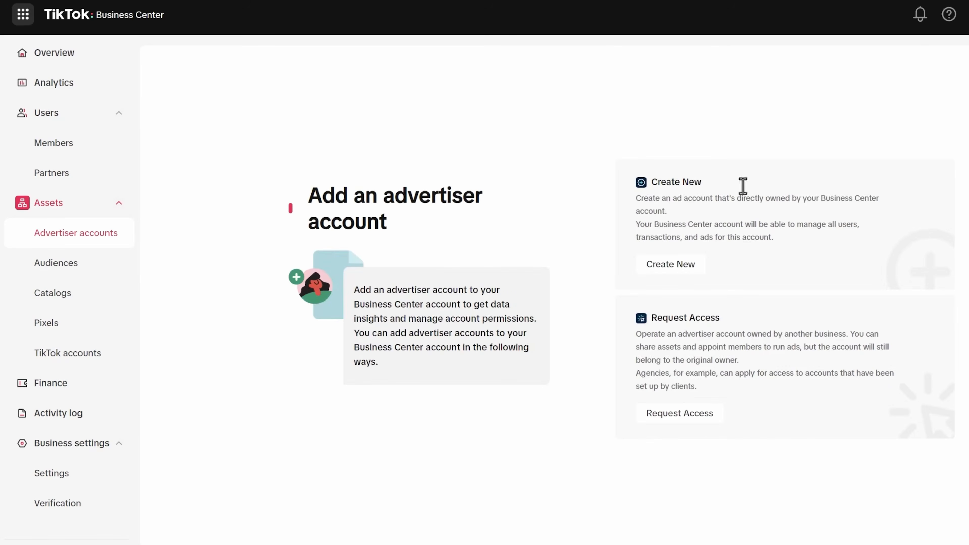
- Start an access request and copy the Dynamic Growth Agency1122 ad account ID from Ads Manager
{"action": "left_click", "coordinate": [683, 414]}
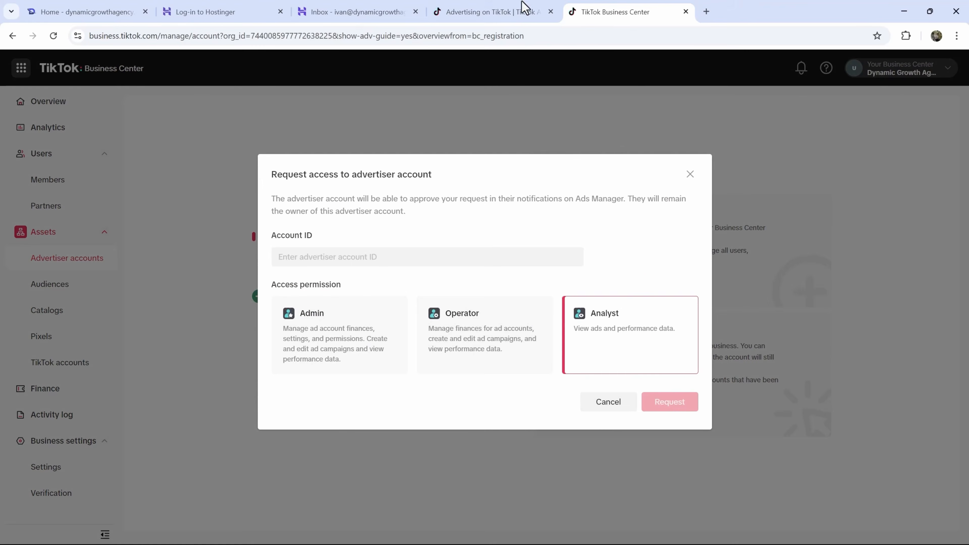
{"action": "left_click", "coordinate": [524, 6]}
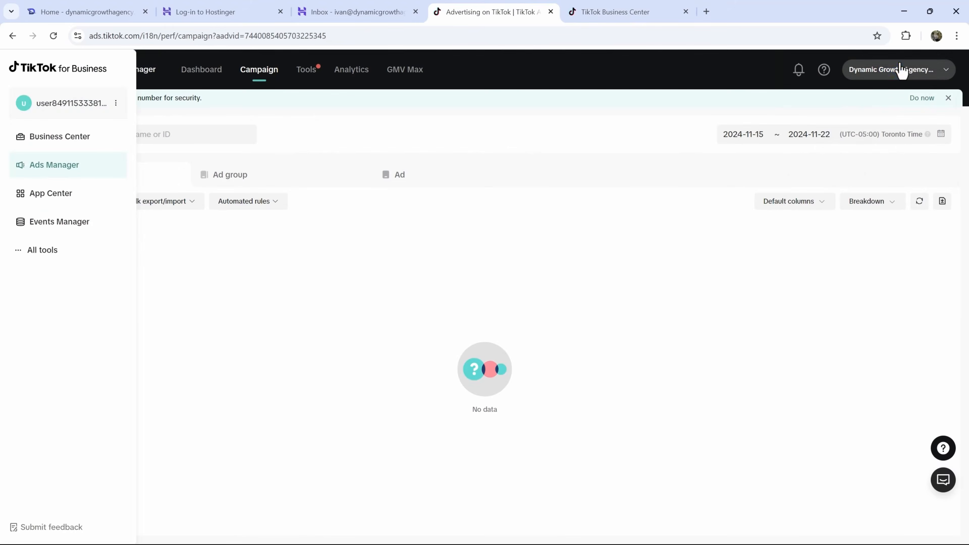
{"action": "double_click", "coordinate": [890, 74]}
{"action": "left_click", "coordinate": [891, 75]}
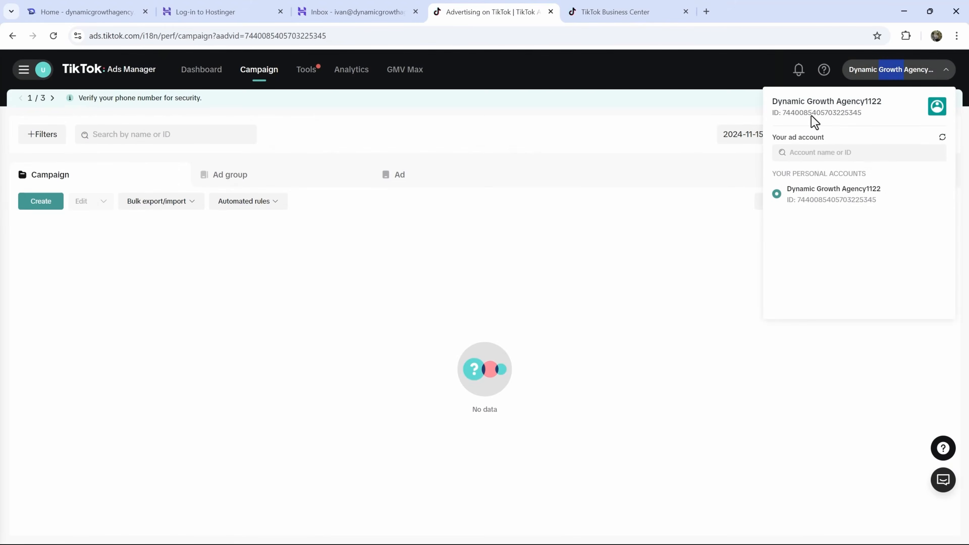
{"action": "double_click", "coordinate": [812, 115]}
{"action": "key", "text": "ctrl+c"}
{"action": "left_click", "coordinate": [634, 5]}
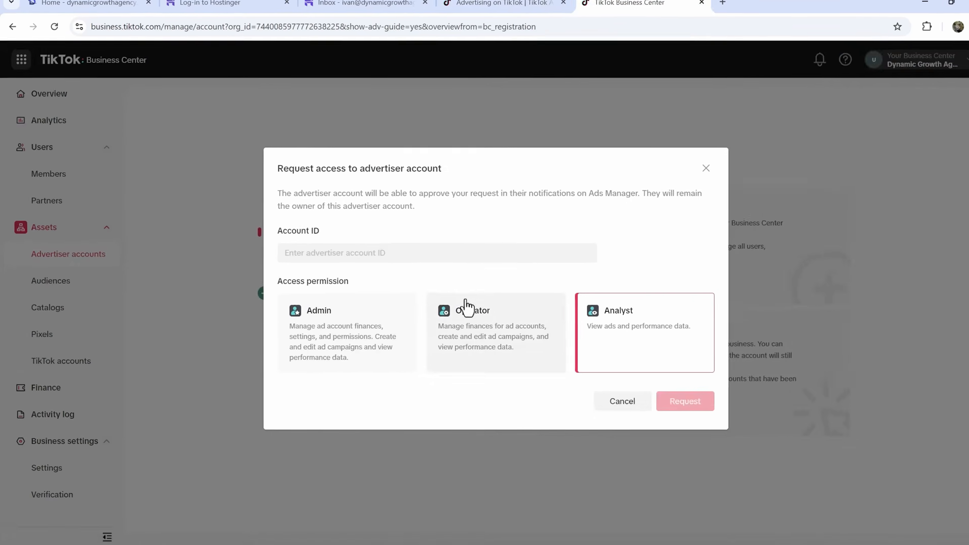
- Request Admin access to the account by pasting its ID, then acknowledge it was added
{"action": "left_click", "coordinate": [400, 305]}
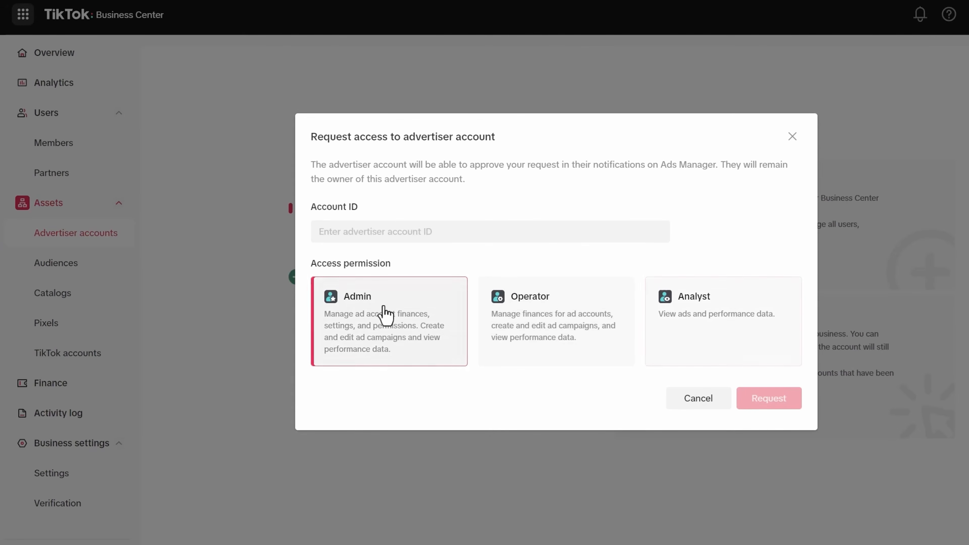
{"action": "left_click", "coordinate": [358, 228]}
{"action": "key", "text": "ctrl+v"}
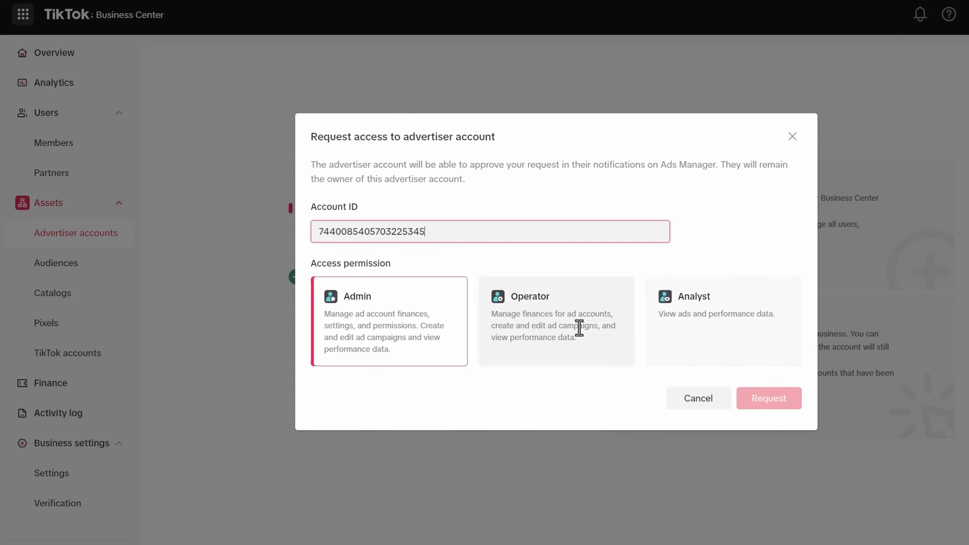
{"action": "left_click", "coordinate": [662, 376]}
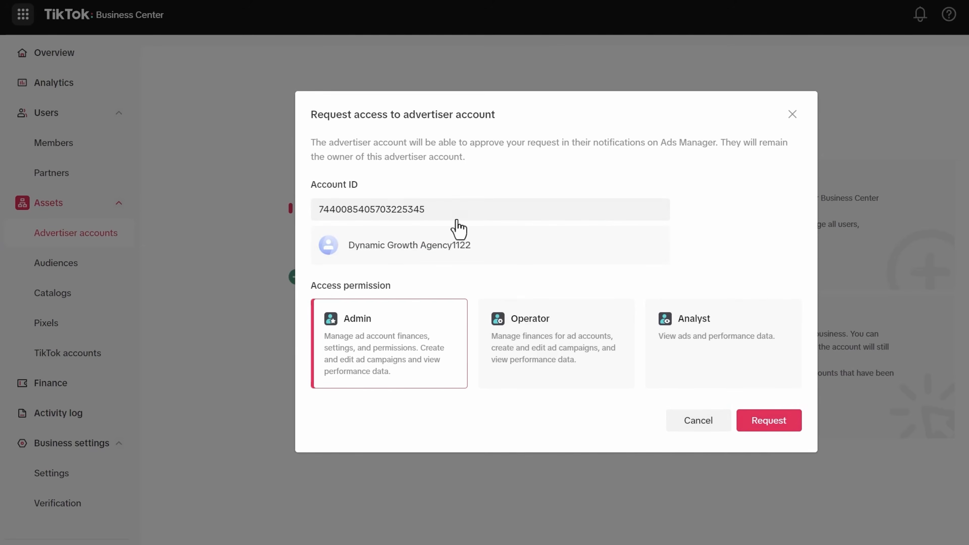
{"action": "left_click", "coordinate": [766, 427]}
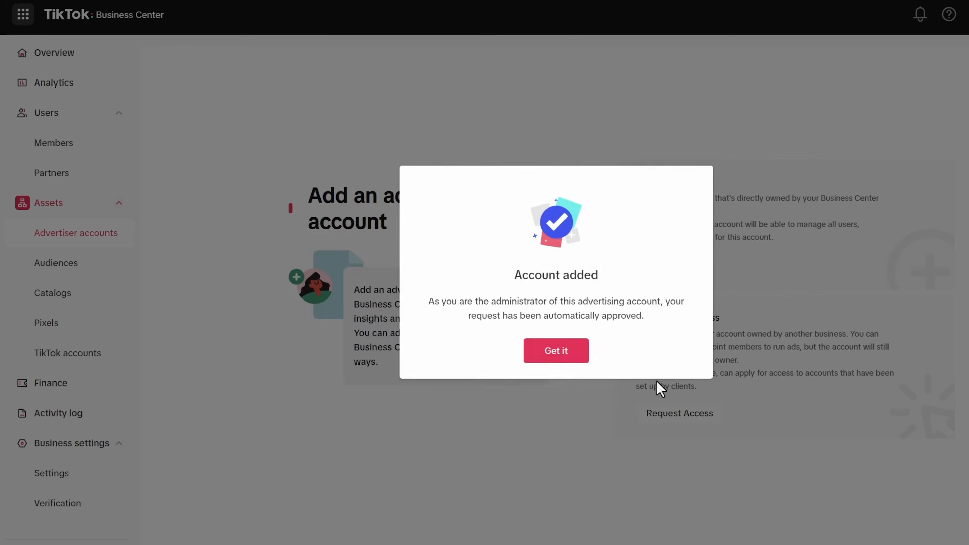
{"action": "left_click", "coordinate": [539, 353]}
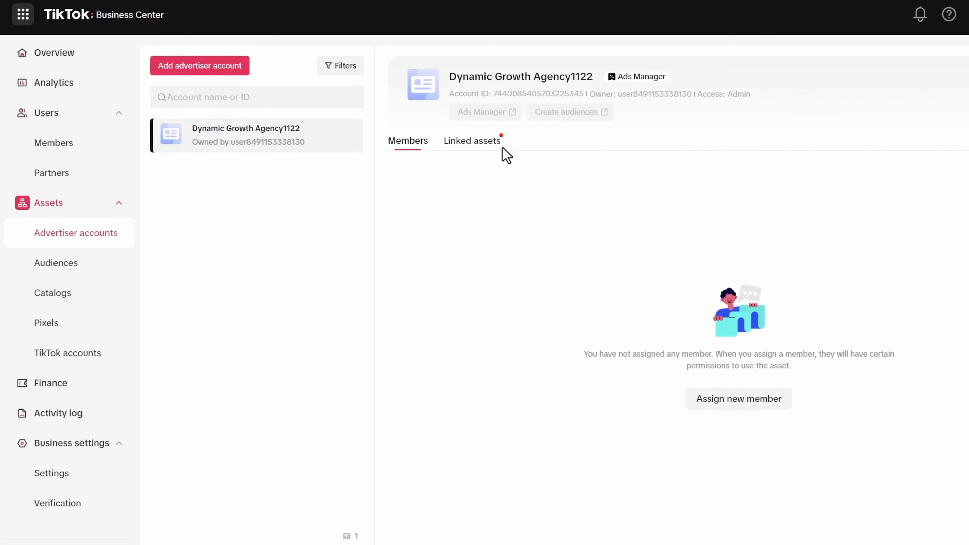
- Assign the member Admin permission on Dynamic Growth Agency1122, then close the add-account options unchanged
{"action": "left_click", "coordinate": [719, 407]}
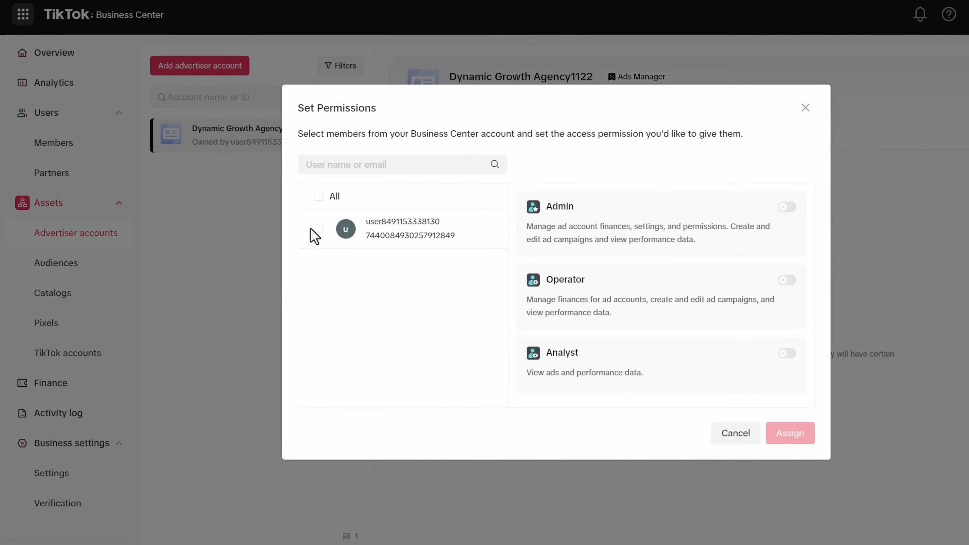
{"action": "left_click", "coordinate": [318, 228]}
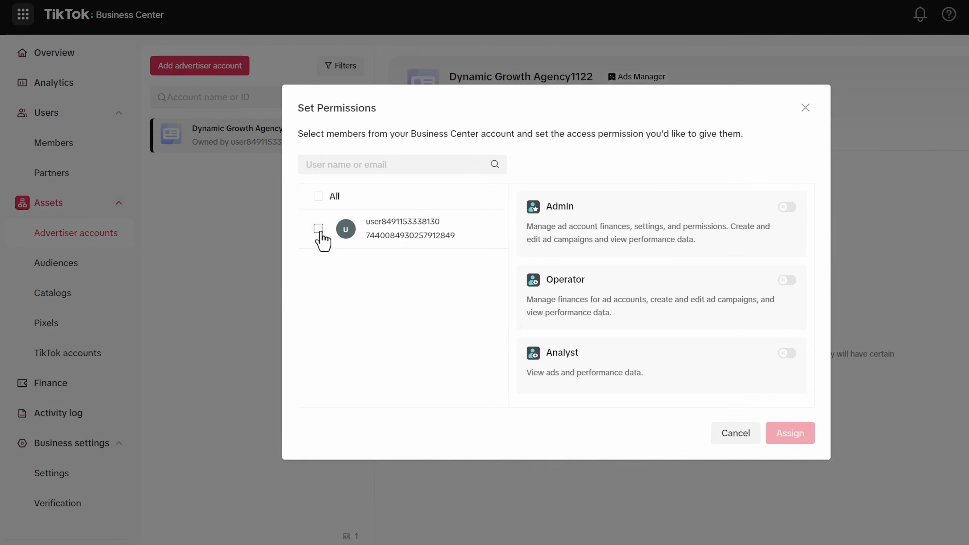
{"action": "left_click", "coordinate": [787, 208]}
{"action": "left_click", "coordinate": [790, 433]}
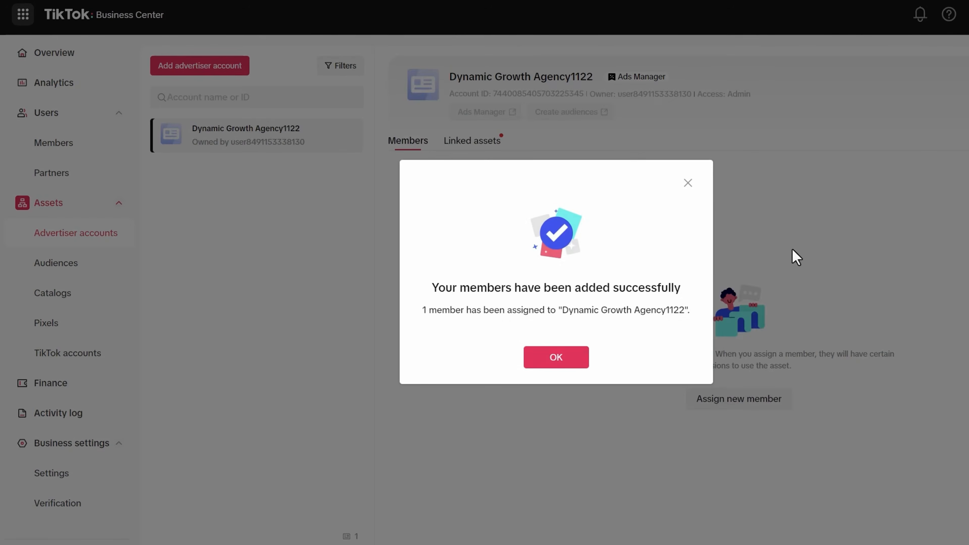
{"action": "left_click", "coordinate": [551, 363]}
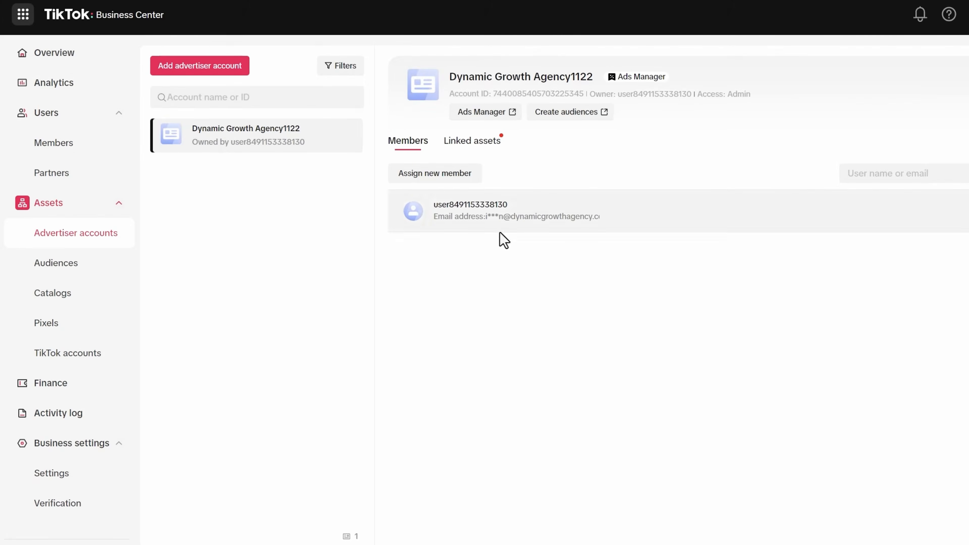
{"action": "left_click", "coordinate": [204, 73]}
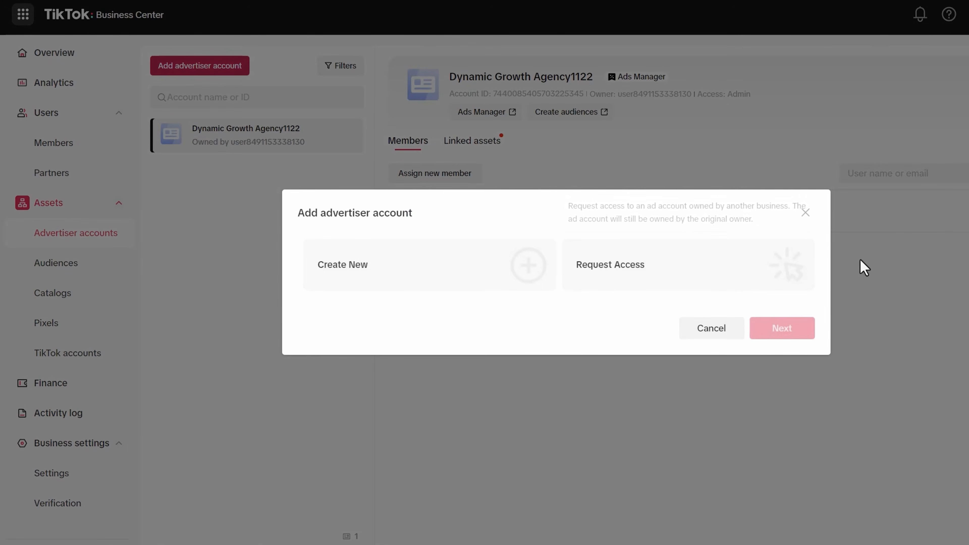
{"action": "left_click", "coordinate": [813, 212]}
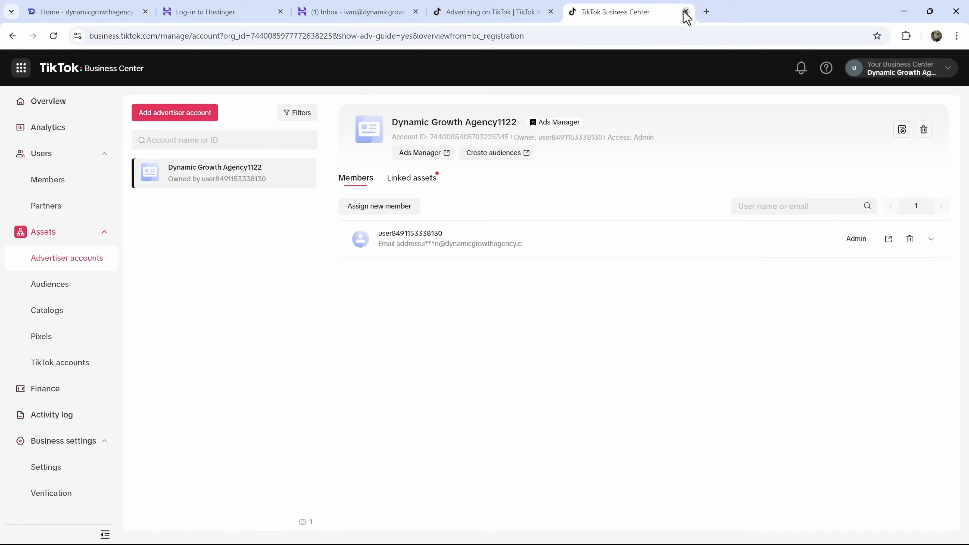
- Close the Business Center tab and the ad account details panel in Ads Manager
{"action": "left_click", "coordinate": [487, 11]}
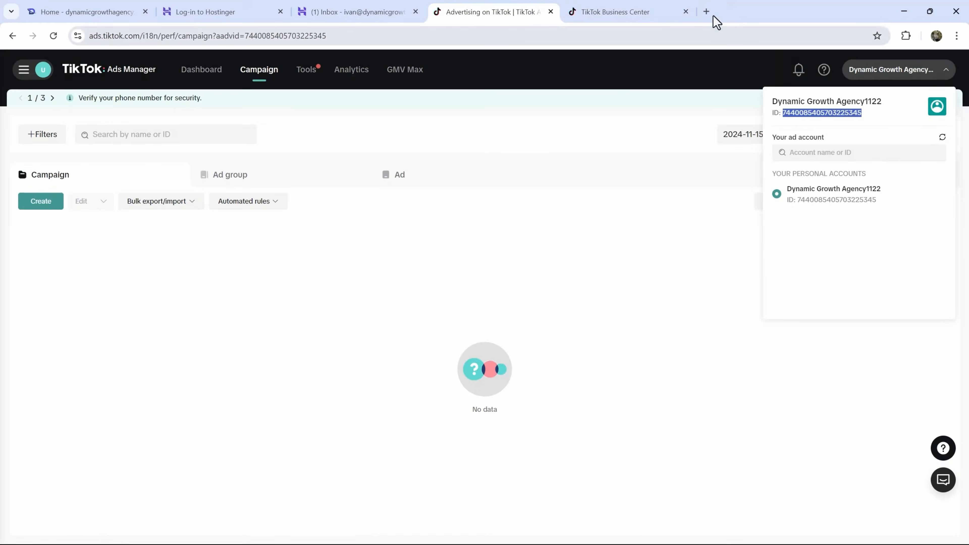
{"action": "left_click", "coordinate": [686, 12]}
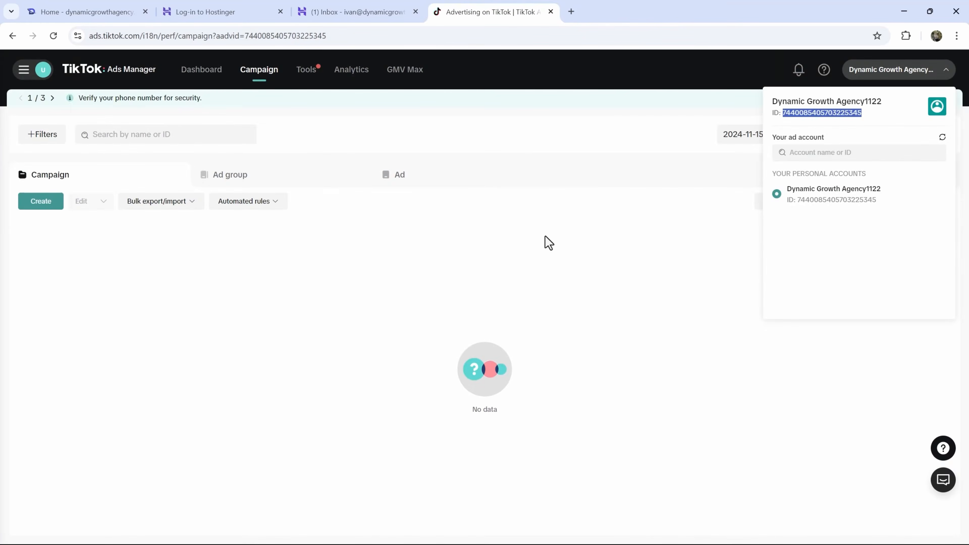
{"action": "left_click", "coordinate": [548, 243]}
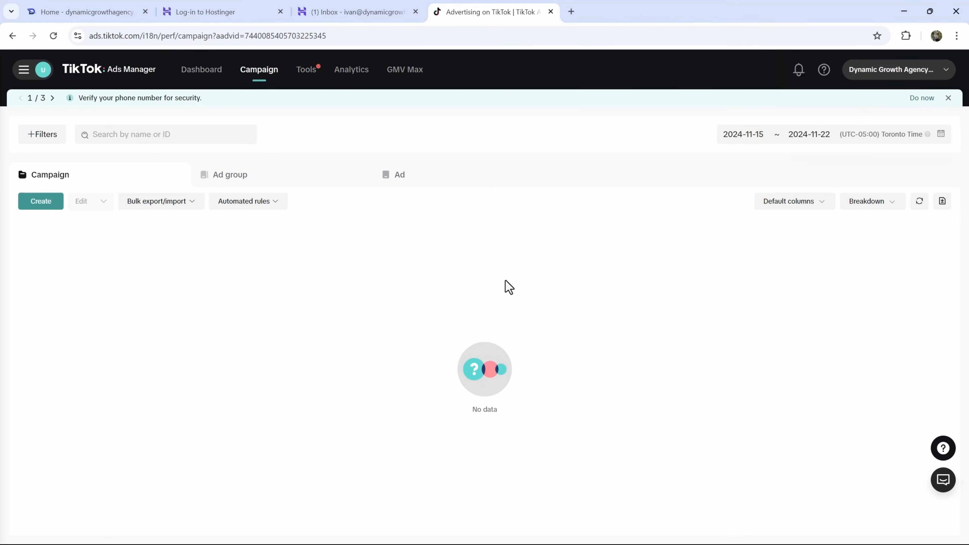
- Read the TikTok verification help email, then page through the Ads Manager account notifications
{"action": "left_click", "coordinate": [326, 11]}
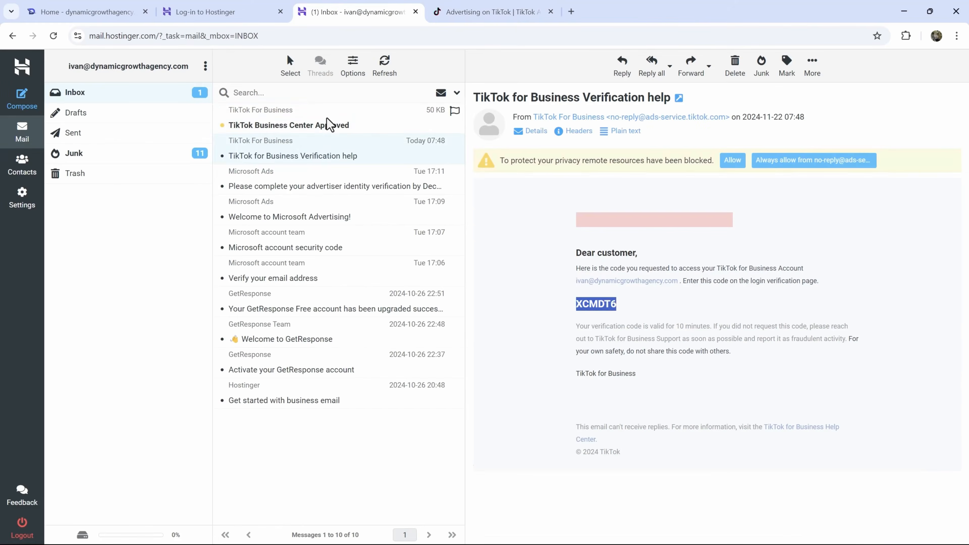
{"action": "left_click", "coordinate": [310, 141]}
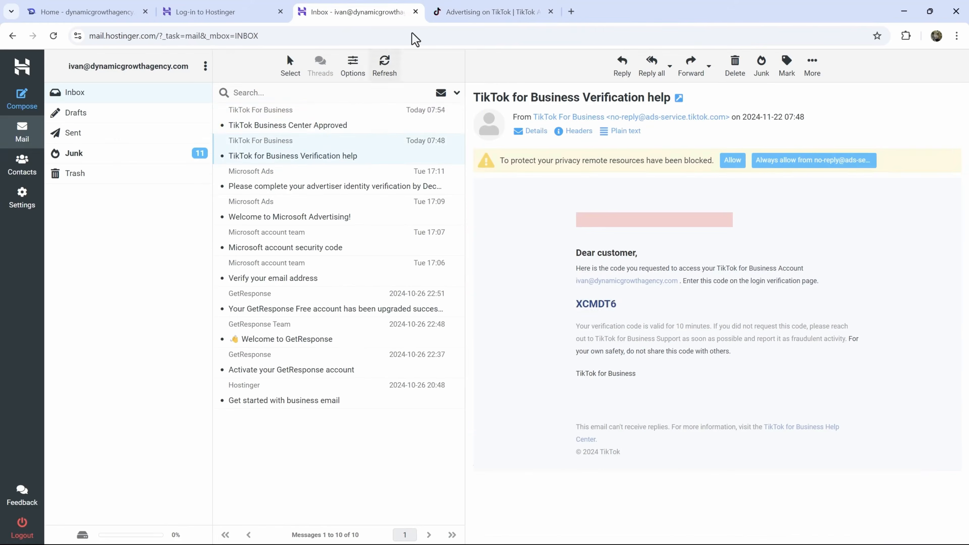
{"action": "left_click", "coordinate": [468, 5]}
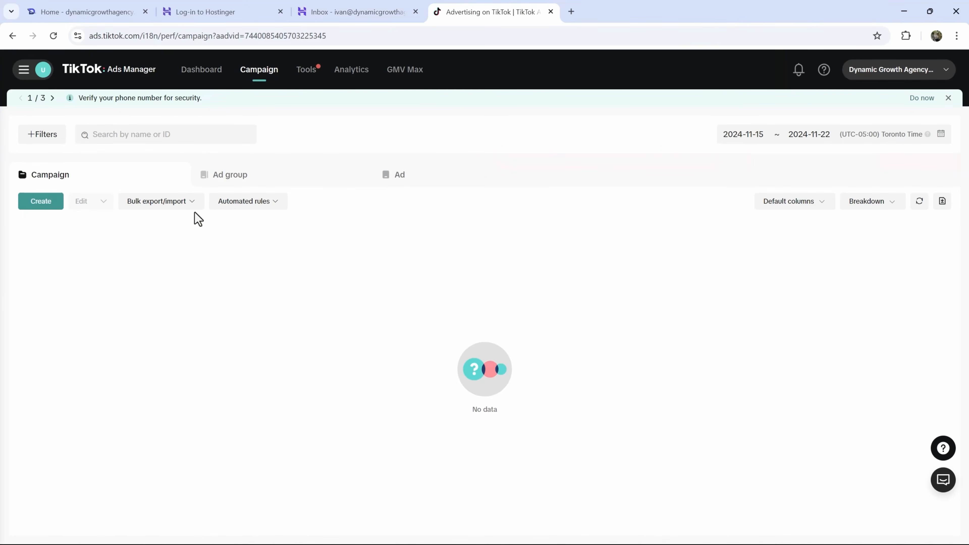
{"action": "left_click", "coordinate": [52, 98]}
{"action": "left_click", "coordinate": [52, 98]}
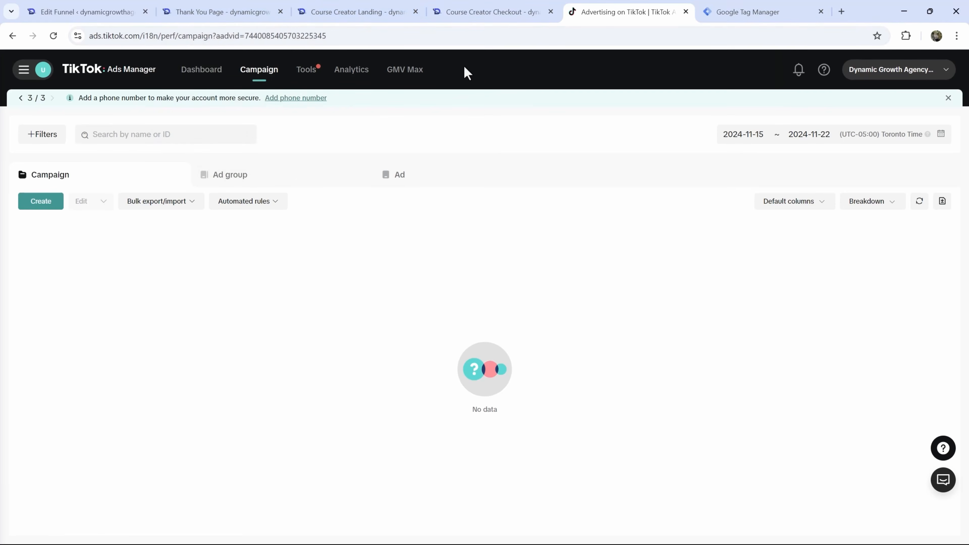
{"action": "mouse_move", "coordinate": [305, 71]}
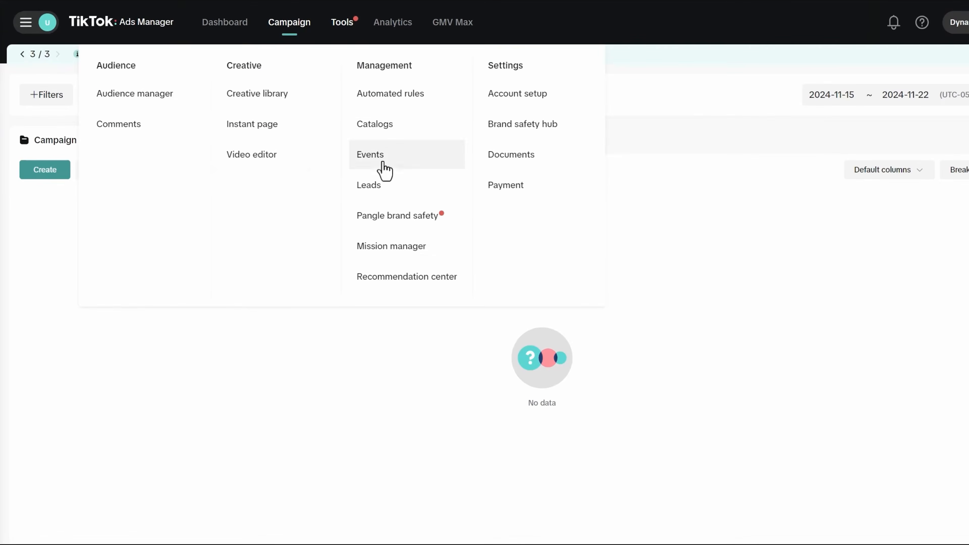
- Open Tools > Events and choose email for the identity verification, focusing the Email field
{"action": "left_click", "coordinate": [383, 163]}
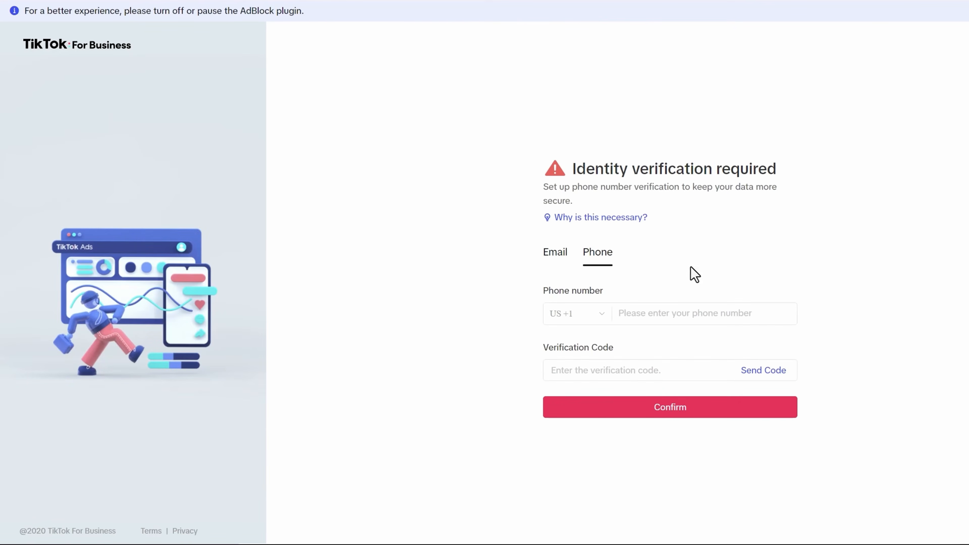
{"action": "left_click", "coordinate": [555, 257]}
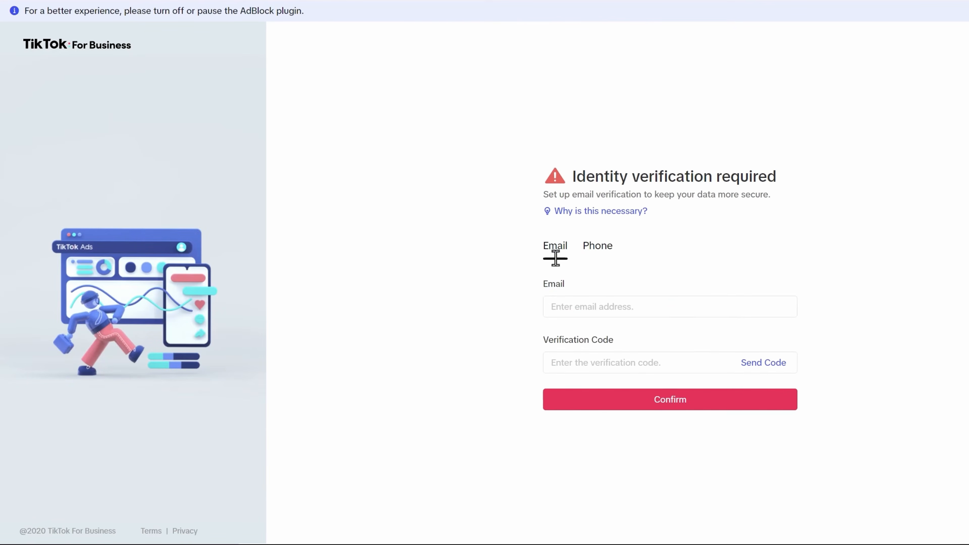
{"action": "left_click", "coordinate": [618, 309]}
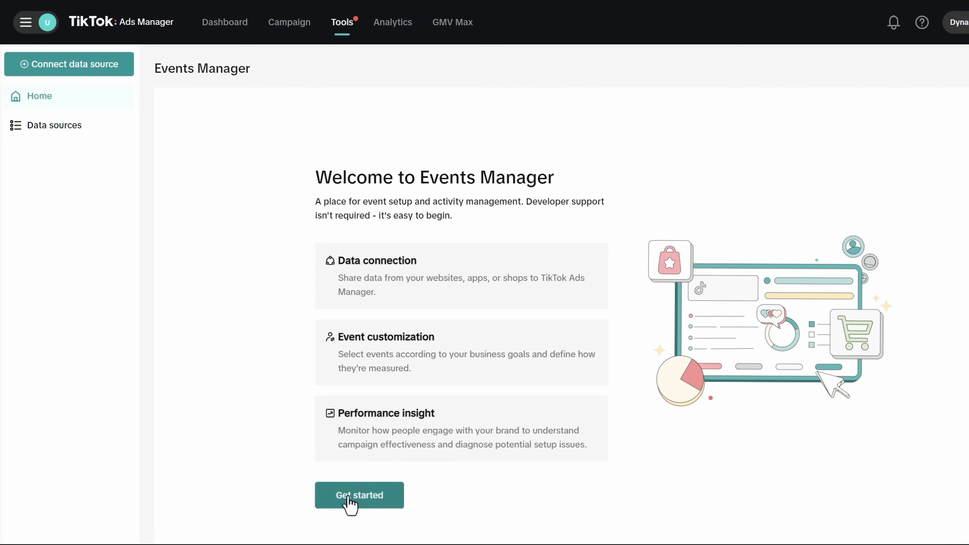
- Start a new Web data source with the website dynamicgrowthagency.com/
{"action": "left_click", "coordinate": [349, 503]}
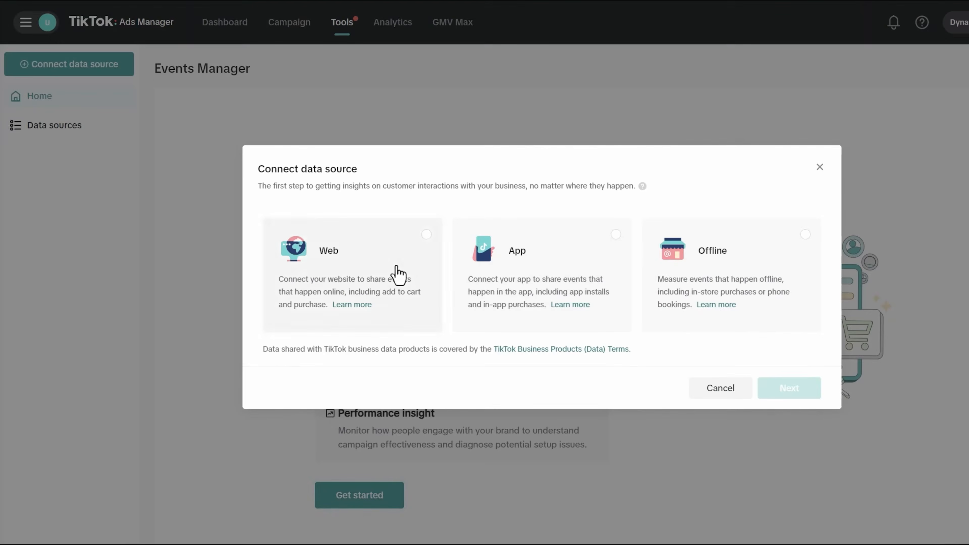
{"action": "left_click", "coordinate": [396, 274]}
{"action": "left_click", "coordinate": [790, 389]}
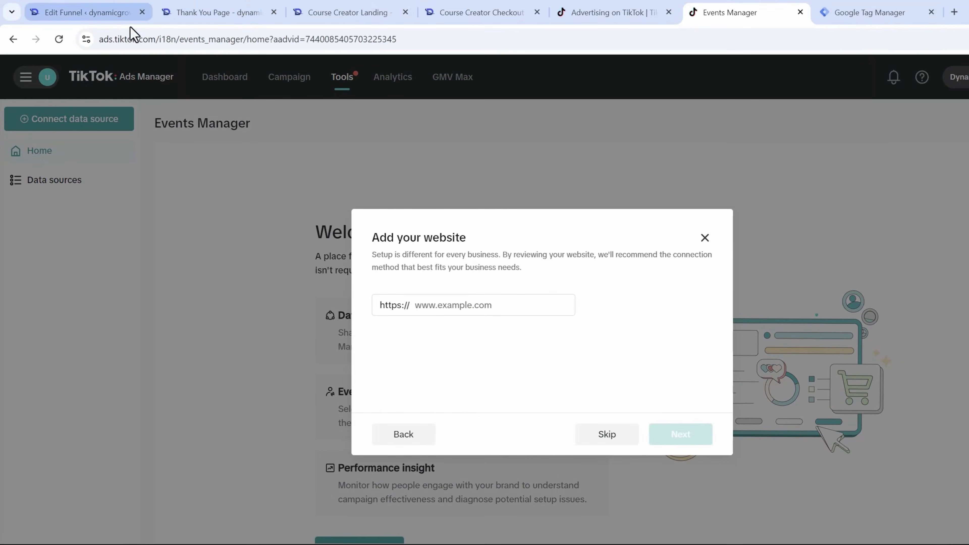
{"action": "left_click", "coordinate": [130, 16]}
{"action": "left_click_drag", "start_coordinate": [204, 44], "coordinate": [71, 38]}
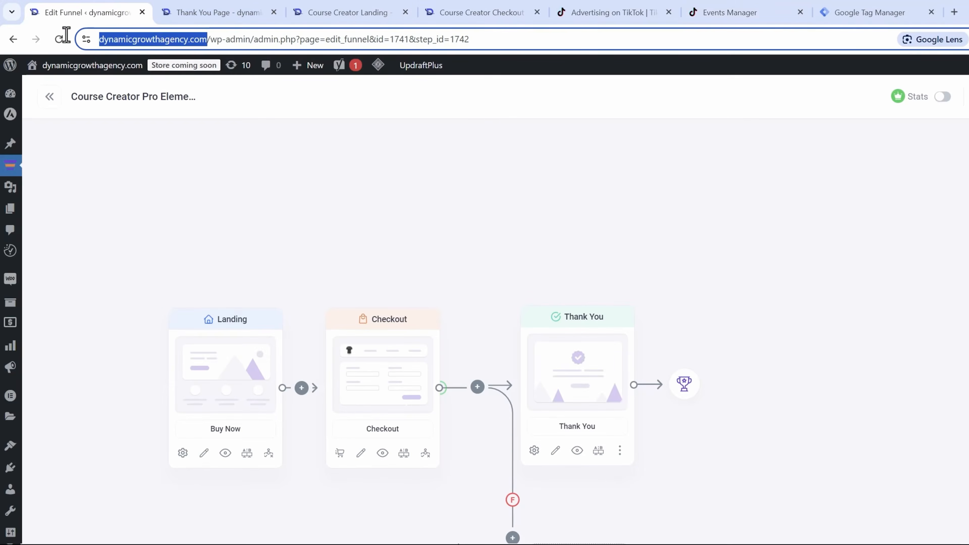
{"action": "left_click", "coordinate": [849, 6]}
{"action": "left_click", "coordinate": [730, 13]}
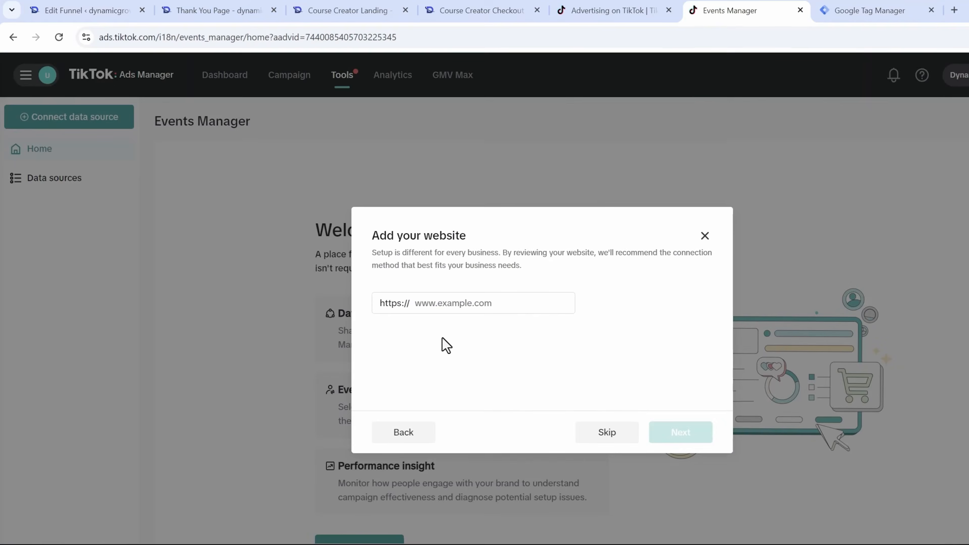
{"action": "left_click", "coordinate": [421, 245]}
{"action": "type", "text": "dynamicgrowthagency.com/"}
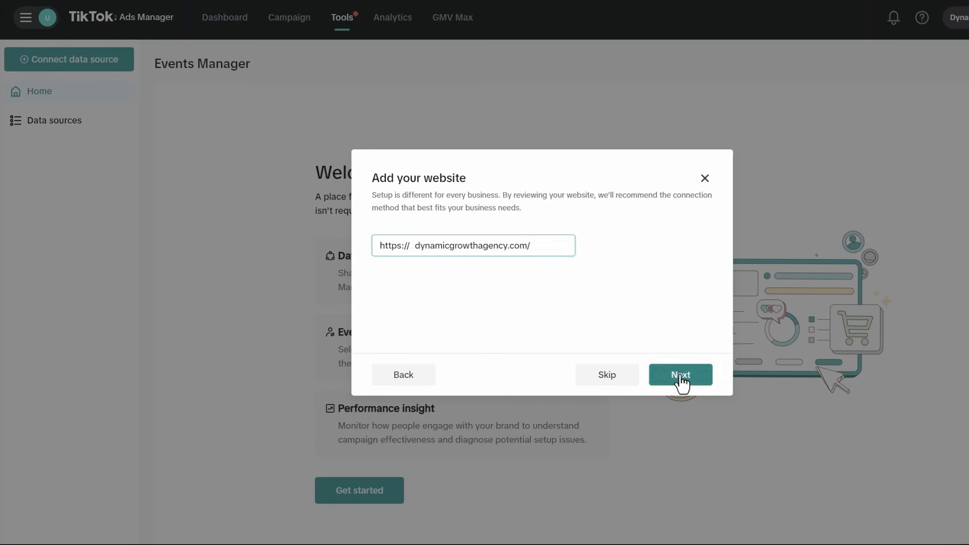
{"action": "left_click", "coordinate": [681, 385]}
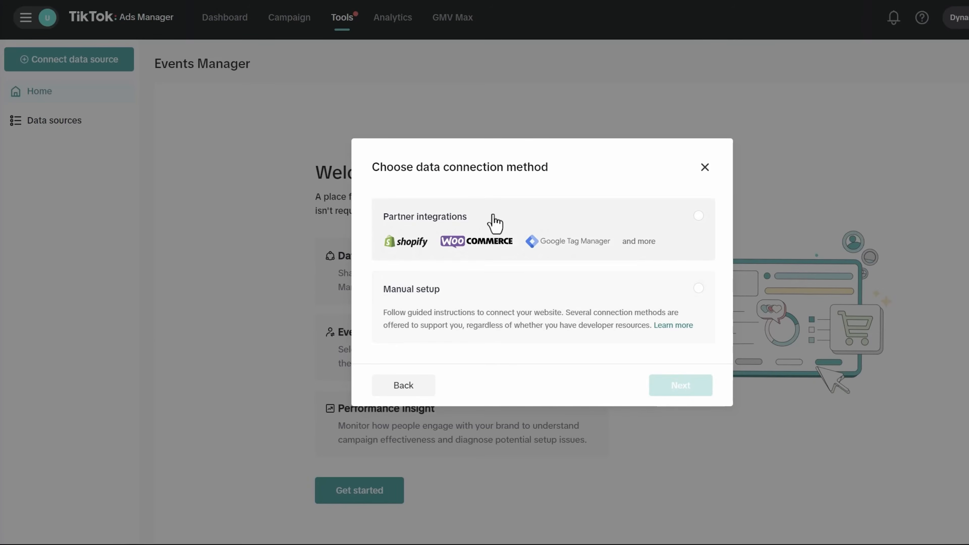
- Connect it via Partner integrations > Google Tag Manager using client-side tagging only
{"action": "left_click", "coordinate": [507, 242]}
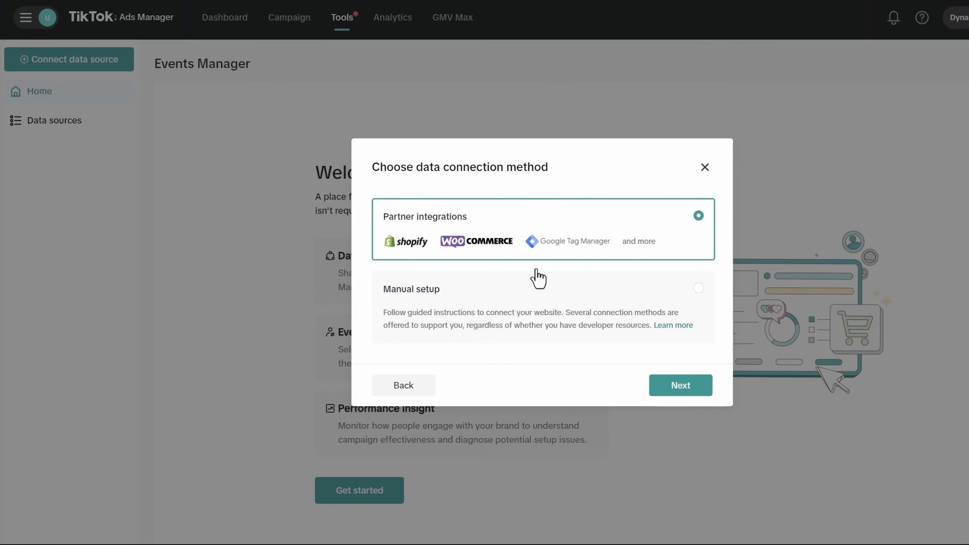
{"action": "left_click", "coordinate": [687, 393]}
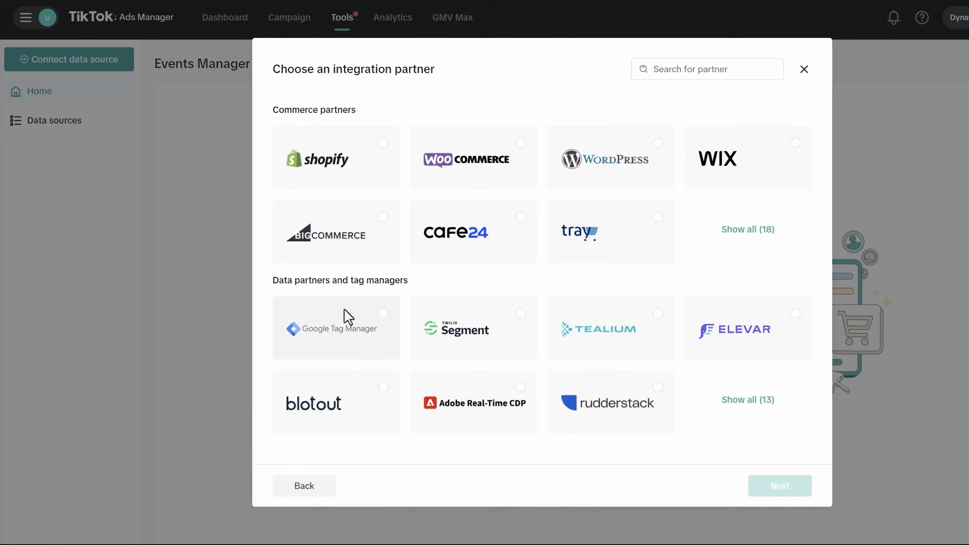
{"action": "left_click", "coordinate": [345, 319]}
{"action": "left_click", "coordinate": [777, 490]}
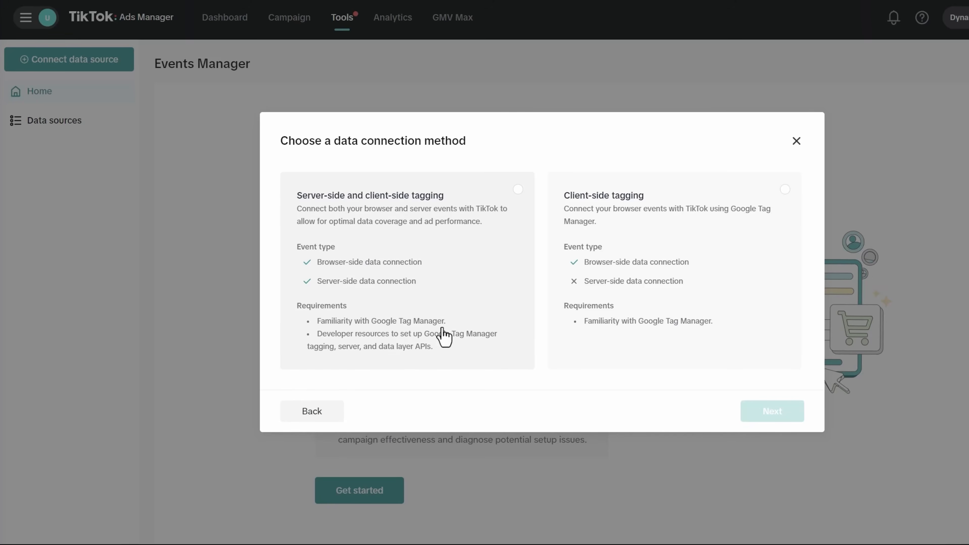
{"action": "left_click", "coordinate": [636, 270]}
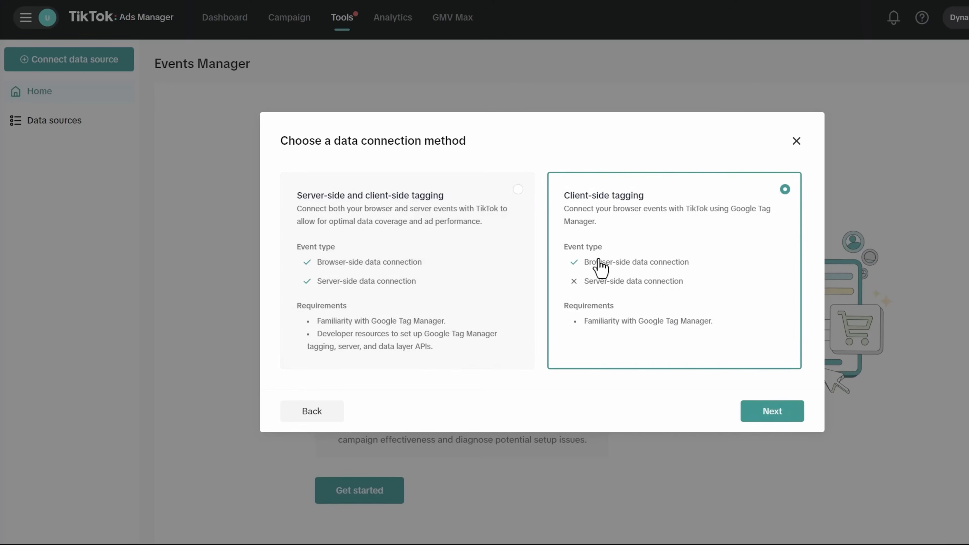
{"action": "left_click", "coordinate": [775, 412]}
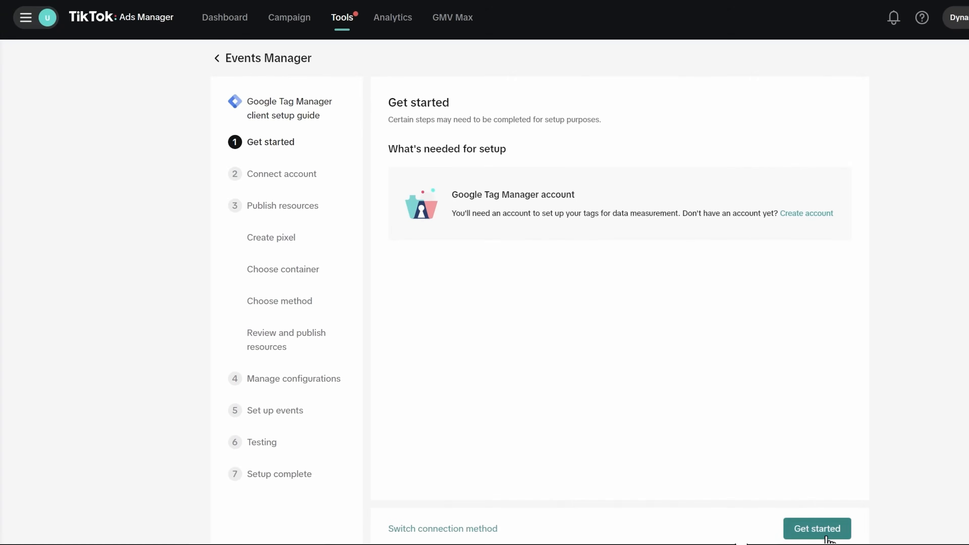
- Sign in with the Google account and grant TikTok Pixel access to Tag Manager
{"action": "left_click", "coordinate": [817, 529]}
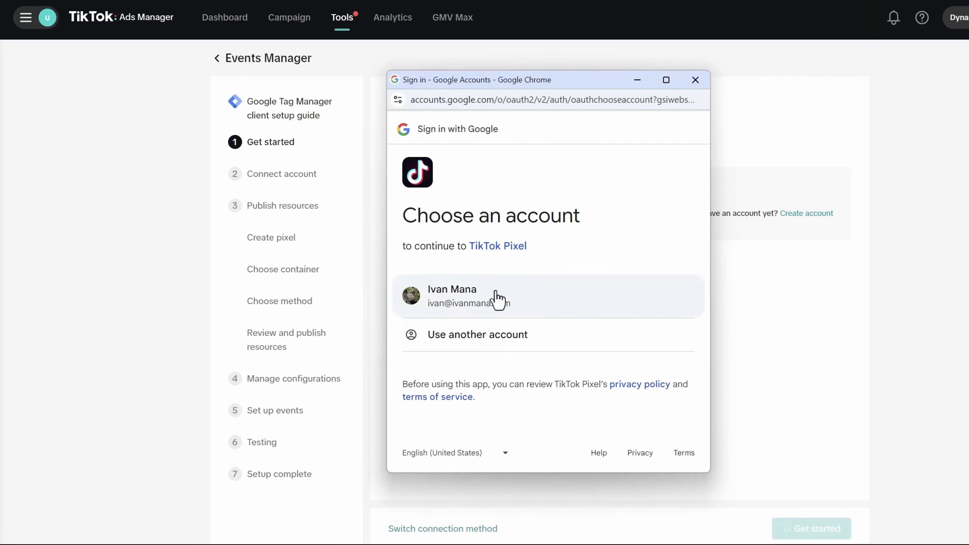
{"action": "left_click", "coordinate": [497, 300]}
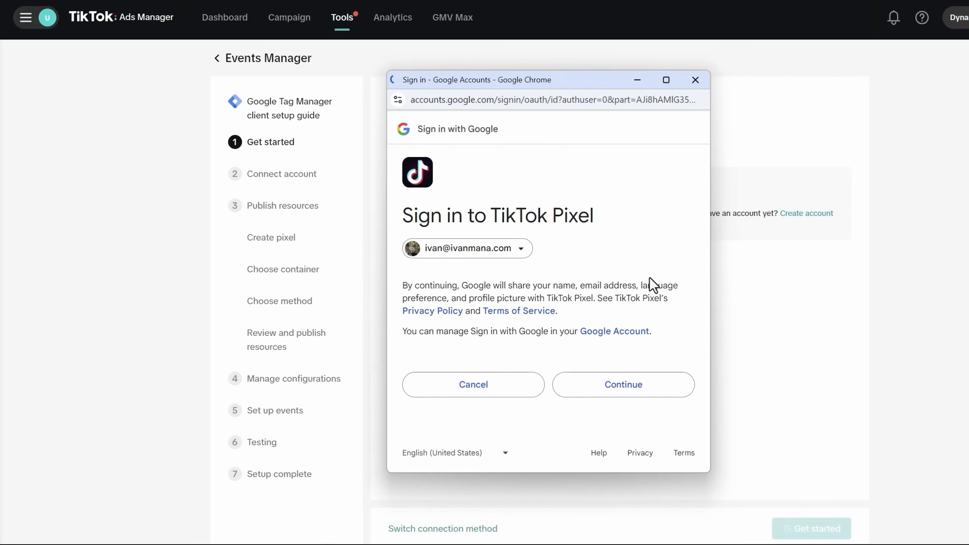
{"action": "left_click", "coordinate": [606, 406]}
{"action": "scroll", "coordinate": [638, 389], "scroll_direction": "down", "scroll_amount": 3}
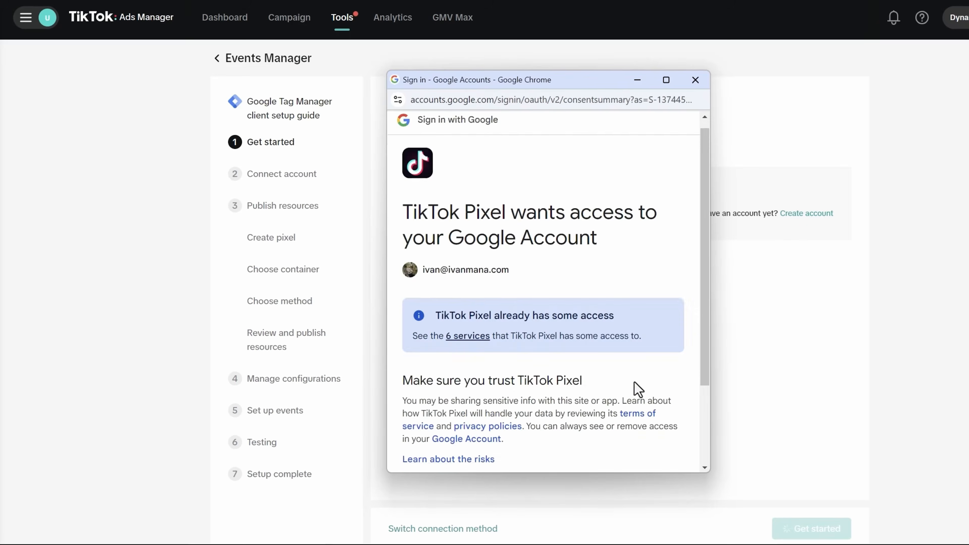
{"action": "left_click", "coordinate": [623, 418]}
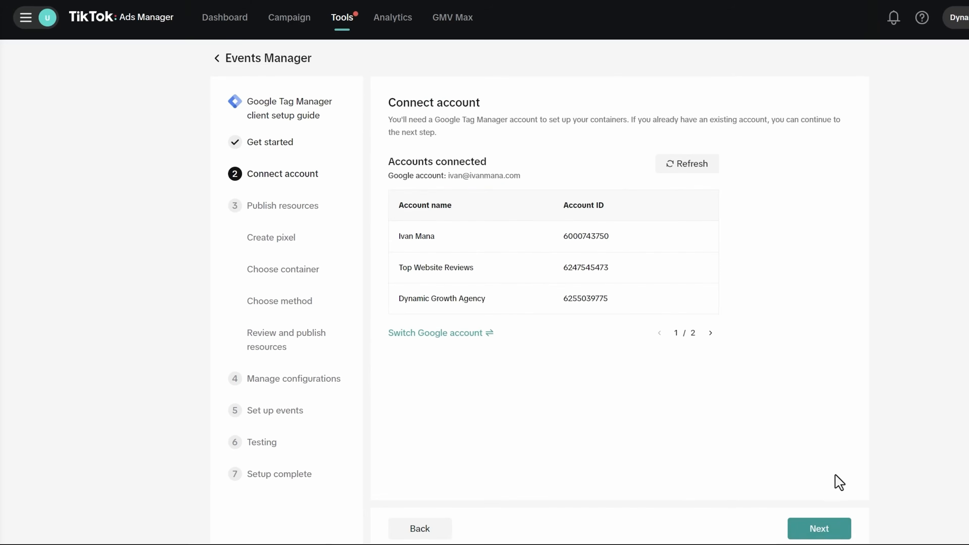
{"action": "left_click", "coordinate": [812, 531]}
- Name the pixel Dynamic Growth Agency and target the Dynamic Growth Agency account's Default Workspace
{"action": "left_click", "coordinate": [465, 177]}
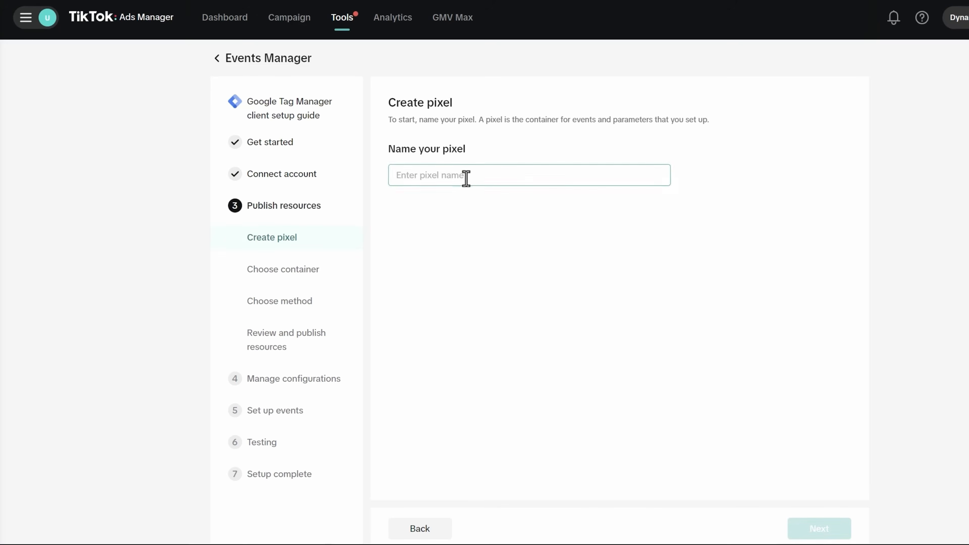
{"action": "type", "text": "Dynamic Growth Agency Pixel"}
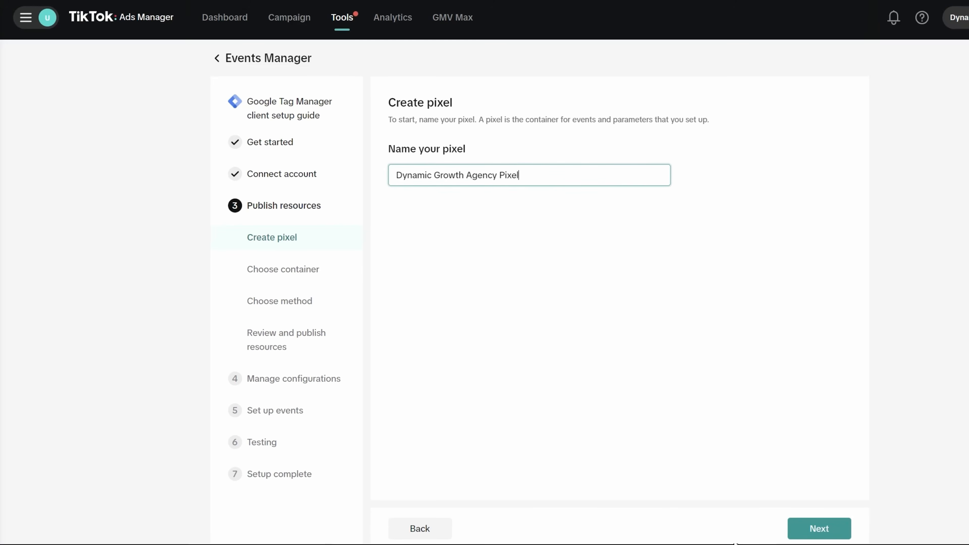
{"action": "left_click", "coordinate": [810, 529]}
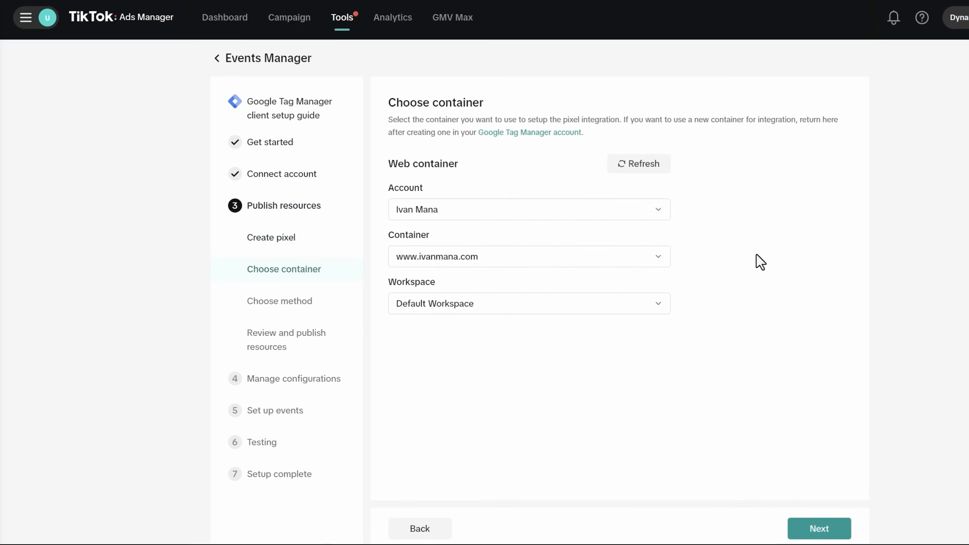
{"action": "left_click", "coordinate": [635, 215]}
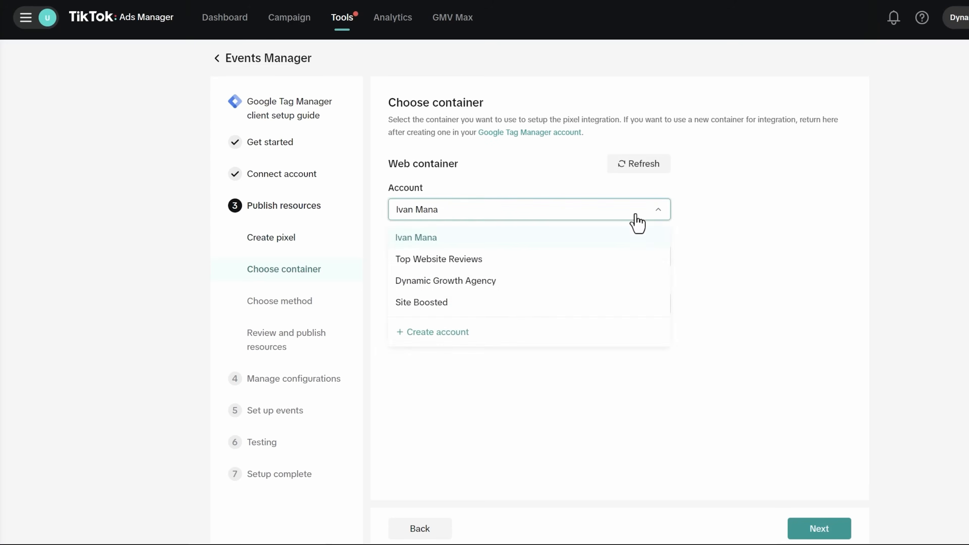
{"action": "left_click", "coordinate": [618, 282]}
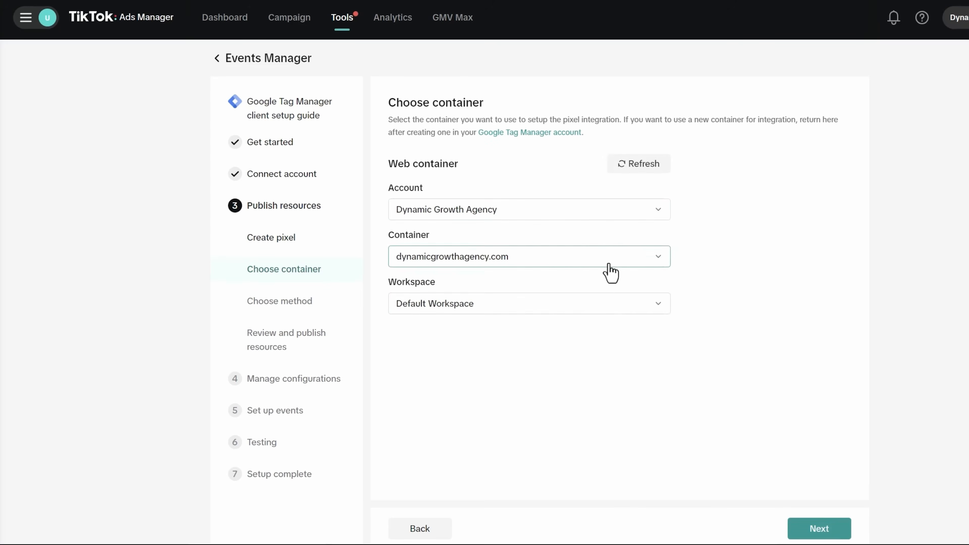
{"action": "left_click", "coordinate": [597, 309]}
{"action": "left_click", "coordinate": [542, 353]}
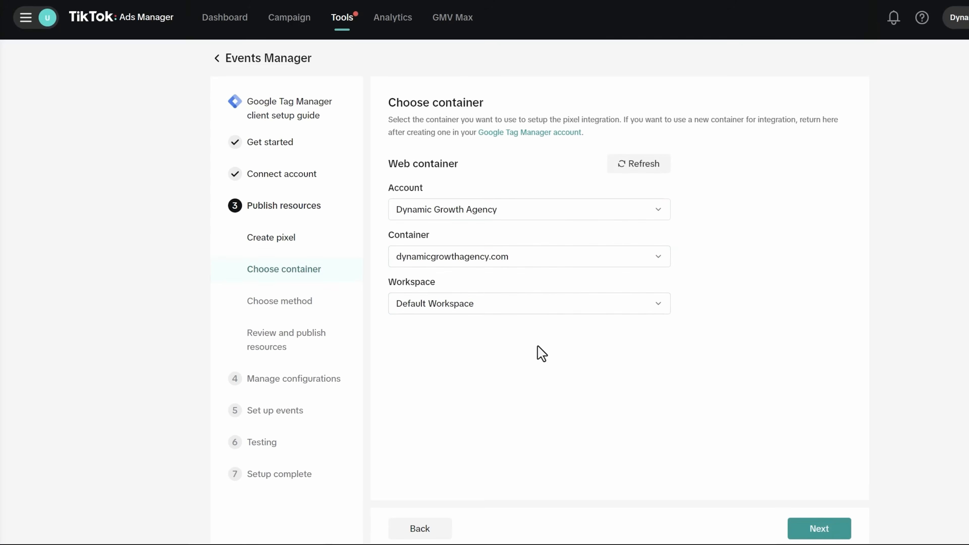
{"action": "left_click", "coordinate": [806, 529]}
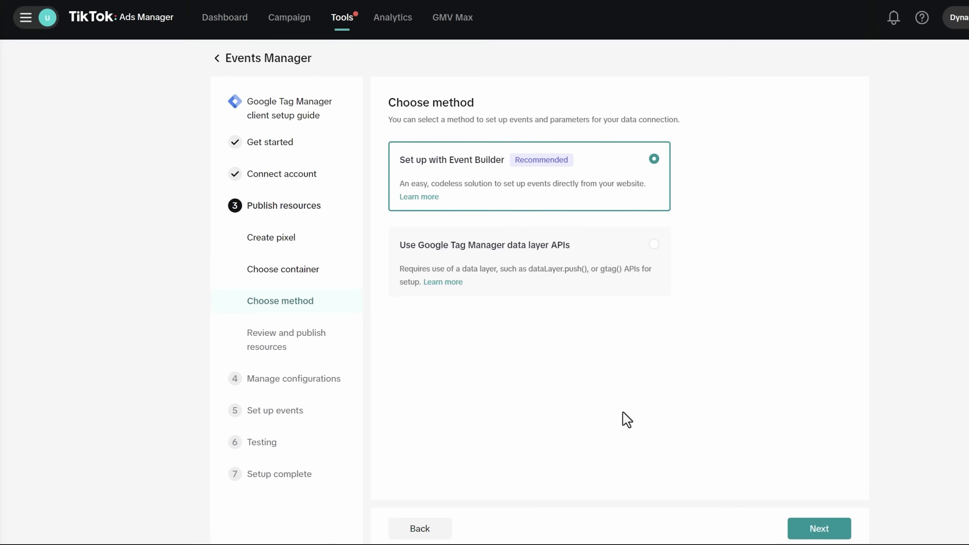
- Keep Event Builder as the setup method, confirm the tag review, and publish the pixel tag
{"action": "left_click", "coordinate": [818, 530]}
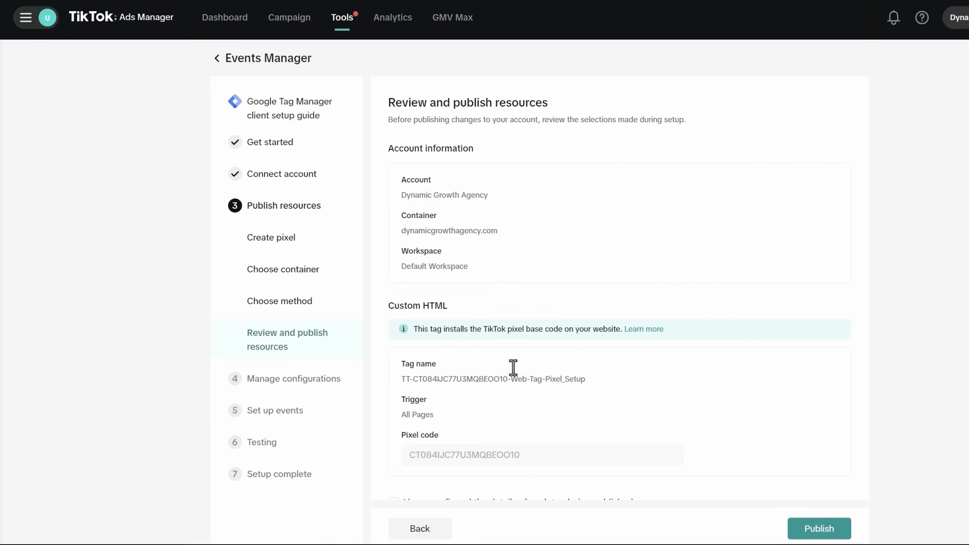
{"action": "scroll", "coordinate": [513, 367], "scroll_direction": "down", "scroll_amount": 2}
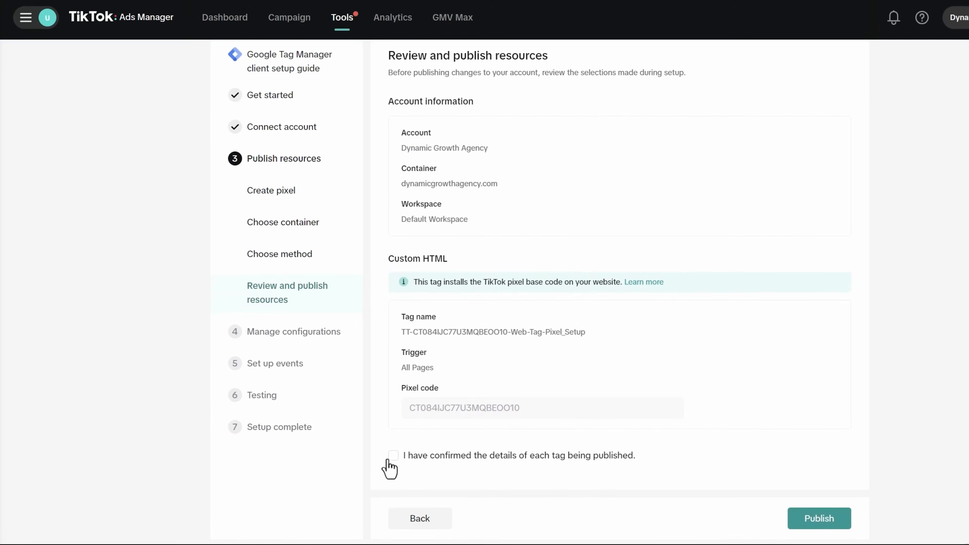
{"action": "left_click", "coordinate": [397, 459]}
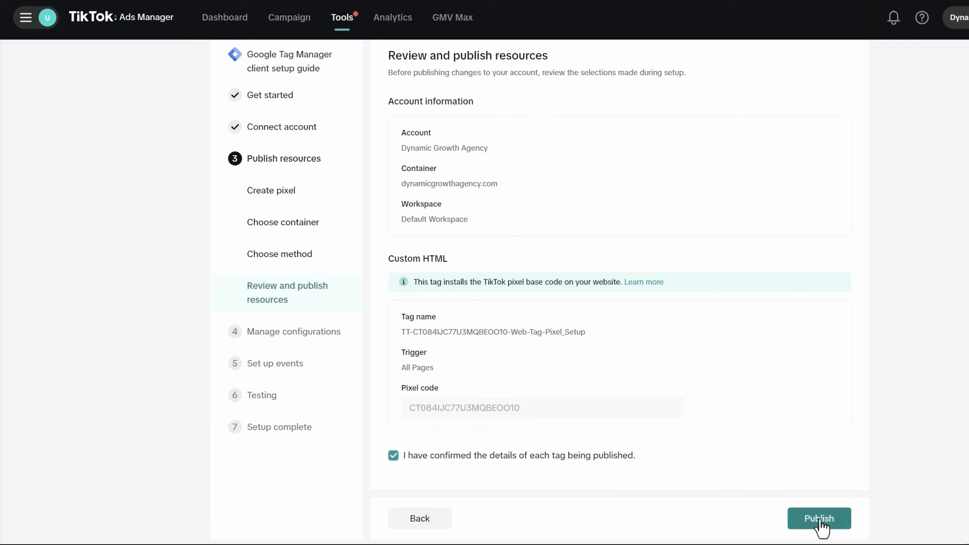
{"action": "left_click", "coordinate": [842, 527]}
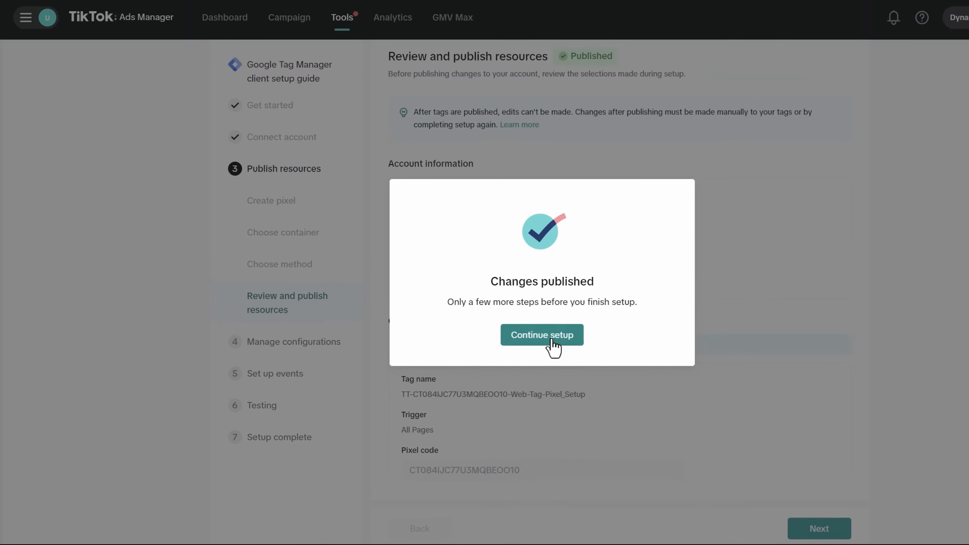
{"action": "left_click", "coordinate": [551, 343]}
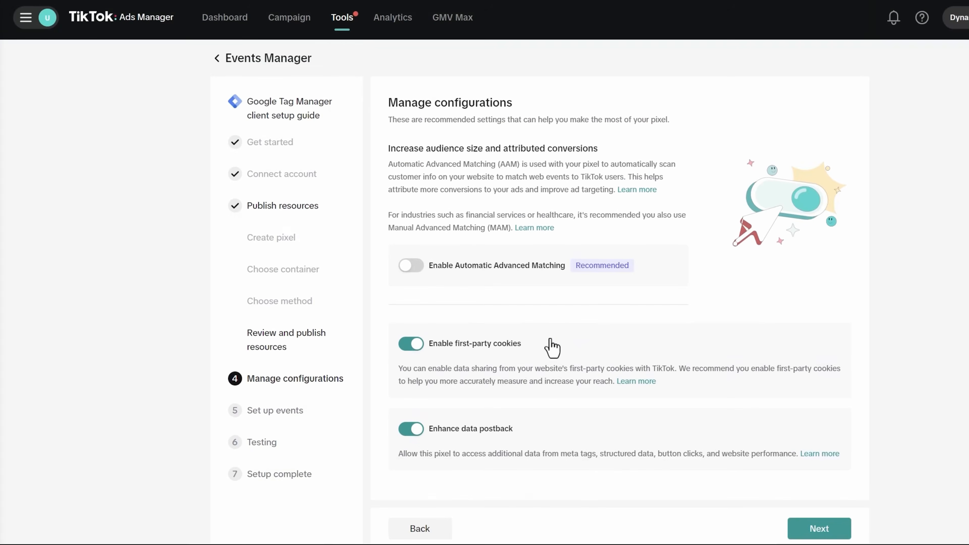
- Enable Automatic Advanced Matching, proceed to event setup, and switch to the Google Tag Manager tab
{"action": "left_click", "coordinate": [403, 268]}
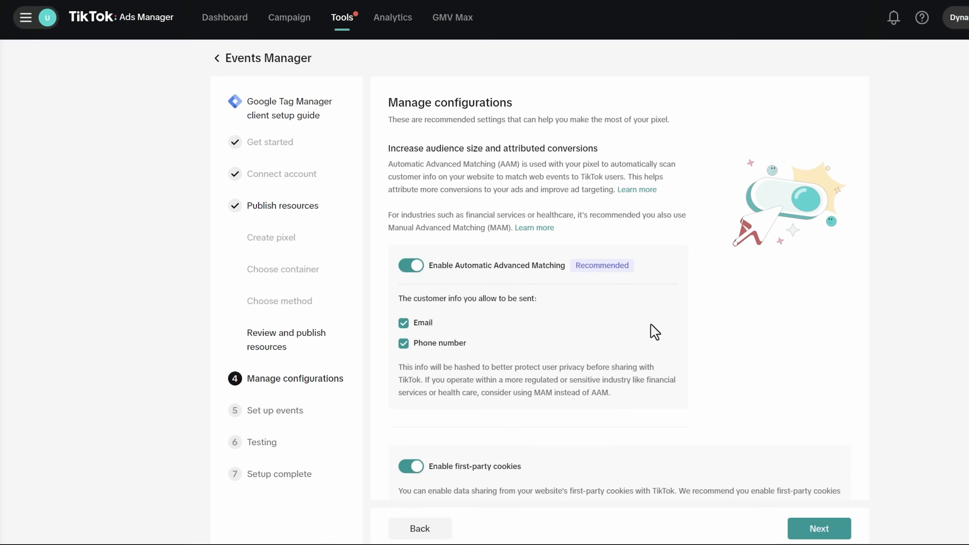
{"action": "scroll", "coordinate": [655, 331], "scroll_direction": "down", "scroll_amount": 3}
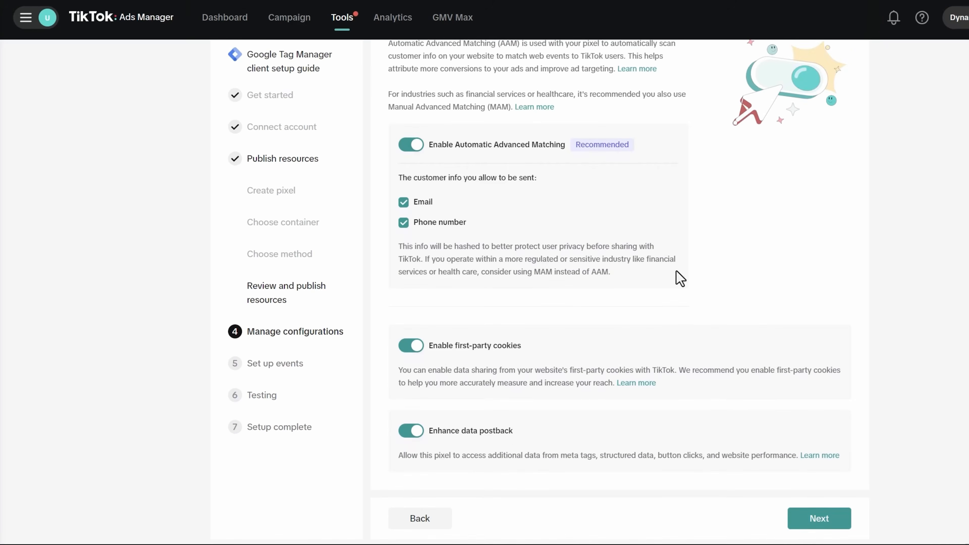
{"action": "left_click", "coordinate": [817, 523]}
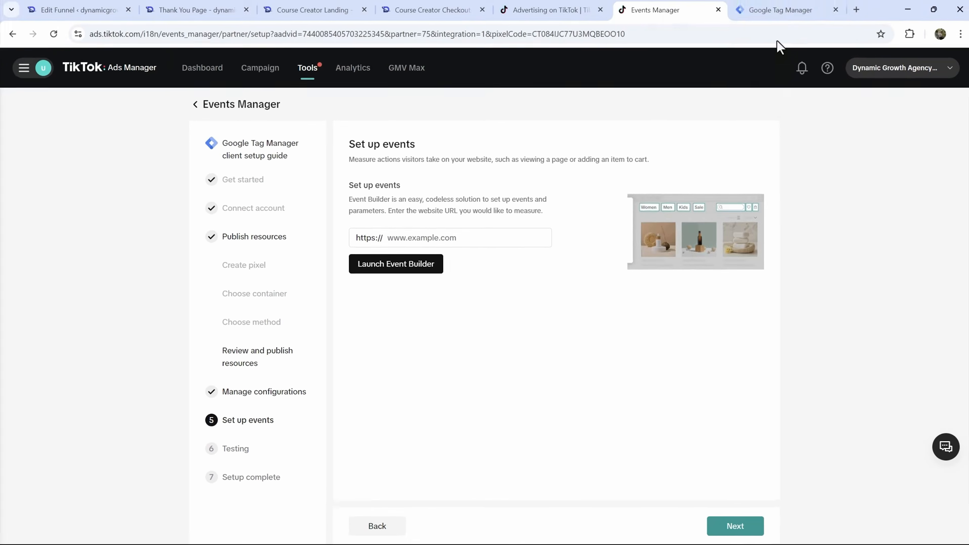
{"action": "left_click", "coordinate": [771, 9]}
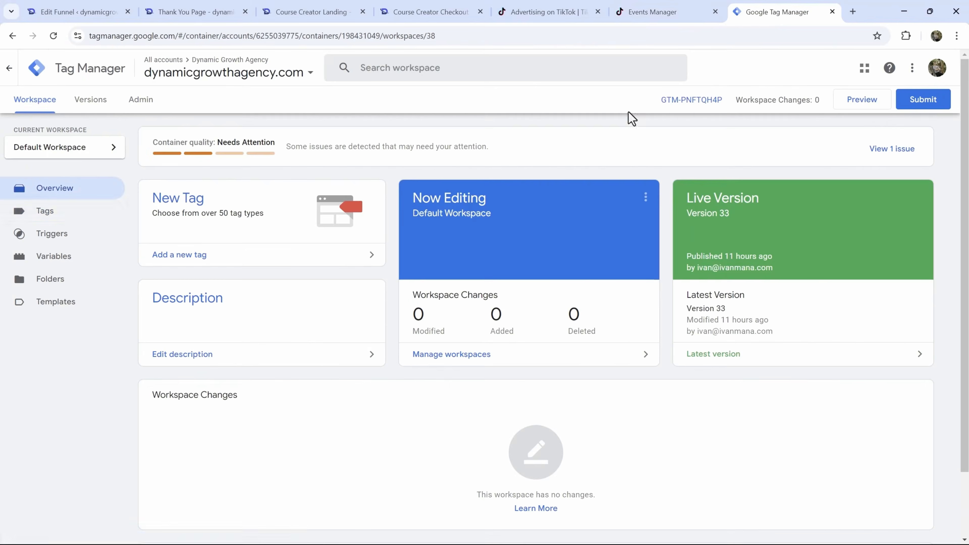
- Reload the workspace, open the new TikTok pixel tag, and rename it 'TikTok Ads - Base'
{"action": "left_click", "coordinate": [81, 216]}
{"action": "left_click", "coordinate": [52, 37]}
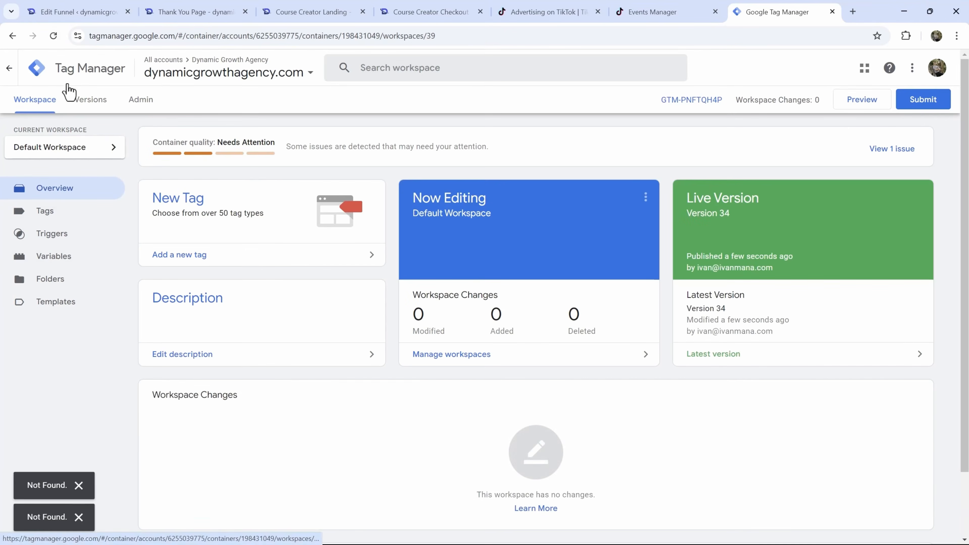
{"action": "left_click", "coordinate": [54, 36]}
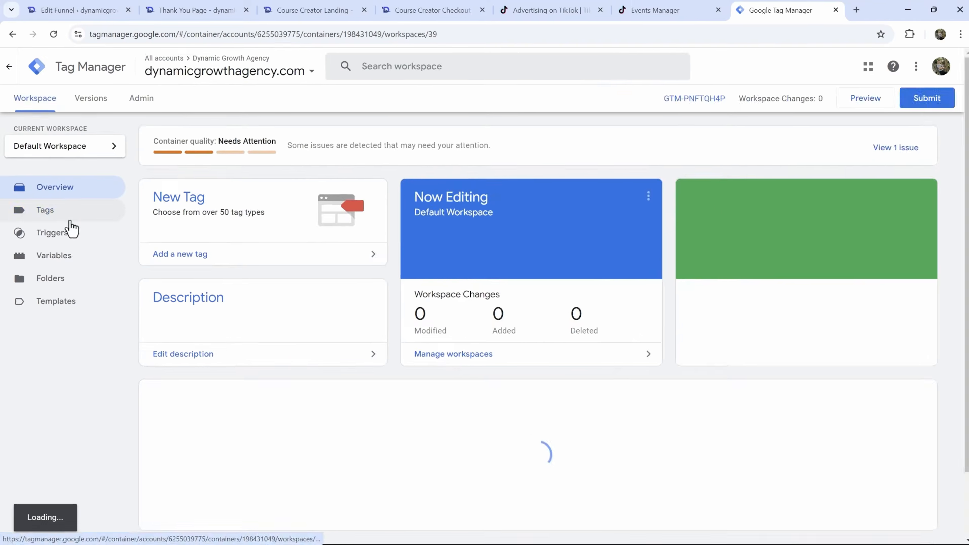
{"action": "left_click", "coordinate": [65, 216]}
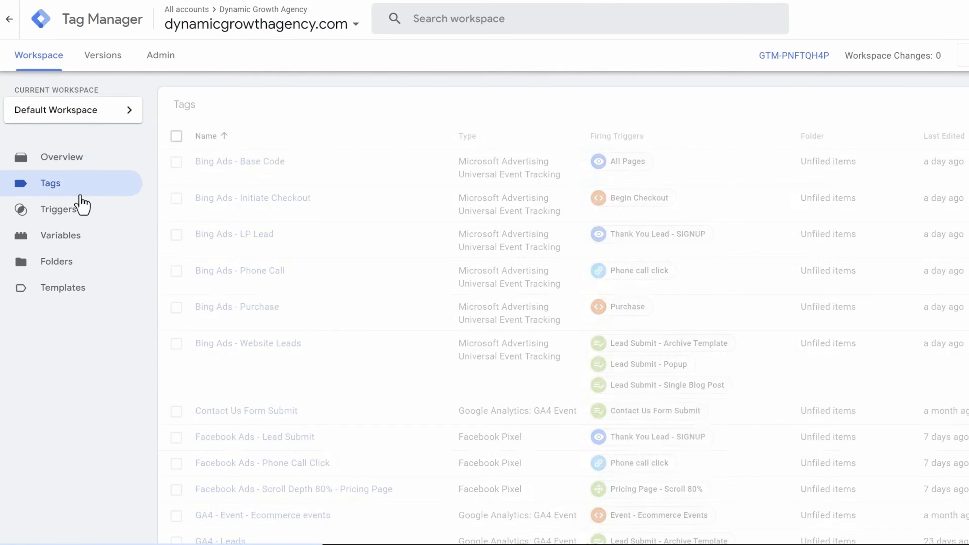
{"action": "scroll", "coordinate": [339, 239], "scroll_direction": "down", "scroll_amount": 3}
{"action": "scroll", "coordinate": [337, 239], "scroll_direction": "down", "scroll_amount": 12}
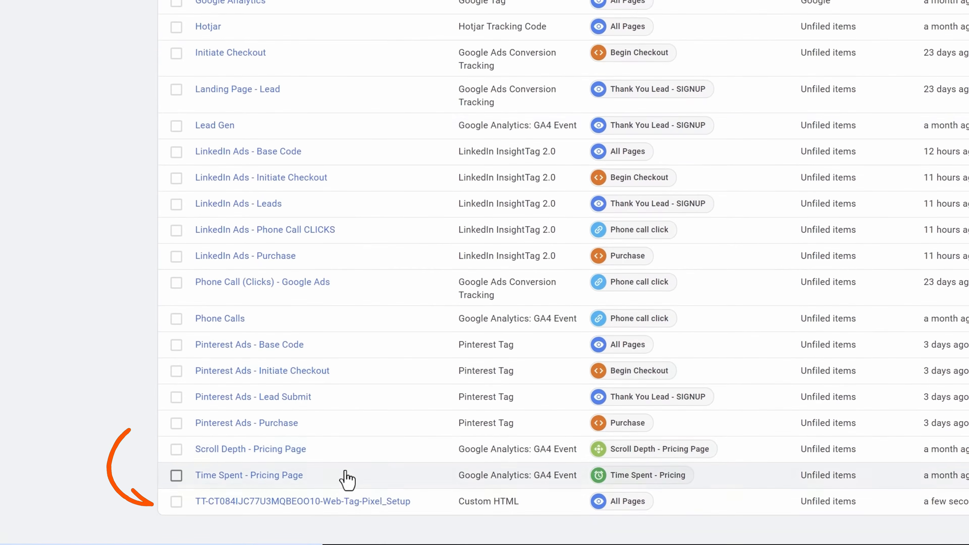
{"action": "left_click", "coordinate": [313, 501]}
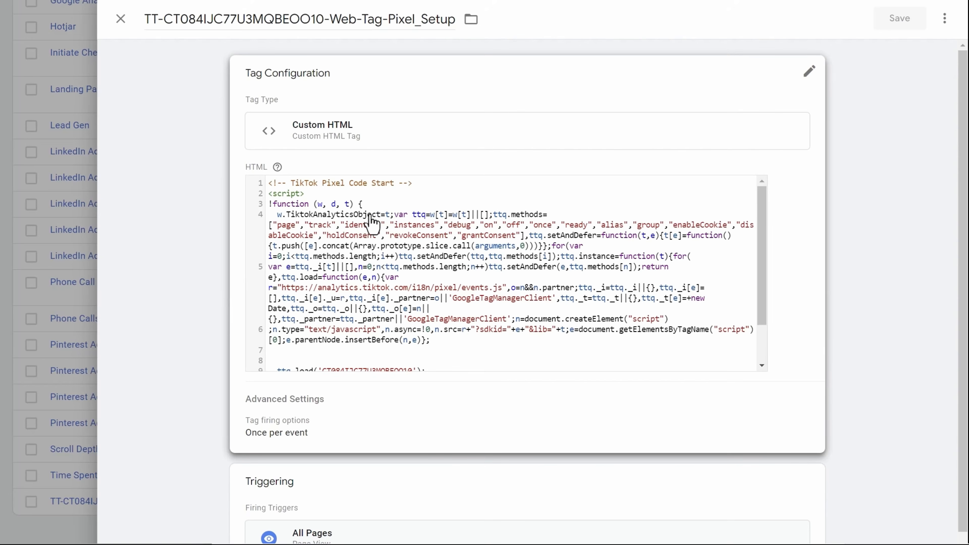
{"action": "left_click", "coordinate": [229, 28]}
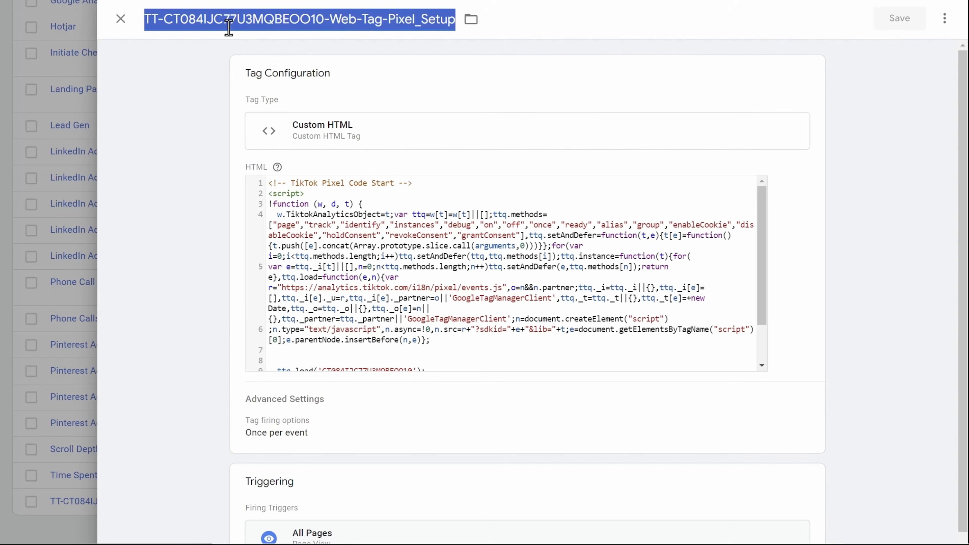
{"action": "type", "text": "TikTok A"}
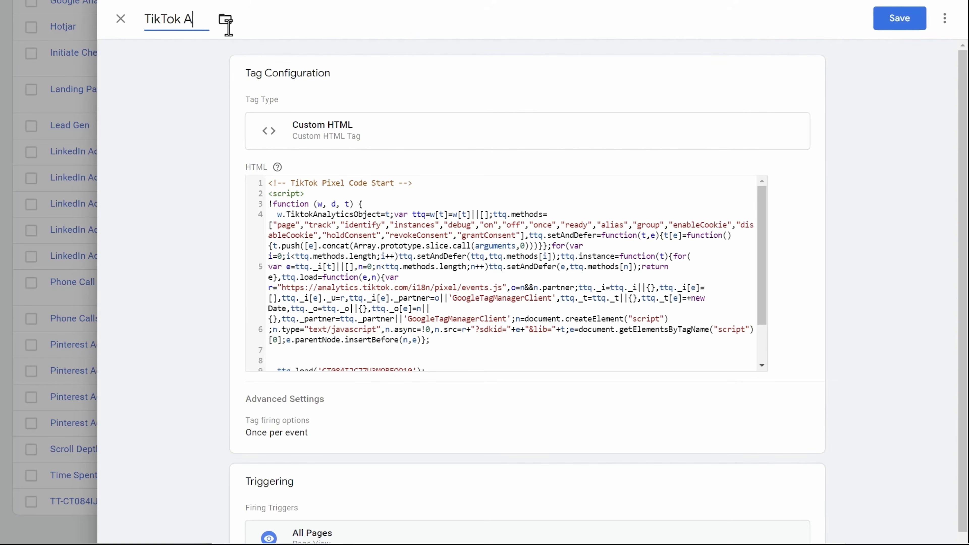
{"action": "type", "text": "ds - Base Code"}
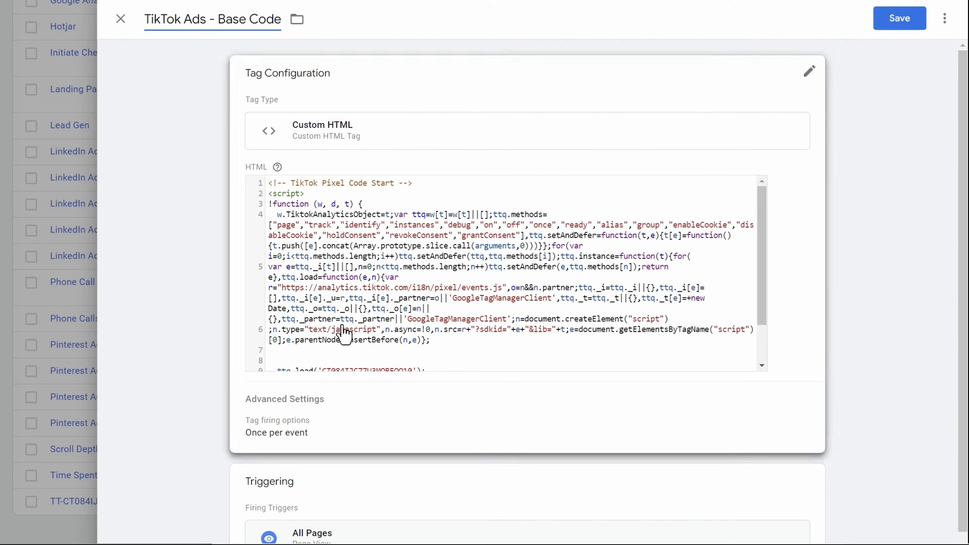
- Save the renamed 'TikTok Ads - Base Code' tag and return to the Tags list
{"action": "scroll", "coordinate": [227, 389], "scroll_direction": "down", "scroll_amount": 1}
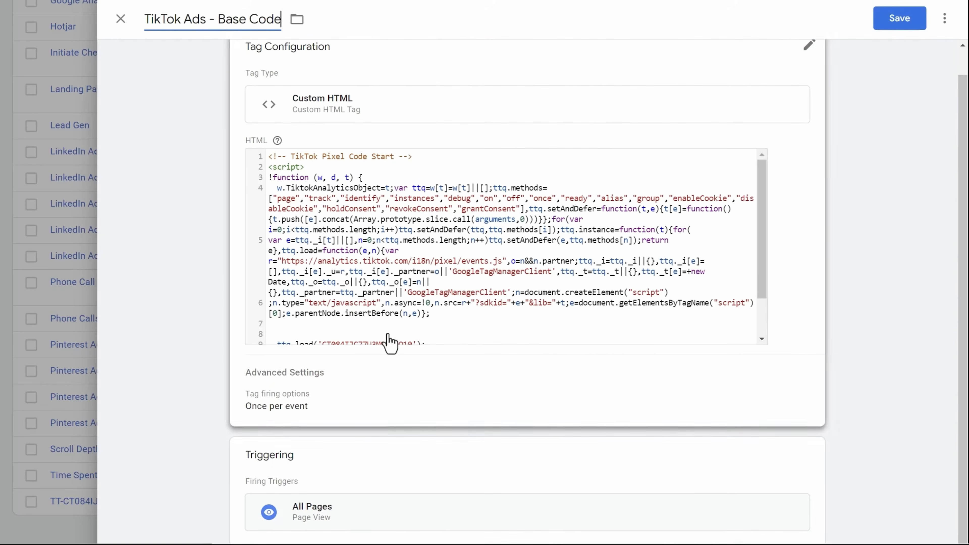
{"action": "left_click", "coordinate": [355, 281]}
{"action": "scroll", "coordinate": [355, 281], "scroll_direction": "down", "scroll_amount": 5}
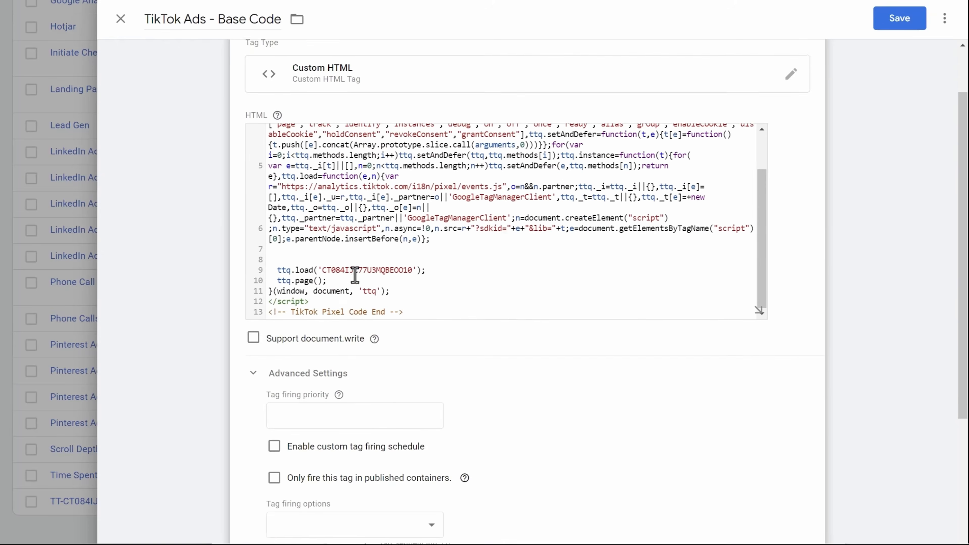
{"action": "scroll", "coordinate": [282, 292], "scroll_direction": "down", "scroll_amount": 2}
{"action": "scroll", "coordinate": [198, 267], "scroll_direction": "up", "scroll_amount": 2}
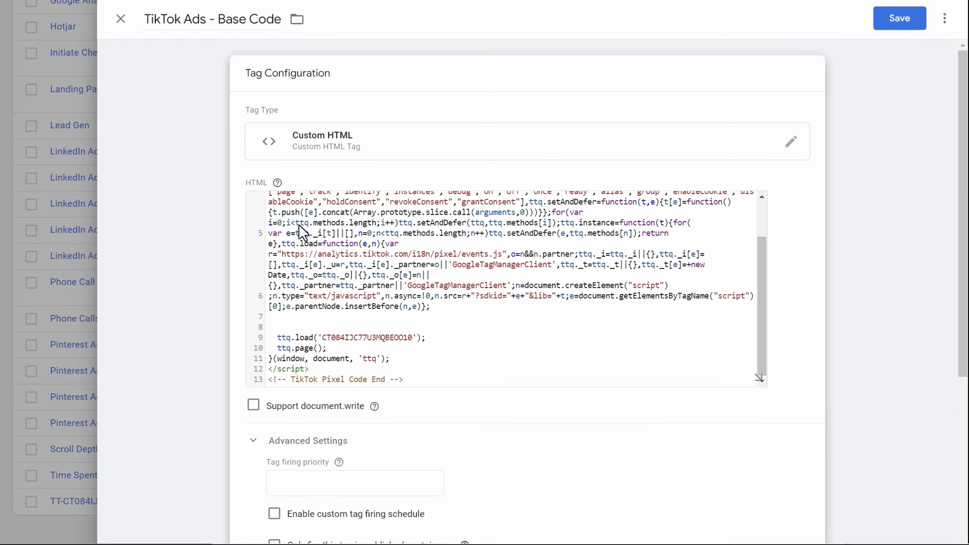
{"action": "left_click", "coordinate": [900, 32]}
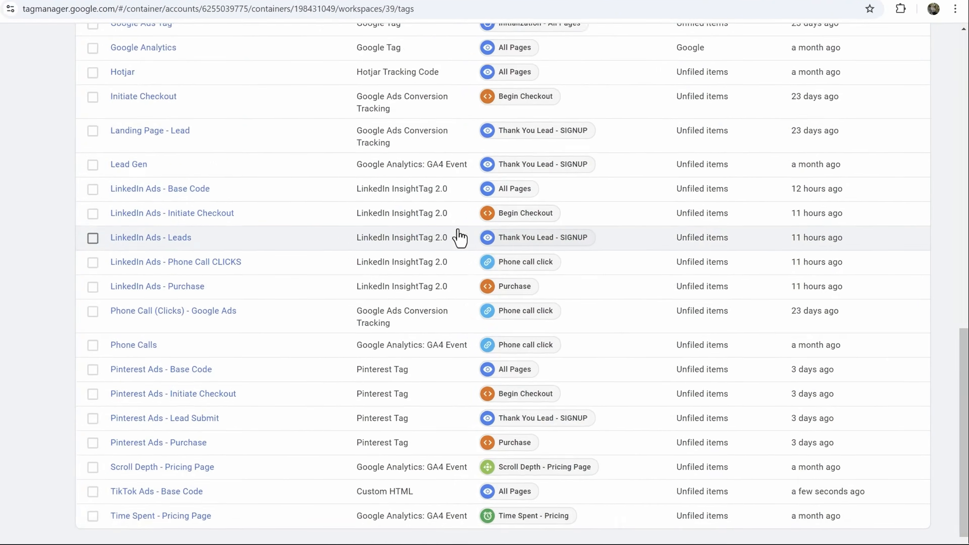
{"action": "scroll", "coordinate": [475, 210], "scroll_direction": "up", "scroll_amount": 10}
{"action": "scroll", "coordinate": [647, 151], "scroll_direction": "up", "scroll_amount": 8}
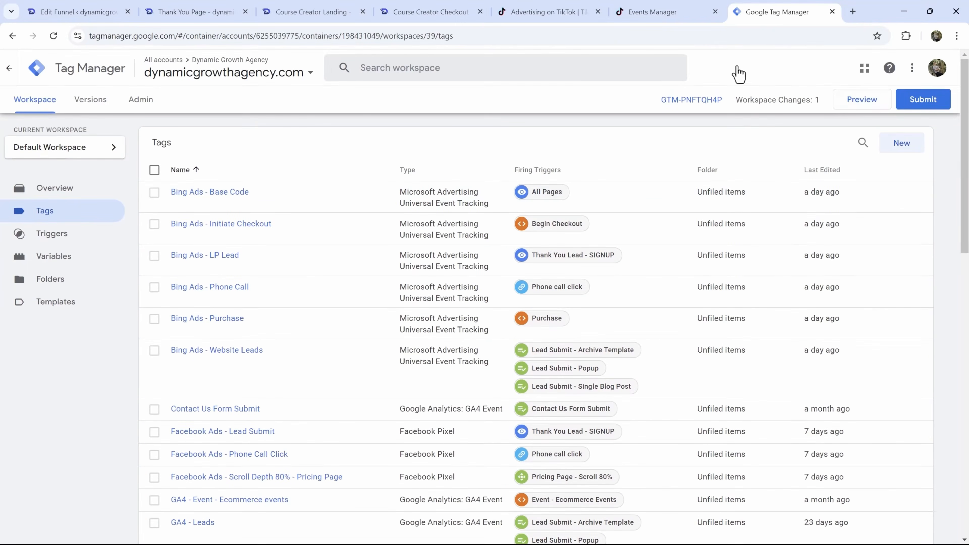
- Start Preview and connect Tag Assistant to dynamicgrowthagency.com/tshirt, then dismiss the Connected notice
{"action": "left_click", "coordinate": [851, 111]}
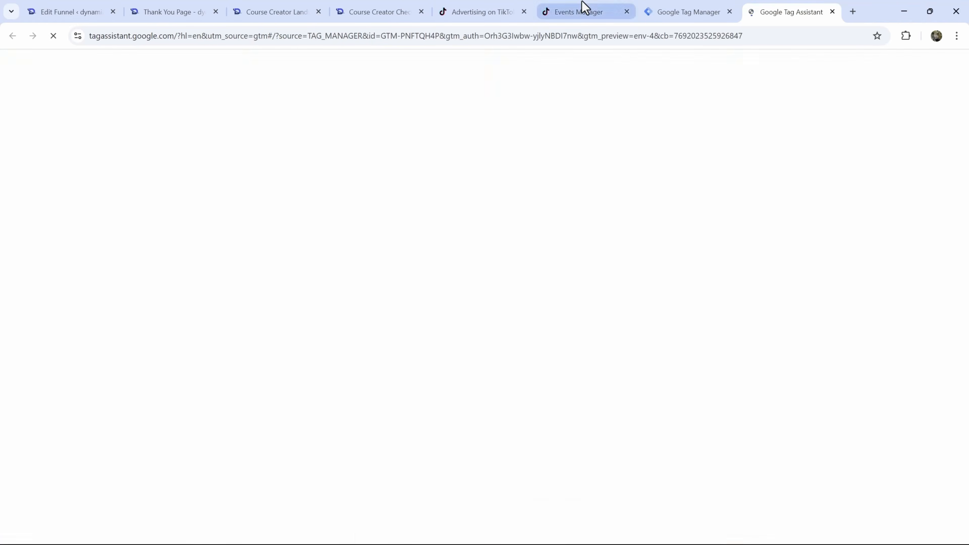
{"action": "left_click", "coordinate": [584, 5]}
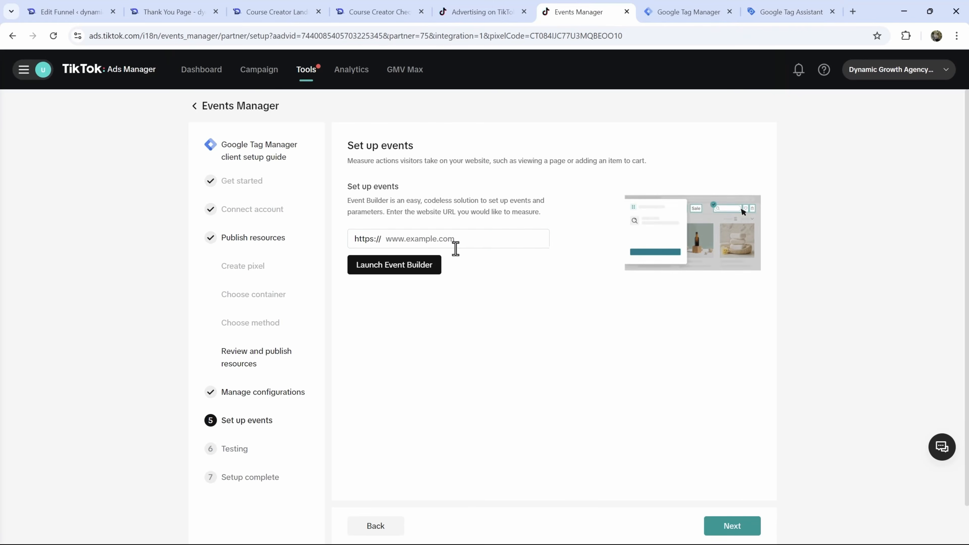
{"action": "left_click", "coordinate": [774, 7]}
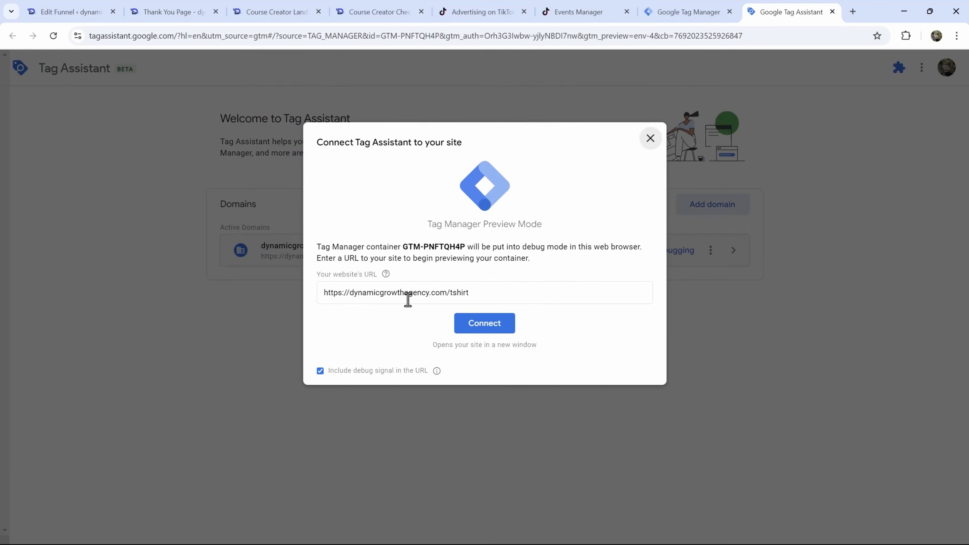
{"action": "left_click", "coordinate": [484, 328]}
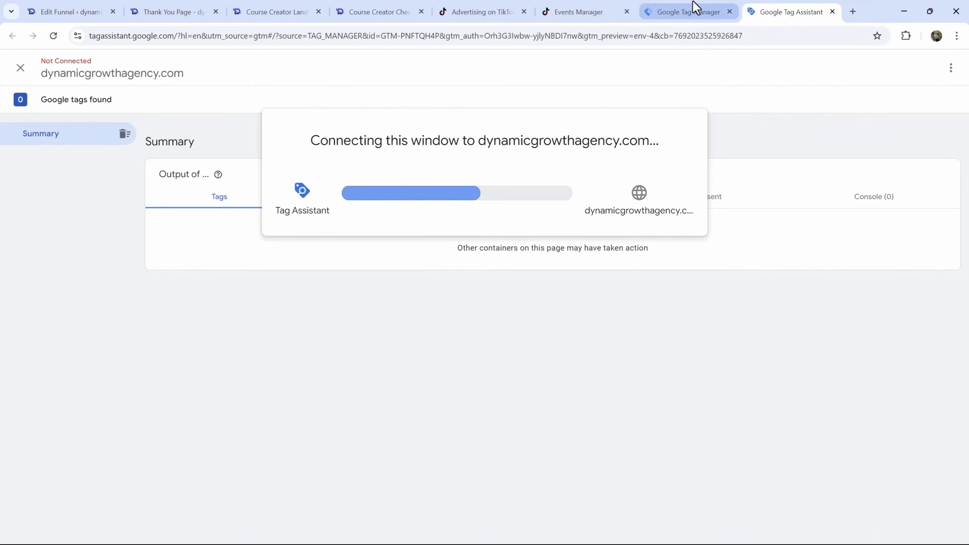
{"action": "left_click", "coordinate": [693, 7]}
{"action": "left_click", "coordinate": [776, 7]}
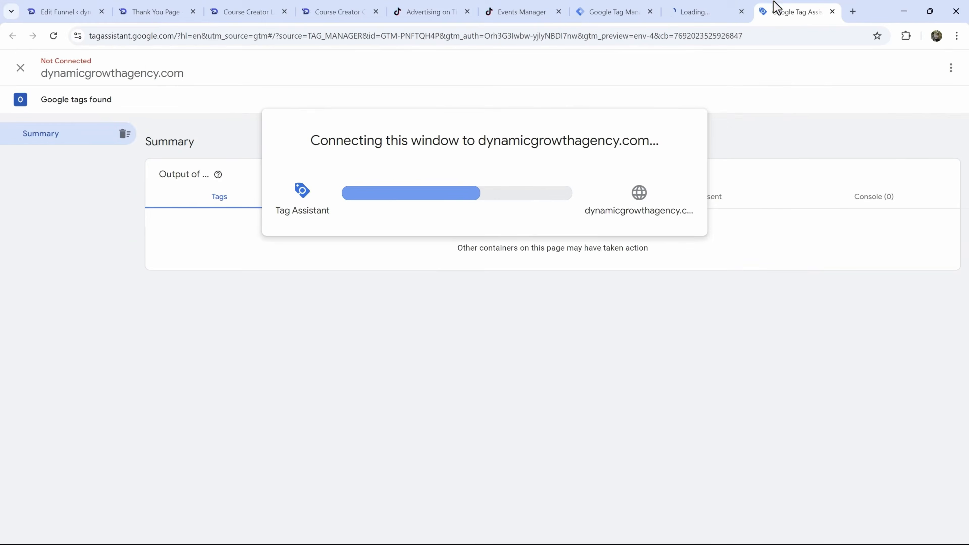
{"action": "left_click", "coordinate": [686, 6]}
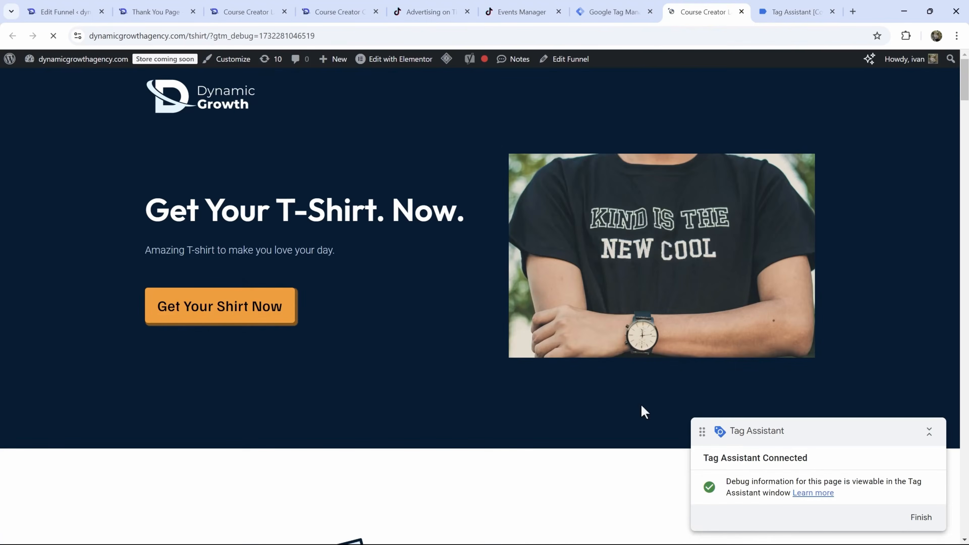
{"action": "left_click_drag", "start_coordinate": [789, 5], "coordinate": [713, 8]}
{"action": "left_click", "coordinate": [477, 267]}
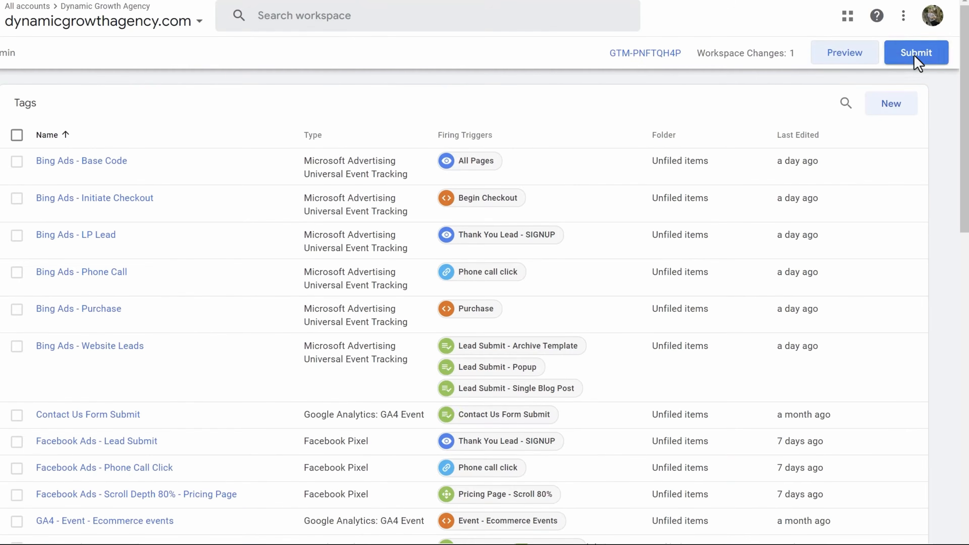
- Submit and publish Version 35 'TikTok Ads - Base Pixel', then return to the workspace overview
{"action": "left_click", "coordinate": [897, 55]}
{"action": "left_click", "coordinate": [319, 173]}
{"action": "type", "text": "TikTok Ads - Base Pixel"}
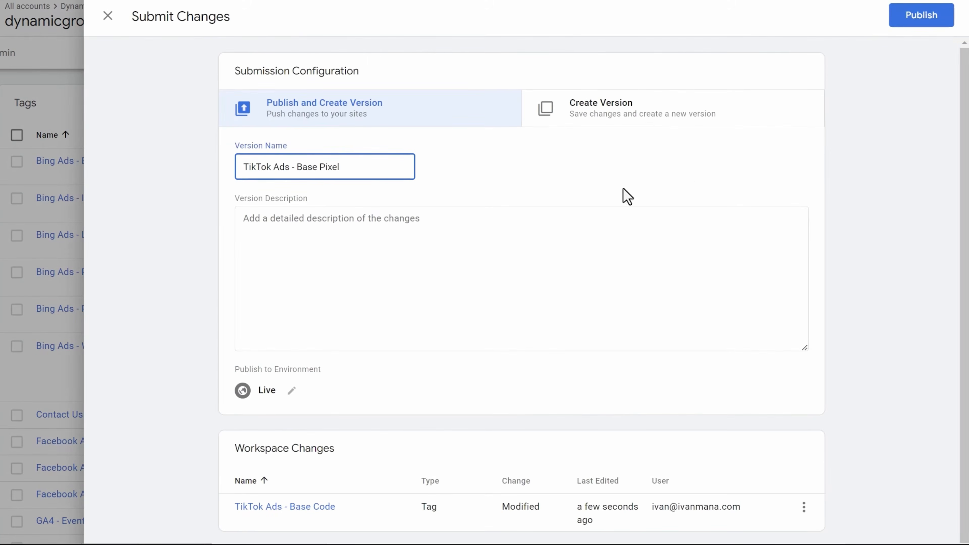
{"action": "left_click", "coordinate": [923, 18]}
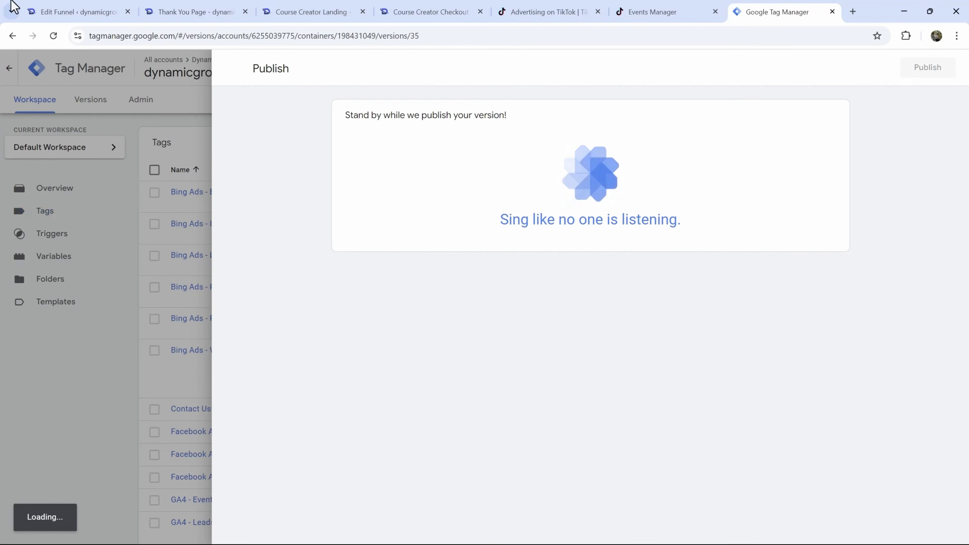
{"action": "left_click", "coordinate": [84, 10]}
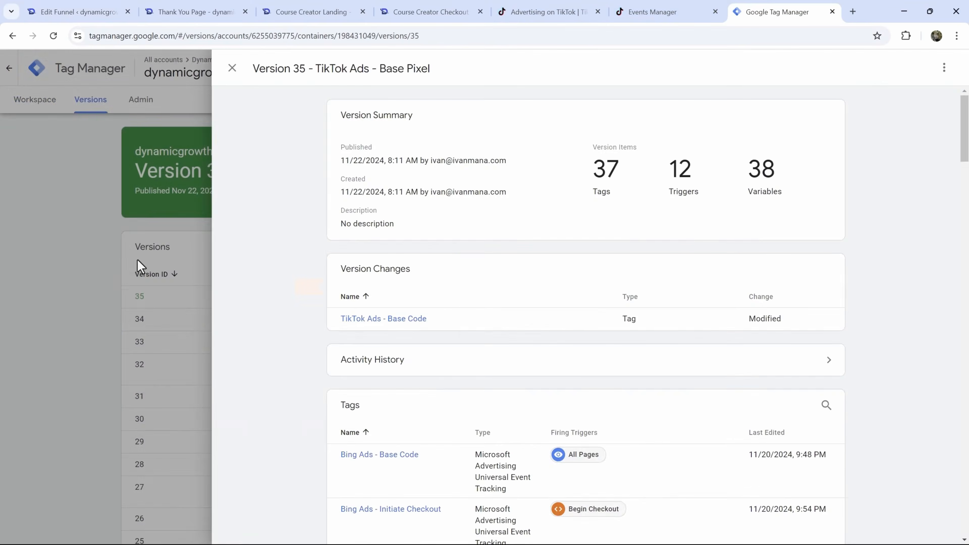
{"action": "left_click", "coordinate": [137, 262]}
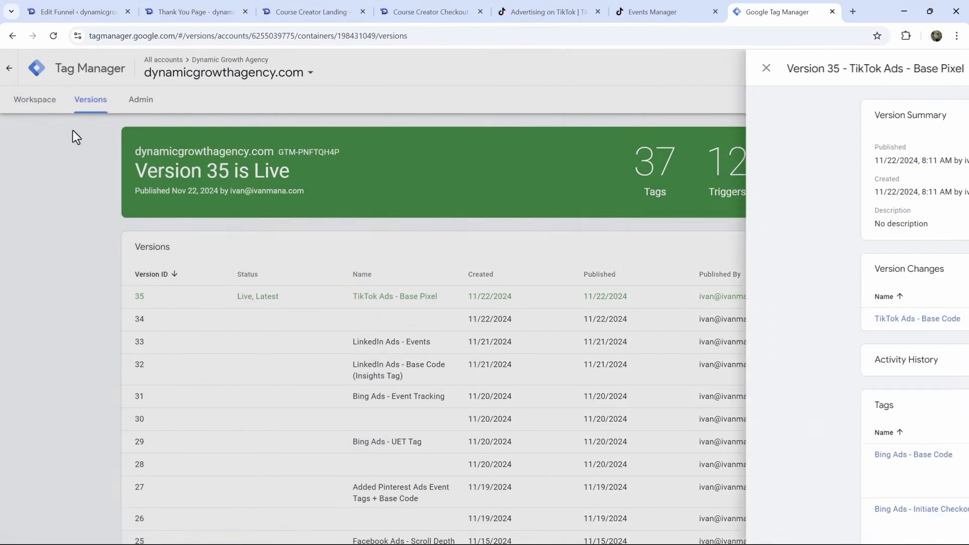
{"action": "left_click", "coordinate": [37, 101]}
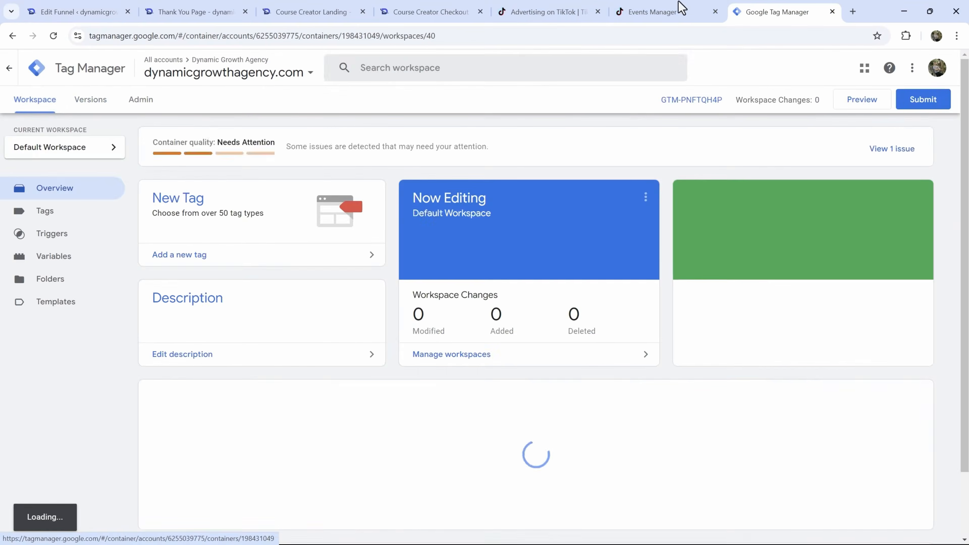
{"action": "left_click", "coordinate": [679, 7]}
- Paste dynamicgrowthagency.com/ as the website URL and launch Event Builder
{"action": "left_click", "coordinate": [436, 240]}
{"action": "type", "text": "dynamicgrowthagency.com/"}
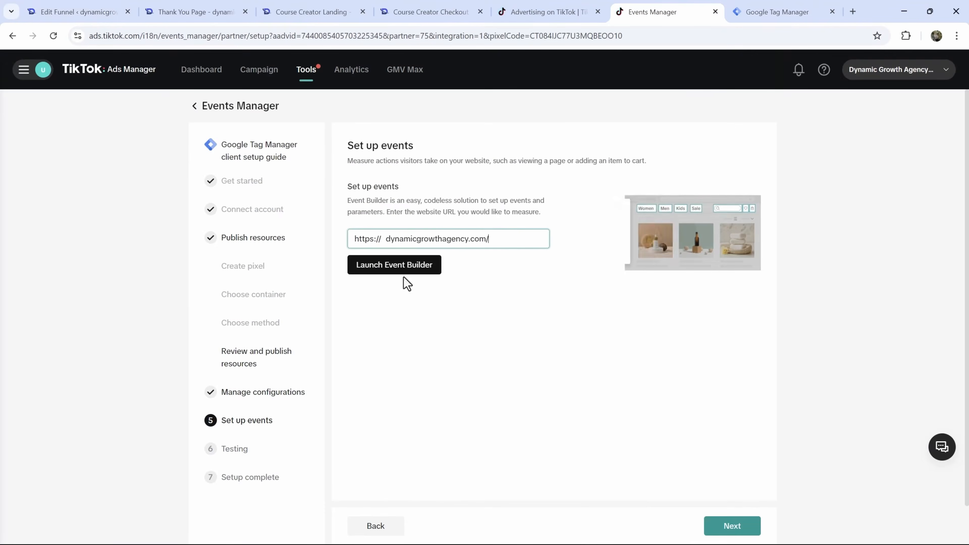
{"action": "left_click", "coordinate": [401, 268]}
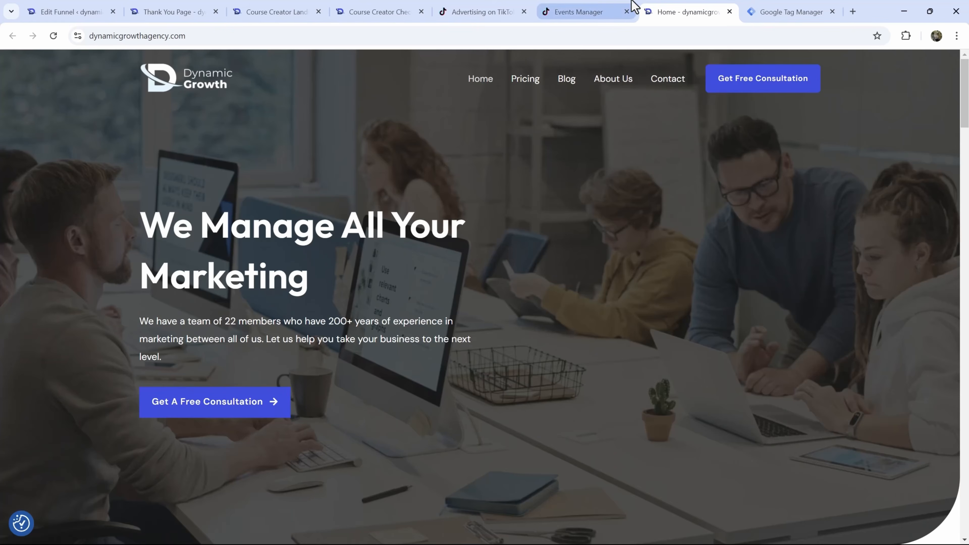
- Check the Tag Manager tag list and the opened homepage, then close the extra site tab
{"action": "left_click", "coordinate": [768, 7]}
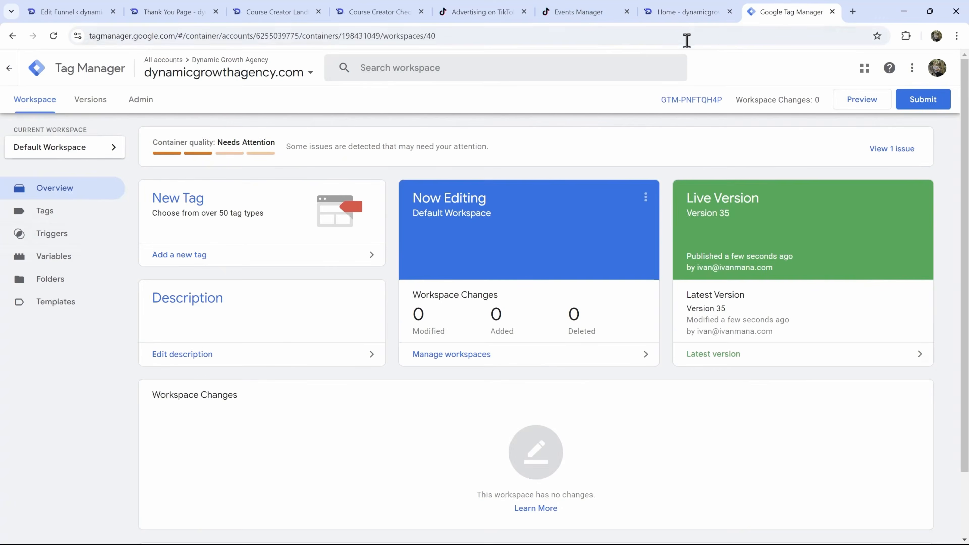
{"action": "left_click", "coordinate": [67, 213]}
{"action": "left_click", "coordinate": [592, 8]}
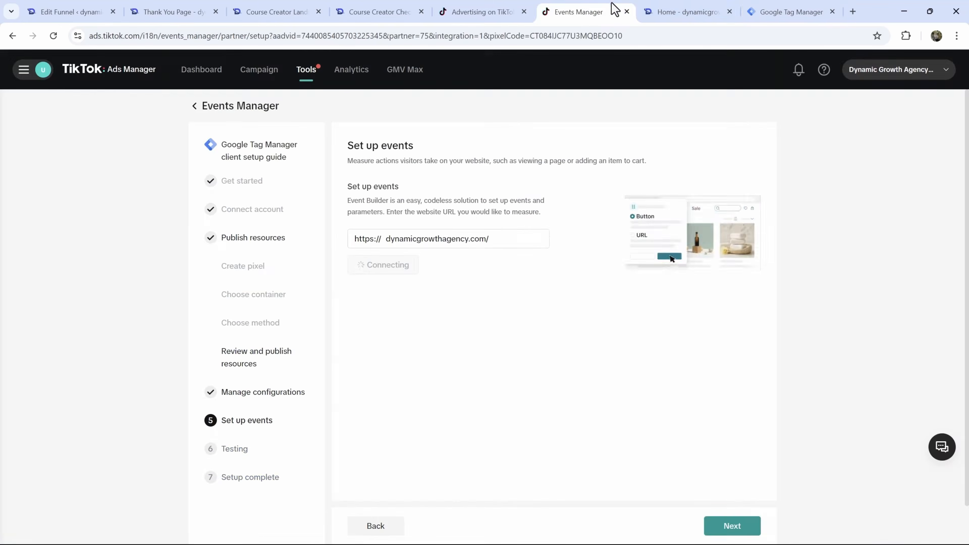
{"action": "left_click", "coordinate": [686, 7]}
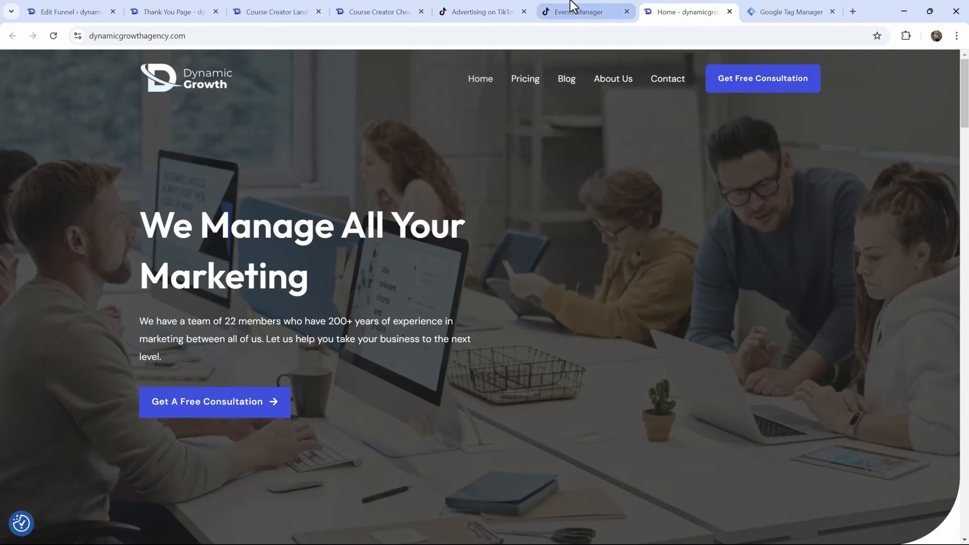
{"action": "left_click", "coordinate": [569, 8]}
{"action": "left_click", "coordinate": [665, 7]}
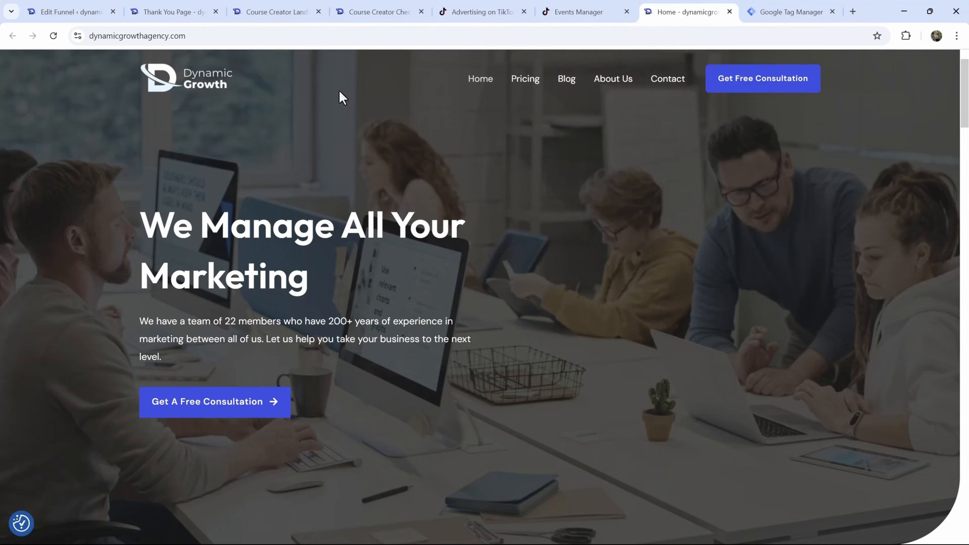
{"action": "left_click", "coordinate": [729, 12]}
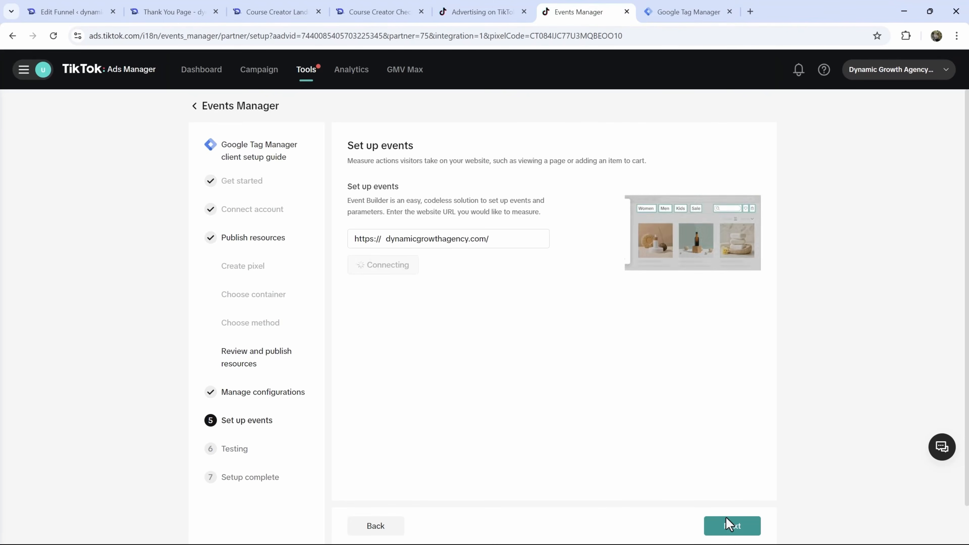
- Advance to the Testing step and add the TikTok Pixel Helper extension to Chrome
{"action": "left_click", "coordinate": [730, 525]}
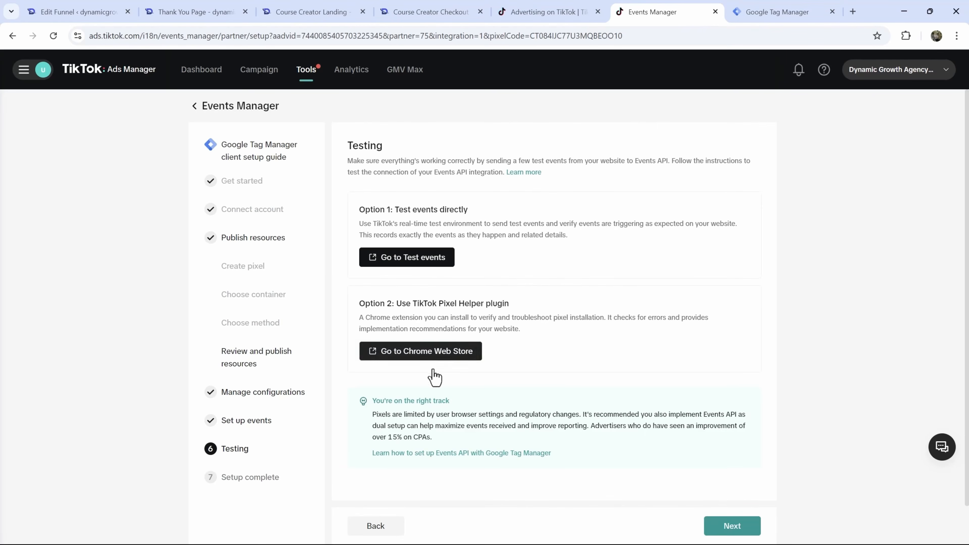
{"action": "left_click", "coordinate": [417, 358]}
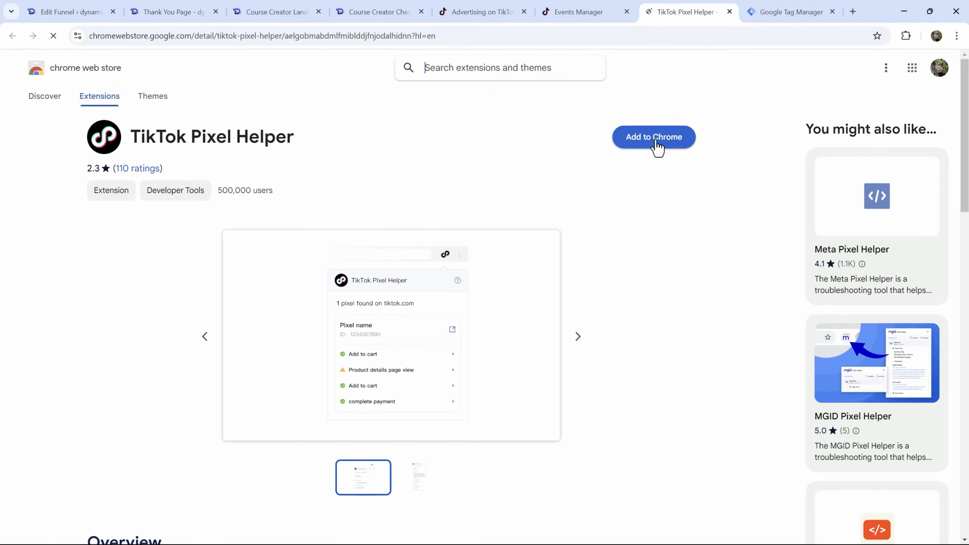
{"action": "left_click", "coordinate": [655, 142]}
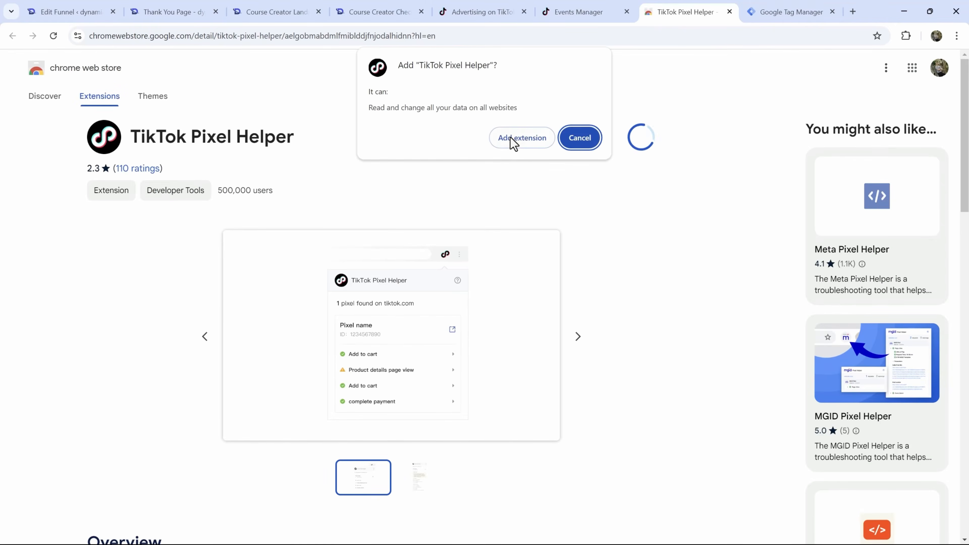
{"action": "left_click", "coordinate": [513, 138]}
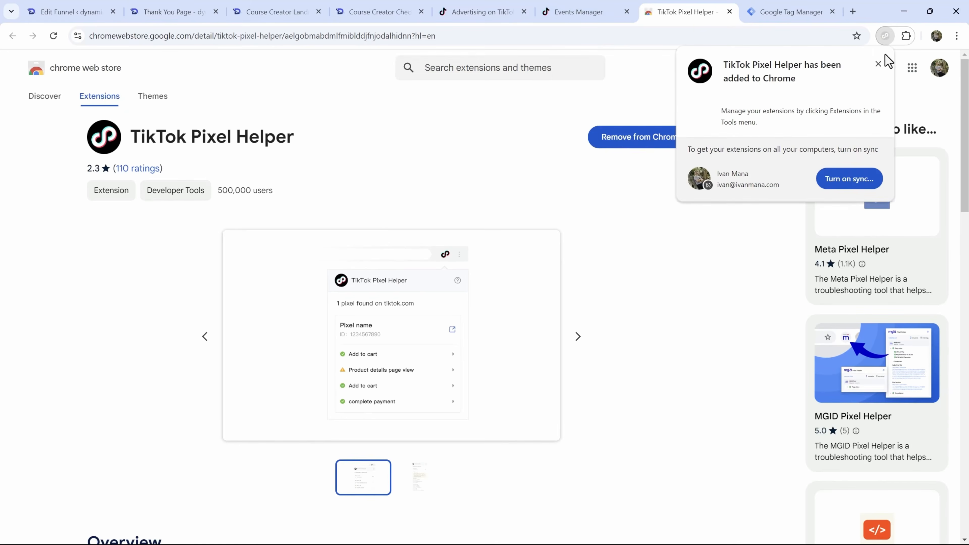
{"action": "left_click", "coordinate": [879, 64]}
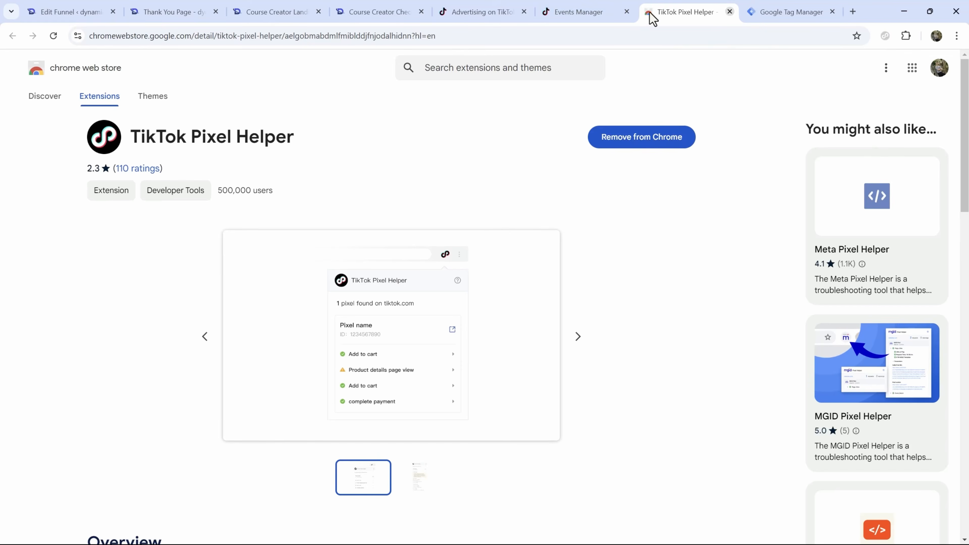
{"action": "left_click", "coordinate": [592, 5]}
{"action": "scroll", "coordinate": [703, 415], "scroll_direction": "down", "scroll_amount": 2}
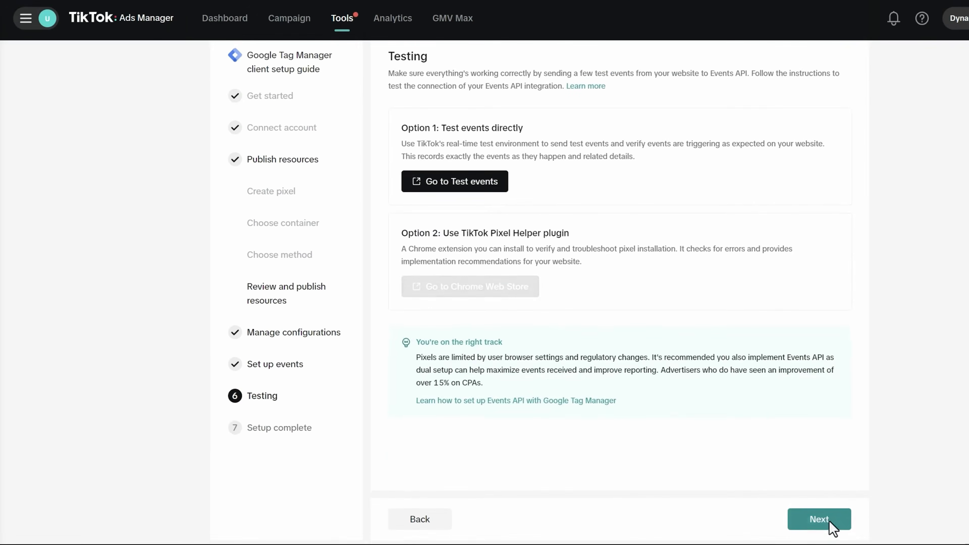
- Finish the guide, resume the Tag Manager setup, and advance past Manage configurations to Set up events
{"action": "left_click", "coordinate": [819, 521]}
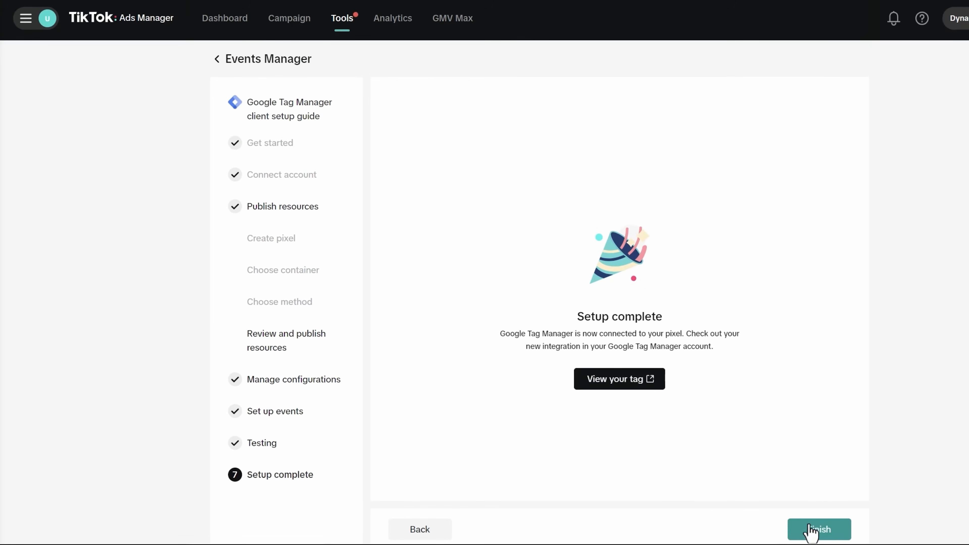
{"action": "left_click", "coordinate": [816, 529]}
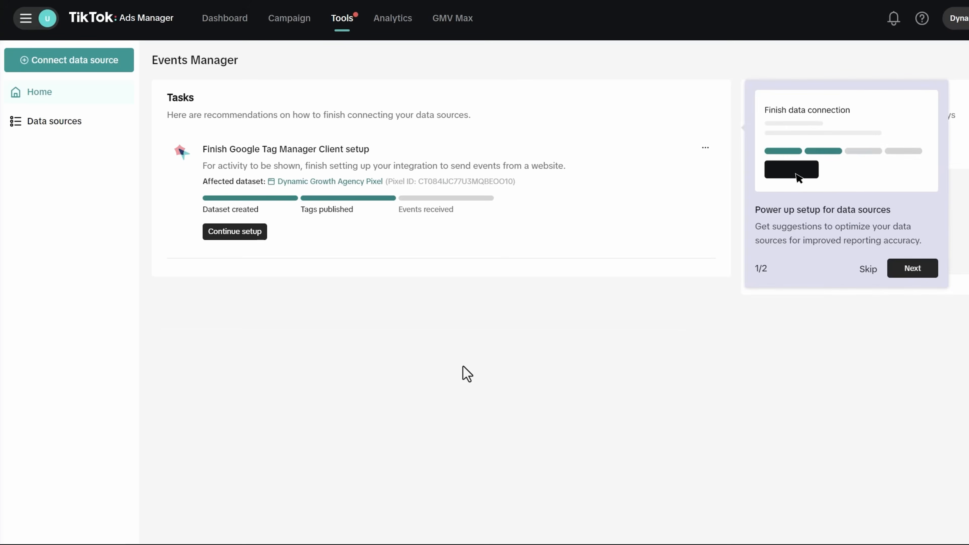
{"action": "left_click", "coordinate": [243, 233]}
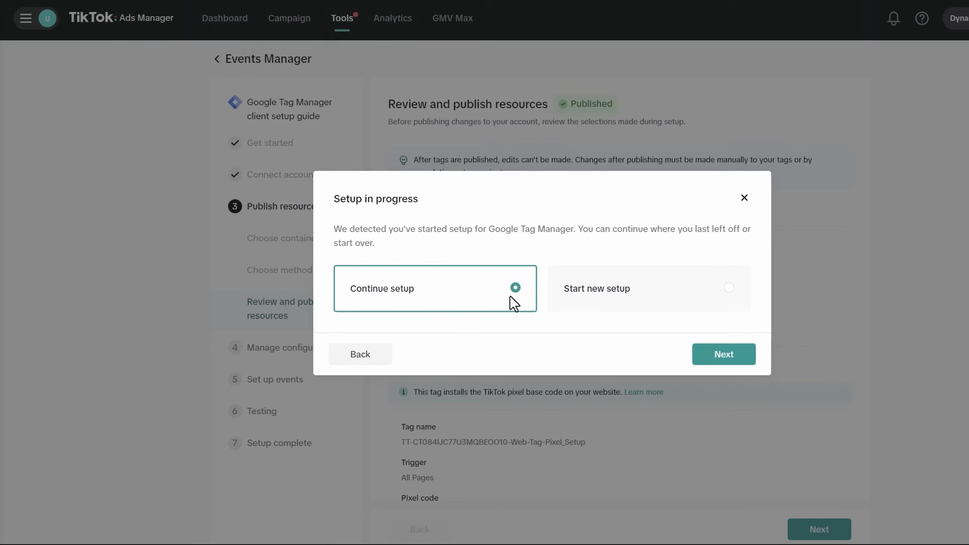
{"action": "left_click", "coordinate": [722, 355]}
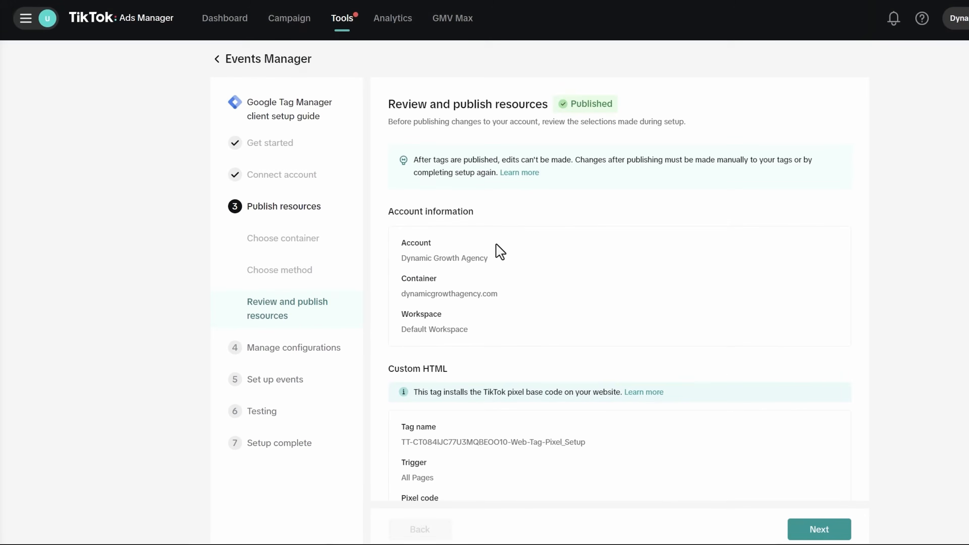
{"action": "left_click", "coordinate": [814, 529]}
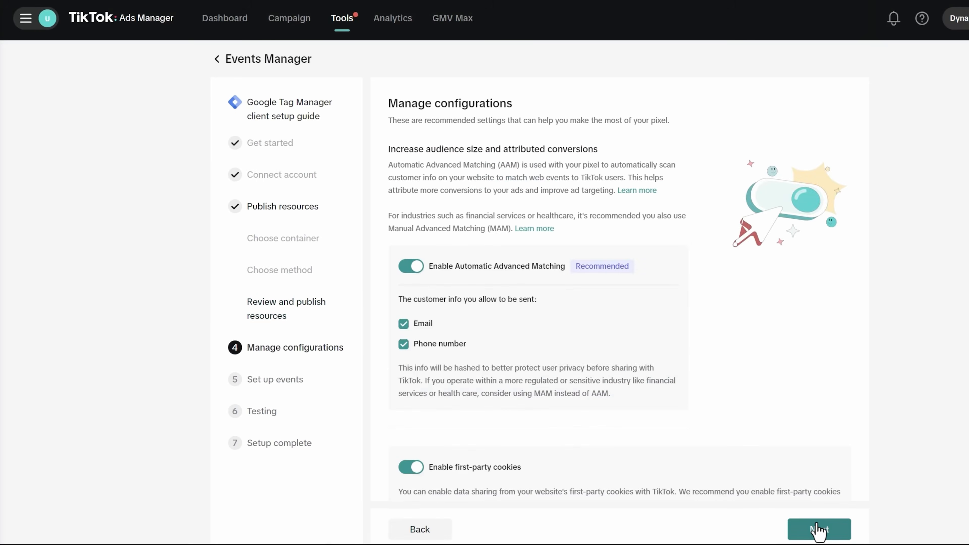
{"action": "left_click", "coordinate": [816, 529]}
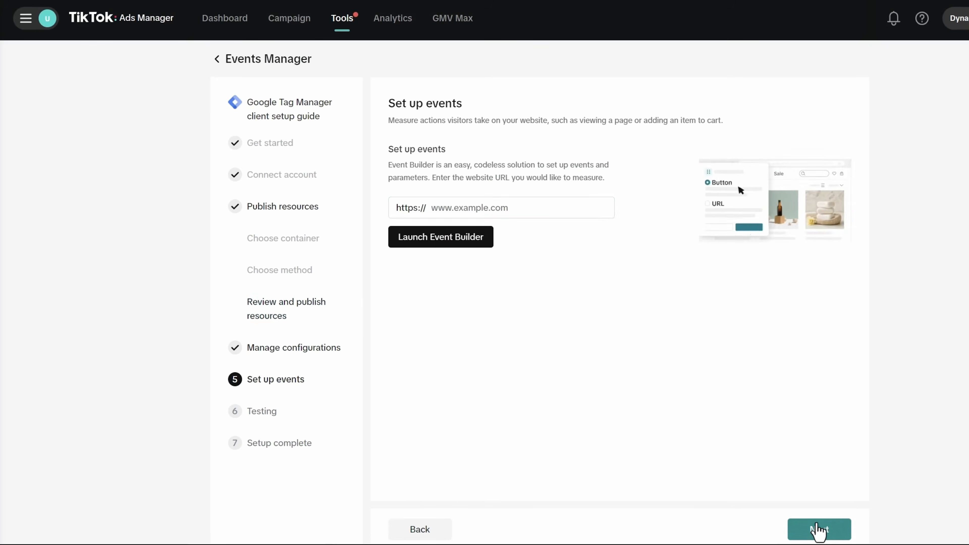
- Paste dynamicgrowthagency.com/ into the website URL field and launch Event Builder
{"action": "left_click", "coordinate": [460, 207]}
{"action": "type", "text": "dynamicgrowthagency.com/"}
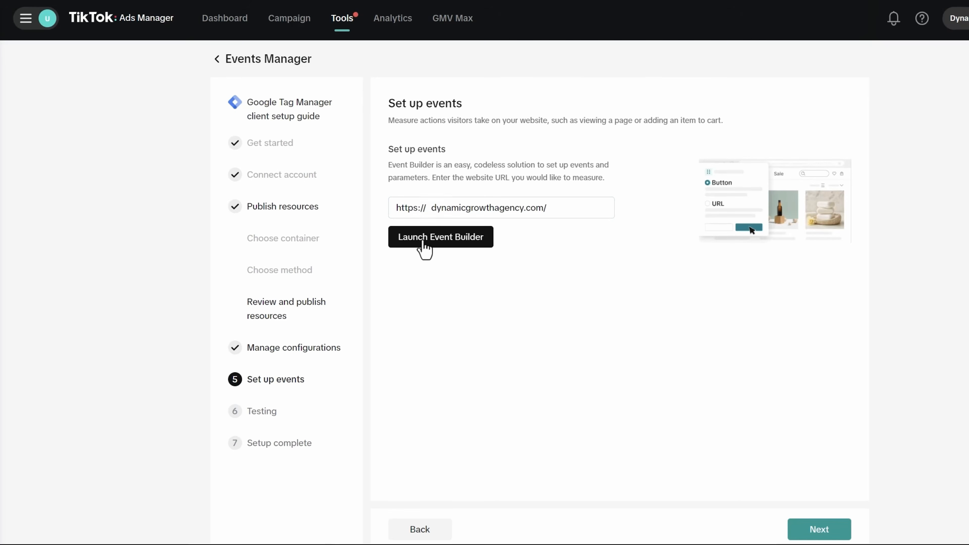
{"action": "left_click", "coordinate": [442, 244]}
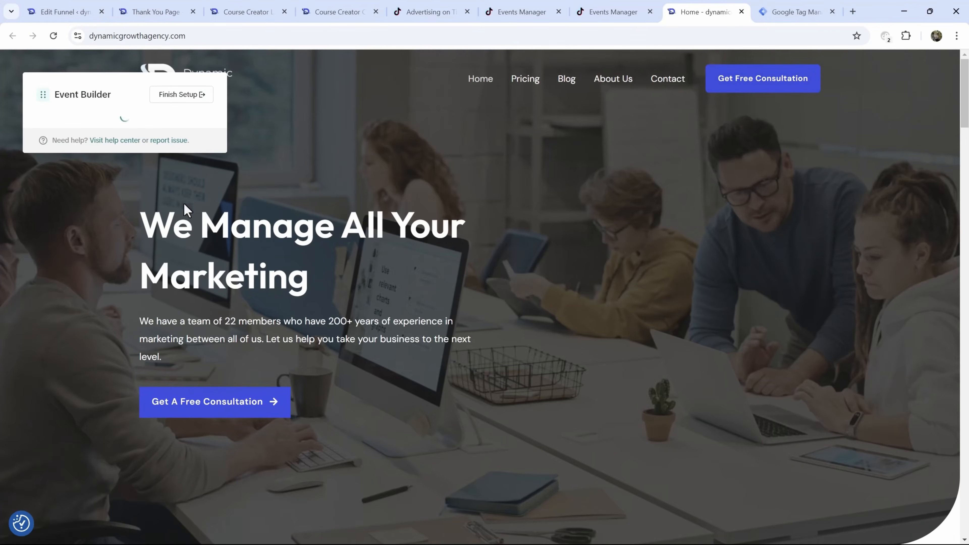
- Check the site's pixel with TikTok Pixel Helper and dismiss the Event Builder introduction
{"action": "left_click", "coordinate": [885, 35]}
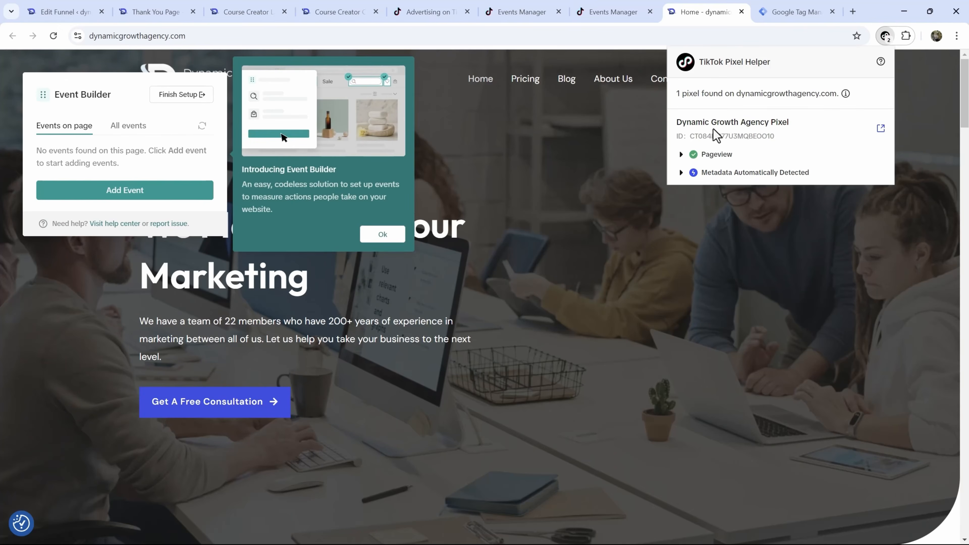
{"action": "left_click", "coordinate": [382, 234]}
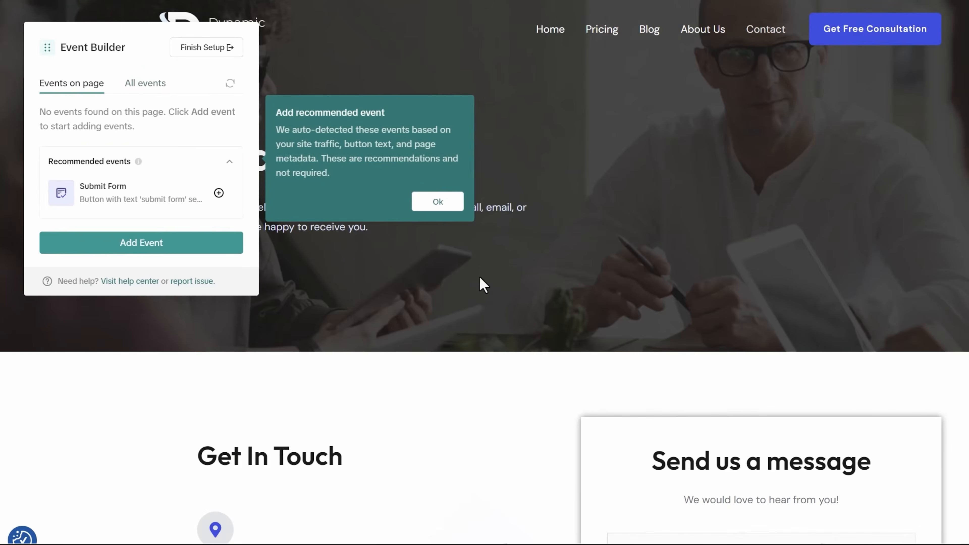
- Add a Button Clicks event triggered by the 'Call Us On' heading
{"action": "left_click", "coordinate": [434, 203]}
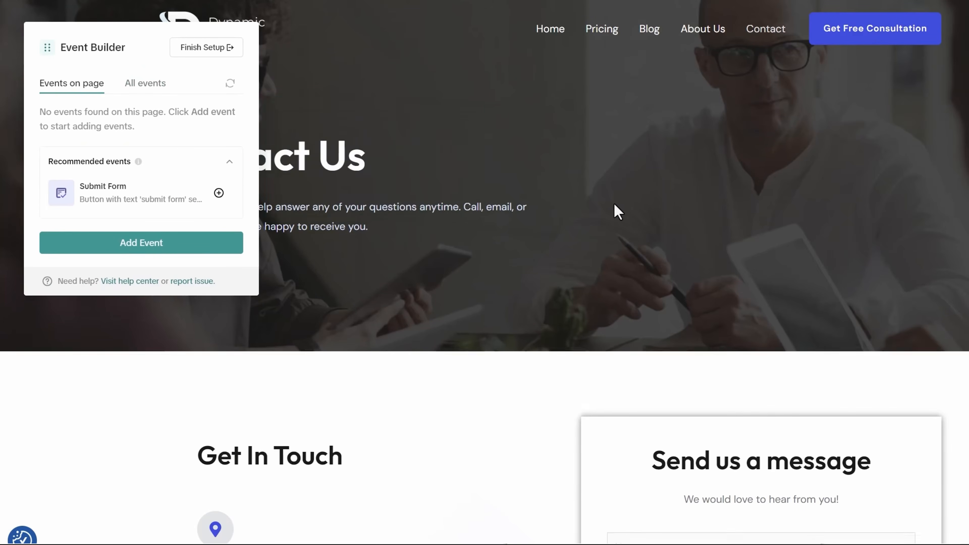
{"action": "scroll", "coordinate": [613, 203], "scroll_direction": "down", "scroll_amount": 10}
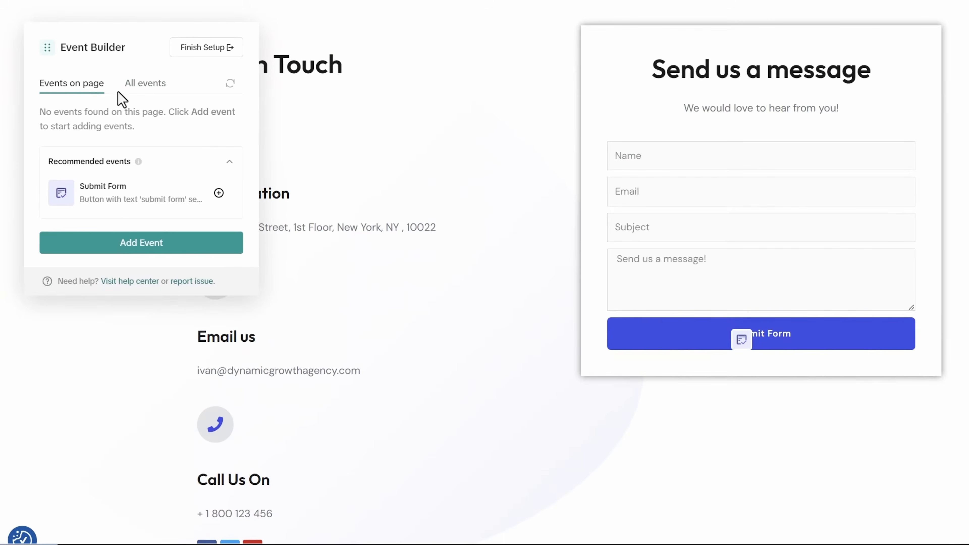
{"action": "left_click", "coordinate": [134, 244]}
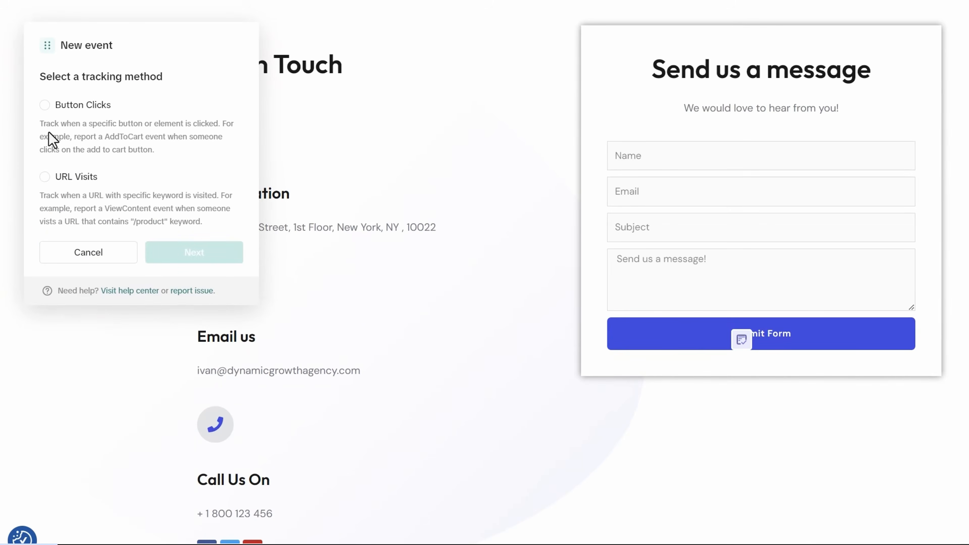
{"action": "left_click", "coordinate": [42, 104]}
{"action": "scroll", "coordinate": [364, 415], "scroll_direction": "down", "scroll_amount": 2}
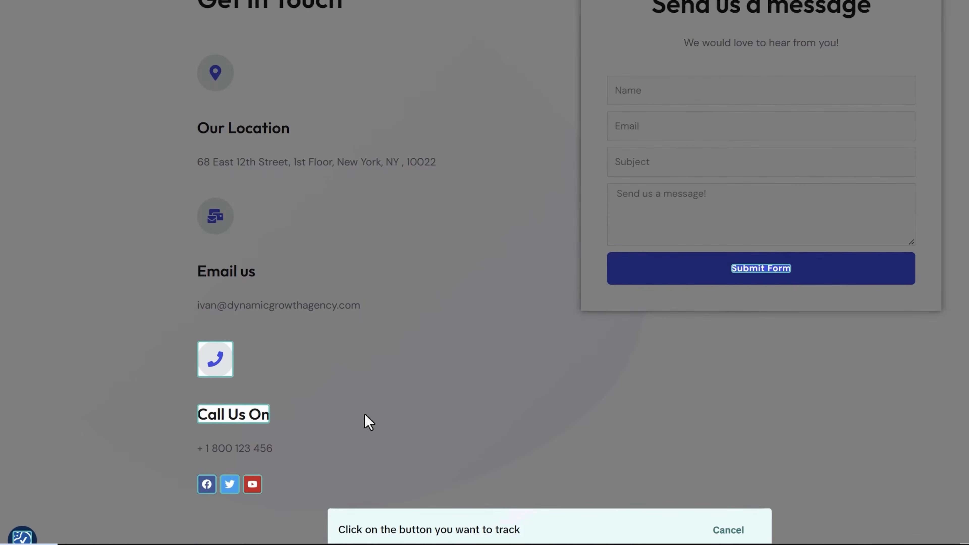
{"action": "left_click", "coordinate": [225, 413]}
{"action": "left_click", "coordinate": [225, 414]}
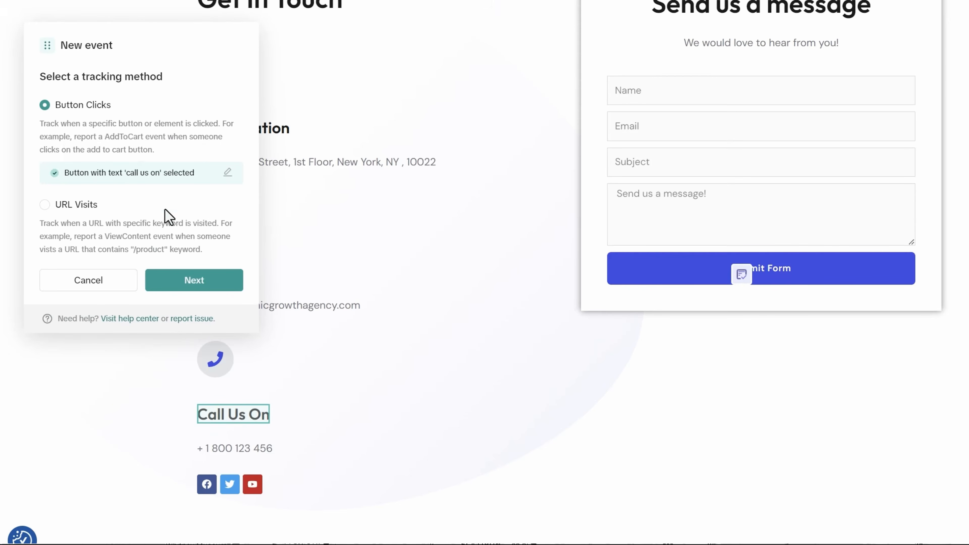
{"action": "scroll", "coordinate": [183, 267], "scroll_direction": "down", "scroll_amount": 3}
{"action": "left_click", "coordinate": [194, 282]}
- Set the event type to Contact and confirm the event
{"action": "scroll", "coordinate": [441, 293], "scroll_direction": "up", "scroll_amount": 5}
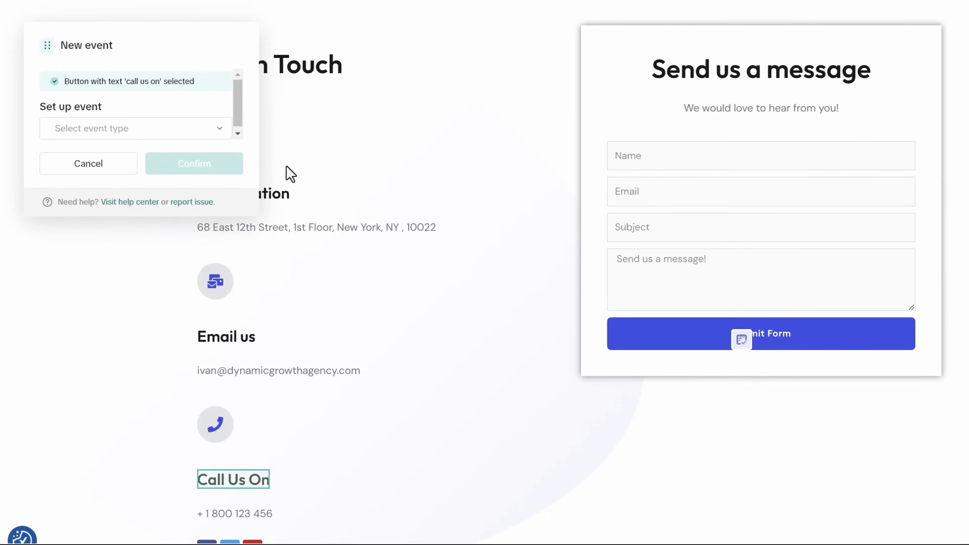
{"action": "left_click", "coordinate": [139, 129]}
{"action": "scroll", "coordinate": [122, 206], "scroll_direction": "down", "scroll_amount": 8}
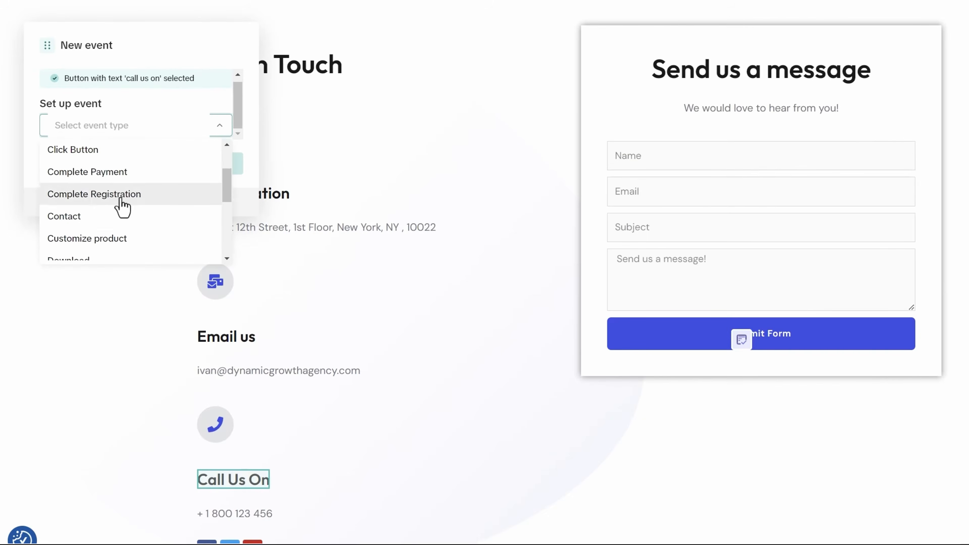
{"action": "scroll", "coordinate": [96, 252], "scroll_direction": "up", "scroll_amount": 6}
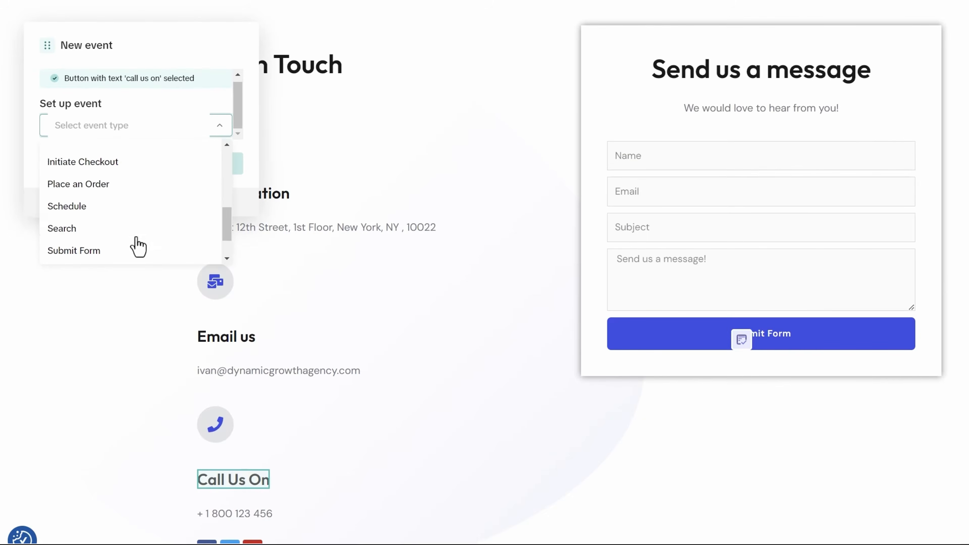
{"action": "left_click", "coordinate": [72, 225]}
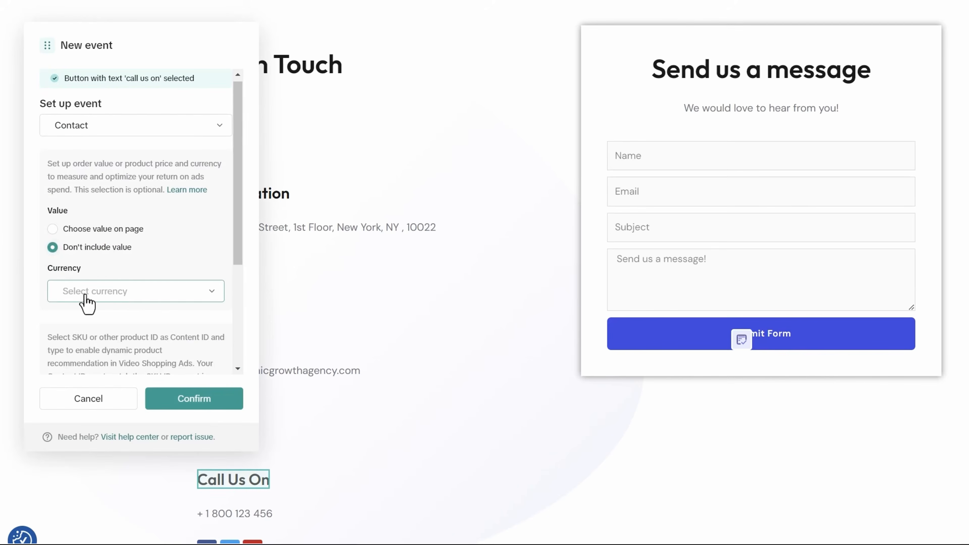
{"action": "scroll", "coordinate": [114, 298], "scroll_direction": "down", "scroll_amount": 5}
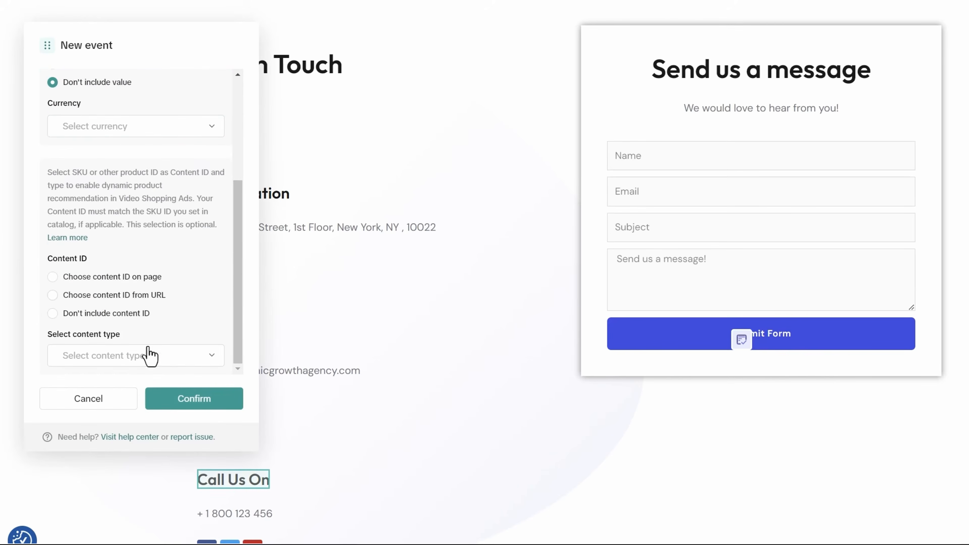
{"action": "scroll", "coordinate": [163, 300], "scroll_direction": "up", "scroll_amount": 5}
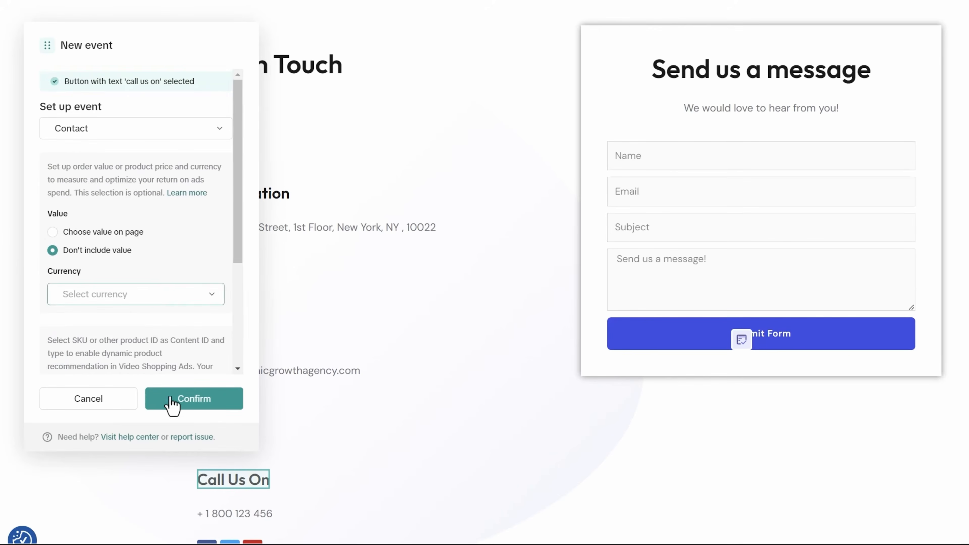
{"action": "left_click", "coordinate": [180, 404]}
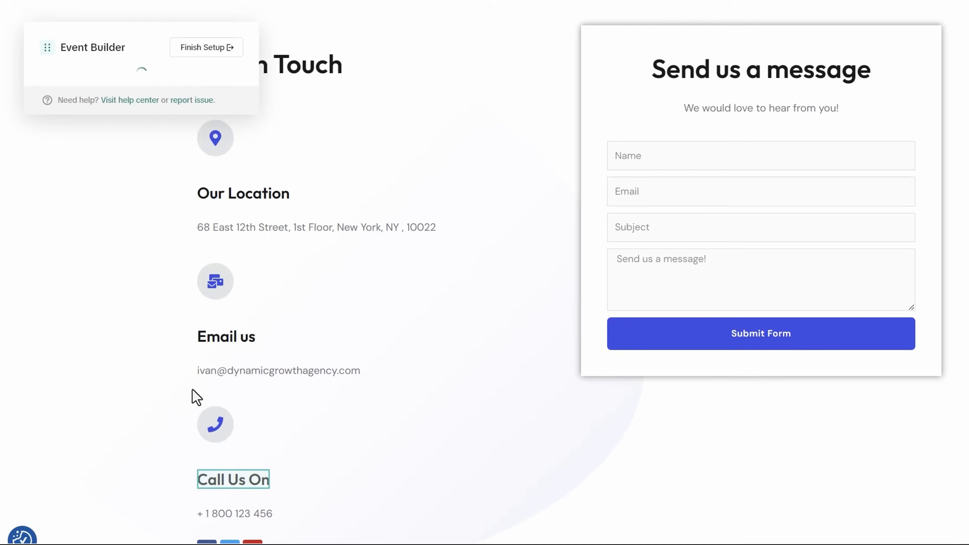
- Check All events, then load the thank-you page URL in the Event Builder tab
{"action": "left_click", "coordinate": [142, 84]}
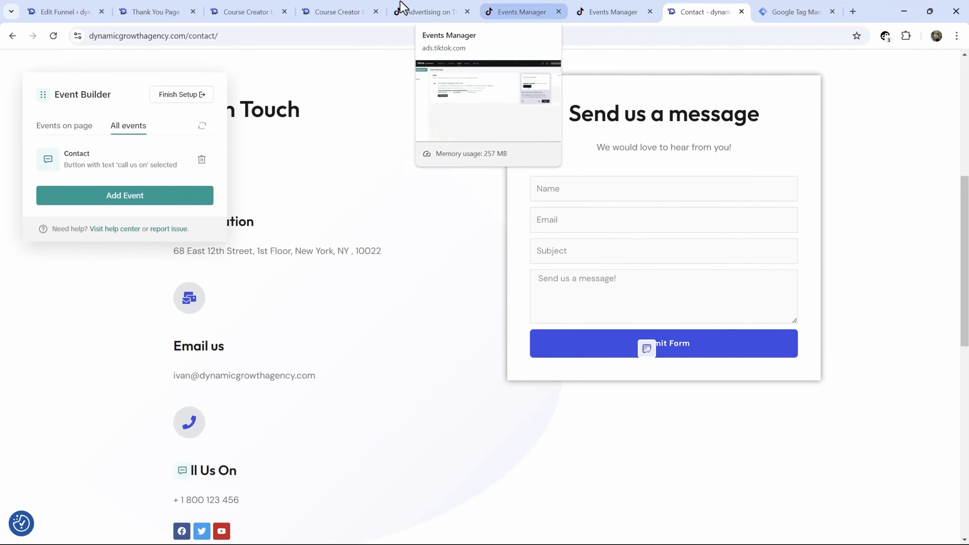
{"action": "left_click", "coordinate": [212, 12]}
{"action": "left_click", "coordinate": [155, 12]}
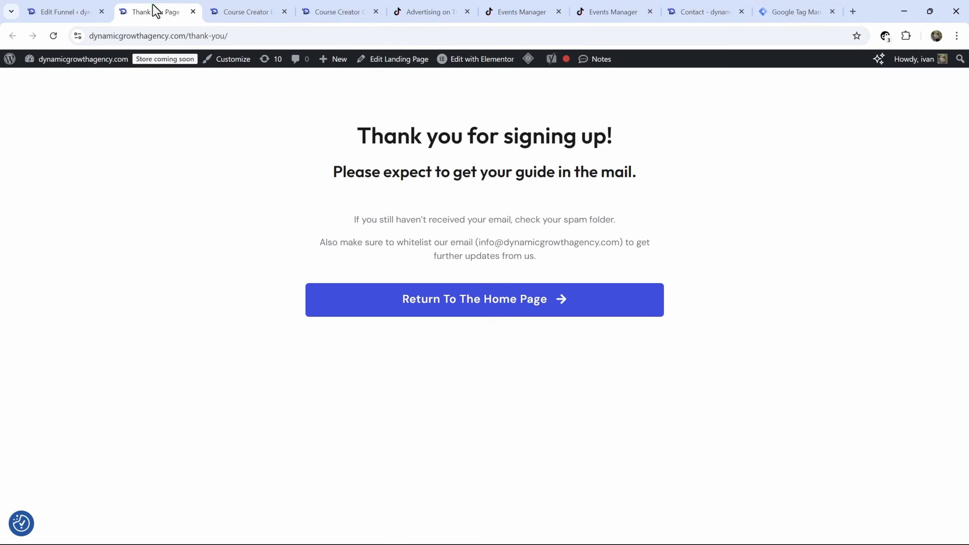
{"action": "left_click", "coordinate": [189, 35]}
{"action": "key", "text": "ctrl+c"}
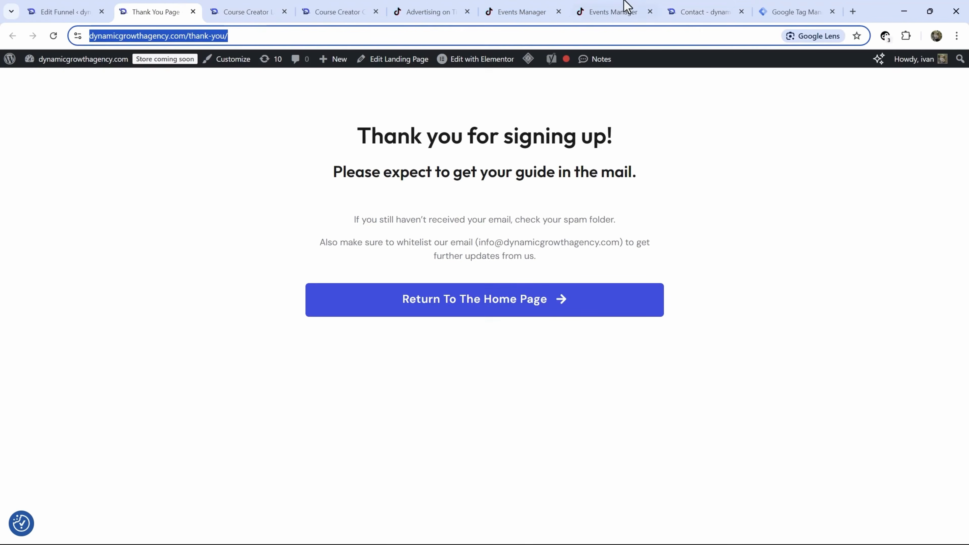
{"action": "left_click", "coordinate": [706, 10]}
{"action": "left_click", "coordinate": [219, 35]}
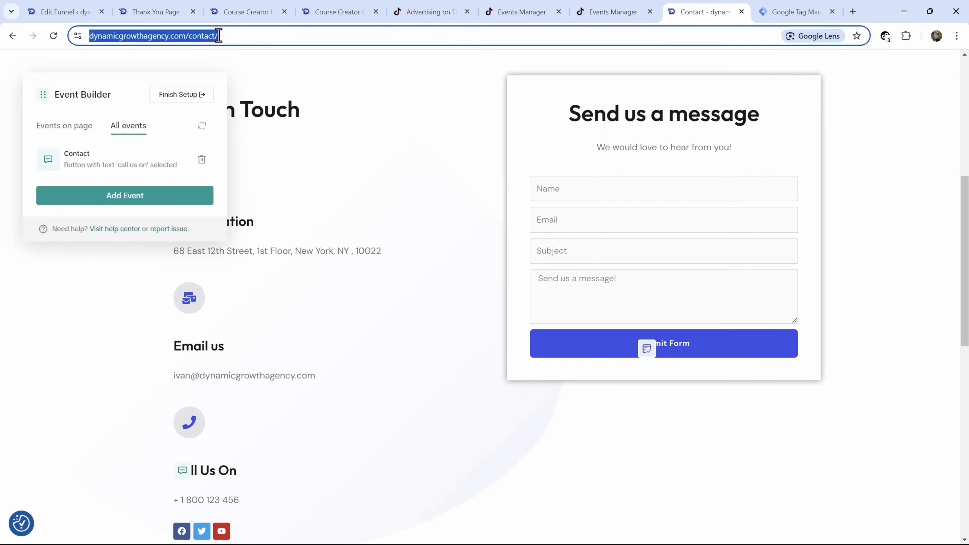
{"action": "key", "text": "ctrl+v"}
{"action": "key", "text": "Return"}
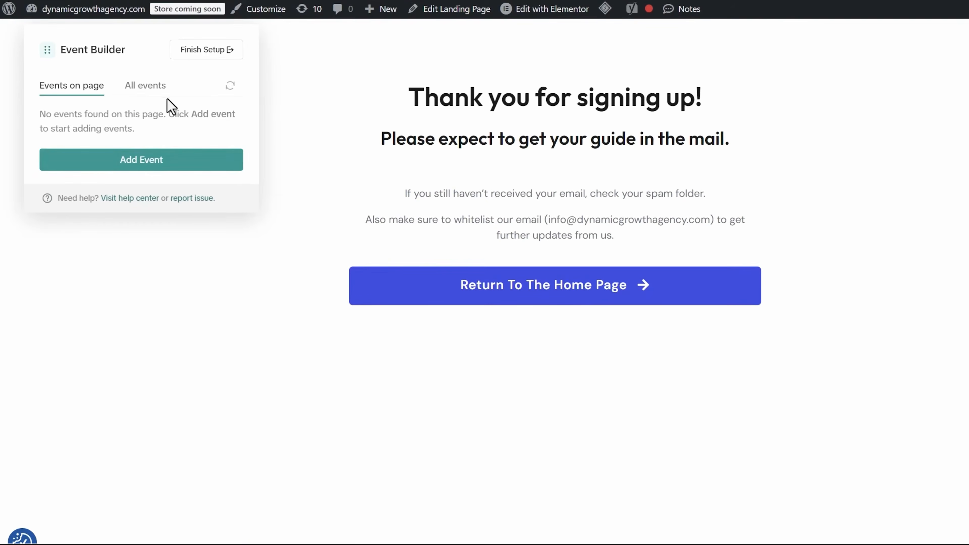
- Filter events to the thank-you page and start a new event there
{"action": "left_click", "coordinate": [129, 86]}
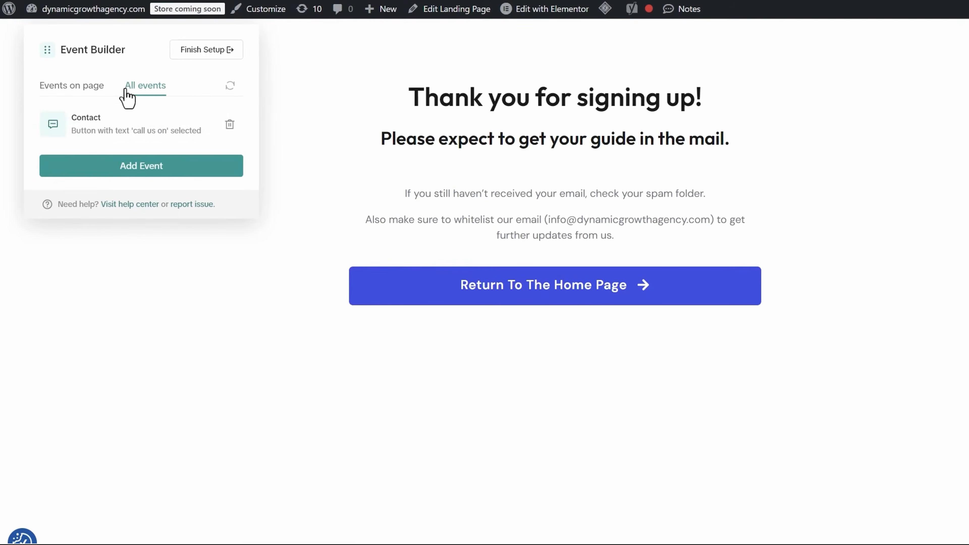
{"action": "left_click", "coordinate": [72, 92]}
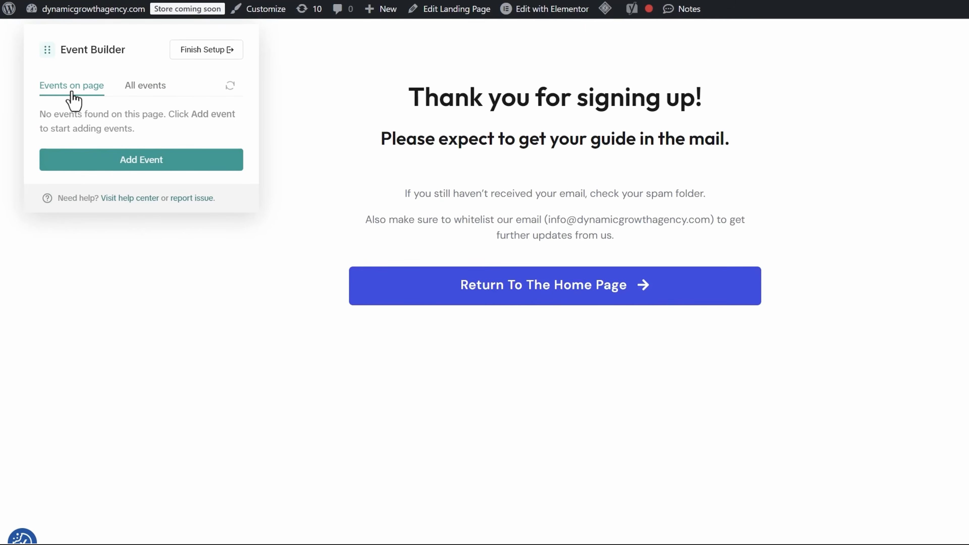
{"action": "left_click", "coordinate": [179, 162]}
- Start a URL Visits event and choose Submit Form as its event type
{"action": "left_click", "coordinate": [44, 181]}
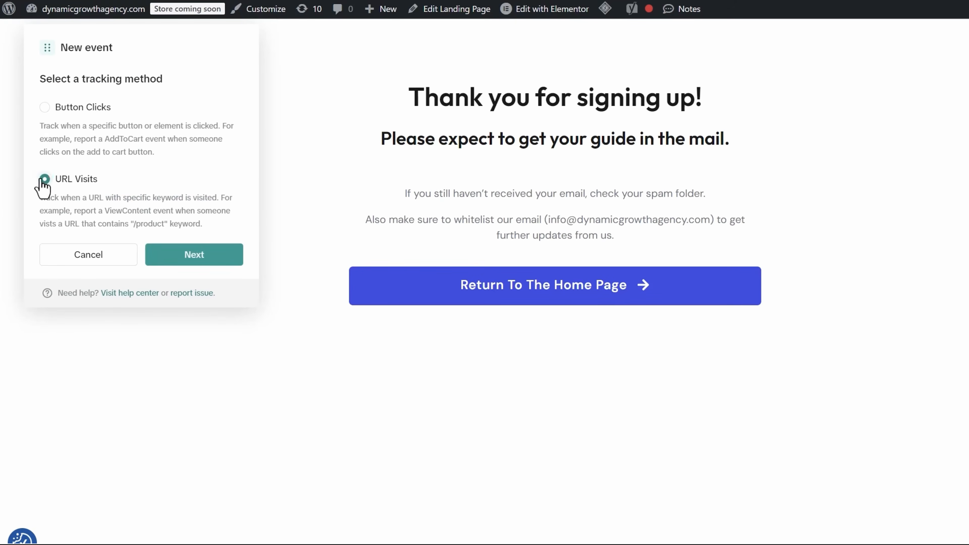
{"action": "left_click", "coordinate": [217, 255]}
{"action": "left_click", "coordinate": [110, 111]}
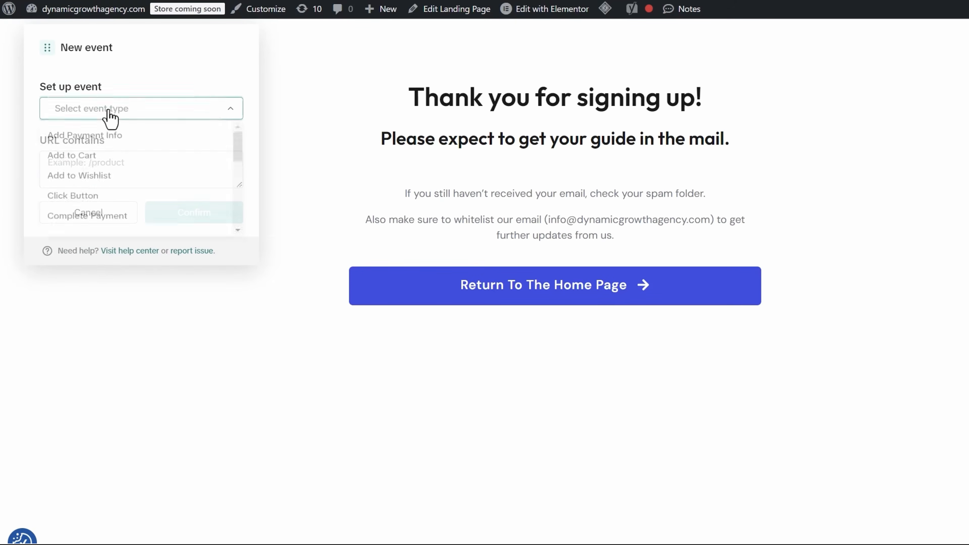
{"action": "scroll", "coordinate": [128, 168], "scroll_direction": "down", "scroll_amount": 5}
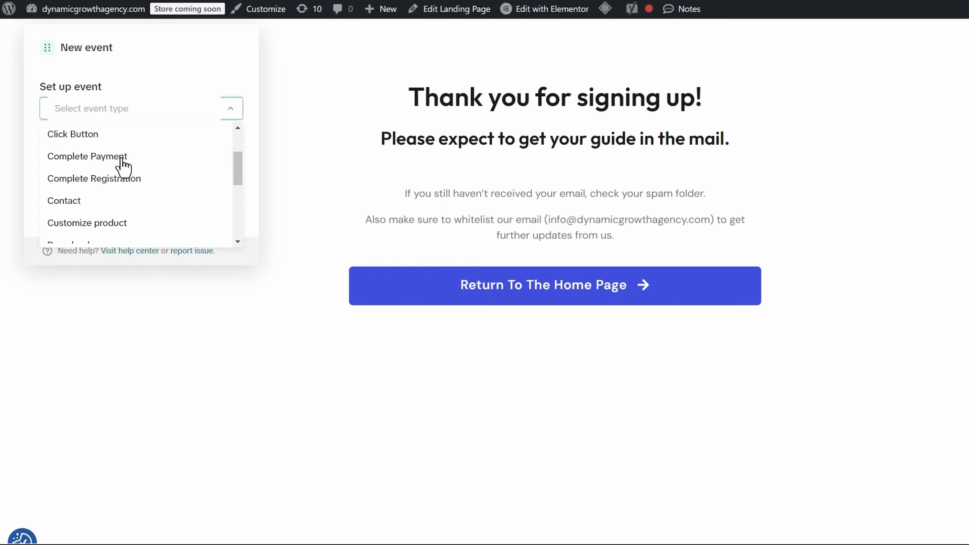
{"action": "scroll", "coordinate": [136, 183], "scroll_direction": "down", "scroll_amount": 3}
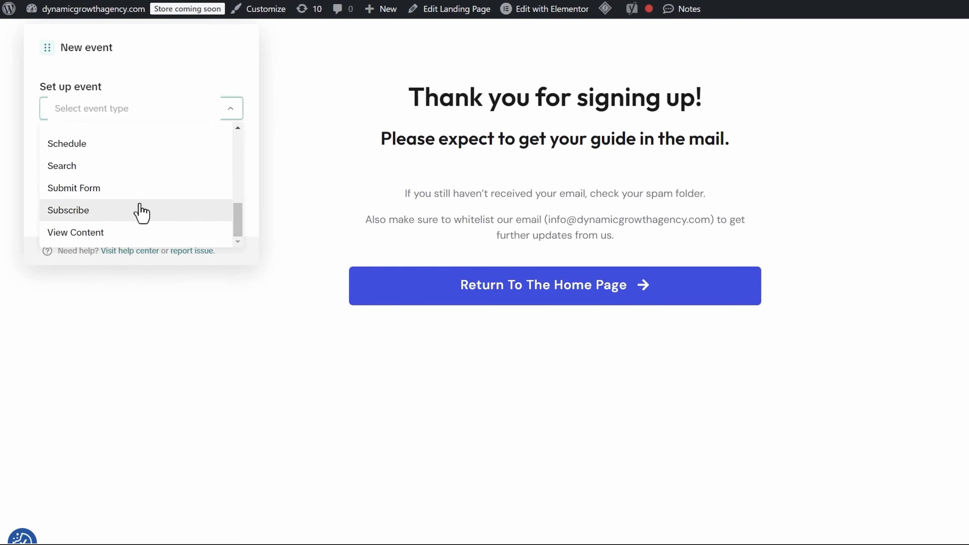
{"action": "scroll", "coordinate": [140, 212], "scroll_direction": "up", "scroll_amount": 5}
{"action": "scroll", "coordinate": [142, 213], "scroll_direction": "up", "scroll_amount": 3}
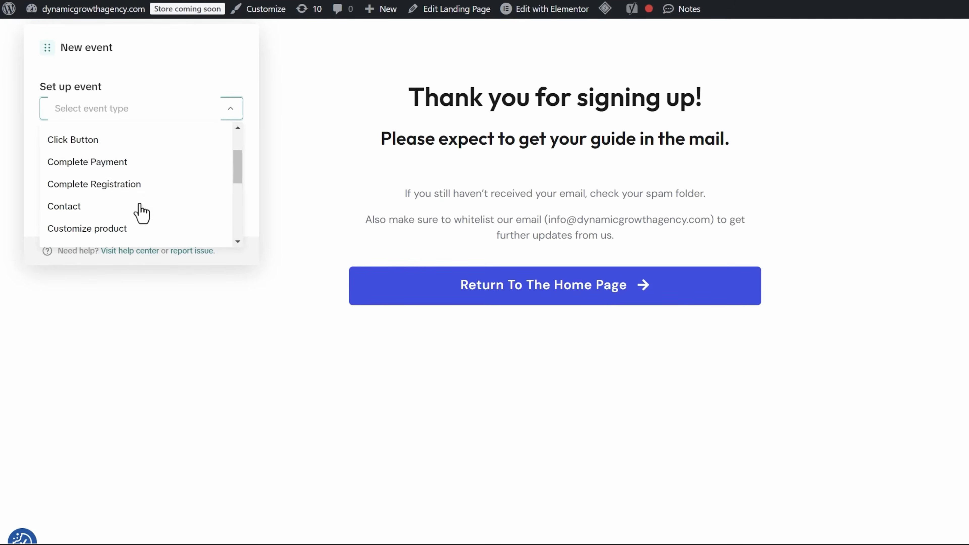
{"action": "scroll", "coordinate": [143, 211], "scroll_direction": "down", "scroll_amount": 5}
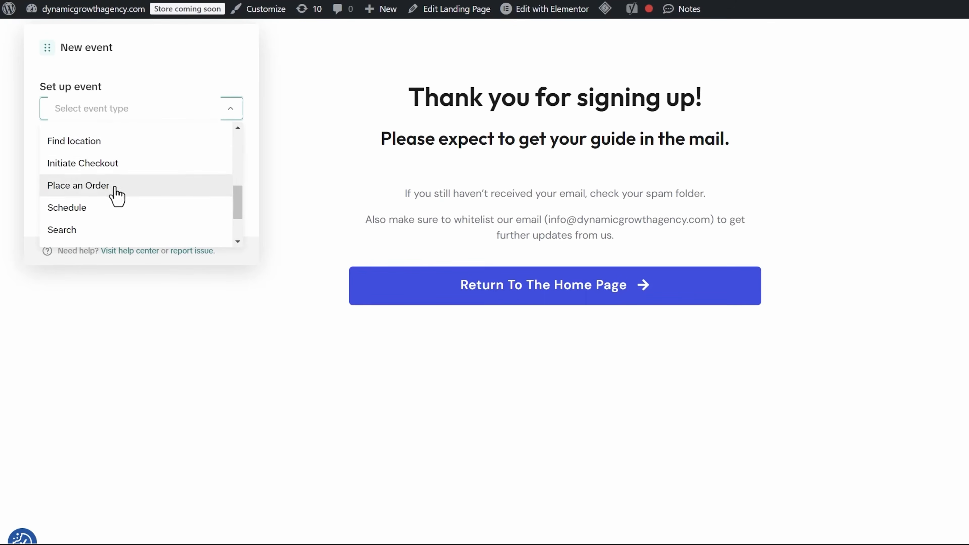
{"action": "scroll", "coordinate": [127, 201], "scroll_direction": "down", "scroll_amount": 3}
{"action": "left_click", "coordinate": [106, 189]}
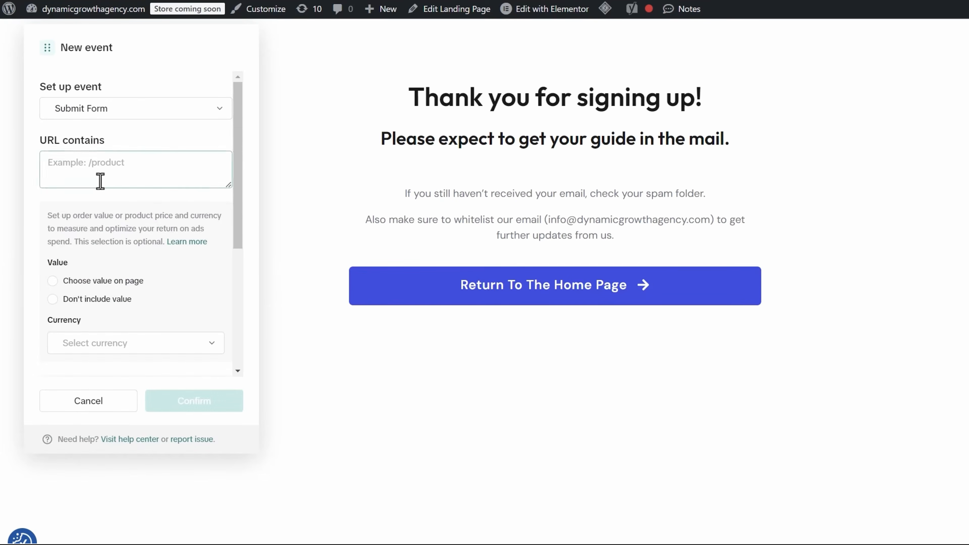
- Set the URL contains condition to /thank-you/, copied from the page address
{"action": "left_click", "coordinate": [115, 177]}
{"action": "mouse_move", "coordinate": [288, 22]}
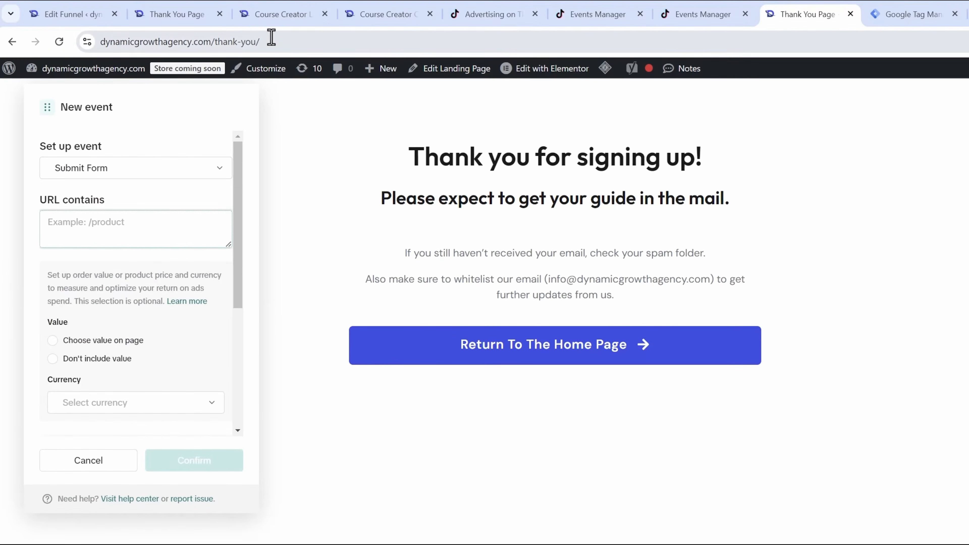
{"action": "left_click_drag", "start_coordinate": [267, 40], "coordinate": [217, 43]}
{"action": "key", "text": "ctrl+c"}
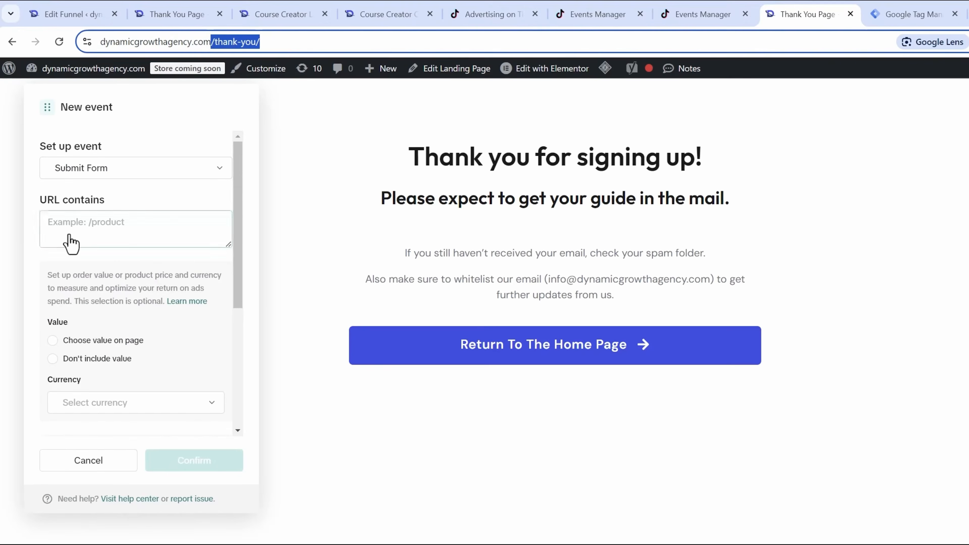
{"action": "left_click", "coordinate": [73, 223]}
{"action": "key", "text": "ctrl+v"}
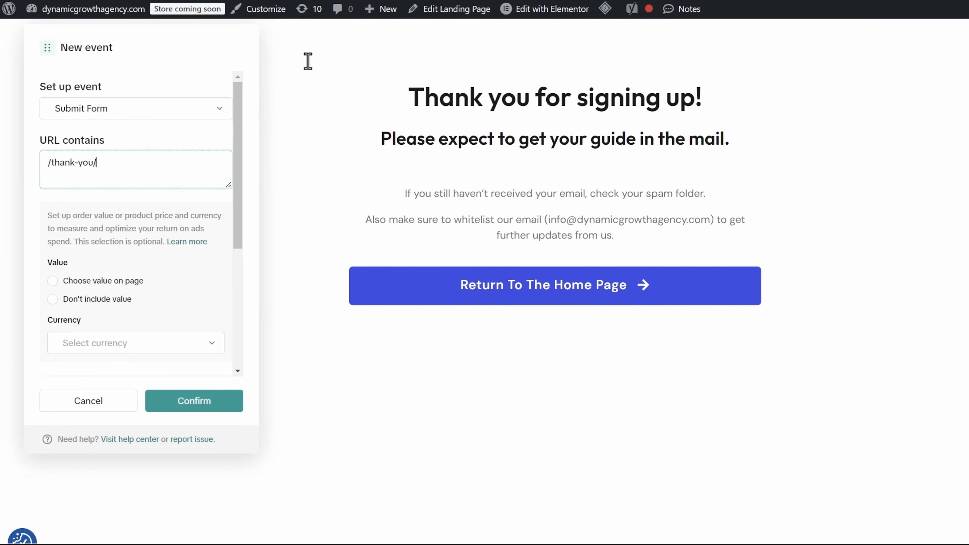
- Choose Don't include value, confirm the Submit Form event, and show all events
{"action": "left_click", "coordinate": [53, 300]}
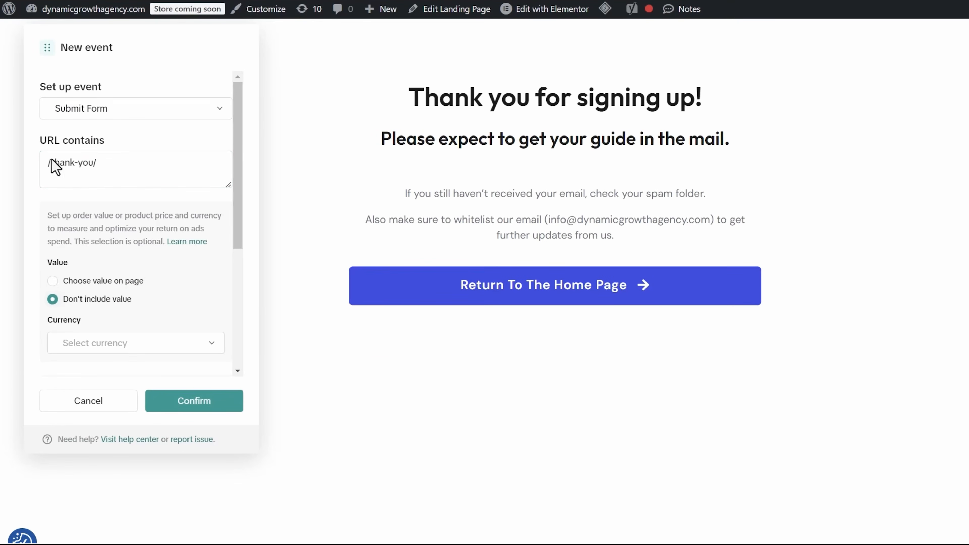
{"action": "scroll", "coordinate": [136, 134], "scroll_direction": "down", "scroll_amount": 5}
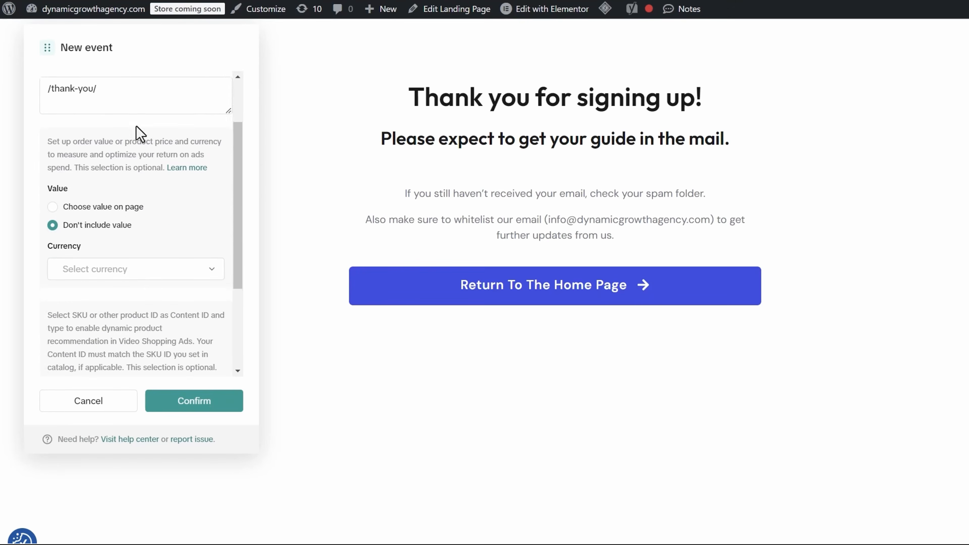
{"action": "scroll", "coordinate": [133, 279], "scroll_direction": "down", "scroll_amount": 1}
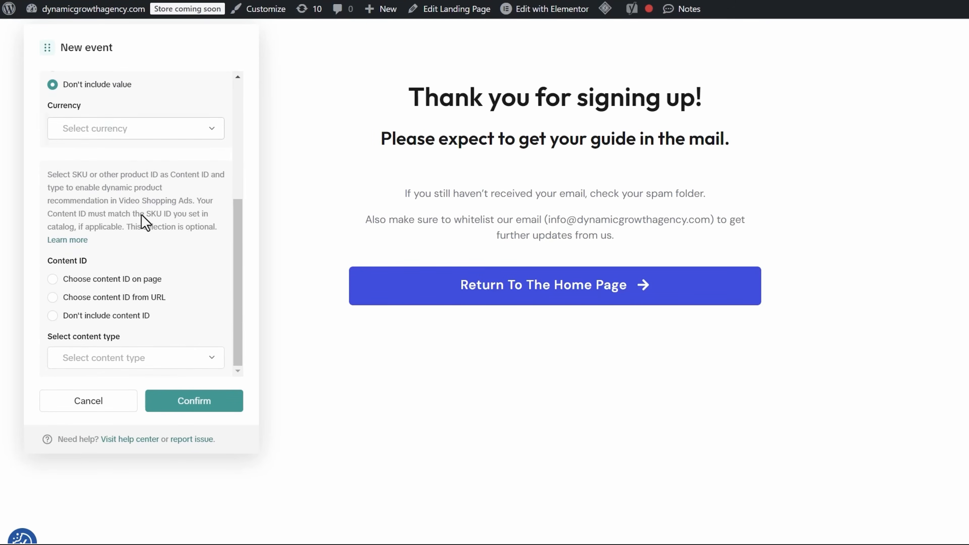
{"action": "left_click", "coordinate": [210, 405]}
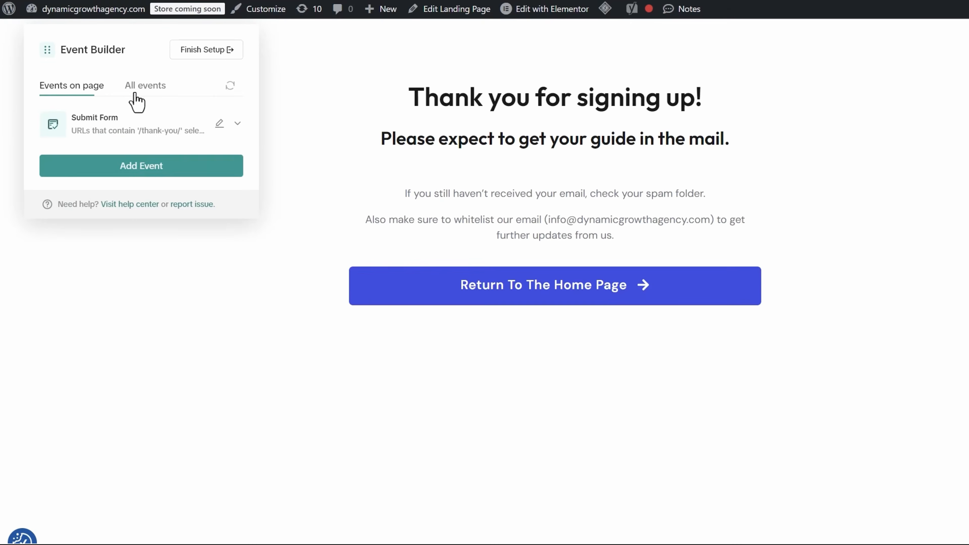
{"action": "left_click", "coordinate": [157, 87]}
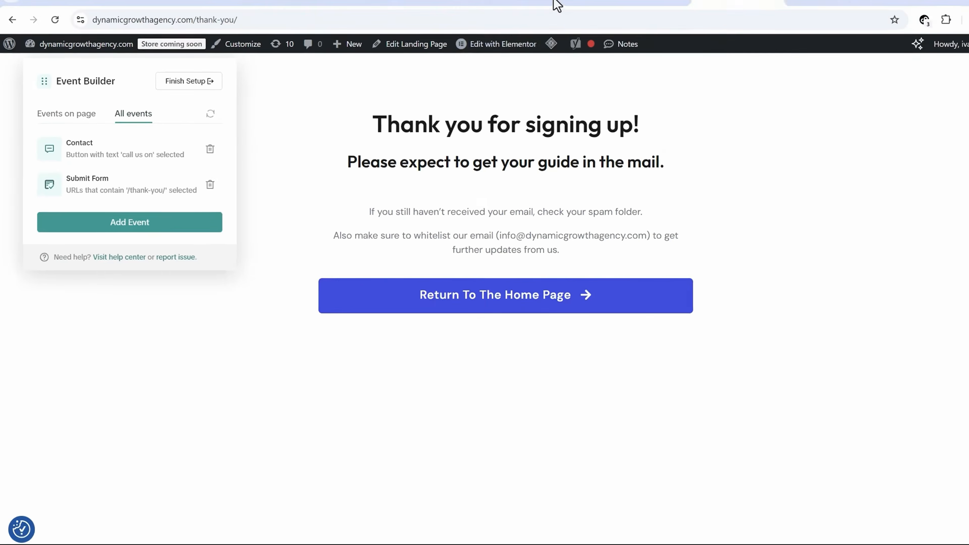
- Load the /tshirt/ landing page in the thank-you page's tab
{"action": "left_click", "coordinate": [531, 12]}
{"action": "left_click", "coordinate": [254, 12]}
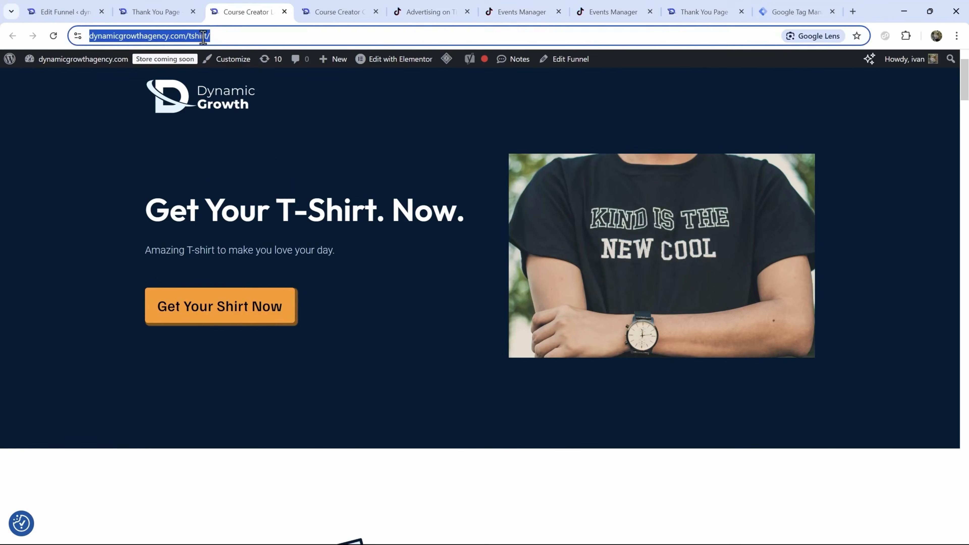
{"action": "left_click", "coordinate": [703, 11]}
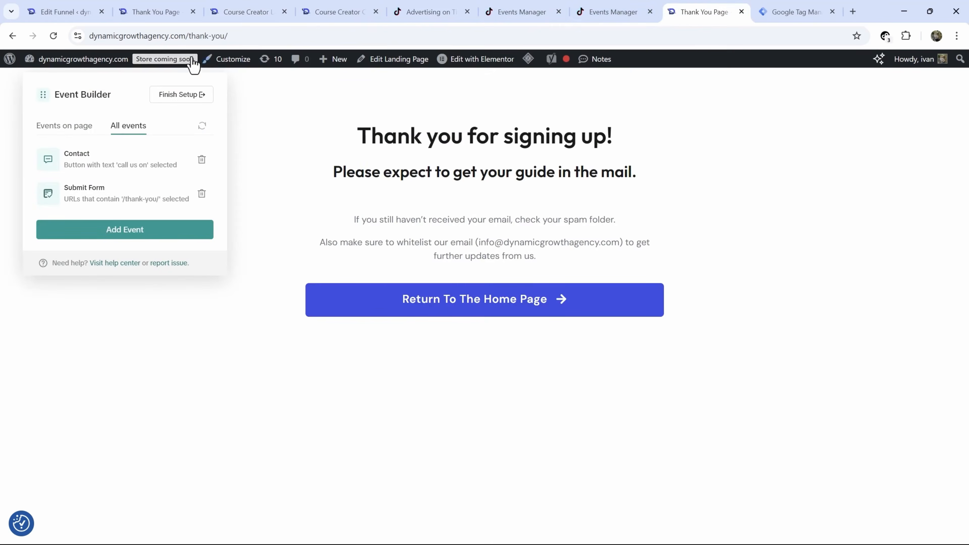
{"action": "left_click", "coordinate": [172, 36]}
{"action": "type", "text": "https://dynamicgrowthagency.com/tshirt/"}
{"action": "left_click", "coordinate": [145, 64]}
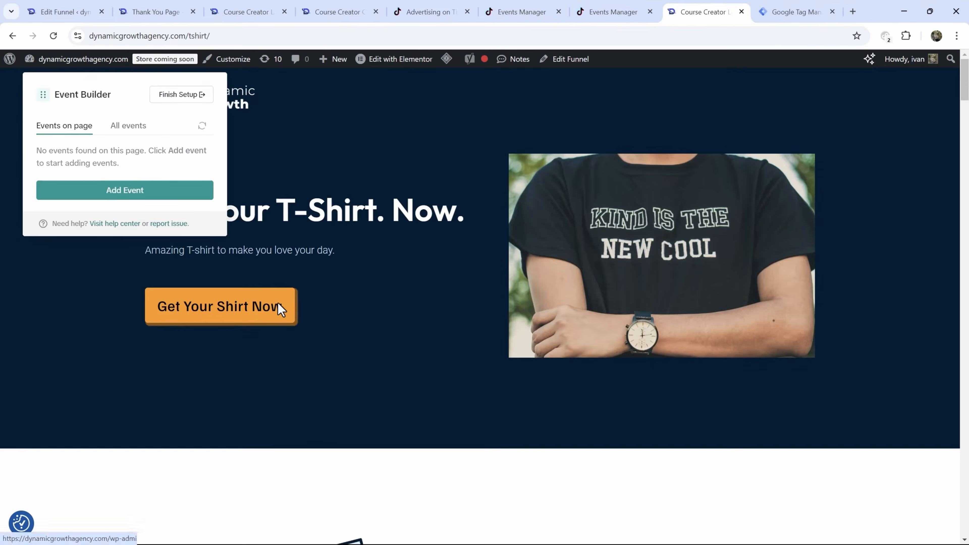
- Go to the course creator checkout page via Get Your Shirt Now, copy its path, and add an event
{"action": "left_click", "coordinate": [280, 310]}
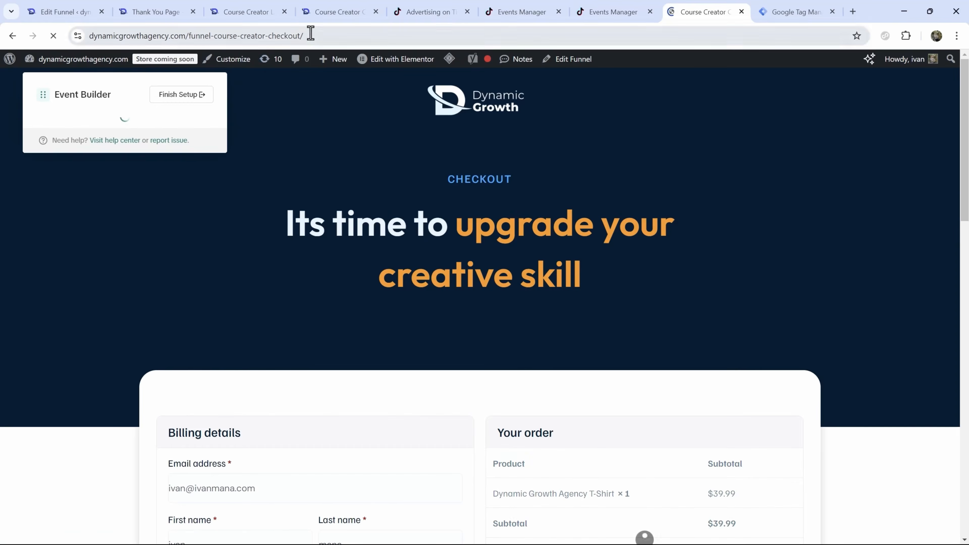
{"action": "left_click", "coordinate": [228, 36]}
{"action": "left_click", "coordinate": [189, 35], "text": "shift"}
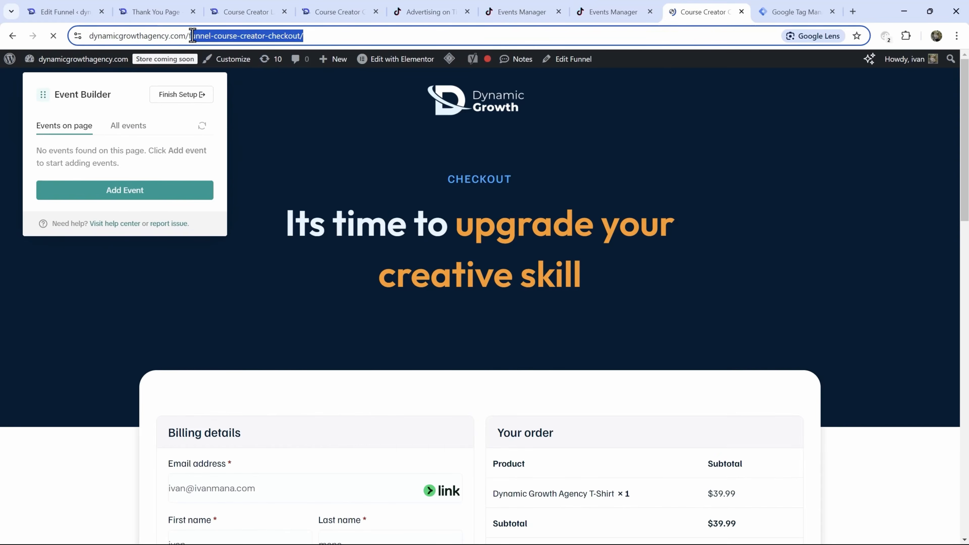
{"action": "left_click", "coordinate": [155, 191]}
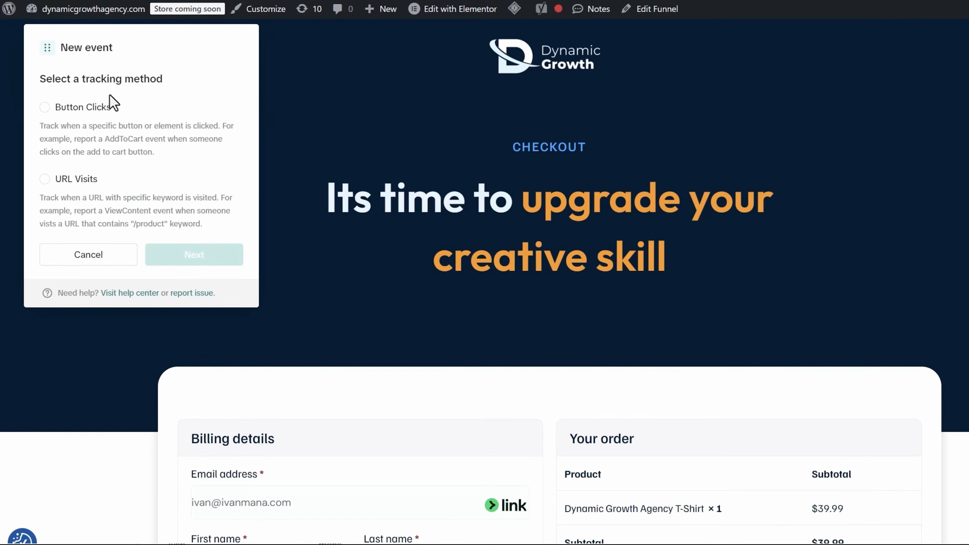
- Start a URL Visits event and choose Initiate Checkout as its event type
{"action": "left_click", "coordinate": [45, 179]}
{"action": "left_click", "coordinate": [173, 261]}
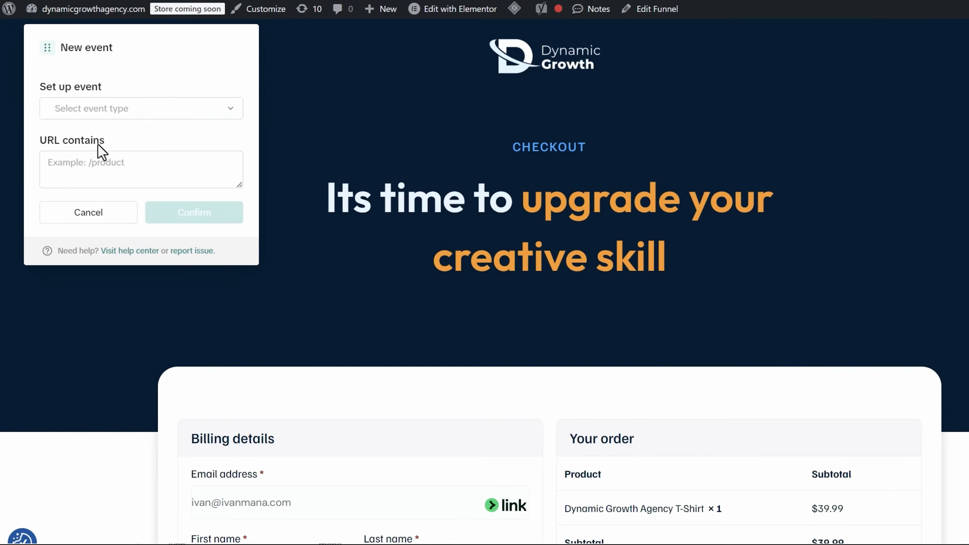
{"action": "left_click", "coordinate": [71, 114]}
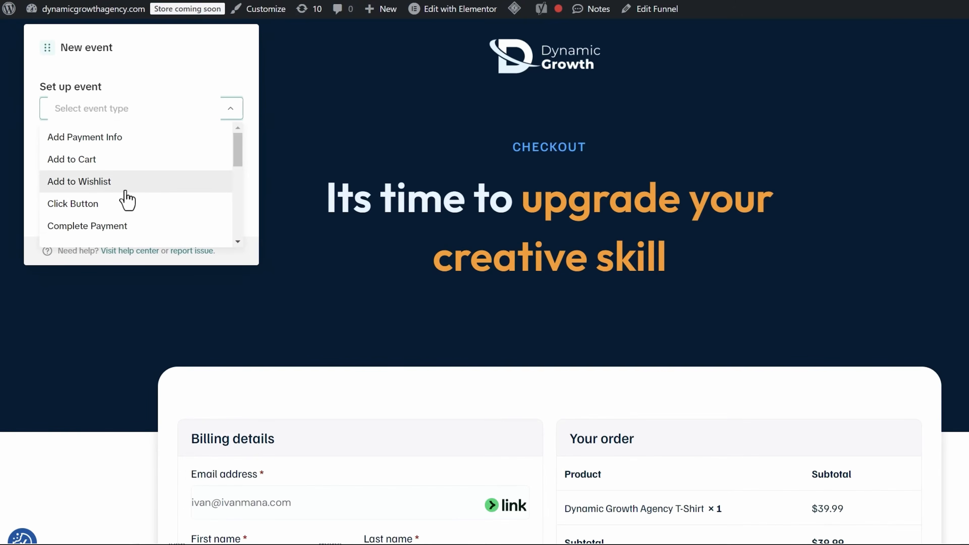
{"action": "scroll", "coordinate": [127, 199], "scroll_direction": "down", "scroll_amount": 2}
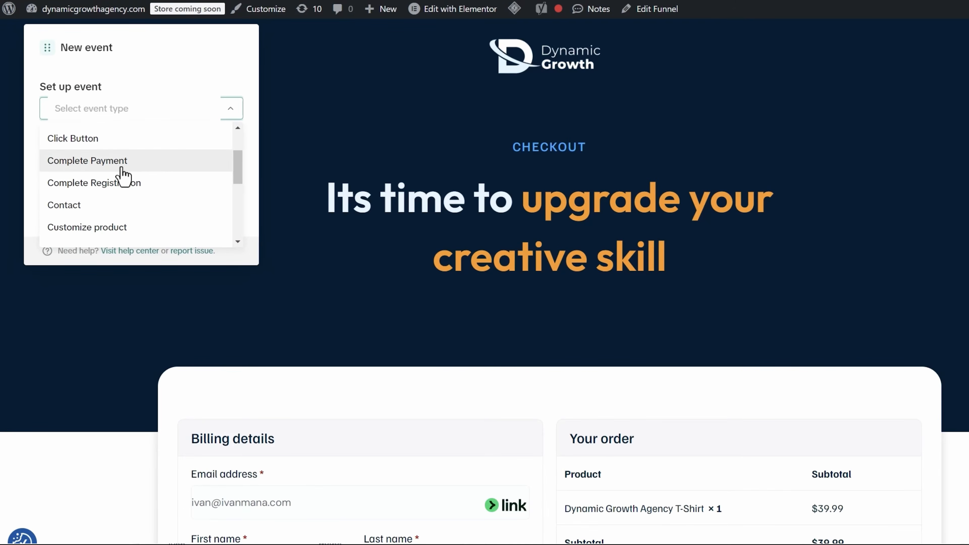
{"action": "scroll", "coordinate": [116, 171], "scroll_direction": "down", "scroll_amount": 3}
{"action": "scroll", "coordinate": [133, 196], "scroll_direction": "up", "scroll_amount": 5}
{"action": "scroll", "coordinate": [119, 206], "scroll_direction": "down", "scroll_amount": 5}
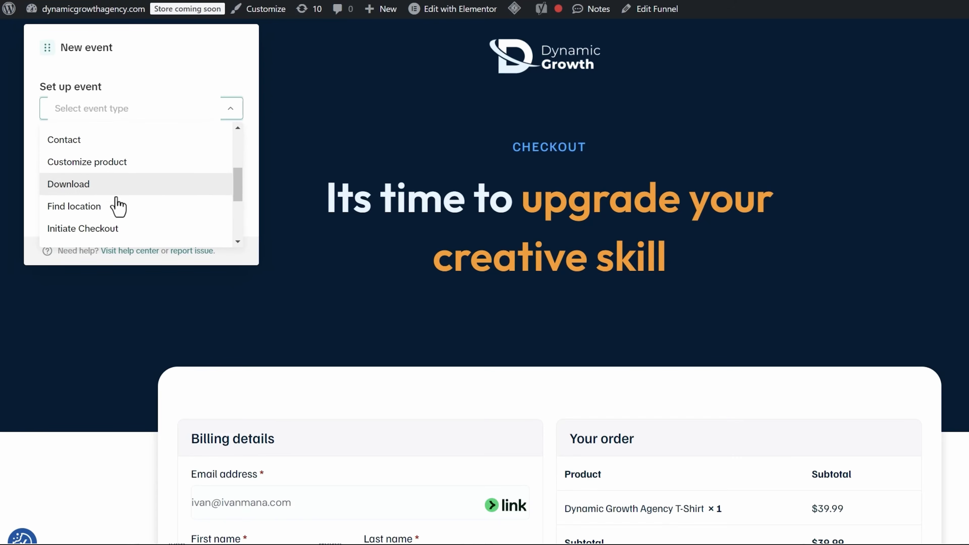
{"action": "left_click", "coordinate": [78, 229]}
- Set URL contains to funnel-course-creator-checkout with no value, confirm, and list all events
{"action": "left_click", "coordinate": [100, 165]}
{"action": "type", "text": "funnel-course-creator-checkout/"}
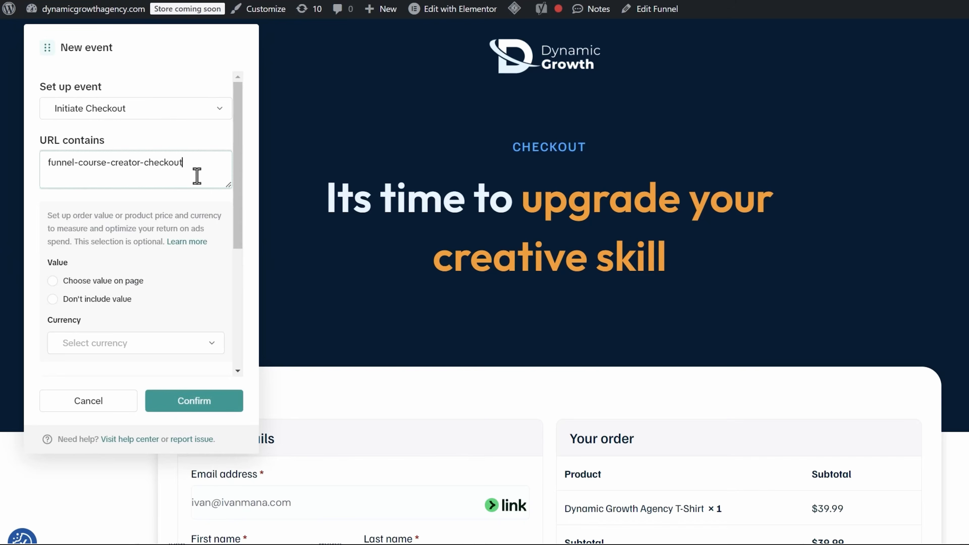
{"action": "scroll", "coordinate": [39, 255], "scroll_direction": "down", "scroll_amount": 2}
{"action": "left_click", "coordinate": [53, 233]}
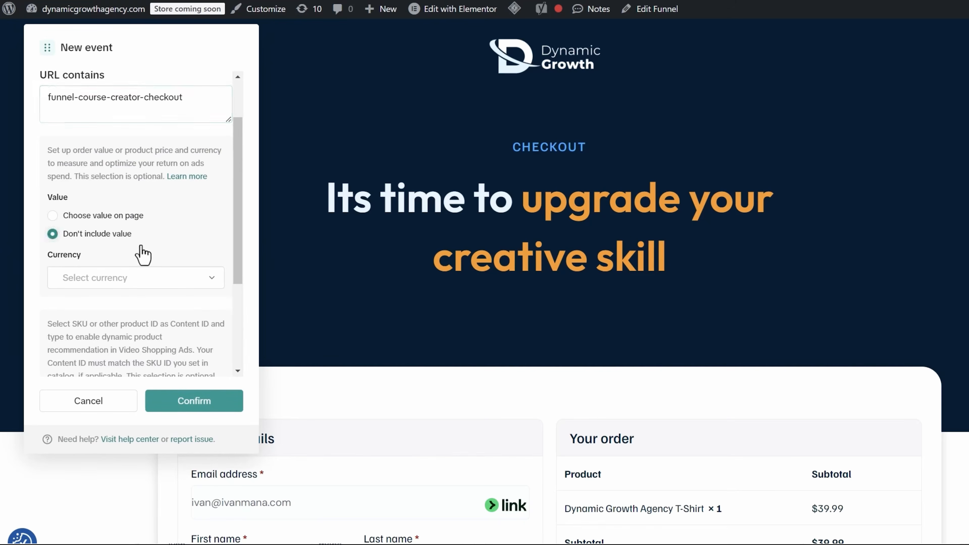
{"action": "scroll", "coordinate": [143, 254], "scroll_direction": "down", "scroll_amount": 5}
{"action": "left_click", "coordinate": [177, 407]}
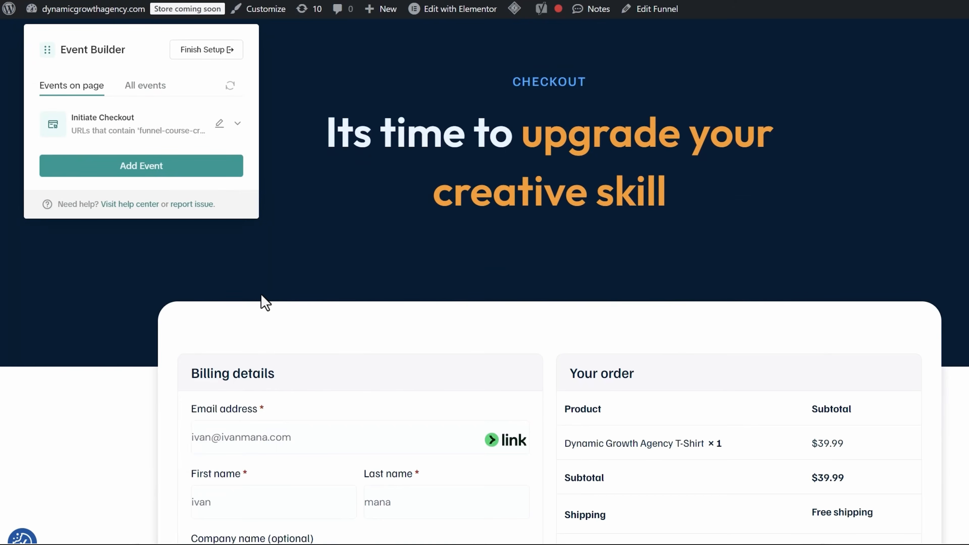
{"action": "left_click", "coordinate": [144, 88]}
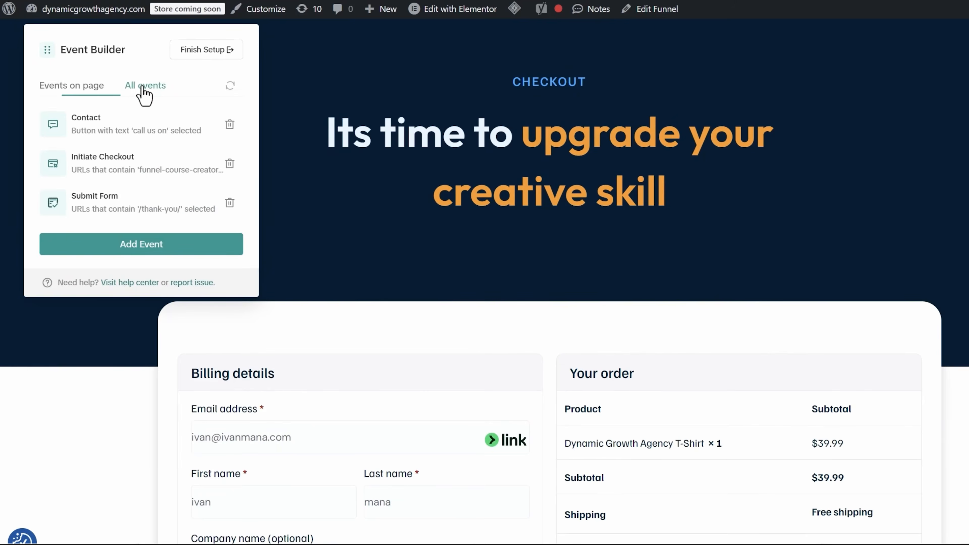
- Place a test order for the T-shirt on the checkout page
{"action": "scroll", "coordinate": [561, 356], "scroll_direction": "down", "scroll_amount": 15}
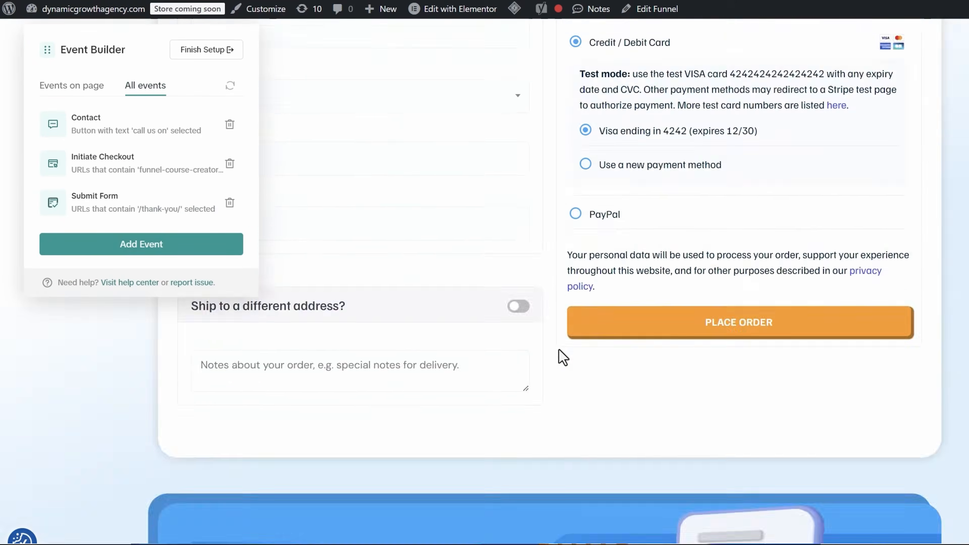
{"action": "scroll", "coordinate": [563, 355], "scroll_direction": "up", "scroll_amount": 4}
{"action": "left_click", "coordinate": [676, 523]}
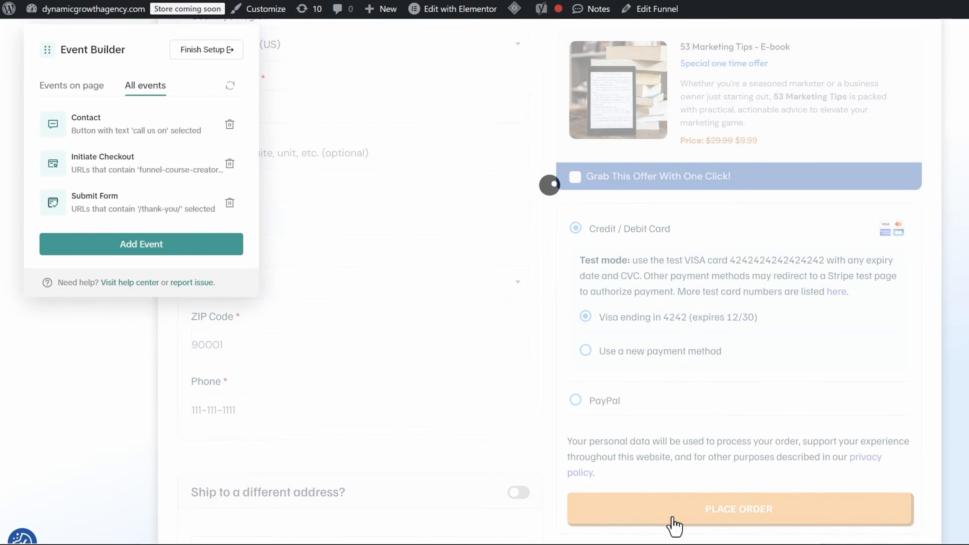
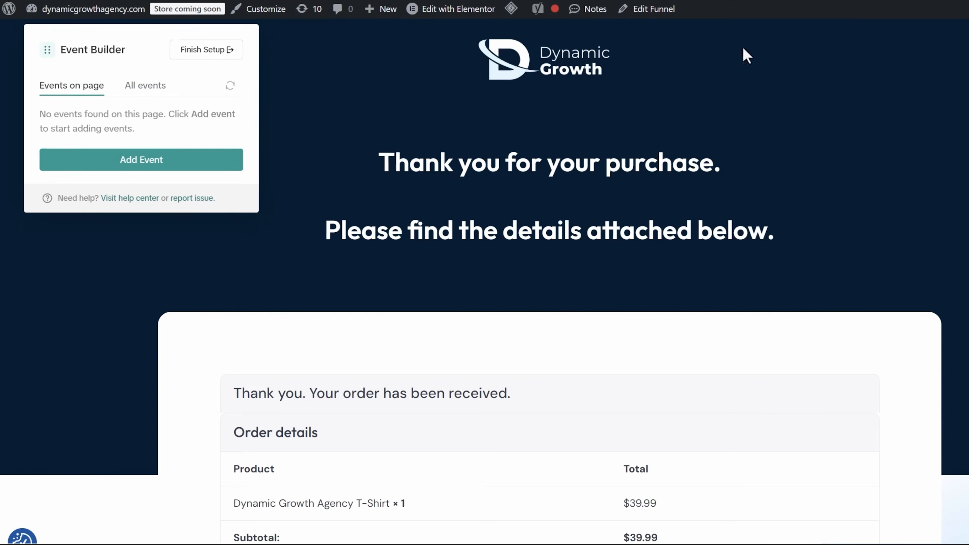
- Start a new URL Visits event, copying the course-creator-thank-you slug from the address bar
{"action": "scroll", "coordinate": [456, 279], "scroll_direction": "down", "scroll_amount": 3}
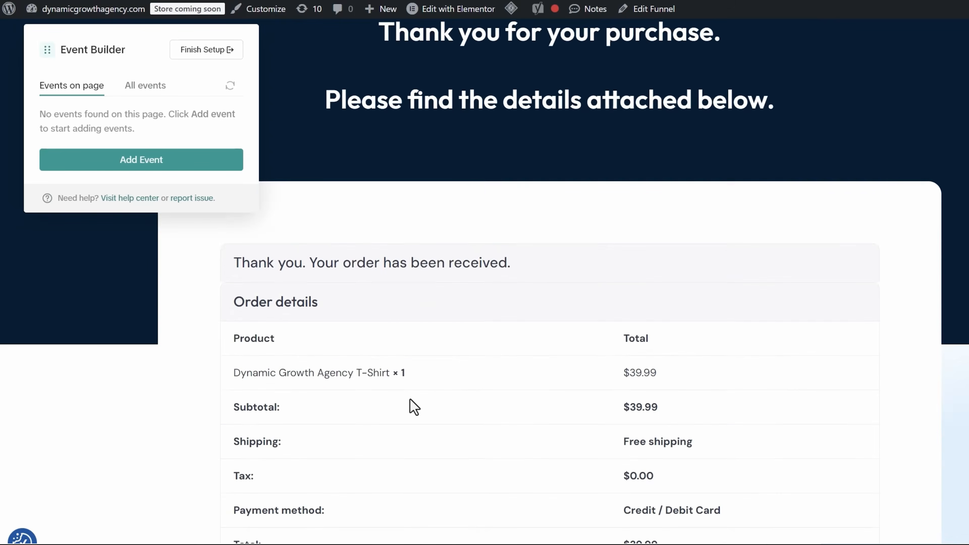
{"action": "scroll", "coordinate": [414, 407], "scroll_direction": "up", "scroll_amount": 2}
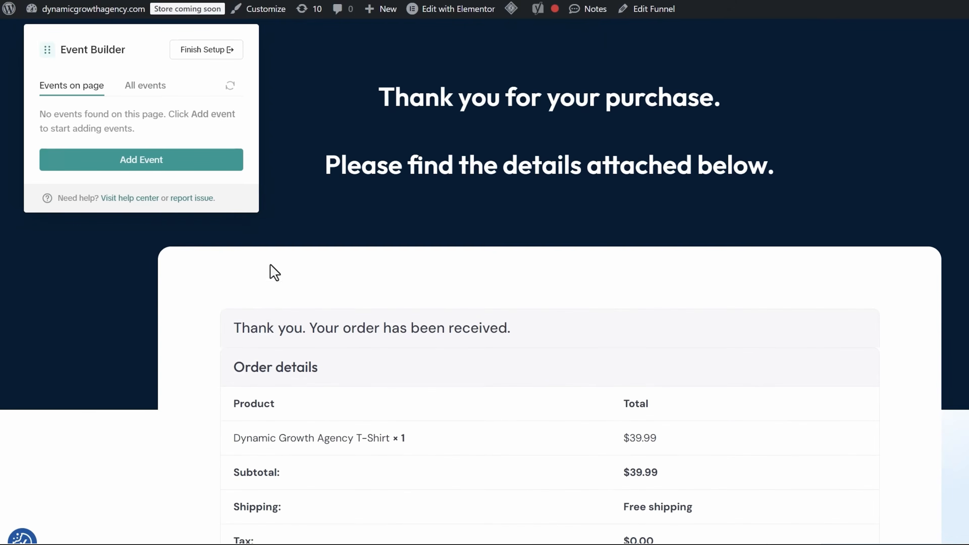
{"action": "left_click", "coordinate": [129, 155]}
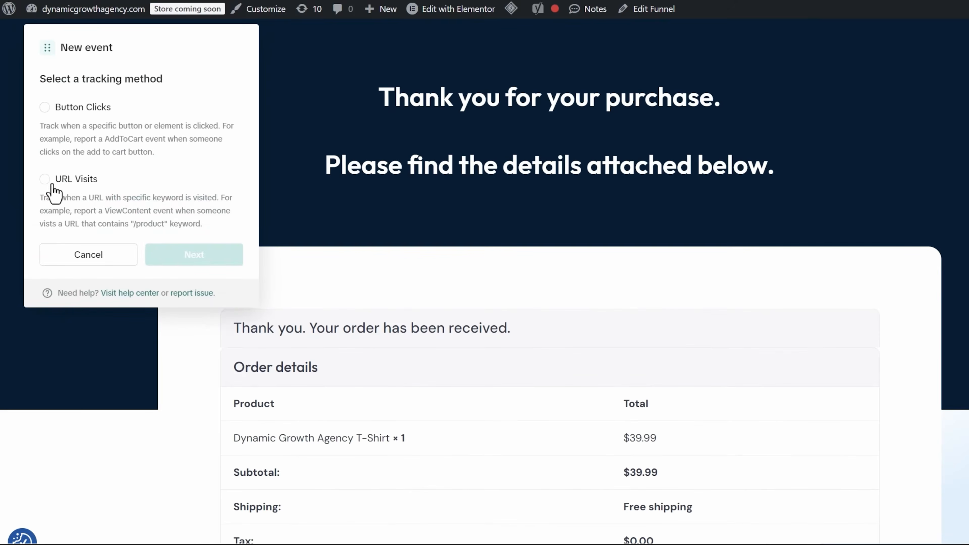
{"action": "left_click", "coordinate": [45, 179]}
{"action": "mouse_move", "coordinate": [331, 17]}
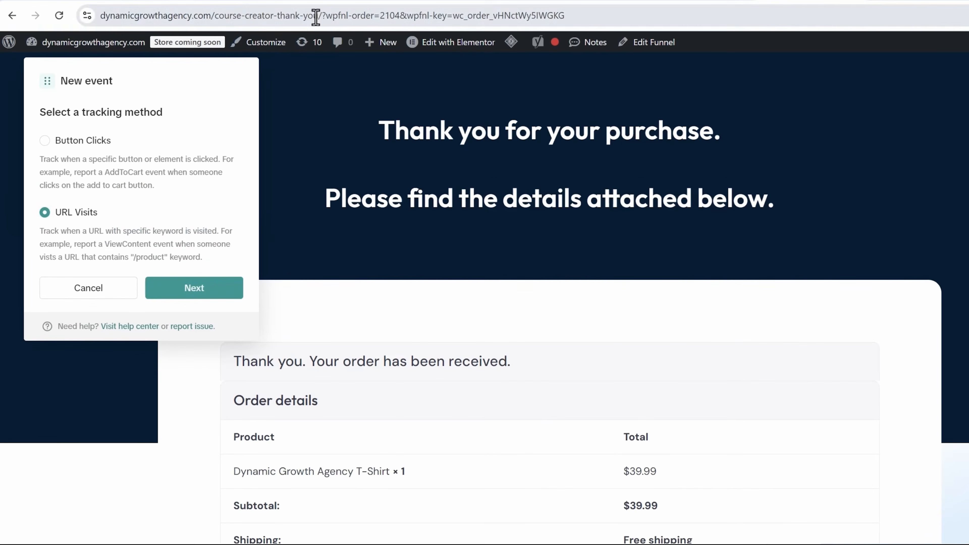
{"action": "left_click_drag", "start_coordinate": [316, 17], "coordinate": [244, 17]}
{"action": "key", "text": "ctrl+c"}
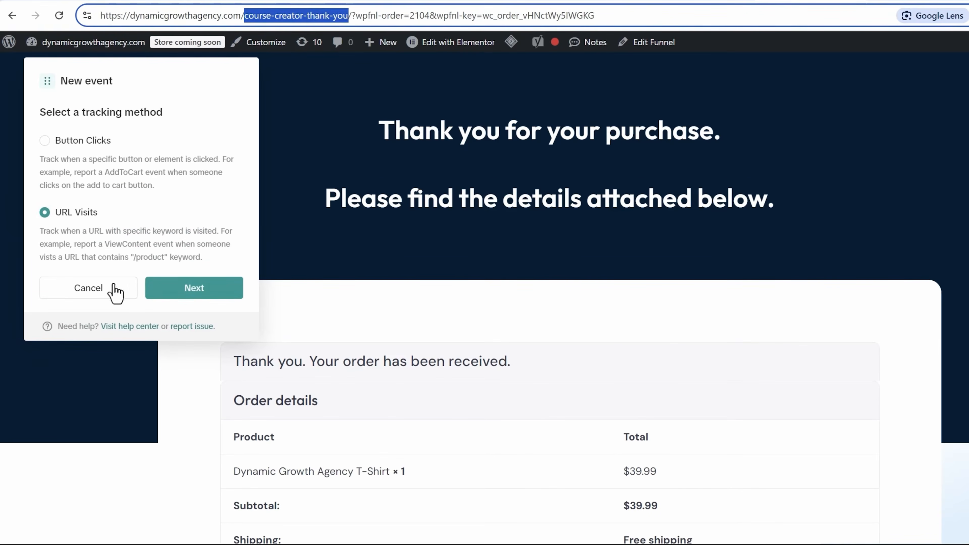
{"action": "left_click", "coordinate": [199, 291]}
- Make it a Complete Payment event for URLs containing course-creator-thank-you, valued from the $39.99 page total
{"action": "left_click", "coordinate": [115, 143]}
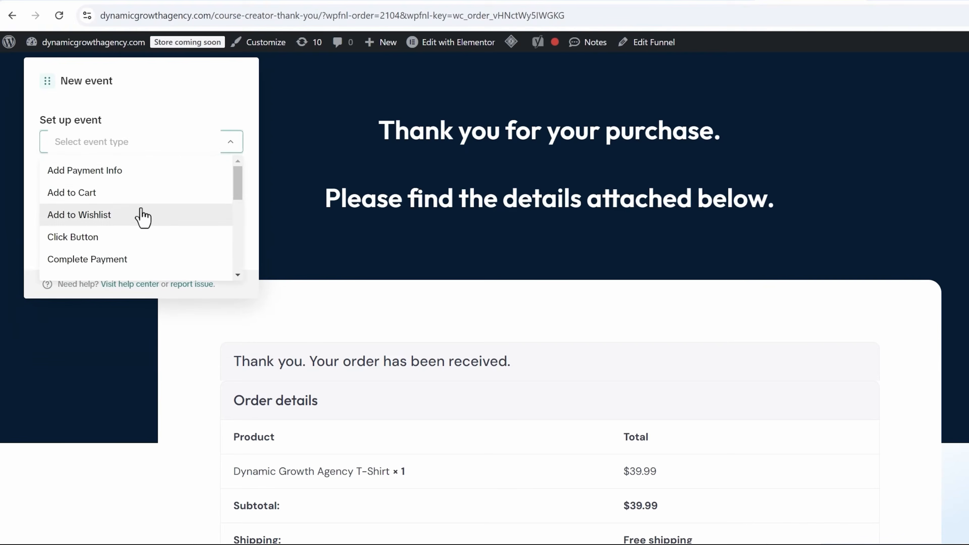
{"action": "scroll", "coordinate": [143, 217], "scroll_direction": "down", "scroll_amount": 2}
{"action": "left_click", "coordinate": [122, 190]}
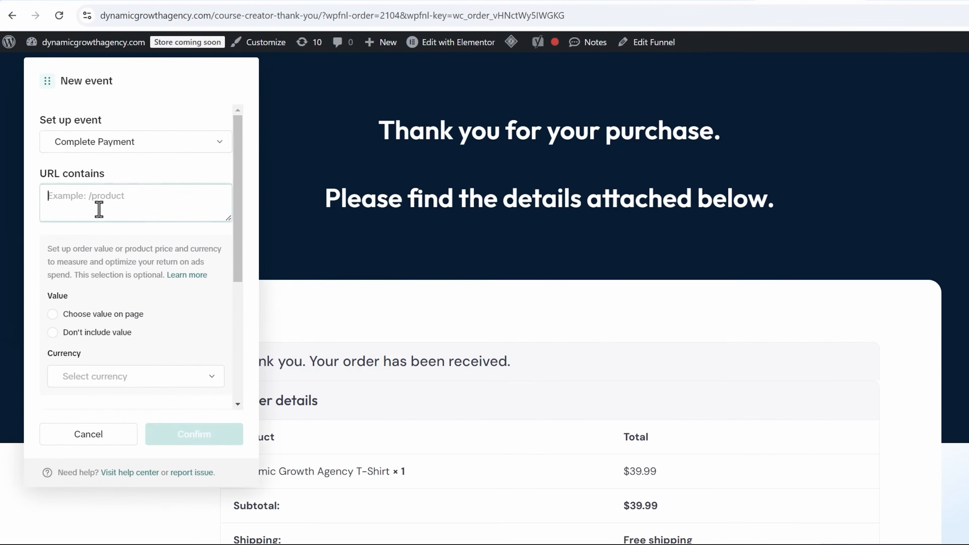
{"action": "key", "text": "ctrl+v"}
{"action": "scroll", "coordinate": [77, 267], "scroll_direction": "down", "scroll_amount": 2}
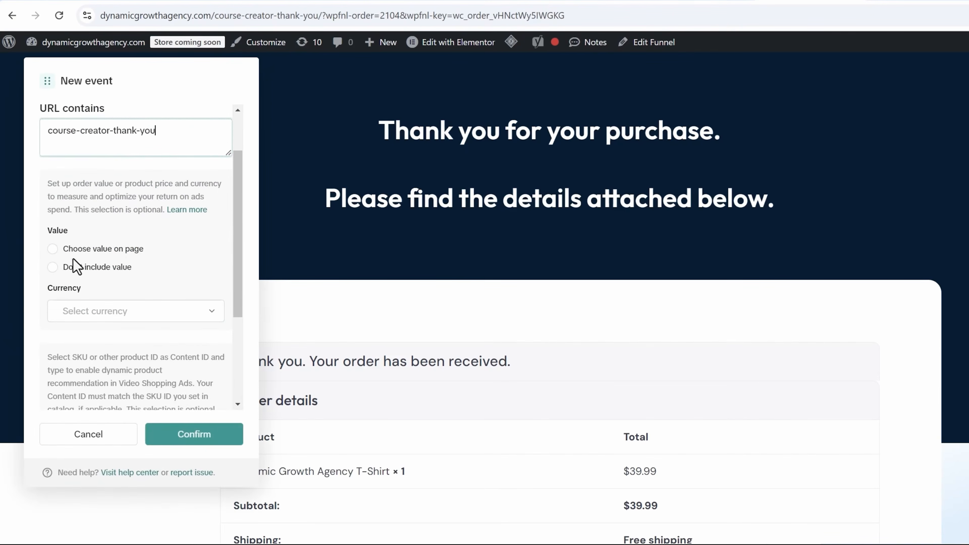
{"action": "left_click", "coordinate": [52, 249]}
{"action": "scroll", "coordinate": [461, 385], "scroll_direction": "down", "scroll_amount": 3}
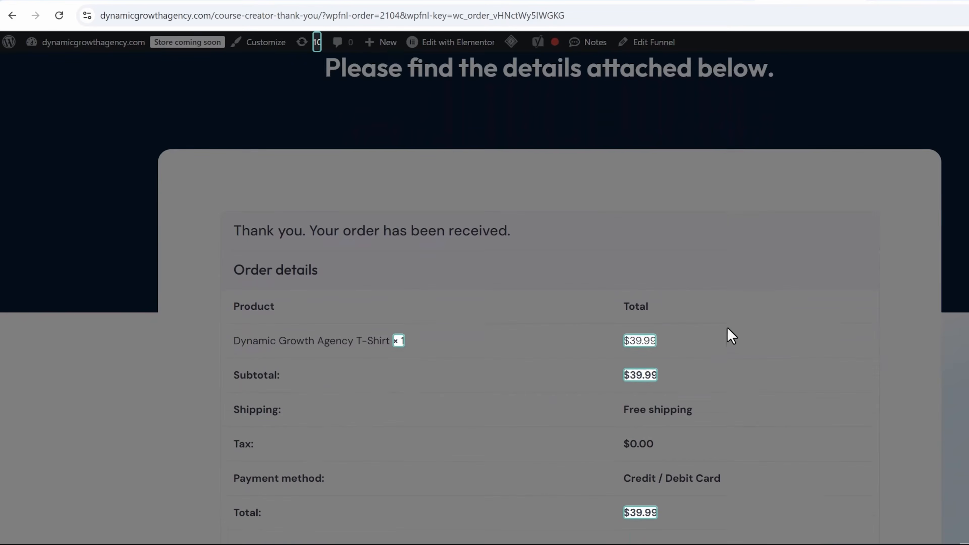
{"action": "scroll", "coordinate": [728, 329], "scroll_direction": "down", "scroll_amount": 2}
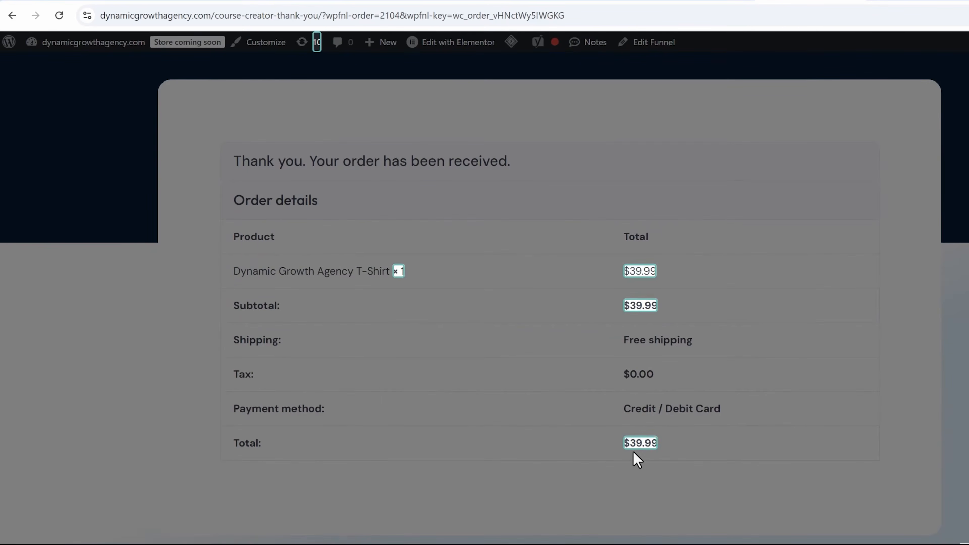
{"action": "left_click", "coordinate": [644, 445]}
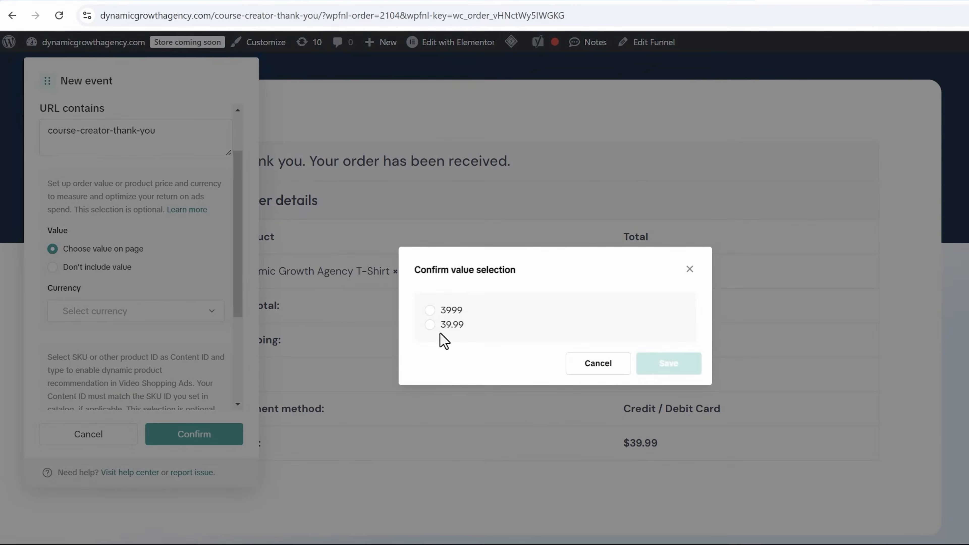
- Save 39.99 as the event value and set the currency to USD
{"action": "left_click", "coordinate": [431, 324]}
{"action": "left_click", "coordinate": [666, 363]}
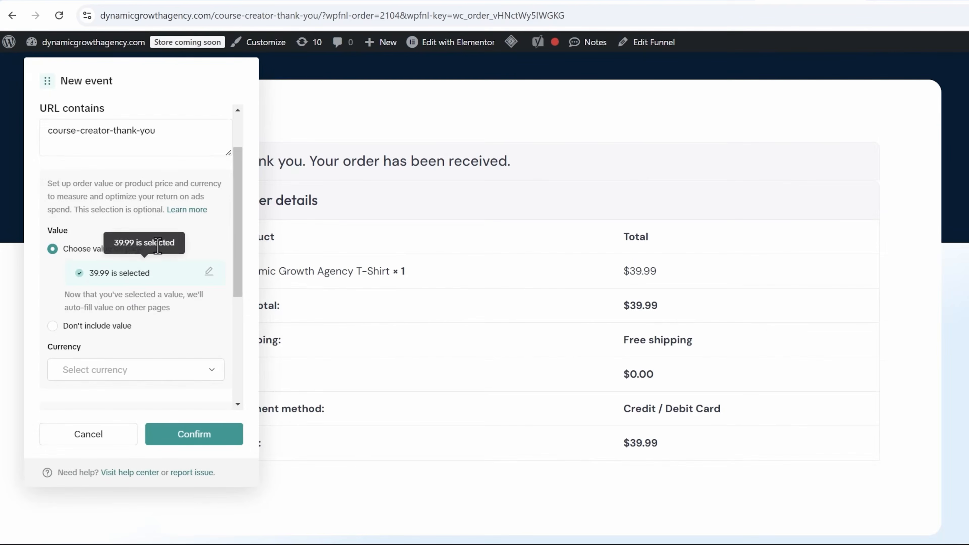
{"action": "scroll", "coordinate": [127, 279], "scroll_direction": "down", "scroll_amount": 2}
{"action": "left_click", "coordinate": [101, 308]}
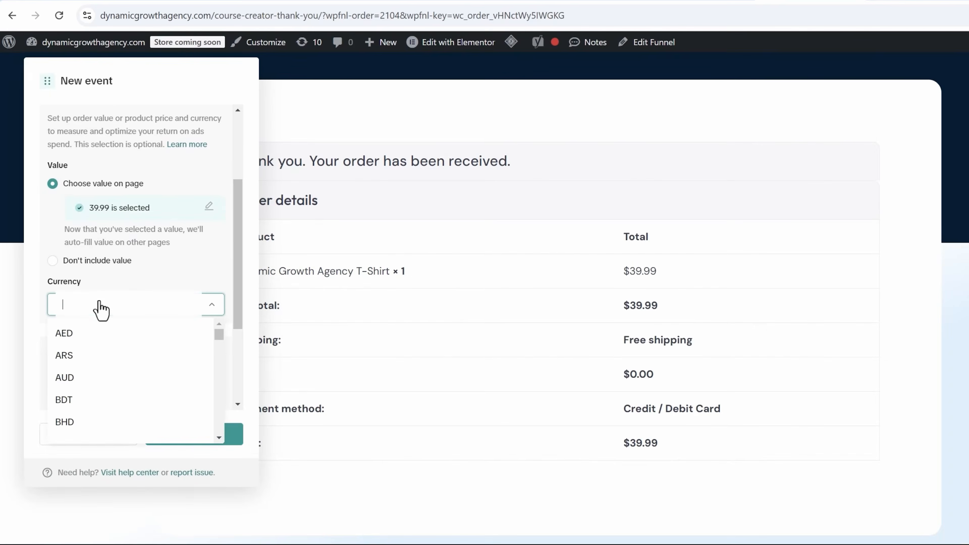
{"action": "type", "text": "u"}
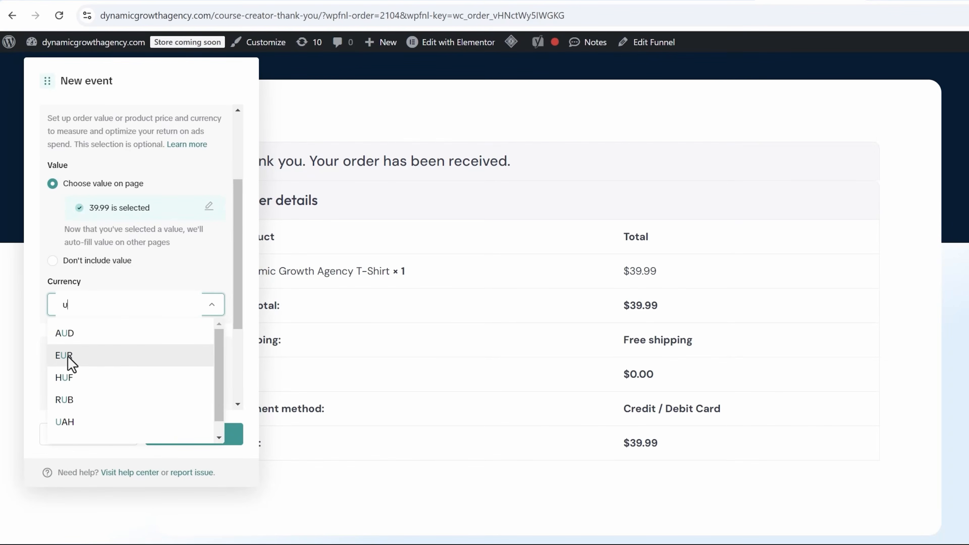
{"action": "type", "text": "s"}
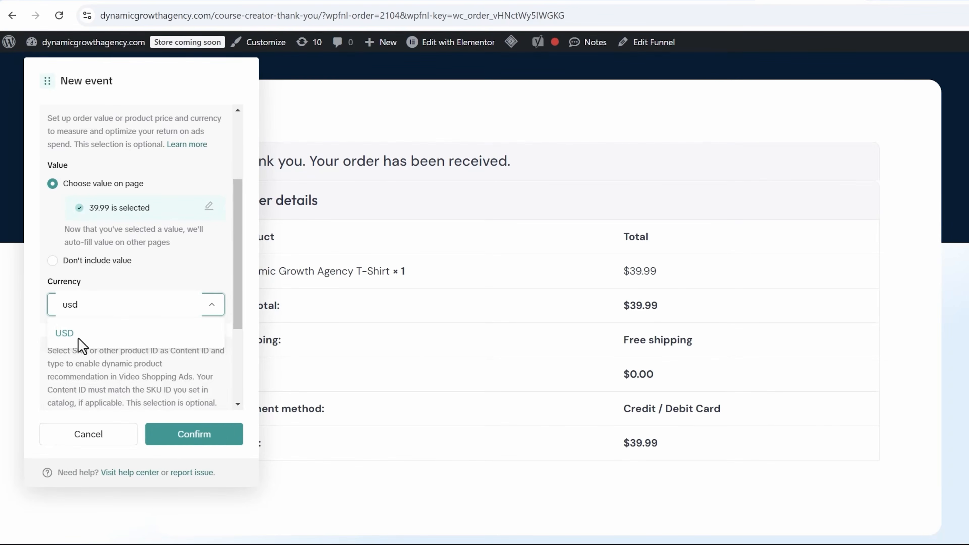
{"action": "type", "text": "d"}
{"action": "left_click", "coordinate": [71, 338]}
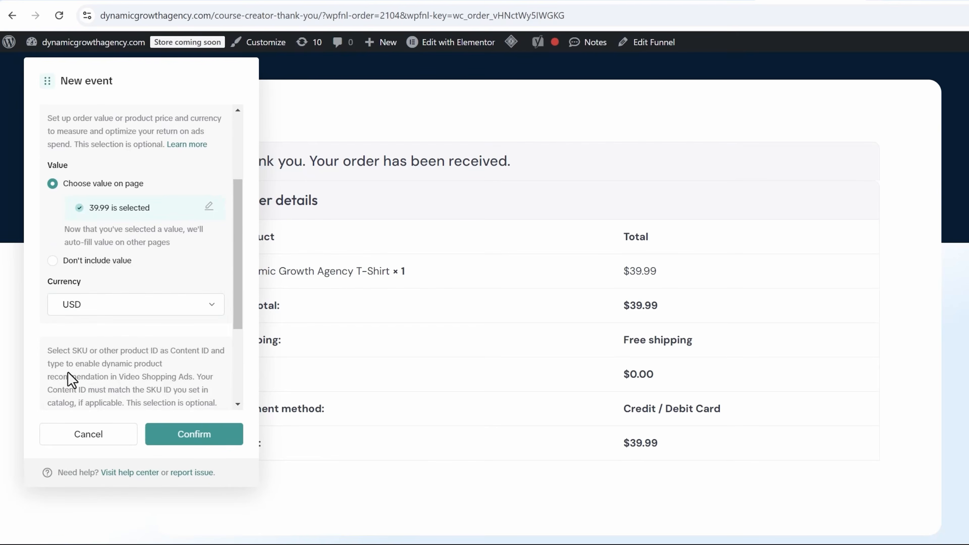
- Take the content ID from the URL as 2104, leaving content type unset
{"action": "scroll", "coordinate": [72, 330], "scroll_direction": "down", "scroll_amount": 4}
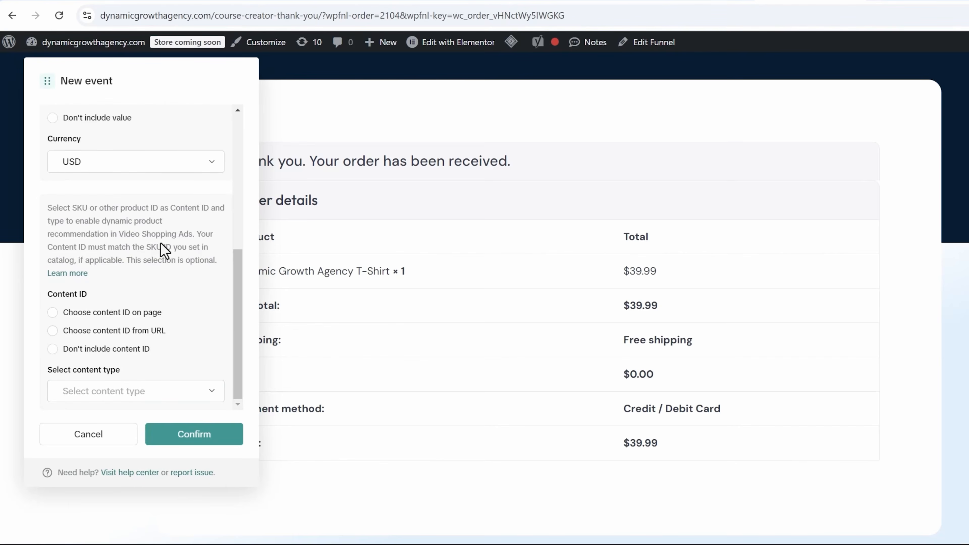
{"action": "left_click", "coordinate": [53, 331]}
{"action": "left_click", "coordinate": [125, 379]}
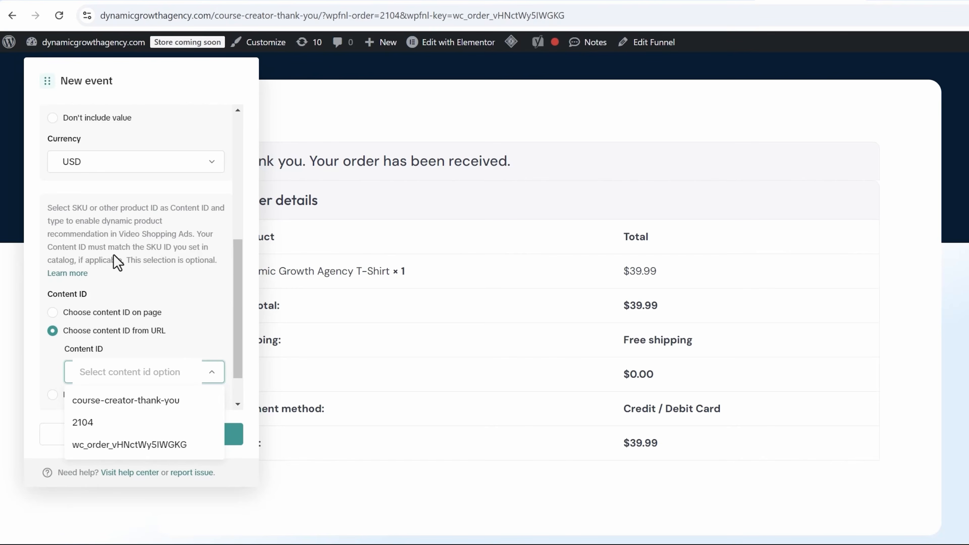
{"action": "left_click", "coordinate": [149, 283]}
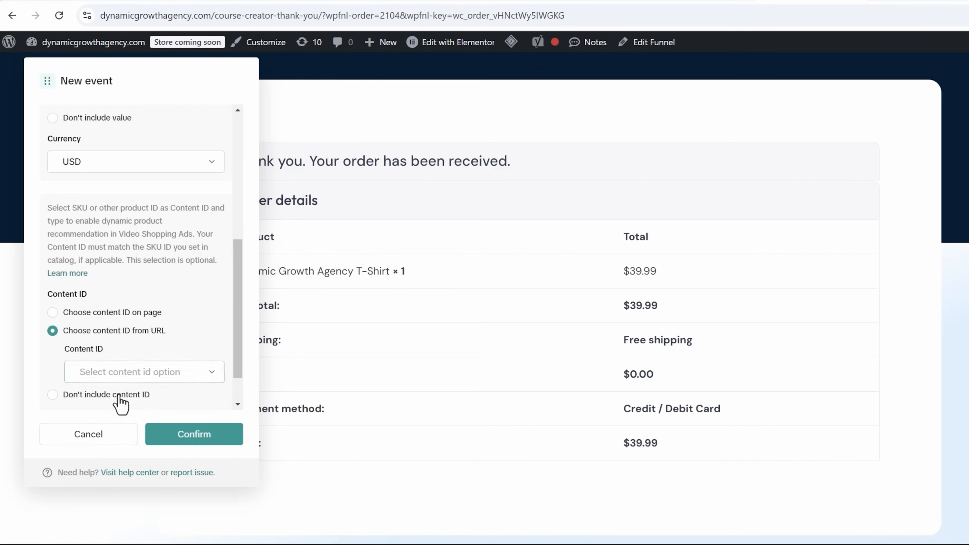
{"action": "left_click", "coordinate": [113, 374]}
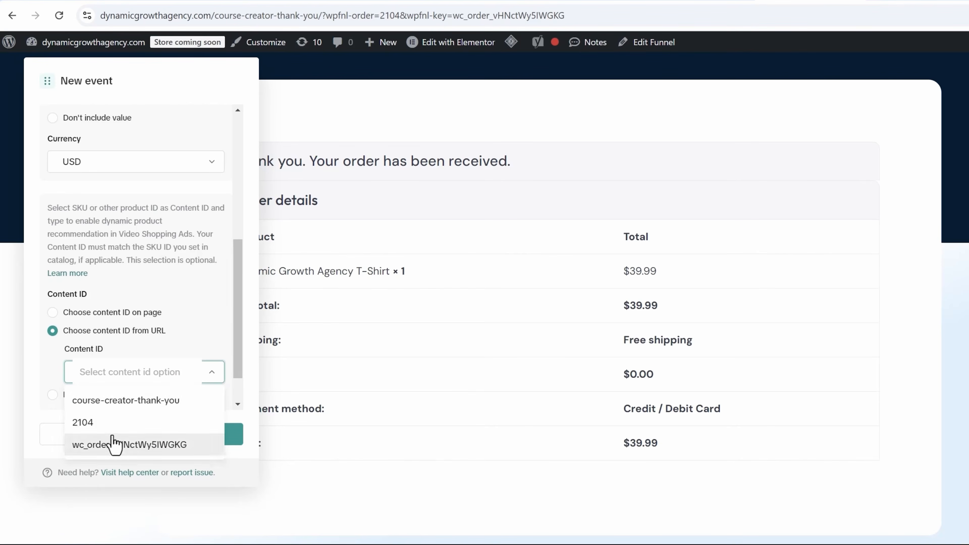
{"action": "left_click", "coordinate": [86, 423]}
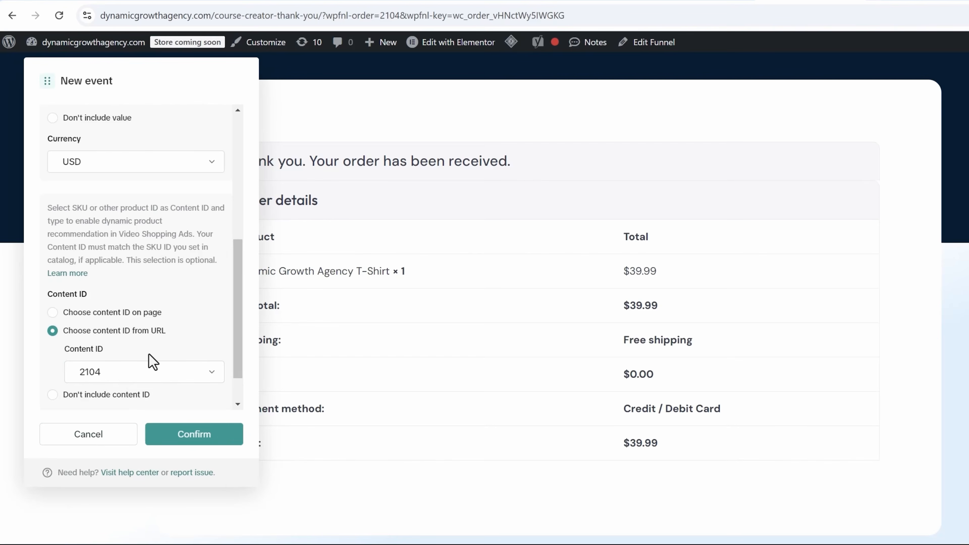
{"action": "scroll", "coordinate": [153, 361], "scroll_direction": "down", "scroll_amount": 1}
{"action": "left_click", "coordinate": [88, 390]}
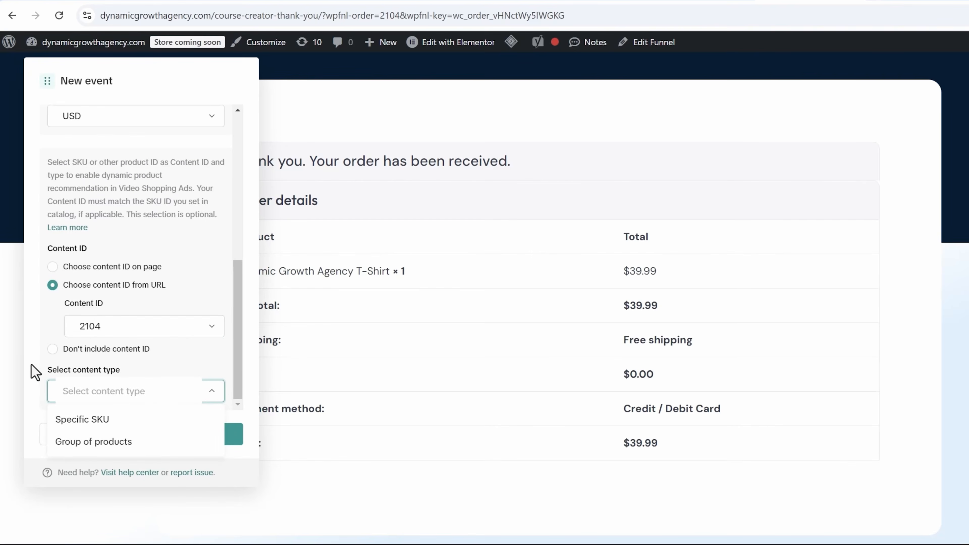
{"action": "left_click", "coordinate": [43, 373]}
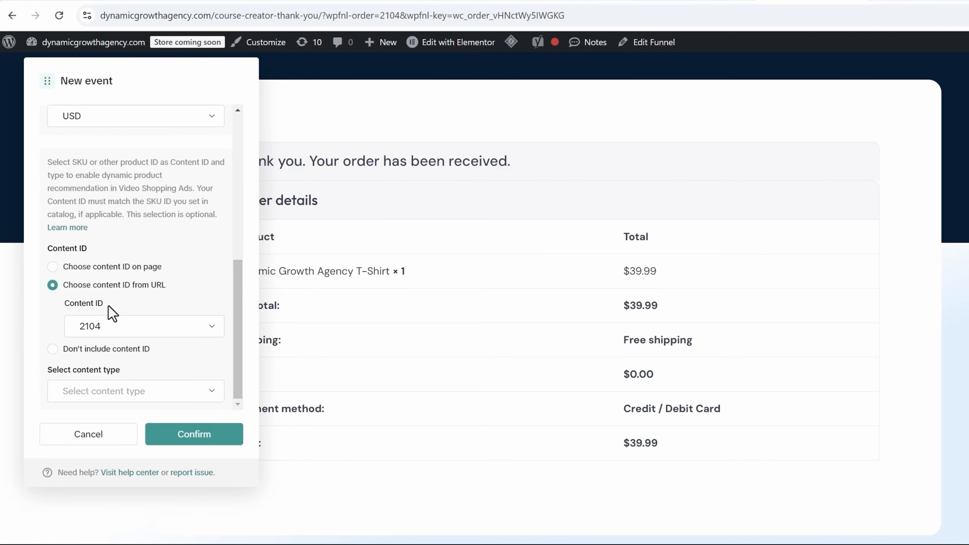
- Confirm the Complete Payment event, review all events, then finish setup and exit the builder
{"action": "scroll", "coordinate": [107, 307], "scroll_direction": "up", "scroll_amount": 5}
{"action": "scroll", "coordinate": [145, 332], "scroll_direction": "down", "scroll_amount": 5}
{"action": "left_click", "coordinate": [210, 434]}
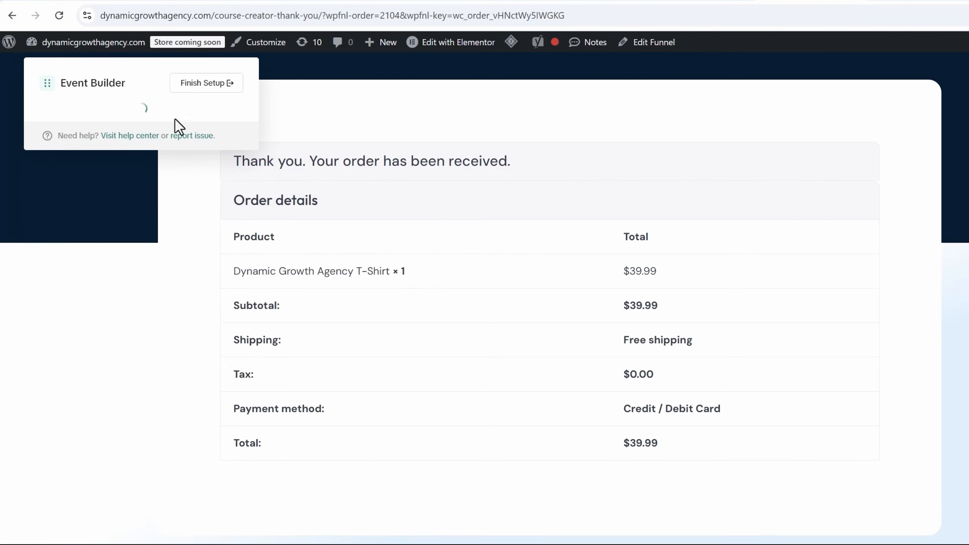
{"action": "left_click", "coordinate": [144, 119]}
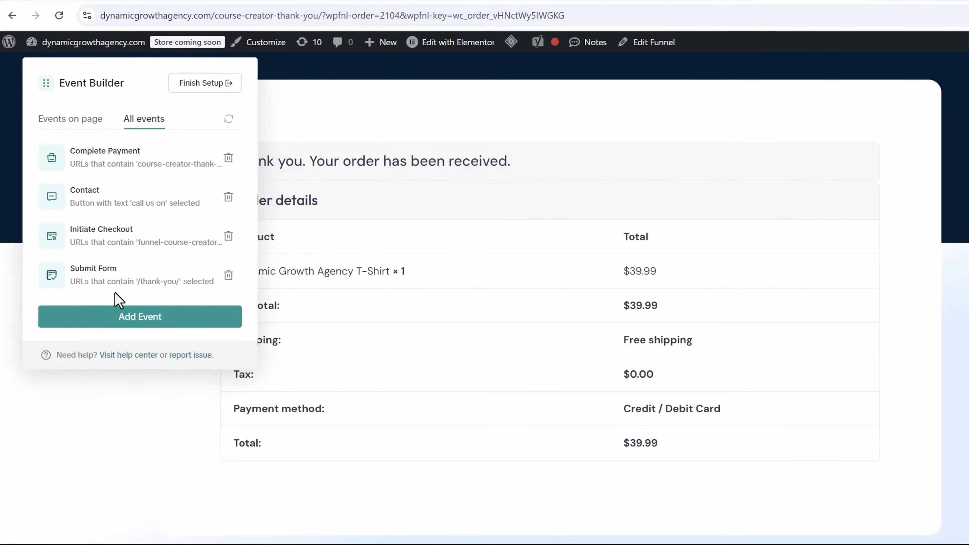
{"action": "left_click", "coordinate": [189, 86]}
{"action": "left_click", "coordinate": [674, 360]}
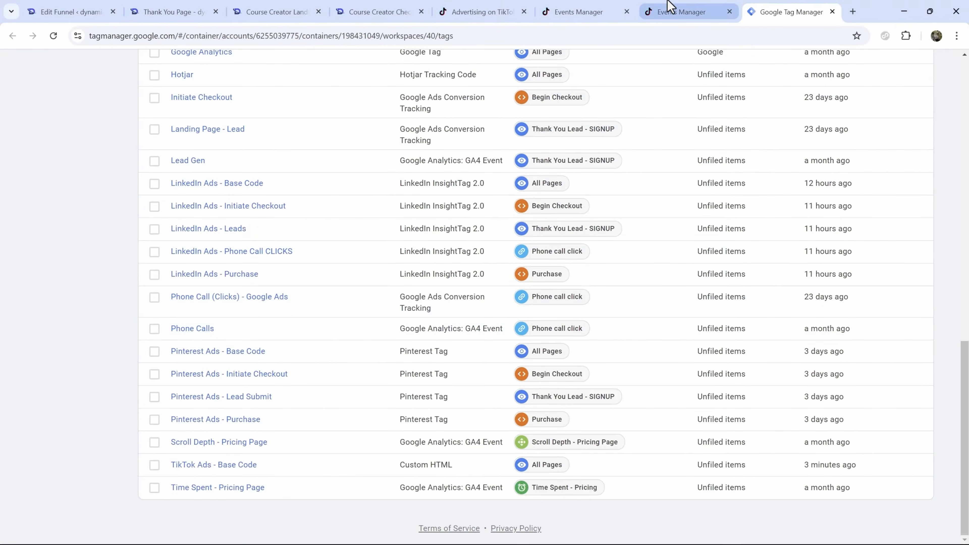
- Advance the pixel setup guide to Testing and open the pixel's Test Events page
{"action": "left_click", "coordinate": [673, 11]}
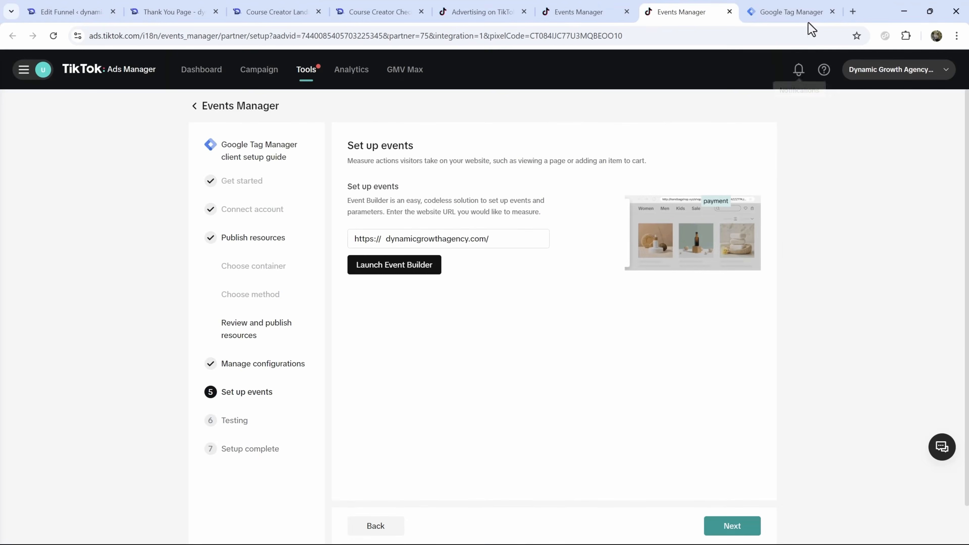
{"action": "left_click", "coordinate": [732, 528]}
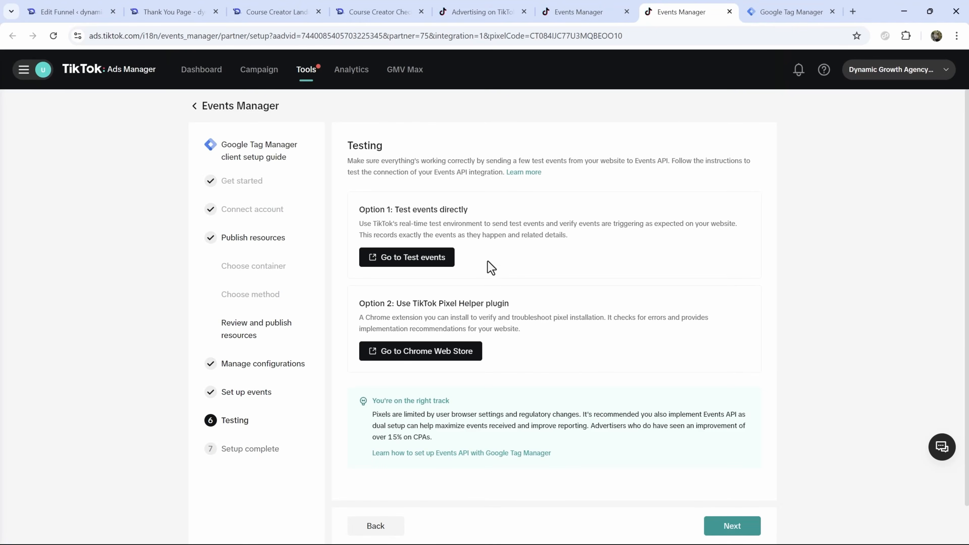
{"action": "left_click", "coordinate": [424, 259]}
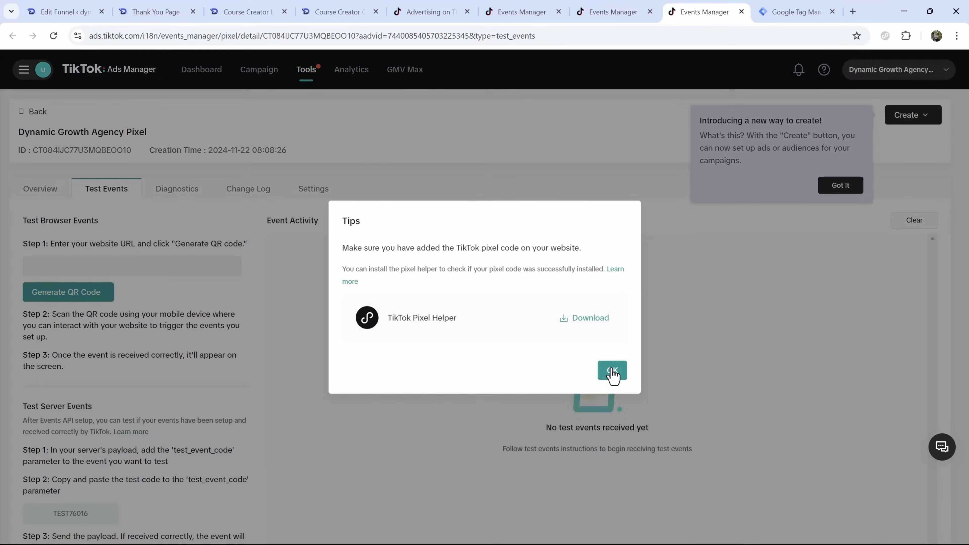
- Dismiss the Test Events tips and copy the site's base address from the thank-you page tab
{"action": "left_click", "coordinate": [612, 372]}
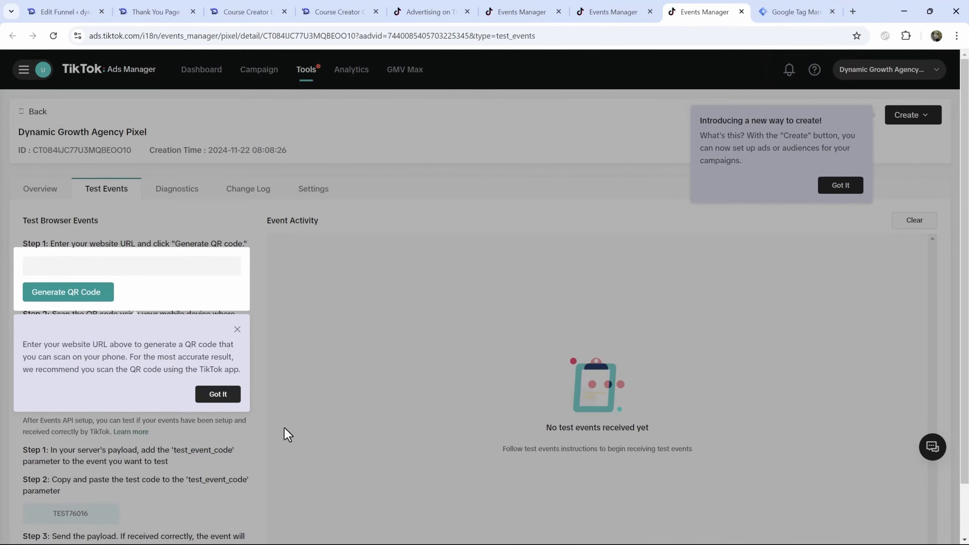
{"action": "left_click", "coordinate": [224, 401]}
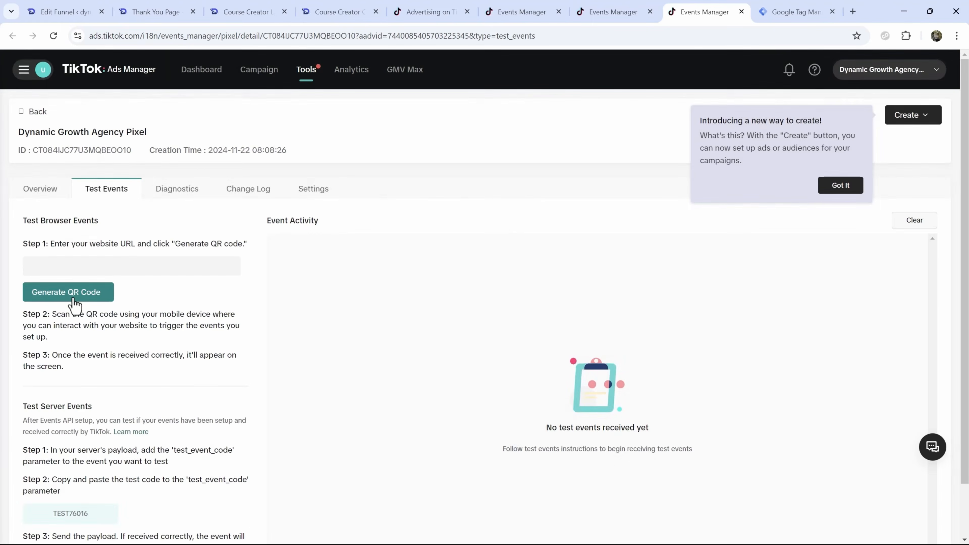
{"action": "left_click", "coordinate": [118, 267]}
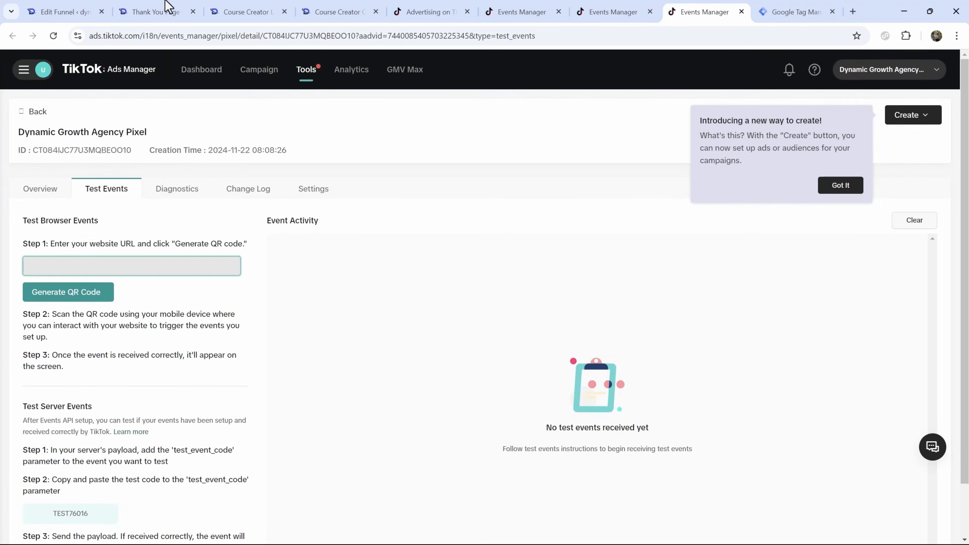
{"action": "left_click", "coordinate": [160, 12]}
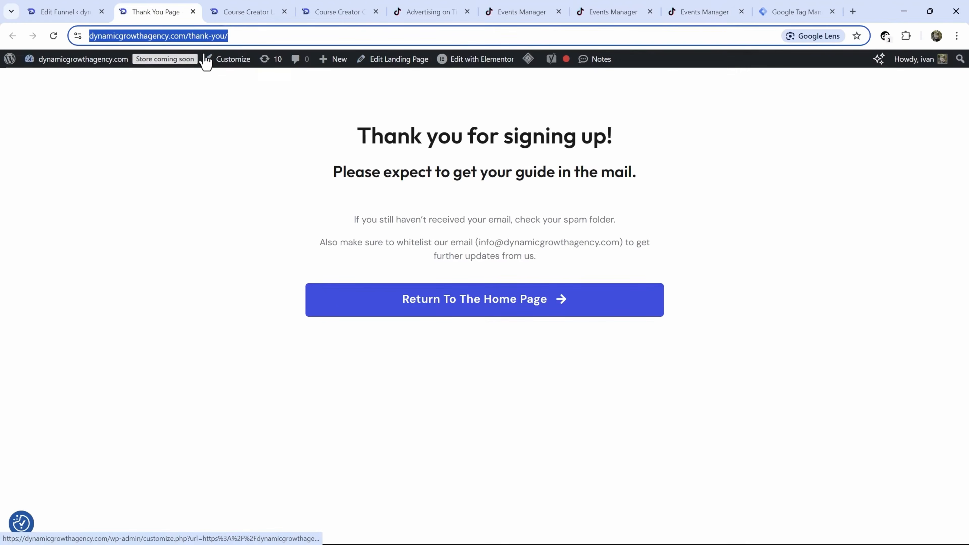
{"action": "left_click", "coordinate": [188, 34]}
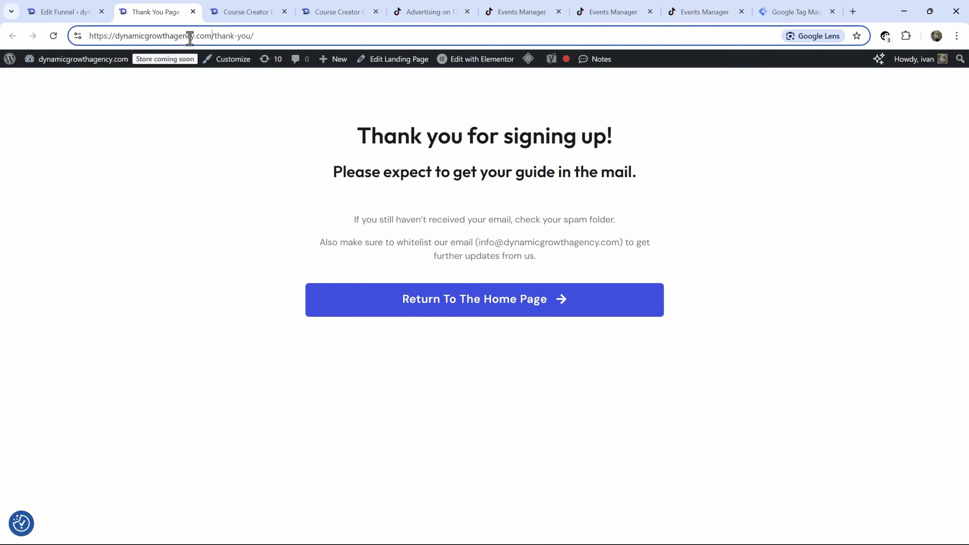
{"action": "left_click", "coordinate": [69, 37], "text": "shift"}
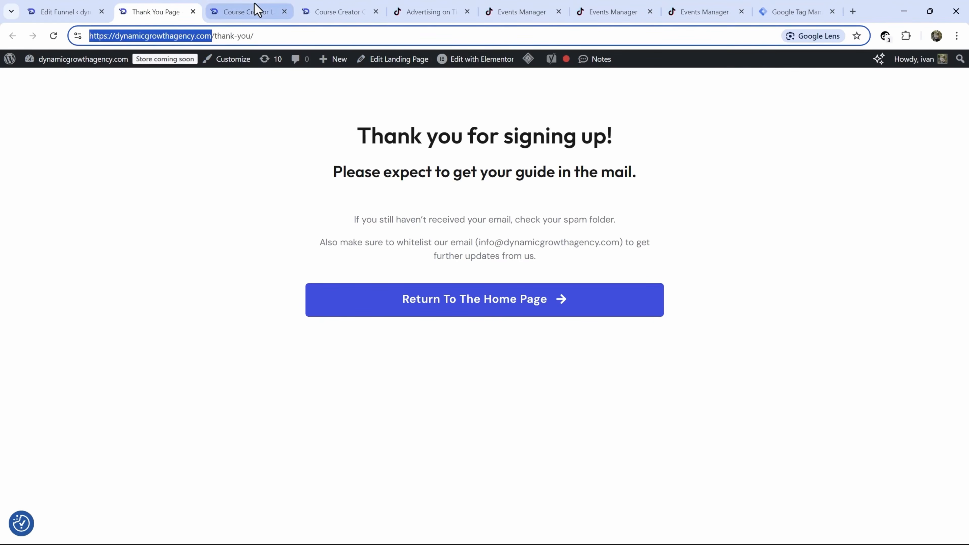
- Paste the website URL into Test Events, generate its QR code, and paste the tshirt address into a new tab
{"action": "key", "text": "ctrl+Tab"}
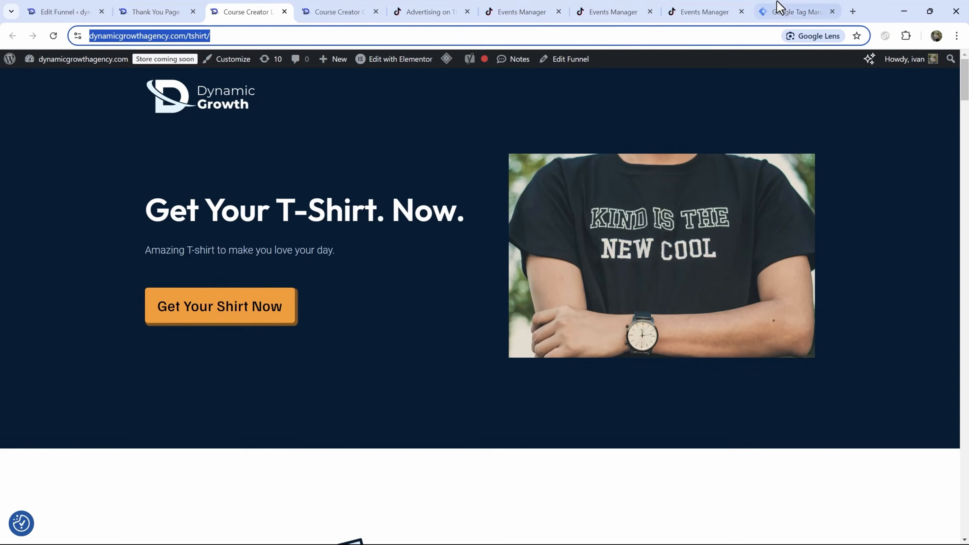
{"action": "left_click", "coordinate": [686, 10]}
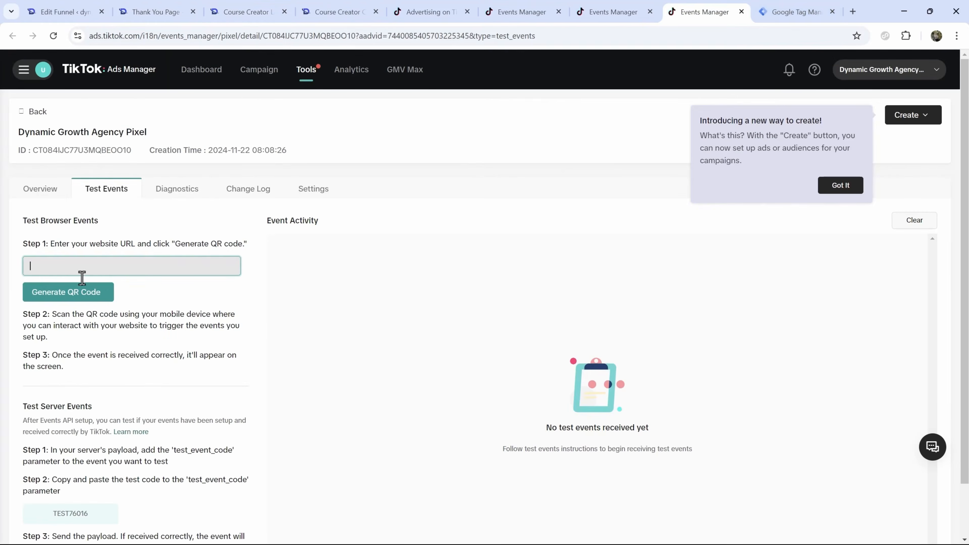
{"action": "key", "text": "ctrl+v"}
{"action": "left_click", "coordinate": [70, 290]}
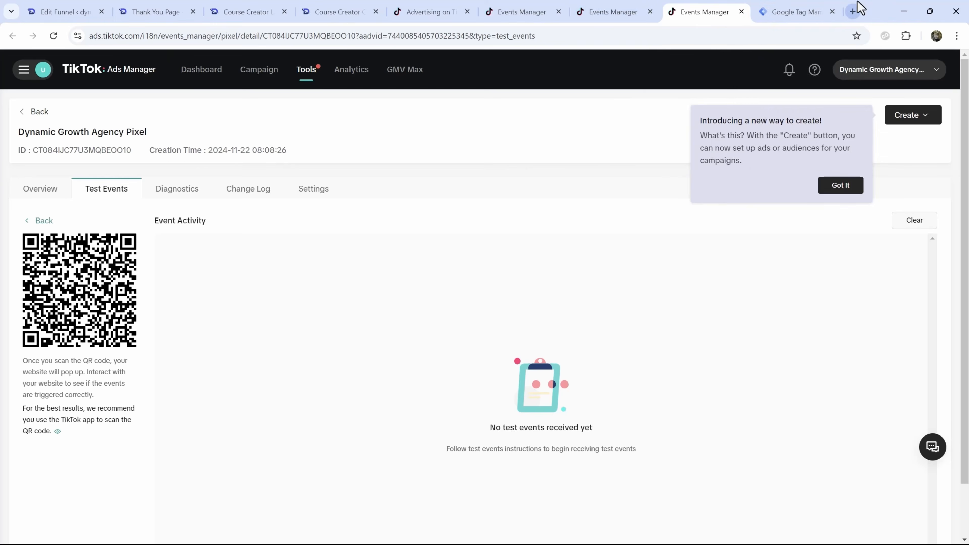
{"action": "key", "text": "ctrl+t"}
{"action": "type", "text": "https://dynamicgrowthagency.com/tshirt/"}
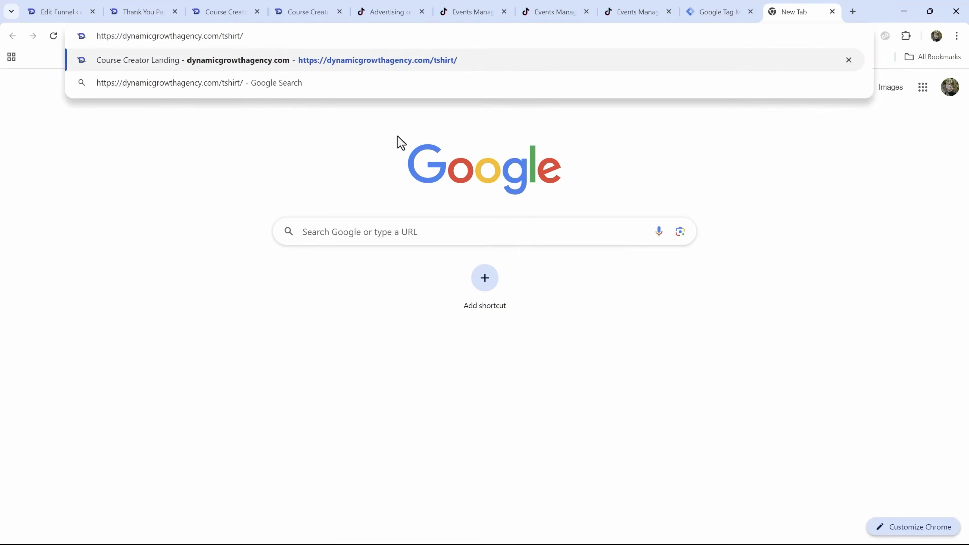
- Load the T-shirt page and confirm in Pixel Helper that Pageview fires
{"action": "key", "text": "Return"}
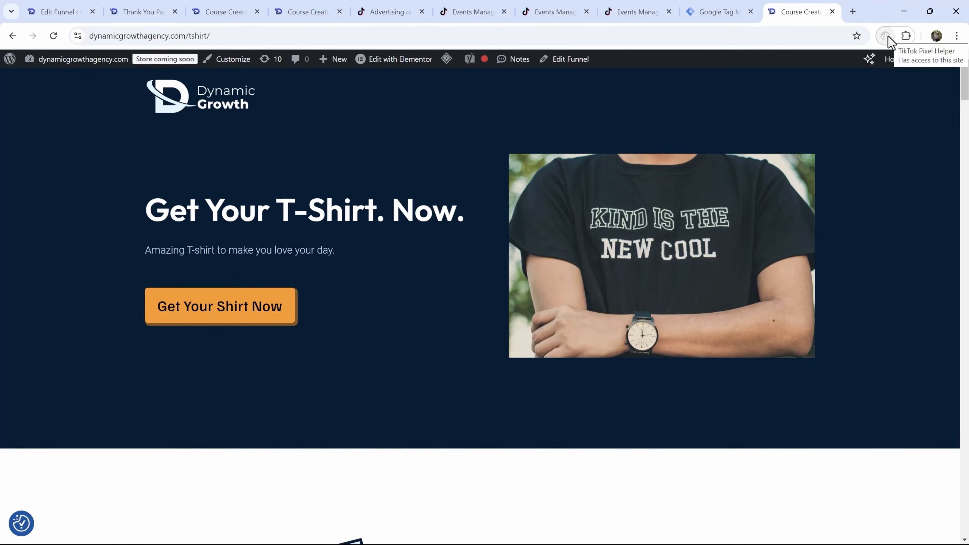
{"action": "left_click", "coordinate": [886, 37]}
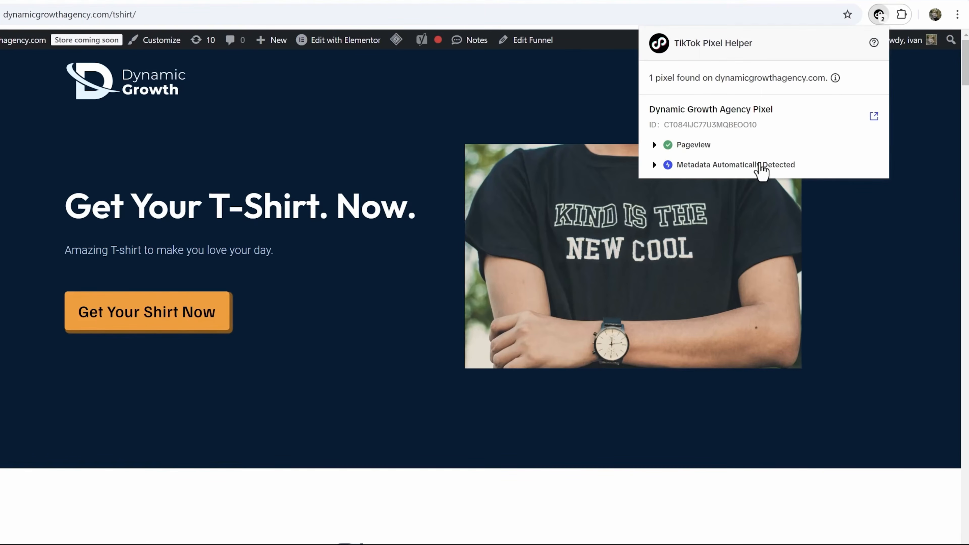
{"action": "left_click", "coordinate": [692, 149]}
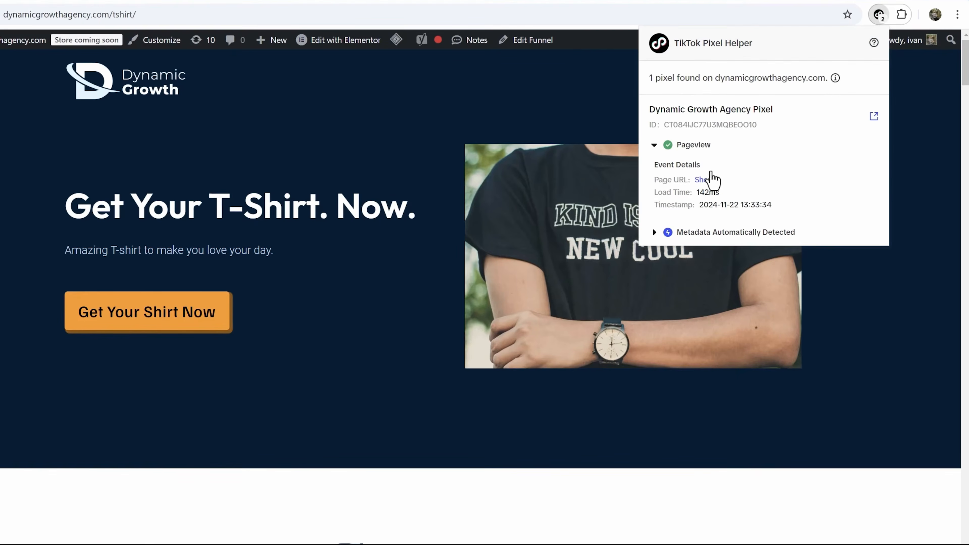
- Go to checkout, confirm InitiateCheckout fires, and place the $39.99 test T-shirt order
{"action": "left_click", "coordinate": [158, 328]}
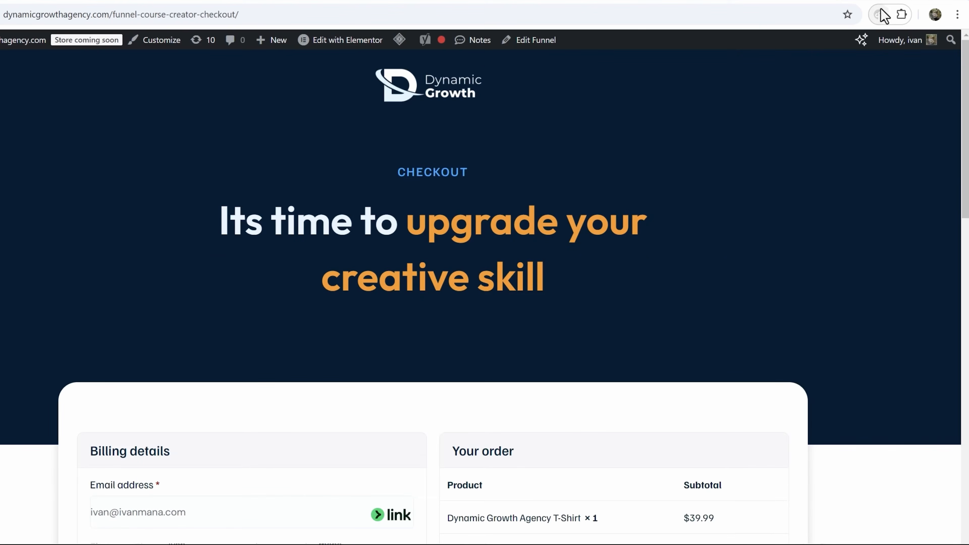
{"action": "left_click", "coordinate": [884, 16]}
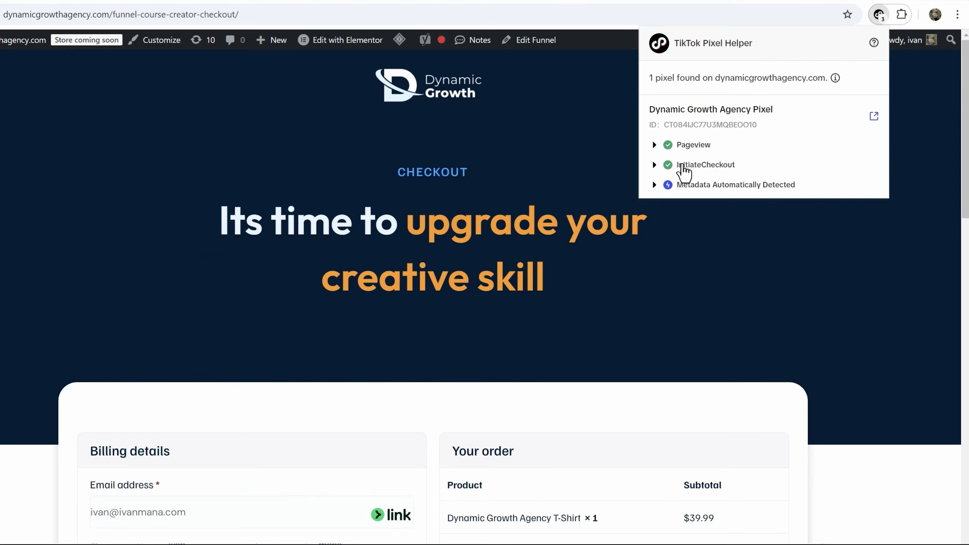
{"action": "left_click", "coordinate": [698, 166]}
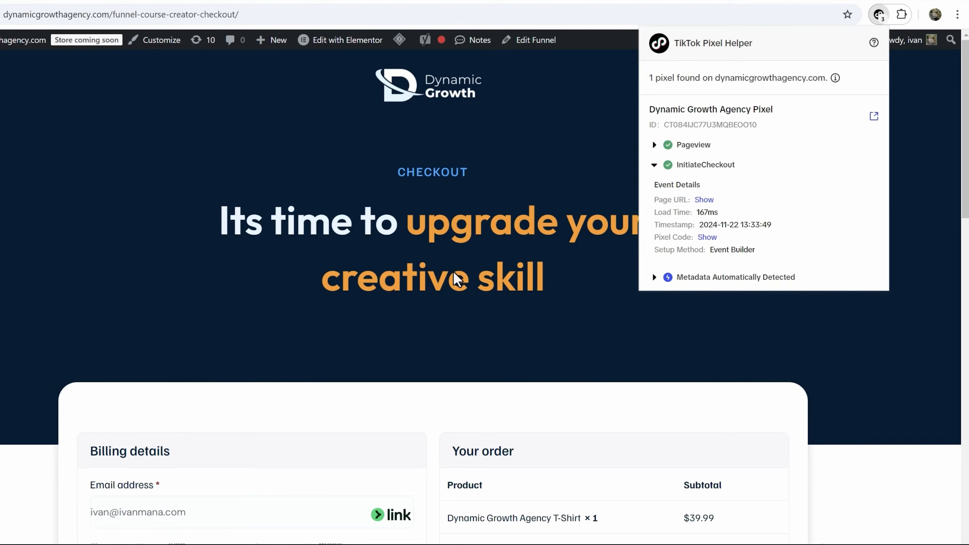
{"action": "left_click", "coordinate": [456, 280]}
{"action": "scroll", "coordinate": [454, 271], "scroll_direction": "down", "scroll_amount": 15}
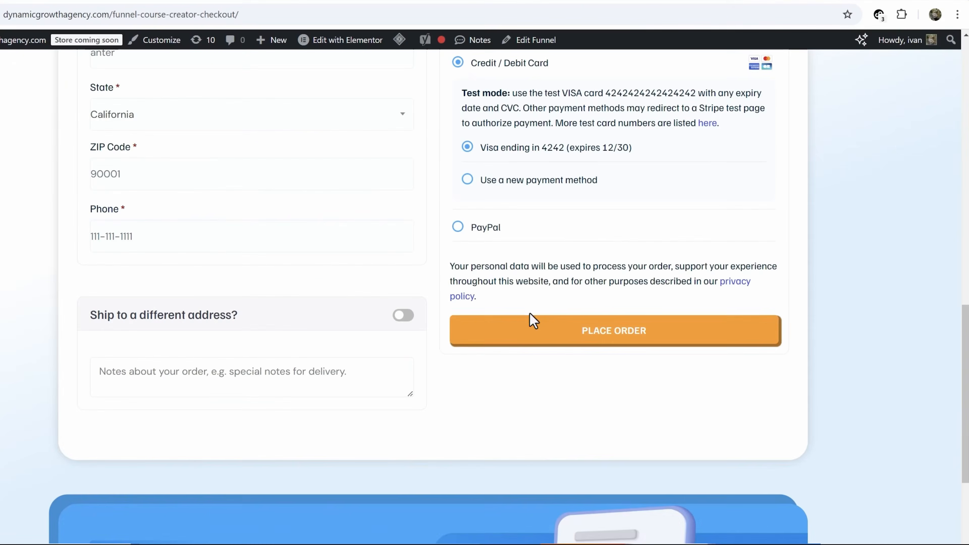
{"action": "left_click", "coordinate": [504, 324]}
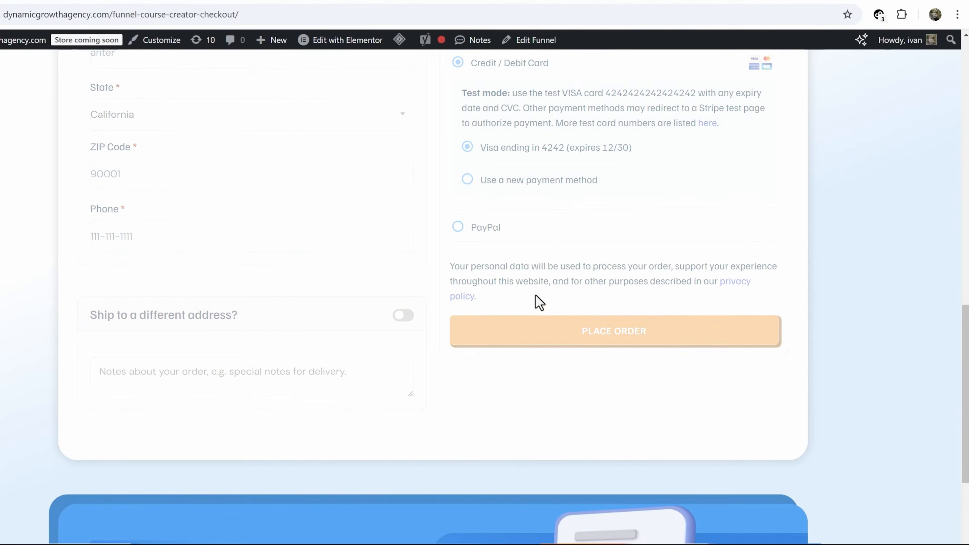
{"action": "scroll", "coordinate": [514, 282], "scroll_direction": "down", "scroll_amount": 5}
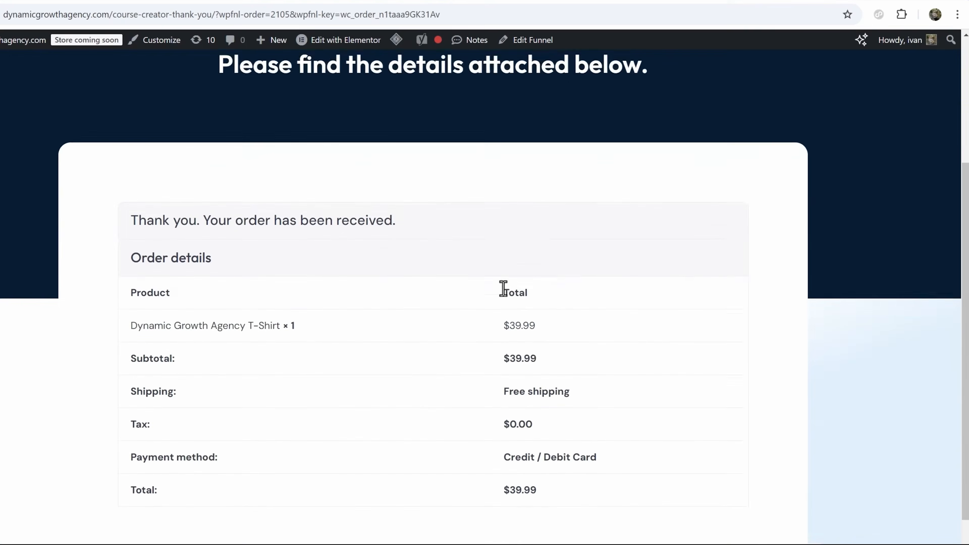
- Order the T-shirt again with the $9.99 53 Marketing Tips E-book bump, totalling $49.98
{"action": "left_click", "coordinate": [350, 15]}
{"action": "type", "text": "https://dynamicgrowthagency.com/tshirt/"}
{"action": "key", "text": "Return"}
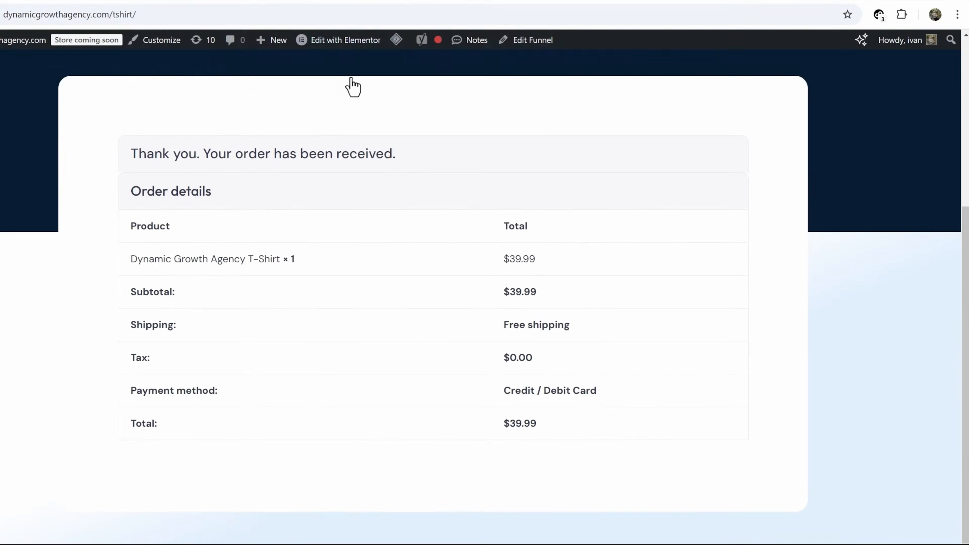
{"action": "left_click", "coordinate": [199, 314]}
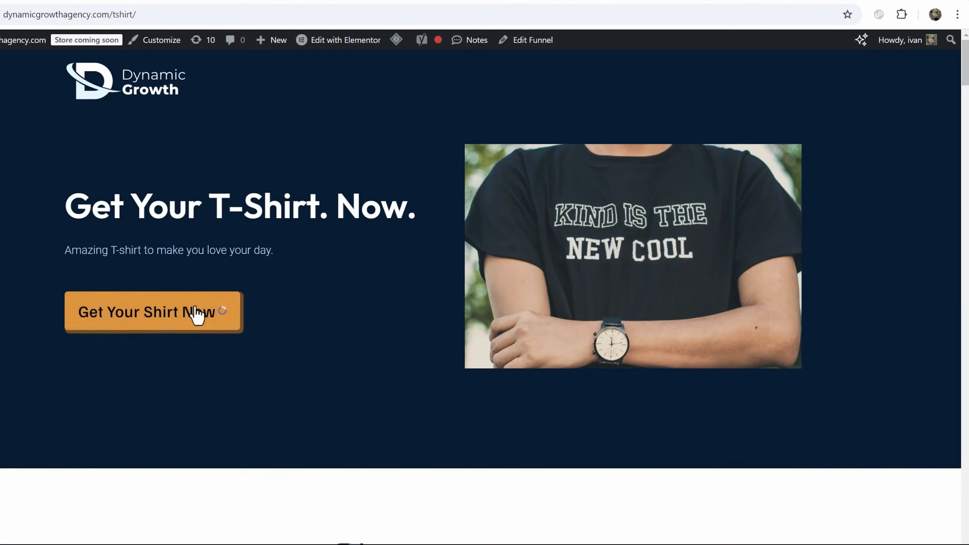
{"action": "scroll", "coordinate": [448, 271], "scroll_direction": "down", "scroll_amount": 6}
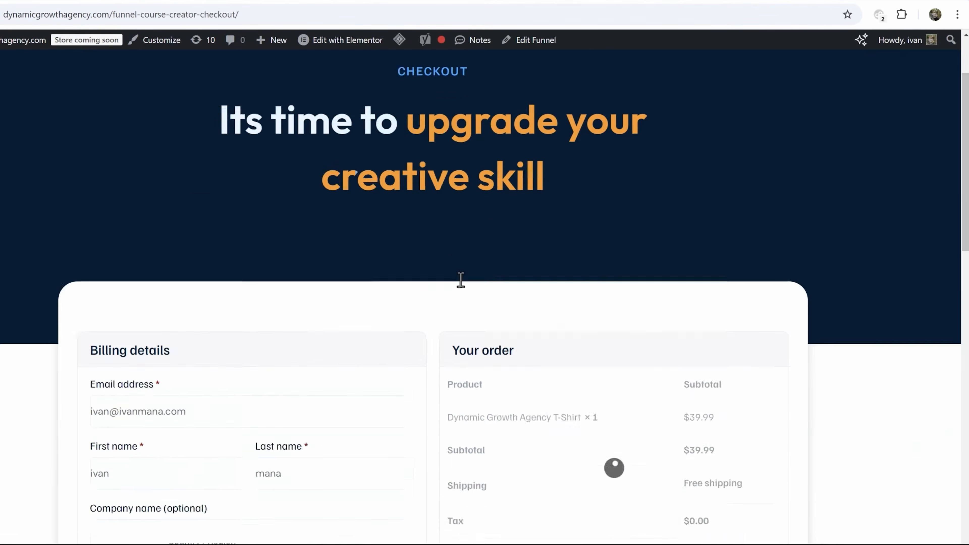
{"action": "left_click", "coordinate": [469, 512]}
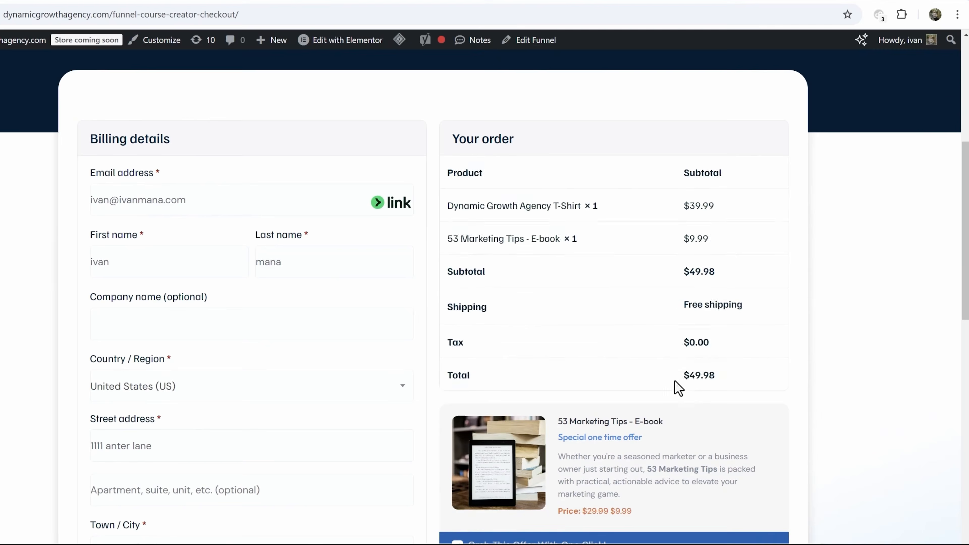
{"action": "scroll", "coordinate": [649, 393], "scroll_direction": "down", "scroll_amount": 8}
{"action": "left_click", "coordinate": [555, 492]}
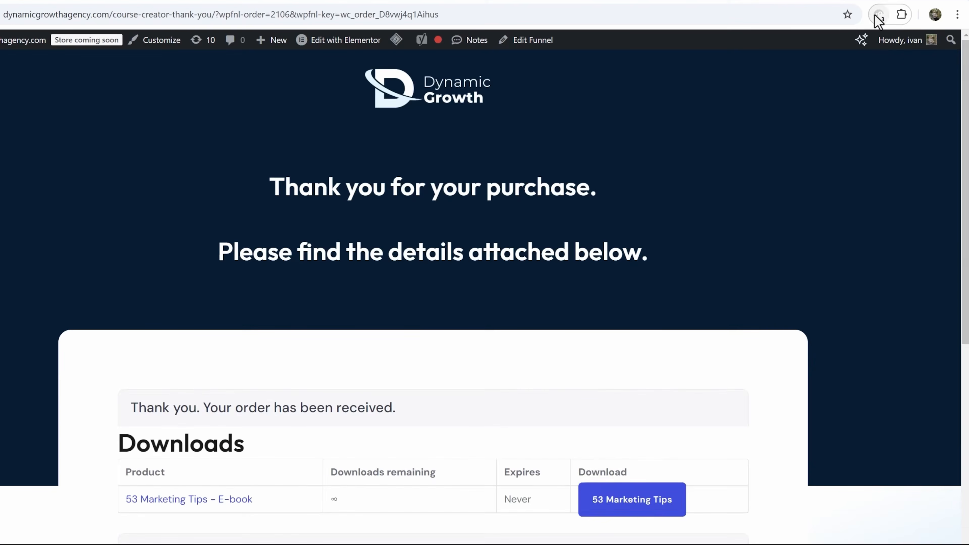
- Inspect CompletePayment's pixel code and verify value 49.98 in USD matches the order total
{"action": "left_click", "coordinate": [878, 15]}
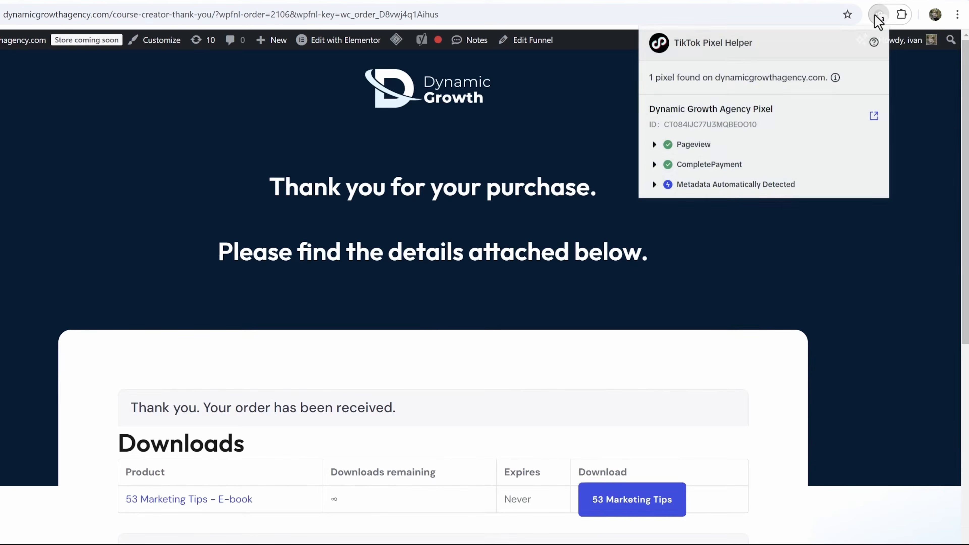
{"action": "left_click", "coordinate": [692, 168]}
{"action": "left_click", "coordinate": [707, 302]}
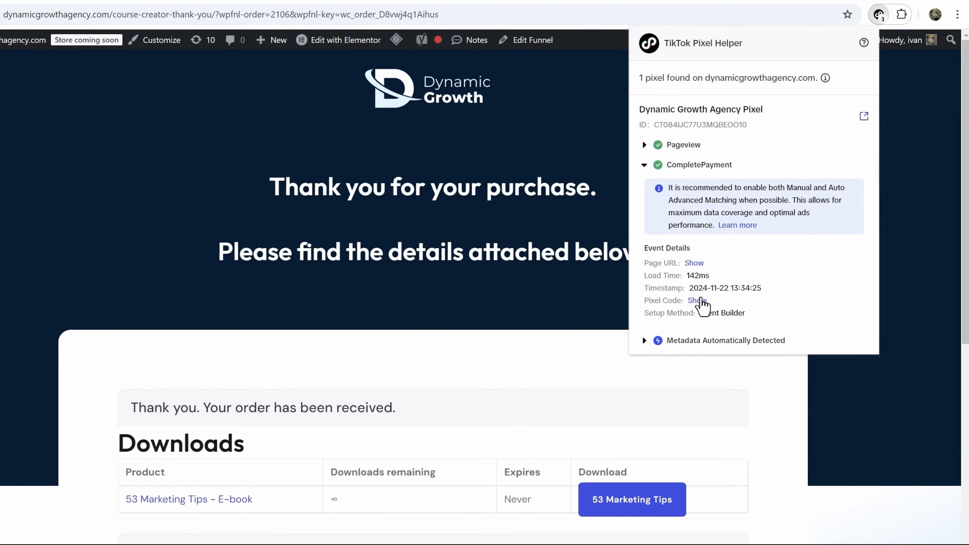
{"action": "scroll", "coordinate": [762, 356], "scroll_direction": "down", "scroll_amount": 2}
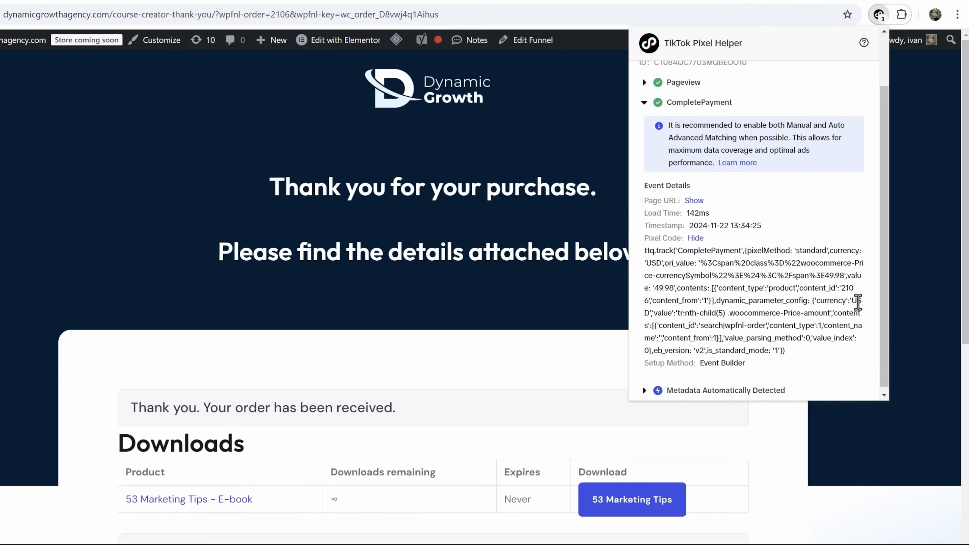
{"action": "double_click", "coordinate": [858, 302]}
{"action": "left_click_drag", "start_coordinate": [679, 287], "coordinate": [844, 275]}
{"action": "scroll", "coordinate": [443, 416], "scroll_direction": "down", "scroll_amount": 3}
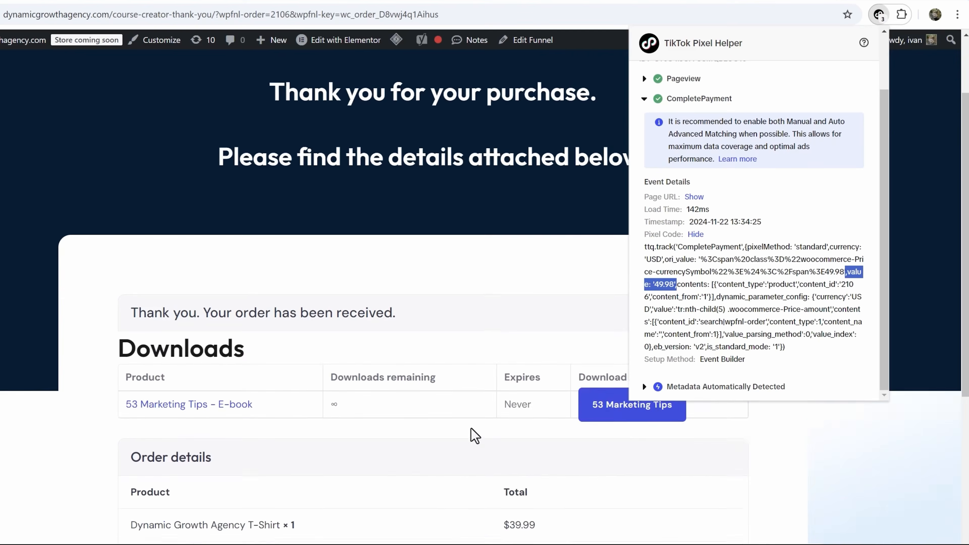
{"action": "scroll", "coordinate": [542, 458], "scroll_direction": "down", "scroll_amount": 5}
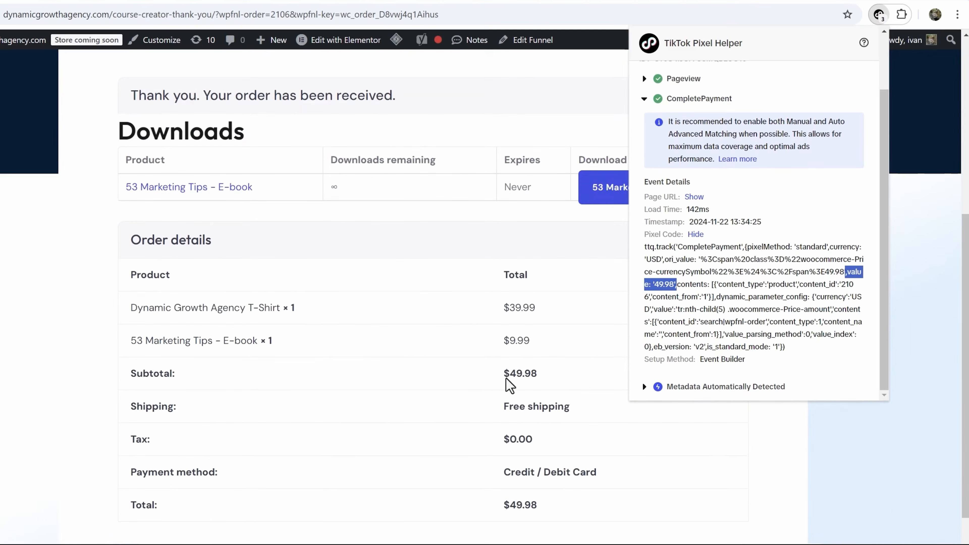
{"action": "scroll", "coordinate": [523, 405], "scroll_direction": "up", "scroll_amount": 10}
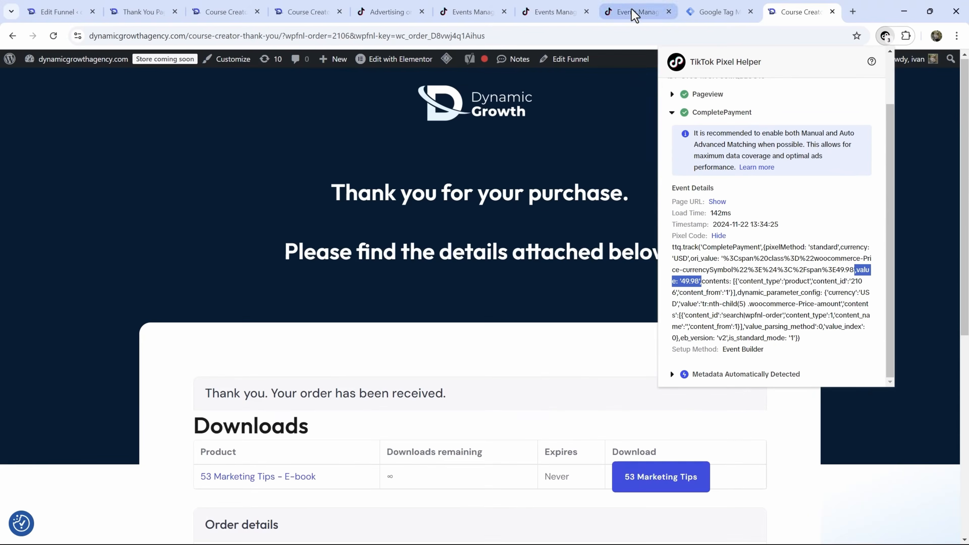
- Open the Dynamic Growth Agency Pixel overview and review Page View's data showing 12 events
{"action": "left_click", "coordinate": [638, 12]}
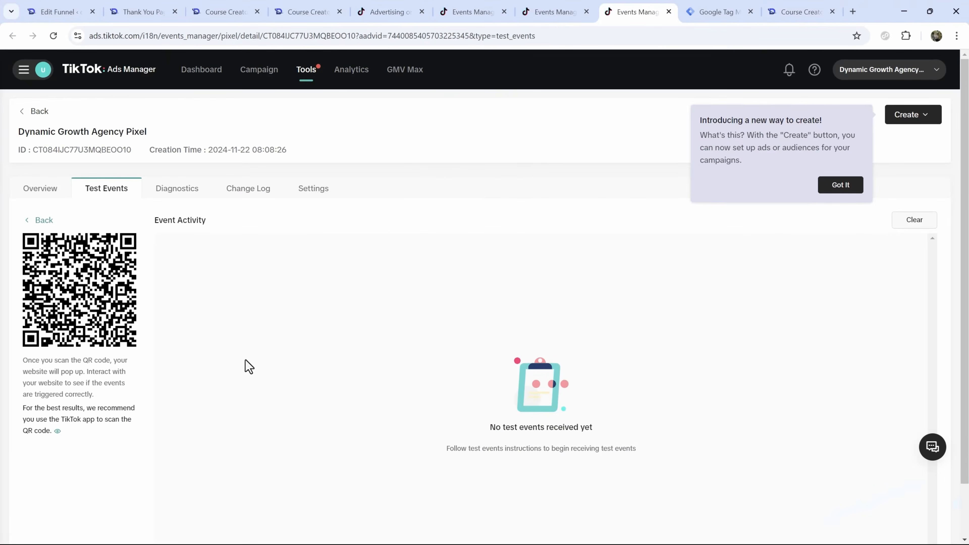
{"action": "scroll", "coordinate": [267, 431], "scroll_direction": "down", "scroll_amount": 3}
{"action": "scroll", "coordinate": [295, 485], "scroll_direction": "up", "scroll_amount": 2}
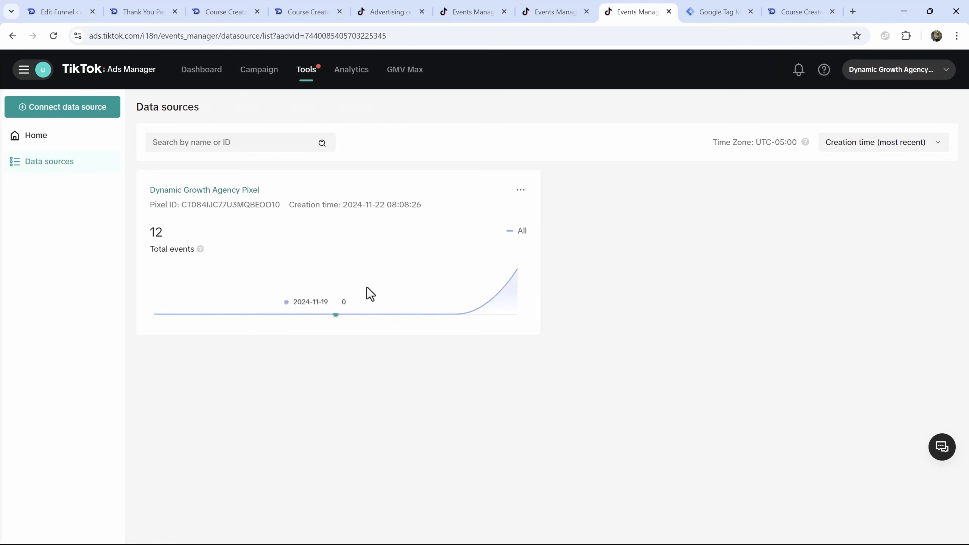
{"action": "left_click", "coordinate": [202, 190]}
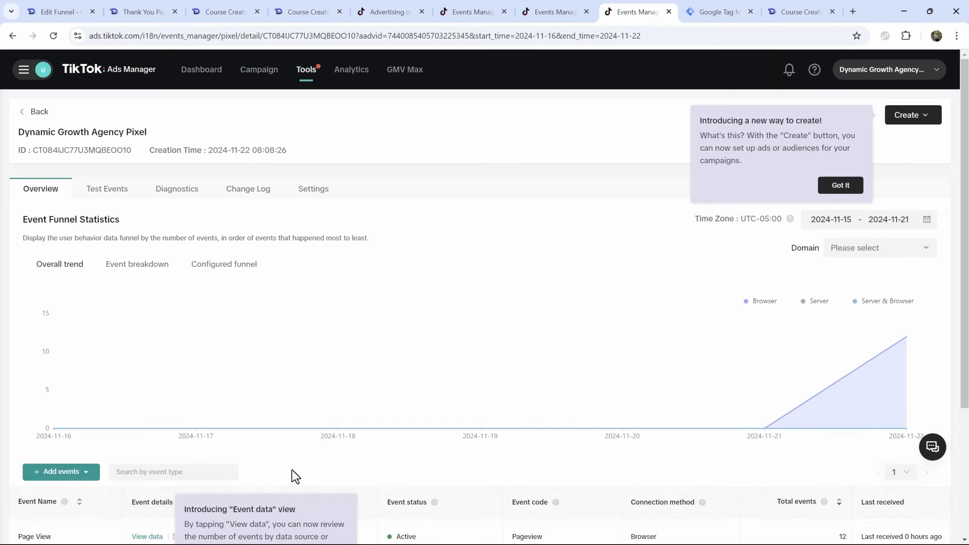
{"action": "scroll", "coordinate": [292, 475], "scroll_direction": "down", "scroll_amount": 3}
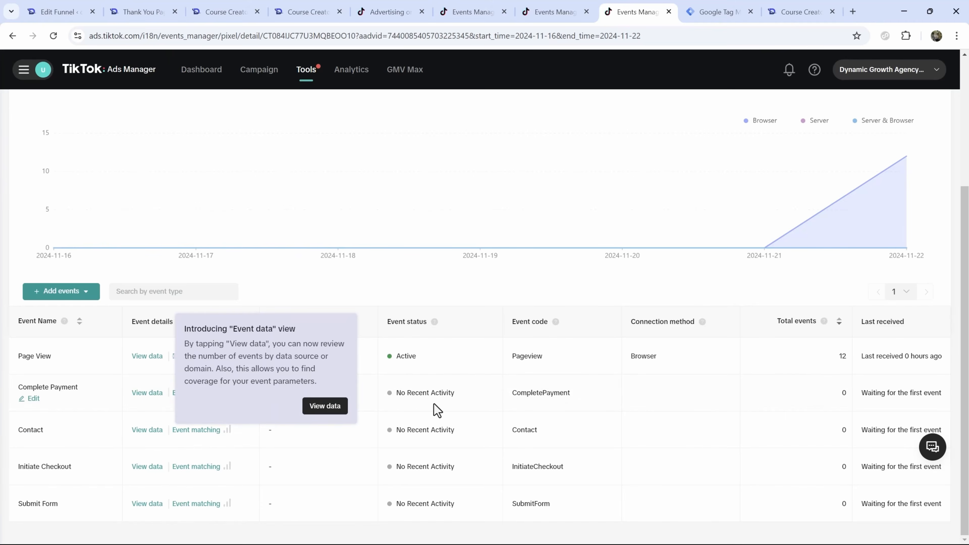
{"action": "left_click", "coordinate": [325, 405]}
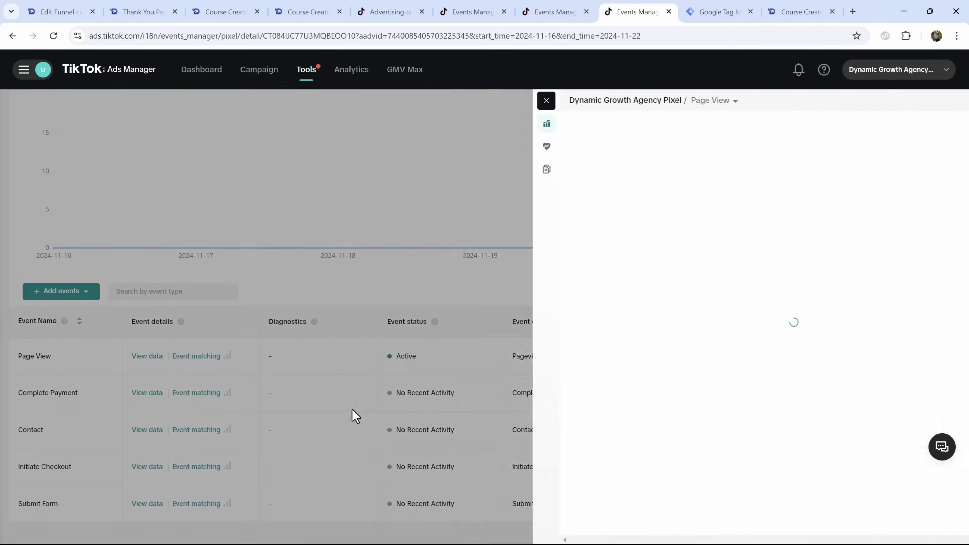
{"action": "left_click", "coordinate": [478, 101]}
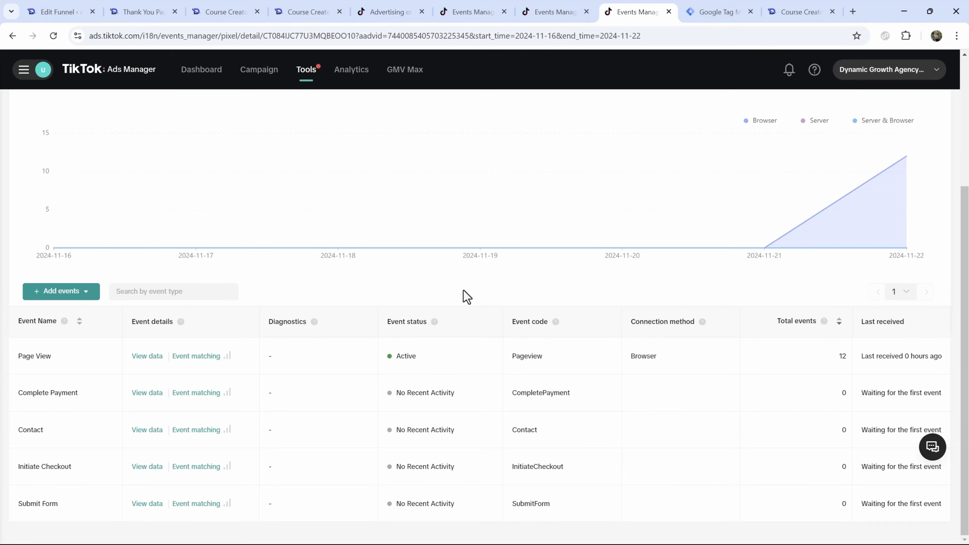
{"action": "scroll", "coordinate": [463, 291], "scroll_direction": "up", "scroll_amount": 5}
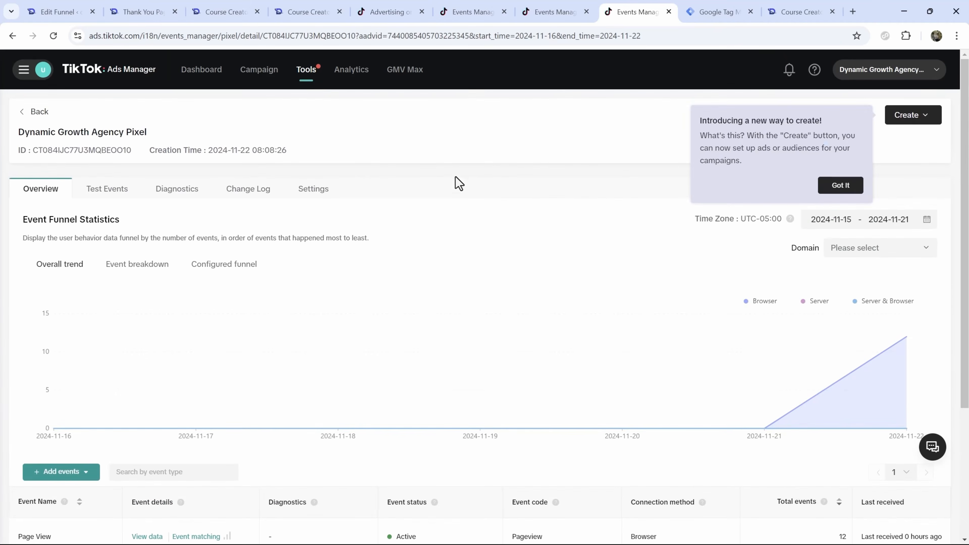
- Open Business Center in a new tab and close the unfinished Events Manager setup page
{"action": "left_click", "coordinate": [374, 6]}
{"action": "left_click", "coordinate": [36, 76]}
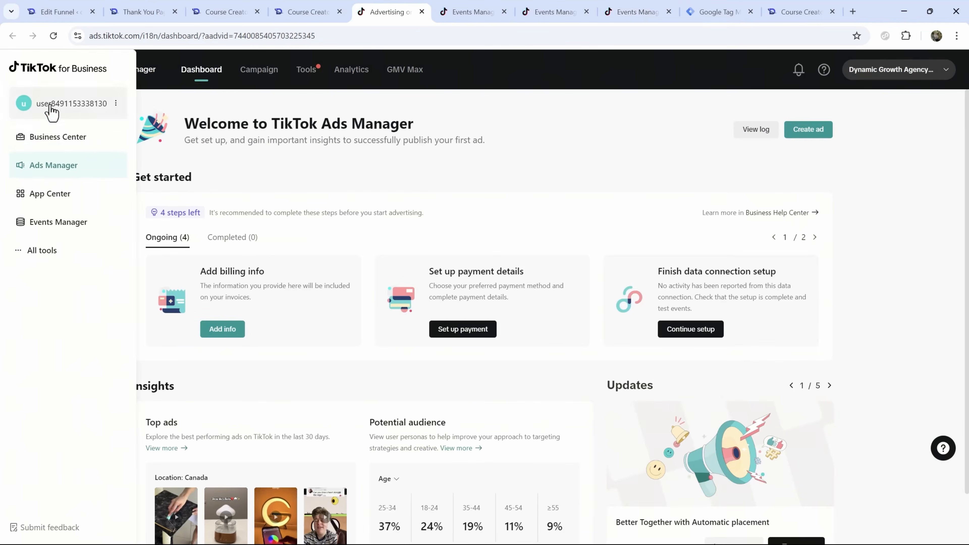
{"action": "left_click", "coordinate": [76, 139]}
{"action": "left_click", "coordinate": [591, 9]}
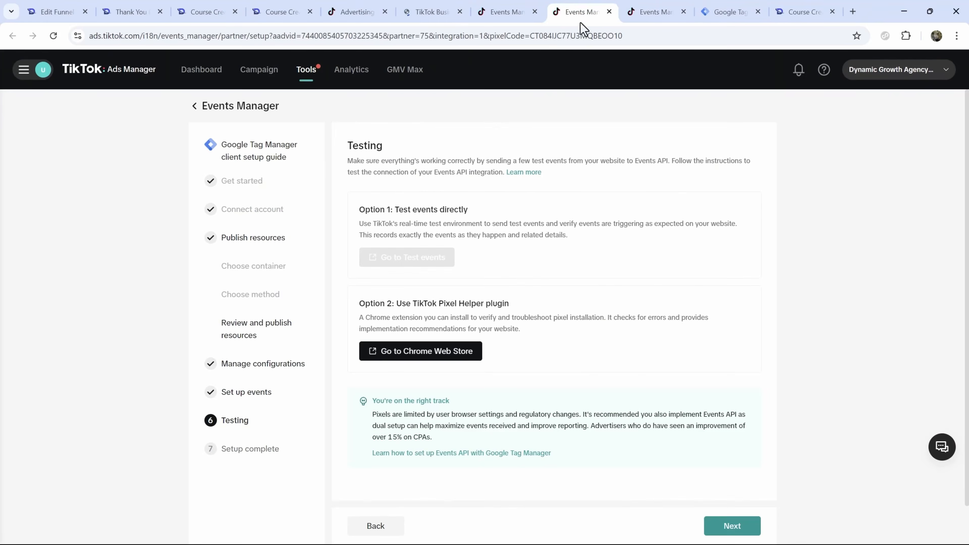
{"action": "left_click", "coordinate": [609, 12]}
{"action": "left_click", "coordinate": [535, 110]}
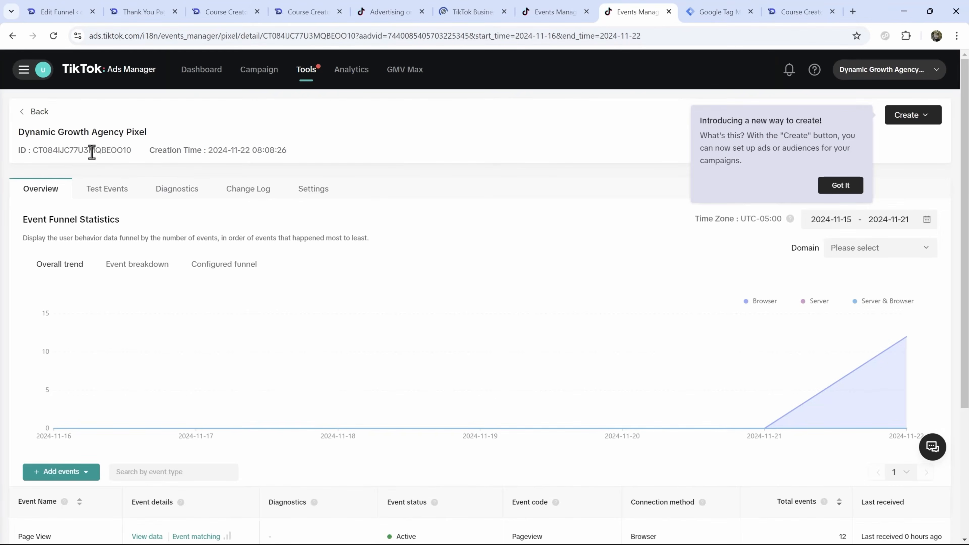
- Copy the pixel ID and enter the Dynamic Growth Agency business center
{"action": "double_click", "coordinate": [91, 150]}
{"action": "right_click", "coordinate": [92, 150]}
{"action": "left_click", "coordinate": [115, 167]}
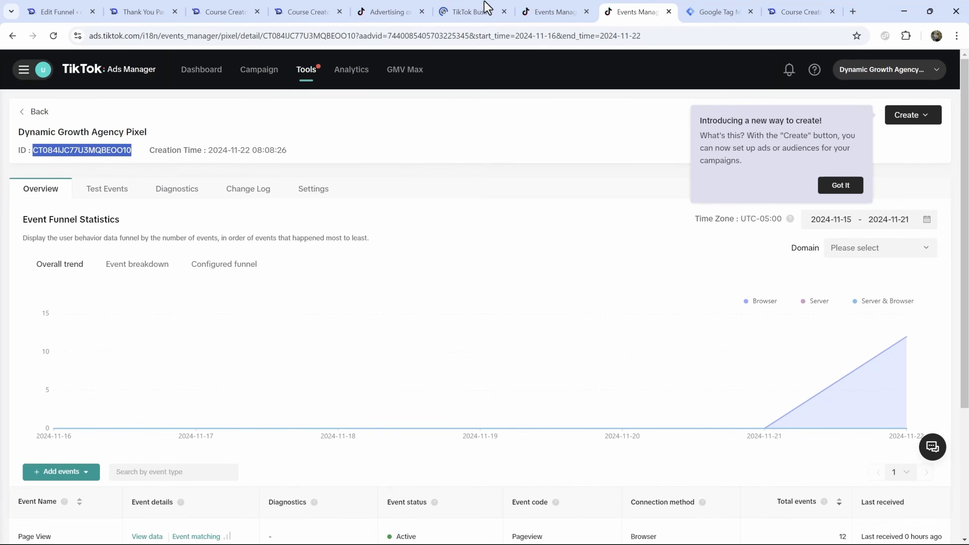
{"action": "left_click", "coordinate": [471, 12]}
{"action": "left_click", "coordinate": [309, 203]}
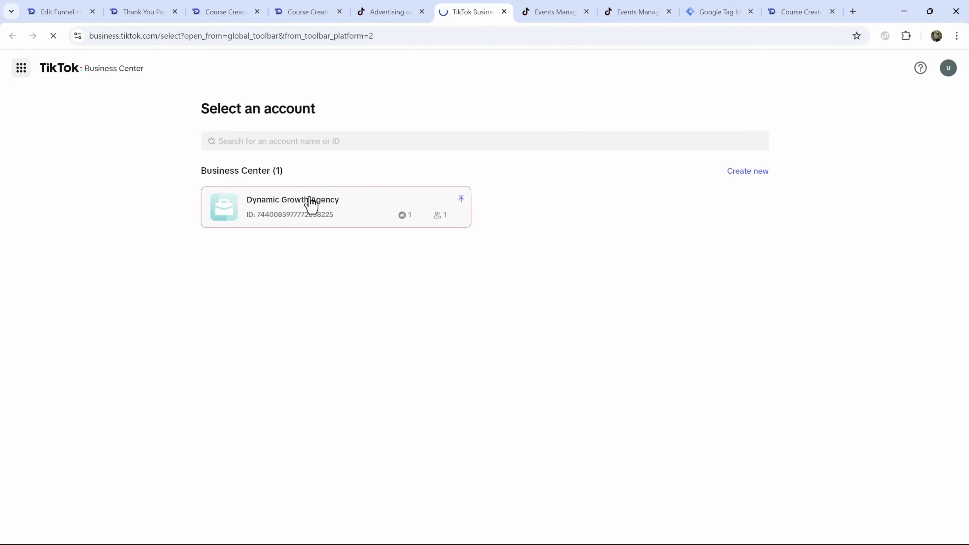
- Close the redundant Events Manager, thank-you, landing and checkout tabs, returning to Business Center
{"action": "left_click", "coordinate": [553, 7]}
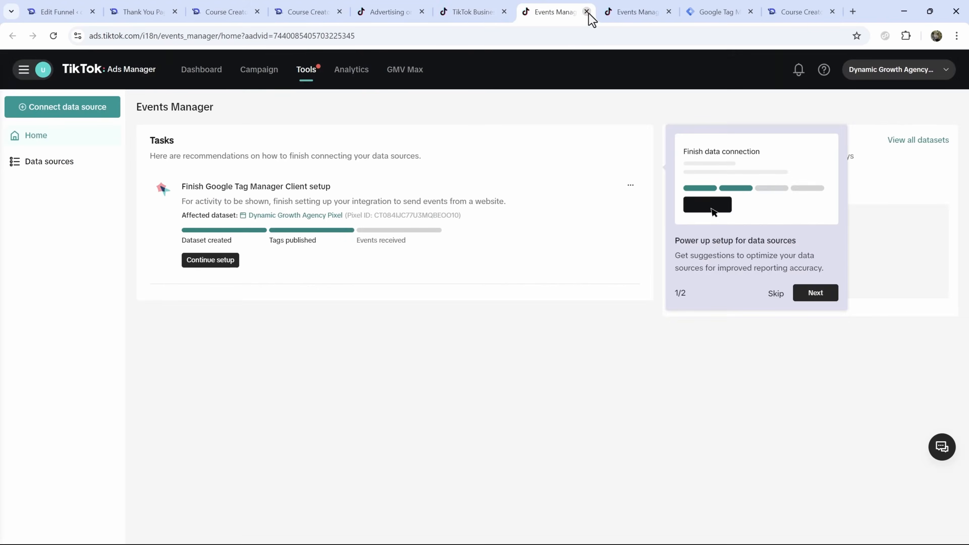
{"action": "left_click", "coordinate": [587, 11]}
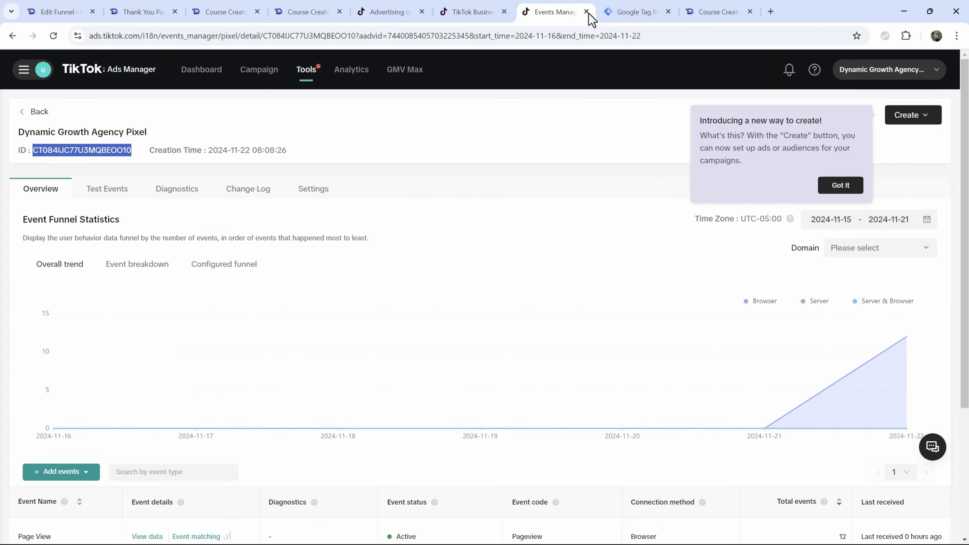
{"action": "left_click", "coordinate": [710, 10]}
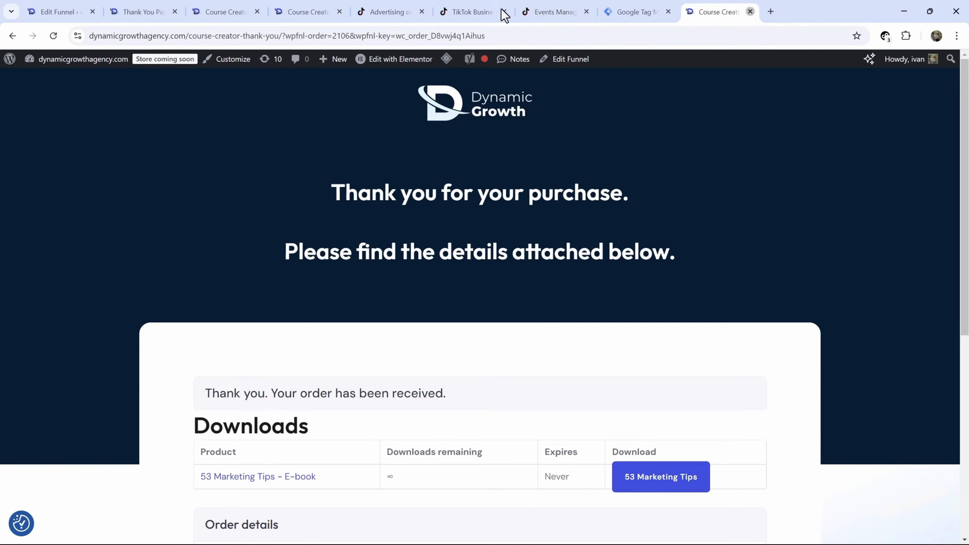
{"action": "key", "text": "ctrl+w"}
{"action": "left_click", "coordinate": [522, 8]}
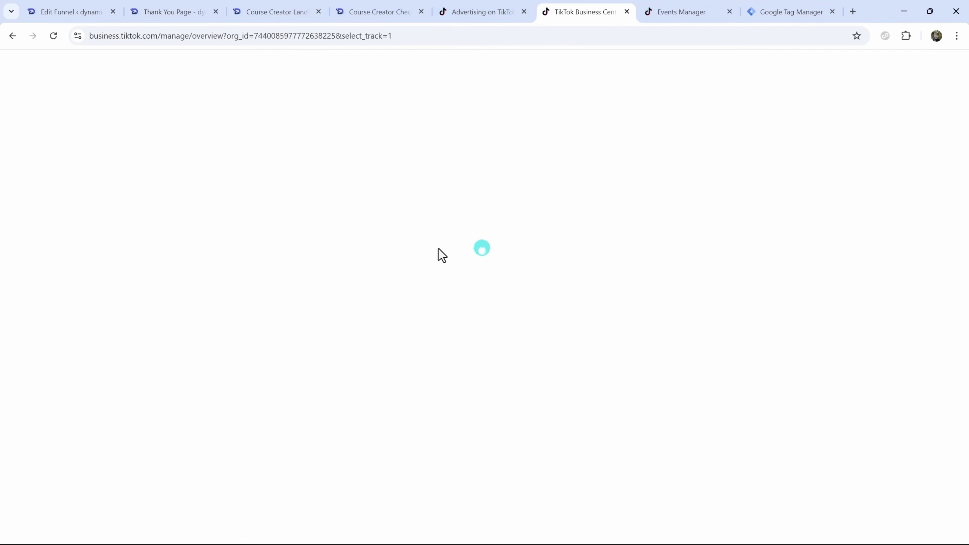
{"action": "left_click", "coordinate": [171, 7]}
{"action": "left_click", "coordinate": [215, 12]}
{"action": "left_click", "coordinate": [215, 12]}
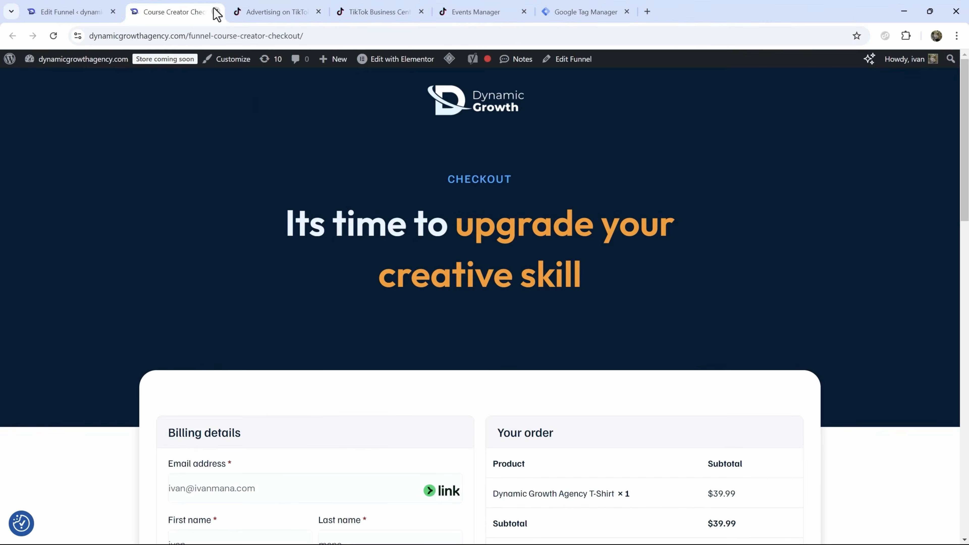
{"action": "left_click", "coordinate": [216, 12]}
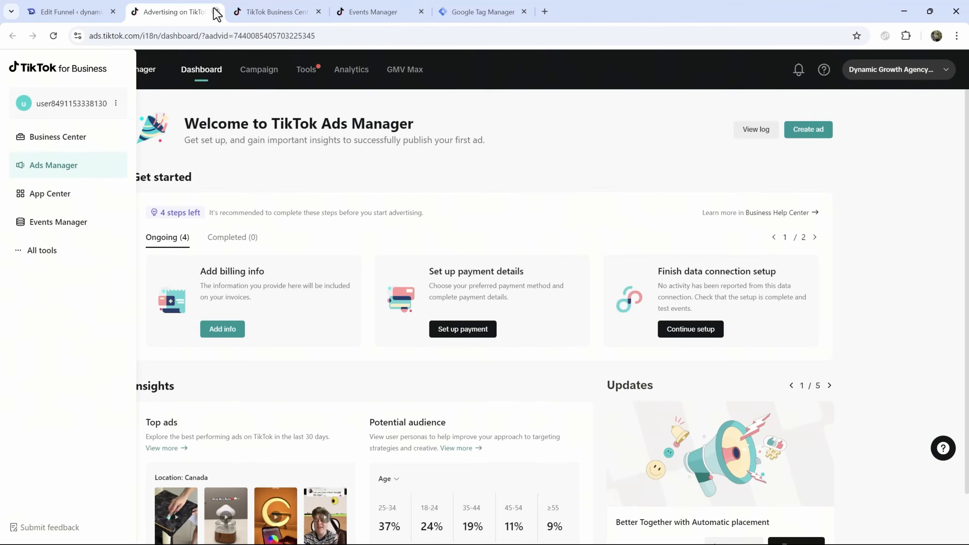
{"action": "left_click", "coordinate": [397, 9]}
{"action": "left_click", "coordinate": [310, 9]}
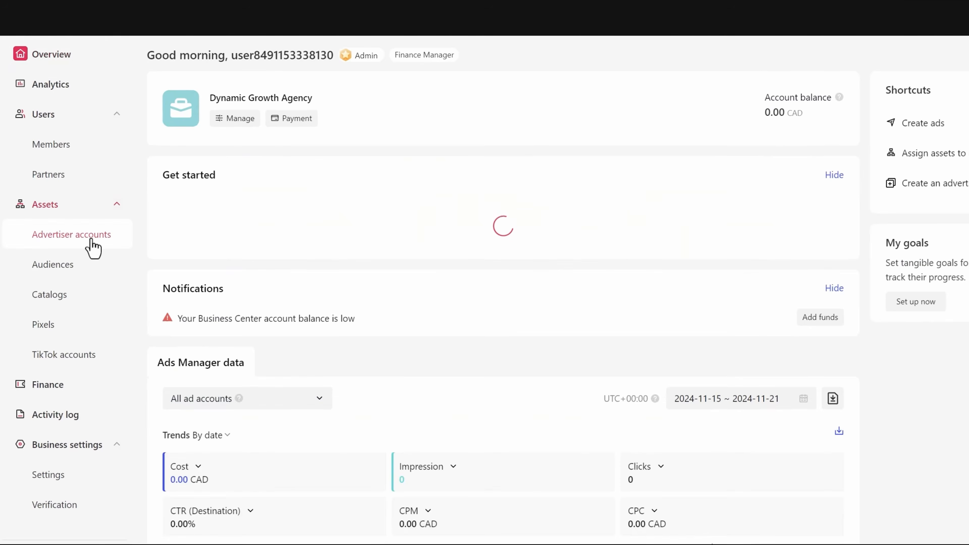
- Add the Dynamic Growth Agency Pixel to Business Center using the copied pixel ID
{"action": "left_click", "coordinate": [92, 241]}
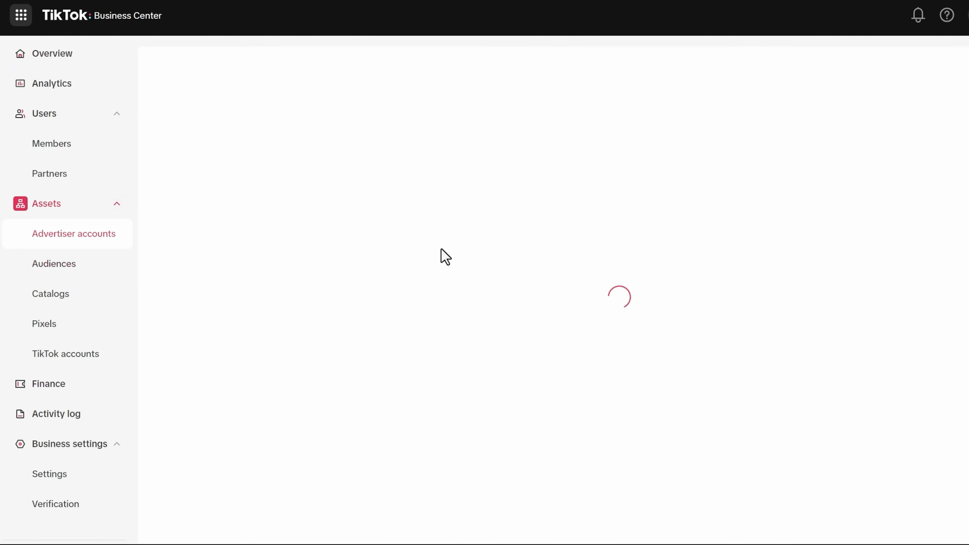
{"action": "left_click", "coordinate": [56, 325]}
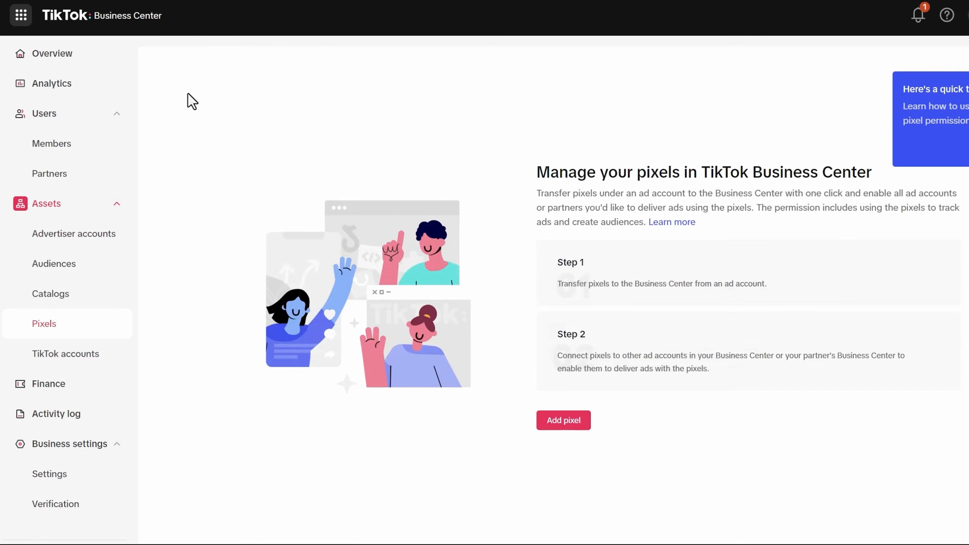
{"action": "left_click", "coordinate": [579, 423]}
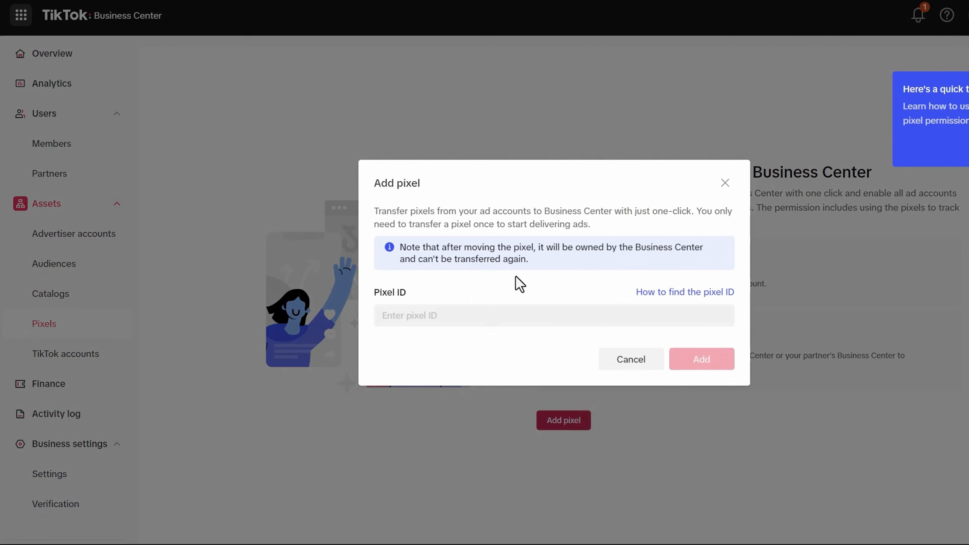
{"action": "left_click", "coordinate": [426, 314]}
{"action": "type", "text": "CT084IJC77U3MQBEOO10"}
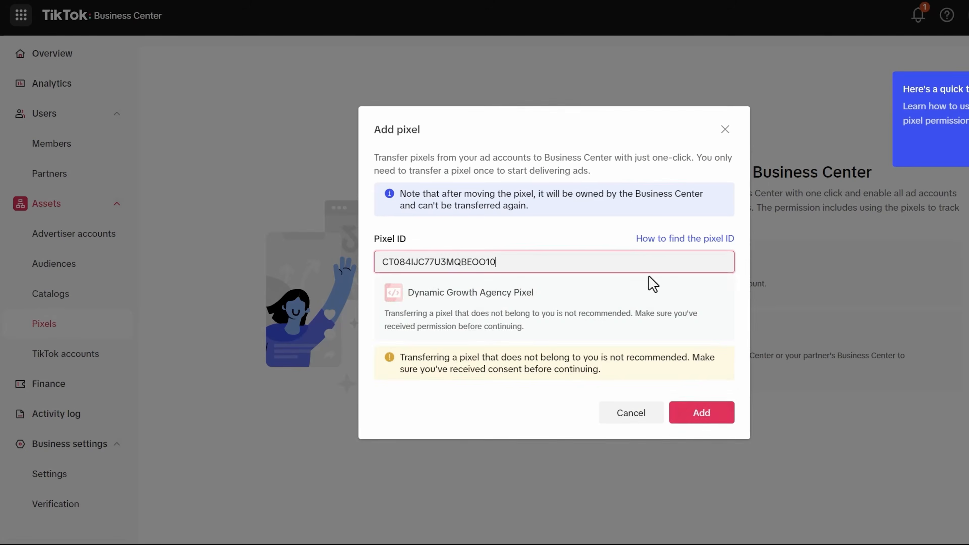
{"action": "left_click", "coordinate": [698, 414]}
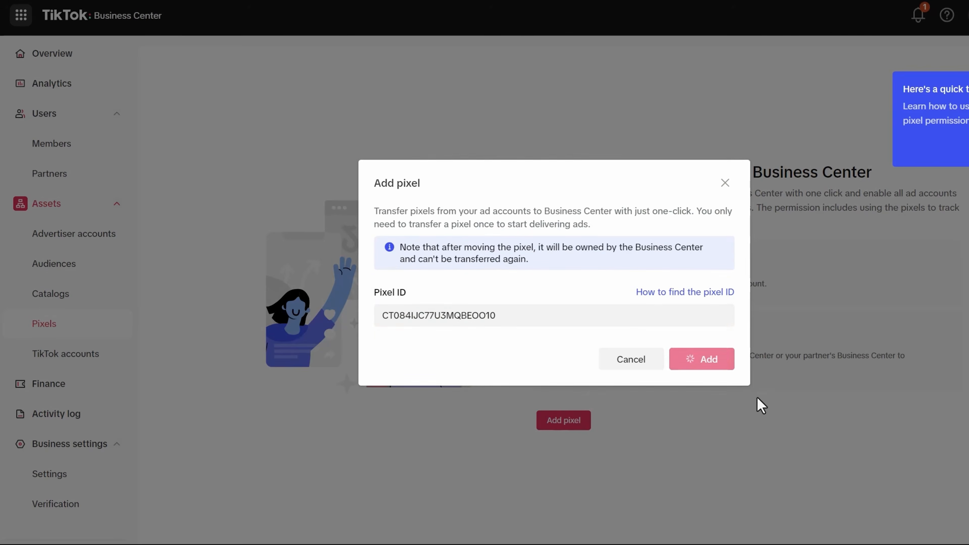
{"action": "left_click", "coordinate": [703, 420]}
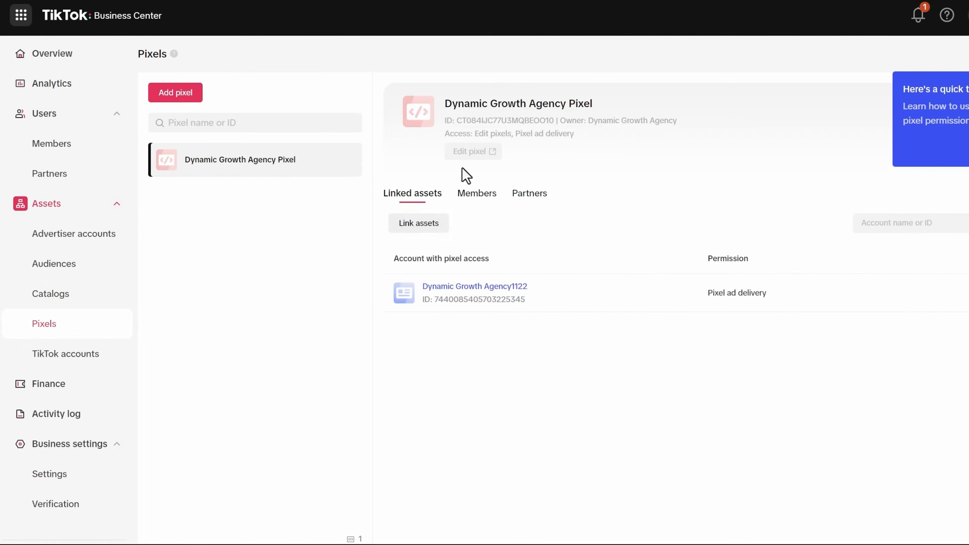
- Assign the account's member to the pixel with Edit pixels permission, then return to Ads Manager
{"action": "left_click", "coordinate": [480, 202]}
{"action": "left_click", "coordinate": [521, 202]}
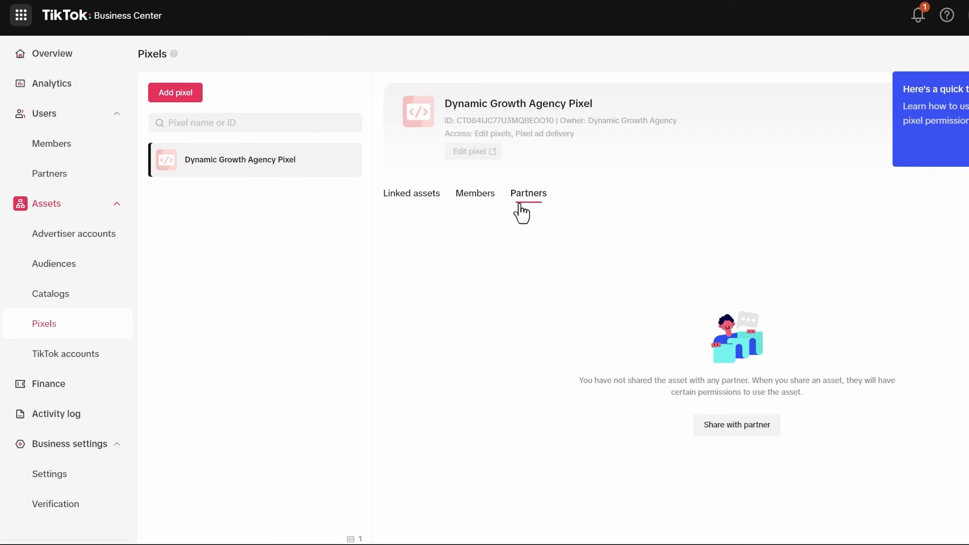
{"action": "left_click", "coordinate": [481, 202]}
{"action": "left_click", "coordinate": [718, 426]}
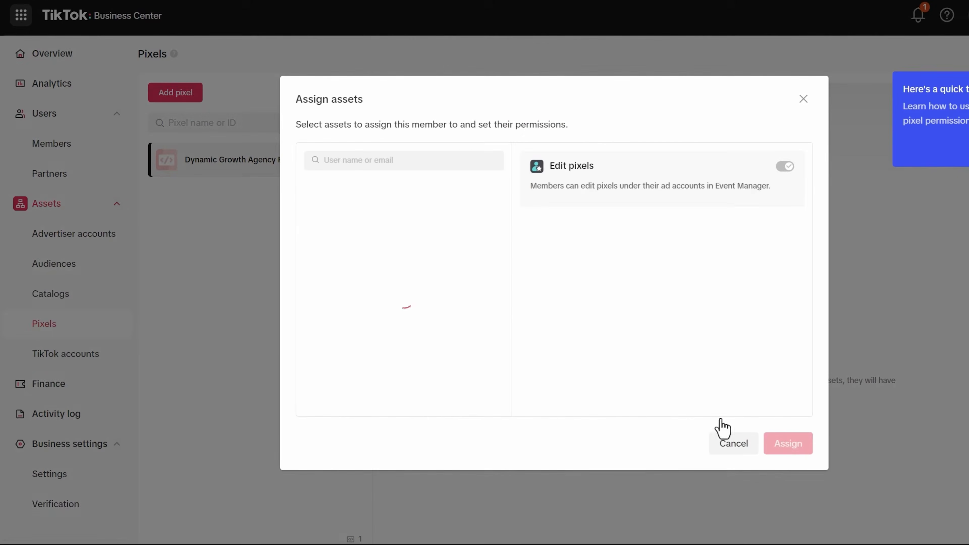
{"action": "left_click", "coordinate": [309, 219]}
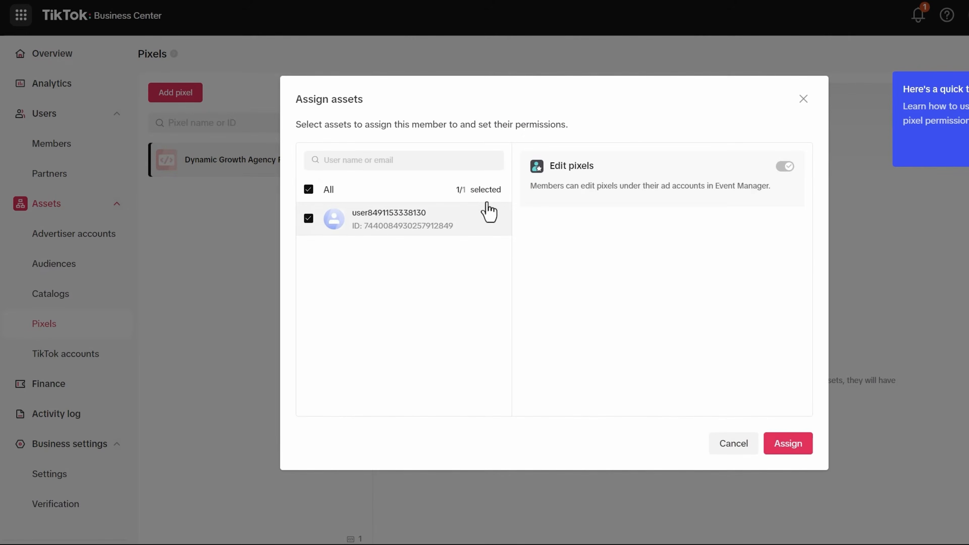
{"action": "left_click", "coordinate": [779, 449]}
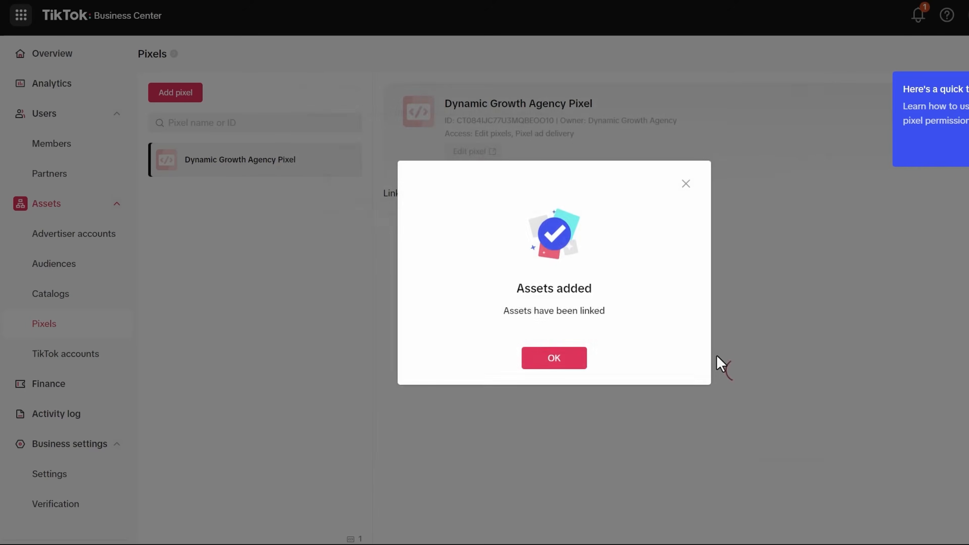
{"action": "left_click", "coordinate": [553, 360]}
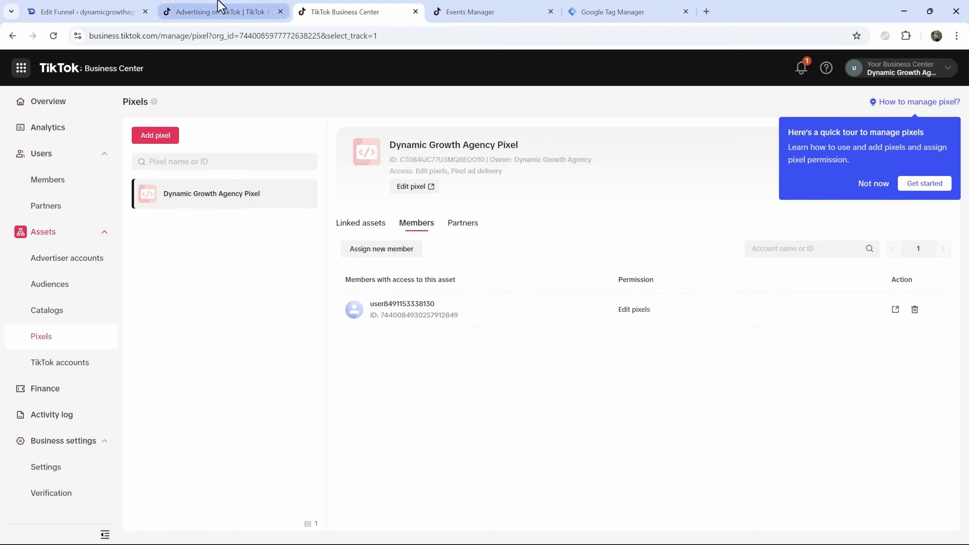
{"action": "left_click", "coordinate": [475, 6]}
- Return to the Ads Manager tab and open the empty Campaign list
{"action": "left_click", "coordinate": [250, 9]}
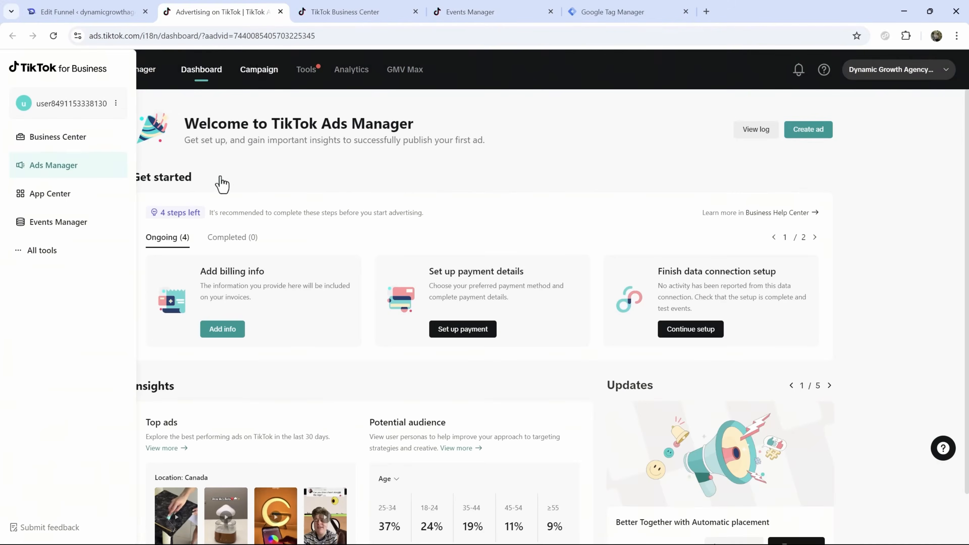
{"action": "left_click", "coordinate": [326, 170]}
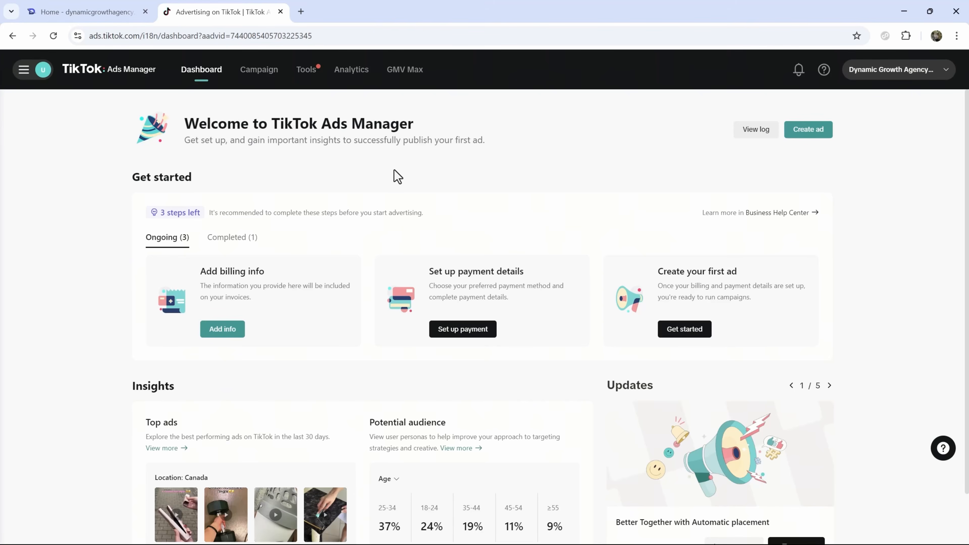
{"action": "left_click", "coordinate": [270, 82]}
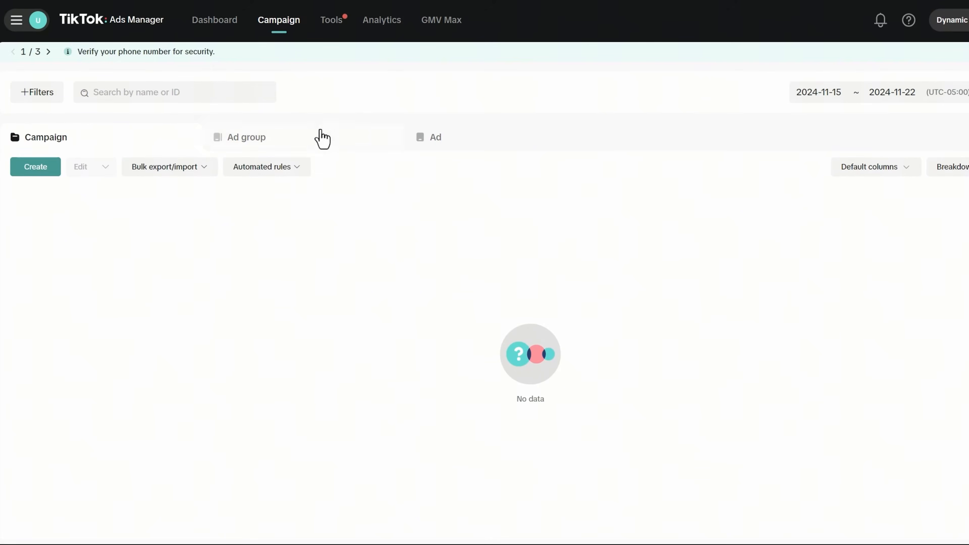
- Create a new campaign with the Website conversions objective and Smart+ campaign switched off
{"action": "left_click", "coordinate": [36, 168]}
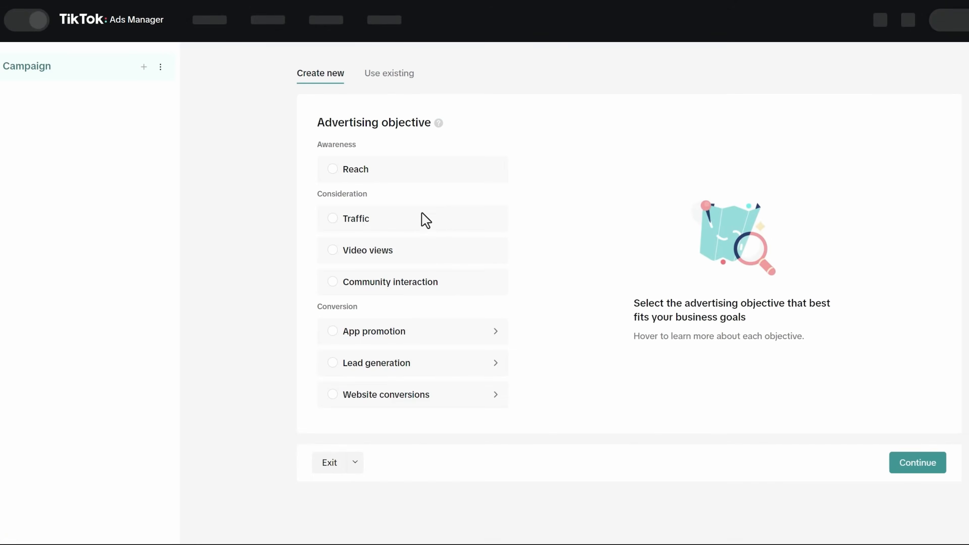
{"action": "mouse_move", "coordinate": [352, 398]}
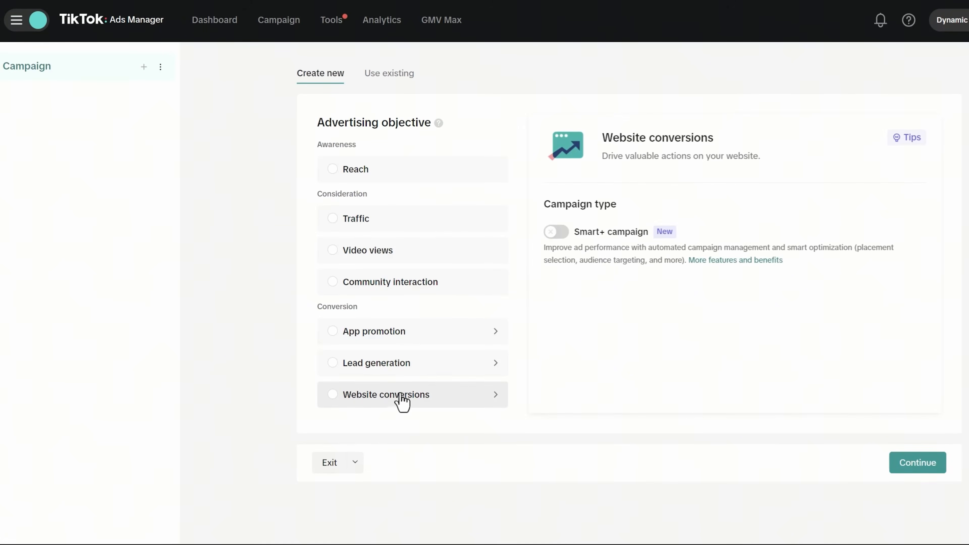
{"action": "left_click", "coordinate": [389, 394]}
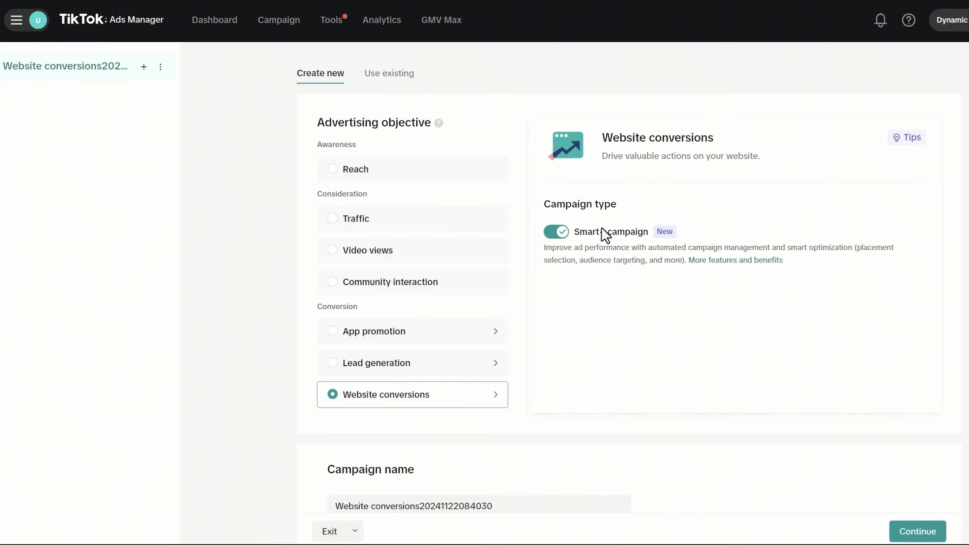
{"action": "left_click", "coordinate": [565, 232]}
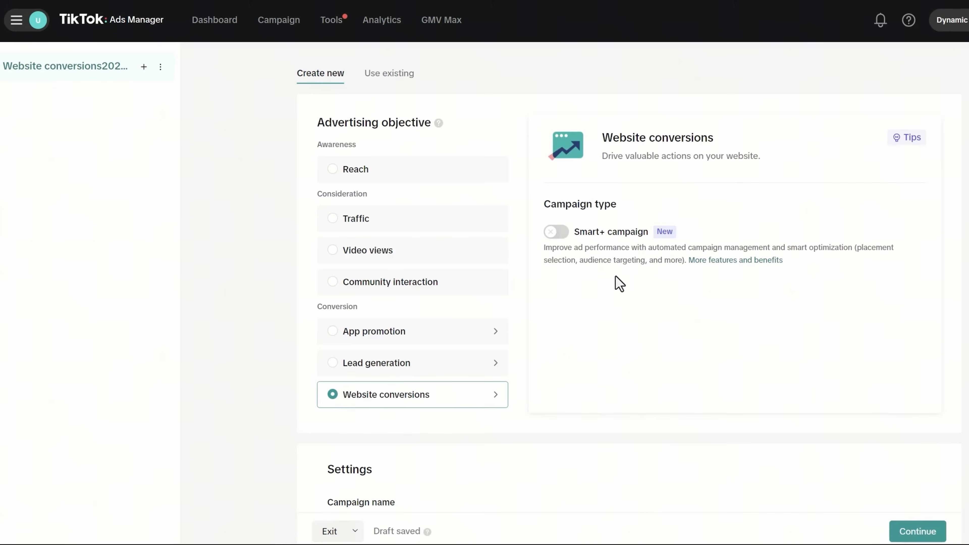
{"action": "left_click_drag", "start_coordinate": [592, 232], "coordinate": [650, 232]}
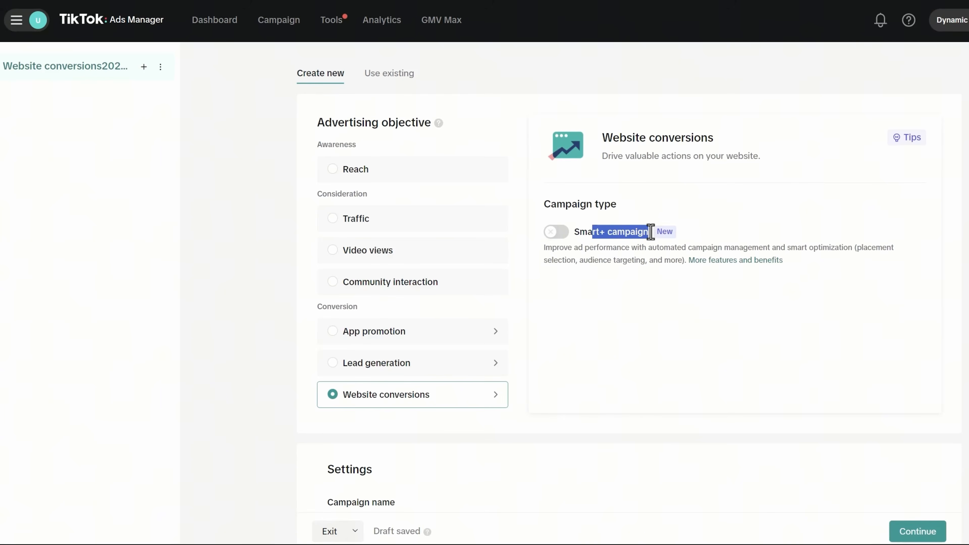
{"action": "scroll", "coordinate": [641, 288], "scroll_direction": "down", "scroll_amount": 6}
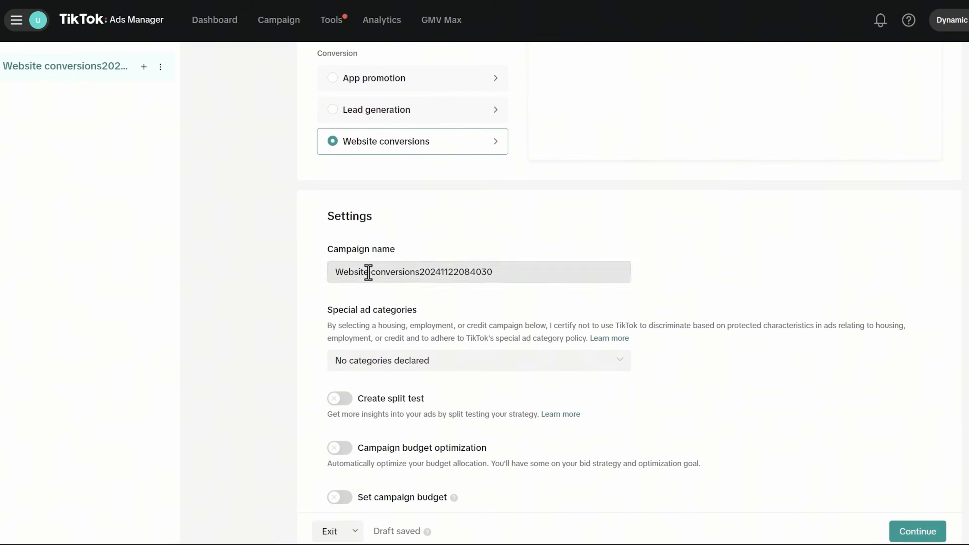
- Rename the campaign to 'Cold - Conversions'
{"action": "triple_click", "coordinate": [367, 272]}
{"action": "type", "text": "Cold"}
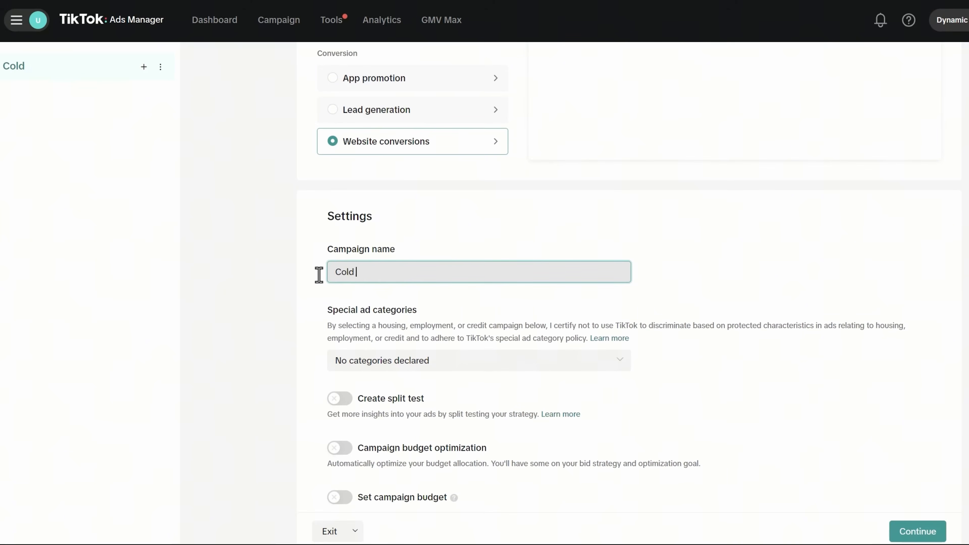
{"action": "type", "text": " - Conversio"}
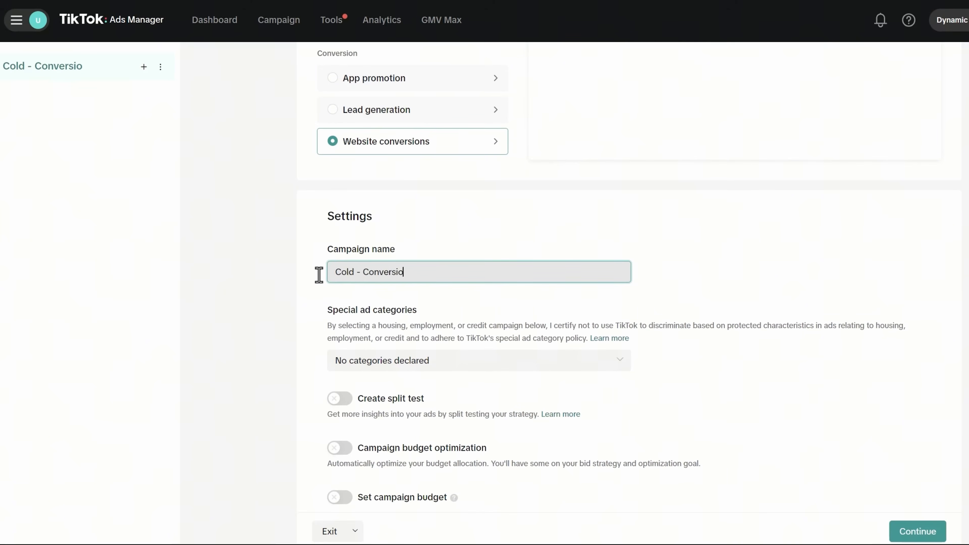
{"action": "type", "text": "ns"}
{"action": "scroll", "coordinate": [383, 303], "scroll_direction": "down", "scroll_amount": 1}
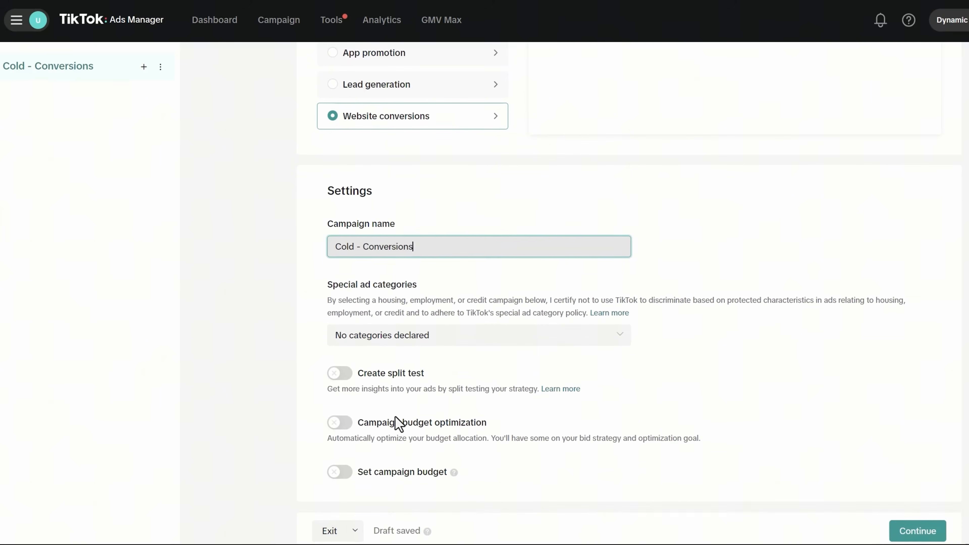
- Enable campaign budget optimization with a 100.00 CAD daily budget and continue
{"action": "left_click", "coordinate": [334, 427]}
{"action": "scroll", "coordinate": [517, 383], "scroll_direction": "down", "scroll_amount": 2}
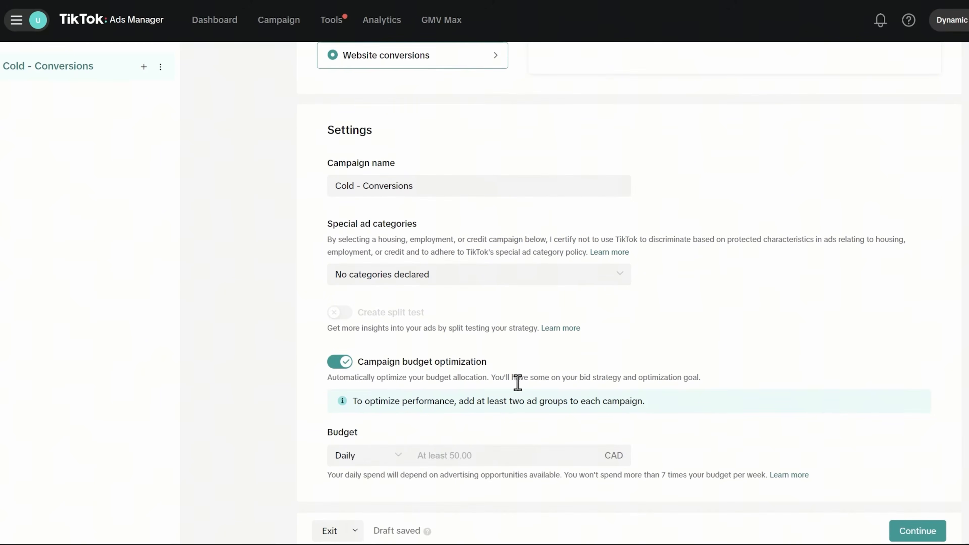
{"action": "left_click", "coordinate": [495, 451]}
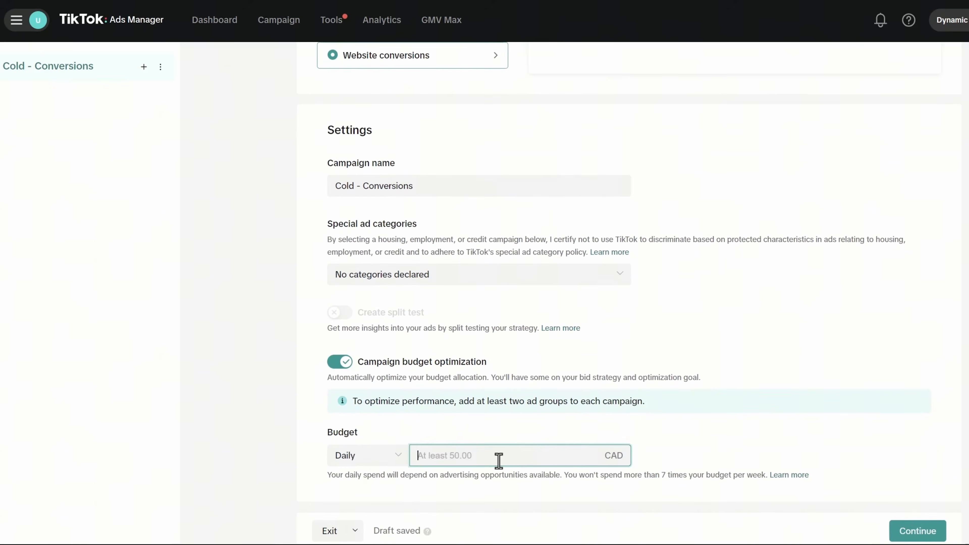
{"action": "type", "text": "100.00"}
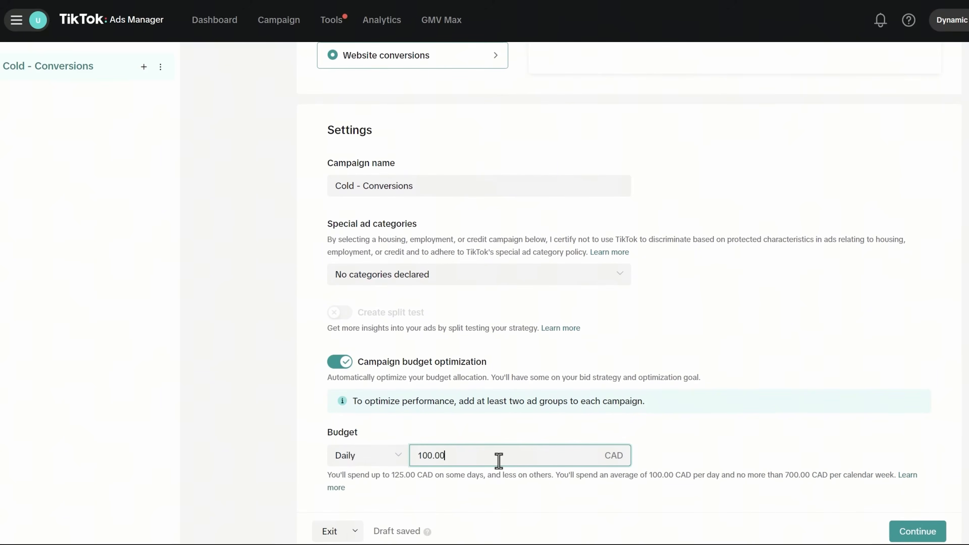
{"action": "scroll", "coordinate": [530, 381], "scroll_direction": "down", "scroll_amount": 1}
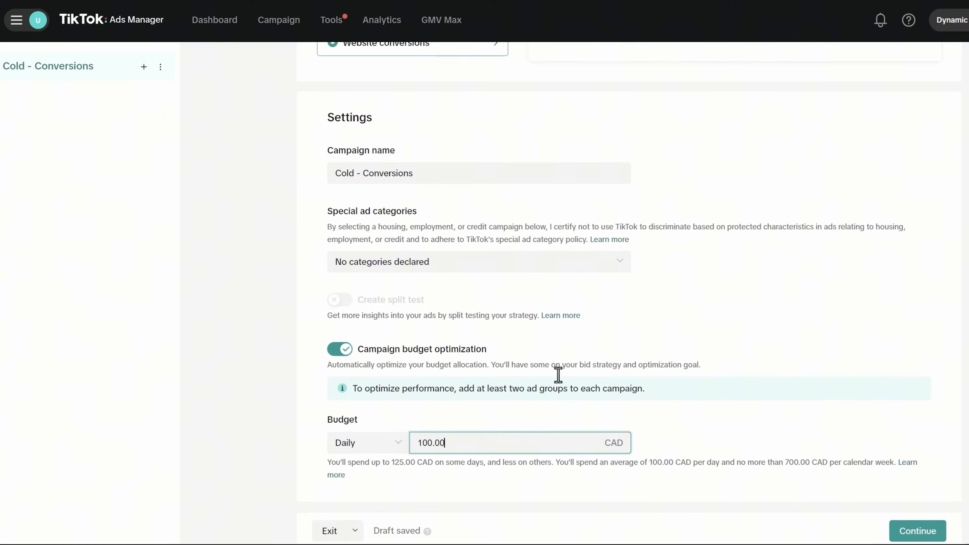
{"action": "left_click", "coordinate": [829, 369]}
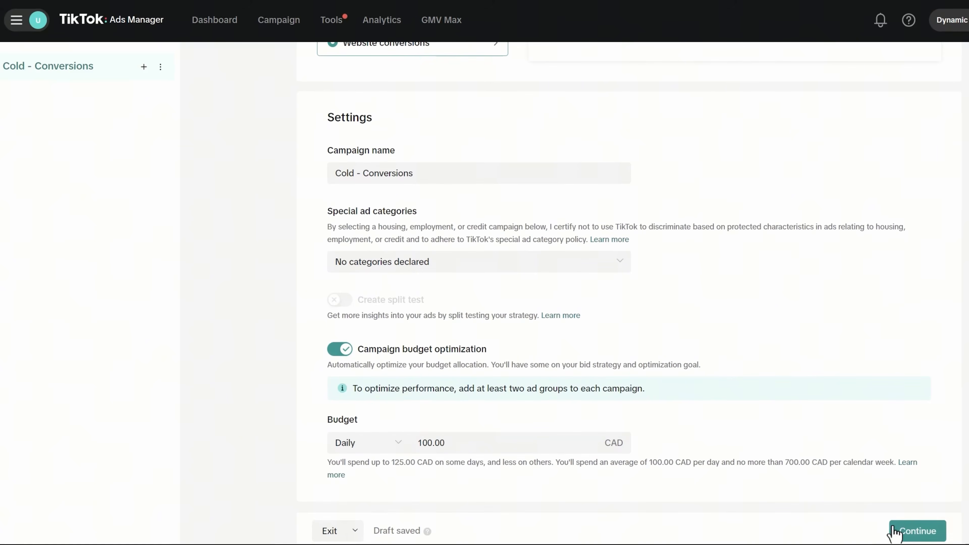
{"action": "left_click", "coordinate": [930, 536]}
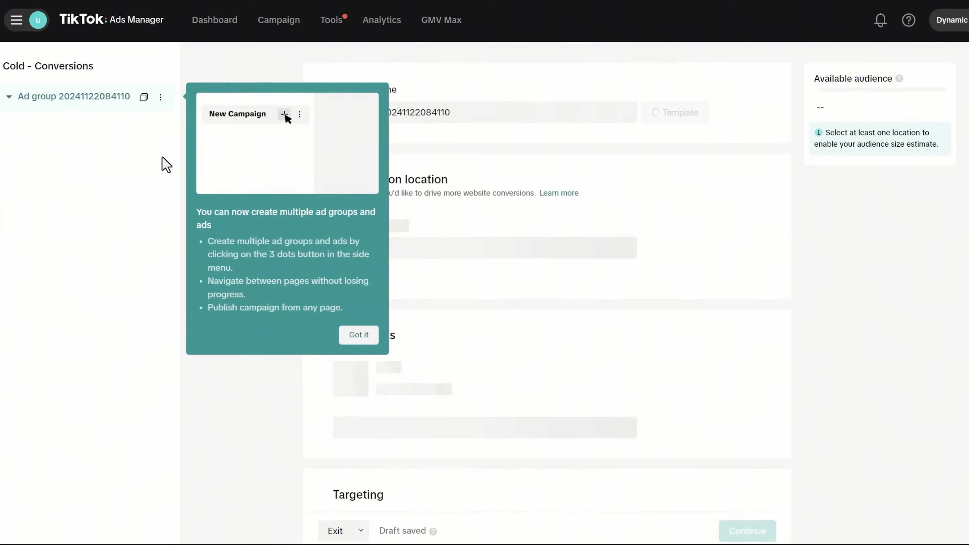
- Dismiss the multiple ad groups tip and set the optimization event to Complete Payment
{"action": "left_click", "coordinate": [361, 339]}
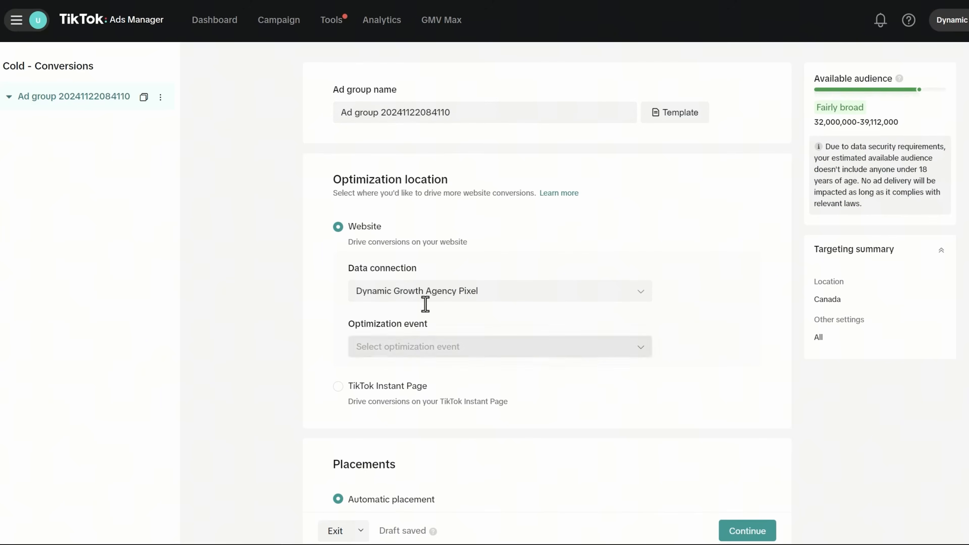
{"action": "left_click", "coordinate": [415, 340]}
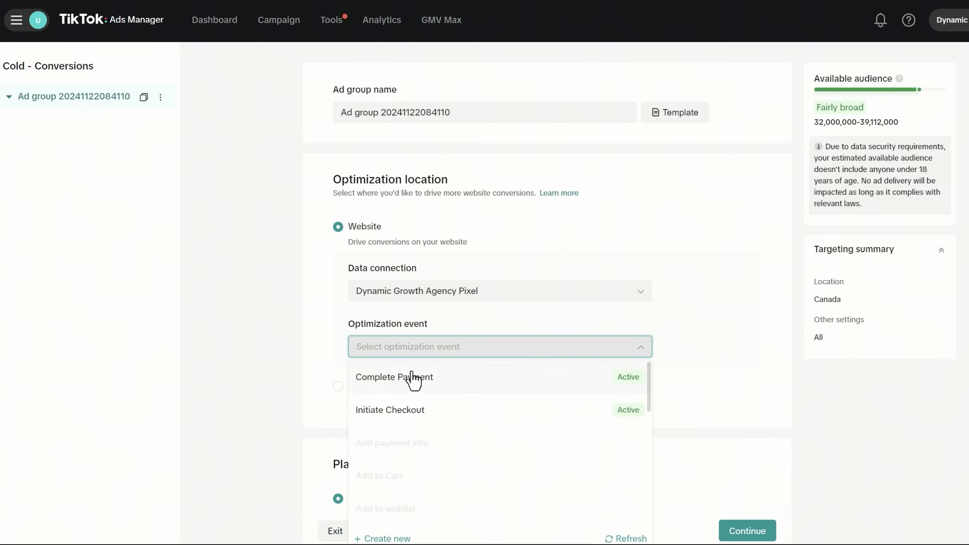
{"action": "left_click", "coordinate": [415, 378]}
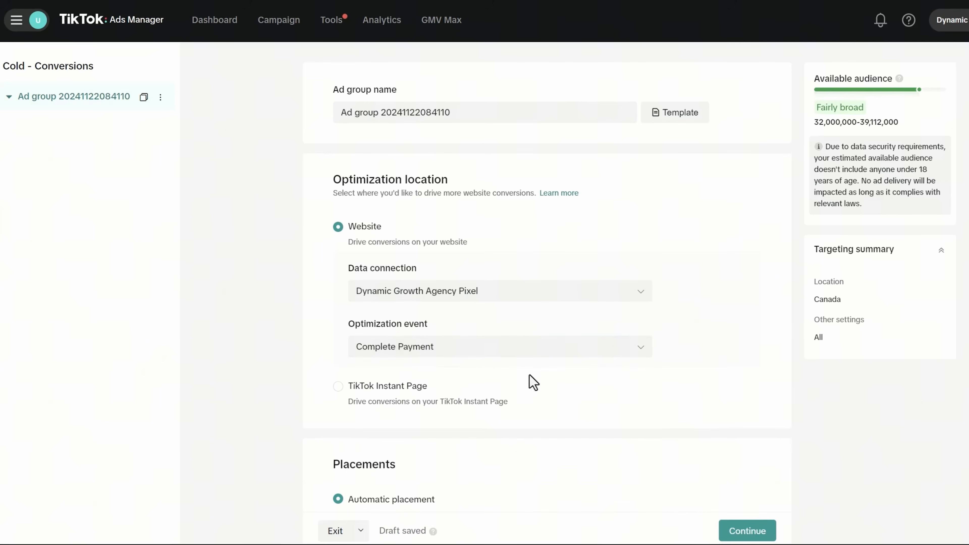
{"action": "scroll", "coordinate": [528, 380], "scroll_direction": "down", "scroll_amount": 4}
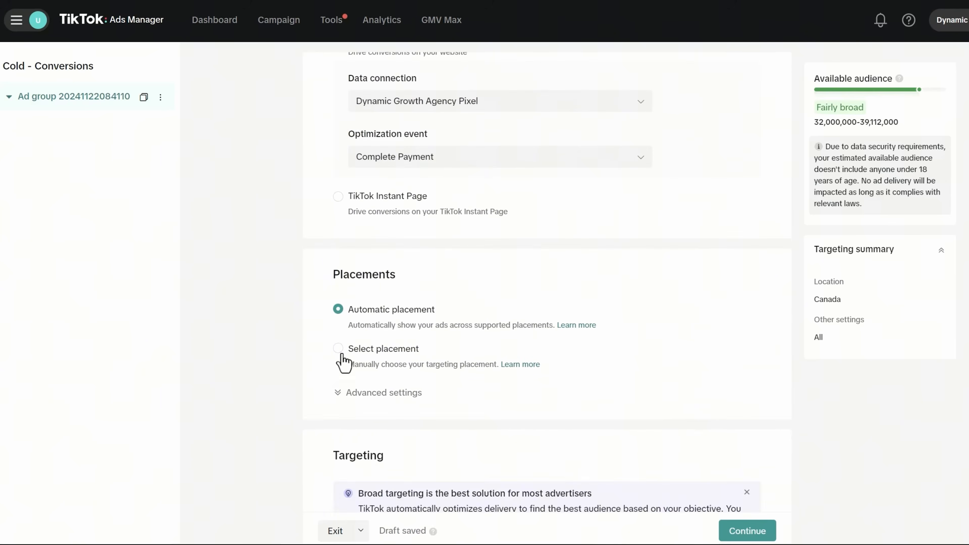
- Switch to manual placements, excluding Global App Bundle and Pangle to keep TikTok only
{"action": "left_click", "coordinate": [338, 349]}
{"action": "scroll", "coordinate": [419, 409], "scroll_direction": "down", "scroll_amount": 2}
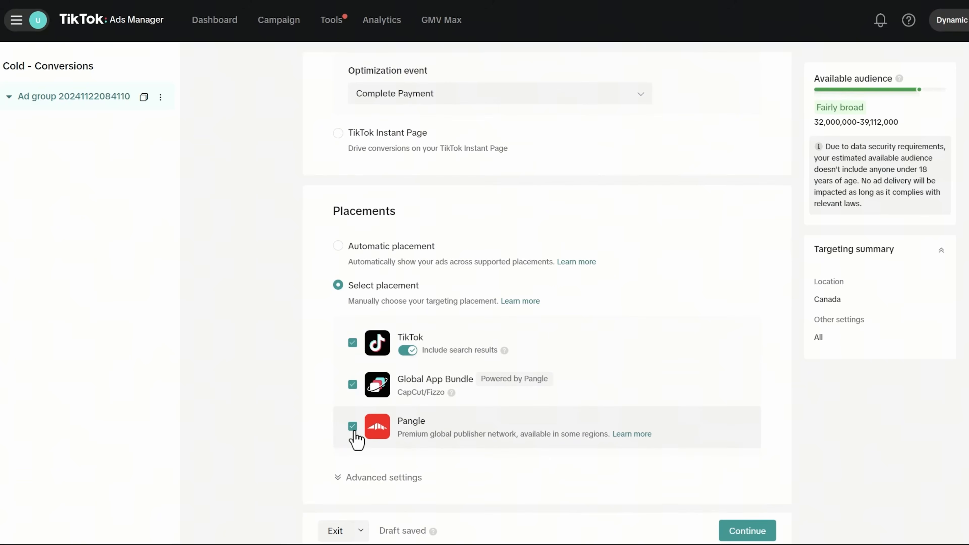
{"action": "left_click", "coordinate": [353, 385]}
{"action": "left_click", "coordinate": [353, 426]}
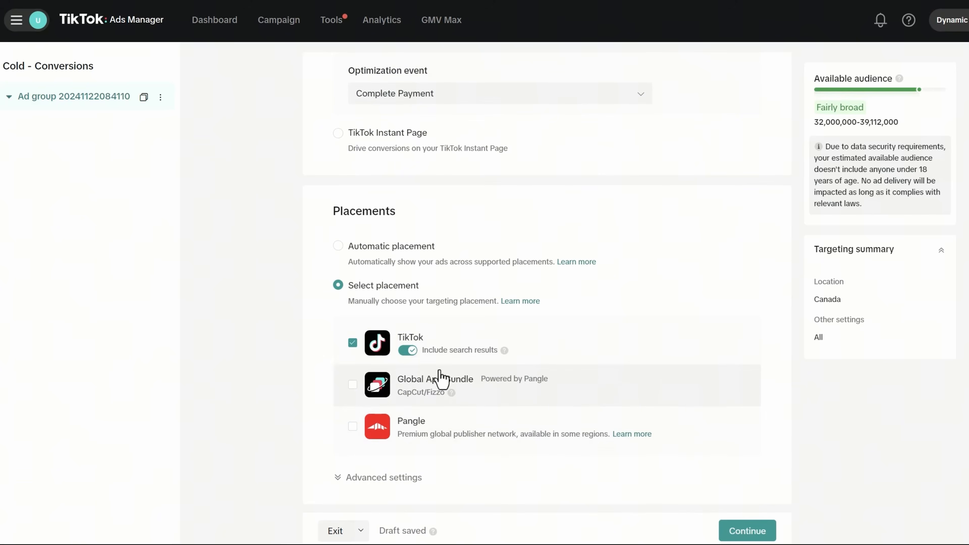
{"action": "left_click_drag", "start_coordinate": [423, 352], "coordinate": [501, 355]}
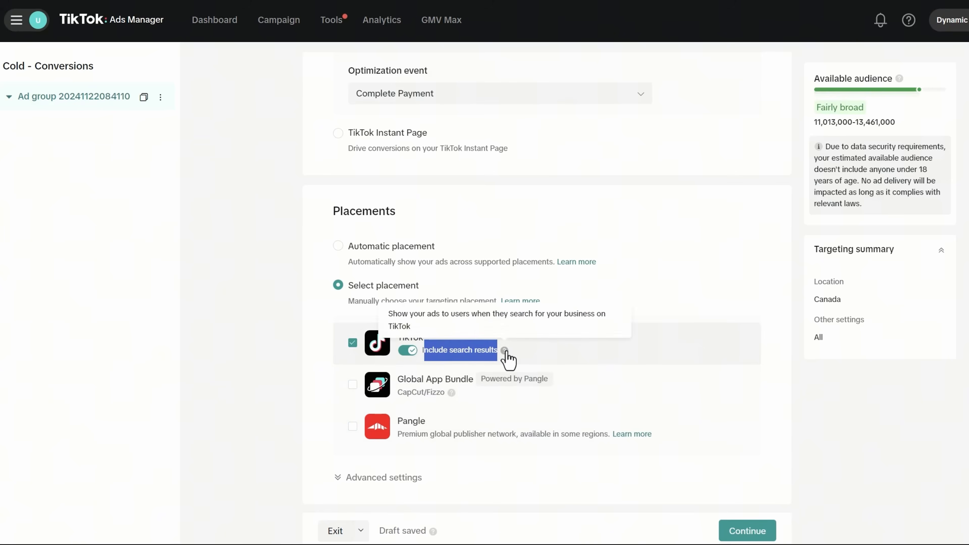
{"action": "left_click", "coordinate": [468, 350]}
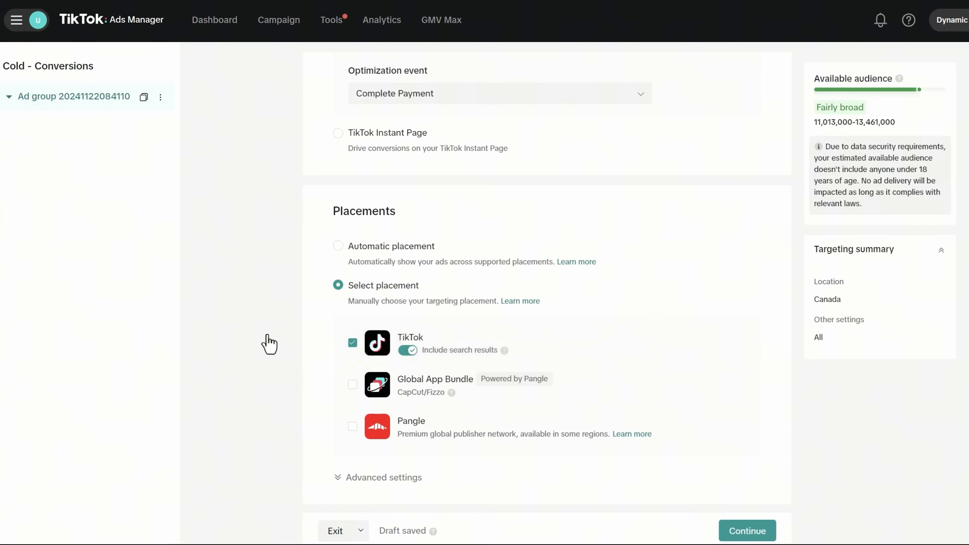
{"action": "scroll", "coordinate": [269, 341], "scroll_direction": "down", "scroll_amount": 2}
{"action": "scroll", "coordinate": [407, 379], "scroll_direction": "down", "scroll_amount": 2}
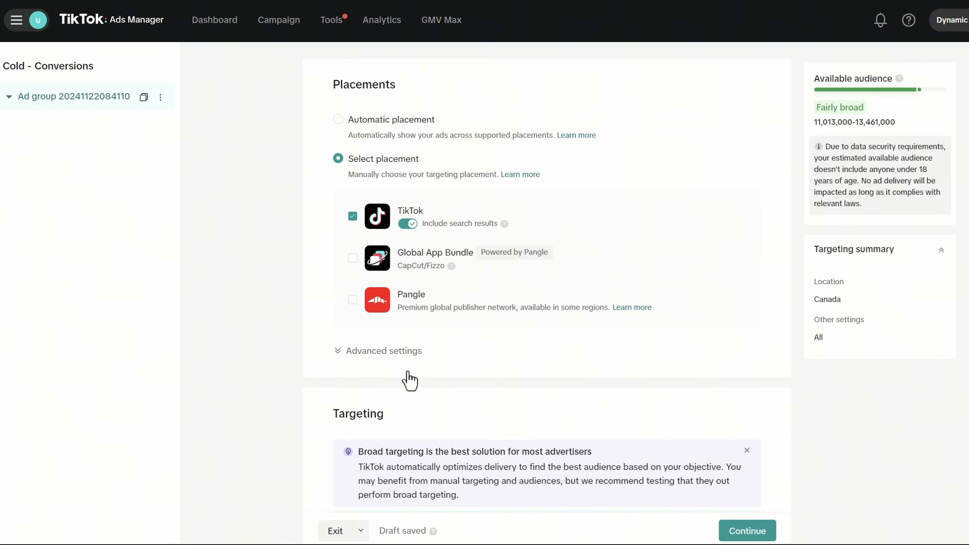
- In advanced placement settings, turn off Allow video download
{"action": "left_click", "coordinate": [382, 351]}
{"action": "scroll", "coordinate": [442, 383], "scroll_direction": "down", "scroll_amount": 2}
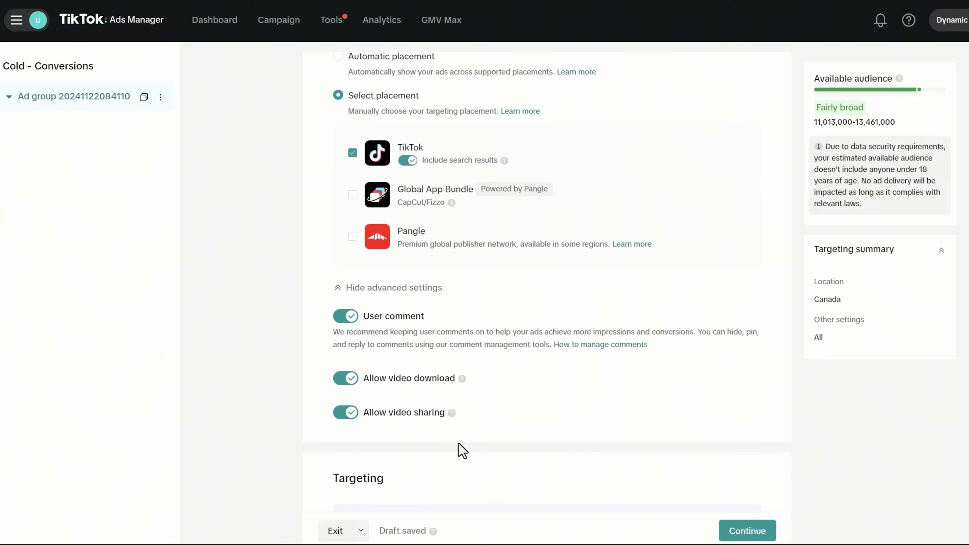
{"action": "left_click", "coordinate": [351, 382]}
- Replace the Canada location with United States by searching 'united'
{"action": "scroll", "coordinate": [439, 386], "scroll_direction": "down", "scroll_amount": 3}
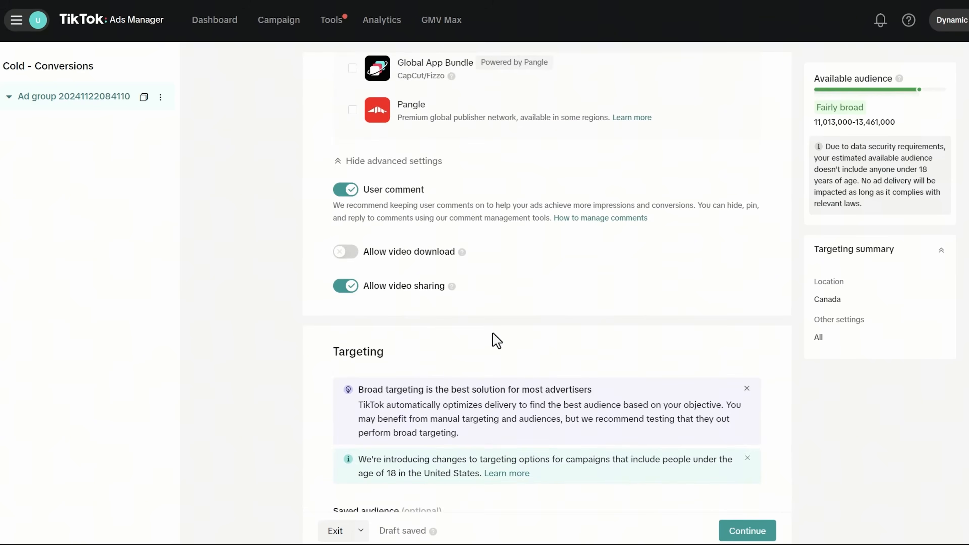
{"action": "scroll", "coordinate": [494, 338], "scroll_direction": "down", "scroll_amount": 3}
{"action": "scroll", "coordinate": [492, 334], "scroll_direction": "down", "scroll_amount": 3}
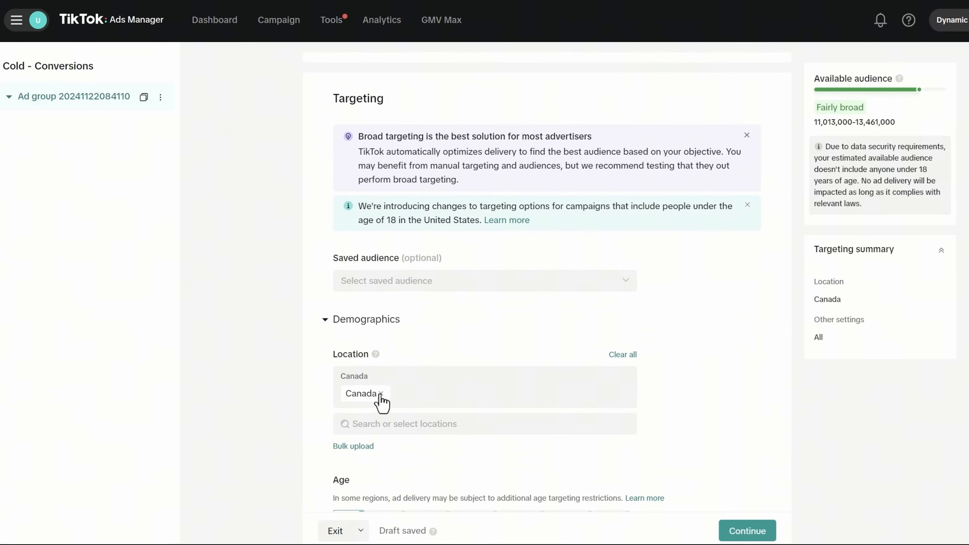
{"action": "left_click", "coordinate": [381, 393]}
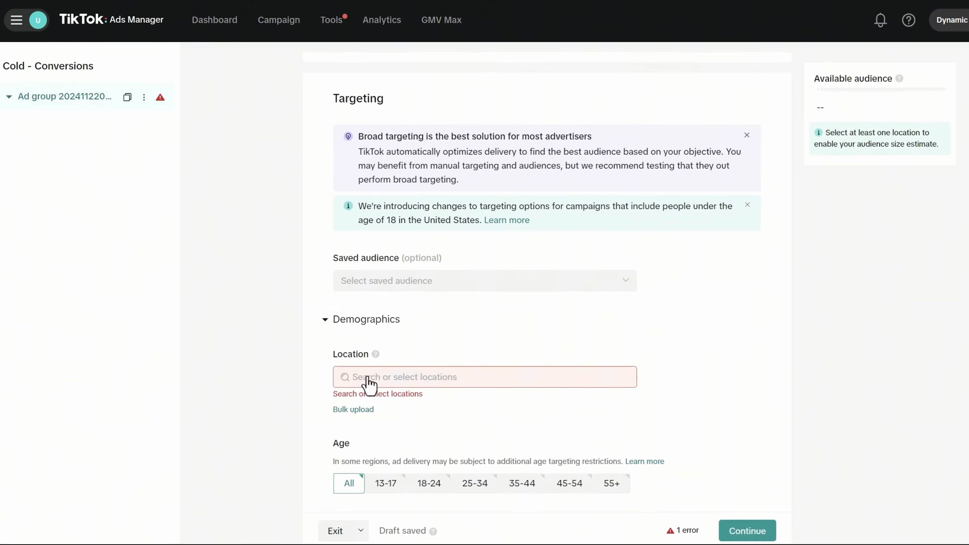
{"action": "left_click", "coordinate": [395, 377]}
{"action": "type", "text": "united states"}
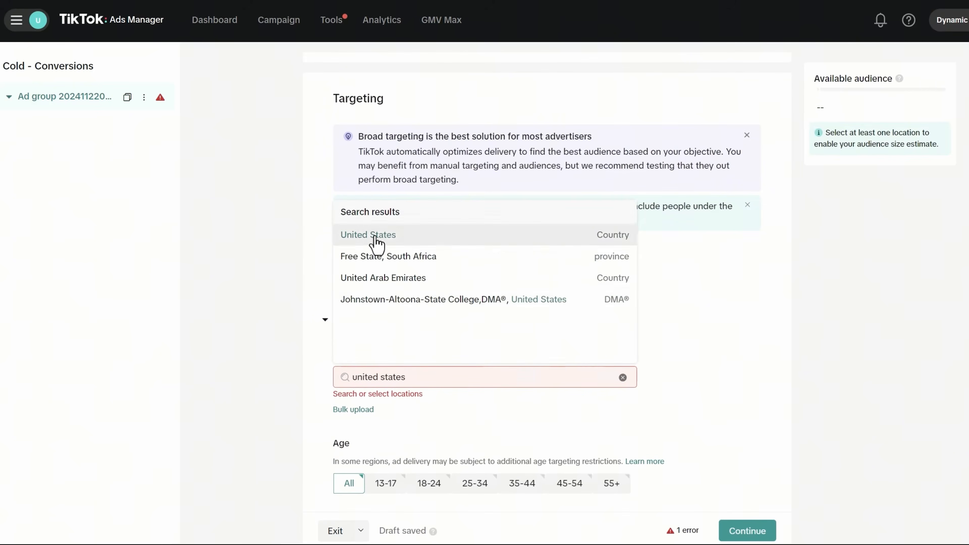
{"action": "left_click", "coordinate": [375, 243]}
- Limit the ad group's languages to English
{"action": "scroll", "coordinate": [244, 397], "scroll_direction": "down", "scroll_amount": 2}
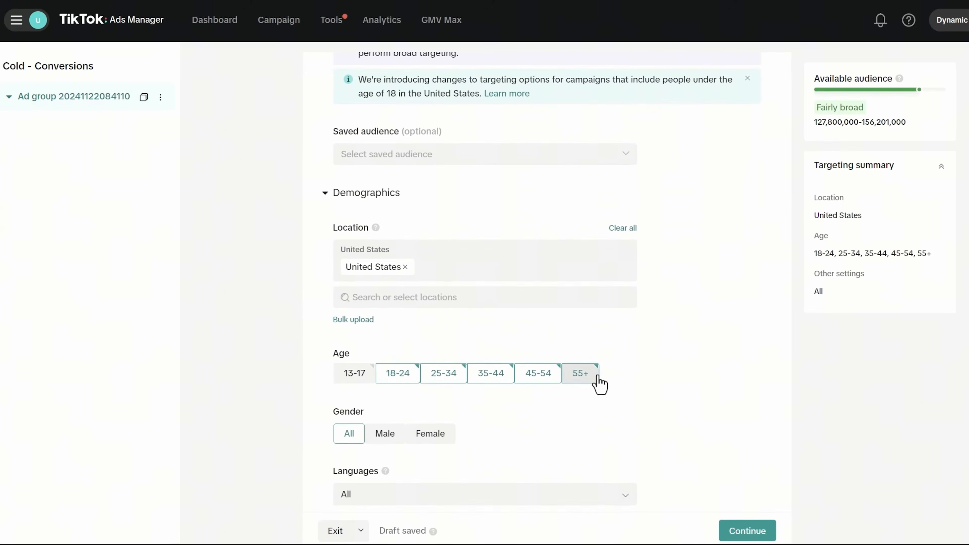
{"action": "scroll", "coordinate": [547, 375], "scroll_direction": "down", "scroll_amount": 3}
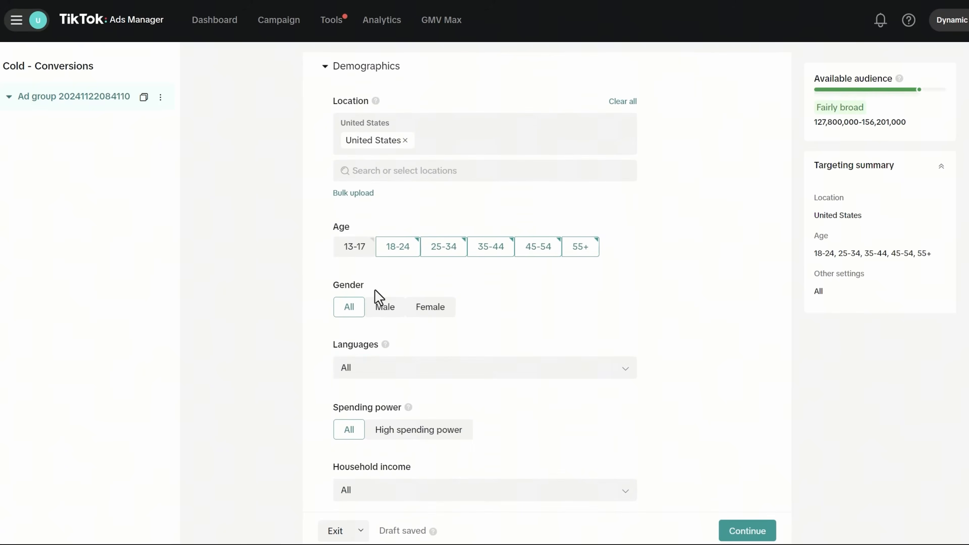
{"action": "left_click", "coordinate": [378, 373]}
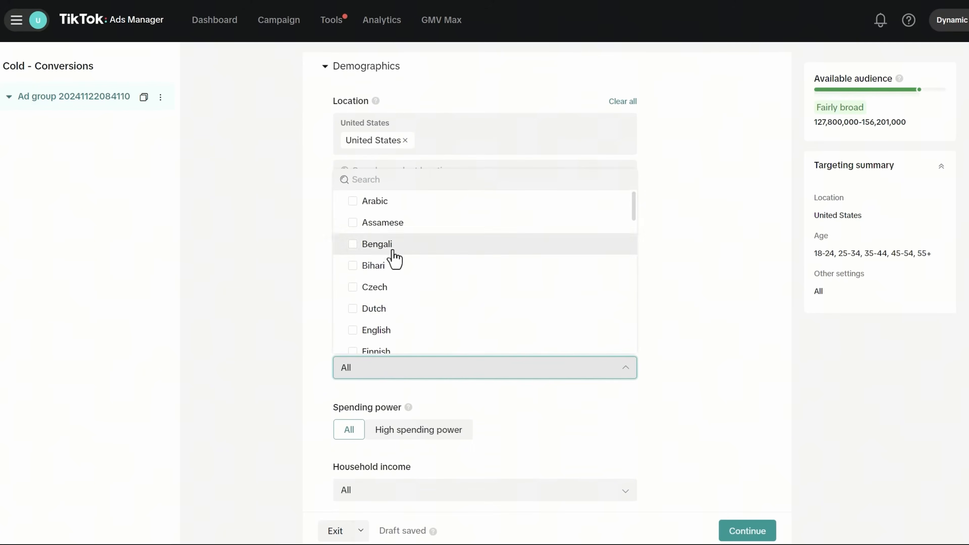
{"action": "scroll", "coordinate": [393, 253], "scroll_direction": "down", "scroll_amount": 2}
{"action": "left_click", "coordinate": [361, 267]}
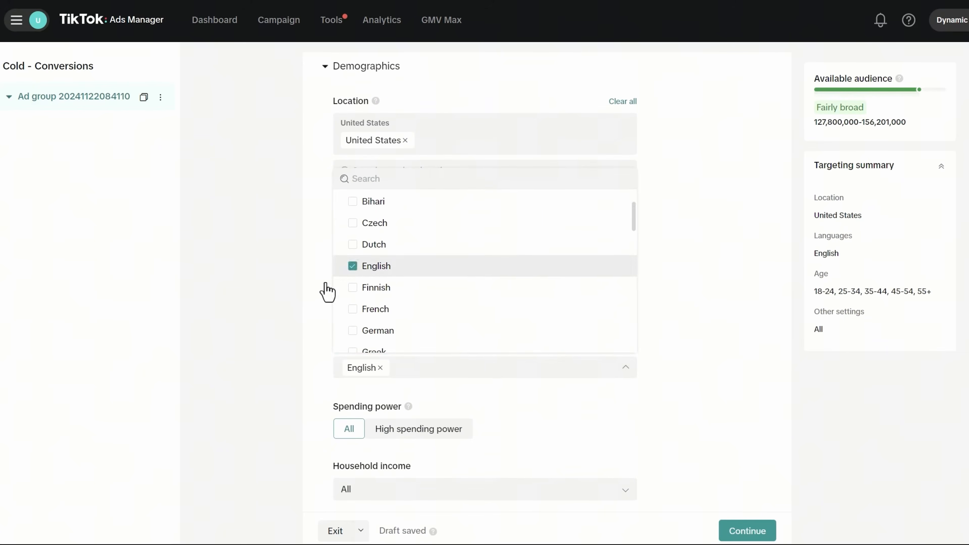
{"action": "left_click", "coordinate": [284, 305]}
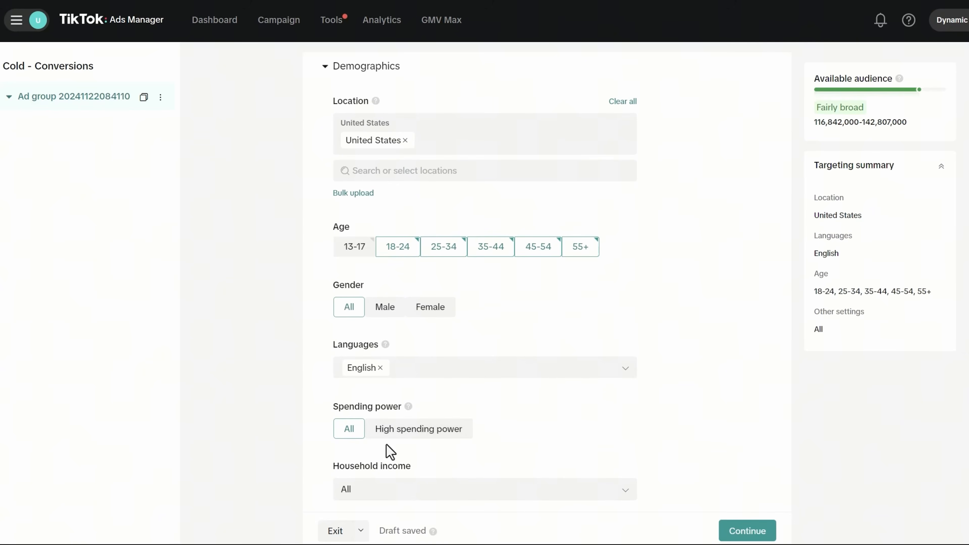
{"action": "scroll", "coordinate": [376, 443], "scroll_direction": "down", "scroll_amount": 3}
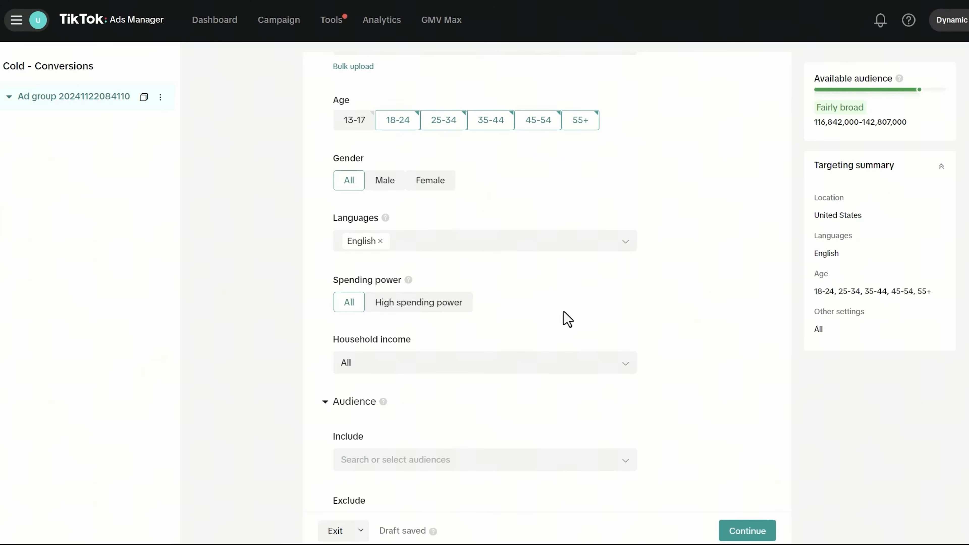
- Check the household income options and leave income untargeted
{"action": "scroll", "coordinate": [562, 318], "scroll_direction": "down", "scroll_amount": 3}
{"action": "left_click", "coordinate": [400, 243]}
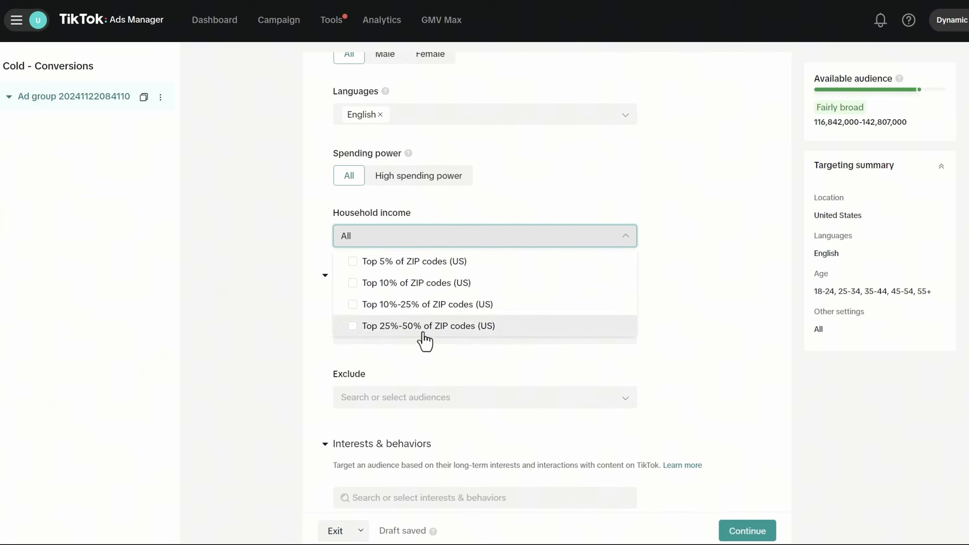
{"action": "left_click", "coordinate": [302, 225]}
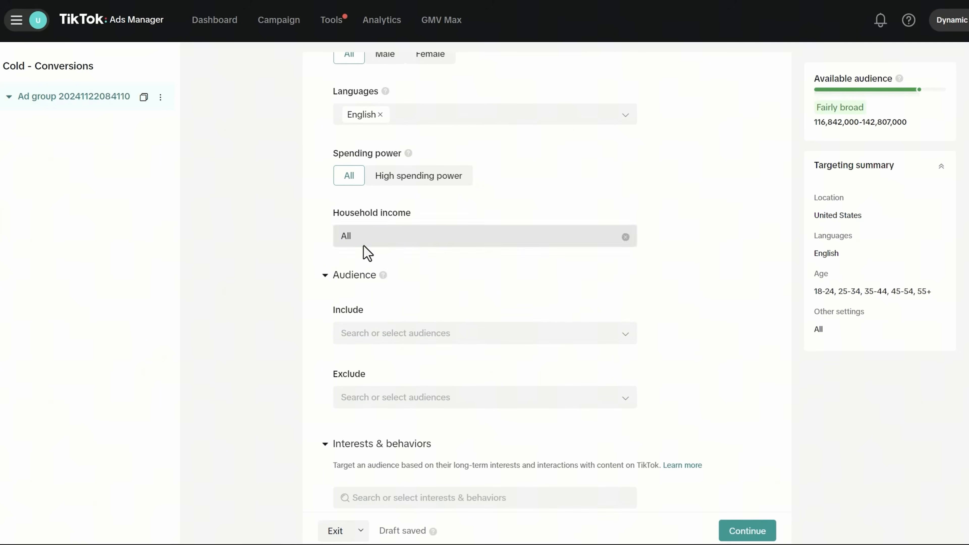
{"action": "scroll", "coordinate": [433, 294], "scroll_direction": "down", "scroll_amount": 1}
{"action": "scroll", "coordinate": [433, 294], "scroll_direction": "down", "scroll_amount": 2}
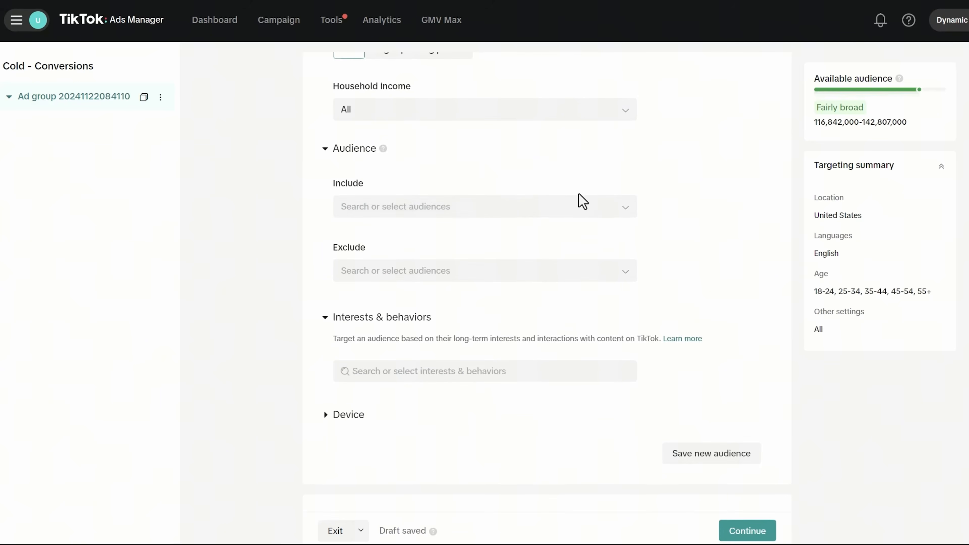
- Browse custom and lookalike audiences to include or exclude without picking any, and expand Device targeting
{"action": "left_click", "coordinate": [408, 214]}
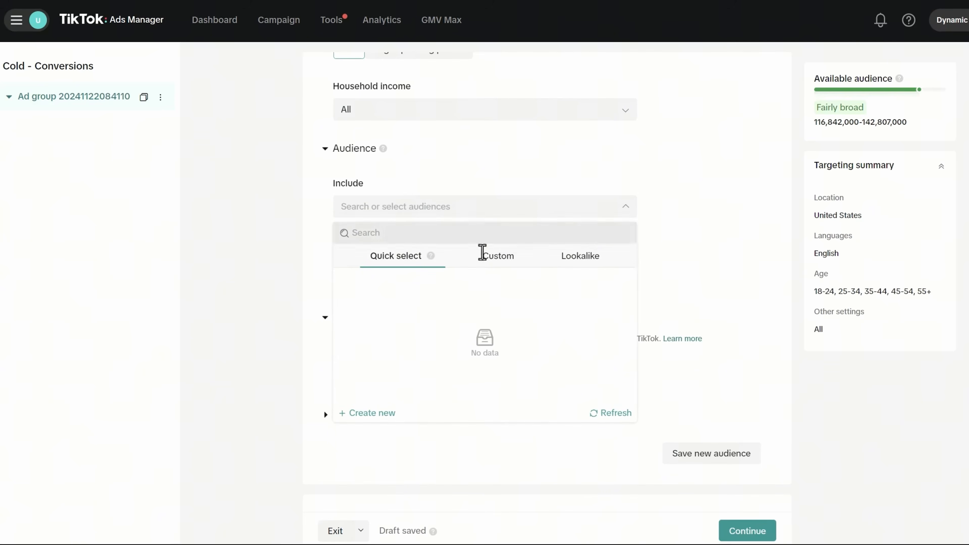
{"action": "left_click", "coordinate": [492, 271]}
{"action": "left_click", "coordinate": [572, 272]}
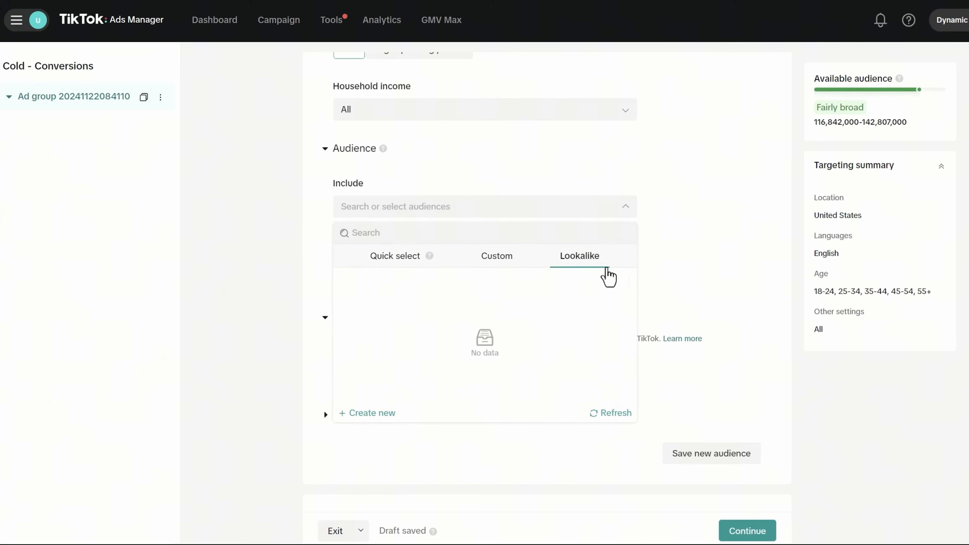
{"action": "left_click", "coordinate": [278, 195]}
{"action": "left_click", "coordinate": [417, 276]}
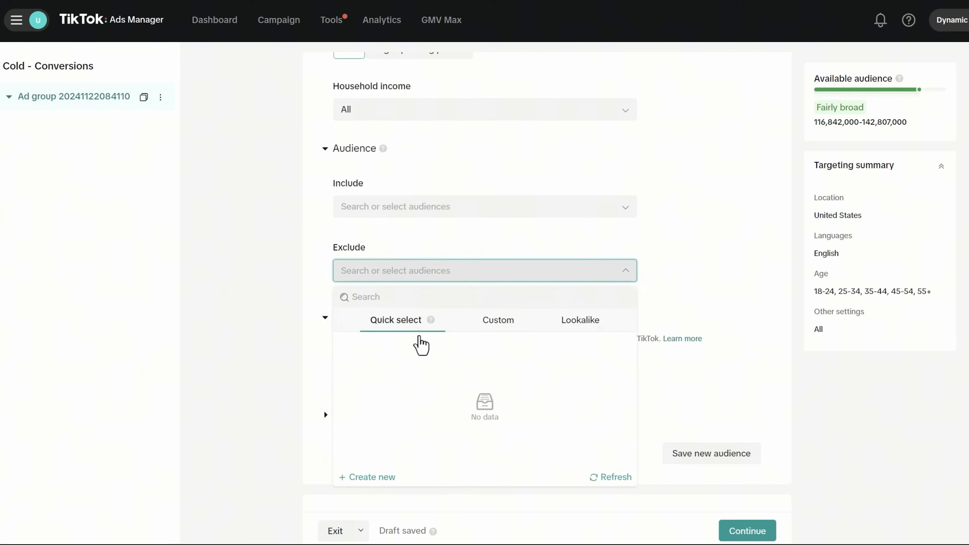
{"action": "left_click", "coordinate": [253, 266]}
{"action": "scroll", "coordinate": [463, 322], "scroll_direction": "down", "scroll_amount": 2}
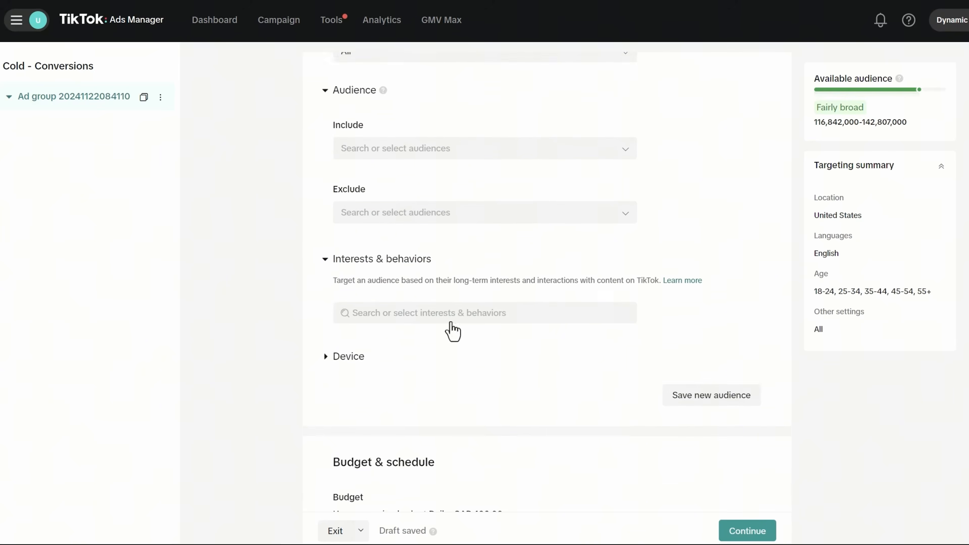
{"action": "left_click", "coordinate": [349, 355]}
- Try the Wi-Fi connection type, then leave connection type at All
{"action": "scroll", "coordinate": [480, 372], "scroll_direction": "down", "scroll_amount": 4}
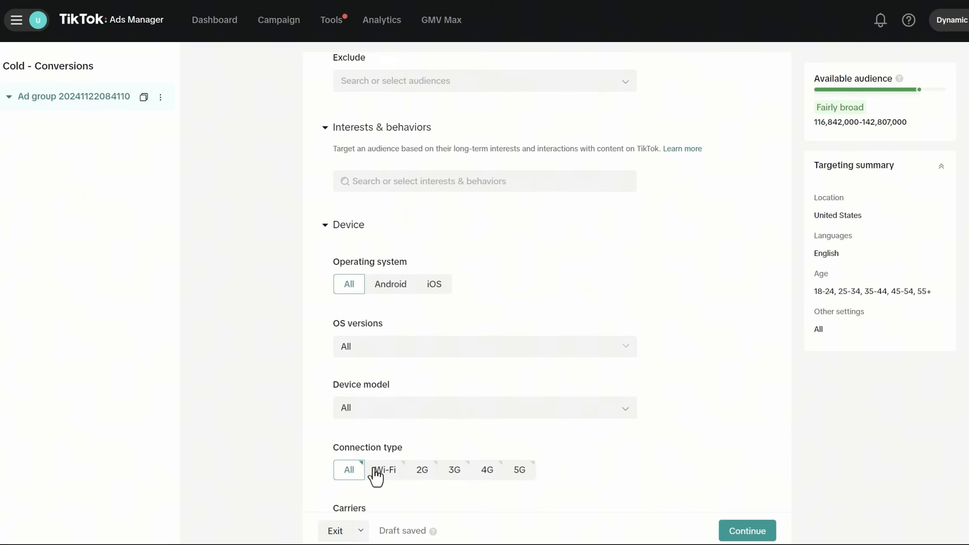
{"action": "scroll", "coordinate": [547, 377], "scroll_direction": "down", "scroll_amount": 8}
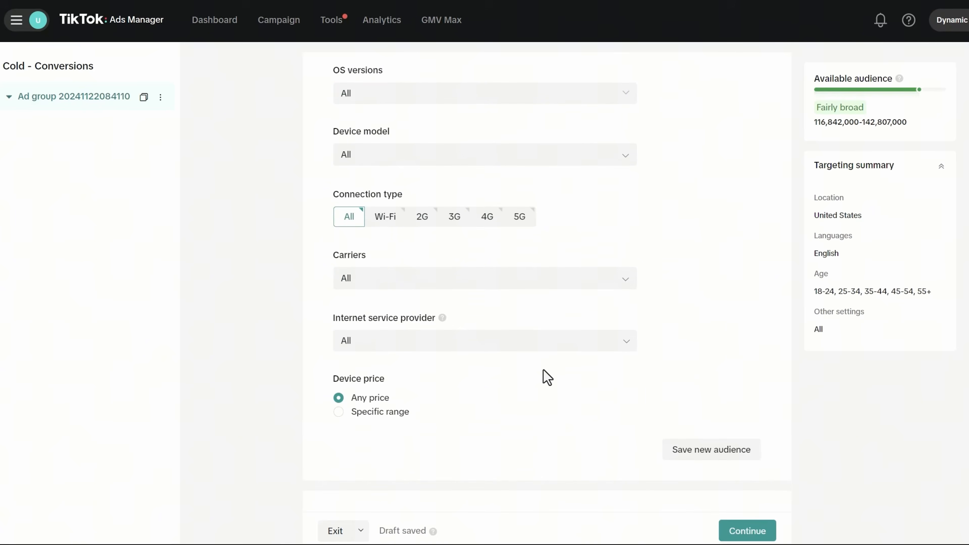
{"action": "scroll", "coordinate": [545, 377], "scroll_direction": "up", "scroll_amount": 6}
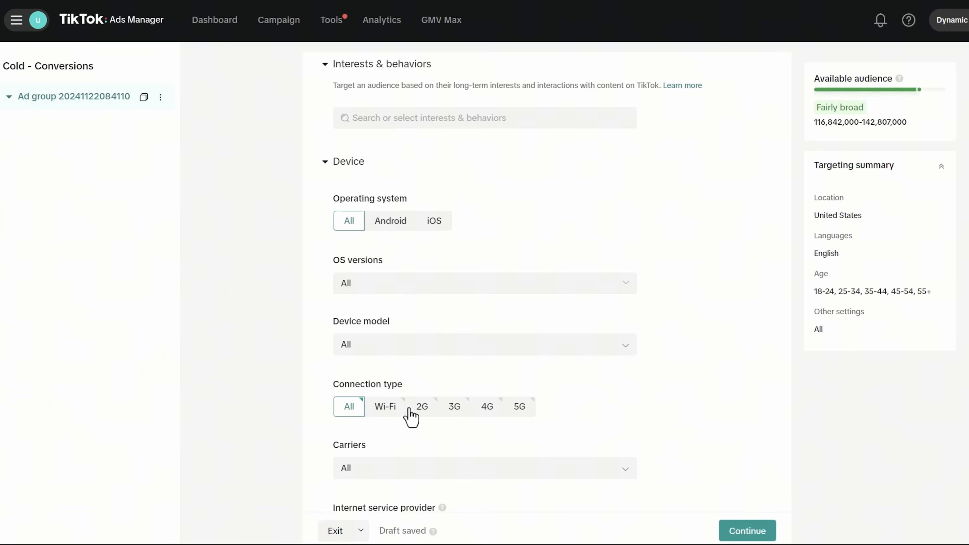
{"action": "left_click", "coordinate": [383, 416]}
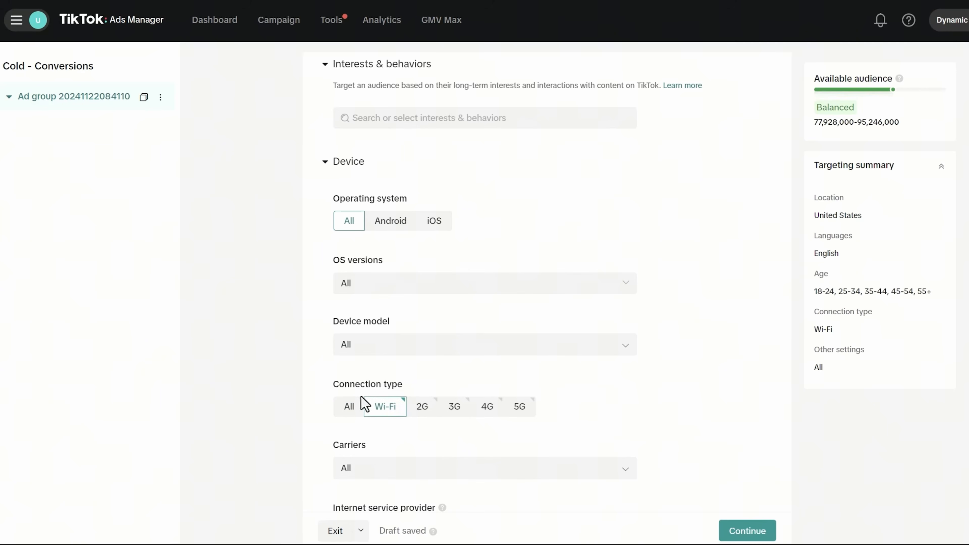
{"action": "left_click", "coordinate": [348, 407]}
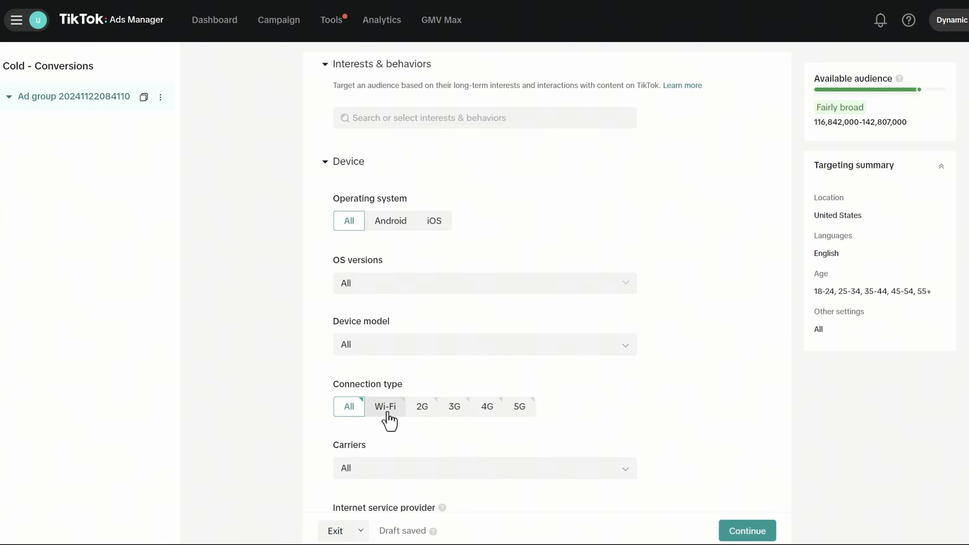
{"action": "left_click", "coordinate": [395, 412]}
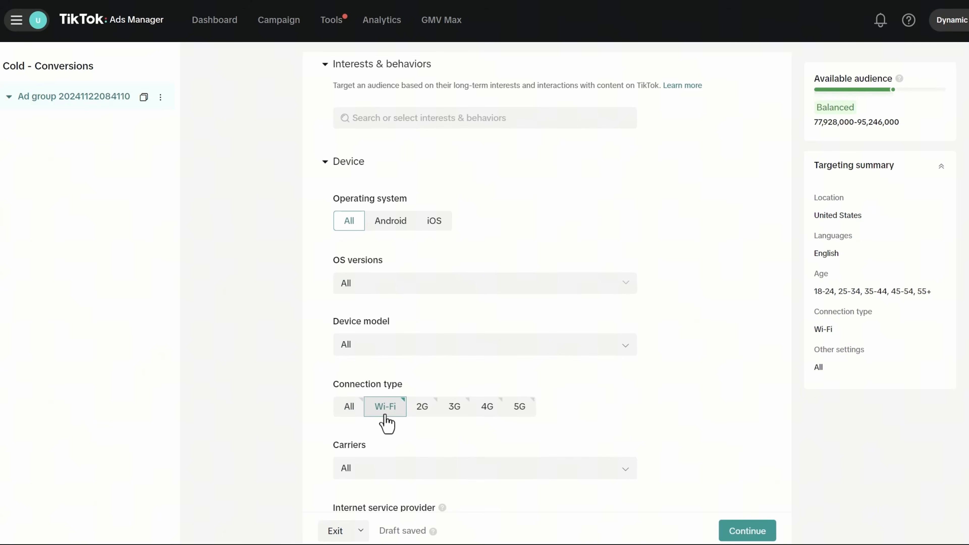
{"action": "left_click", "coordinate": [348, 409]}
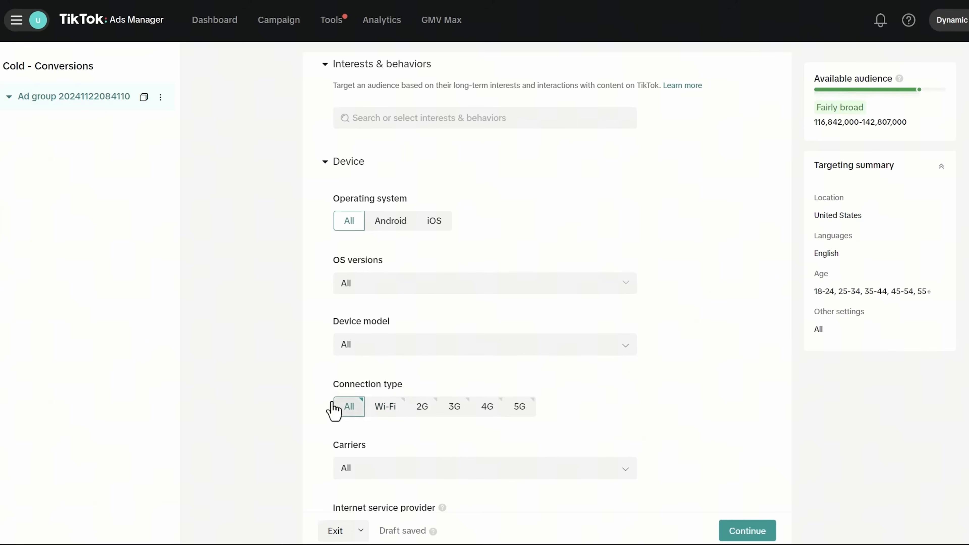
- Open the Interests & behaviors picker and browse Purchase intention, Video, Creator and hashtag interaction categories
{"action": "scroll", "coordinate": [266, 381], "scroll_direction": "up", "scroll_amount": 3}
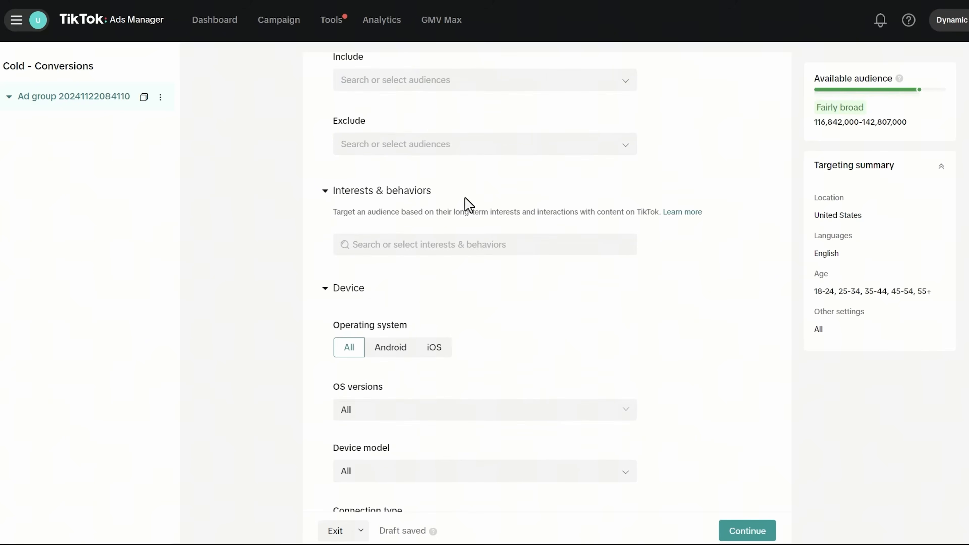
{"action": "left_click", "coordinate": [397, 246]}
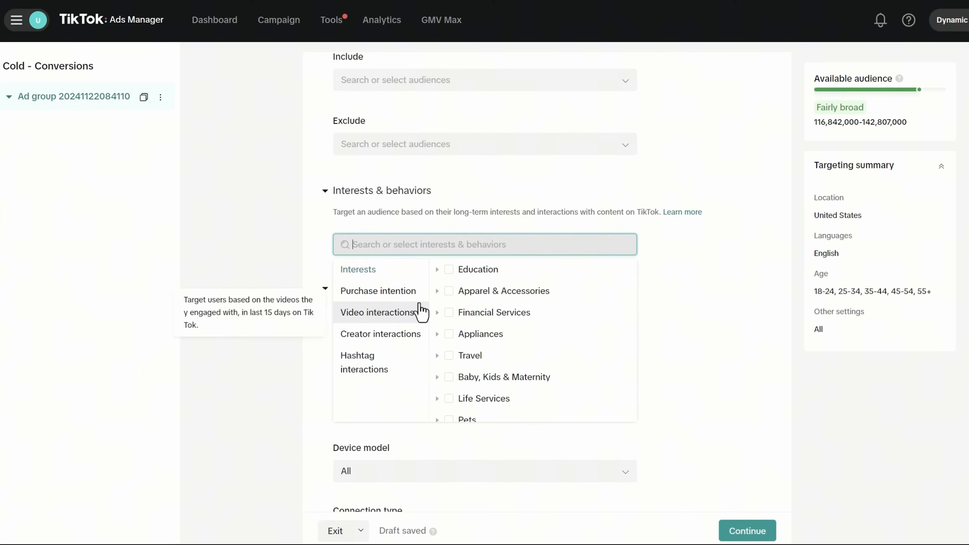
{"action": "left_click", "coordinate": [386, 291]}
{"action": "left_click", "coordinate": [407, 317]}
{"action": "left_click", "coordinate": [402, 335]}
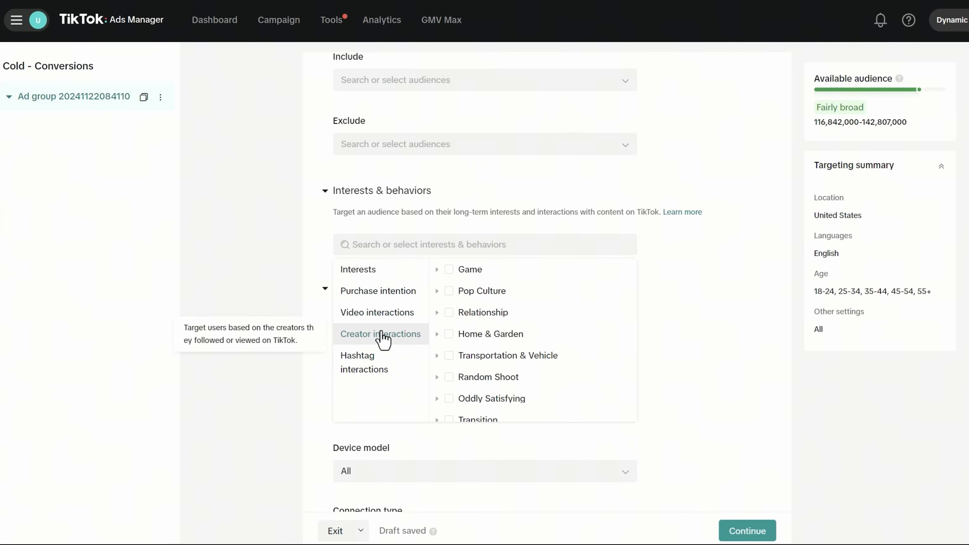
{"action": "mouse_move", "coordinate": [460, 298]}
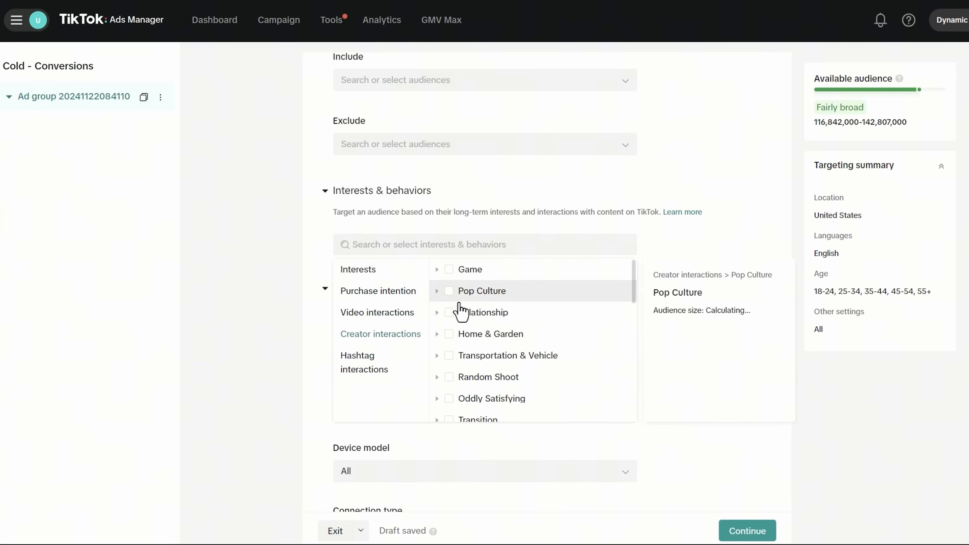
{"action": "left_click", "coordinate": [384, 315]}
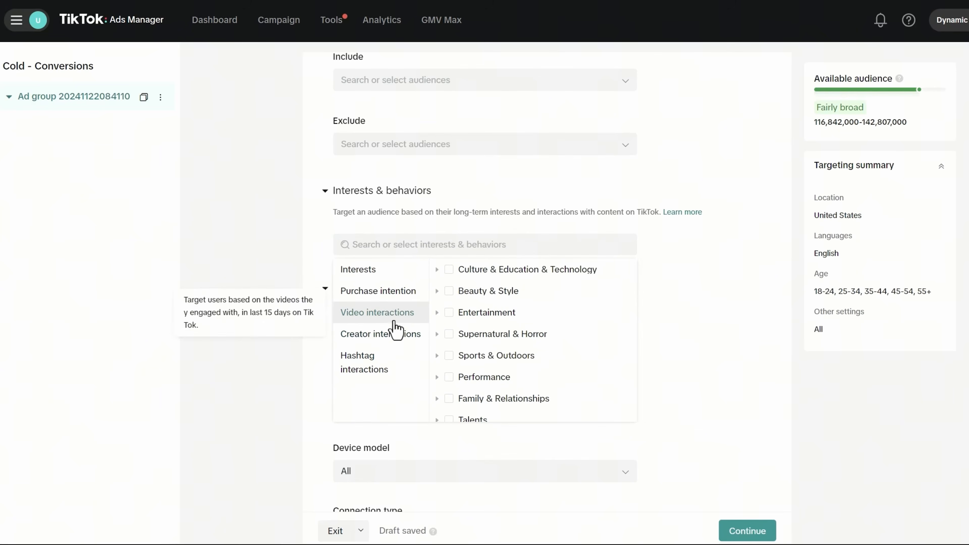
{"action": "left_click", "coordinate": [381, 286]}
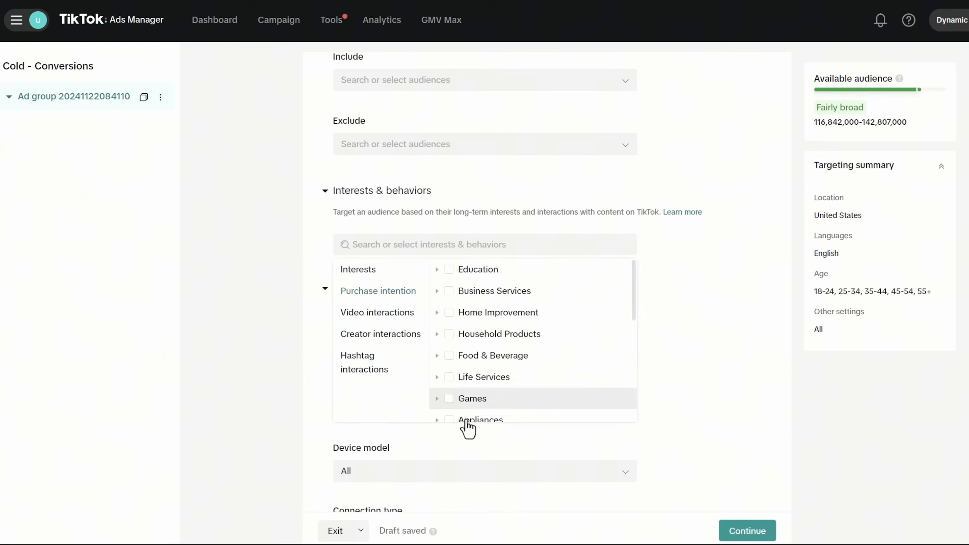
{"action": "left_click", "coordinate": [403, 368]}
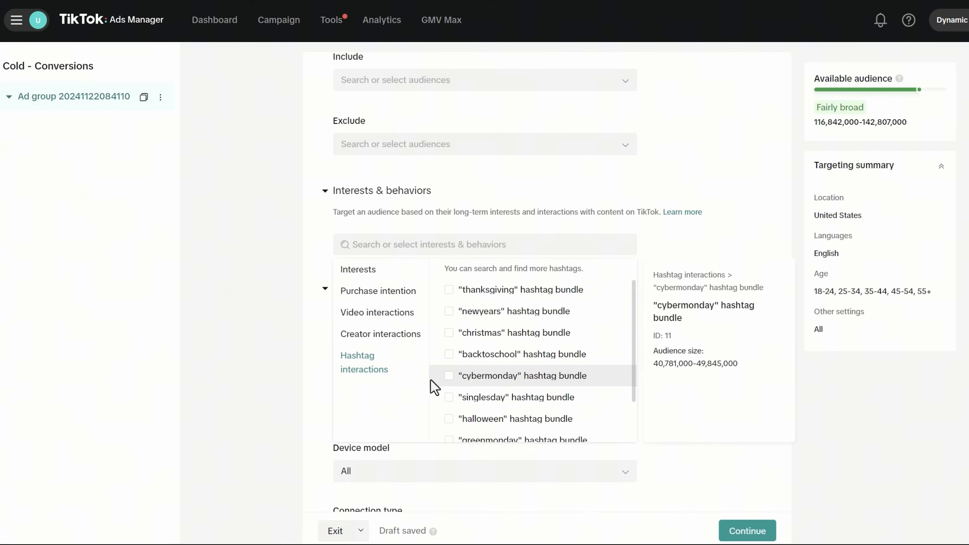
- Return to the Purchase intention categories and scroll through the list
{"action": "left_click", "coordinate": [352, 274]}
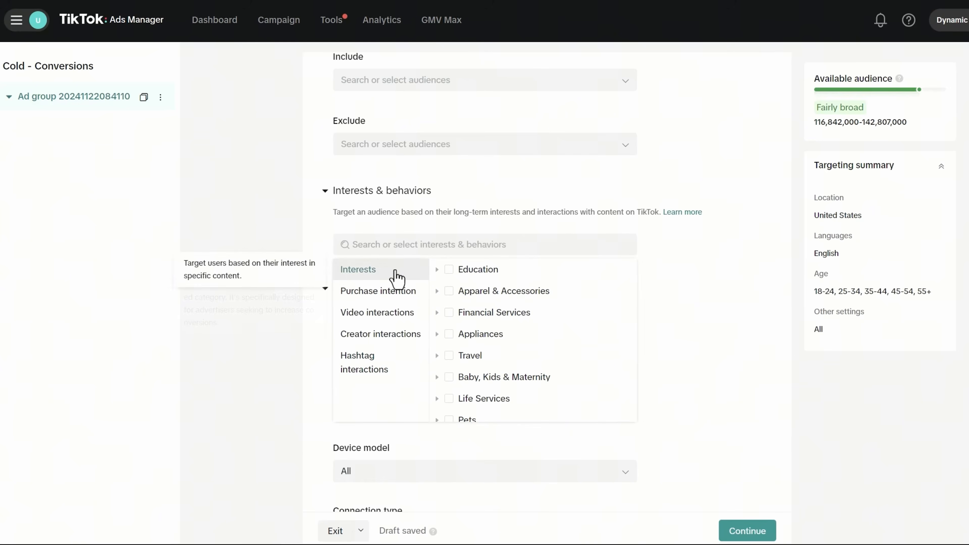
{"action": "left_click", "coordinate": [384, 296]}
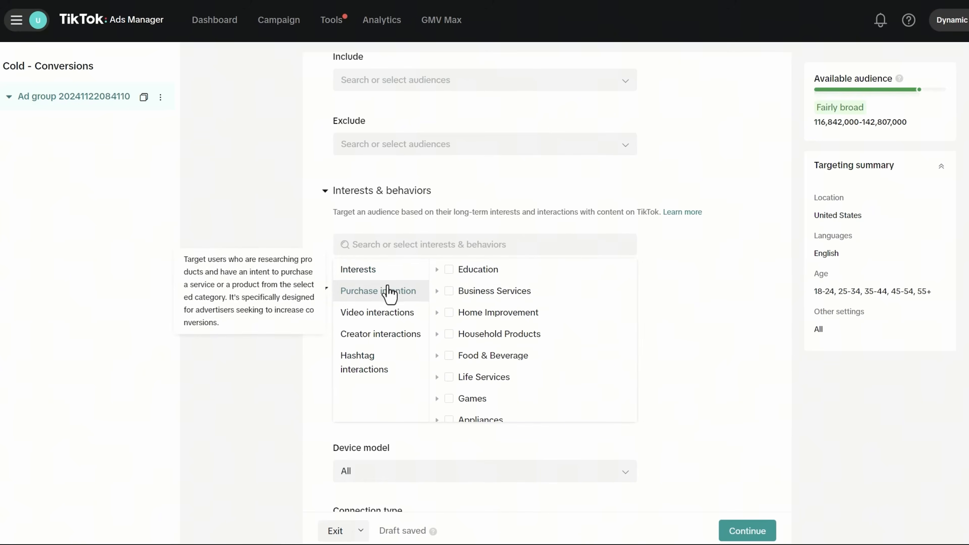
{"action": "scroll", "coordinate": [489, 311], "scroll_direction": "down", "scroll_amount": 5}
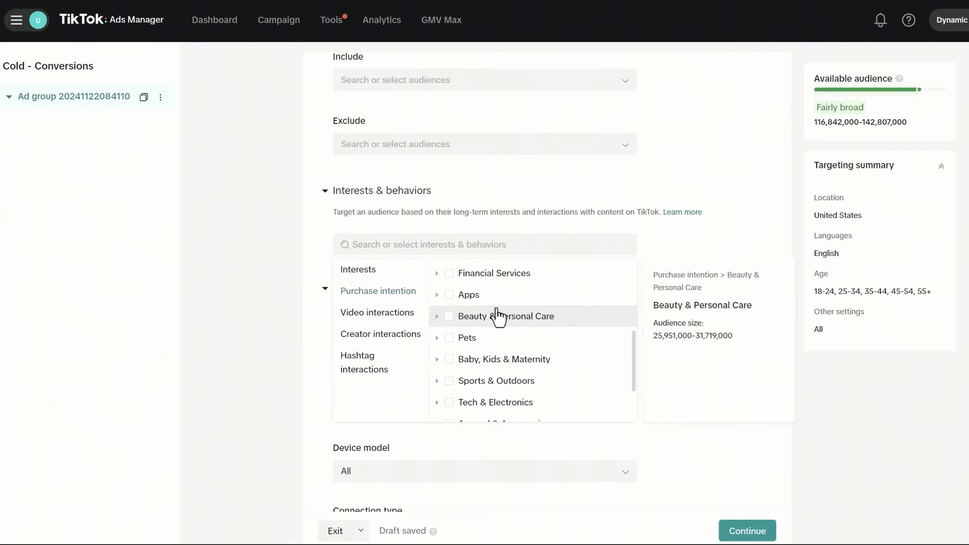
{"action": "scroll", "coordinate": [498, 316], "scroll_direction": "down", "scroll_amount": 2}
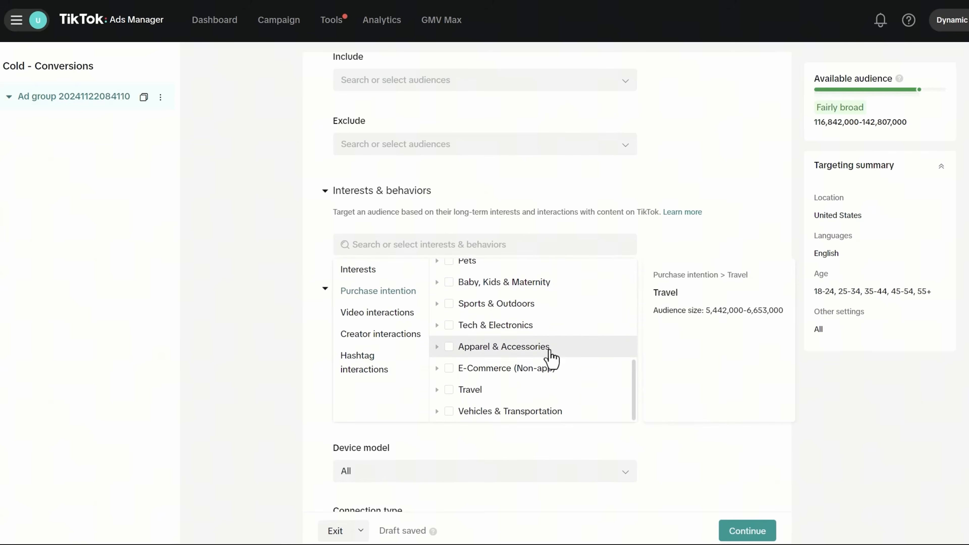
{"action": "scroll", "coordinate": [548, 386], "scroll_direction": "down", "scroll_amount": 2}
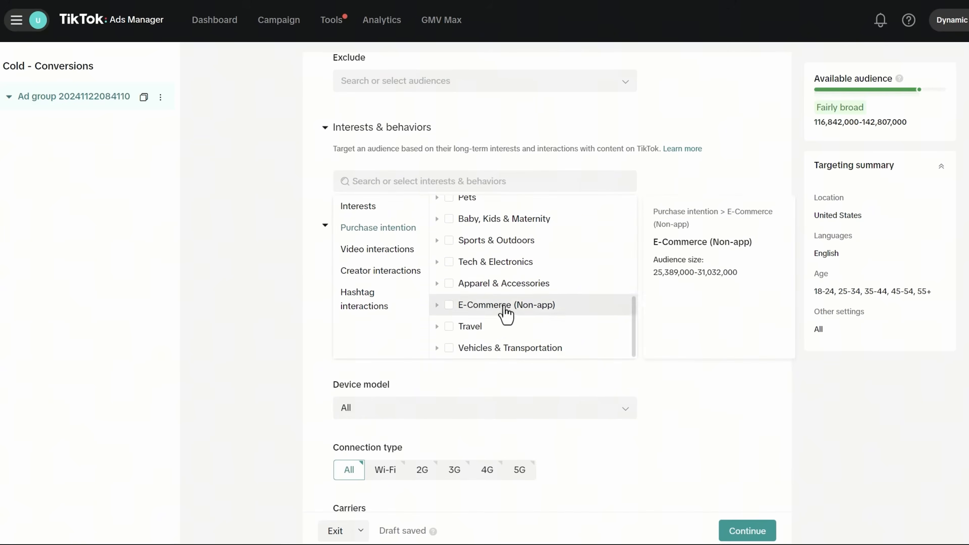
{"action": "scroll", "coordinate": [505, 330], "scroll_direction": "up", "scroll_amount": 3}
{"action": "scroll", "coordinate": [505, 331], "scroll_direction": "up", "scroll_amount": 2}
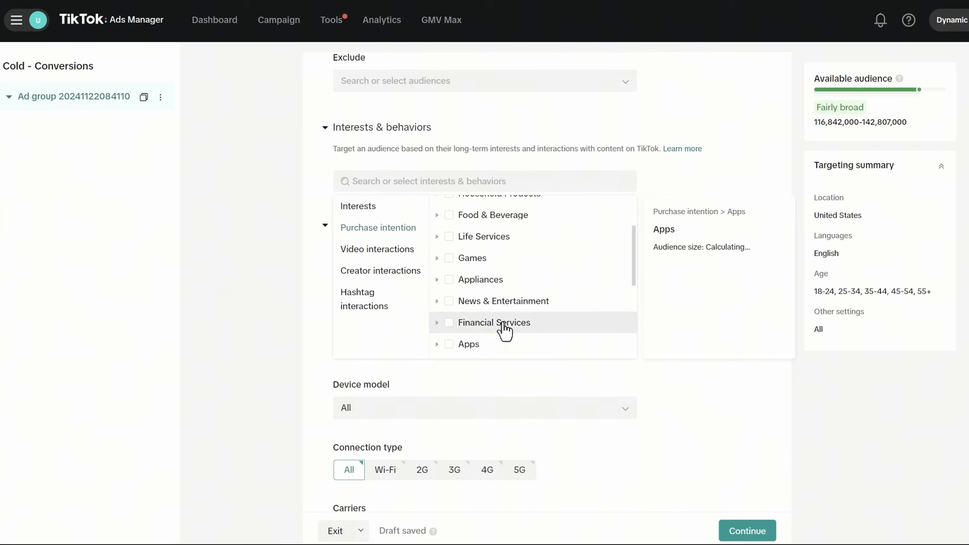
{"action": "scroll", "coordinate": [503, 330], "scroll_direction": "up", "scroll_amount": 3}
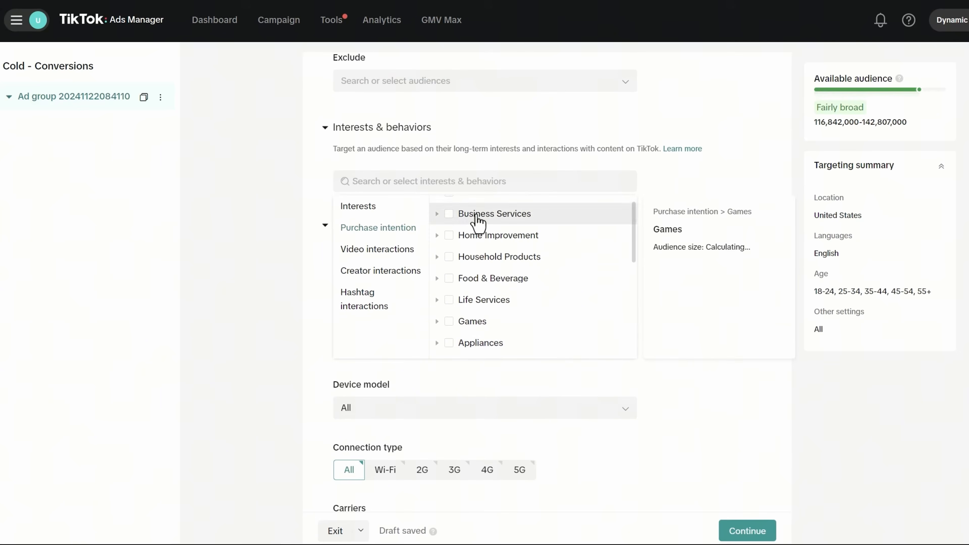
- Target the Marketing & Advertising purchase intention instead of Business Services, narrowing audience to 2,289,000–2,799,000
{"action": "left_click", "coordinate": [449, 216]}
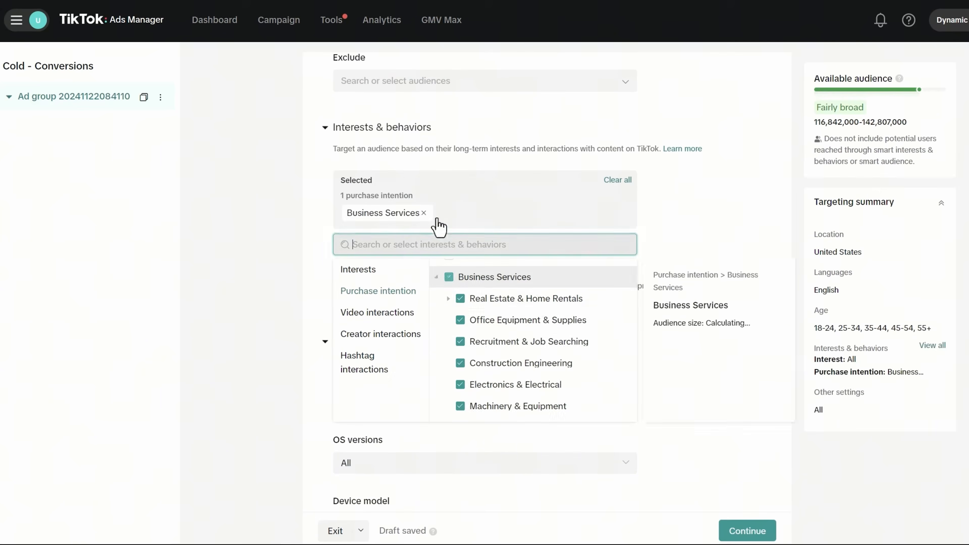
{"action": "left_click", "coordinate": [450, 278]}
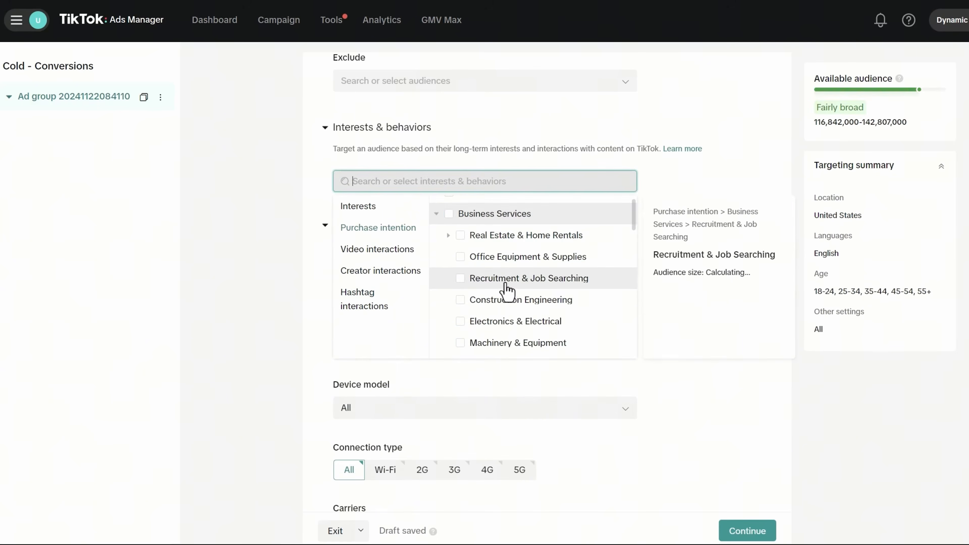
{"action": "scroll", "coordinate": [506, 285], "scroll_direction": "down", "scroll_amount": 2}
{"action": "scroll", "coordinate": [506, 290], "scroll_direction": "down", "scroll_amount": 3}
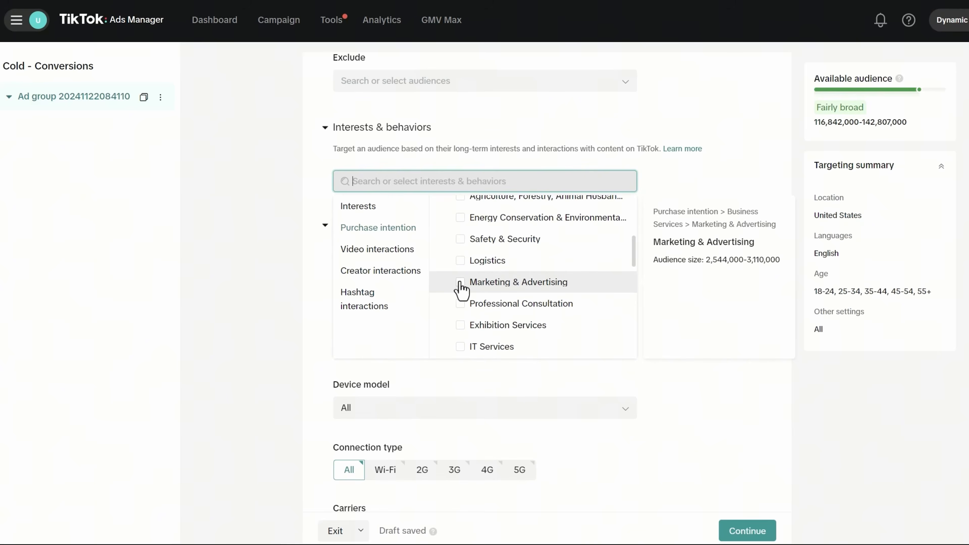
{"action": "left_click", "coordinate": [460, 283]}
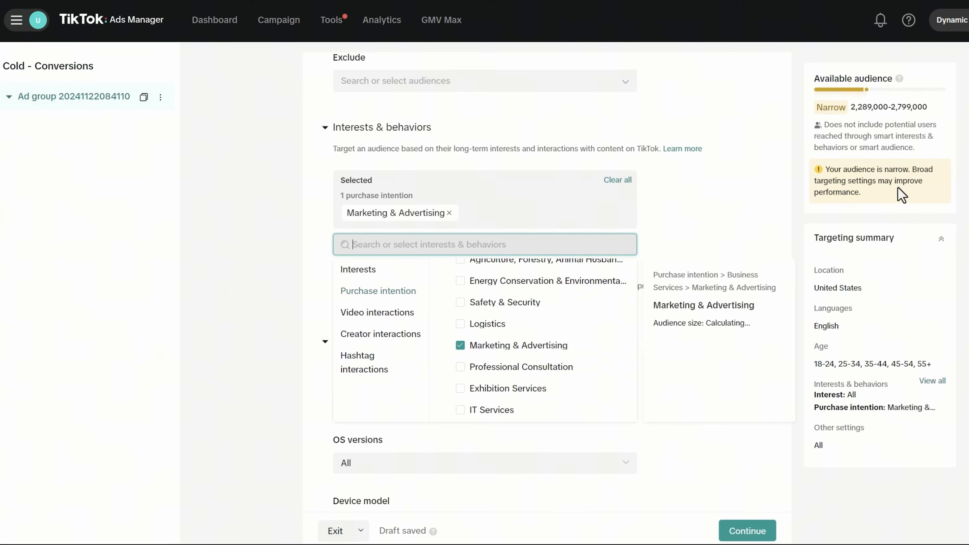
{"action": "left_click_drag", "start_coordinate": [853, 107], "coordinate": [931, 107]}
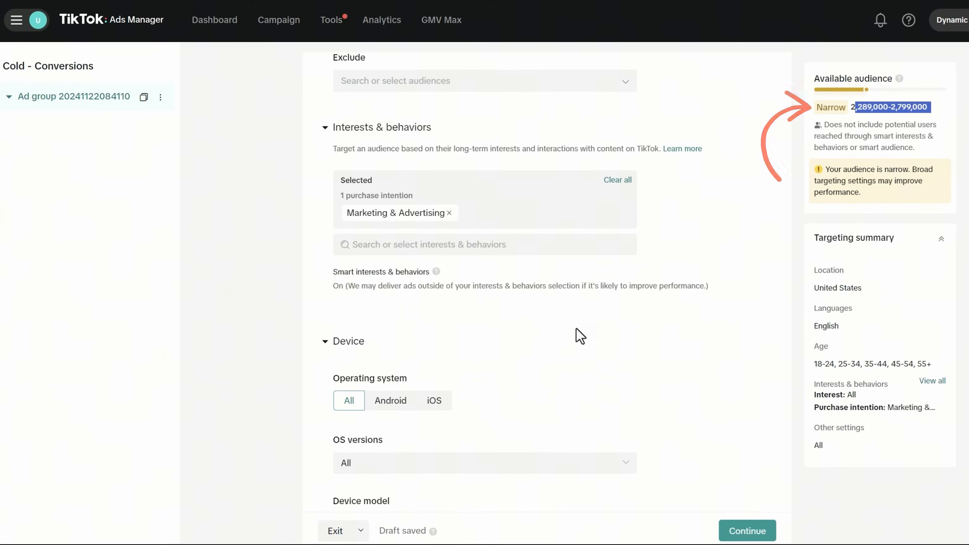
{"action": "scroll", "coordinate": [559, 343], "scroll_direction": "up", "scroll_amount": 2}
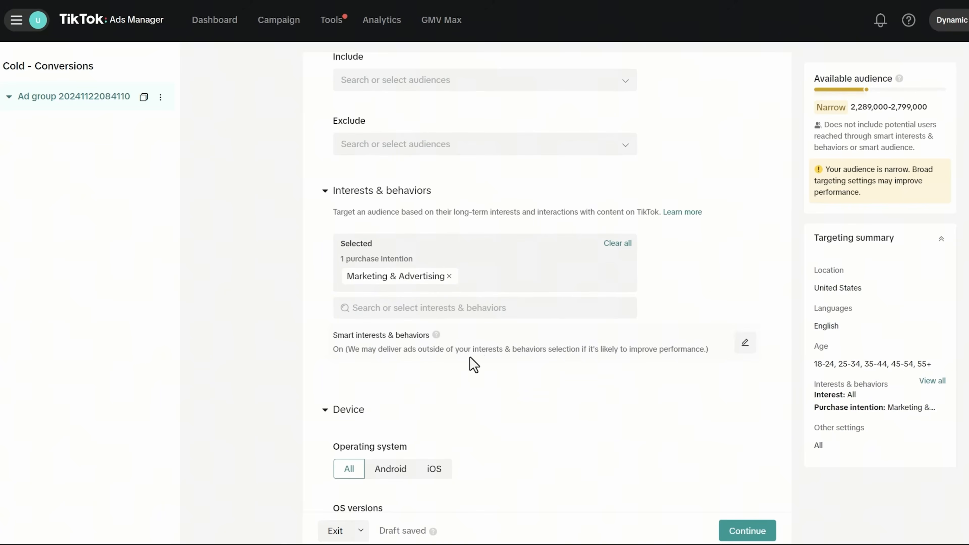
- Keep Smart interests & behaviors checked after editing it
{"action": "left_click", "coordinate": [745, 342]}
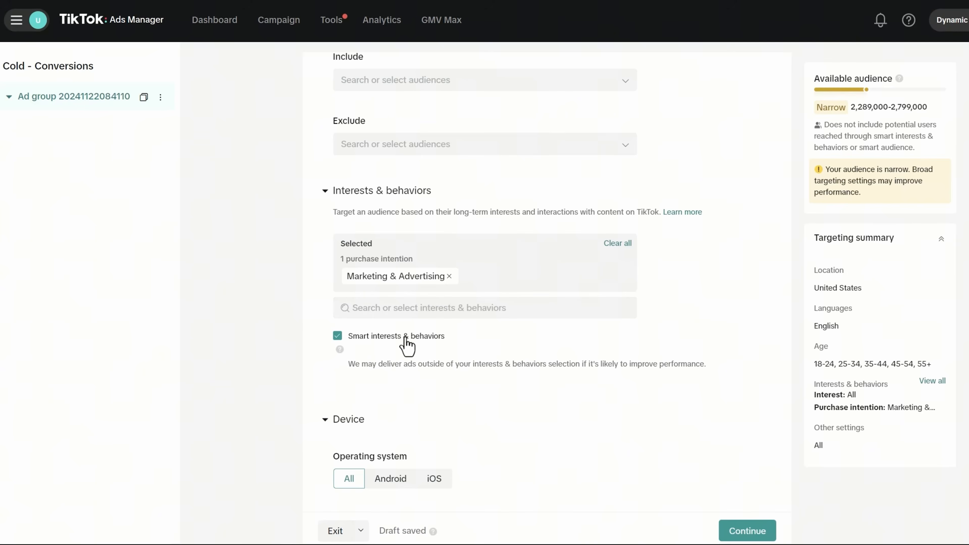
{"action": "scroll", "coordinate": [391, 361], "scroll_direction": "up", "scroll_amount": 3}
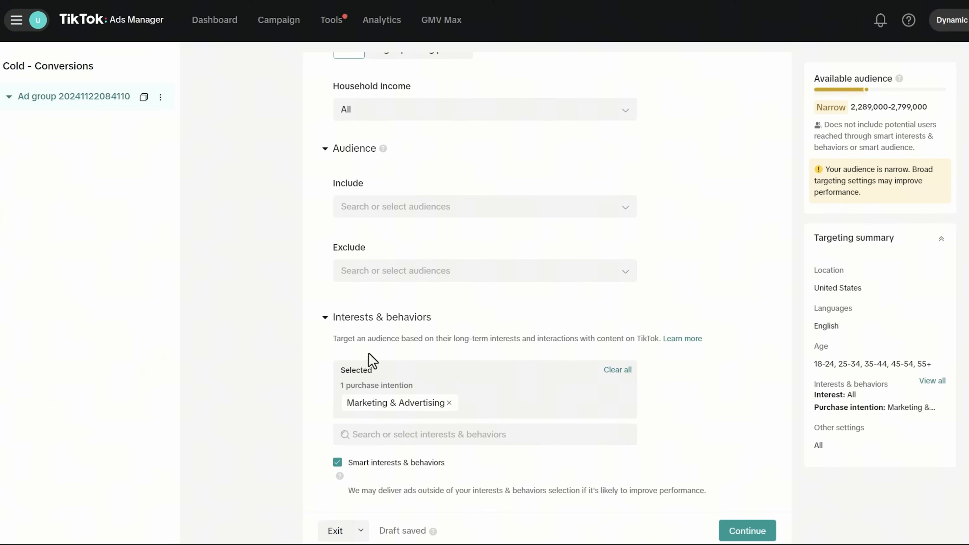
{"action": "scroll", "coordinate": [287, 310], "scroll_direction": "up", "scroll_amount": 7}
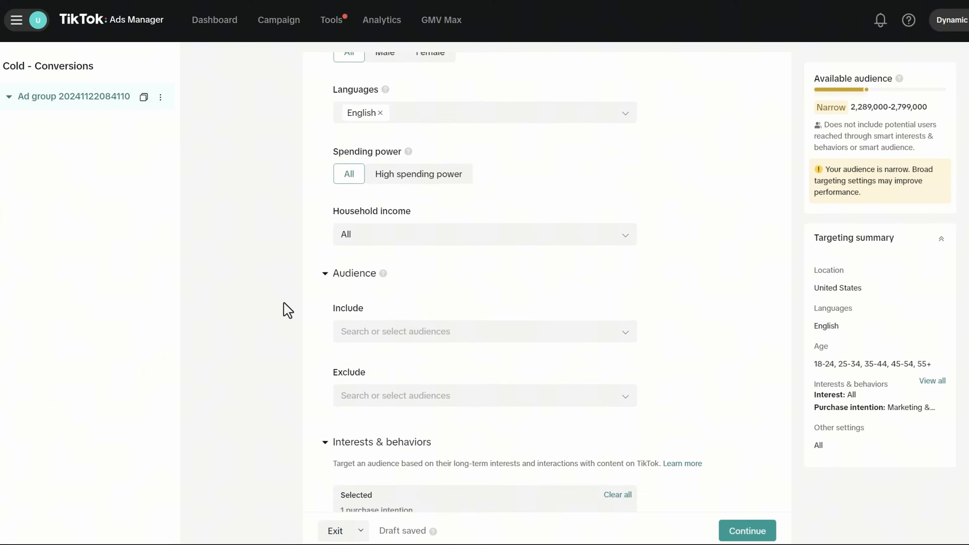
{"action": "scroll", "coordinate": [289, 309], "scroll_direction": "up", "scroll_amount": 2}
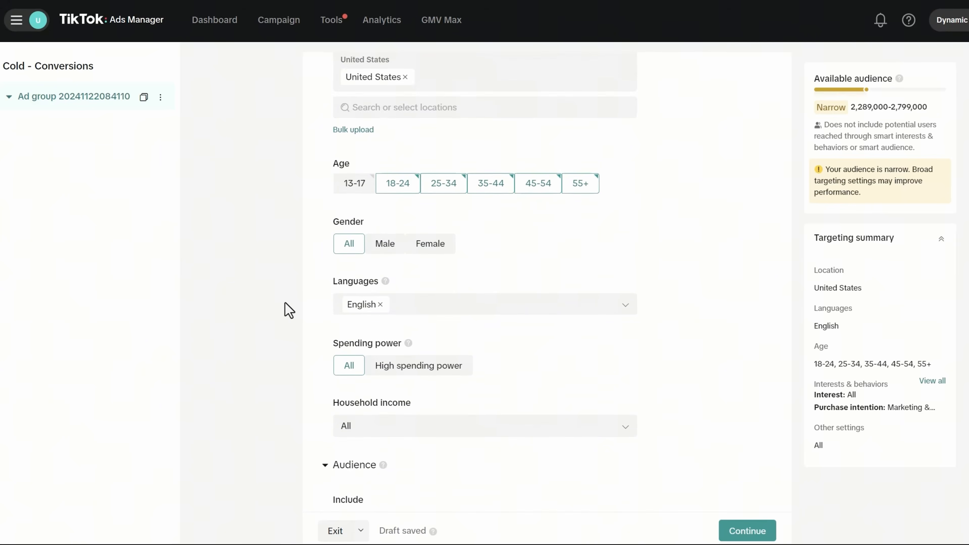
{"action": "scroll", "coordinate": [288, 310], "scroll_direction": "up", "scroll_amount": 11}
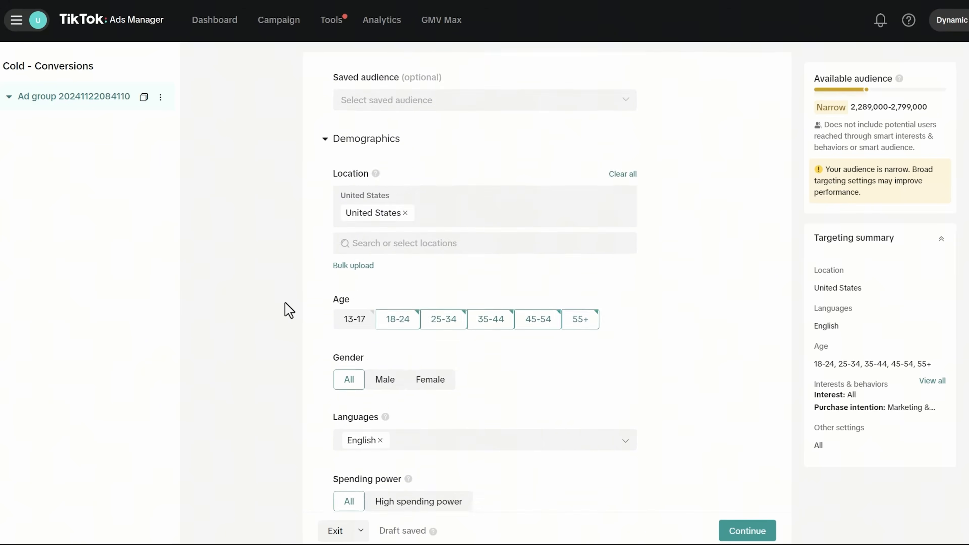
{"action": "scroll", "coordinate": [289, 310], "scroll_direction": "up", "scroll_amount": 20}
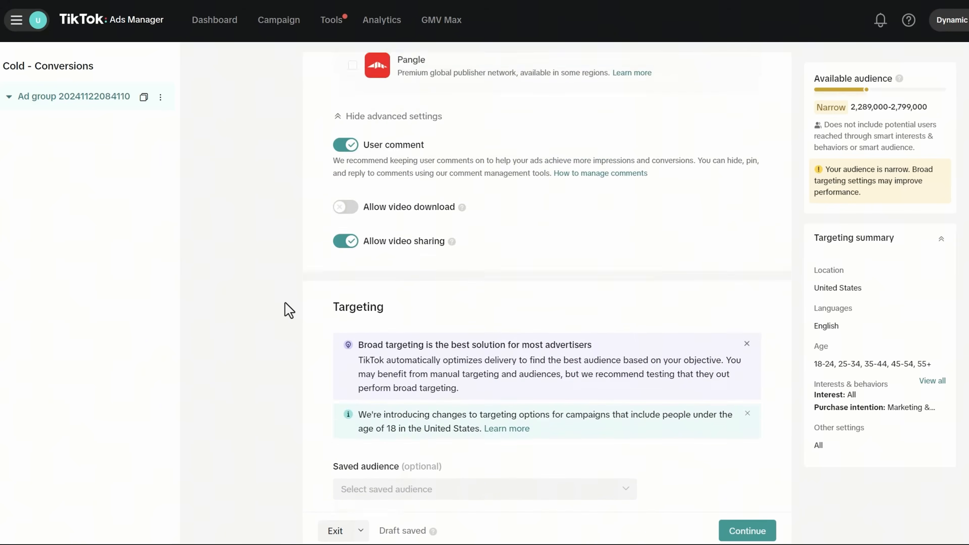
{"action": "scroll", "coordinate": [289, 310], "scroll_direction": "up", "scroll_amount": 2}
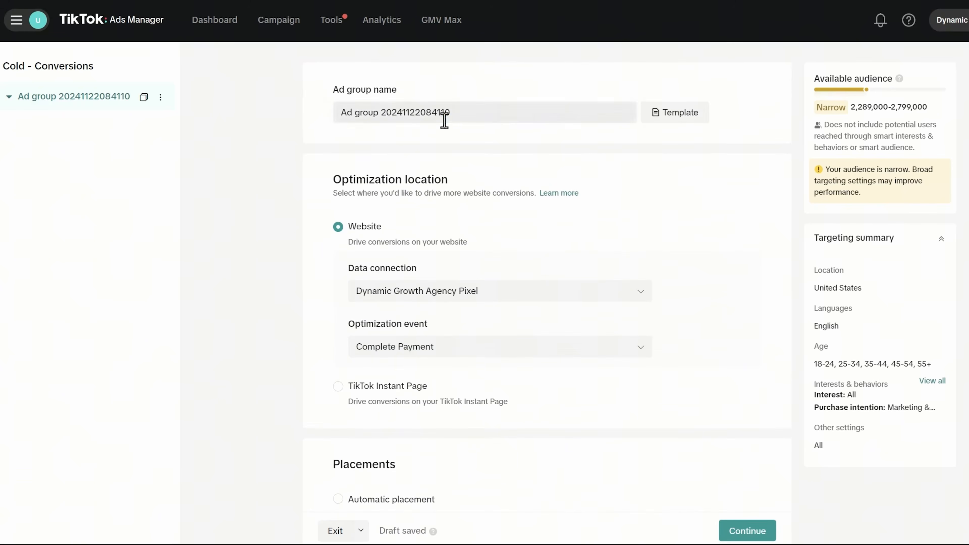
- Review the targeting and name the ad group 'TikTok // US 18+ // ALL SP // Marketing & Advertising'
{"action": "triple_click", "coordinate": [444, 120]}
{"action": "scroll", "coordinate": [407, 264], "scroll_direction": "down", "scroll_amount": 14}
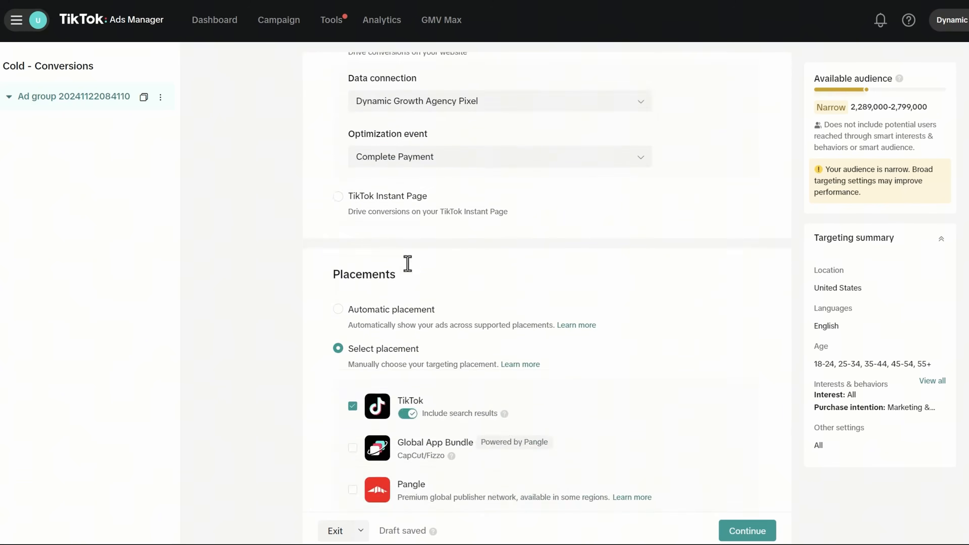
{"action": "scroll", "coordinate": [331, 337], "scroll_direction": "up", "scroll_amount": 14}
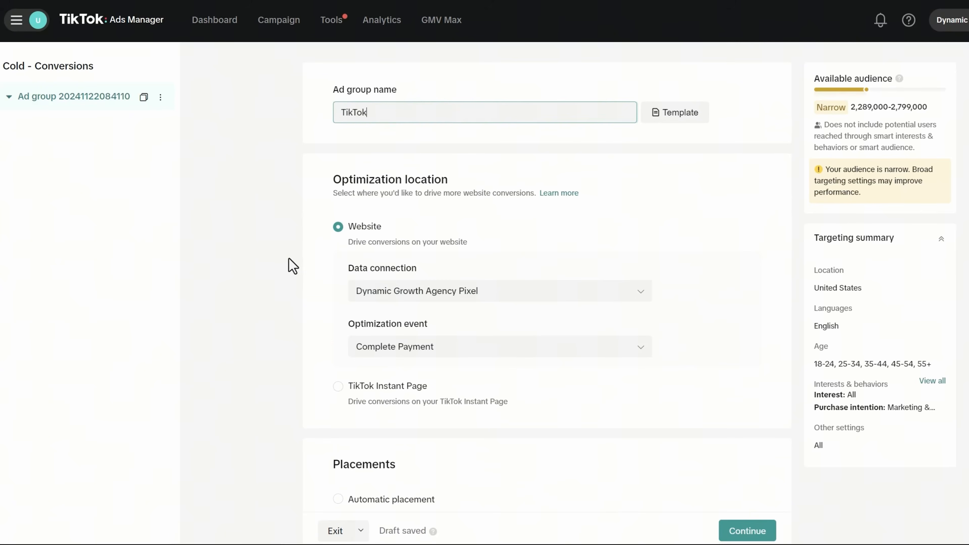
{"action": "scroll", "coordinate": [292, 265], "scroll_direction": "down", "scroll_amount": 20}
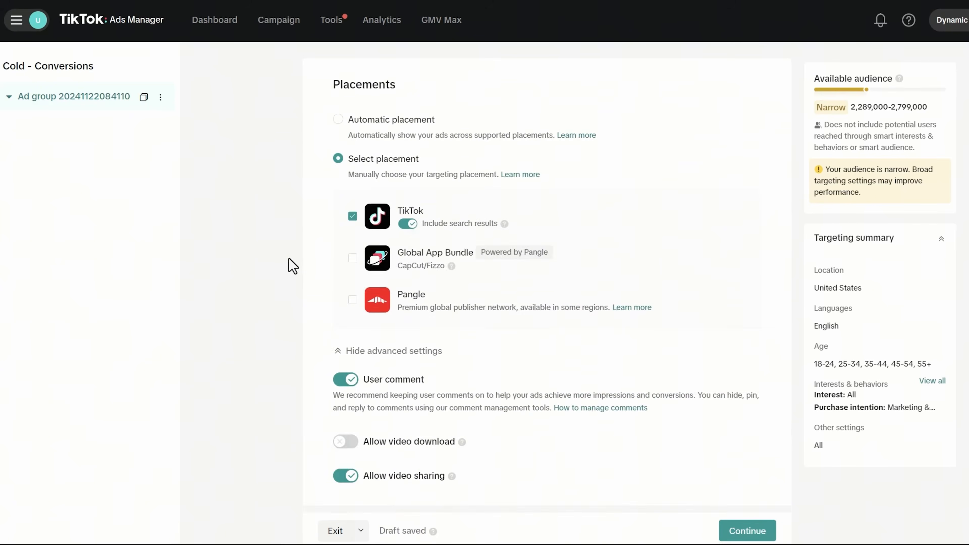
{"action": "scroll", "coordinate": [411, 346], "scroll_direction": "down", "scroll_amount": 3}
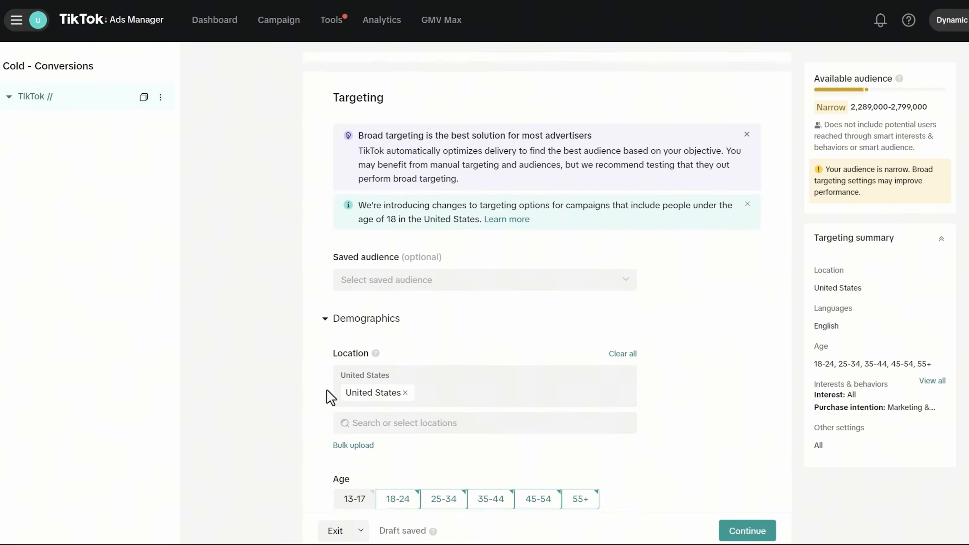
{"action": "scroll", "coordinate": [303, 381], "scroll_direction": "down", "scroll_amount": 5}
{"action": "scroll", "coordinate": [303, 360], "scroll_direction": "up", "scroll_amount": 8}
{"action": "scroll", "coordinate": [303, 361], "scroll_direction": "up", "scroll_amount": 19}
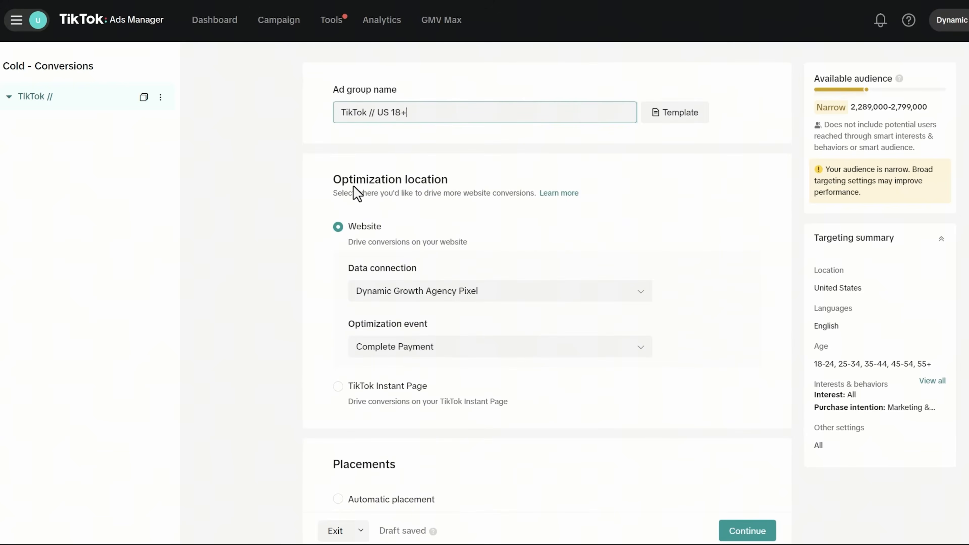
{"action": "scroll", "coordinate": [357, 194], "scroll_direction": "down", "scroll_amount": 20}
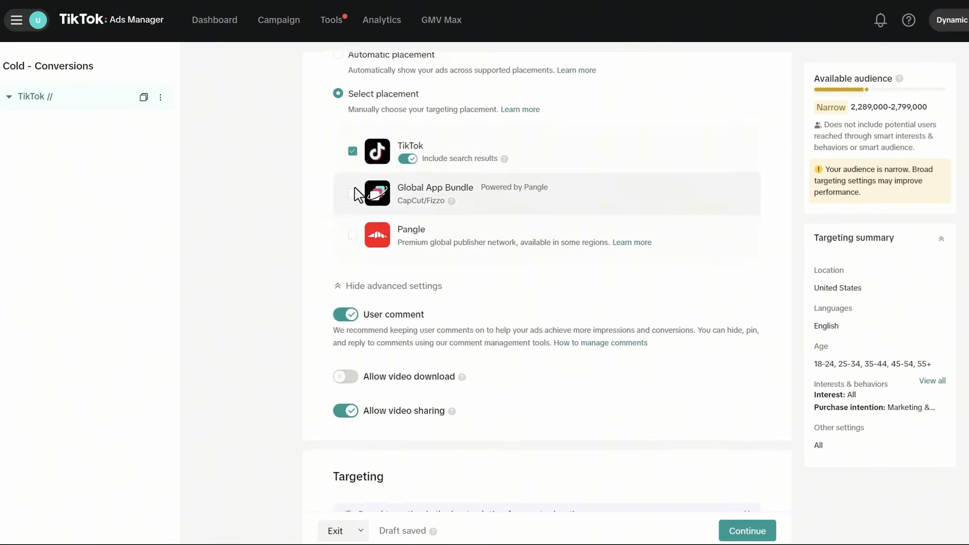
{"action": "scroll", "coordinate": [356, 193], "scroll_direction": "down", "scroll_amount": 12}
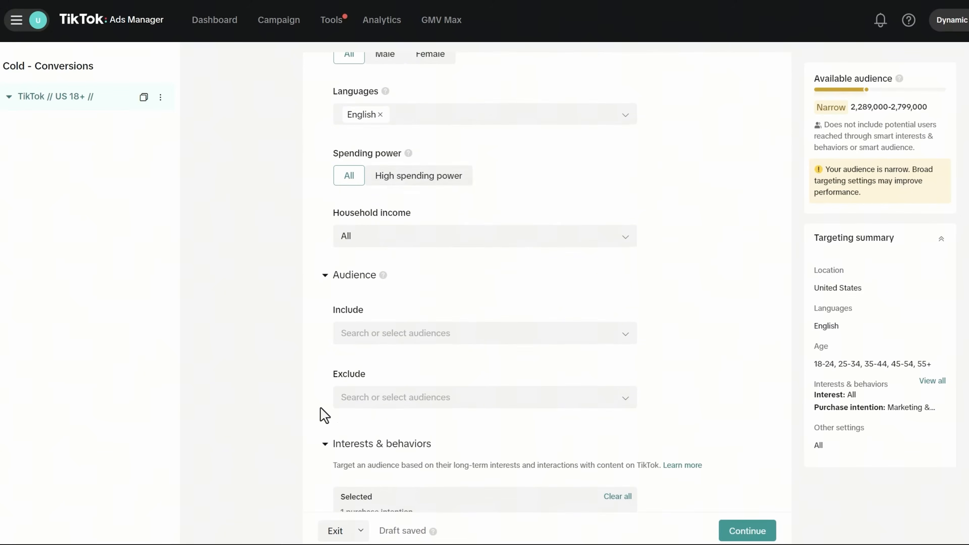
{"action": "scroll", "coordinate": [324, 414], "scroll_direction": "down", "scroll_amount": 5}
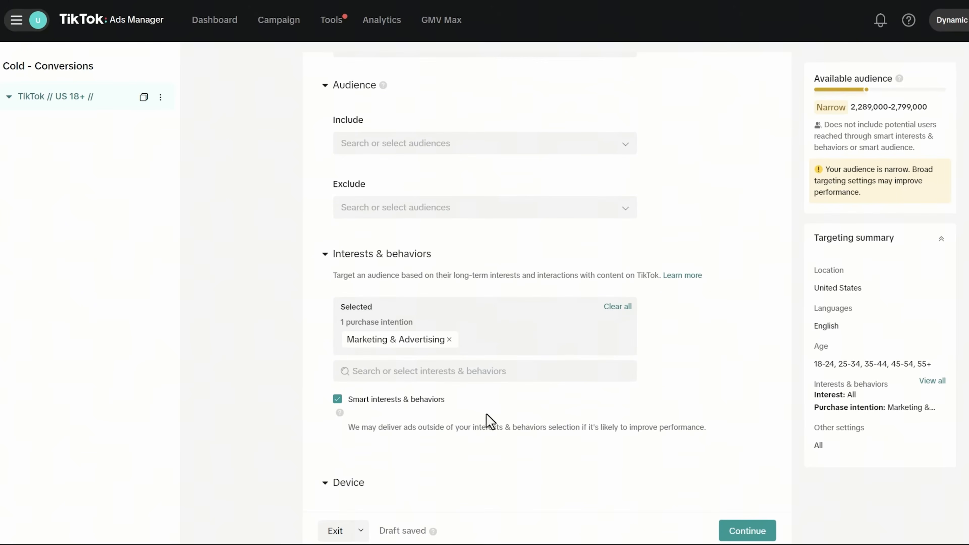
{"action": "scroll", "coordinate": [337, 242], "scroll_direction": "up", "scroll_amount": 20}
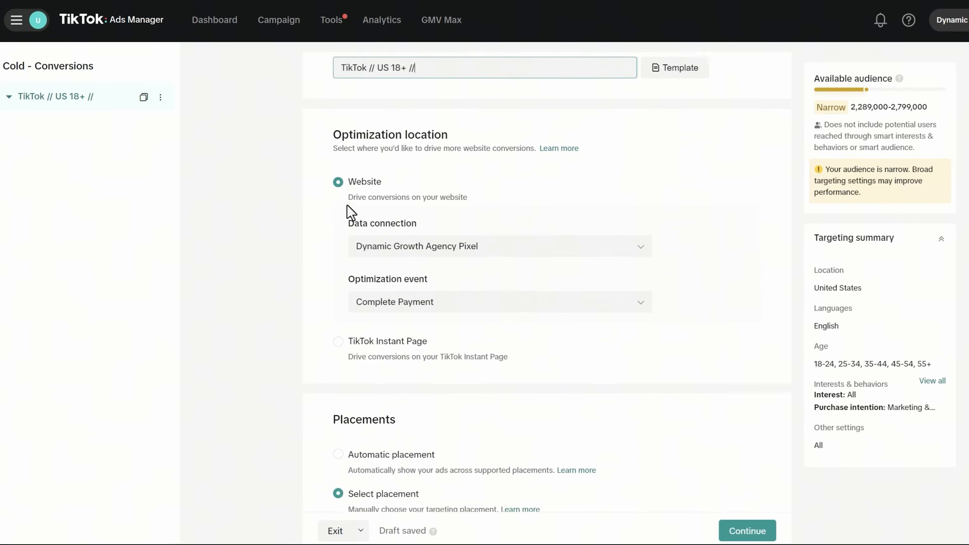
{"action": "scroll", "coordinate": [373, 187], "scroll_direction": "up", "scroll_amount": 1}
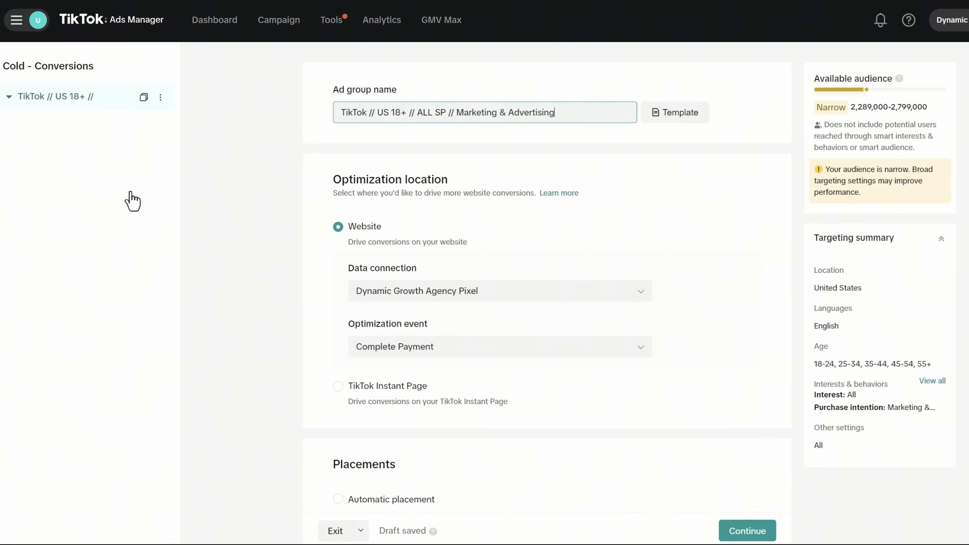
{"action": "scroll", "coordinate": [547, 312], "scroll_direction": "down", "scroll_amount": 15}
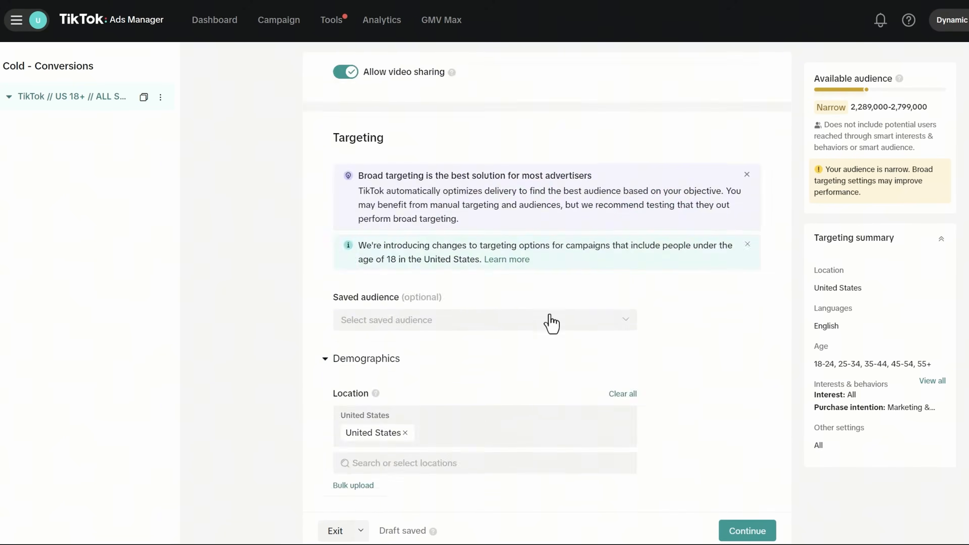
{"action": "scroll", "coordinate": [551, 323], "scroll_direction": "down", "scroll_amount": 12}
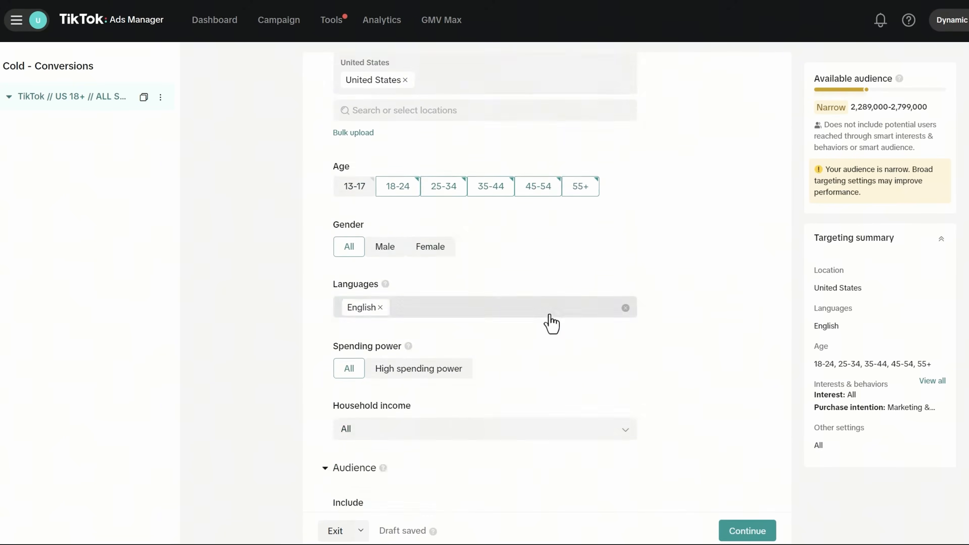
{"action": "scroll", "coordinate": [530, 337], "scroll_direction": "up", "scroll_amount": 20}
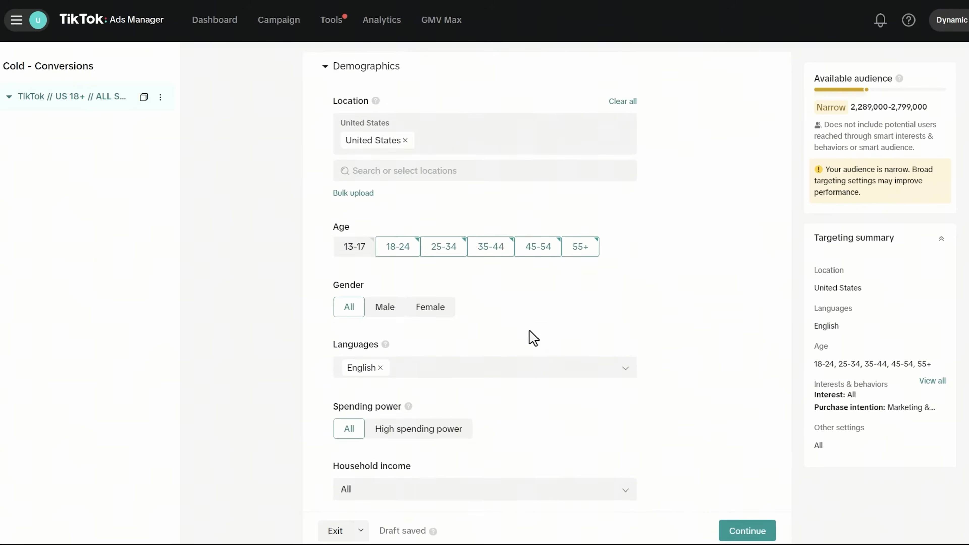
{"action": "left_click", "coordinate": [478, 93]}
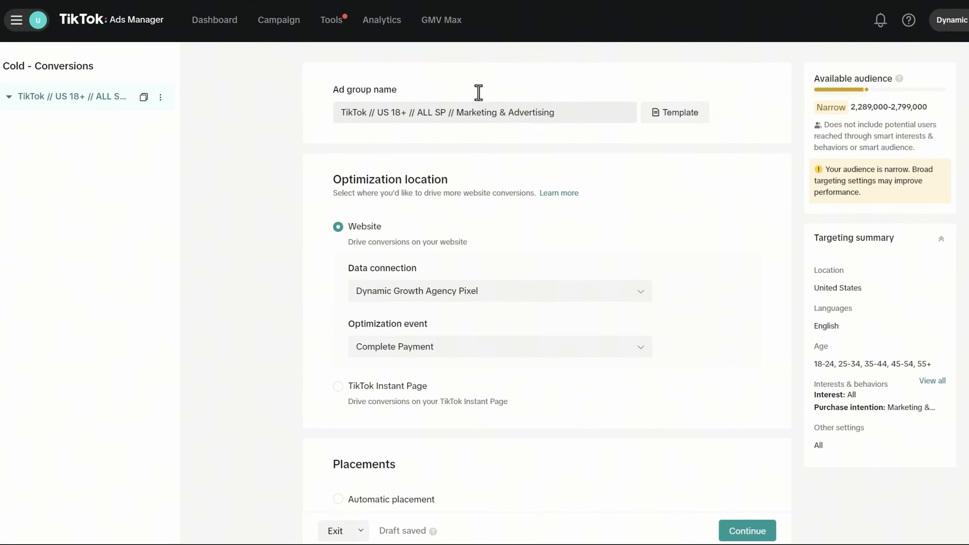
{"action": "scroll", "coordinate": [493, 264], "scroll_direction": "down", "scroll_amount": 3}
{"action": "scroll", "coordinate": [572, 191], "scroll_direction": "up", "scroll_amount": 3}
{"action": "left_click", "coordinate": [673, 120]}
{"action": "left_click", "coordinate": [566, 252]}
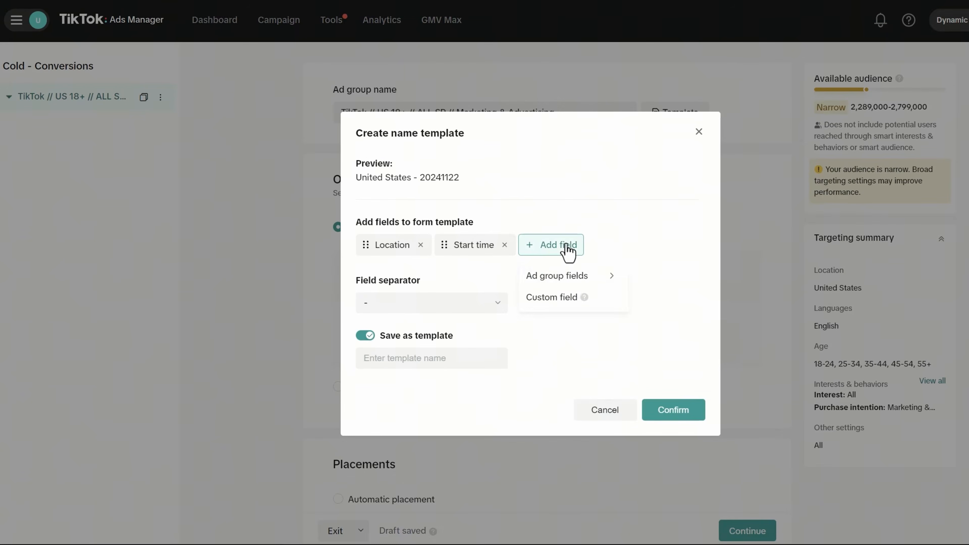
{"action": "mouse_move", "coordinate": [574, 285]}
{"action": "left_click", "coordinate": [651, 297]}
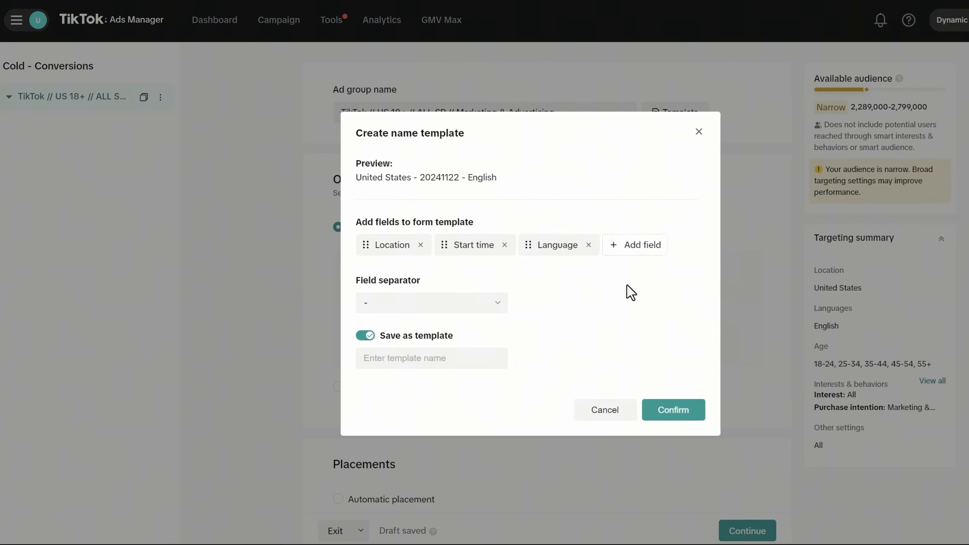
{"action": "left_click", "coordinate": [625, 250]}
{"action": "mouse_move", "coordinate": [635, 280]}
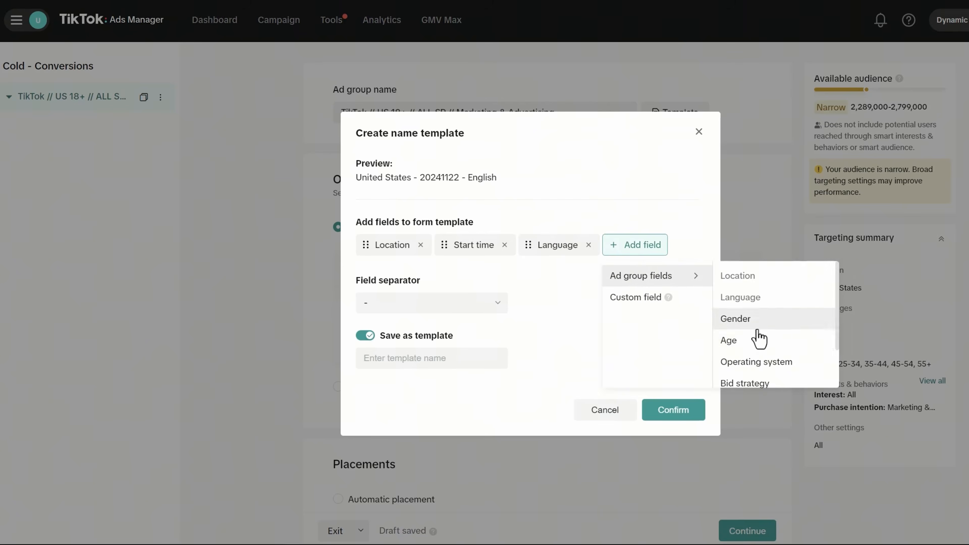
{"action": "left_click", "coordinate": [744, 341]}
{"action": "left_click", "coordinate": [384, 260]}
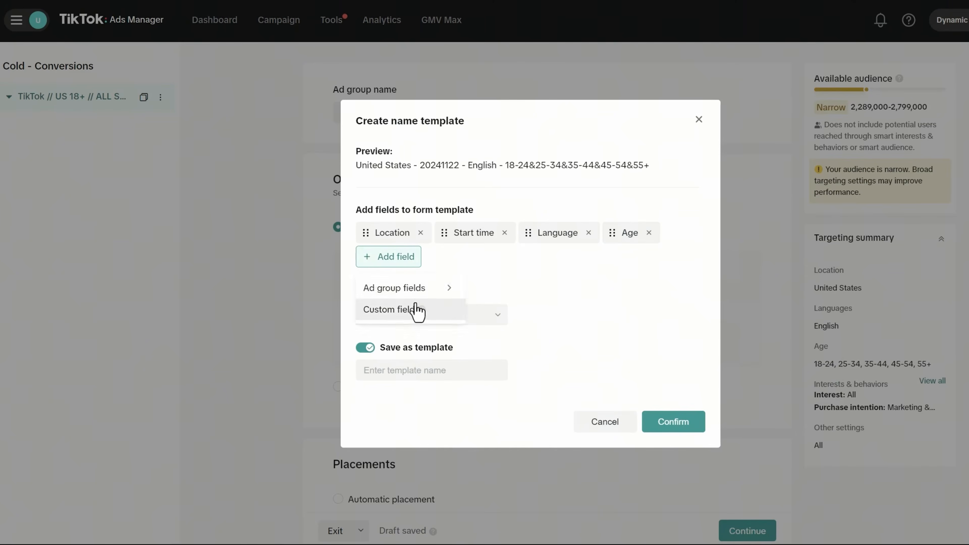
{"action": "mouse_move", "coordinate": [405, 294]}
{"action": "scroll", "coordinate": [527, 383], "scroll_direction": "down", "scroll_amount": 2}
{"action": "left_click", "coordinate": [511, 341]}
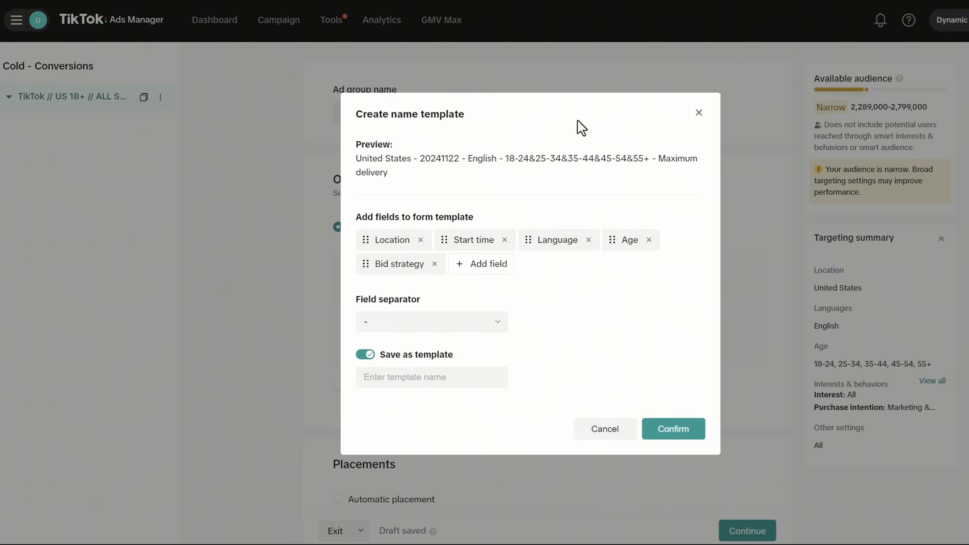
{"action": "left_click", "coordinate": [408, 382]}
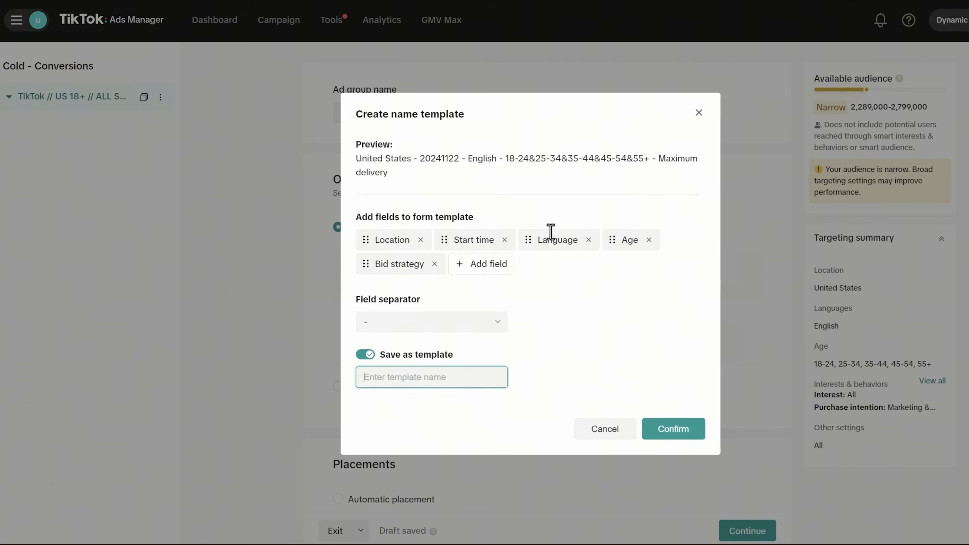
{"action": "left_click", "coordinate": [475, 267]}
{"action": "left_click", "coordinate": [511, 299]}
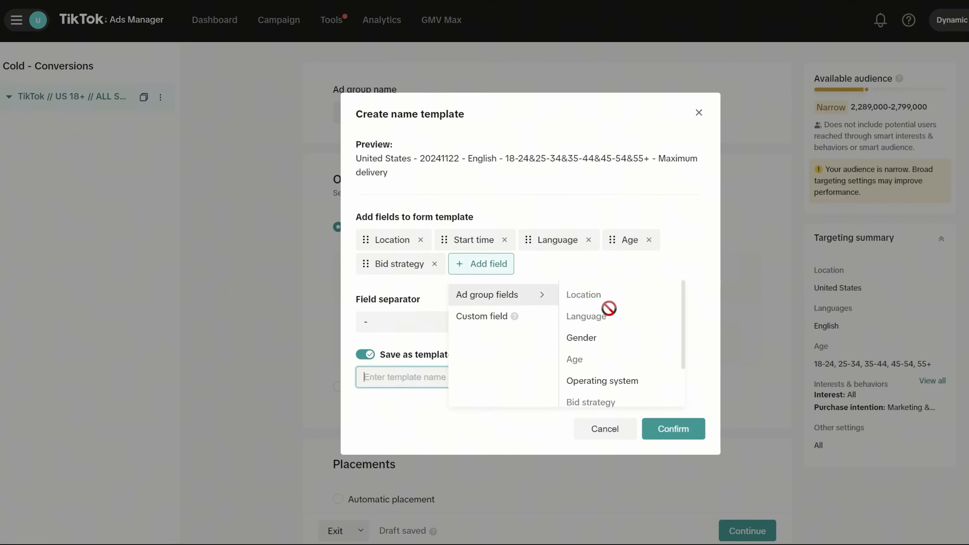
{"action": "scroll", "coordinate": [611, 345], "scroll_direction": "down", "scroll_amount": 2}
{"action": "scroll", "coordinate": [609, 339], "scroll_direction": "up", "scroll_amount": 2}
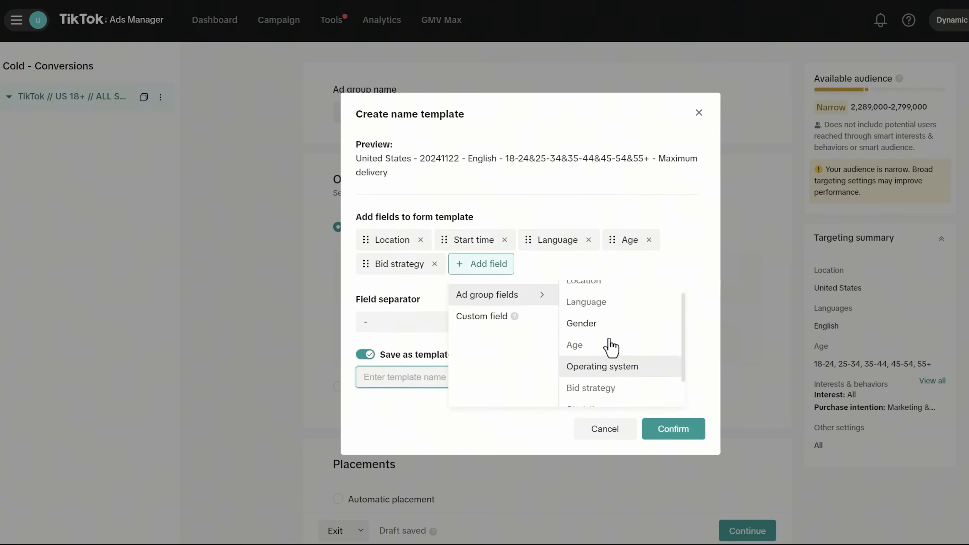
{"action": "left_click", "coordinate": [641, 115]}
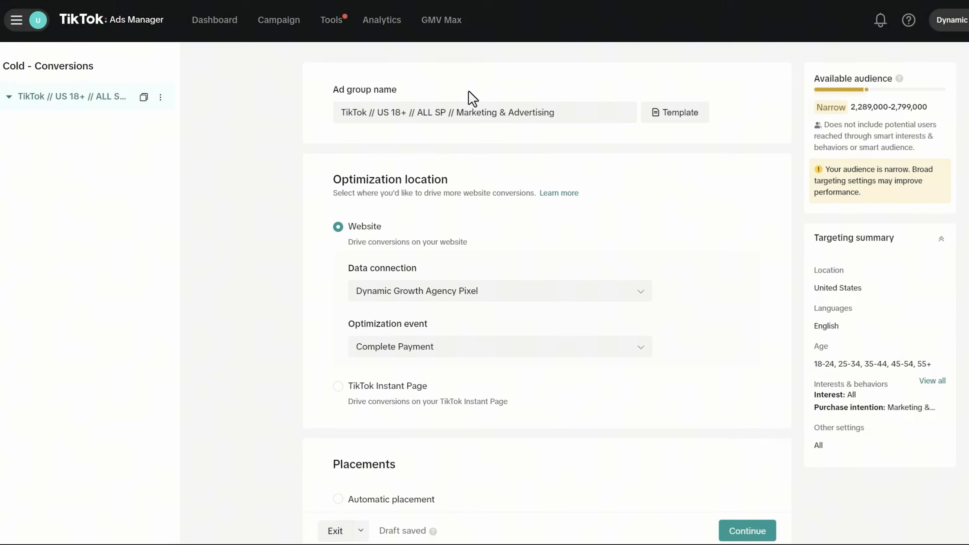
{"action": "left_click", "coordinate": [417, 112]}
- Select the ad group name, then move down past Targeting and Budget & schedule to Bidding & optimization
{"action": "key", "text": "ctrl+a"}
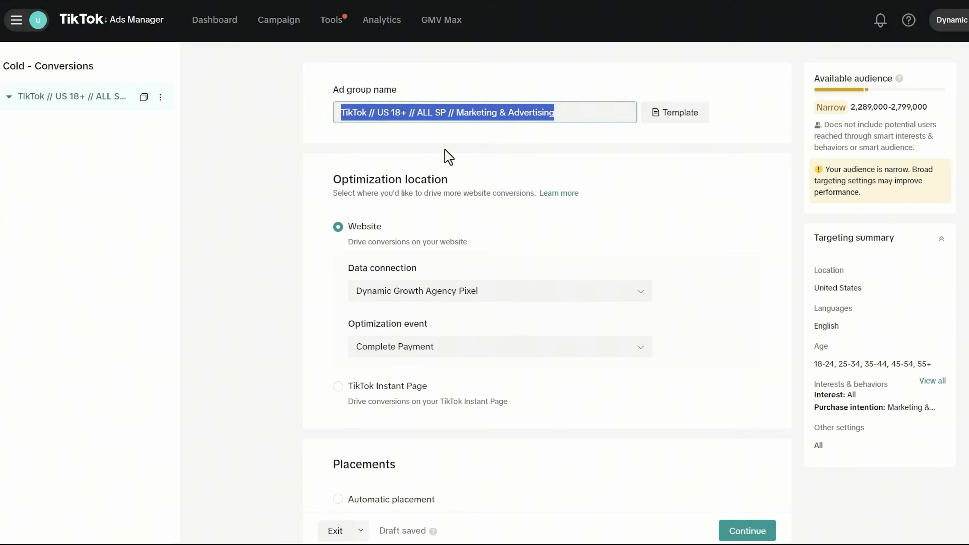
{"action": "scroll", "coordinate": [566, 147], "scroll_direction": "down", "scroll_amount": 20}
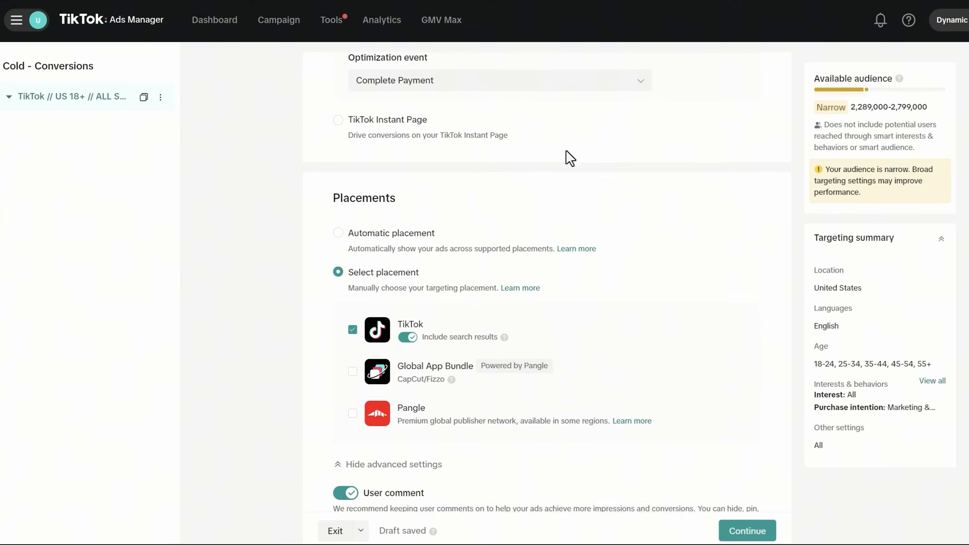
{"action": "scroll", "coordinate": [569, 168], "scroll_direction": "down", "scroll_amount": 15}
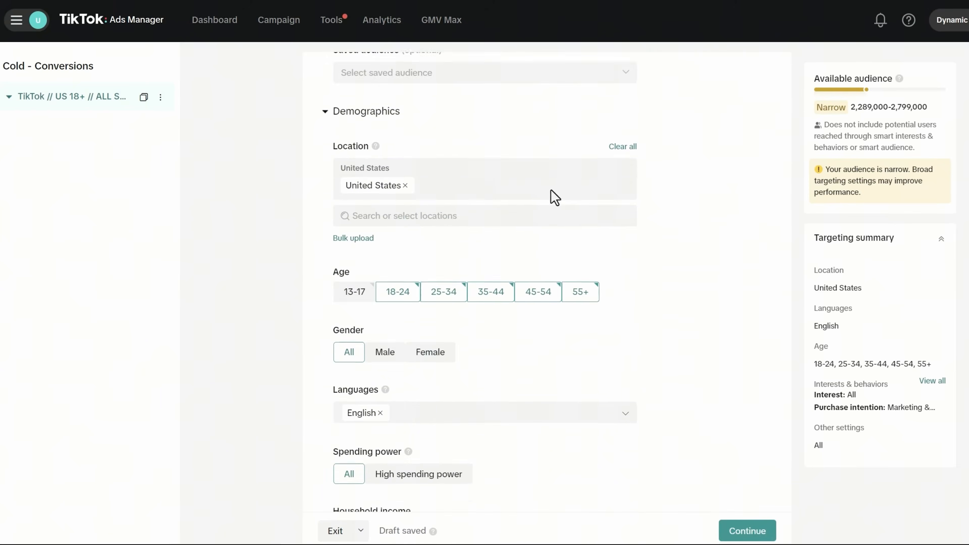
{"action": "scroll", "coordinate": [553, 224], "scroll_direction": "down", "scroll_amount": 15}
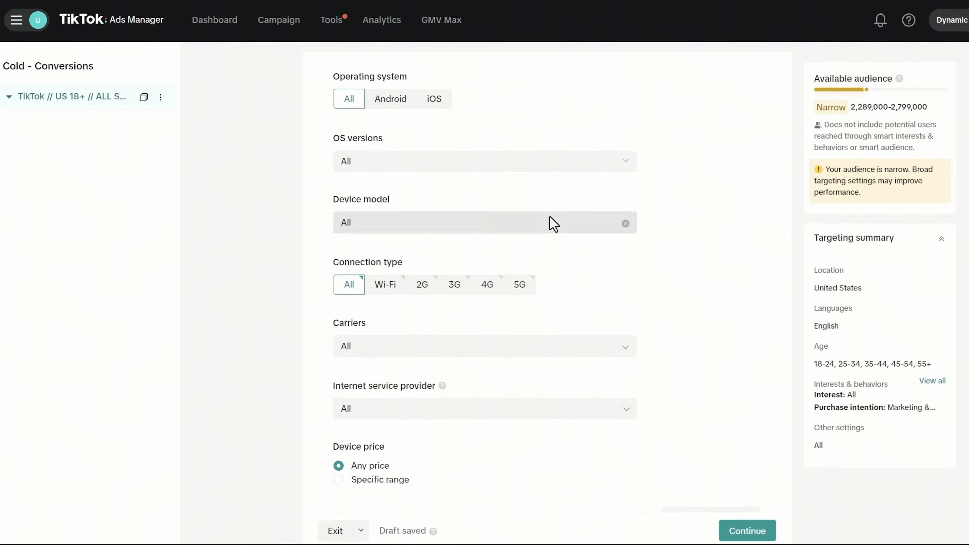
{"action": "scroll", "coordinate": [553, 224], "scroll_direction": "down", "scroll_amount": 5}
{"action": "scroll", "coordinate": [480, 199], "scroll_direction": "up", "scroll_amount": 4}
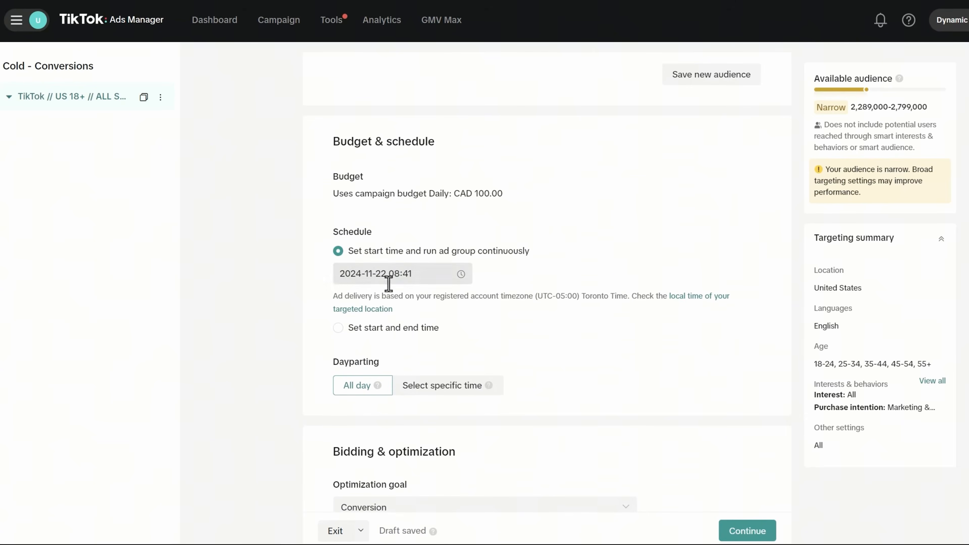
{"action": "scroll", "coordinate": [458, 338], "scroll_direction": "down", "scroll_amount": 5}
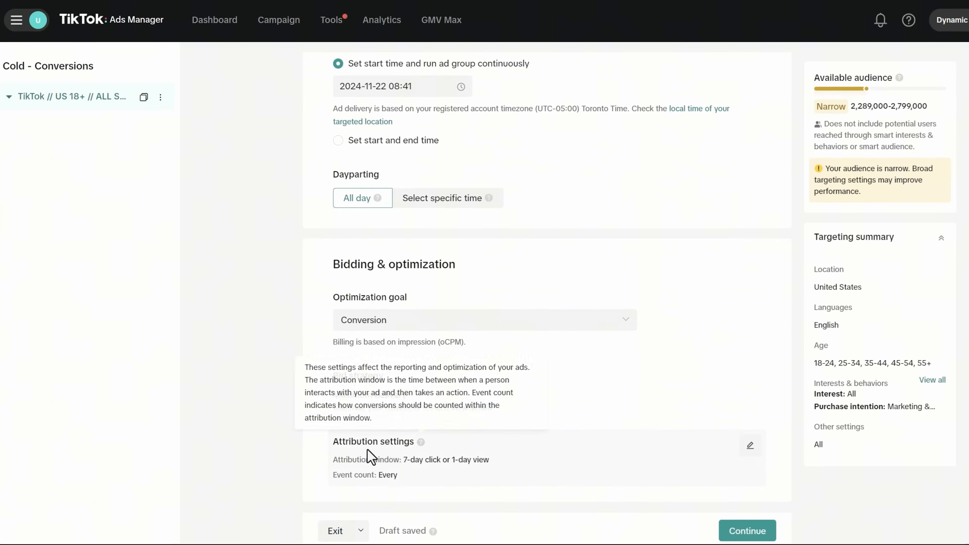
- Keep the 7-day click or 1-day view attribution unchanged and continue to the ad setup
{"action": "left_click", "coordinate": [750, 445]}
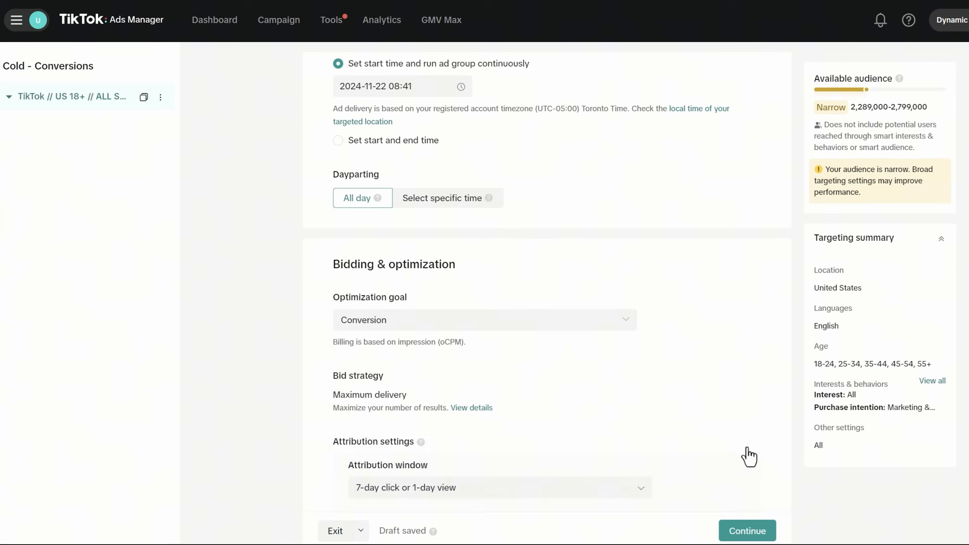
{"action": "left_click", "coordinate": [360, 413]}
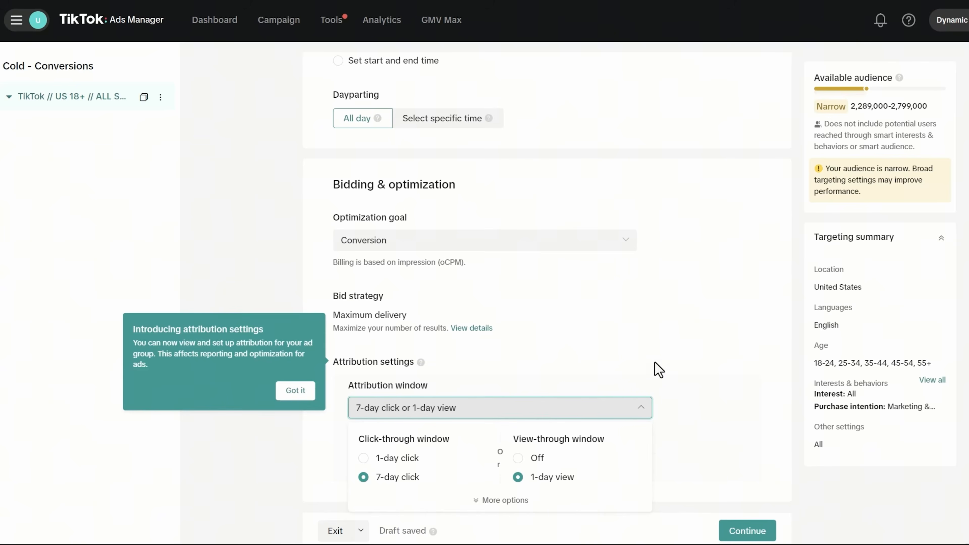
{"action": "left_click", "coordinate": [603, 376]}
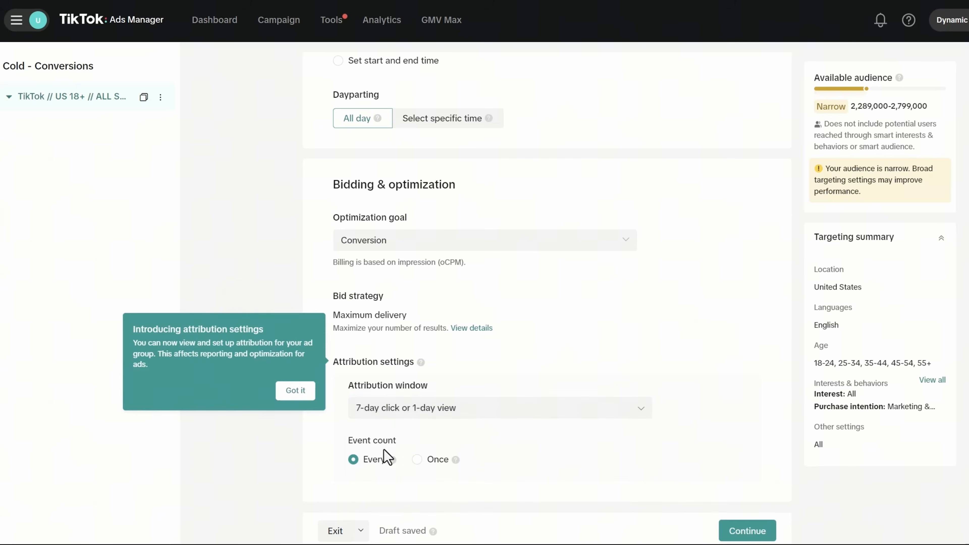
{"action": "left_click", "coordinate": [295, 395]}
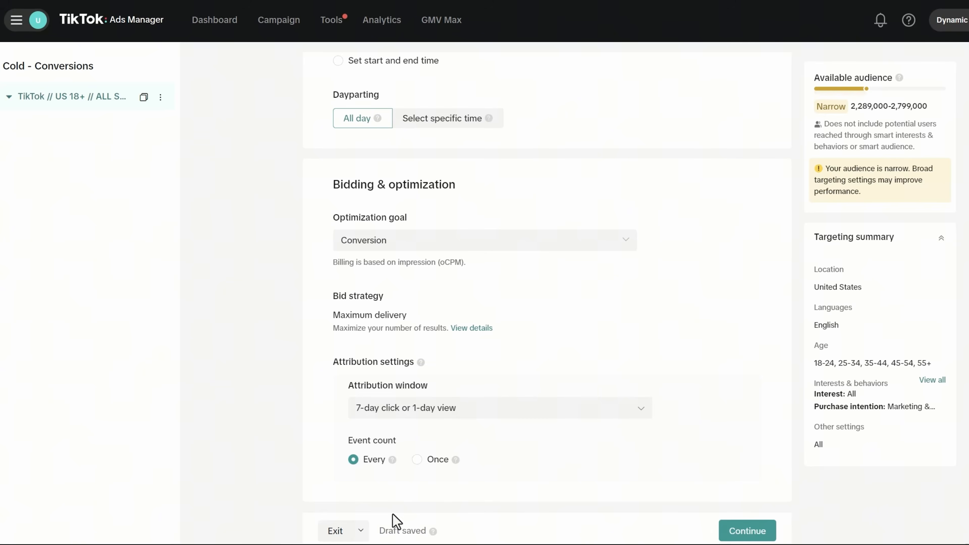
{"action": "left_click", "coordinate": [766, 535]}
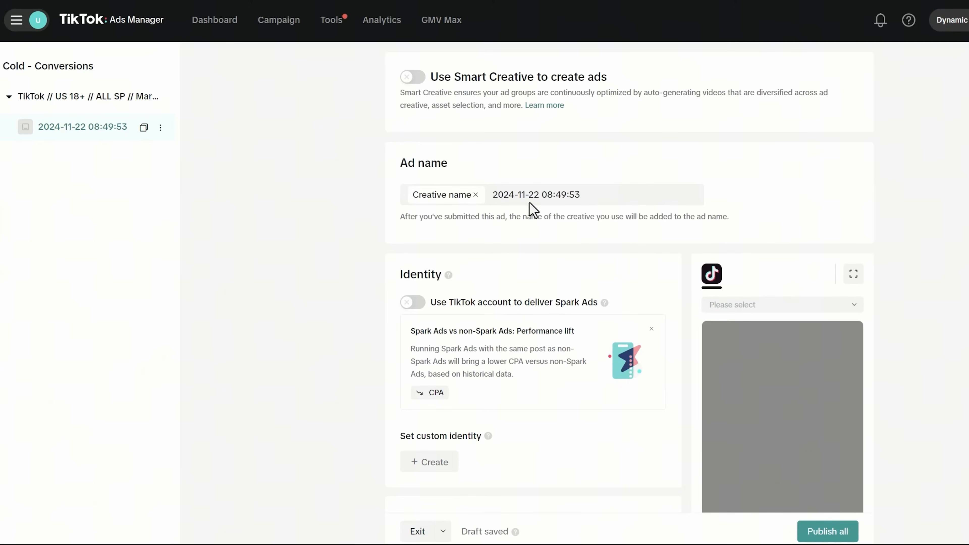
{"action": "scroll", "coordinate": [387, 256], "scroll_direction": "down", "scroll_amount": 3}
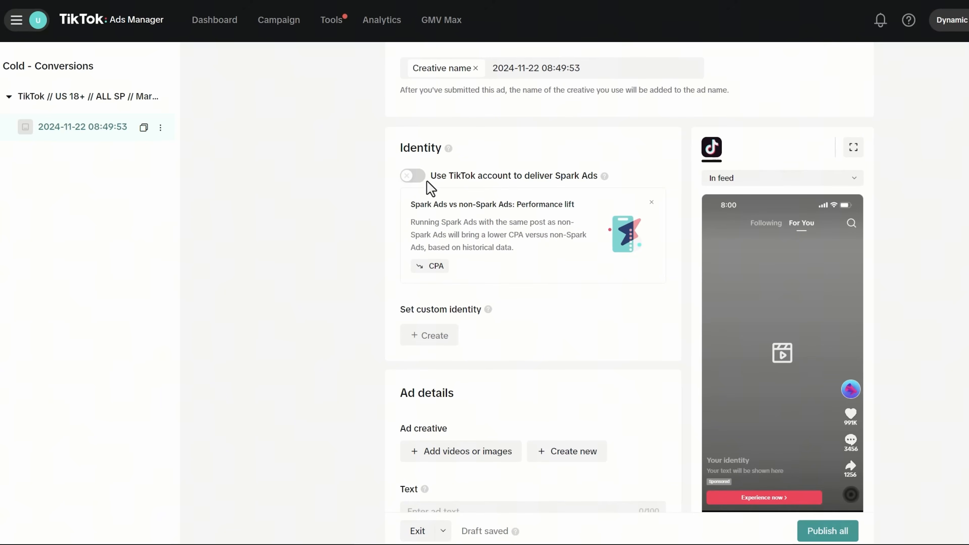
{"action": "left_click", "coordinate": [413, 182]}
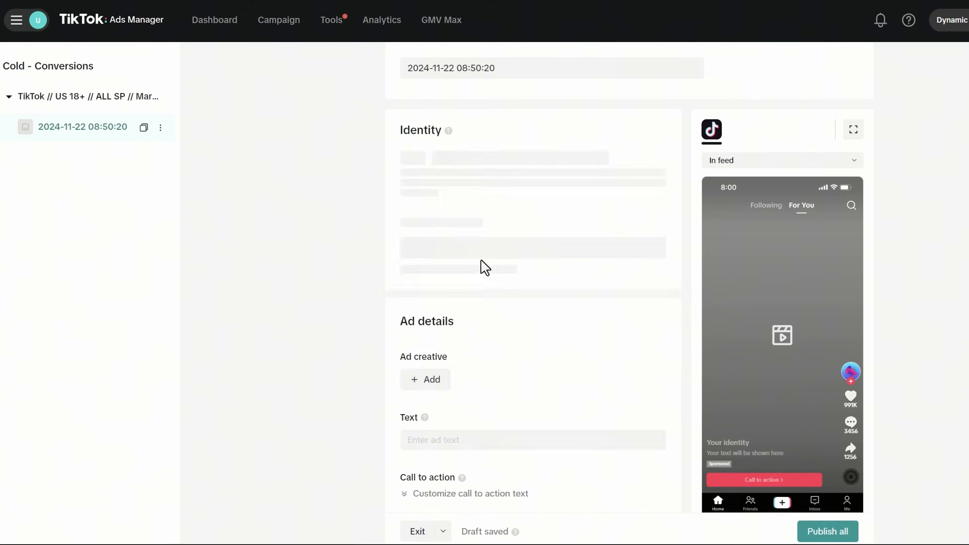
{"action": "left_click", "coordinate": [463, 287]}
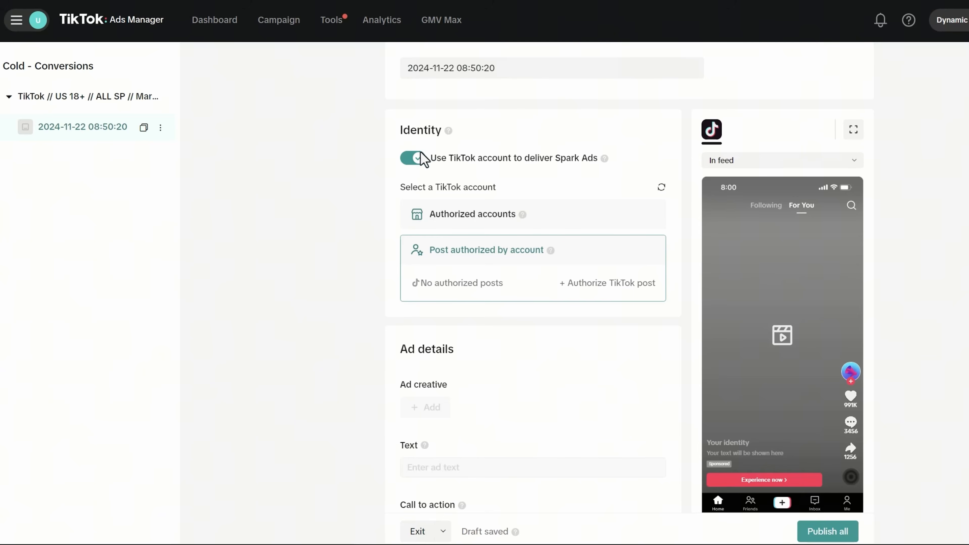
{"action": "left_click", "coordinate": [415, 158]}
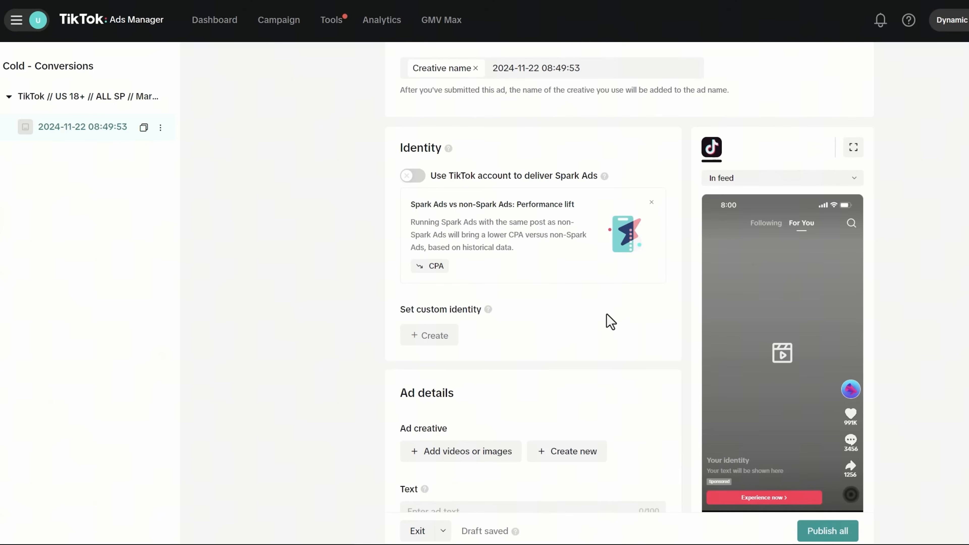
- Create a custom identity named 'DynamicGrowthAgency' with the D logo avatar for the ad
{"action": "left_click", "coordinate": [423, 334]}
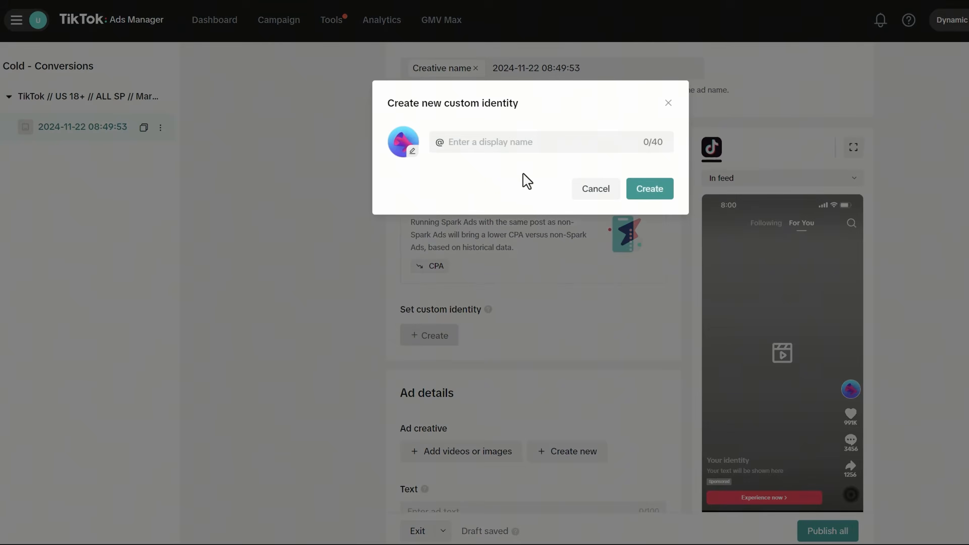
{"action": "left_click", "coordinate": [486, 146]}
{"action": "type", "text": "DynamicGrowthAgency"}
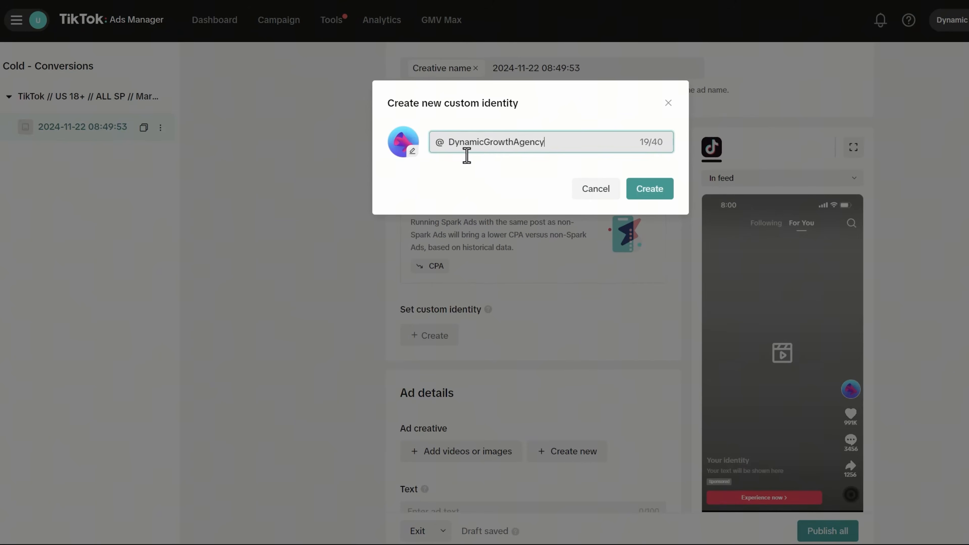
{"action": "left_click", "coordinate": [426, 183]}
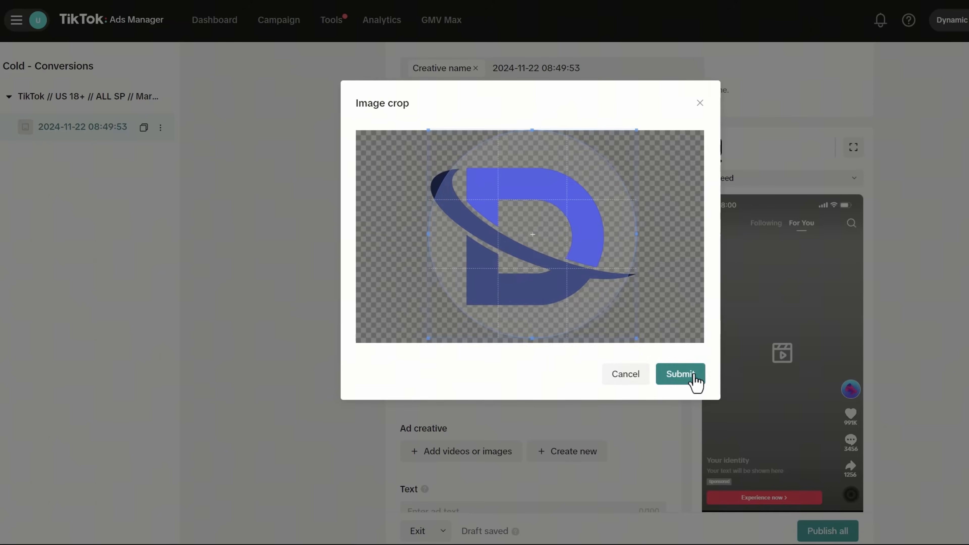
{"action": "left_click", "coordinate": [693, 380]}
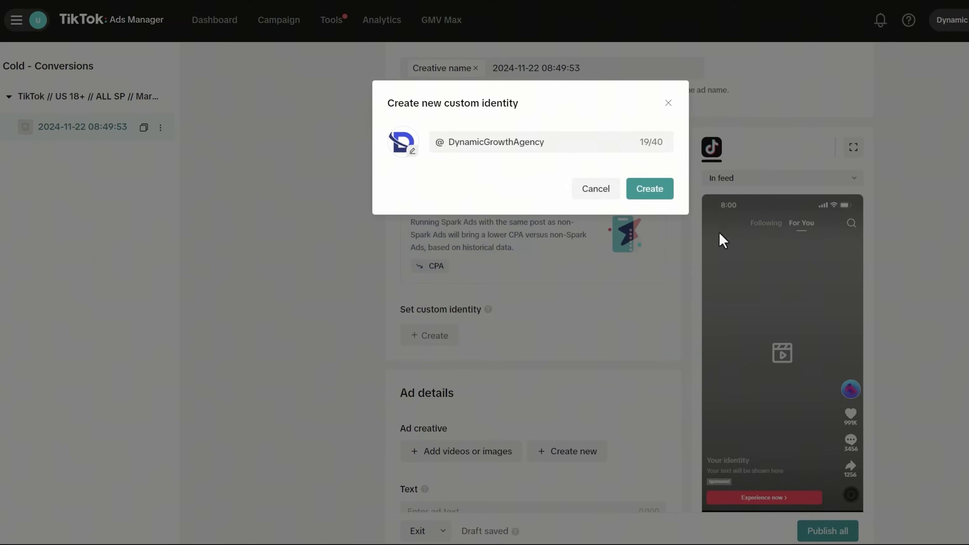
{"action": "left_click", "coordinate": [650, 193]}
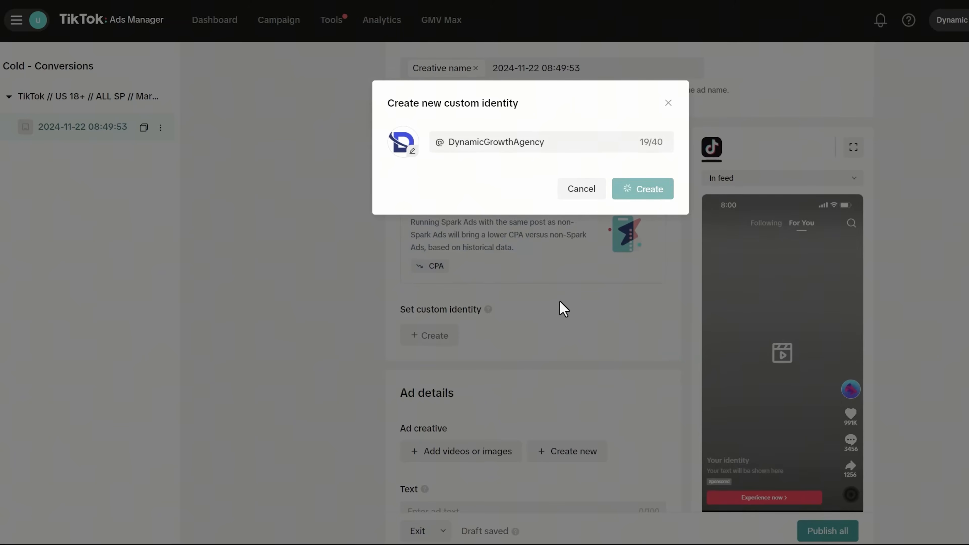
{"action": "scroll", "coordinate": [560, 307], "scroll_direction": "down", "scroll_amount": 2}
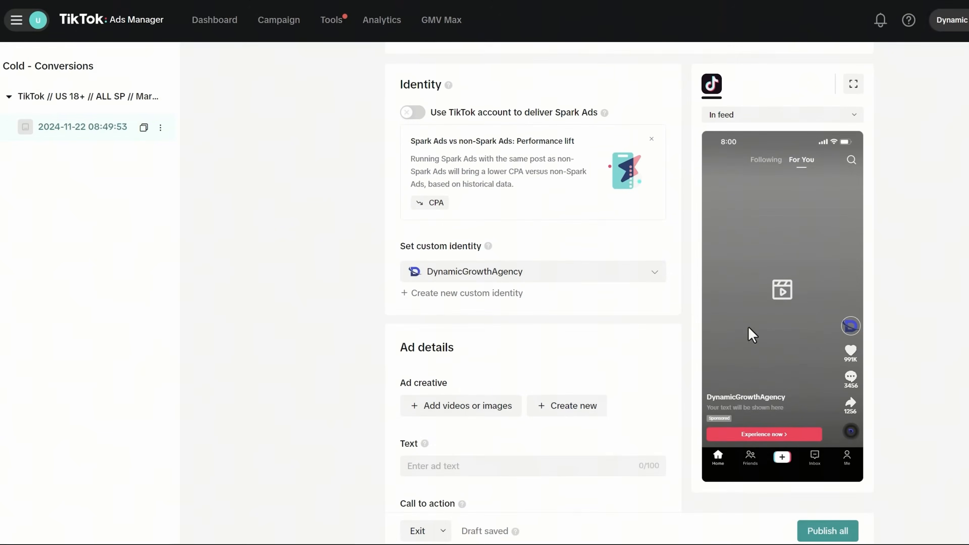
- Uncheck every option in the Call to action list, including Read more, View now and Sign up
{"action": "scroll", "coordinate": [557, 336], "scroll_direction": "down", "scroll_amount": 1}
{"action": "scroll", "coordinate": [473, 313], "scroll_direction": "down", "scroll_amount": 2}
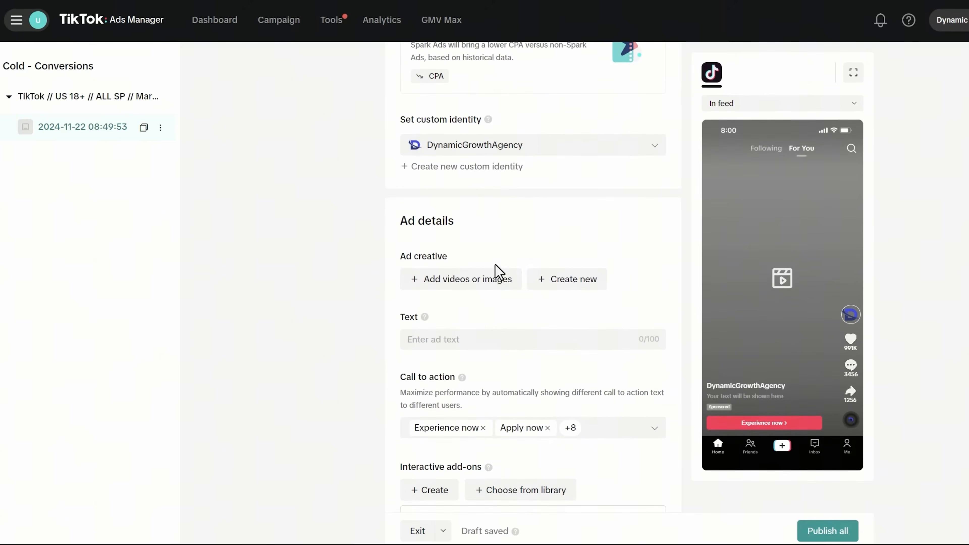
{"action": "scroll", "coordinate": [457, 271], "scroll_direction": "down", "scroll_amount": 2}
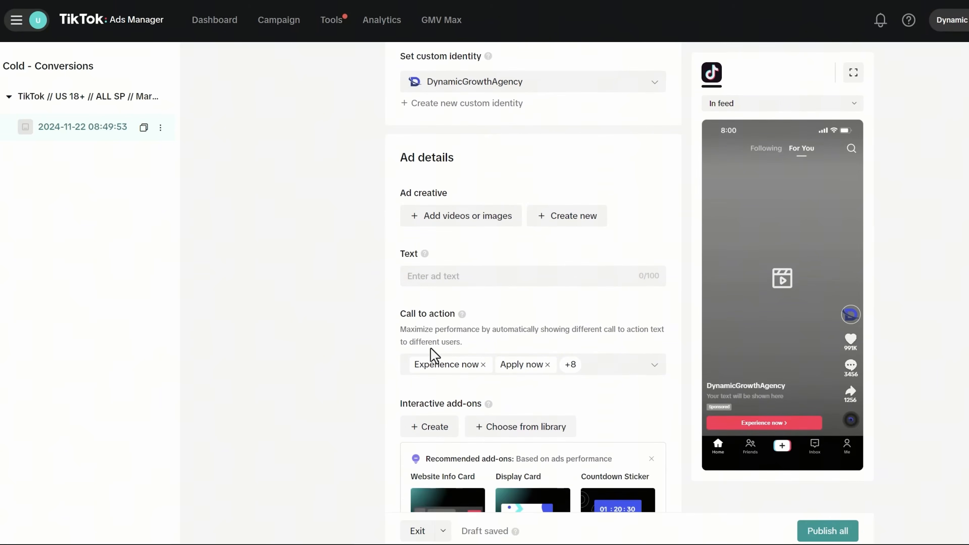
{"action": "left_click", "coordinate": [574, 369]}
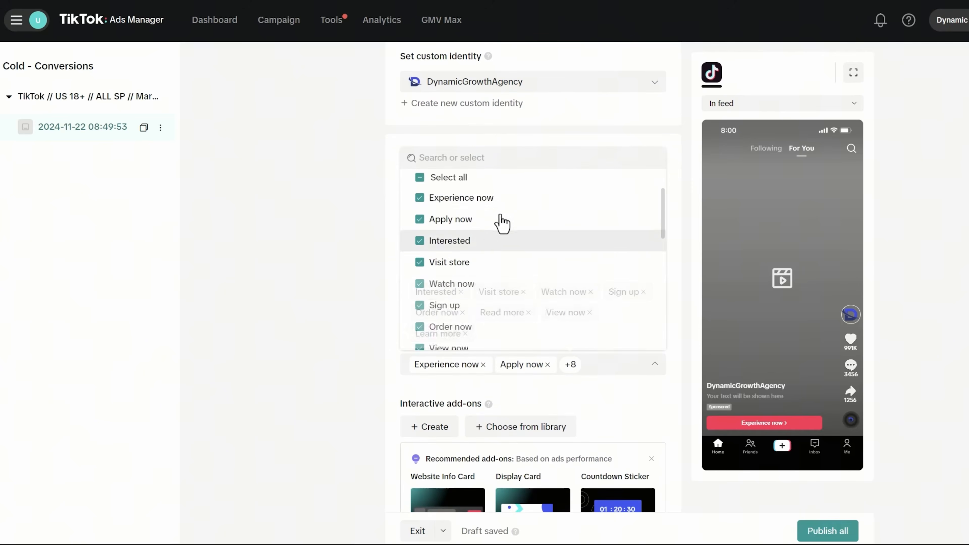
{"action": "scroll", "coordinate": [502, 220], "scroll_direction": "down", "scroll_amount": 3}
{"action": "scroll", "coordinate": [503, 292], "scroll_direction": "down", "scroll_amount": 3}
{"action": "scroll", "coordinate": [501, 292], "scroll_direction": "up", "scroll_amount": 3}
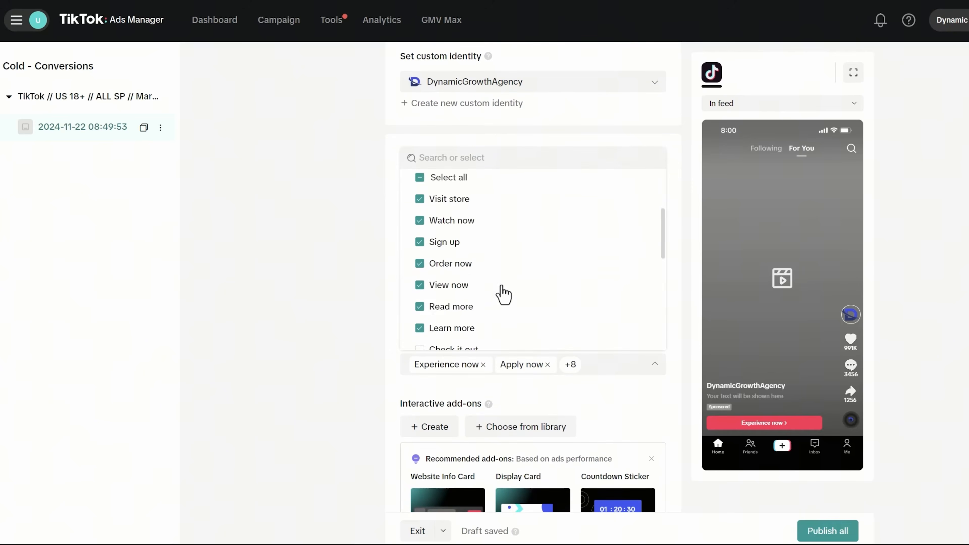
{"action": "left_click", "coordinate": [418, 307]}
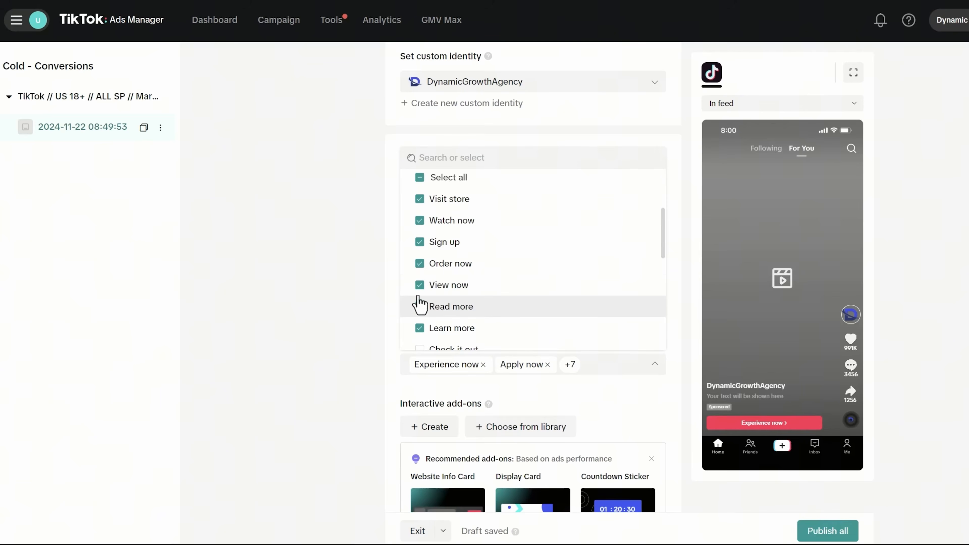
{"action": "left_click", "coordinate": [420, 286]}
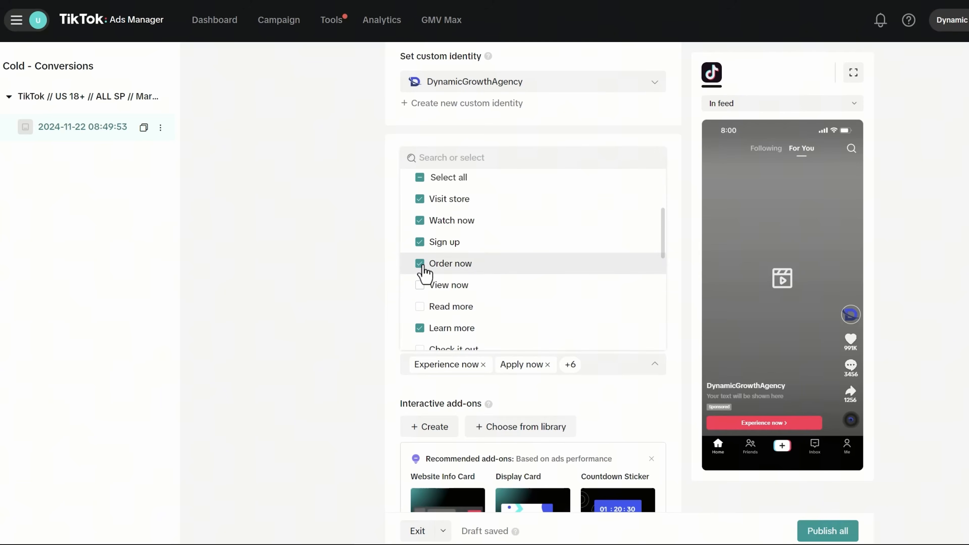
{"action": "scroll", "coordinate": [495, 294], "scroll_direction": "up", "scroll_amount": 3}
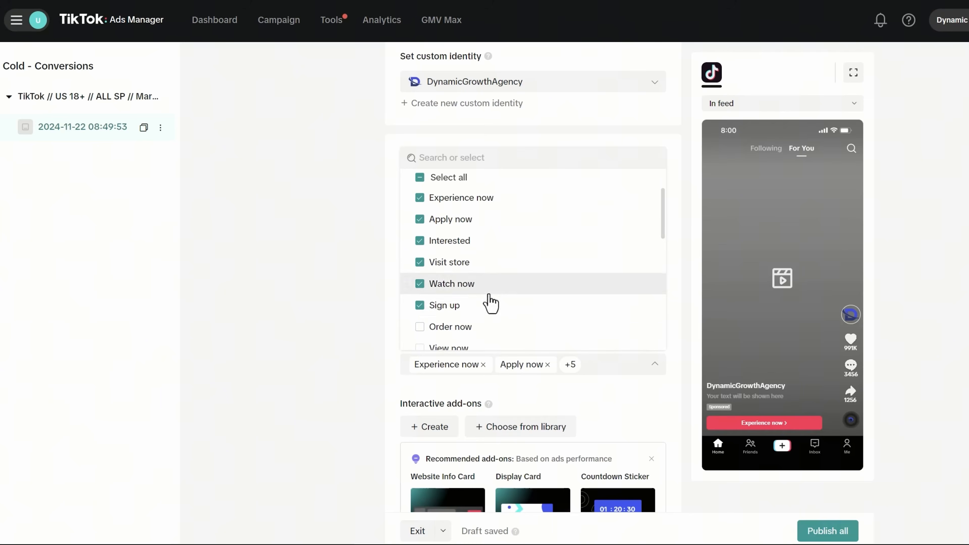
{"action": "left_click", "coordinate": [422, 305]}
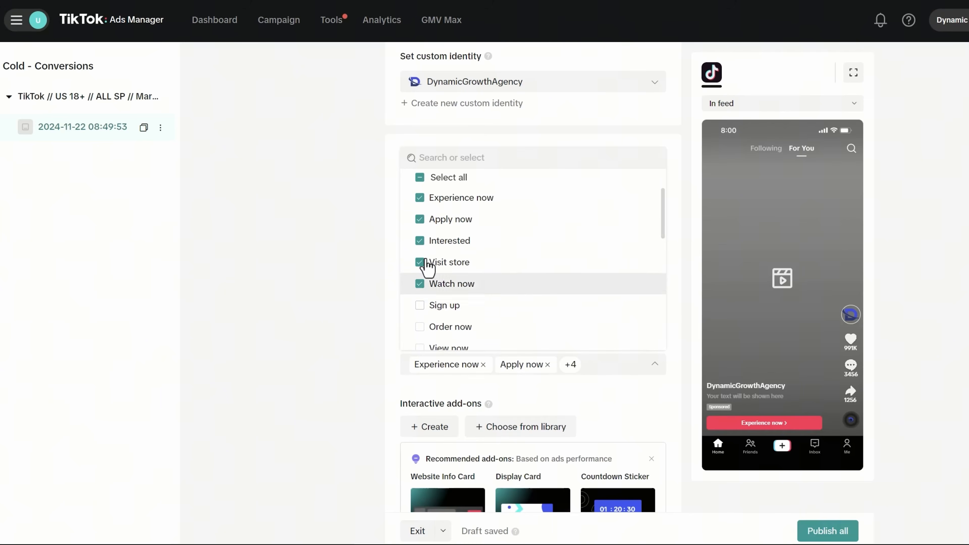
{"action": "left_click", "coordinate": [422, 283]}
{"action": "left_click", "coordinate": [424, 261]}
{"action": "left_click", "coordinate": [422, 239]}
{"action": "left_click", "coordinate": [421, 221]}
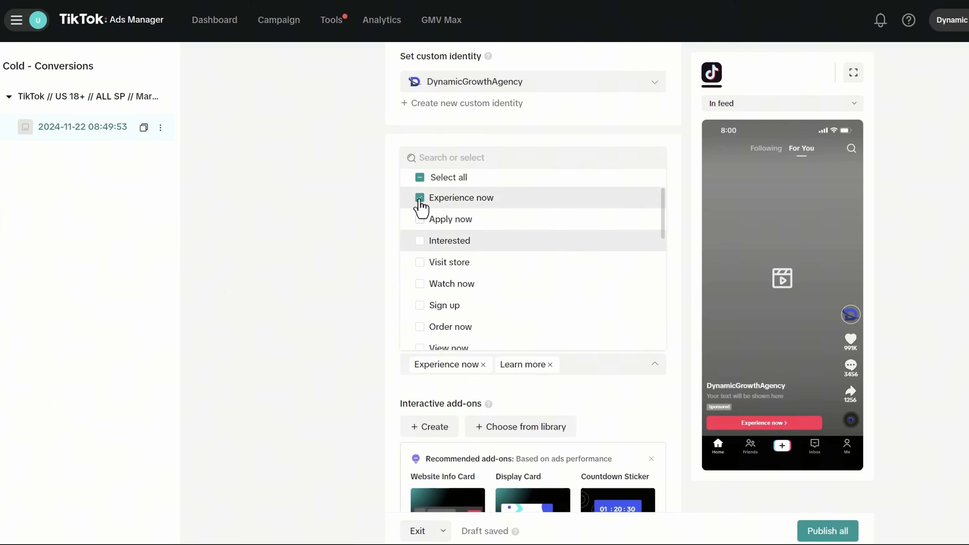
{"action": "left_click", "coordinate": [421, 200]}
{"action": "left_click", "coordinate": [420, 179]}
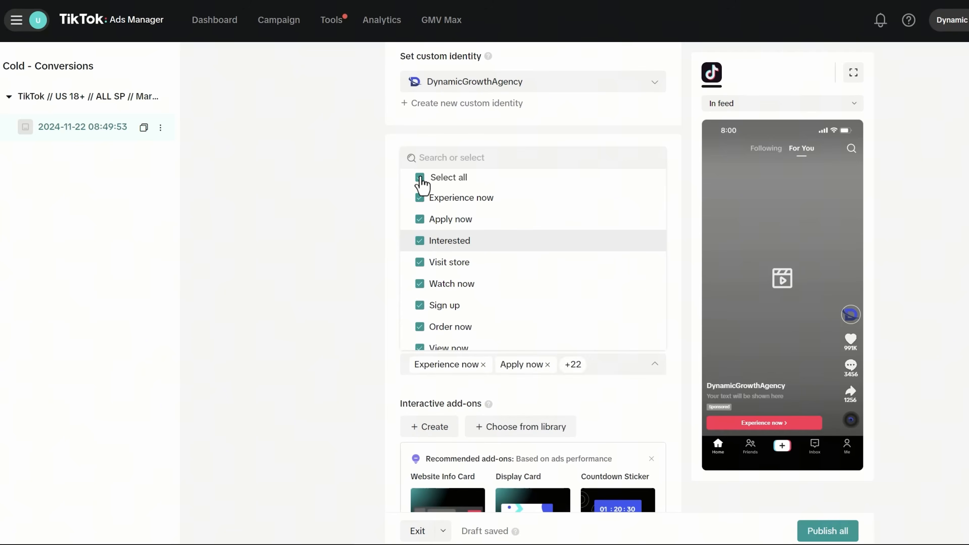
{"action": "left_click", "coordinate": [420, 178]}
- Check Contact us, Get quote, Check it out and Learn more as the call-to-actions
{"action": "scroll", "coordinate": [494, 248], "scroll_direction": "down", "scroll_amount": 5}
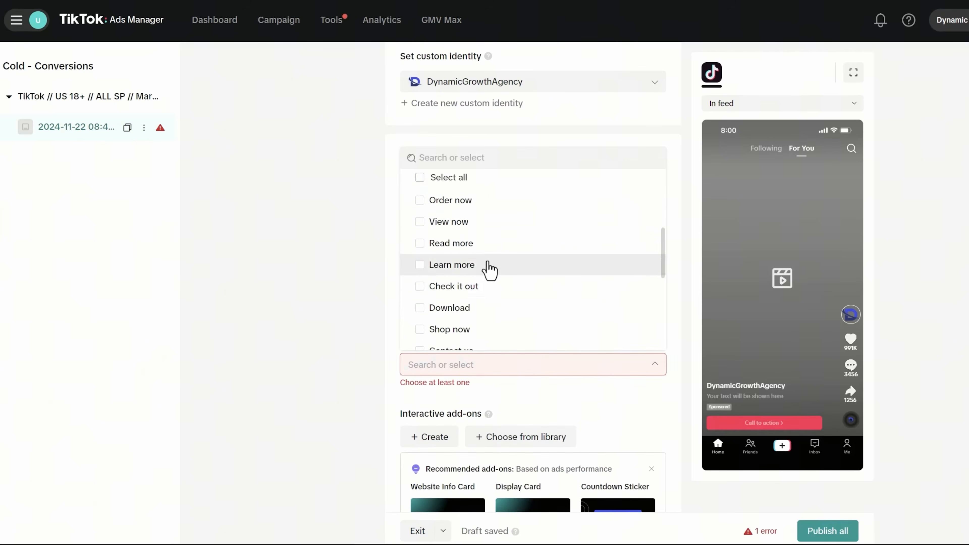
{"action": "left_click", "coordinate": [482, 289]}
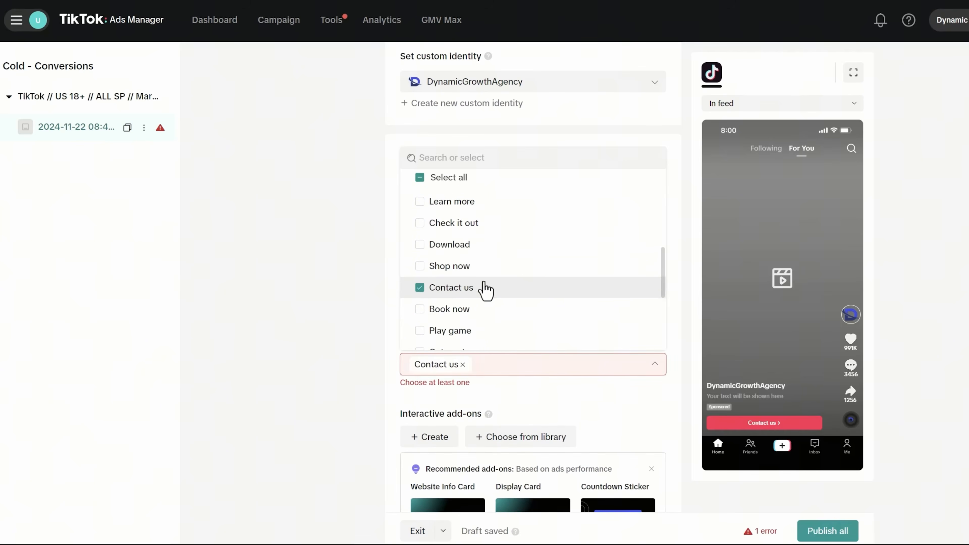
{"action": "scroll", "coordinate": [549, 281], "scroll_direction": "down", "scroll_amount": 3}
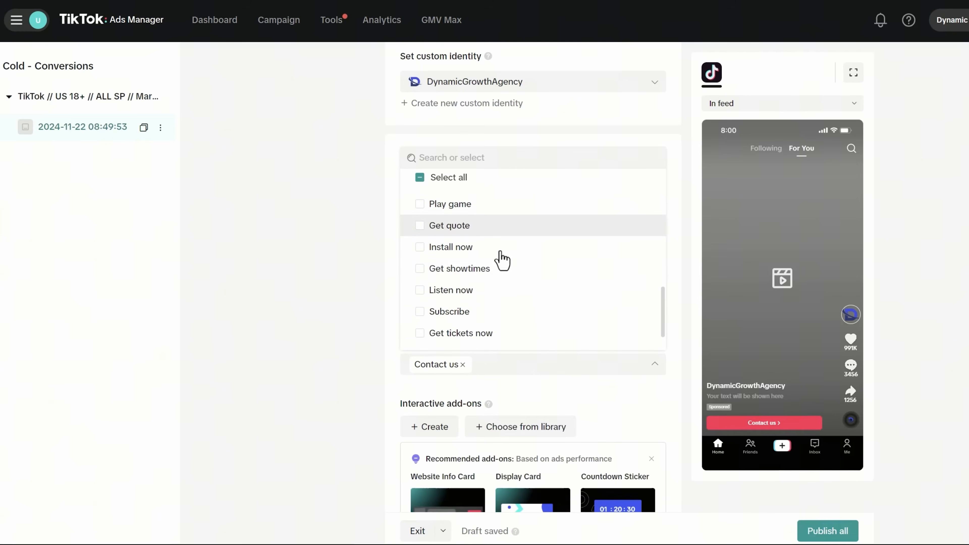
{"action": "left_click", "coordinate": [492, 233]}
{"action": "scroll", "coordinate": [523, 274], "scroll_direction": "down", "scroll_amount": 1}
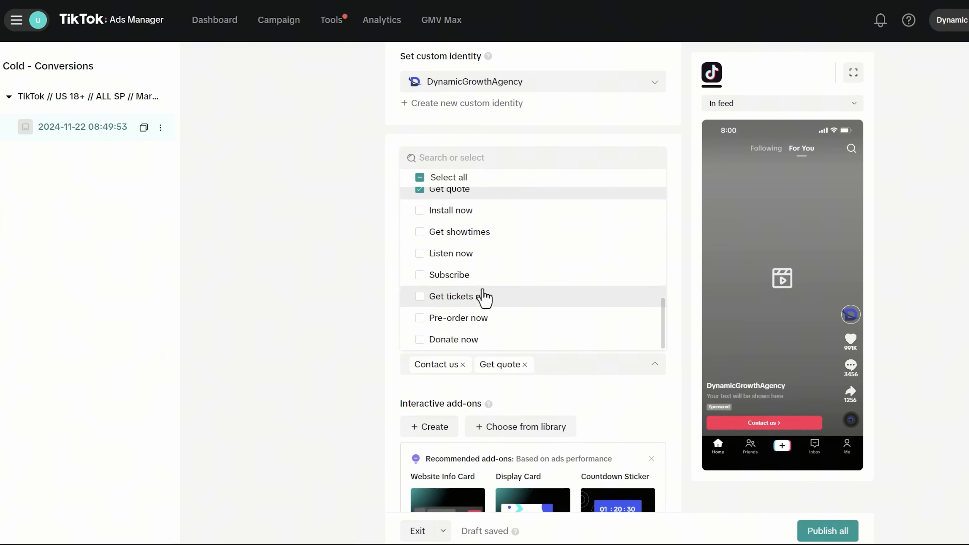
{"action": "scroll", "coordinate": [483, 297], "scroll_direction": "up", "scroll_amount": 5}
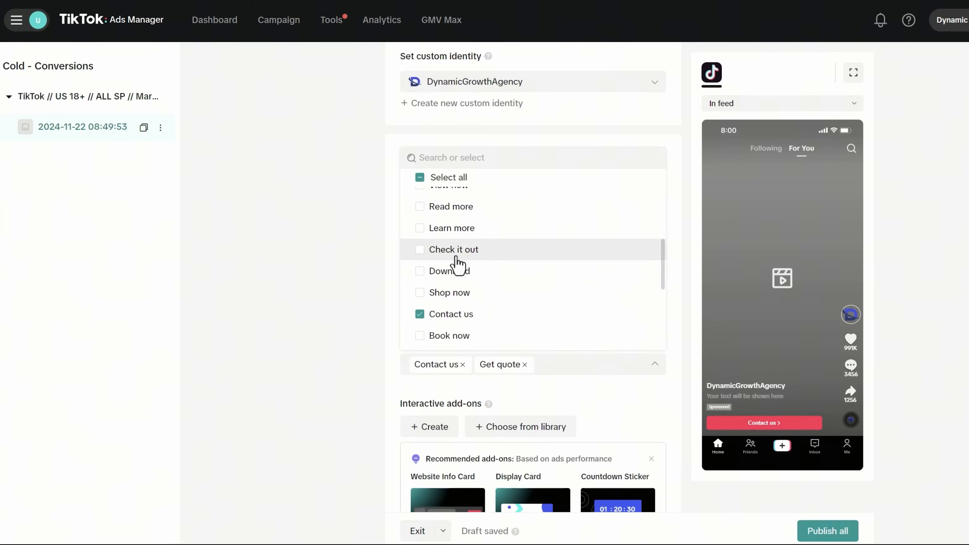
{"action": "left_click", "coordinate": [451, 252]}
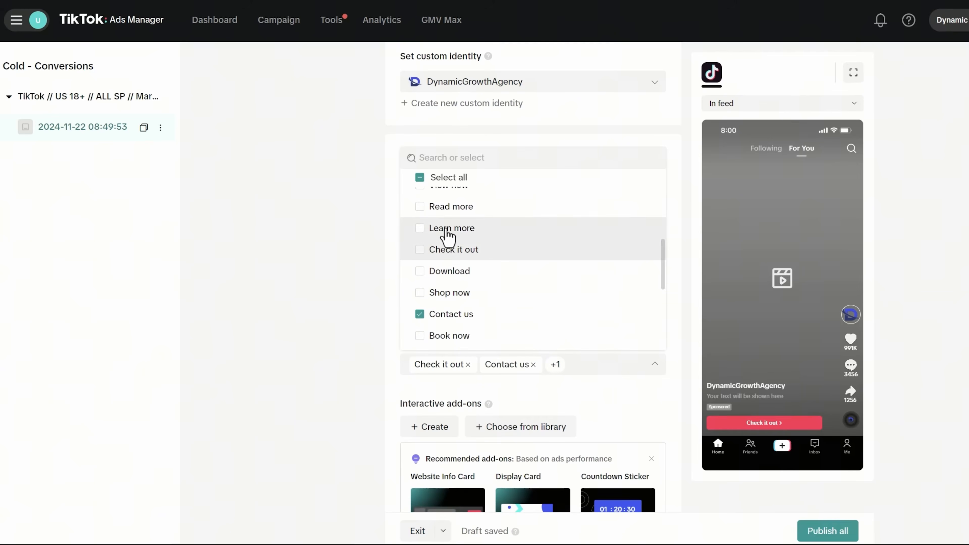
{"action": "left_click", "coordinate": [449, 229]}
{"action": "left_click", "coordinate": [600, 396]}
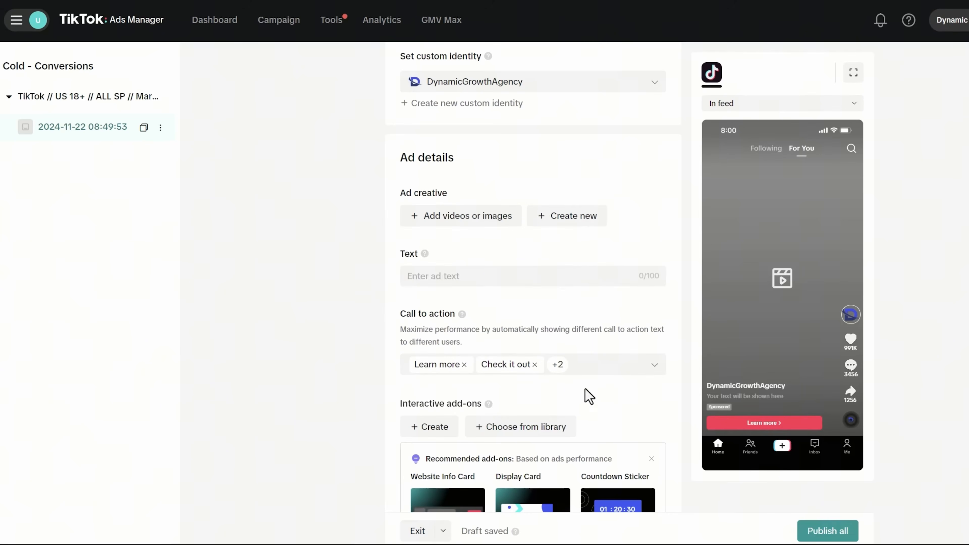
- Open the Create a video panel from the Ad creative section's Create new option
{"action": "scroll", "coordinate": [589, 396], "scroll_direction": "down", "scroll_amount": 10}
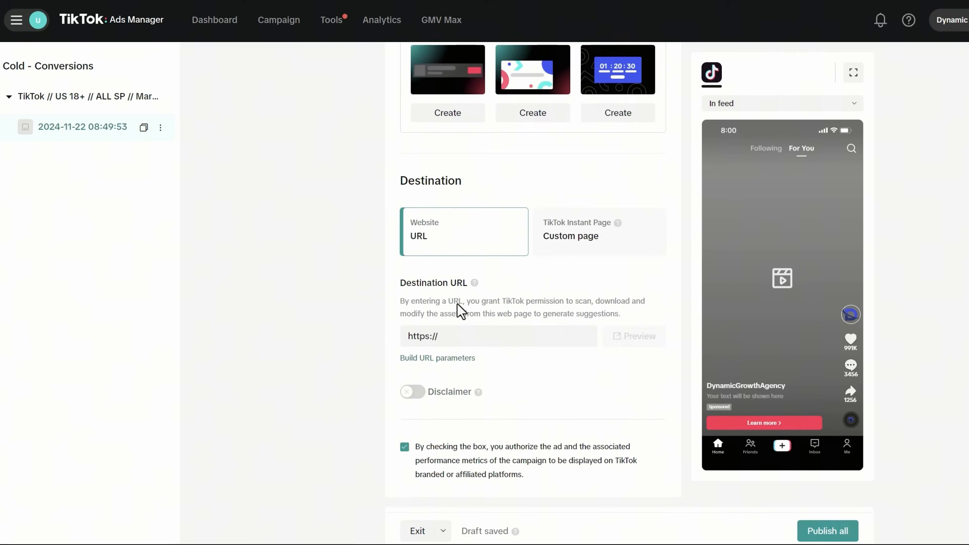
{"action": "scroll", "coordinate": [515, 290], "scroll_direction": "up", "scroll_amount": 15}
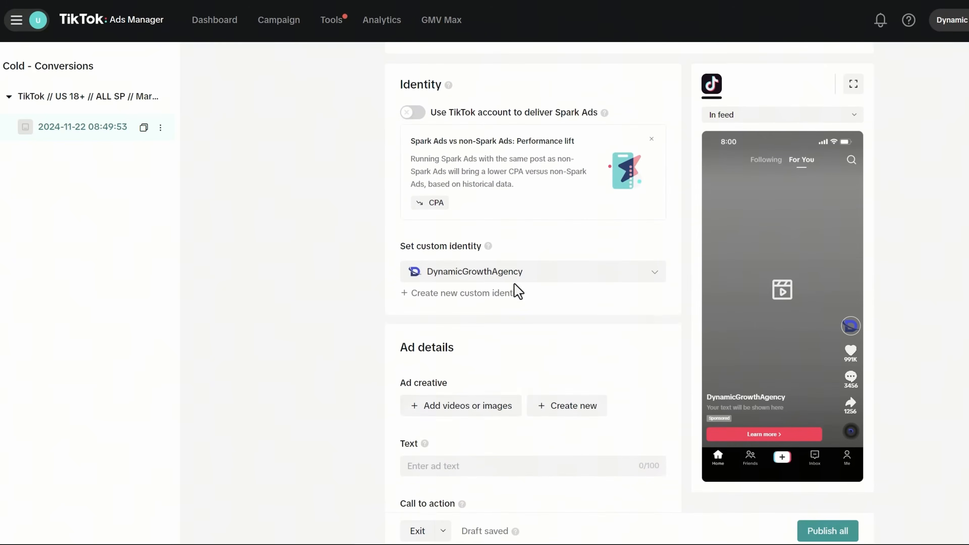
{"action": "scroll", "coordinate": [477, 433], "scroll_direction": "down", "scroll_amount": 2}
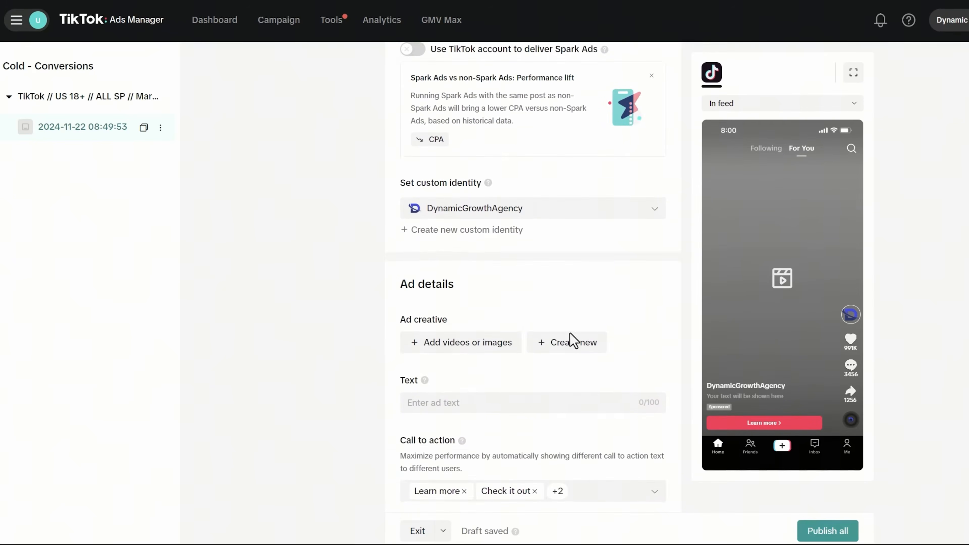
{"action": "left_click", "coordinate": [571, 341]}
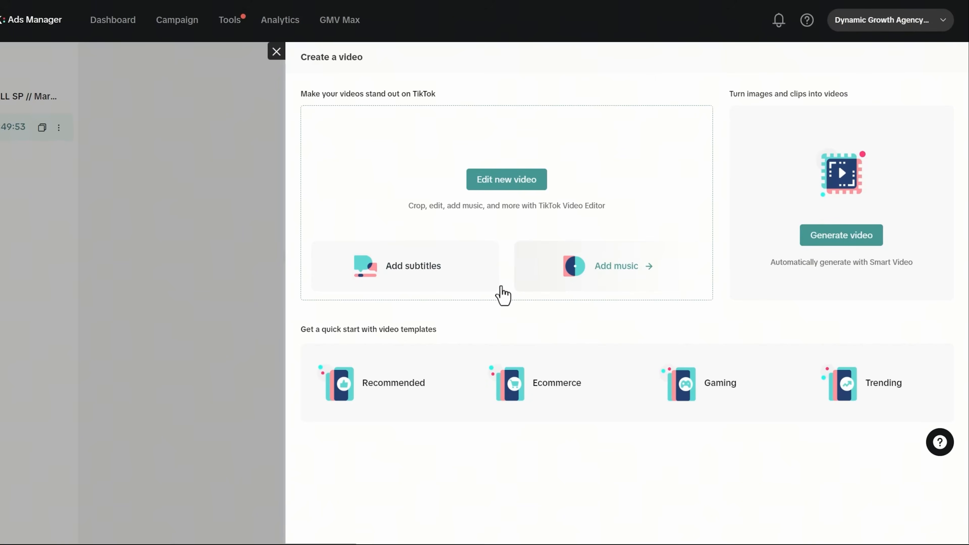
- Close the Create a video panel to return to the ad details form
{"action": "left_click", "coordinate": [276, 52]}
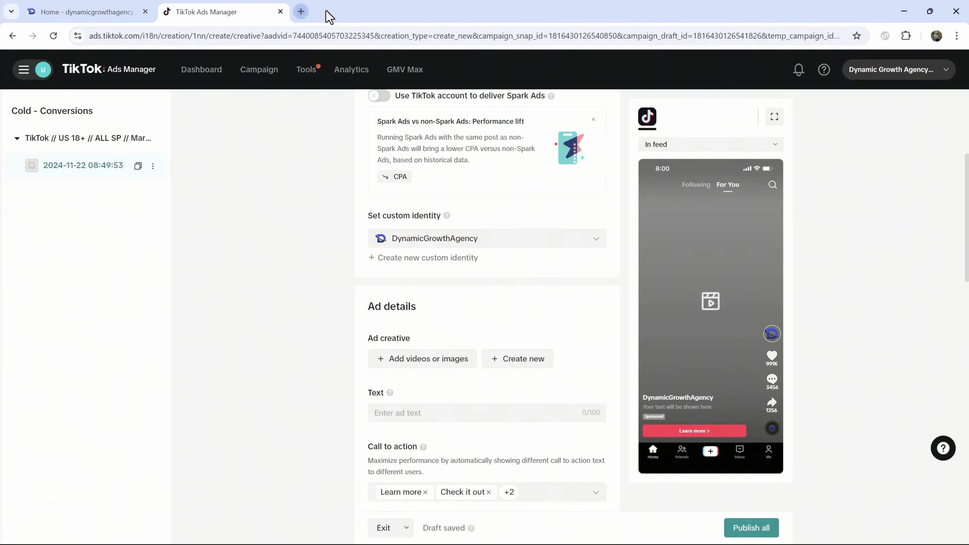
- Load canva.com in a new tab and continue logging in with the saved account
{"action": "key", "text": "ctrl+t"}
{"action": "type", "text": "canva.com"}
{"action": "key", "text": "Return"}
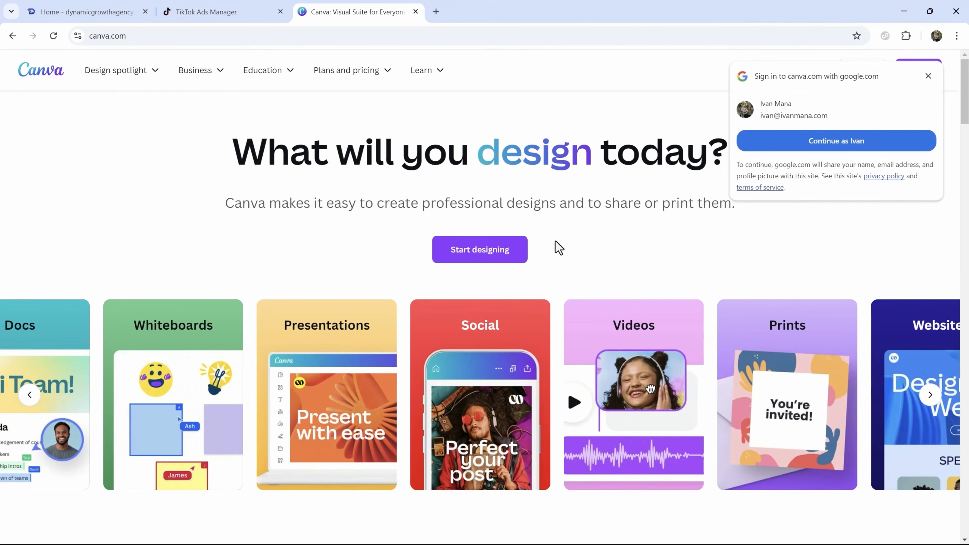
{"action": "left_click", "coordinate": [928, 75]}
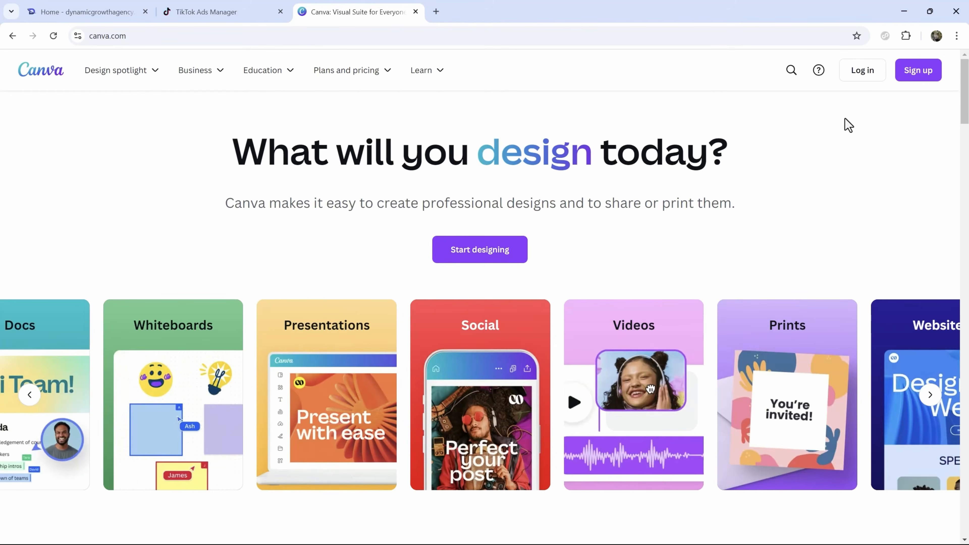
{"action": "left_click", "coordinate": [864, 72]}
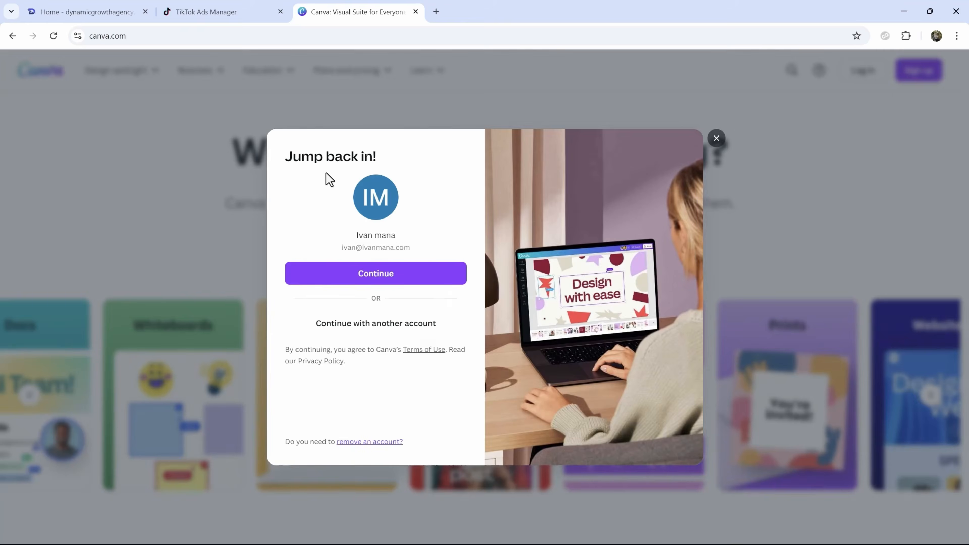
{"action": "left_click", "coordinate": [350, 210]}
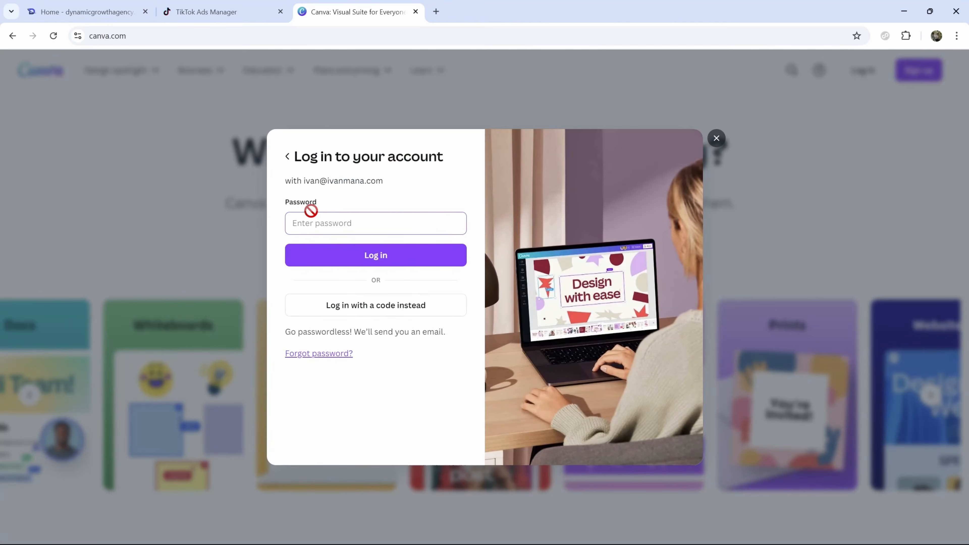
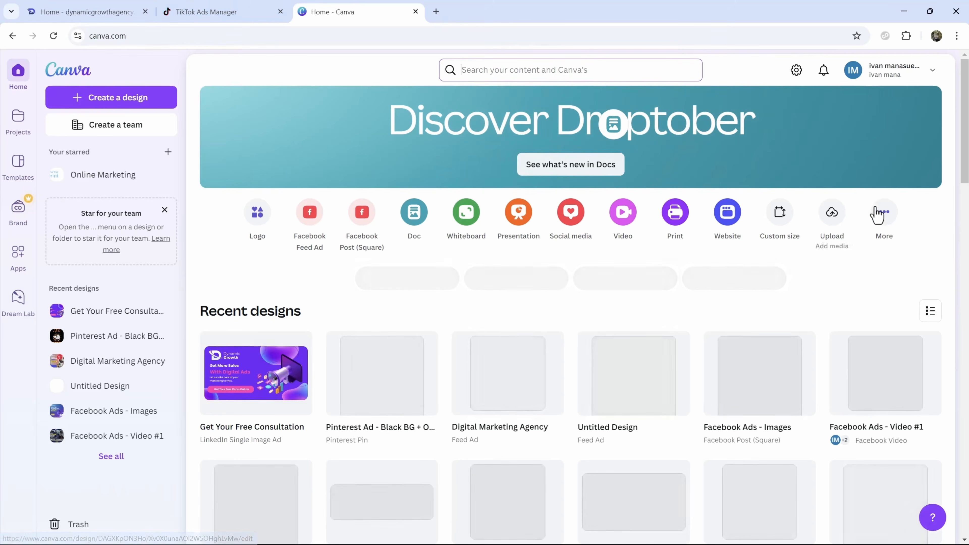
- Search design types for 'tiktok' and start a blank 1080 × 1920 px Ad TikTok Video design
{"action": "left_click", "coordinate": [883, 212]}
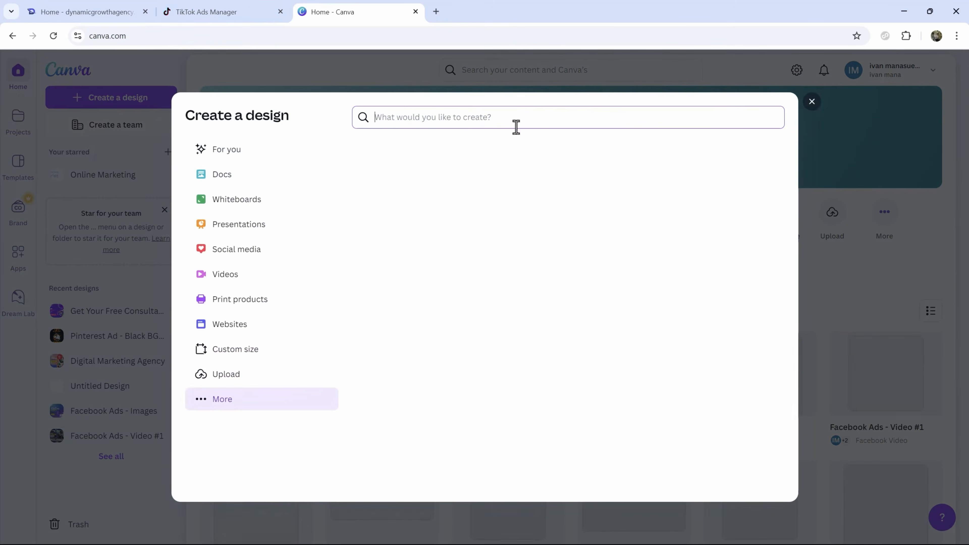
{"action": "type", "text": "tiktok"}
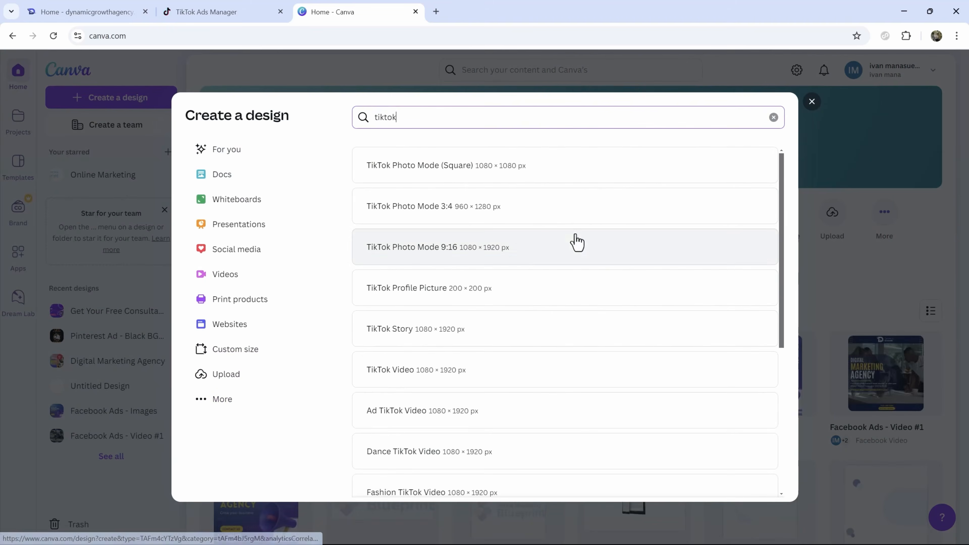
{"action": "scroll", "coordinate": [534, 260], "scroll_direction": "down", "scroll_amount": 1}
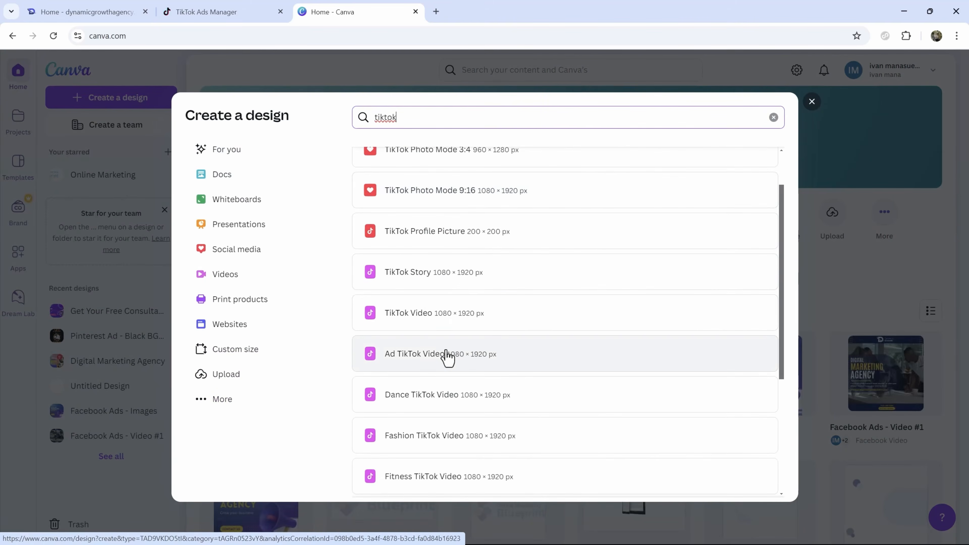
{"action": "left_click", "coordinate": [434, 370]}
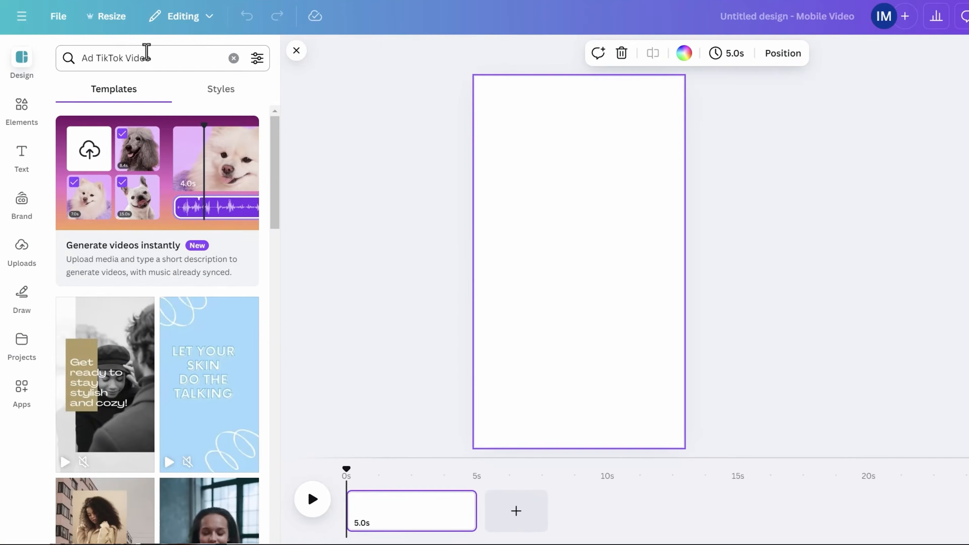
- Search the templates for 'digital marketing'
{"action": "scroll", "coordinate": [164, 420], "scroll_direction": "down", "scroll_amount": 5}
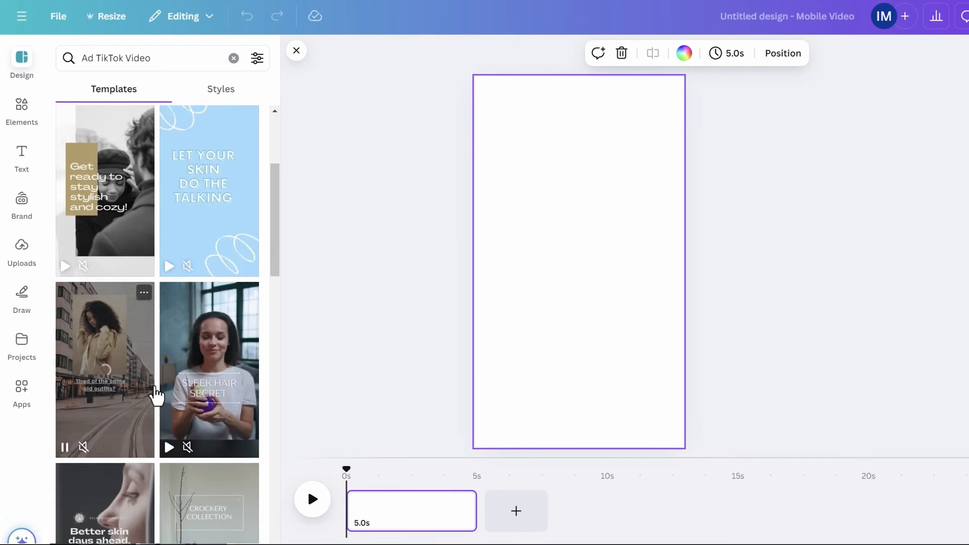
{"action": "scroll", "coordinate": [197, 397], "scroll_direction": "down", "scroll_amount": 7}
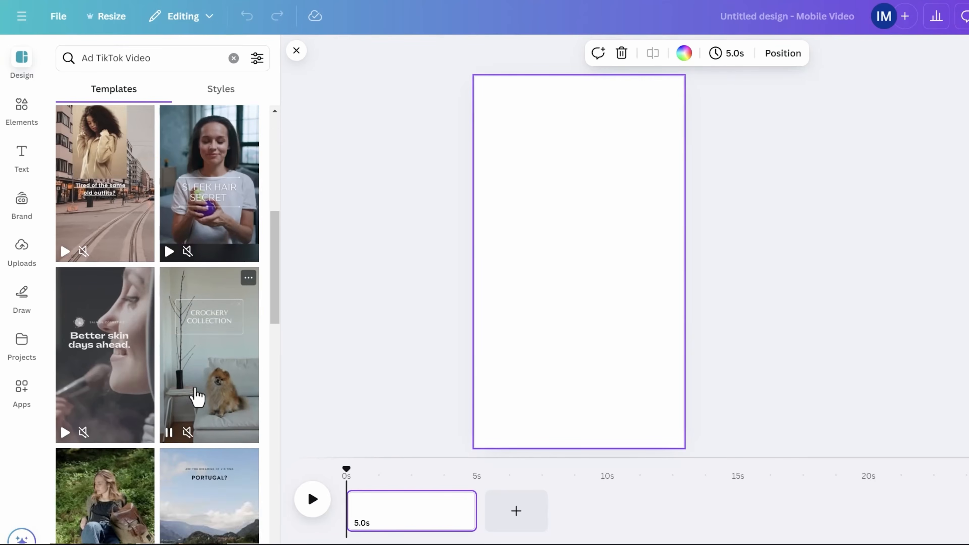
{"action": "scroll", "coordinate": [196, 397], "scroll_direction": "down", "scroll_amount": 8}
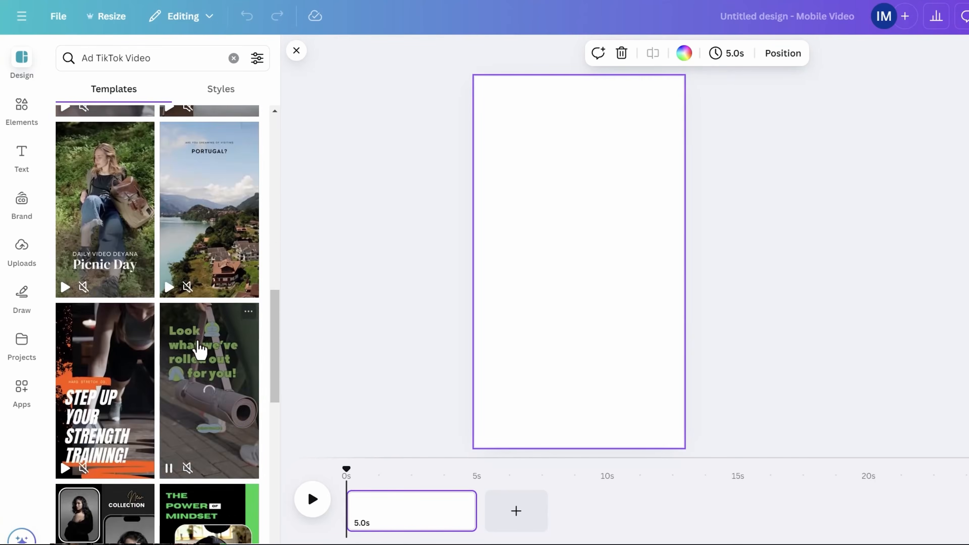
{"action": "scroll", "coordinate": [153, 366], "scroll_direction": "down", "scroll_amount": 1}
{"action": "scroll", "coordinate": [147, 353], "scroll_direction": "up", "scroll_amount": 20}
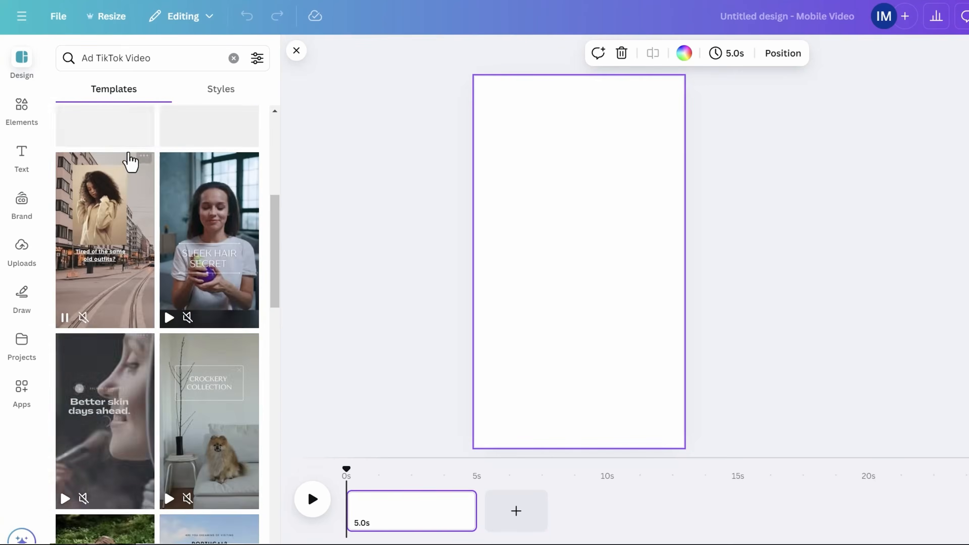
{"action": "triple_click", "coordinate": [120, 55]}
{"action": "type", "text": "digi"}
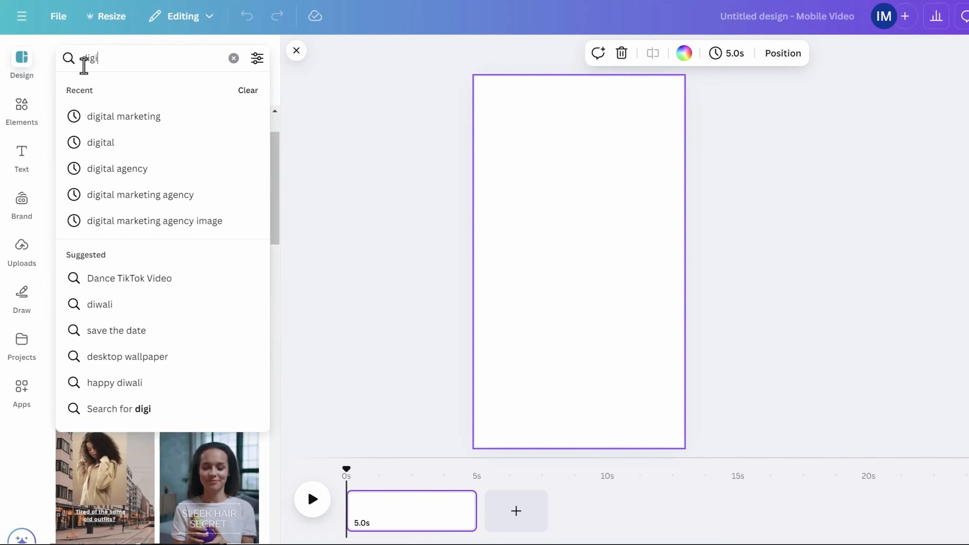
{"action": "type", "text": "tal marketing"}
{"action": "key", "text": "Return"}
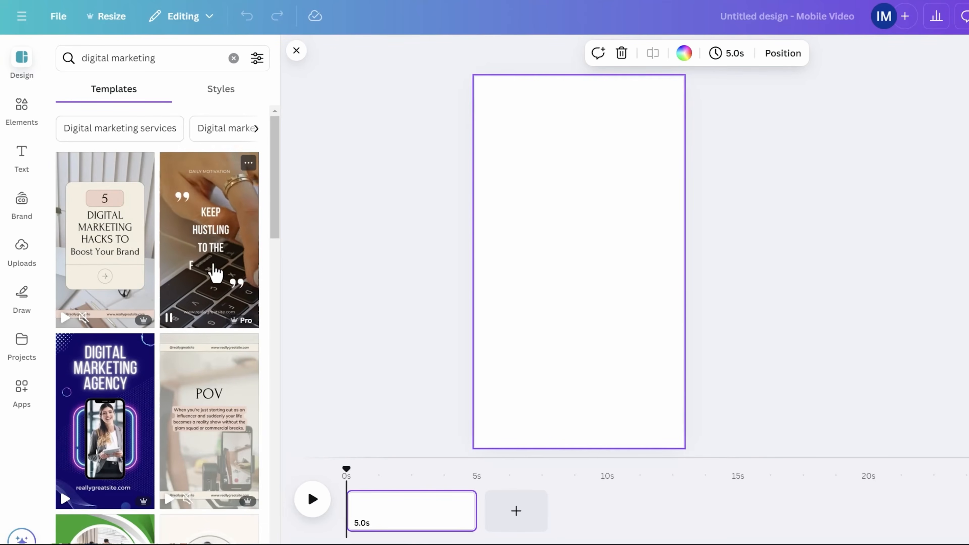
- Apply the 'Unlock the power of digital marketing!' template to the blank video
{"action": "scroll", "coordinate": [126, 431], "scroll_direction": "down", "scroll_amount": 3}
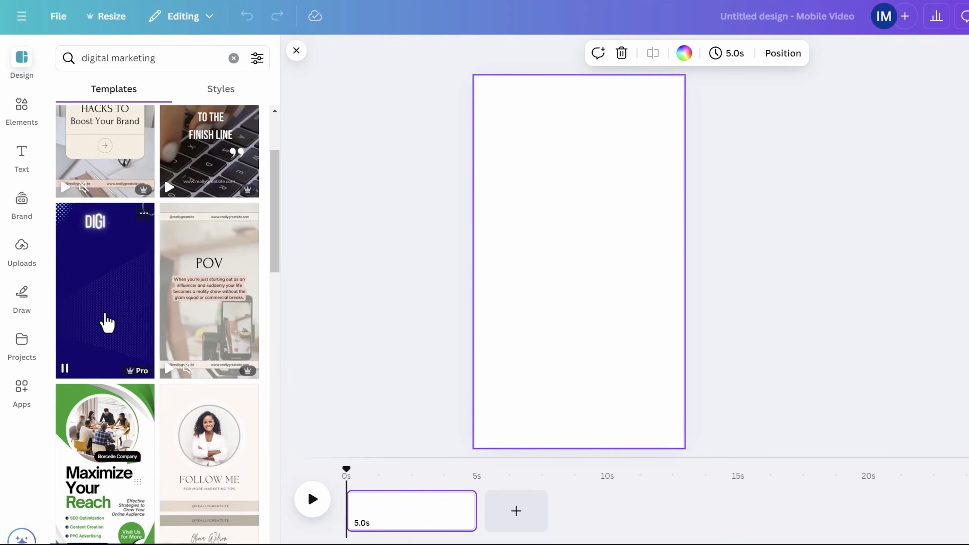
{"action": "scroll", "coordinate": [107, 323], "scroll_direction": "down", "scroll_amount": 6}
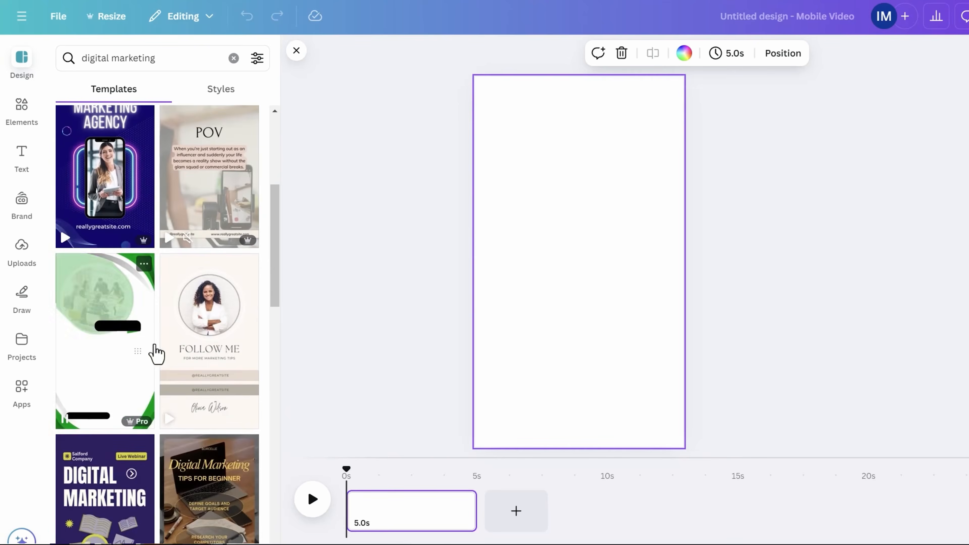
{"action": "scroll", "coordinate": [134, 405], "scroll_direction": "down", "scroll_amount": 4}
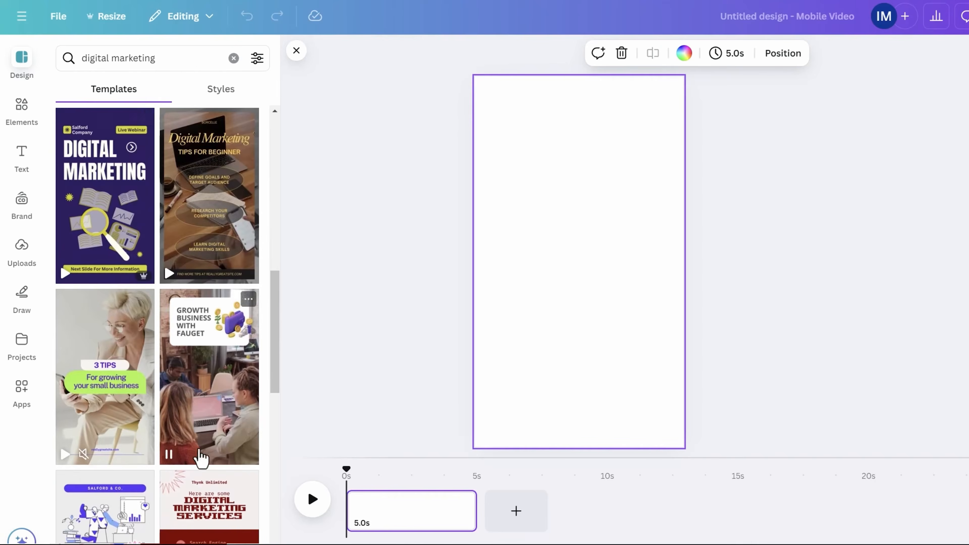
{"action": "scroll", "coordinate": [201, 457], "scroll_direction": "down", "scroll_amount": 4}
{"action": "scroll", "coordinate": [155, 481], "scroll_direction": "up", "scroll_amount": 15}
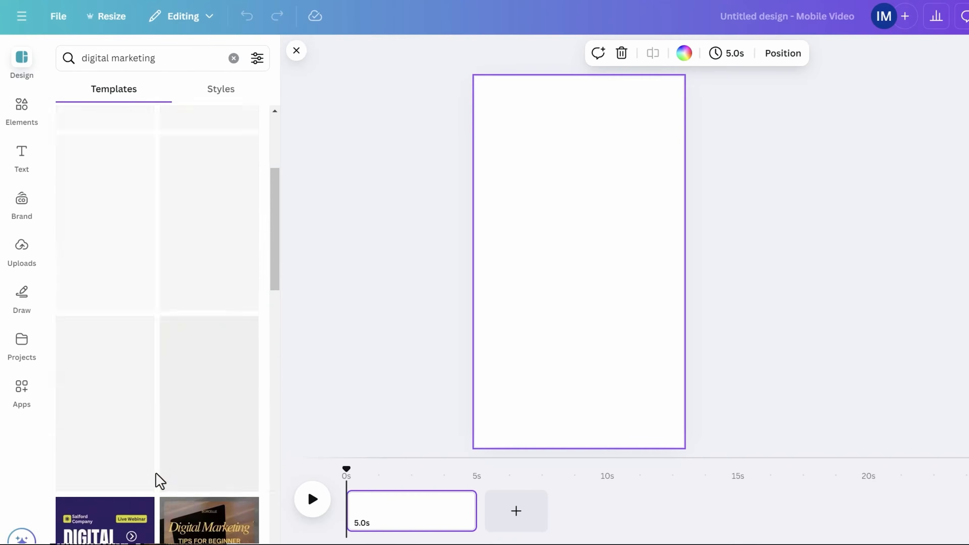
{"action": "scroll", "coordinate": [194, 345], "scroll_direction": "down", "scroll_amount": 15}
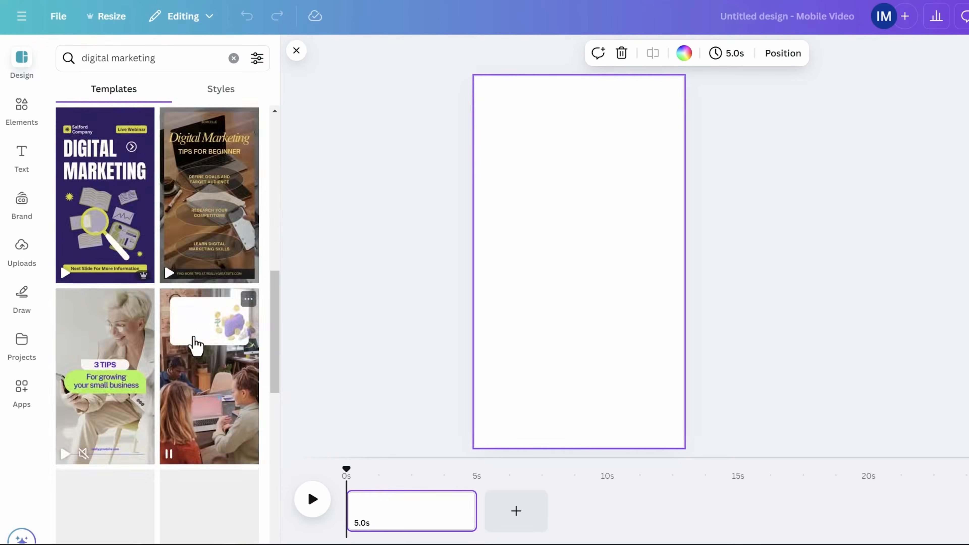
{"action": "scroll", "coordinate": [166, 344], "scroll_direction": "down", "scroll_amount": 1}
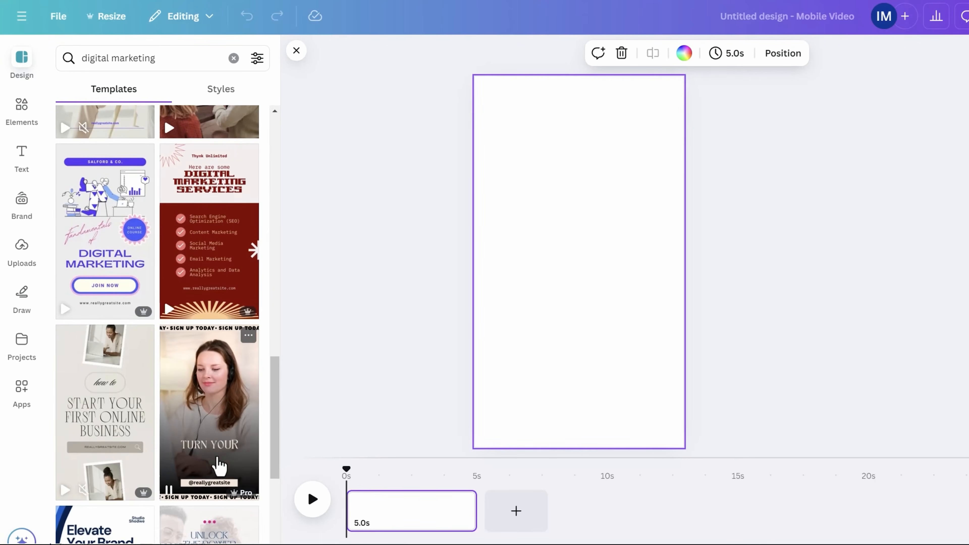
{"action": "scroll", "coordinate": [210, 443], "scroll_direction": "down", "scroll_amount": 2}
{"action": "scroll", "coordinate": [206, 443], "scroll_direction": "down", "scroll_amount": 2}
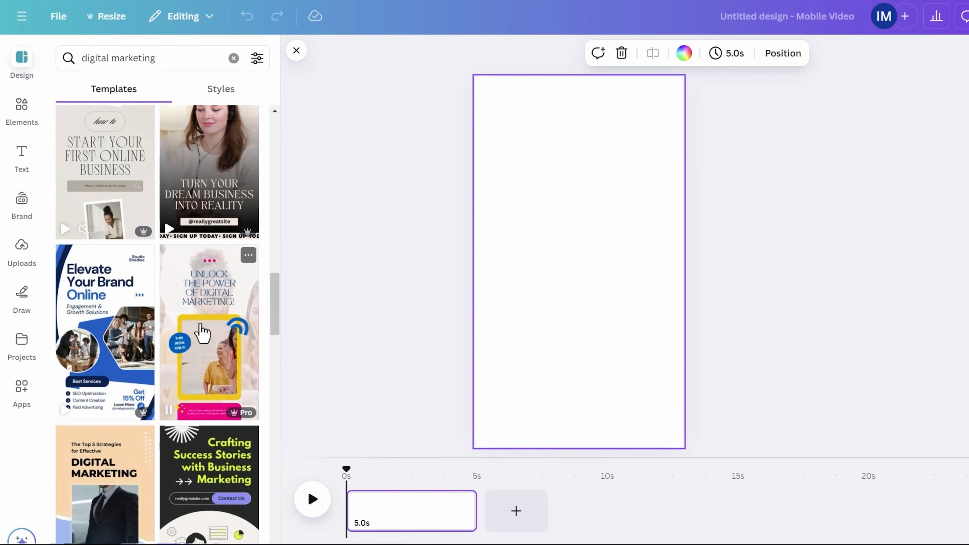
{"action": "left_click", "coordinate": [200, 332]}
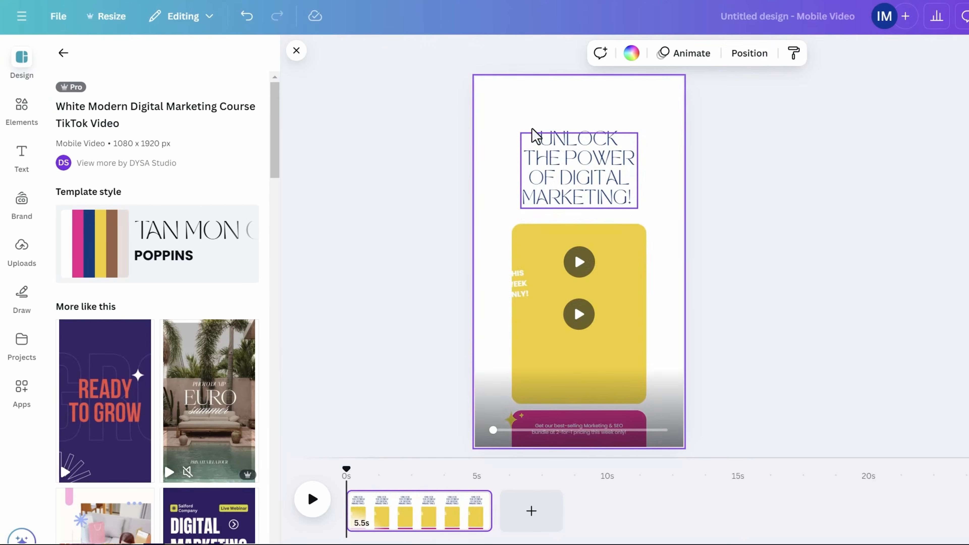
- Preview the template's animation, then stop playback
{"action": "left_click", "coordinate": [310, 503]}
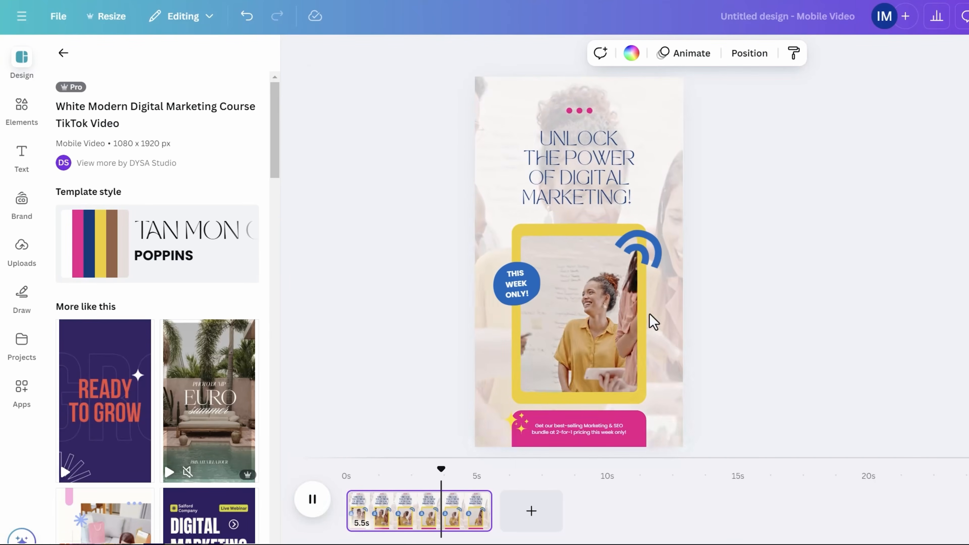
{"action": "left_click", "coordinate": [579, 110]}
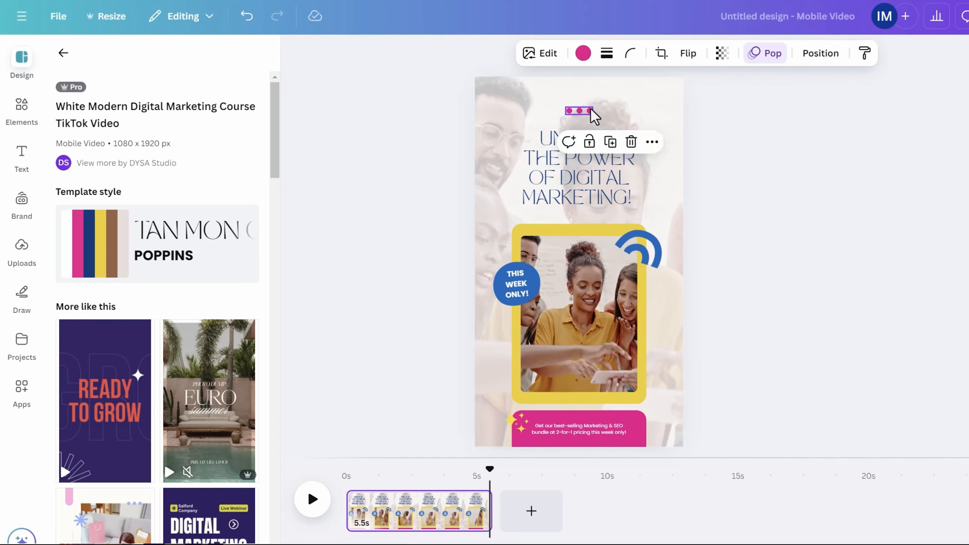
{"action": "left_click", "coordinate": [578, 112]}
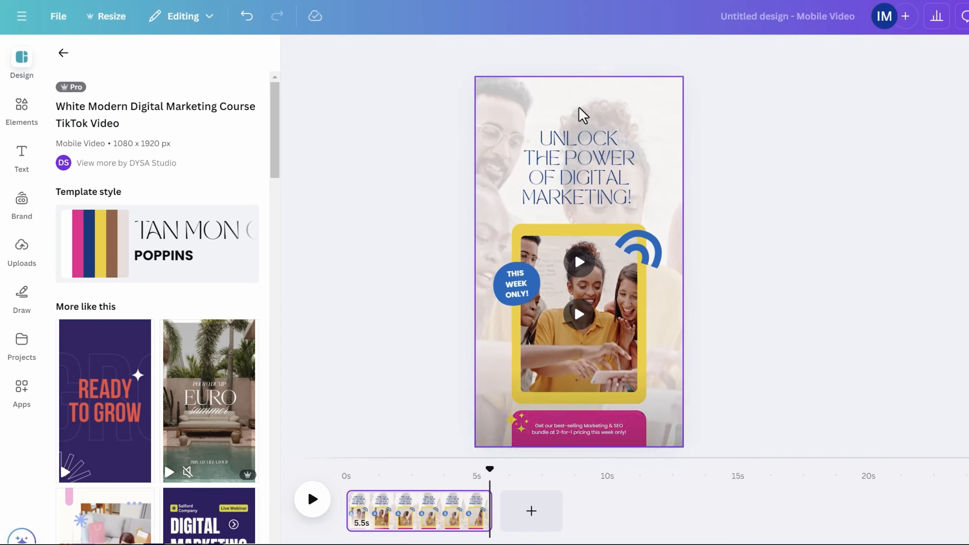
- Add the Dynamic Growth logo from Uploads and place it at the top above the headline
{"action": "left_click", "coordinate": [21, 254]}
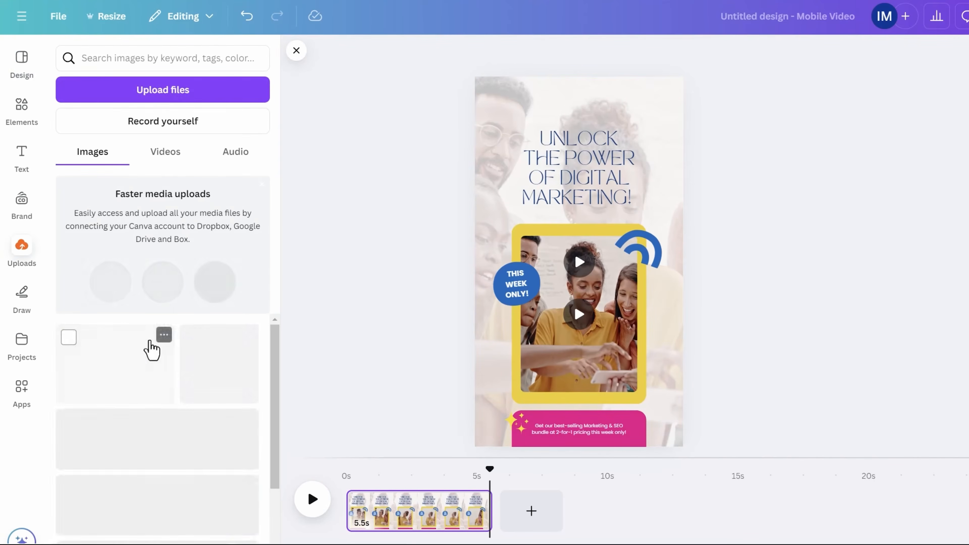
{"action": "left_click", "coordinate": [157, 498]}
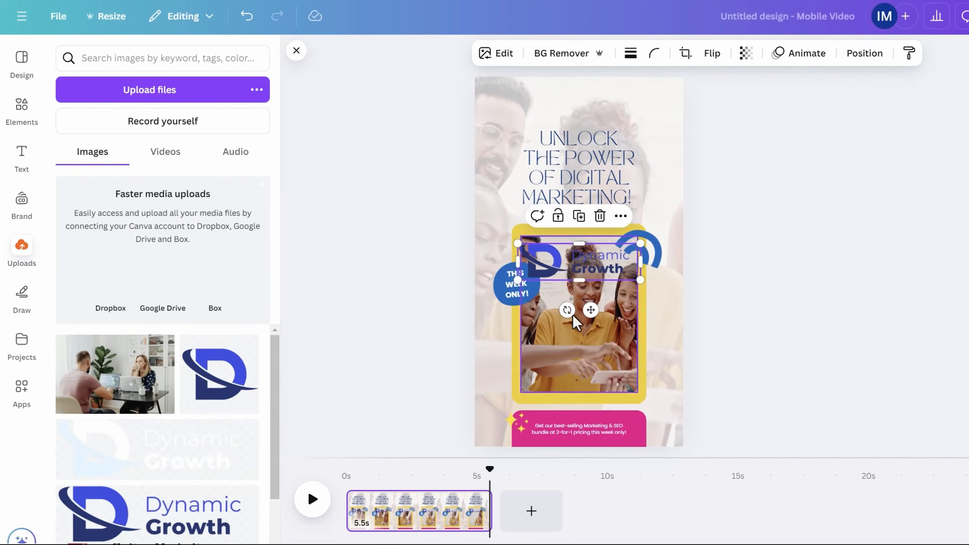
{"action": "left_click_drag", "start_coordinate": [556, 269], "coordinate": [558, 103]}
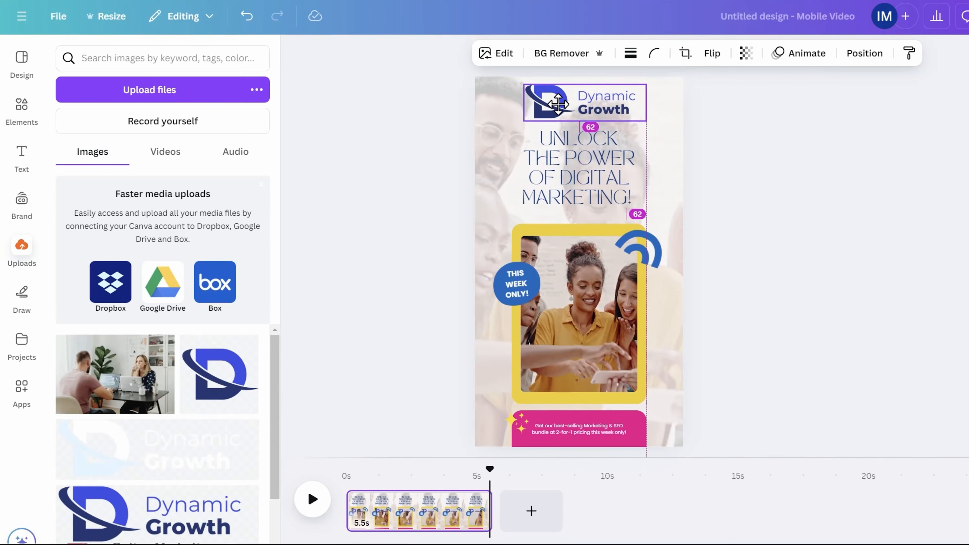
{"action": "left_click", "coordinate": [583, 193]}
- Replace the headline with 'WE WILL INCREASE YOUR BUSINESS SALES THIS WE' and widen its box
{"action": "left_click", "coordinate": [582, 186]}
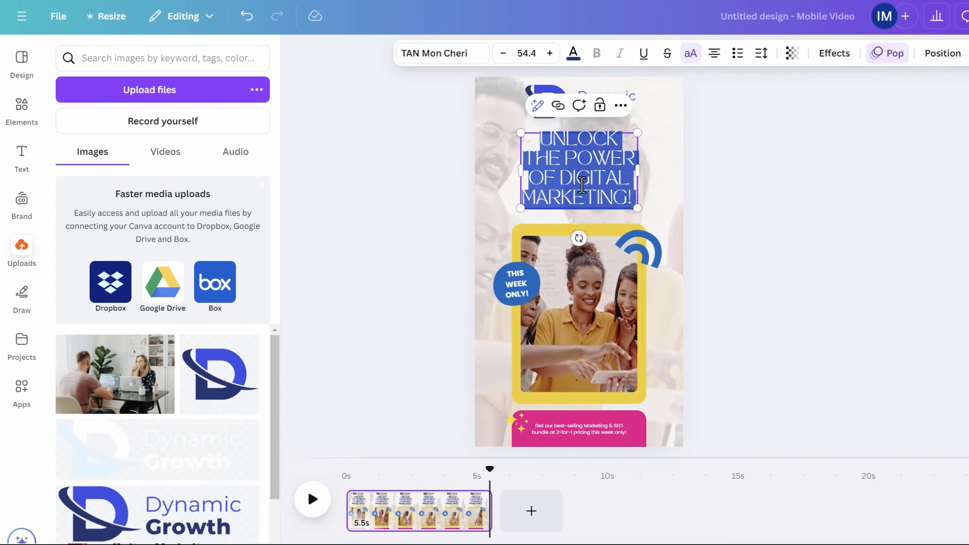
{"action": "type", "text": "W"}
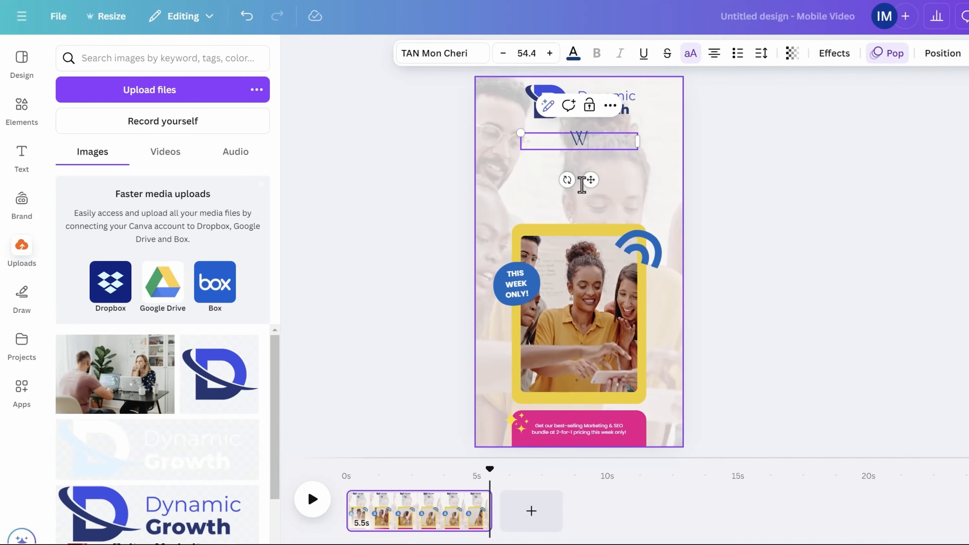
{"action": "type", "text": "E WILL"}
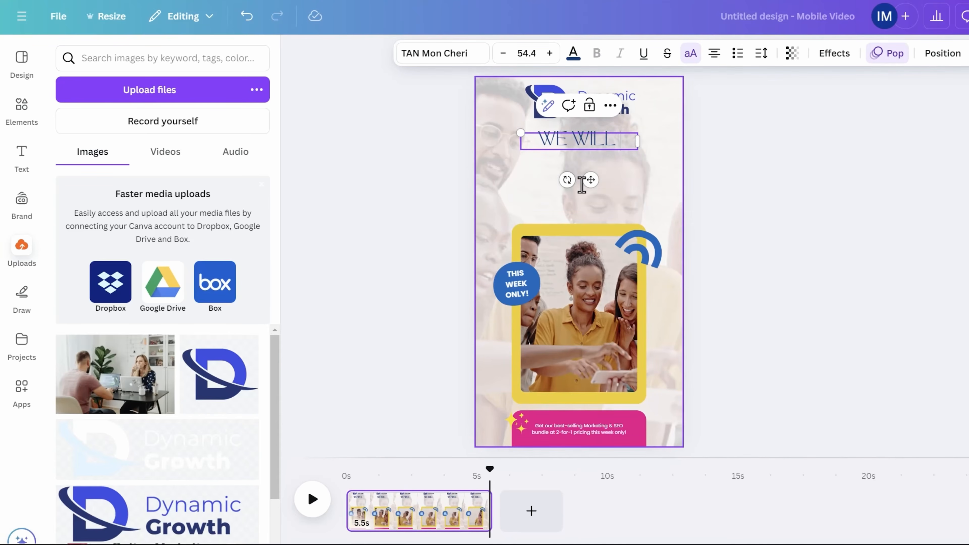
{"action": "type", "text": " SKY"}
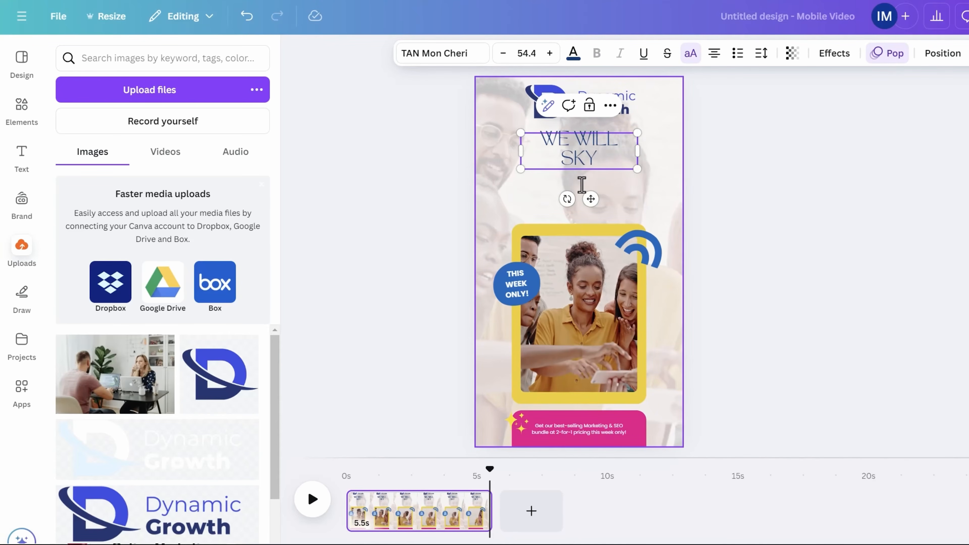
{"action": "key", "text": "BackSpace"}
{"action": "key", "text": "BackSpace"}
{"action": "key", "text": "BackSpace"}
{"action": "type", "text": "INCREASE YOUR BUSINESS SALES THIS WEE"}
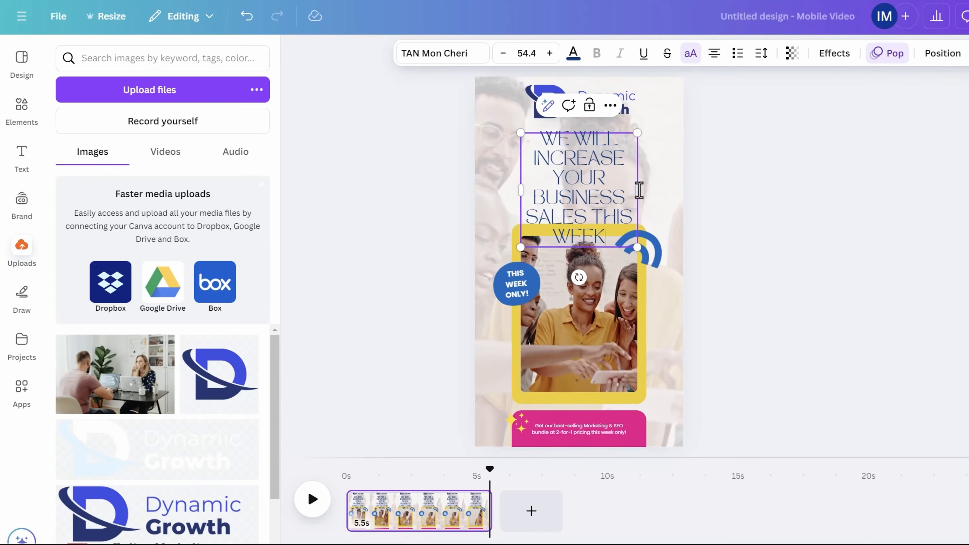
{"action": "left_click_drag", "start_coordinate": [639, 189], "coordinate": [685, 197]}
{"action": "left_click", "coordinate": [779, 197]}
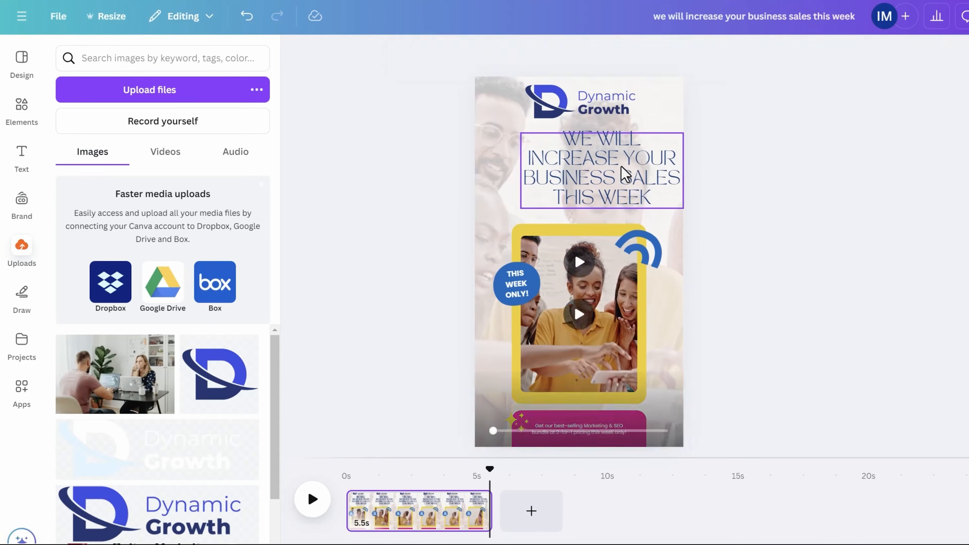
{"action": "left_click_drag", "start_coordinate": [624, 174], "coordinate": [601, 168]}
- Reword the headline to 'Our marketing will double your sales this week'
{"action": "double_click", "coordinate": [558, 144]}
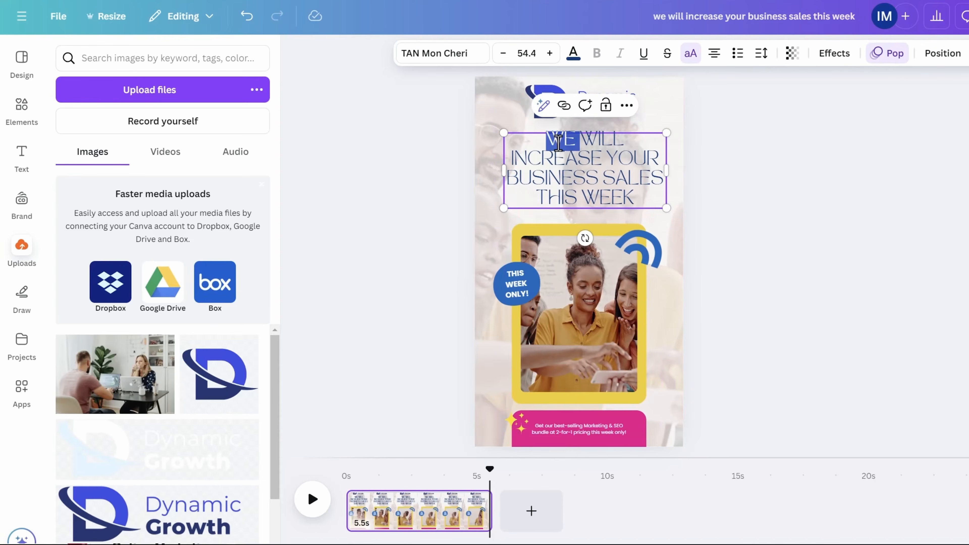
{"action": "type", "text": "our marketing"}
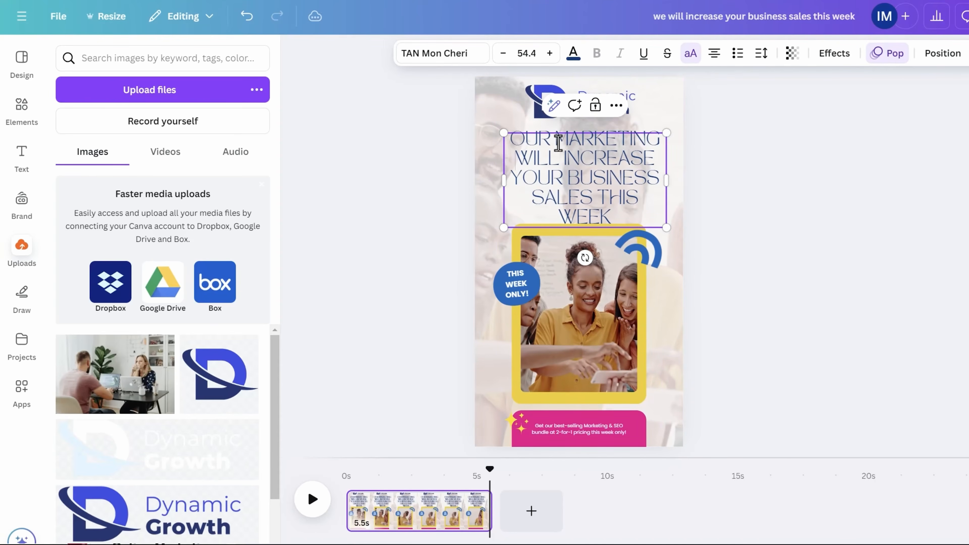
{"action": "double_click", "coordinate": [598, 162]}
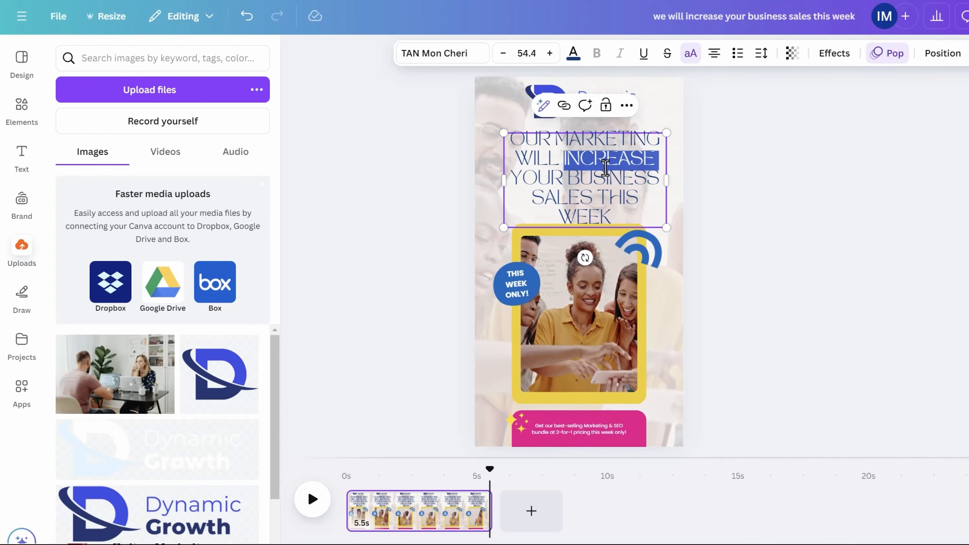
{"action": "type", "text": "boost"}
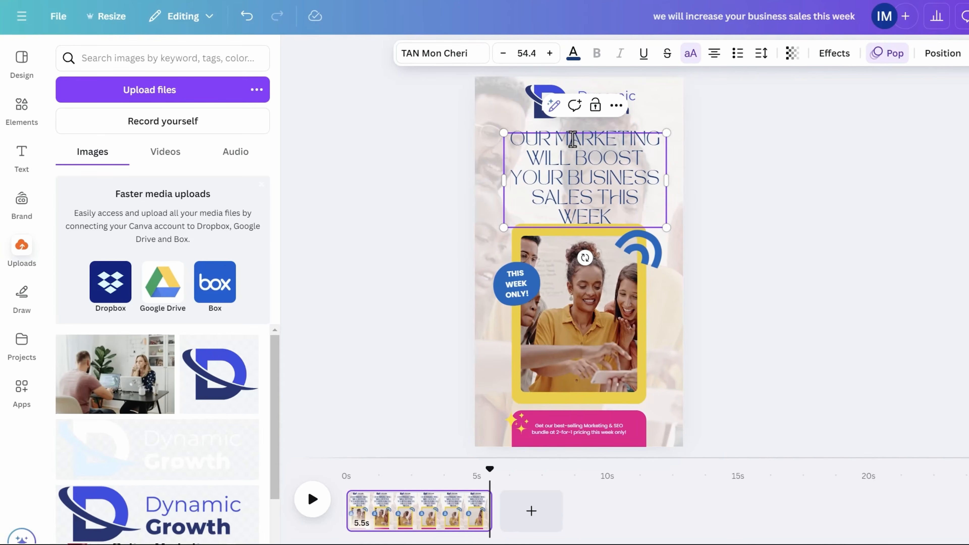
{"action": "left_click_drag", "start_coordinate": [657, 181], "coordinate": [583, 159]}
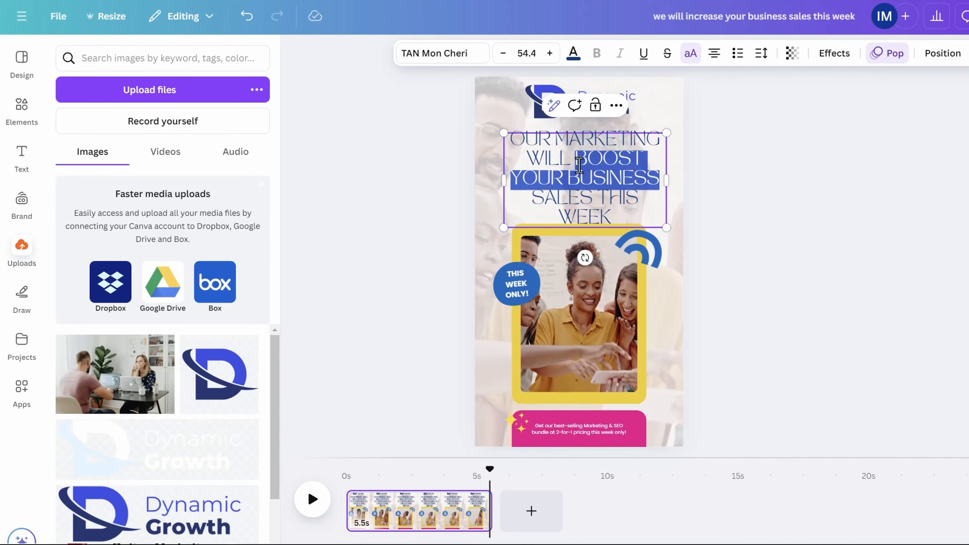
{"action": "type", "text": "double"}
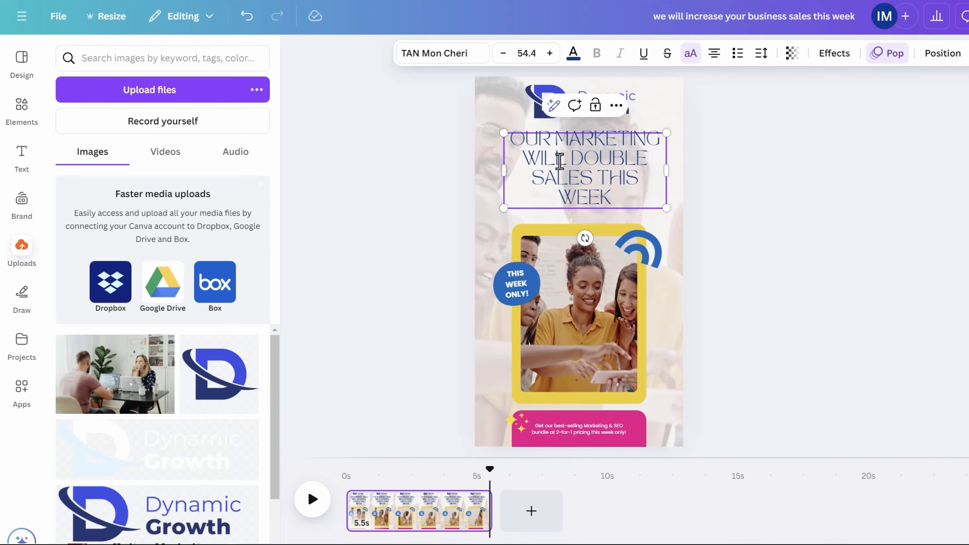
{"action": "type", "text": " your"}
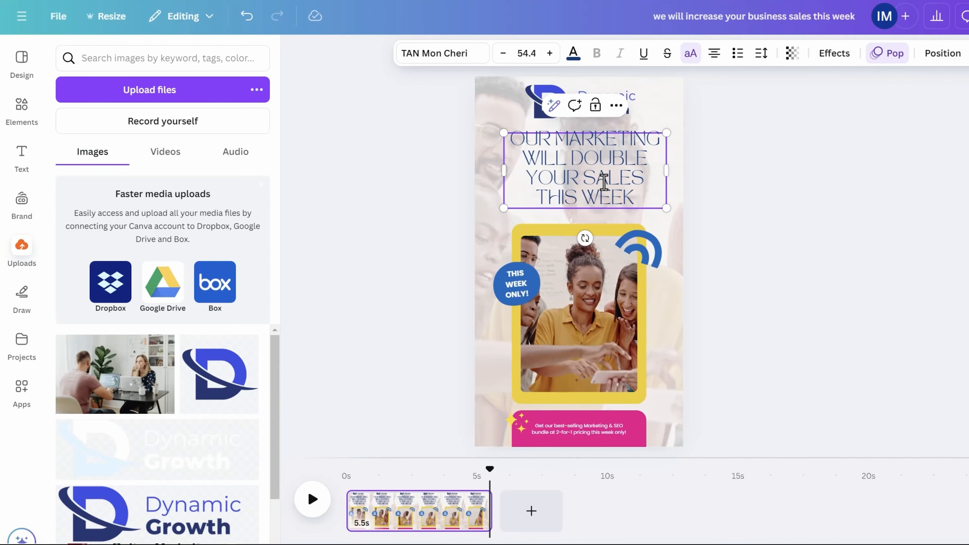
{"action": "left_click", "coordinate": [781, 195]}
{"action": "left_click", "coordinate": [577, 175]}
{"action": "double_click", "coordinate": [590, 168]}
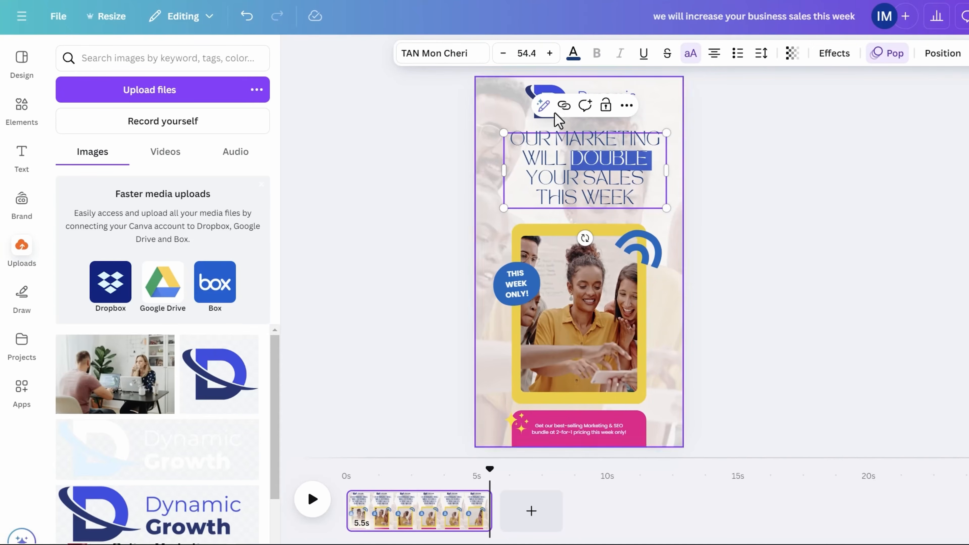
{"action": "left_click", "coordinate": [748, 205]}
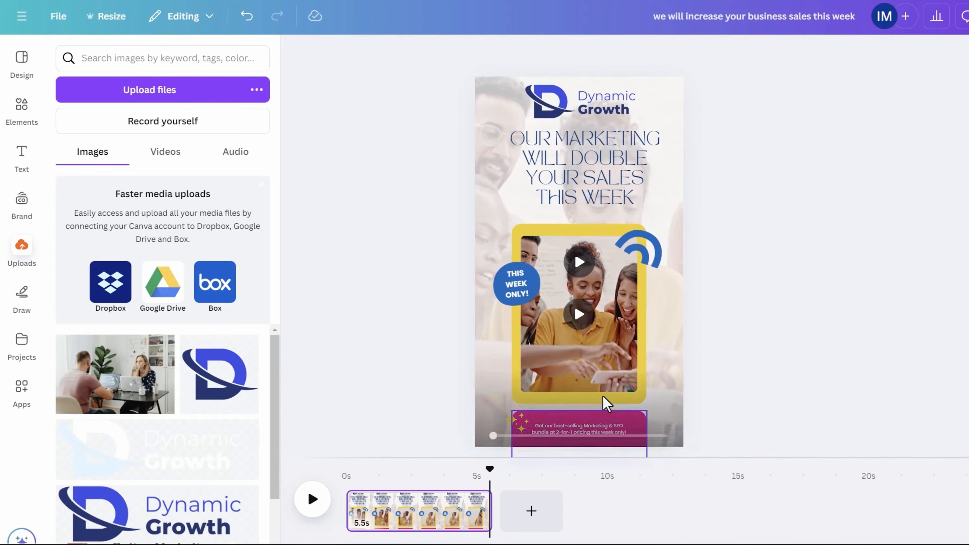
- Change the pink banner's text to 'Contact us now for a free quote'
{"action": "scroll", "coordinate": [589, 364], "scroll_direction": "up", "scroll_amount": 3}
{"action": "scroll", "coordinate": [766, 353], "scroll_direction": "down", "scroll_amount": 1}
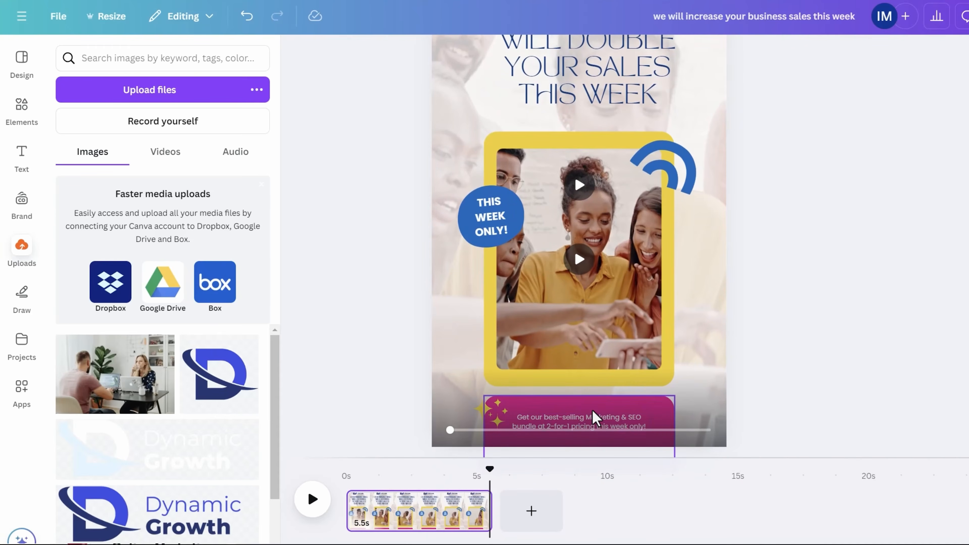
{"action": "left_click", "coordinate": [593, 419]}
{"action": "left_click", "coordinate": [560, 427]}
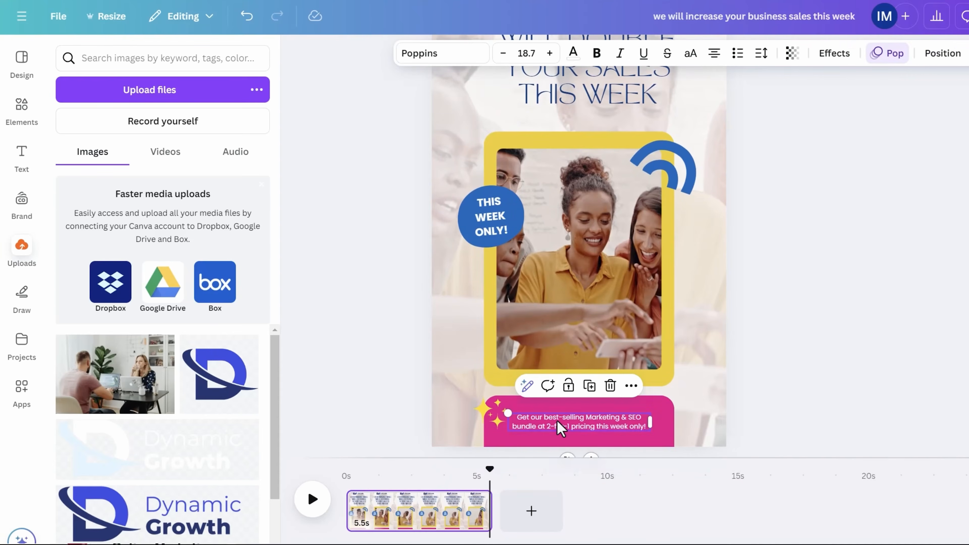
{"action": "left_click", "coordinate": [560, 427]}
{"action": "type", "text": "Contact us now for a free quote"}
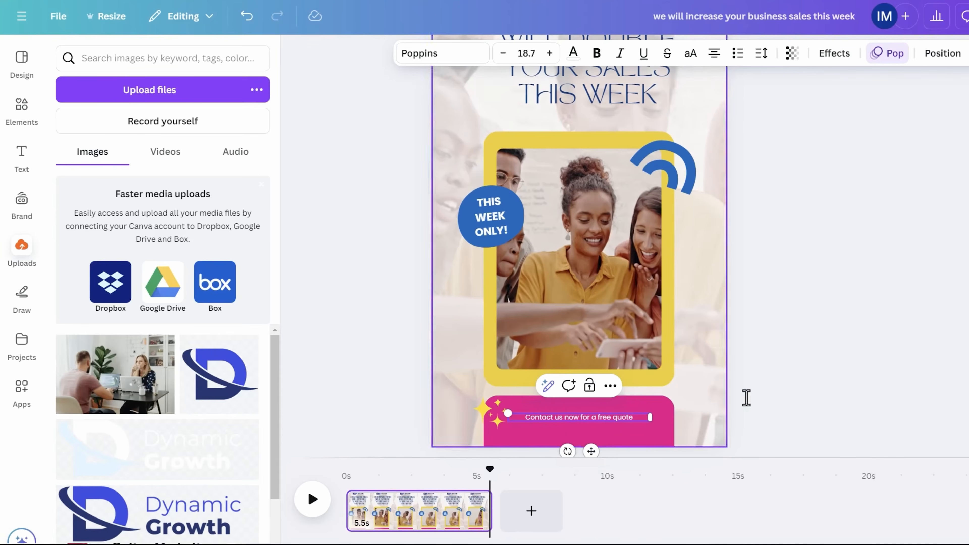
{"action": "left_click", "coordinate": [812, 366]}
{"action": "scroll", "coordinate": [692, 314], "scroll_direction": "down", "scroll_amount": 3}
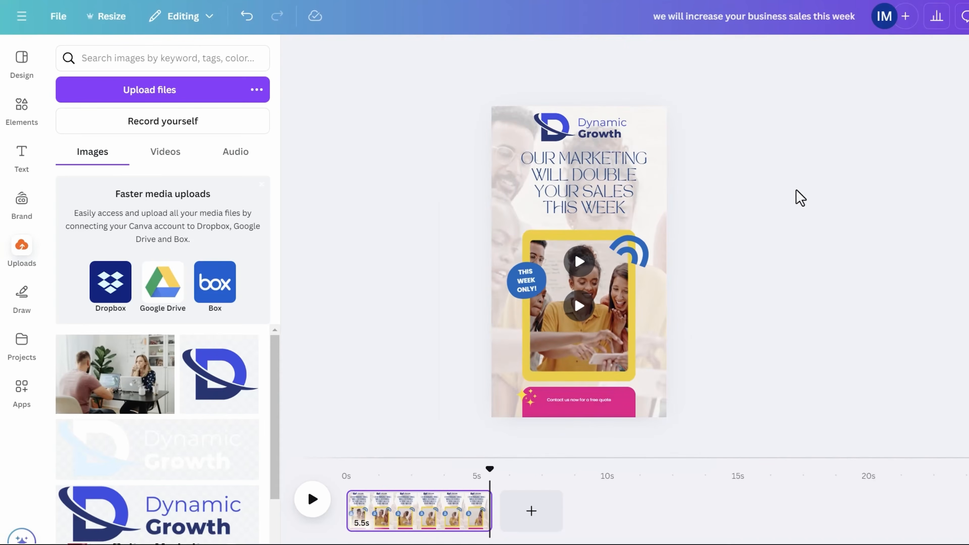
{"action": "scroll", "coordinate": [684, 242], "scroll_direction": "down", "scroll_amount": 2}
- Nudge the Dynamic Growth logo until it's centred and evenly spaced above the headline
{"action": "scroll", "coordinate": [620, 314], "scroll_direction": "up", "scroll_amount": 1}
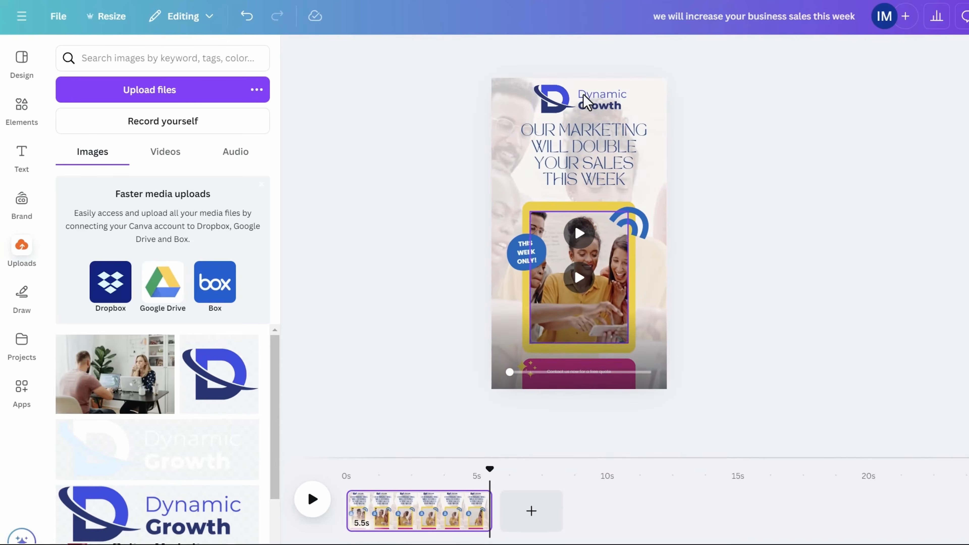
{"action": "left_click", "coordinate": [588, 99]}
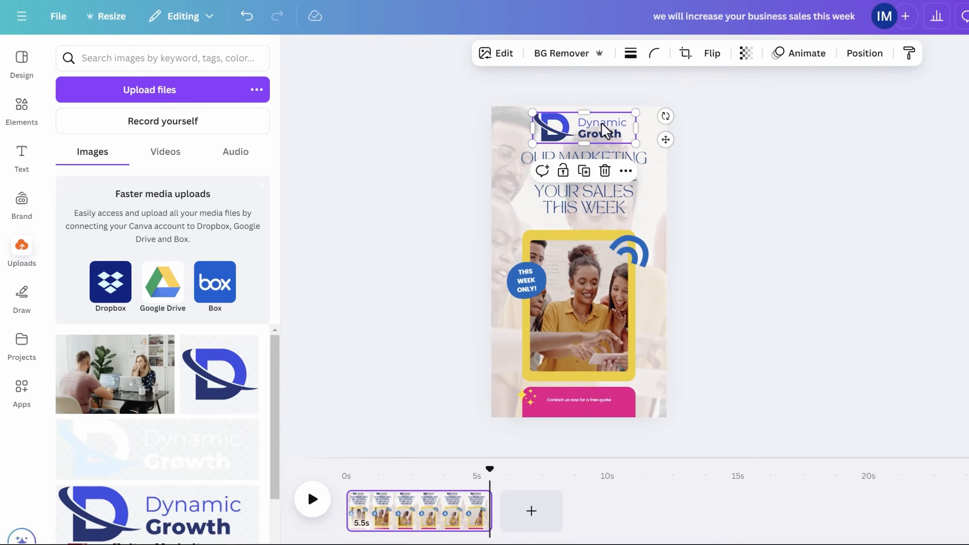
{"action": "left_click_drag", "start_coordinate": [603, 130], "coordinate": [588, 116]}
{"action": "scroll", "coordinate": [600, 129], "scroll_direction": "up", "scroll_amount": 3}
{"action": "scroll", "coordinate": [594, 119], "scroll_direction": "up", "scroll_amount": 1}
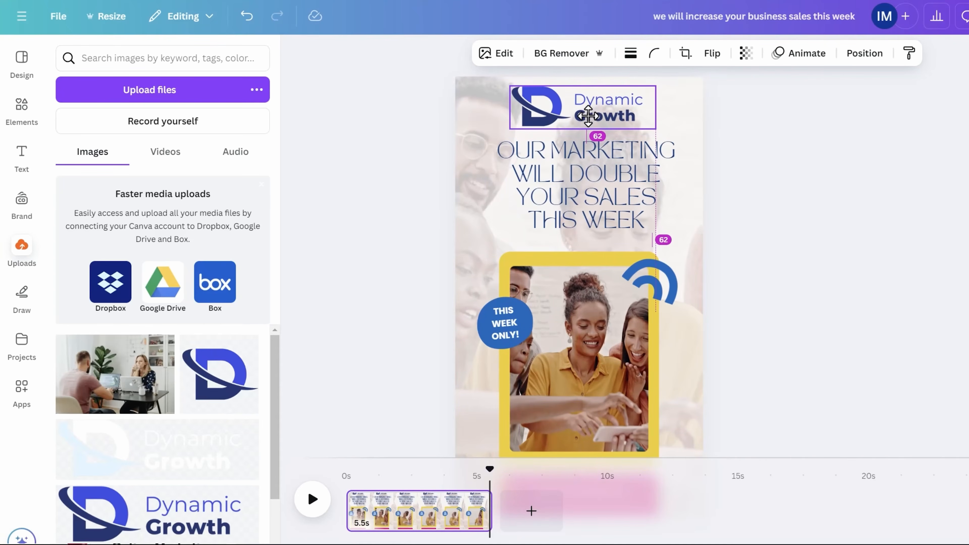
{"action": "mouse_move", "coordinate": [588, 116]}
{"action": "left_mouse_down"}
{"action": "mouse_move", "coordinate": [576, 115]}
{"action": "mouse_move", "coordinate": [591, 114]}
{"action": "left_mouse_up"}
{"action": "key", "text": "Right"}
{"action": "key", "text": "Right"}
{"action": "key", "text": "Right"}
{"action": "key", "text": "Right"}
{"action": "key", "text": "Right"}
{"action": "key", "text": "Right"}
{"action": "key", "text": "Right"}
{"action": "key", "text": "Right"}
{"action": "key", "text": "Right"}
{"action": "key", "text": "Right"}
{"action": "key", "text": "Right"}
{"action": "key", "text": "Right"}
{"action": "key", "text": "Right"}
{"action": "key", "text": "Right"}
{"action": "key", "text": "Right"}
{"action": "key", "text": "Right"}
{"action": "key", "text": "Right"}
{"action": "key", "text": "Right"}
{"action": "key", "text": "Right"}
{"action": "key", "text": "Right"}
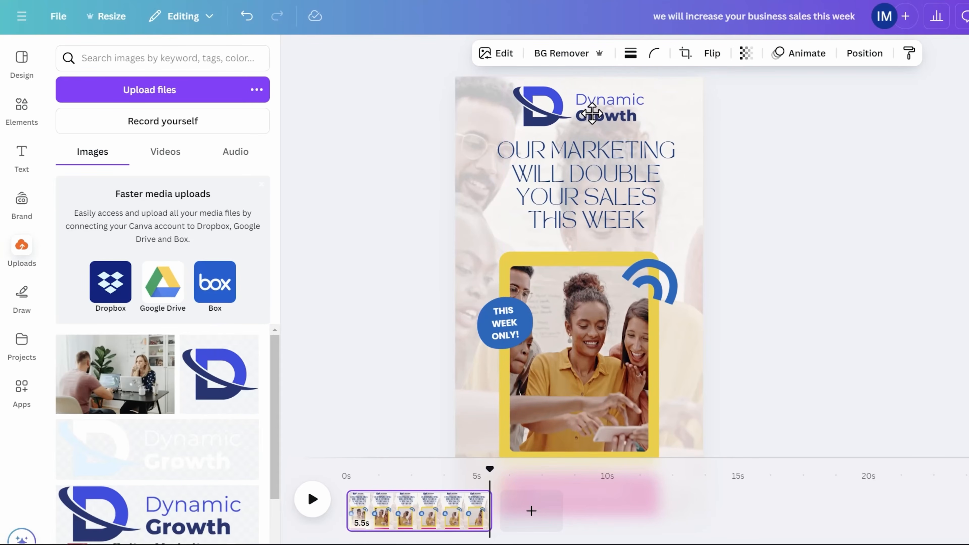
{"action": "key", "text": "Right"}
{"action": "key", "text": "Right"}
{"action": "key", "text": "Right"}
{"action": "key", "text": "Right"}
{"action": "key", "text": "Right"}
{"action": "key", "text": "Right"}
{"action": "key", "text": "Right"}
{"action": "key", "text": "Right"}
{"action": "key", "text": "Right"}
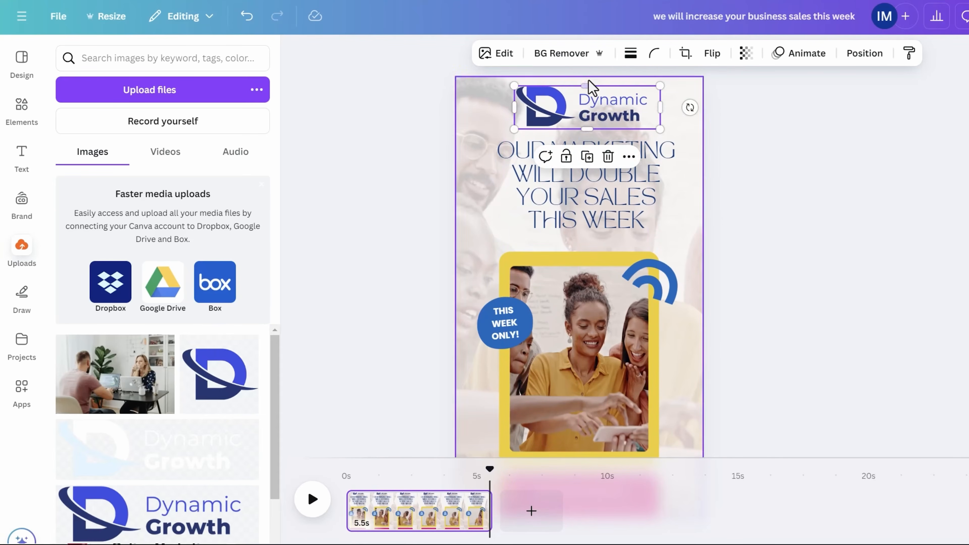
{"action": "left_click_drag", "start_coordinate": [563, 108], "coordinate": [559, 107]}
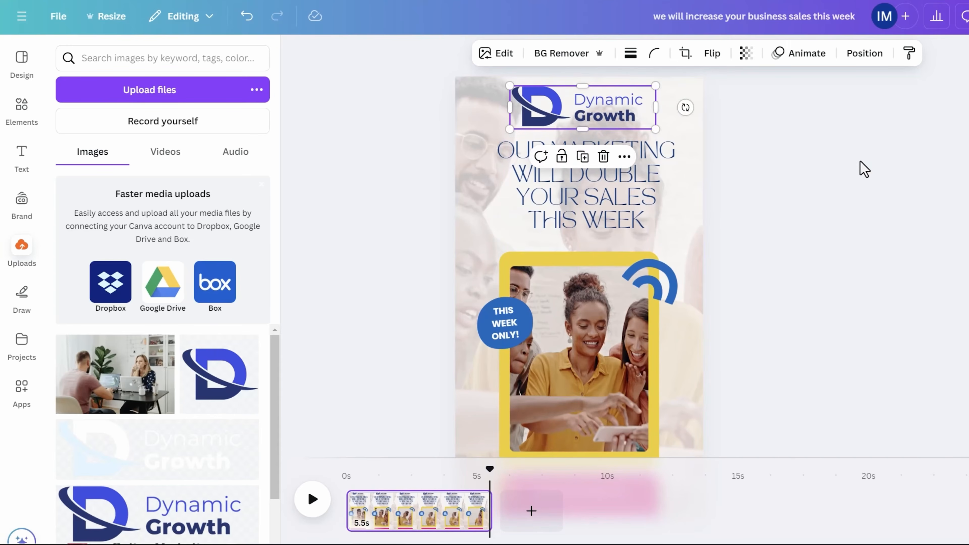
{"action": "left_click", "coordinate": [861, 167]}
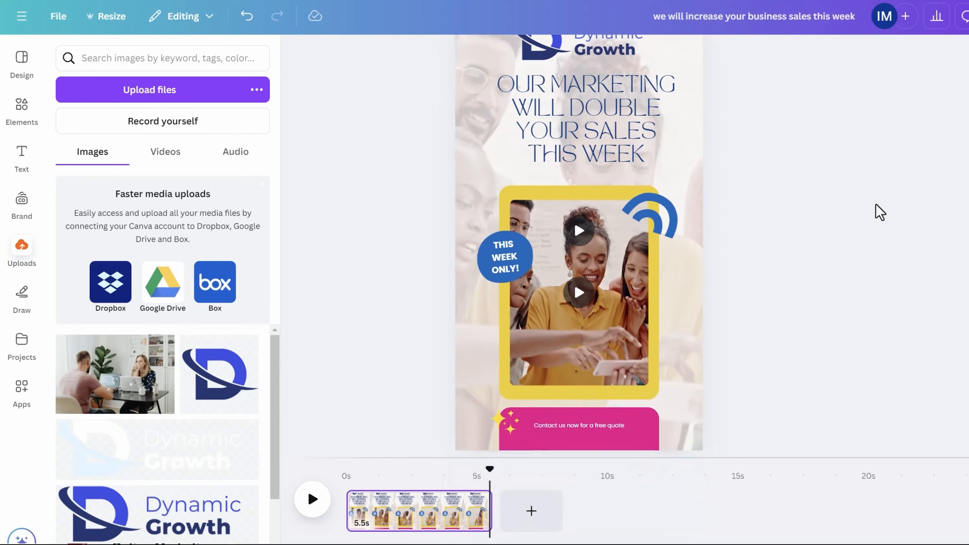
- Try several headline fonts, ending with TAN Mon Cheri
{"action": "left_click", "coordinate": [618, 197]}
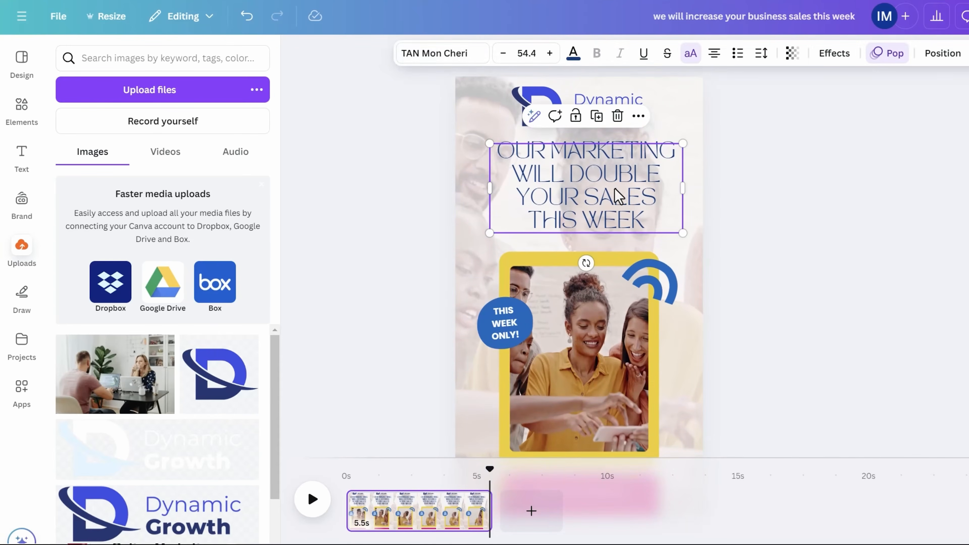
{"action": "left_click", "coordinate": [462, 62]}
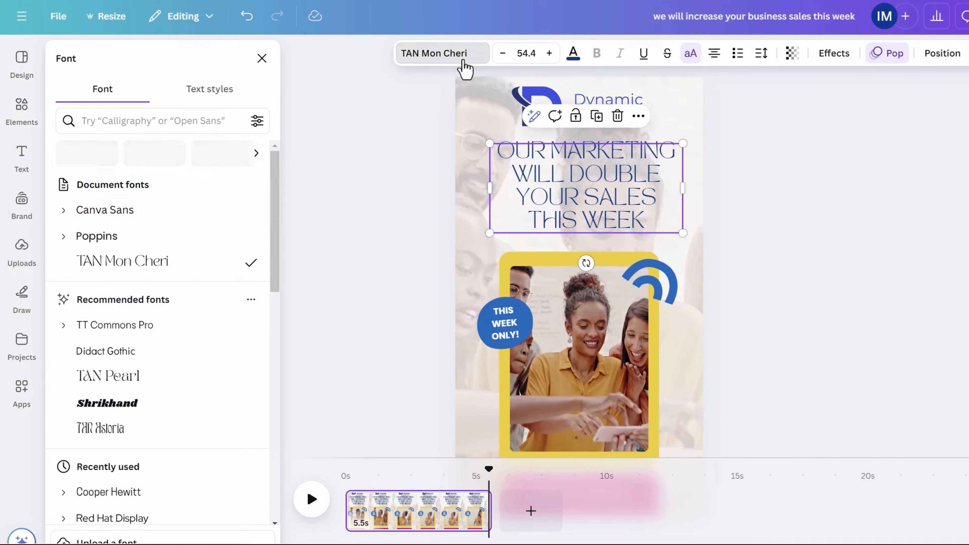
{"action": "left_click", "coordinate": [156, 216]}
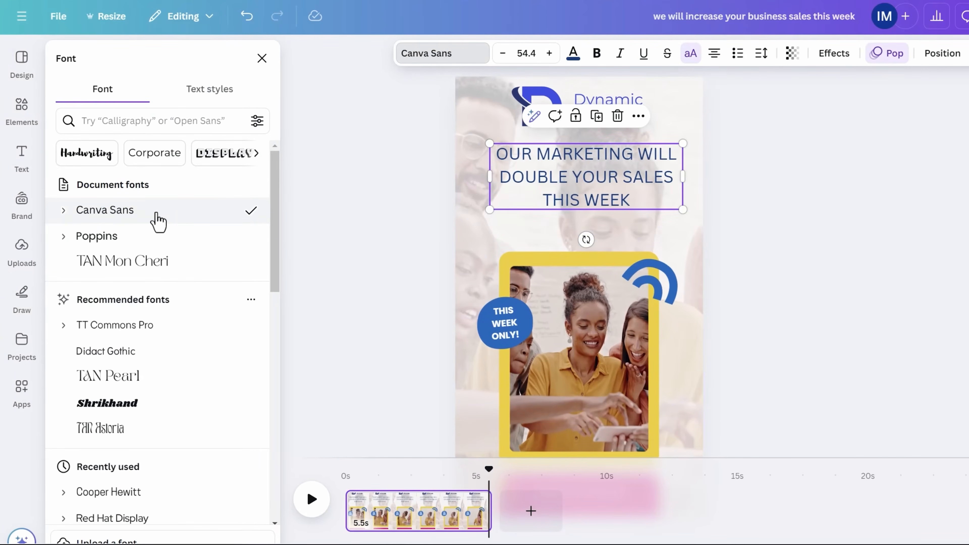
{"action": "left_click", "coordinate": [143, 236]}
{"action": "left_click", "coordinate": [151, 326]}
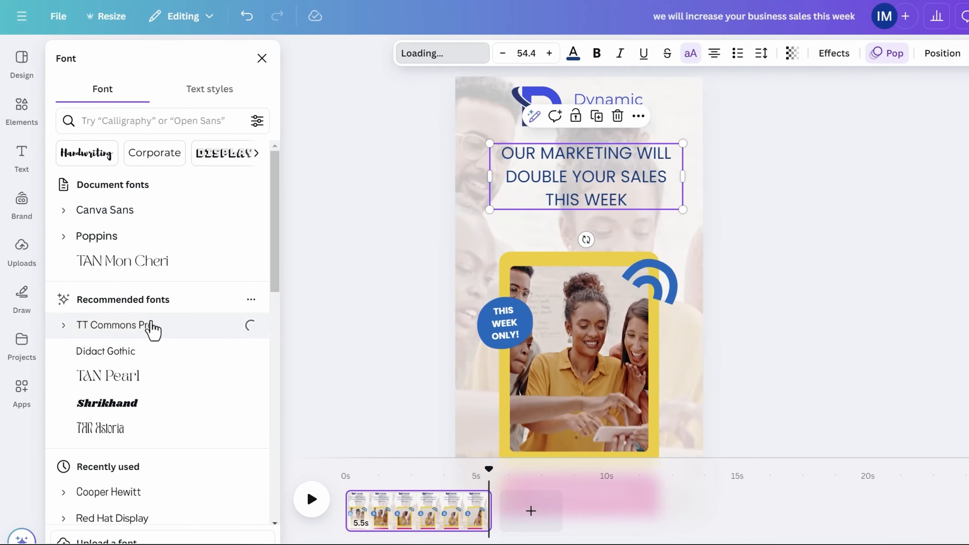
{"action": "left_click", "coordinate": [142, 385]}
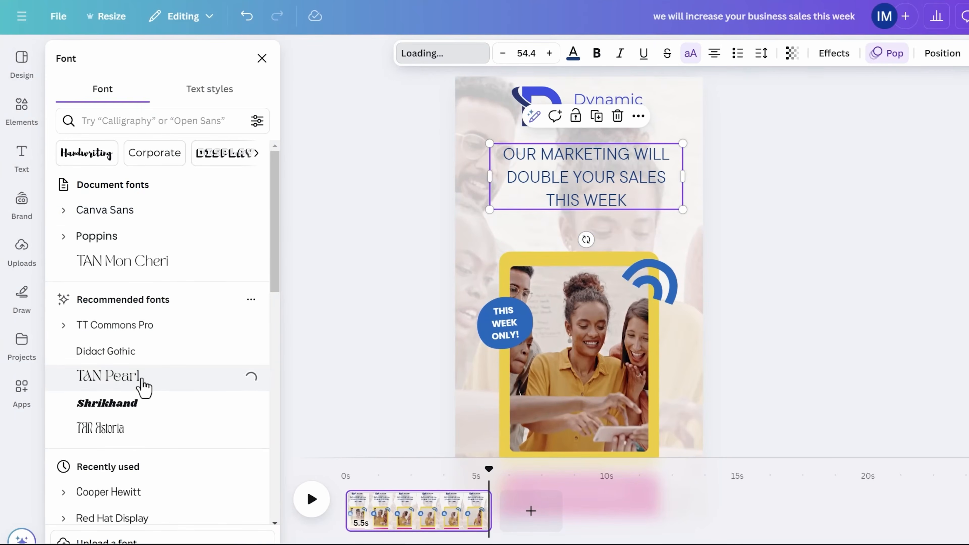
{"action": "left_click", "coordinate": [401, 120]}
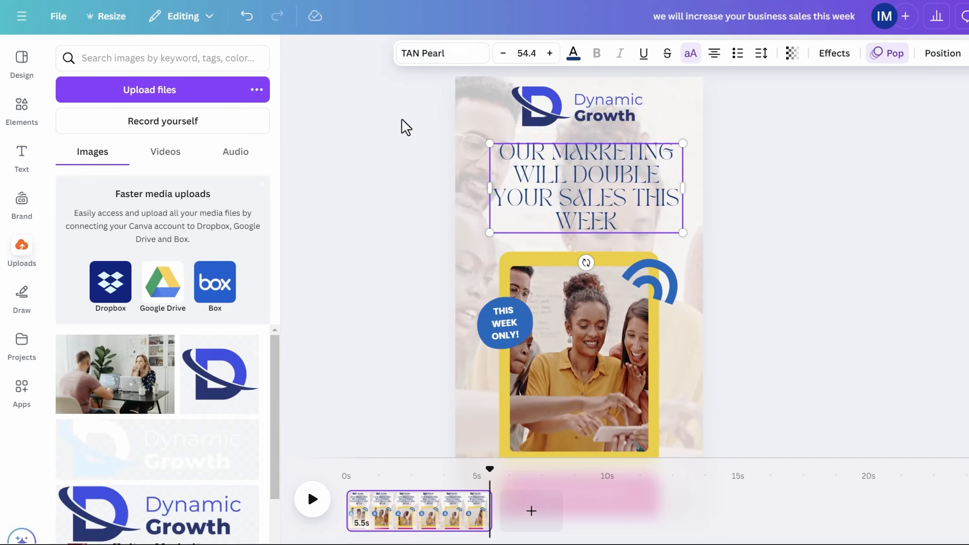
{"action": "key", "text": "ctrl+z"}
{"action": "key", "text": "ctrl+z"}
{"action": "key", "text": "ctrl+z"}
{"action": "key", "text": "ctrl+z"}
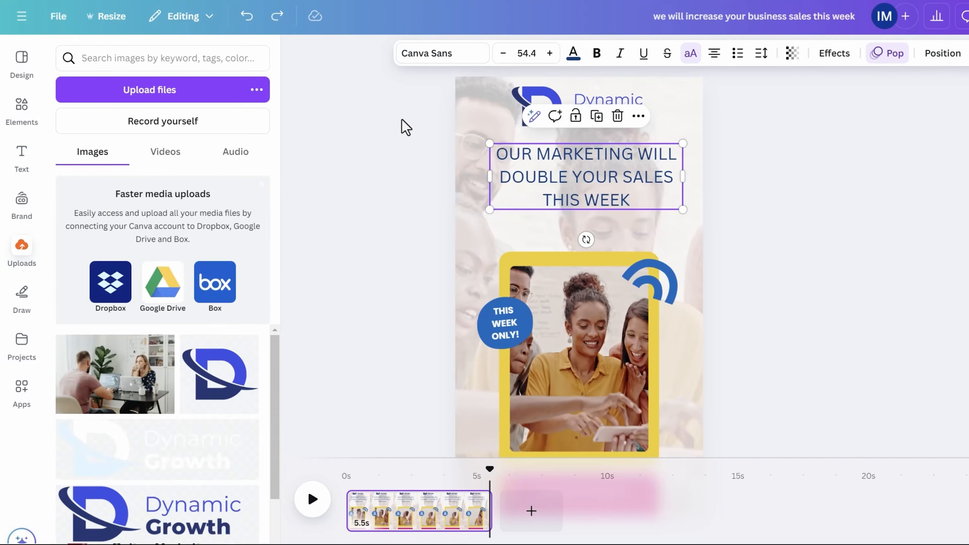
- Underline the word DOUBLE in the headline
{"action": "double_click", "coordinate": [572, 184]}
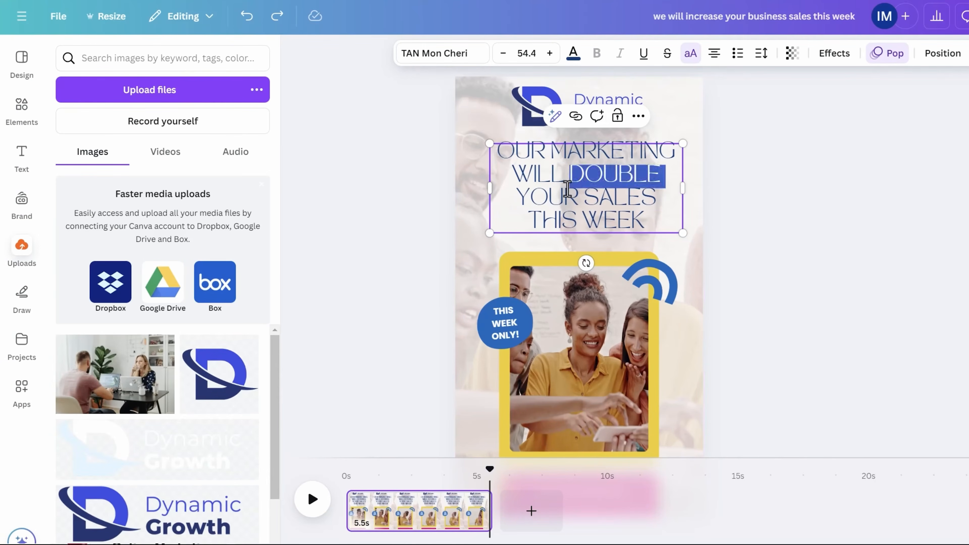
{"action": "double_click", "coordinate": [528, 183]}
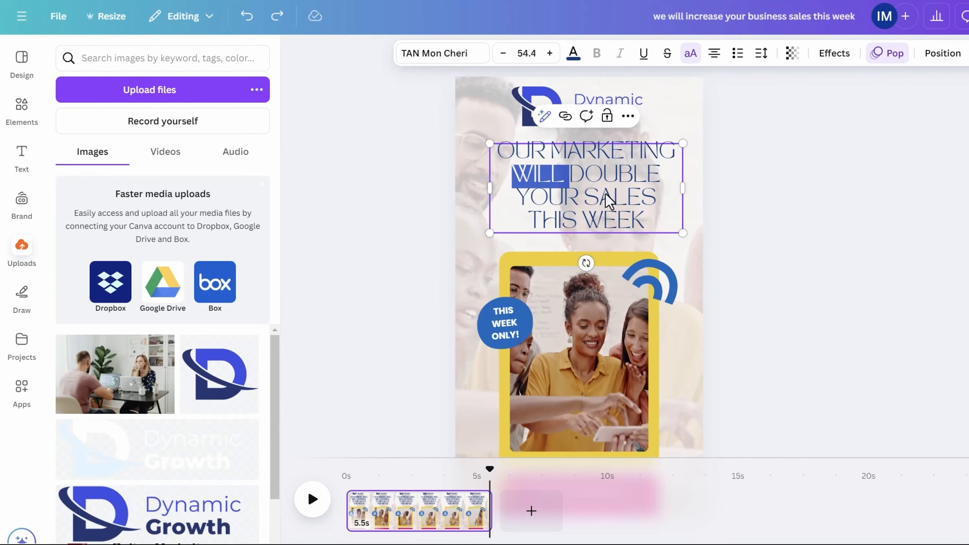
{"action": "double_click", "coordinate": [604, 175]}
{"action": "left_click_drag", "start_coordinate": [571, 178], "coordinate": [661, 178]}
{"action": "left_click", "coordinate": [643, 53]}
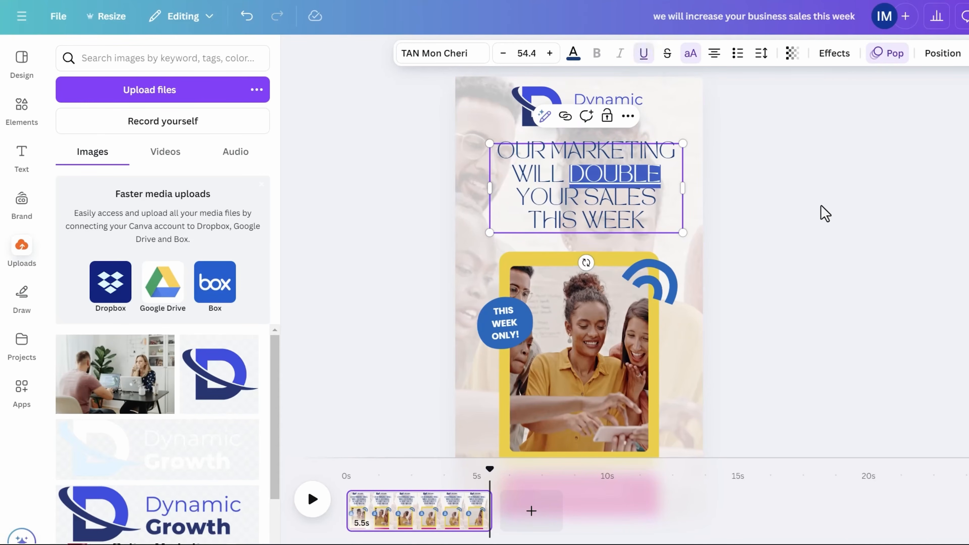
{"action": "left_click", "coordinate": [824, 200]}
{"action": "scroll", "coordinate": [828, 189], "scroll_direction": "down", "scroll_amount": 2}
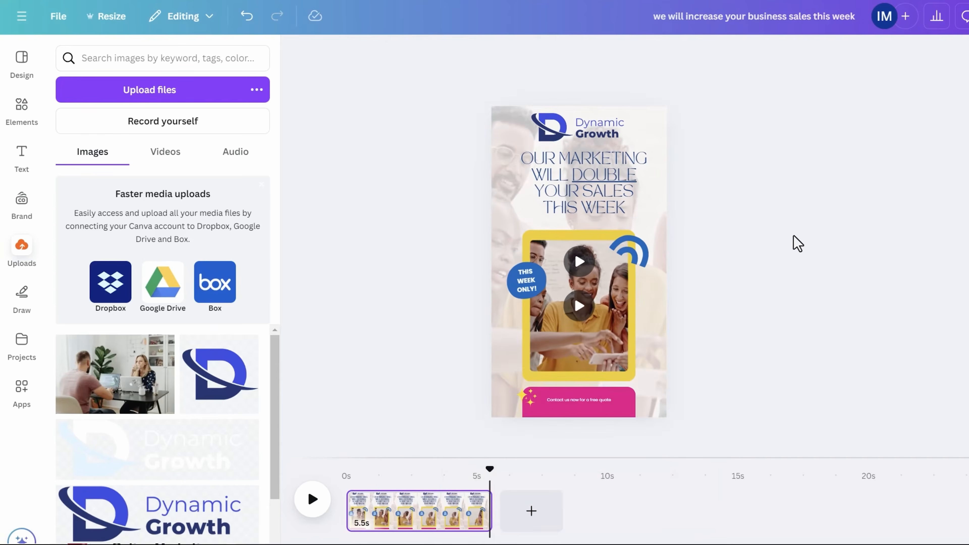
- Play the finished design's animation preview
{"action": "scroll", "coordinate": [770, 275], "scroll_direction": "down", "scroll_amount": 1}
{"action": "left_click", "coordinate": [312, 499]}
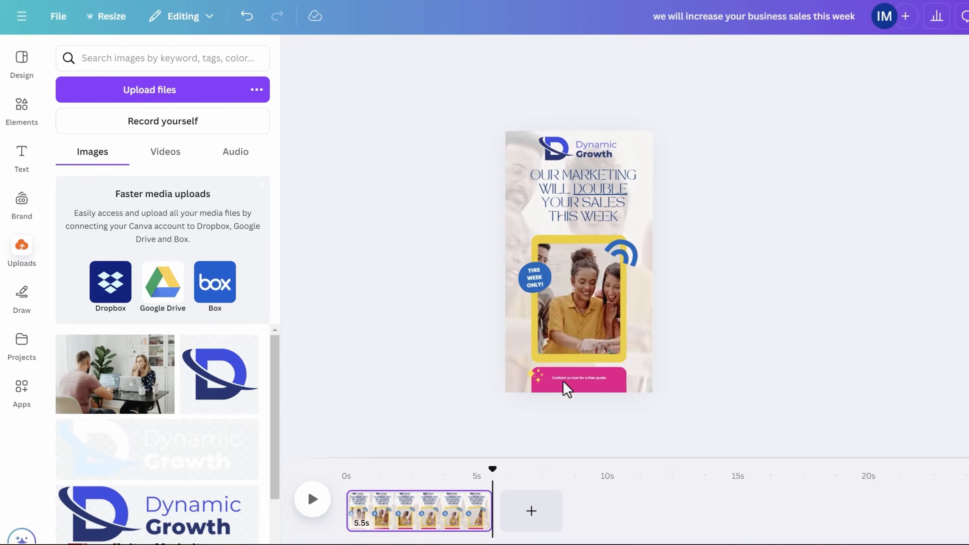
{"action": "left_click", "coordinate": [312, 498]}
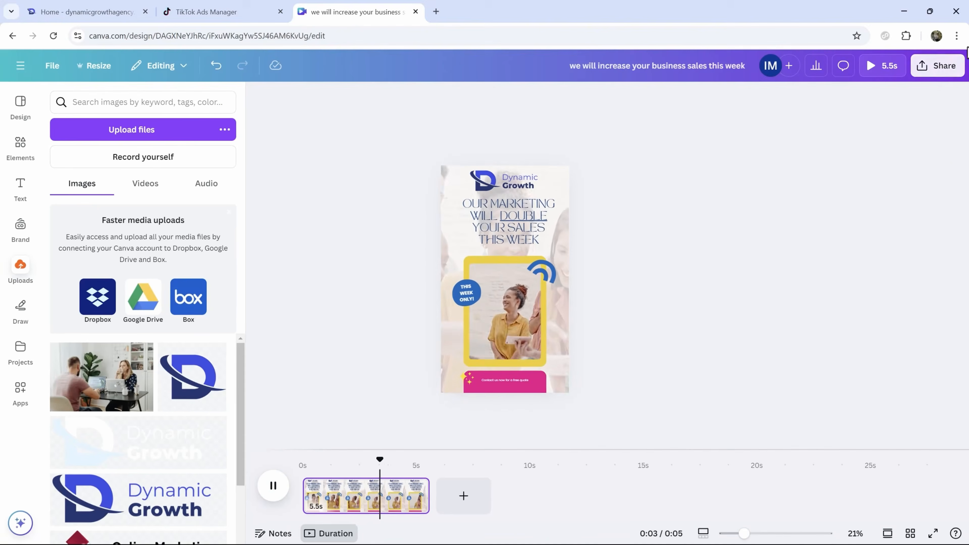
- Download the design as an MP4 video and return to the TikTok Ads Manager tab
{"action": "left_click", "coordinate": [937, 65]}
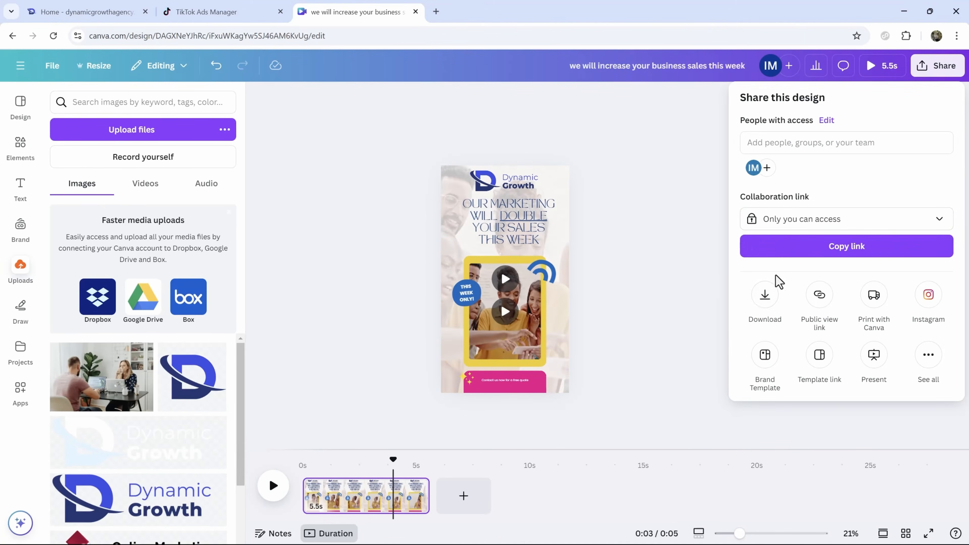
{"action": "left_click", "coordinate": [763, 294]}
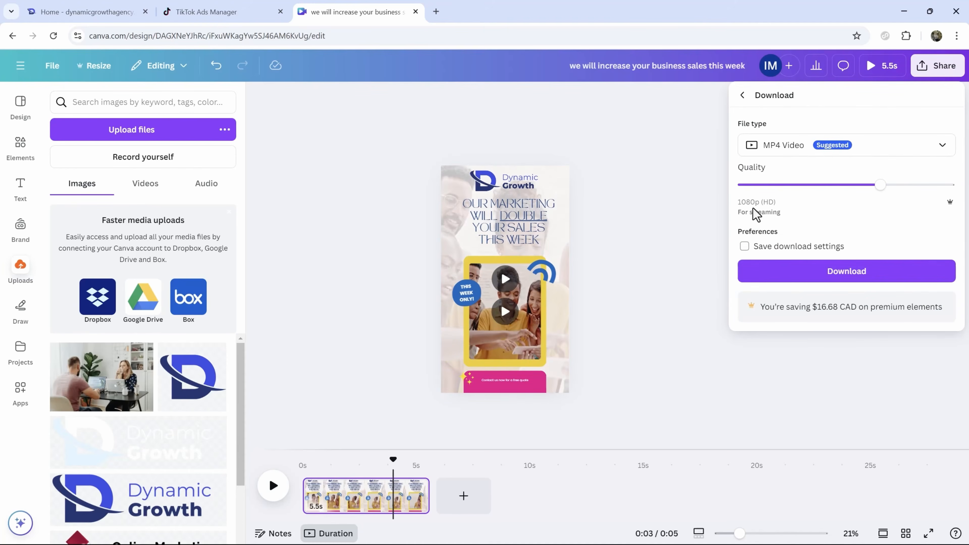
{"action": "left_click", "coordinate": [794, 272]}
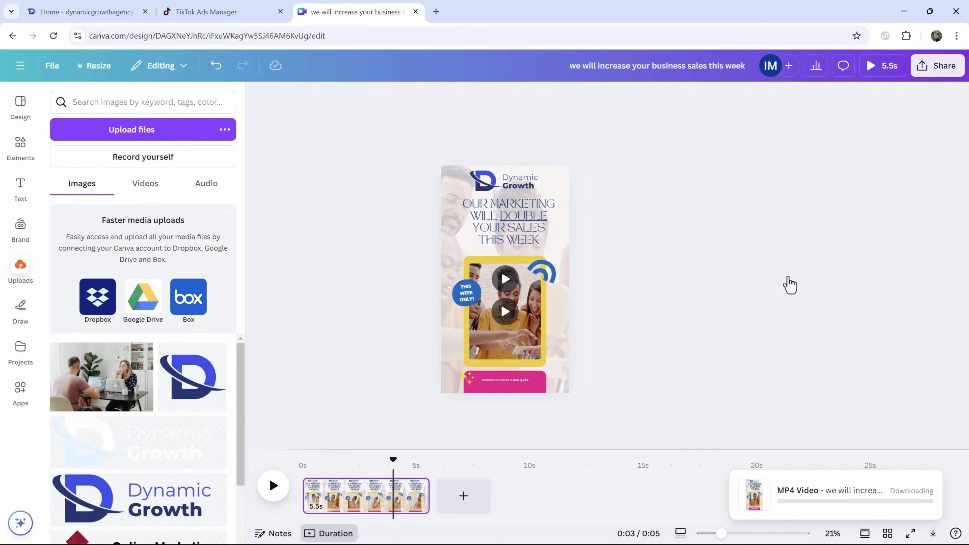
{"action": "left_click", "coordinate": [198, 11]}
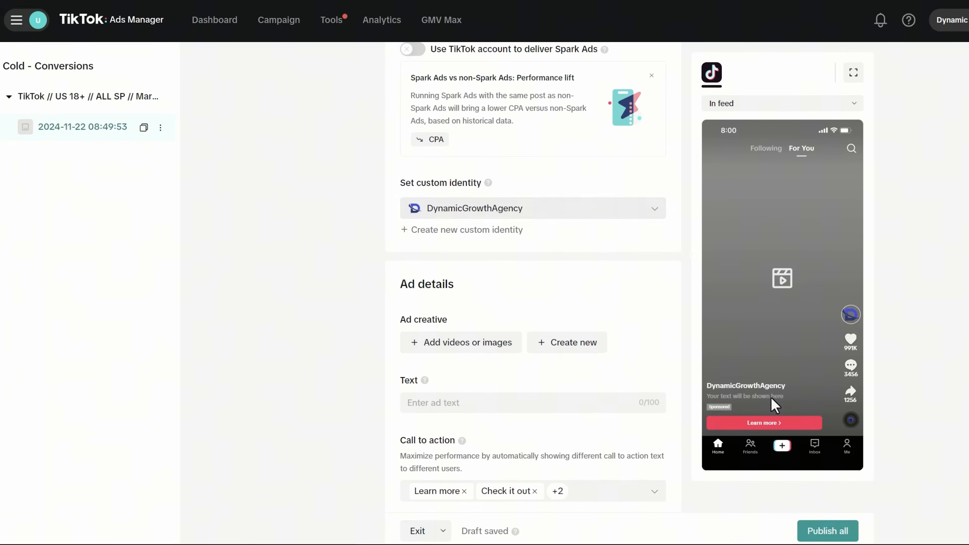
- Rename the custom identity DynamicGrowthAgency to 'Dynamic Growth Agency'
{"action": "left_click", "coordinate": [547, 217]}
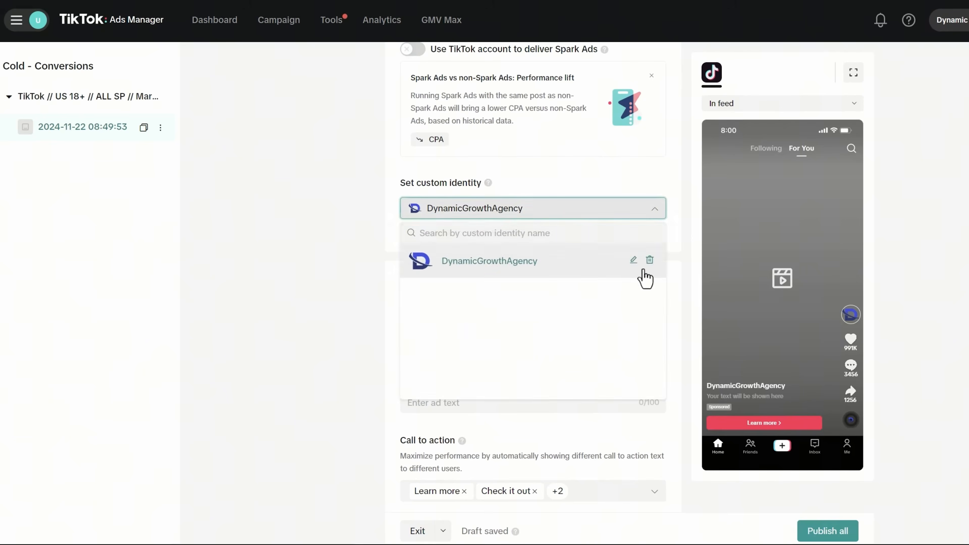
{"action": "left_click", "coordinate": [632, 261]}
{"action": "left_click", "coordinate": [486, 173]}
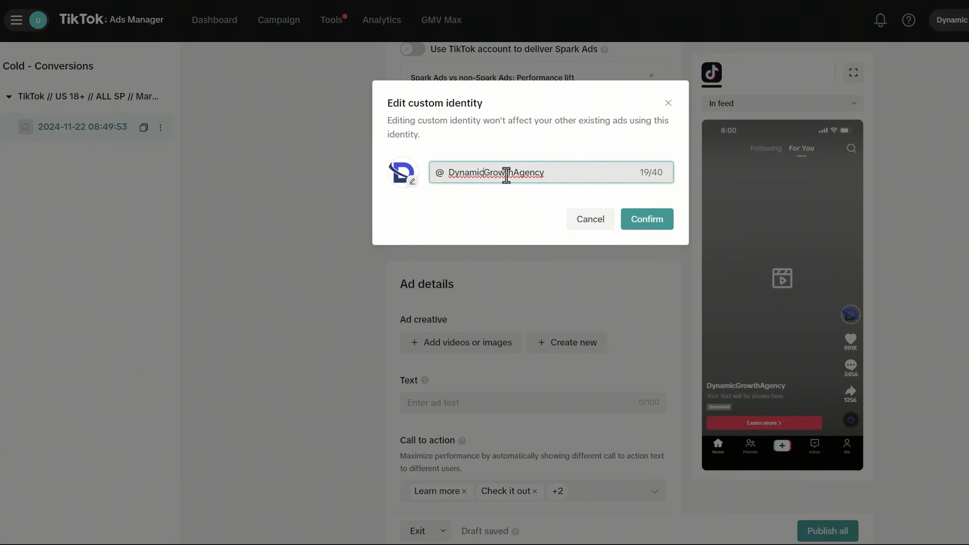
{"action": "left_click", "coordinate": [639, 224]}
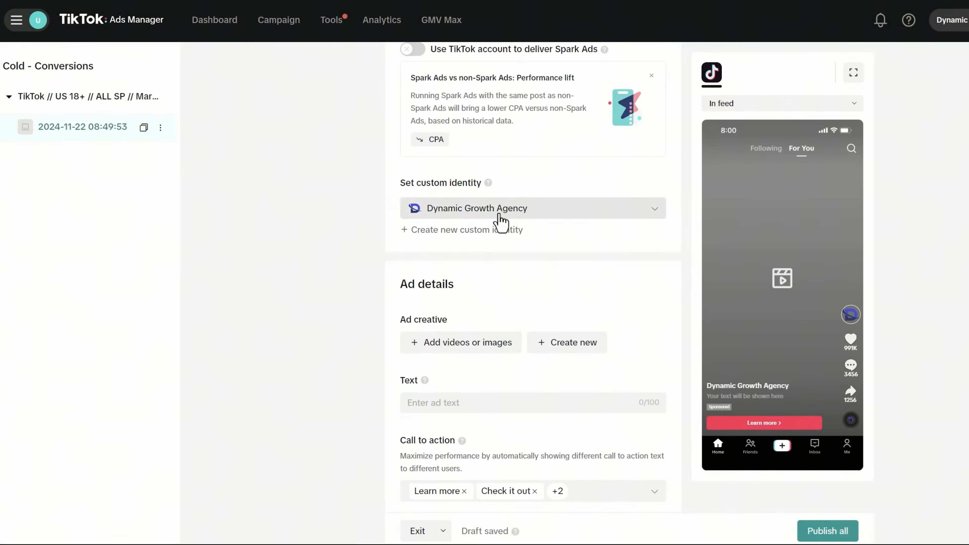
{"action": "scroll", "coordinate": [521, 267], "scroll_direction": "down", "scroll_amount": 2}
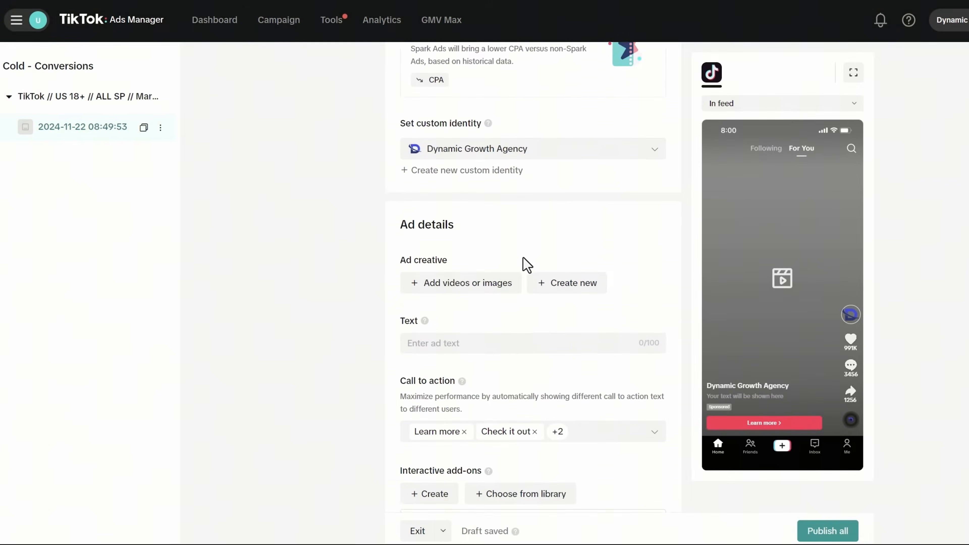
{"action": "left_click", "coordinate": [463, 280]}
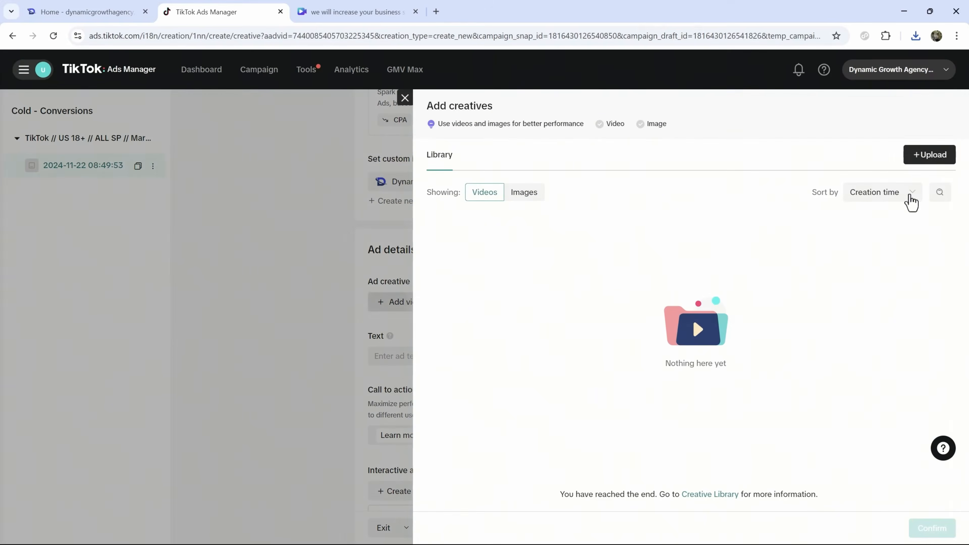
- Upload the downloaded Canva MP4 and confirm it as the ad's video creative
{"action": "left_click", "coordinate": [942, 159]}
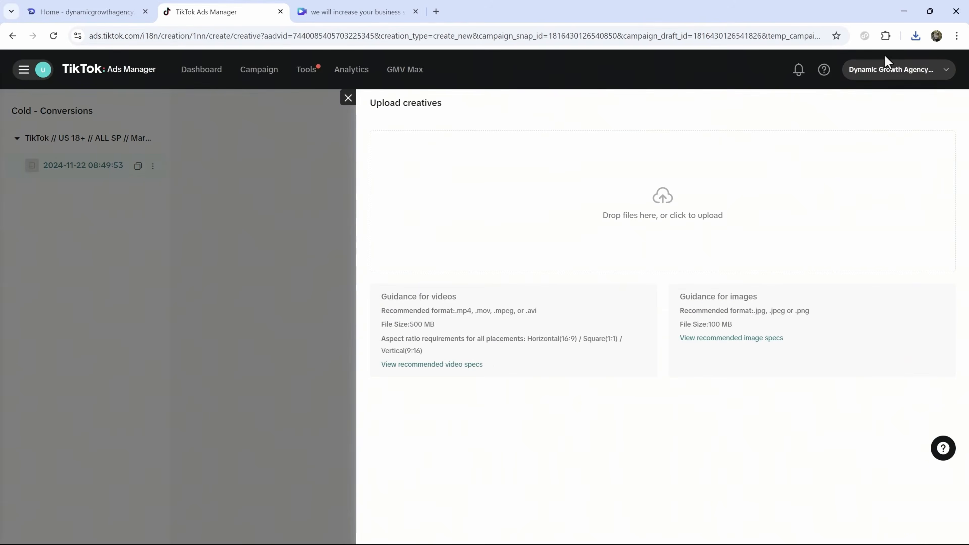
{"action": "left_click", "coordinate": [915, 35]}
{"action": "left_click_drag", "start_coordinate": [833, 91], "coordinate": [658, 203]}
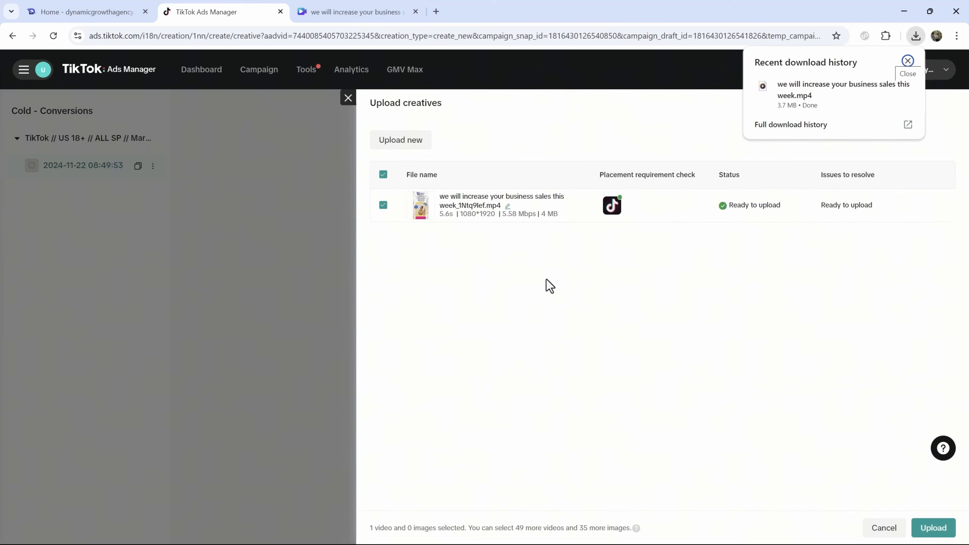
{"action": "left_click", "coordinate": [932, 528]}
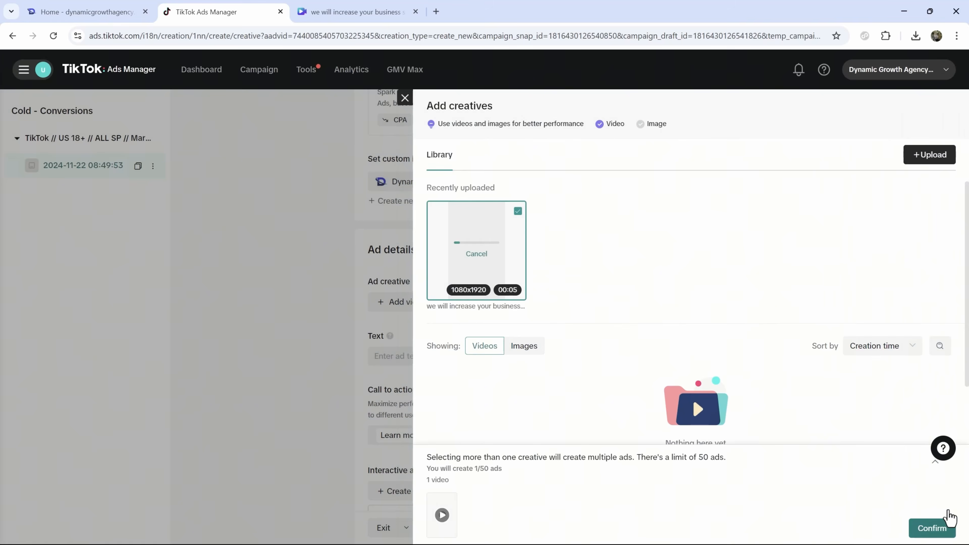
{"action": "left_click", "coordinate": [941, 526]}
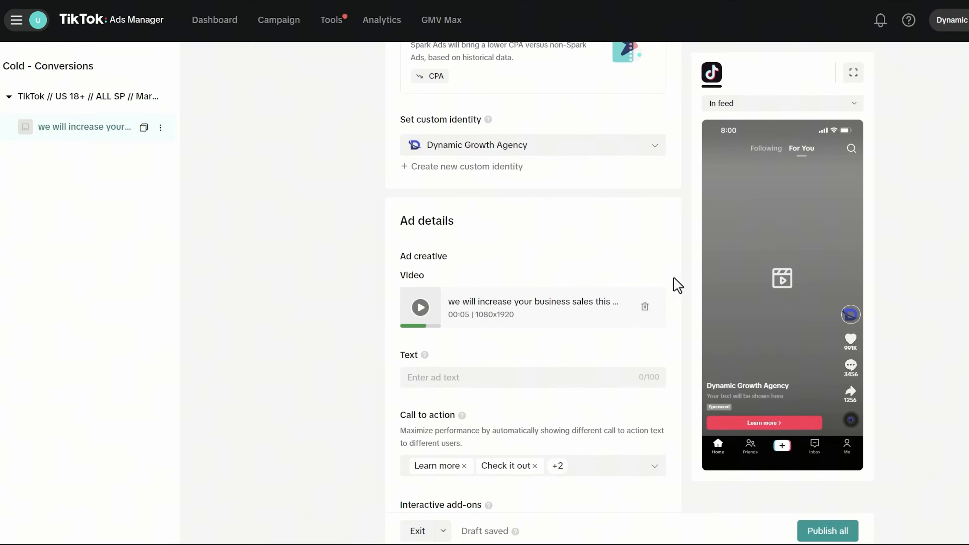
- Complete the ad text 'Let us manage your digital marketing while you take a break and focus on what matters.'
{"action": "mouse_move", "coordinate": [425, 355]}
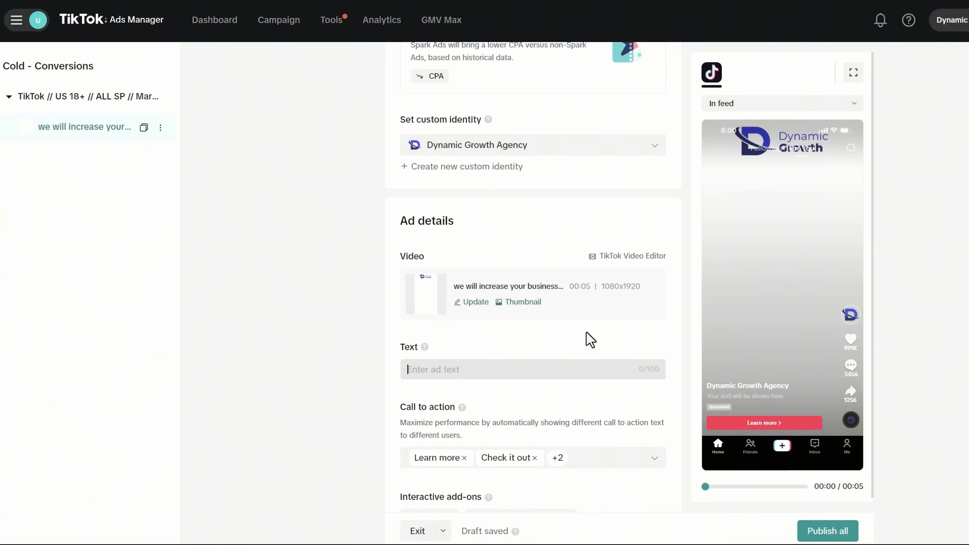
{"action": "scroll", "coordinate": [536, 342], "scroll_direction": "down", "scroll_amount": 2}
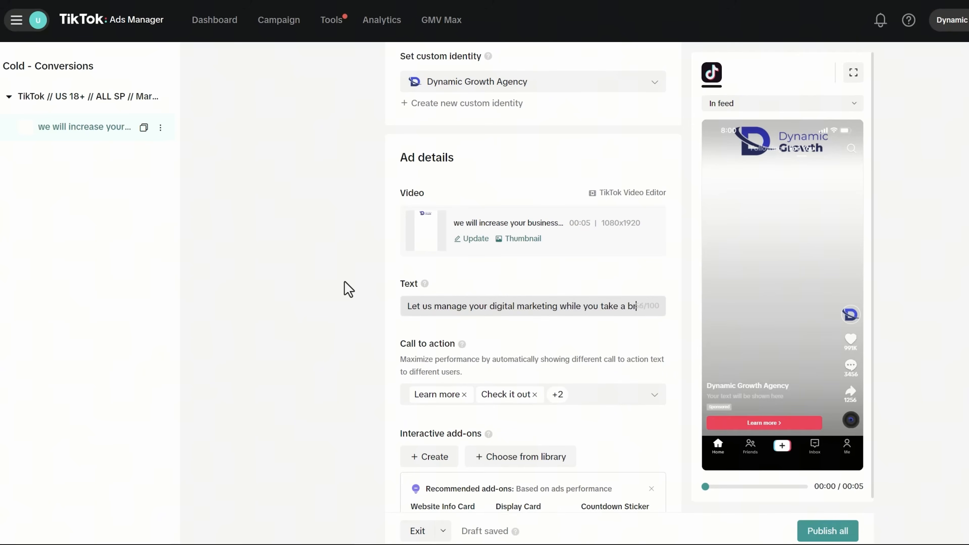
{"action": "type", "text": "and focus on what matters."}
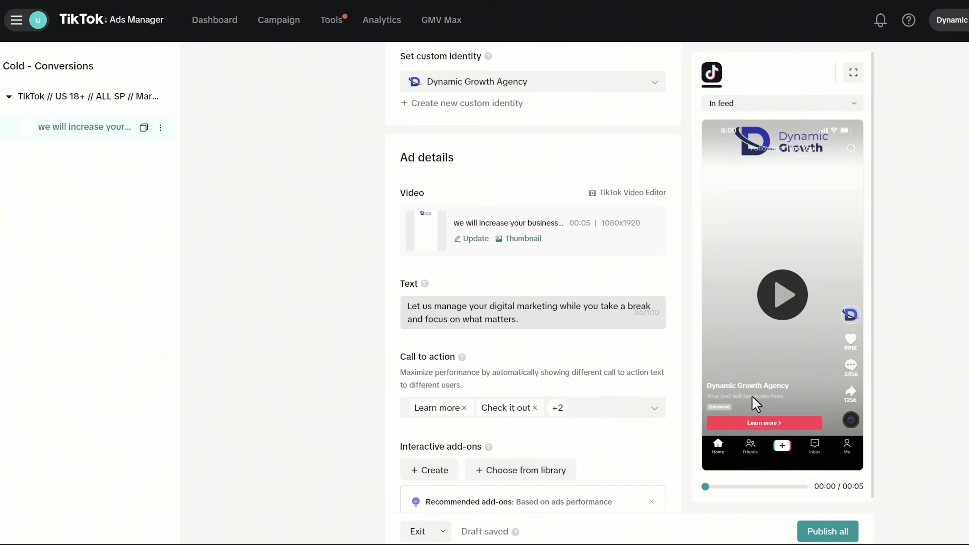
{"action": "left_click", "coordinate": [336, 344]}
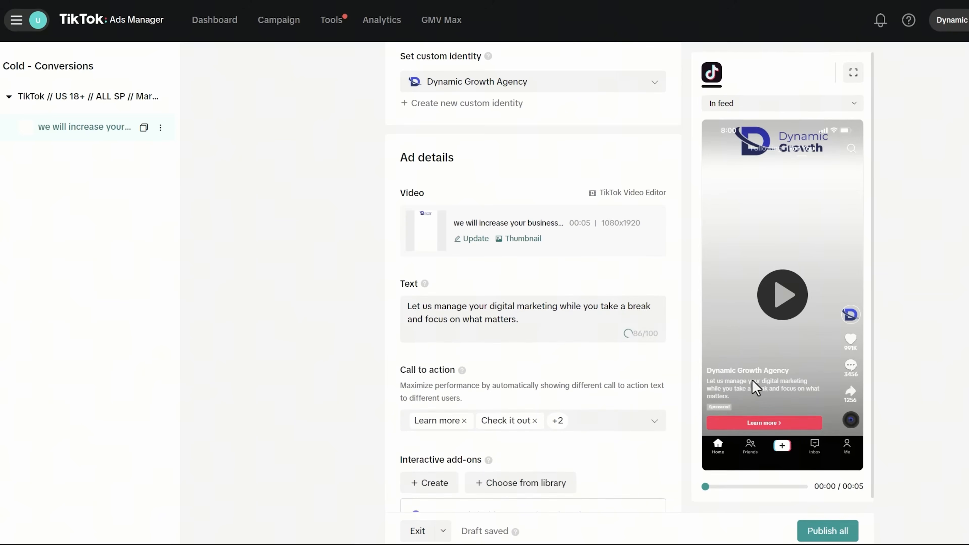
{"action": "scroll", "coordinate": [552, 292], "scroll_direction": "down", "scroll_amount": 3}
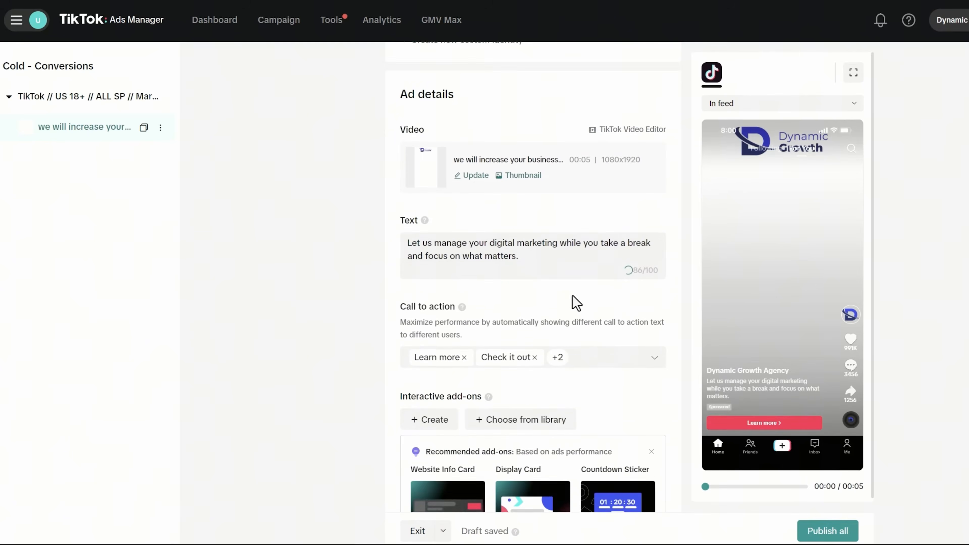
{"action": "scroll", "coordinate": [475, 294], "scroll_direction": "down", "scroll_amount": 2}
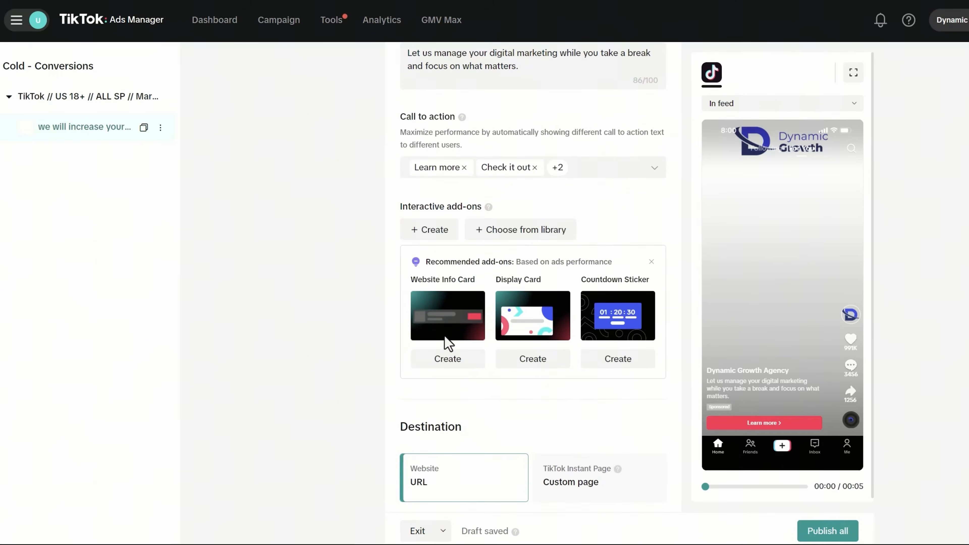
- Create a Website Info Card with selling point 'Done-for-You Service' and the Dynamic Growth 'D' logo
{"action": "left_click", "coordinate": [459, 366]}
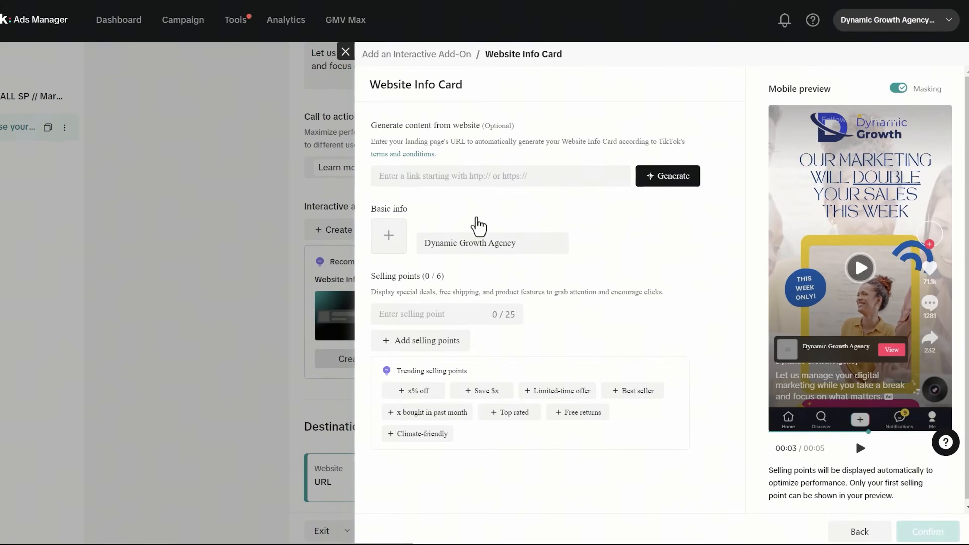
{"action": "left_click", "coordinate": [450, 176]}
{"action": "left_click", "coordinate": [521, 148]}
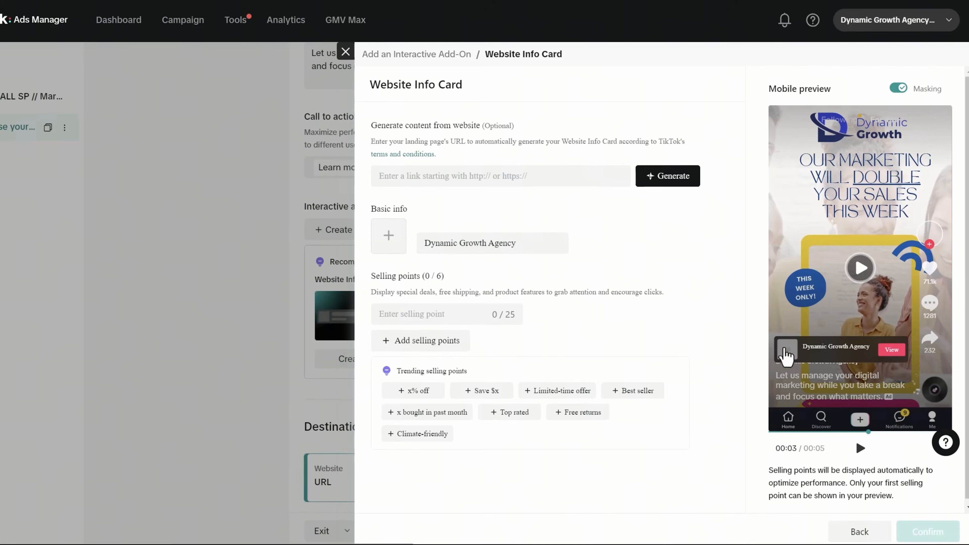
{"action": "left_click", "coordinate": [417, 312]}
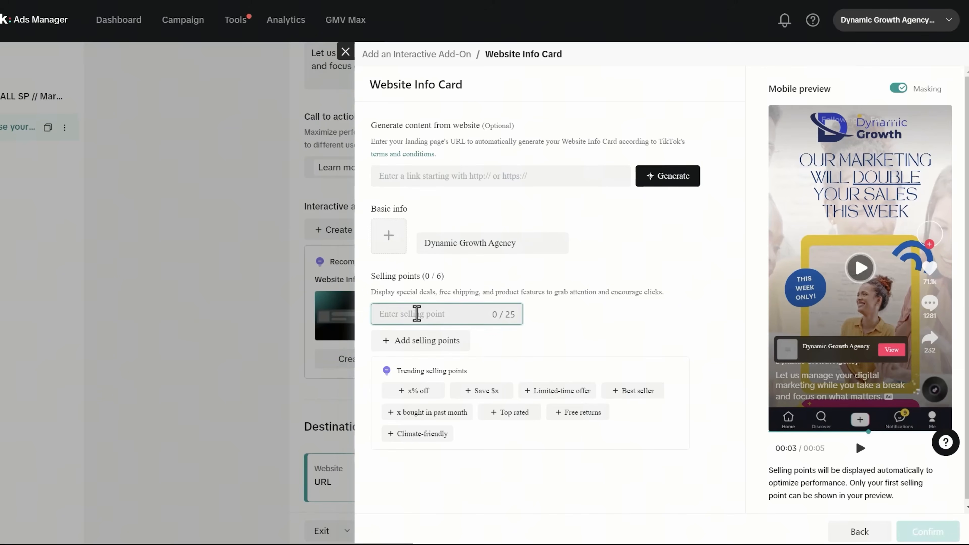
{"action": "type", "text": "Done-for "}
{"action": "type", "text": "You "}
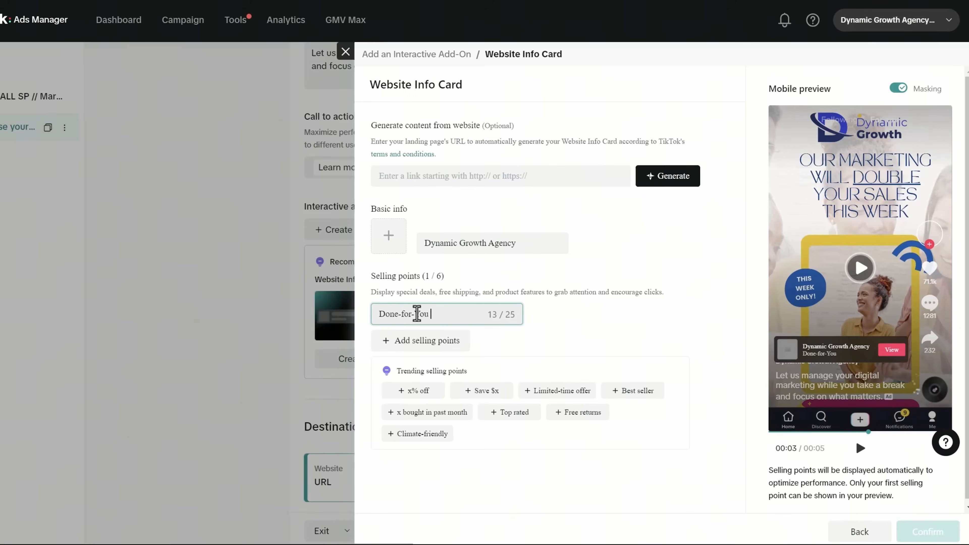
{"action": "type", "text": "Service"}
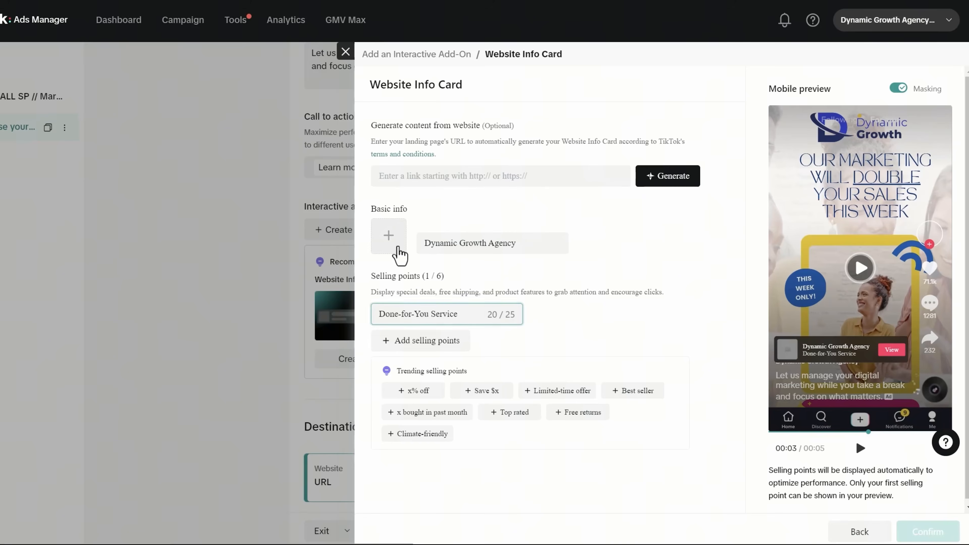
{"action": "left_click", "coordinate": [398, 248]}
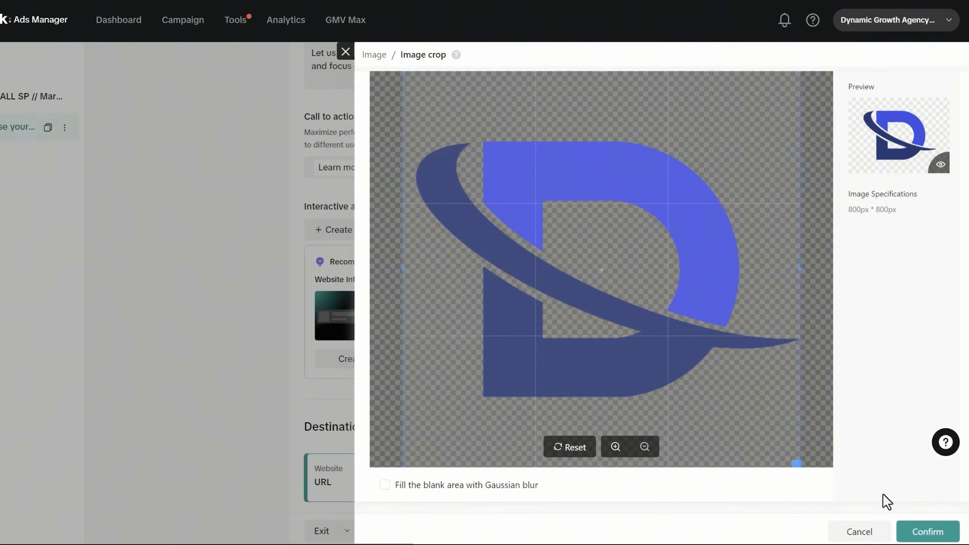
{"action": "left_click", "coordinate": [927, 530]}
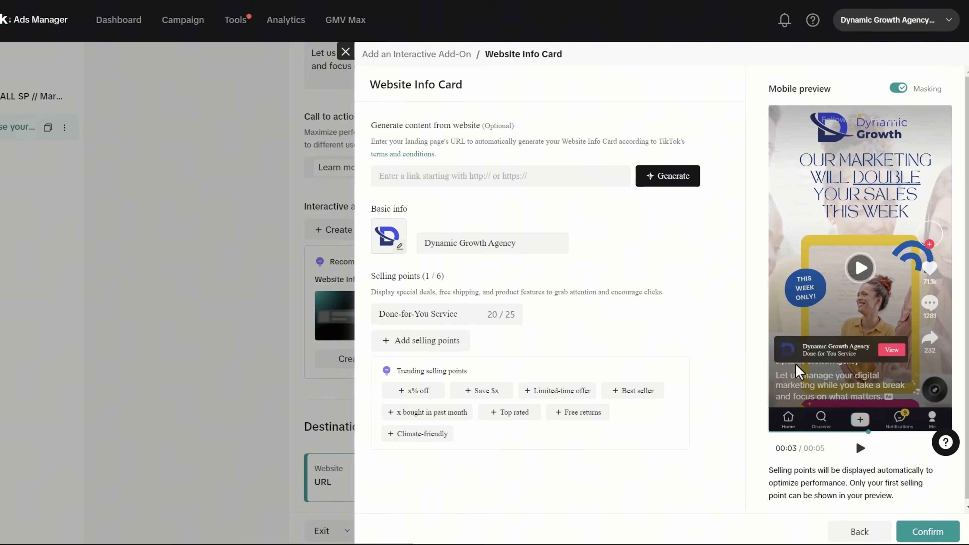
- Save the Website Info Card add-on and keep Website URL as the destination type
{"action": "left_click", "coordinate": [921, 531]}
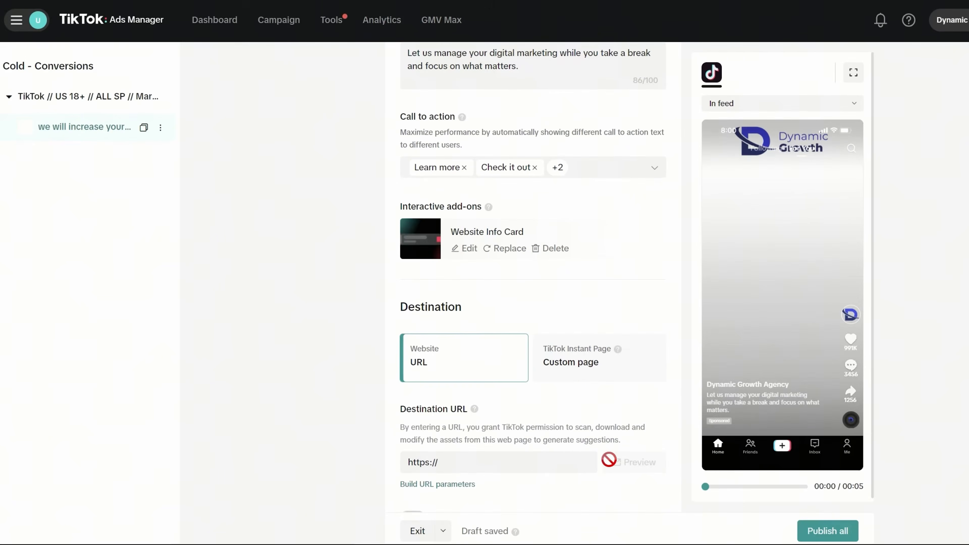
{"action": "scroll", "coordinate": [527, 364], "scroll_direction": "up", "scroll_amount": 5}
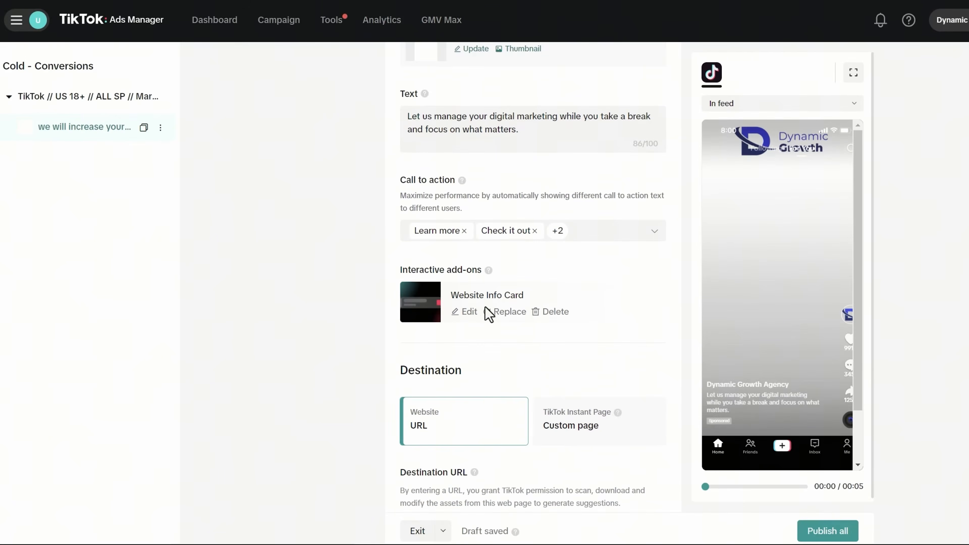
{"action": "scroll", "coordinate": [590, 330], "scroll_direction": "down", "scroll_amount": 3}
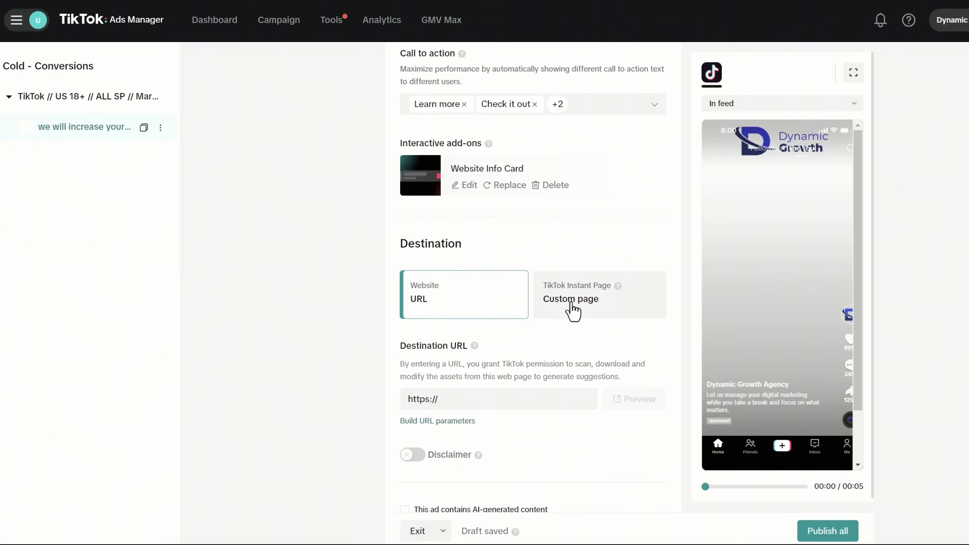
{"action": "left_click", "coordinate": [570, 305]}
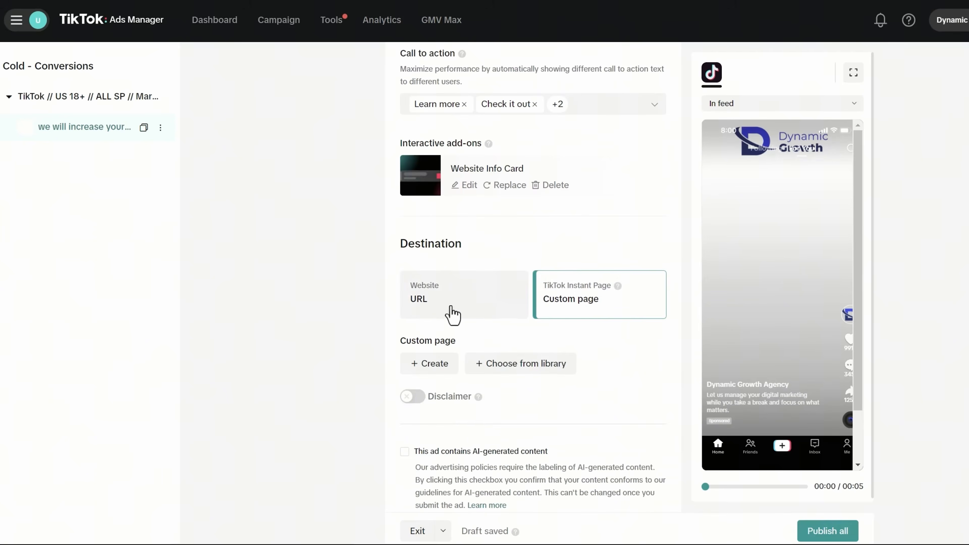
{"action": "left_click", "coordinate": [453, 315]}
{"action": "left_click", "coordinate": [436, 400]}
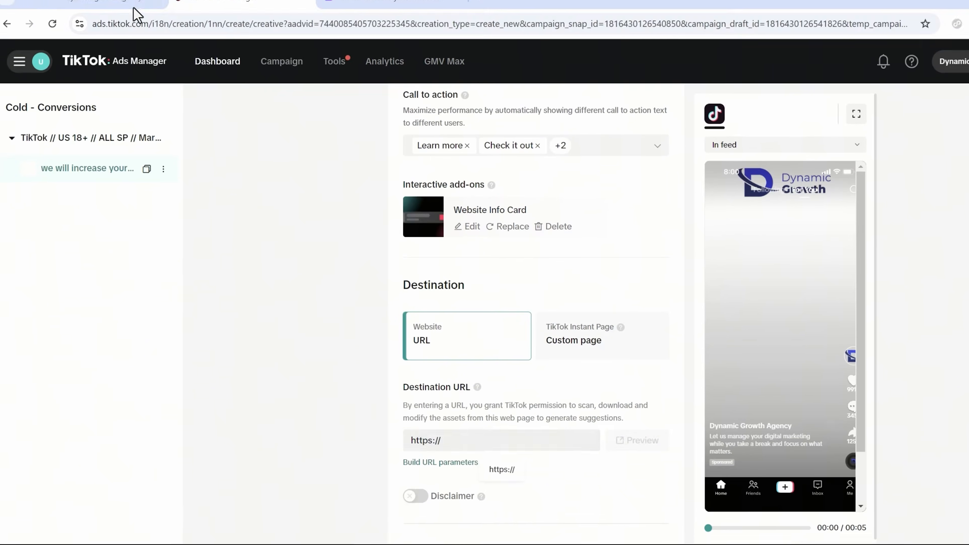
- Copy the agency website's Contact page address and select the Destination URL field's placeholder
{"action": "left_click", "coordinate": [108, 8]}
{"action": "left_click", "coordinate": [162, 40]}
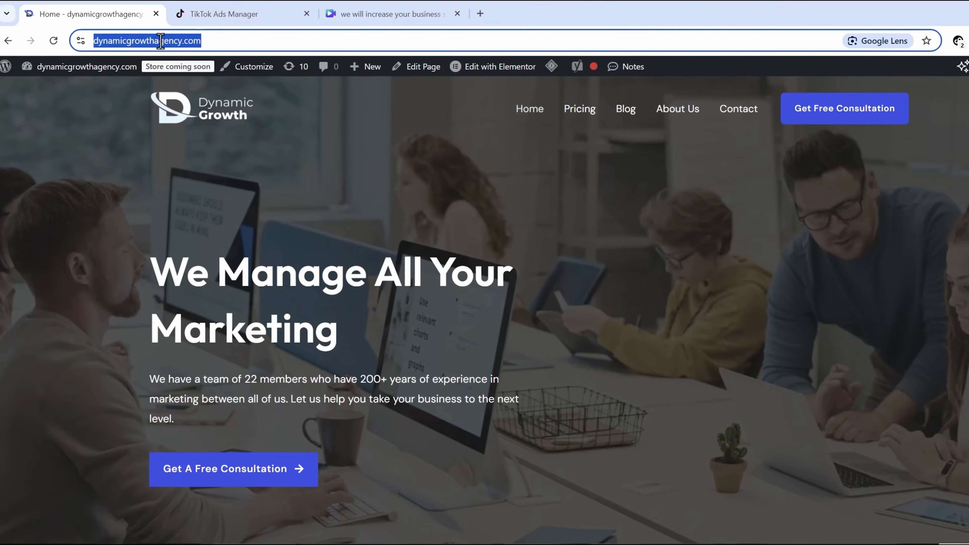
{"action": "left_click", "coordinate": [757, 118]}
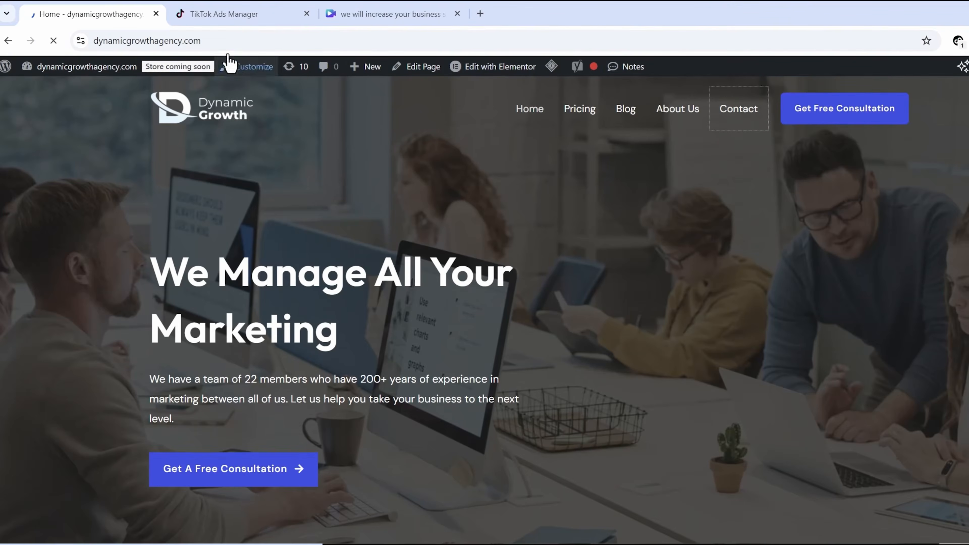
{"action": "left_click", "coordinate": [171, 40]}
{"action": "key", "text": "ctrl+c"}
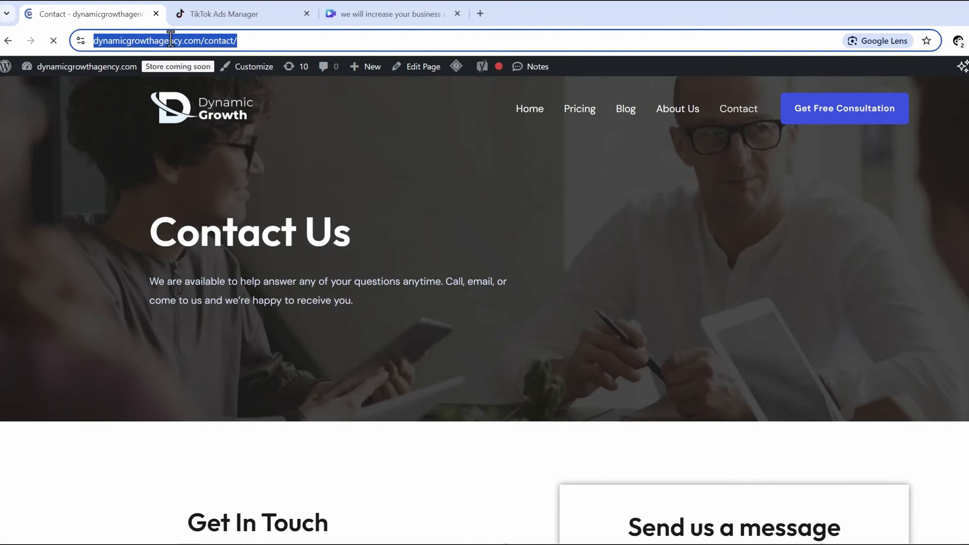
{"action": "left_click", "coordinate": [232, 11]}
{"action": "triple_click", "coordinate": [470, 458]}
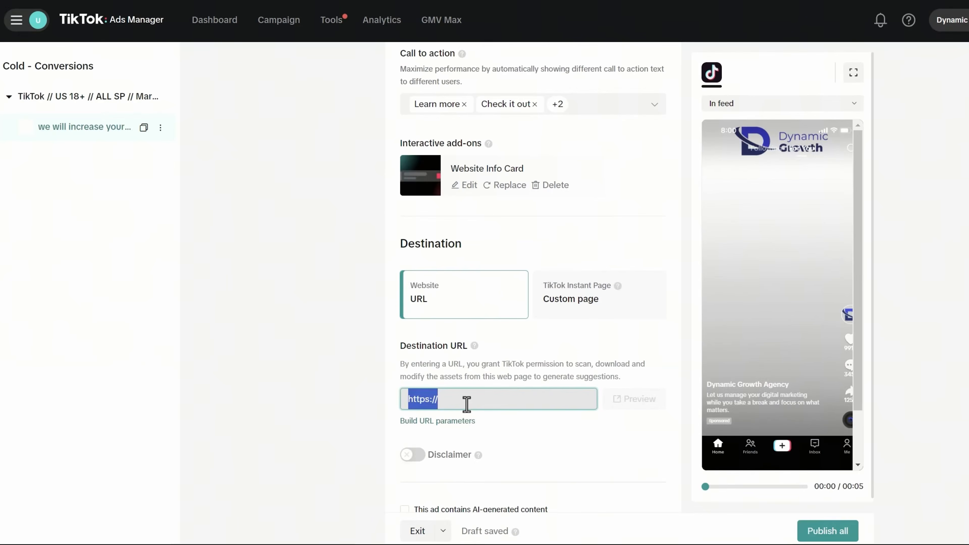
- Paste the contact page address as destination URL and add a custom utm_term parameter
{"action": "key", "text": "ctrl+v"}
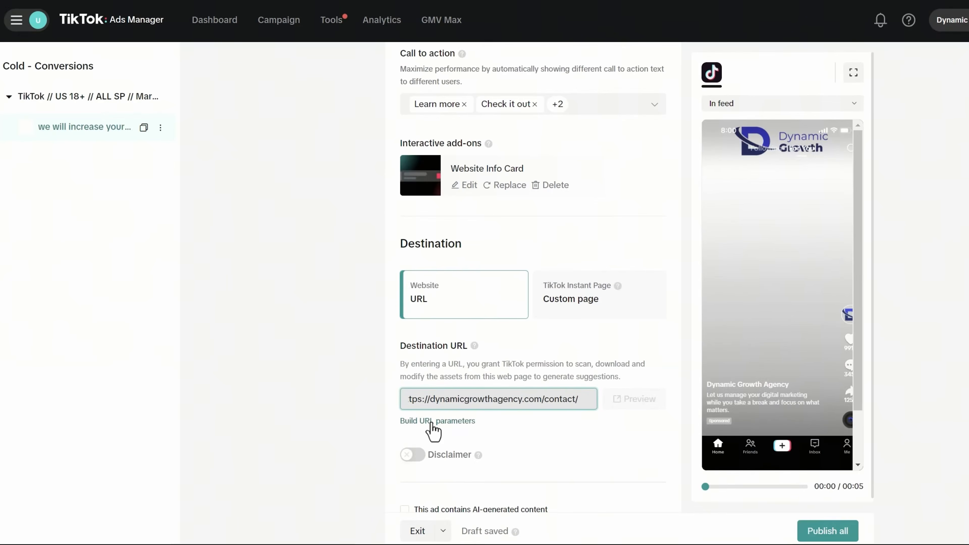
{"action": "left_click", "coordinate": [432, 421]}
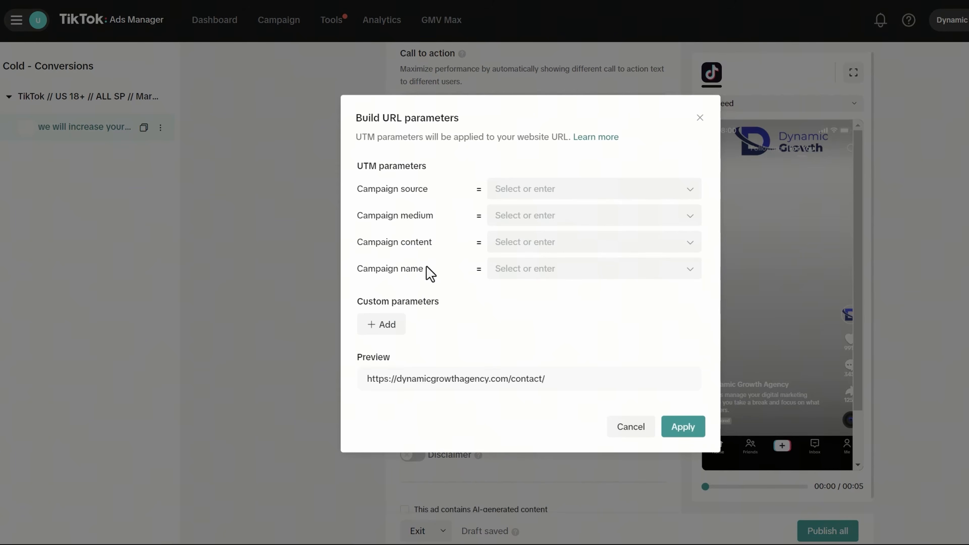
{"action": "left_click", "coordinate": [390, 327]}
{"action": "left_click", "coordinate": [415, 317]}
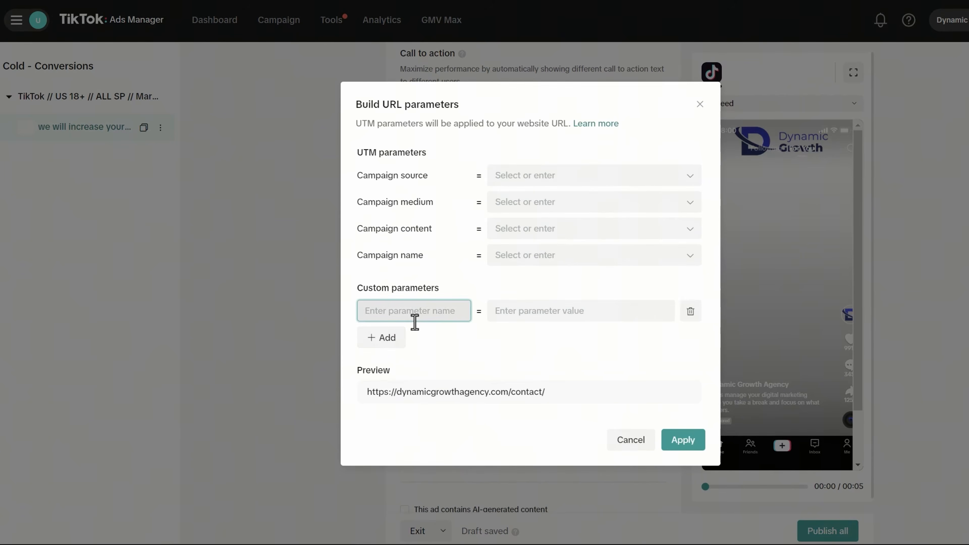
{"action": "type", "text": "utm_term"}
- Set UTM source Tiktok, medium __PLACEMENT__, content __AID_NAME__ and campaign __CAMPAIGN_NAME__
{"action": "left_click", "coordinate": [527, 175]}
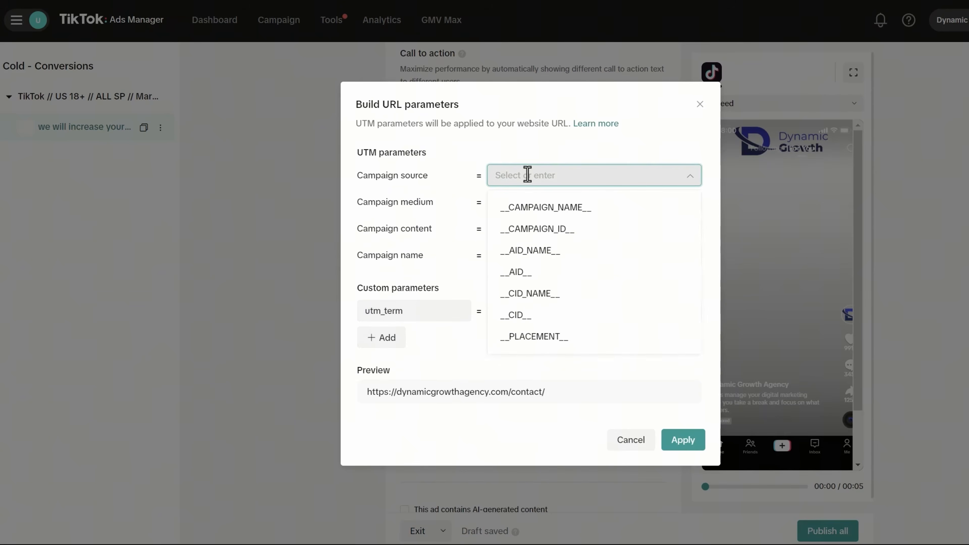
{"action": "type", "text": "Tiktok"}
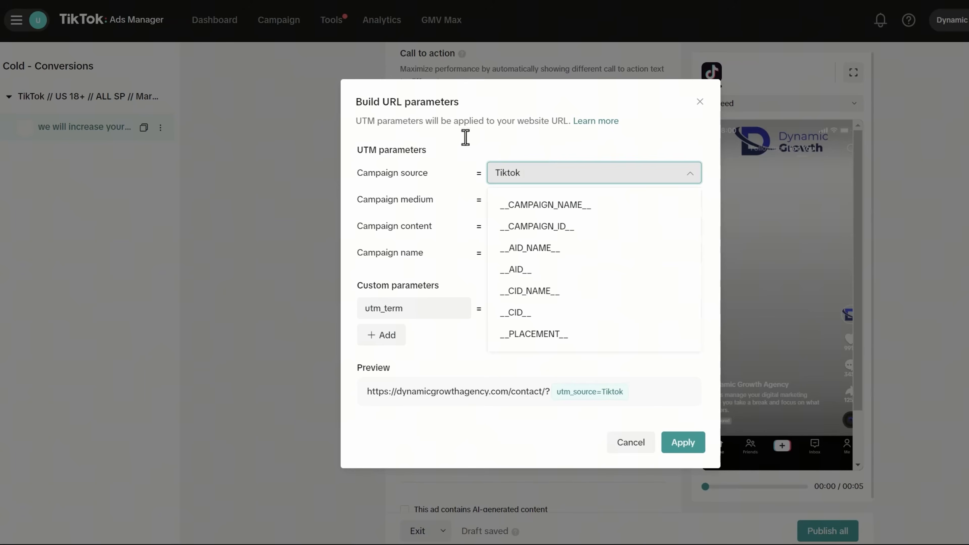
{"action": "left_click", "coordinate": [495, 148]}
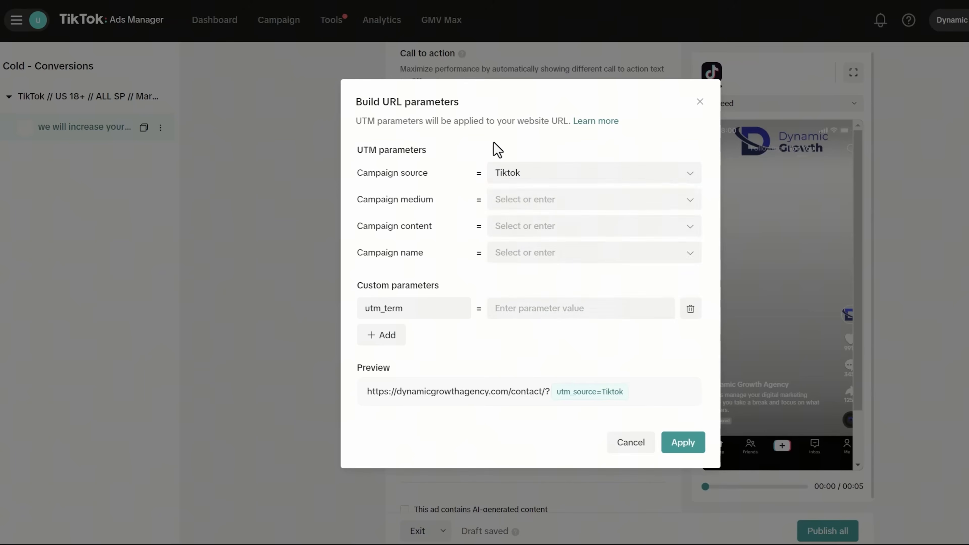
{"action": "left_click", "coordinate": [537, 202]}
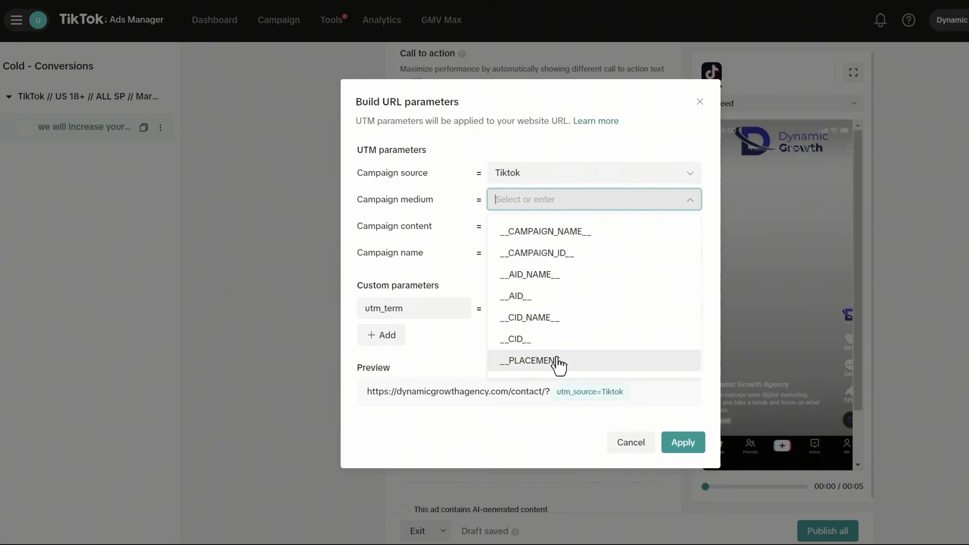
{"action": "left_click", "coordinate": [551, 365]}
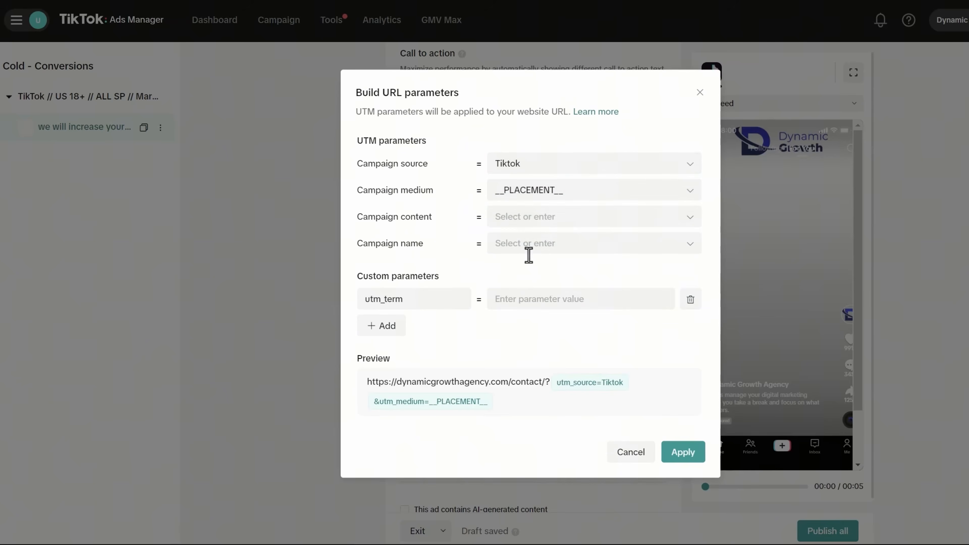
{"action": "left_click", "coordinate": [521, 219]}
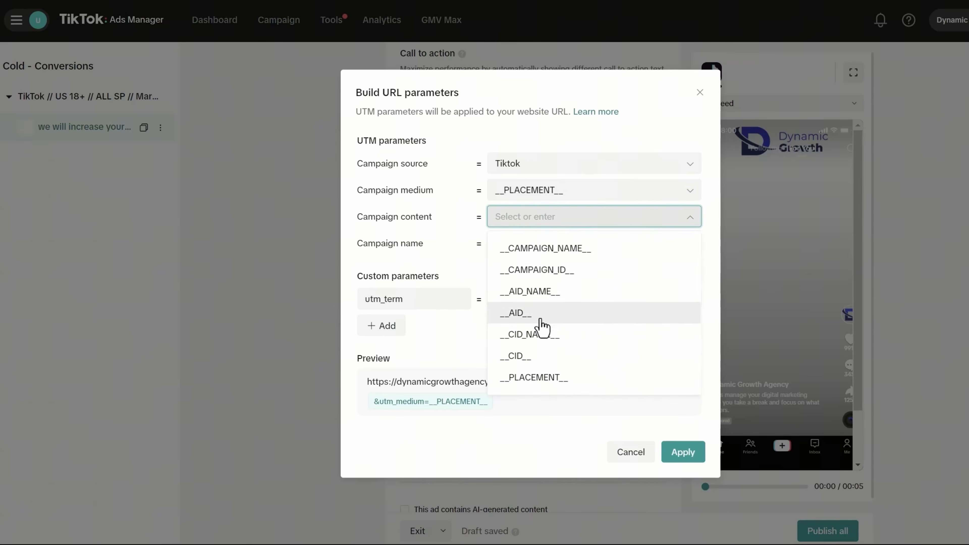
{"action": "left_click", "coordinate": [548, 301]}
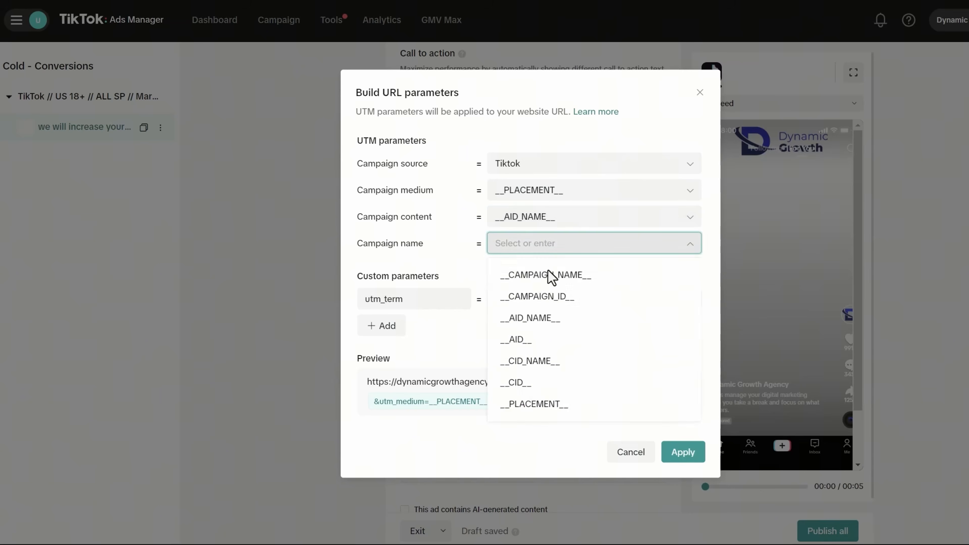
{"action": "left_click", "coordinate": [551, 274]}
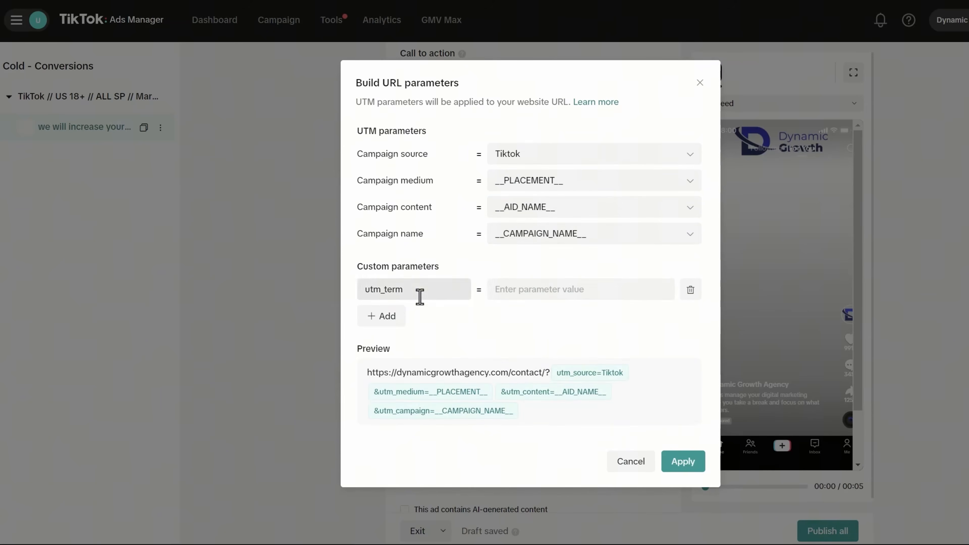
- Give utm_term the value __CID_NAME__ and apply the URL parameters
{"action": "left_click", "coordinate": [540, 289]}
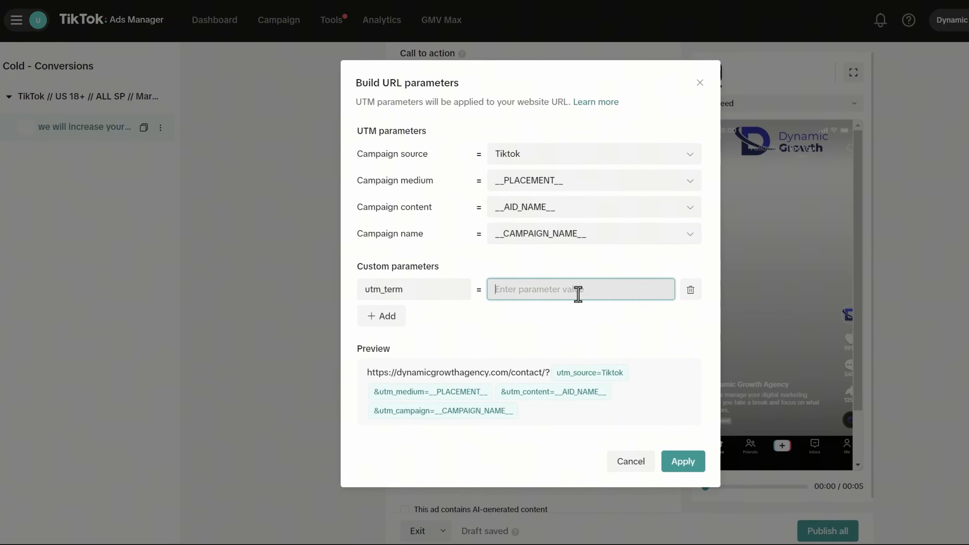
{"action": "left_click", "coordinate": [535, 203]}
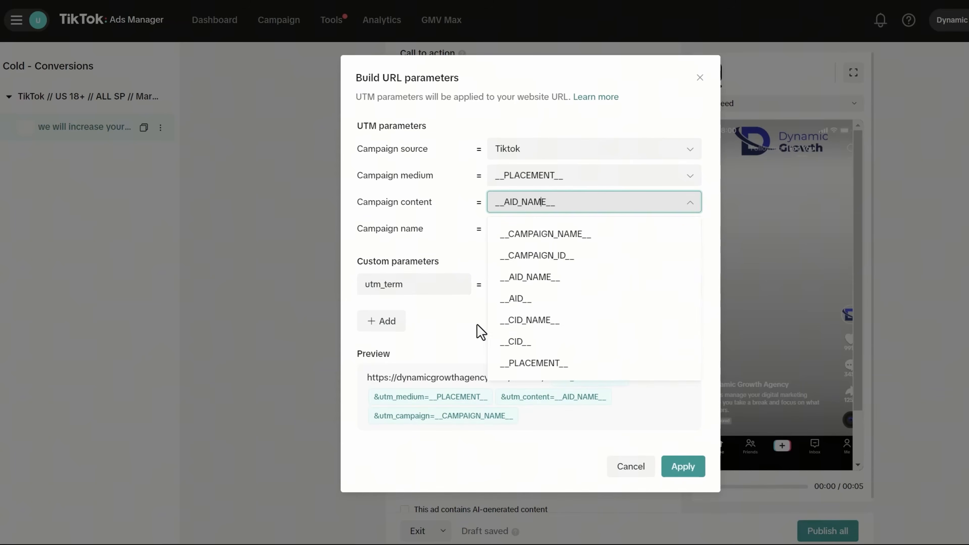
{"action": "left_click", "coordinate": [456, 302]}
{"action": "double_click", "coordinate": [517, 196]}
{"action": "key", "text": "ctrl+c"}
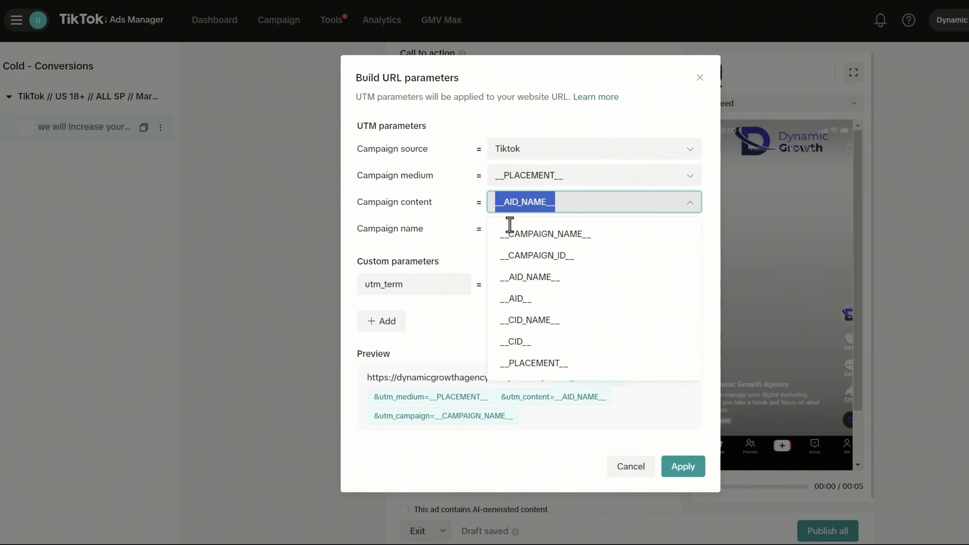
{"action": "left_click", "coordinate": [510, 288]}
{"action": "key", "text": "ctrl+v"}
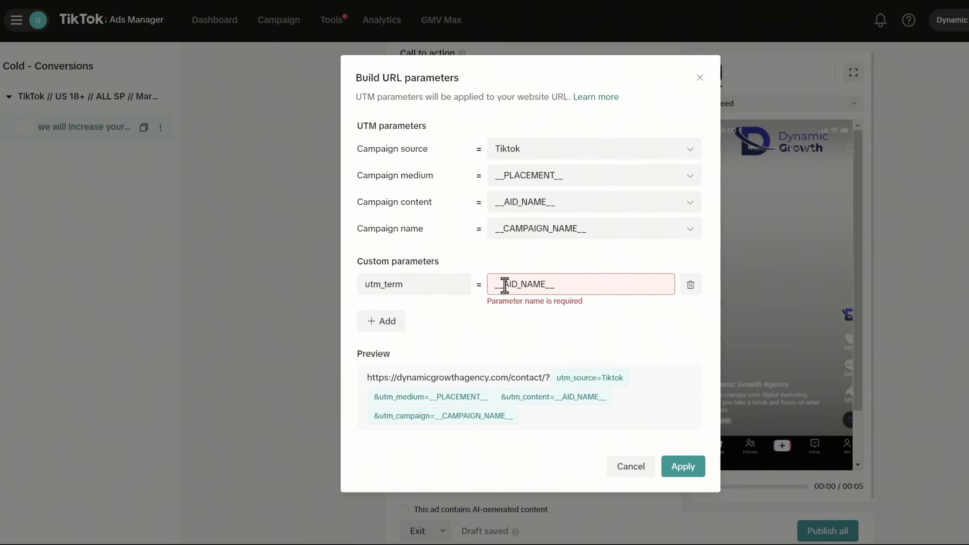
{"action": "key", "text": "Right"}
{"action": "type", "text": "C"}
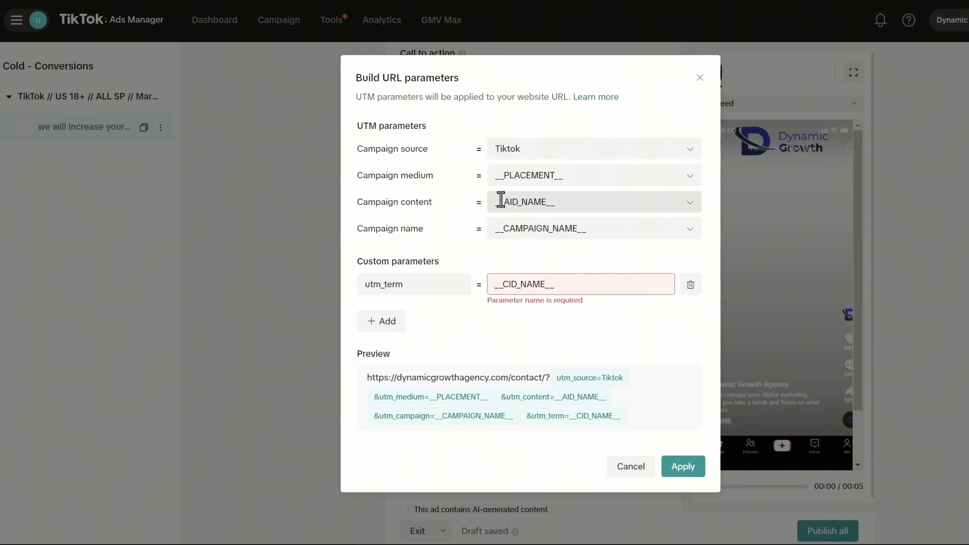
{"action": "key", "text": "ctrl+shift+i"}
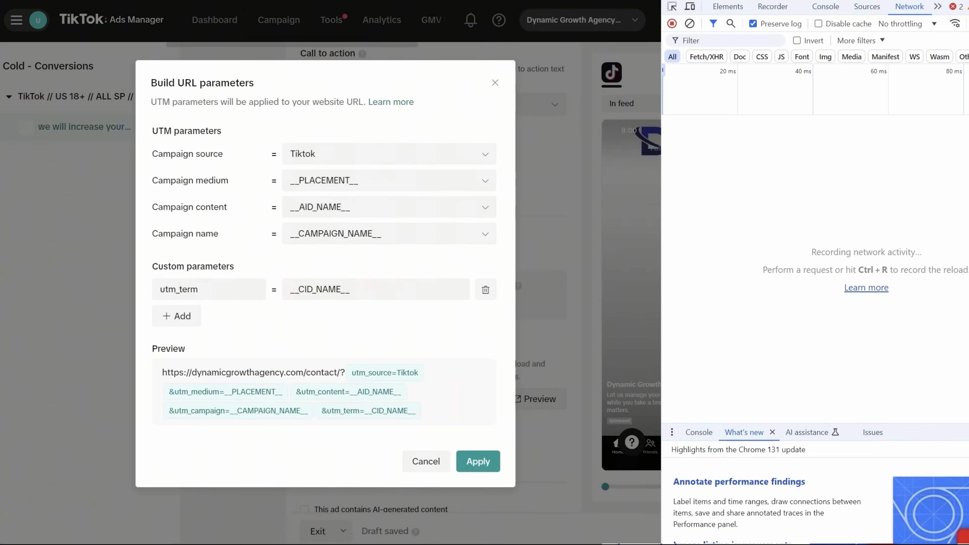
{"action": "key", "text": "ctrl+shift+i"}
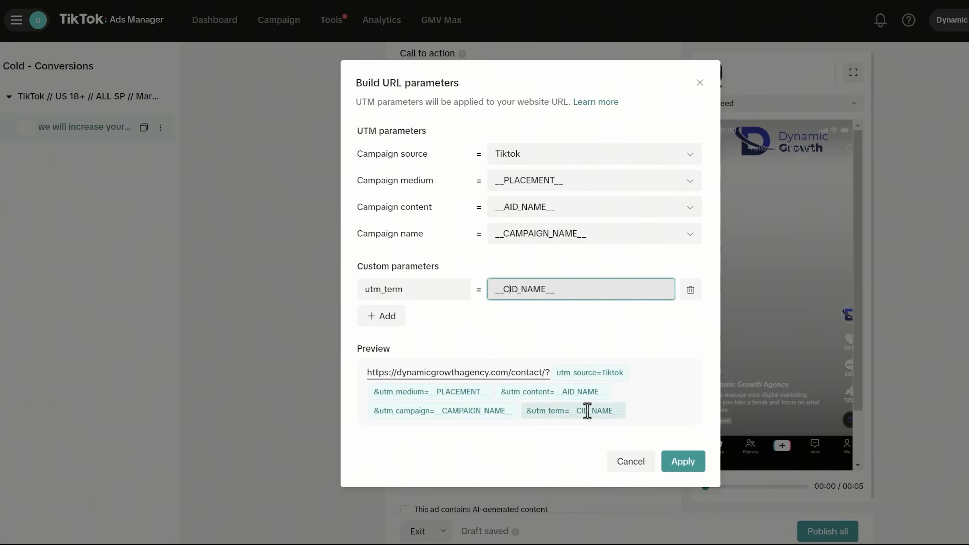
{"action": "left_click", "coordinate": [692, 463]}
{"action": "scroll", "coordinate": [536, 368], "scroll_direction": "down", "scroll_amount": 5}
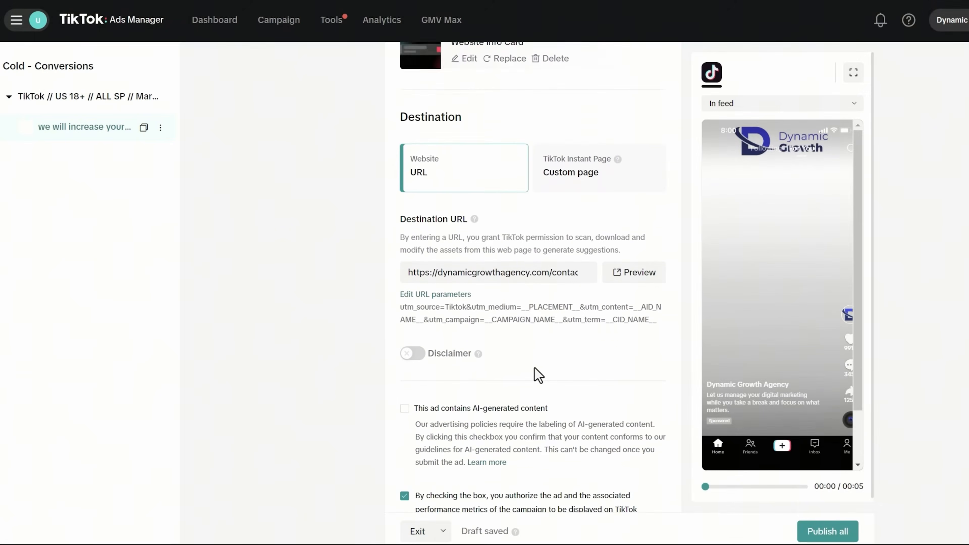
{"action": "left_click", "coordinate": [415, 292]}
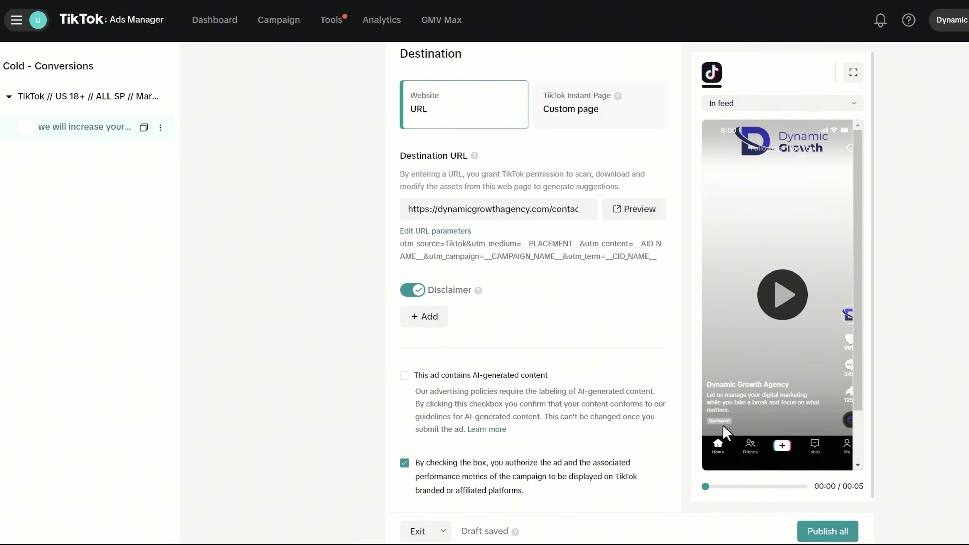
{"action": "left_click", "coordinate": [433, 323]}
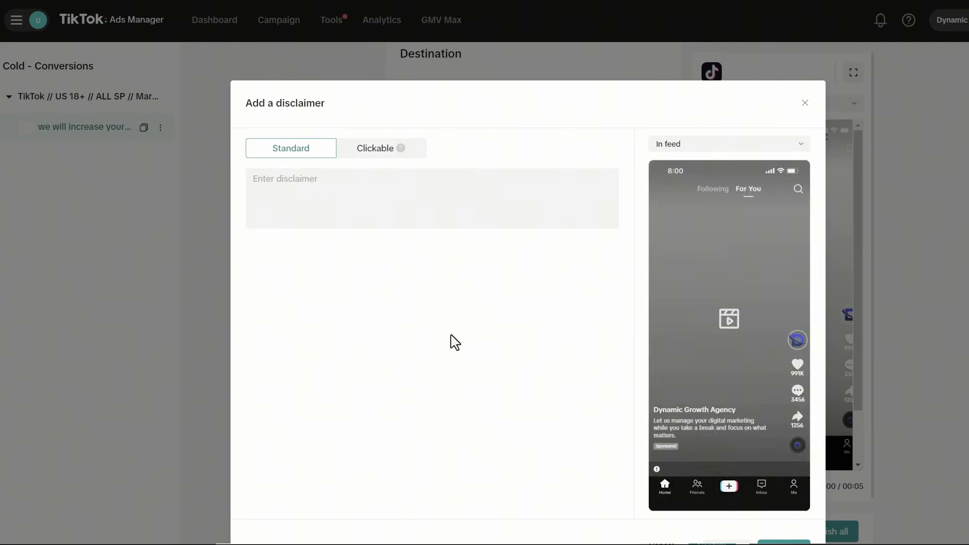
{"action": "left_click", "coordinate": [376, 193]}
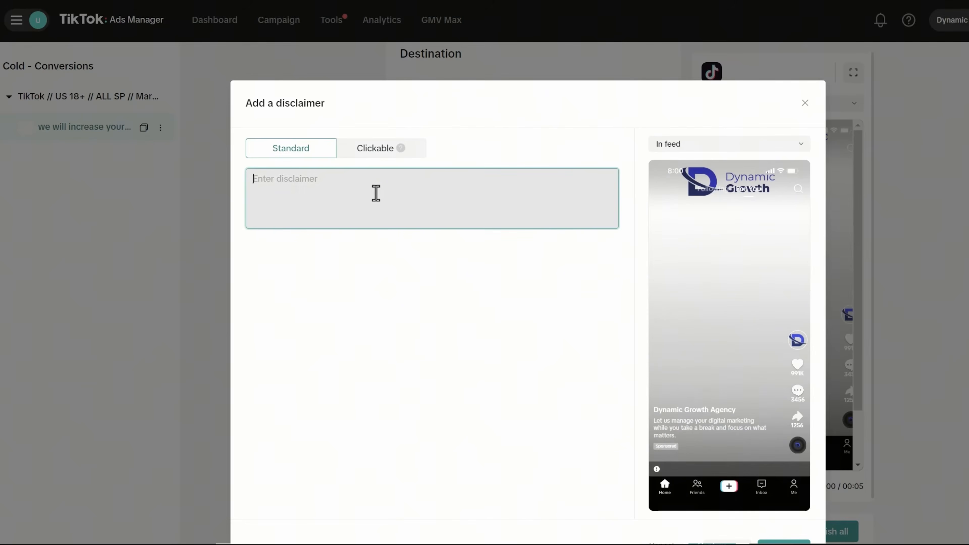
{"action": "type", "text": "Buyer beware"}
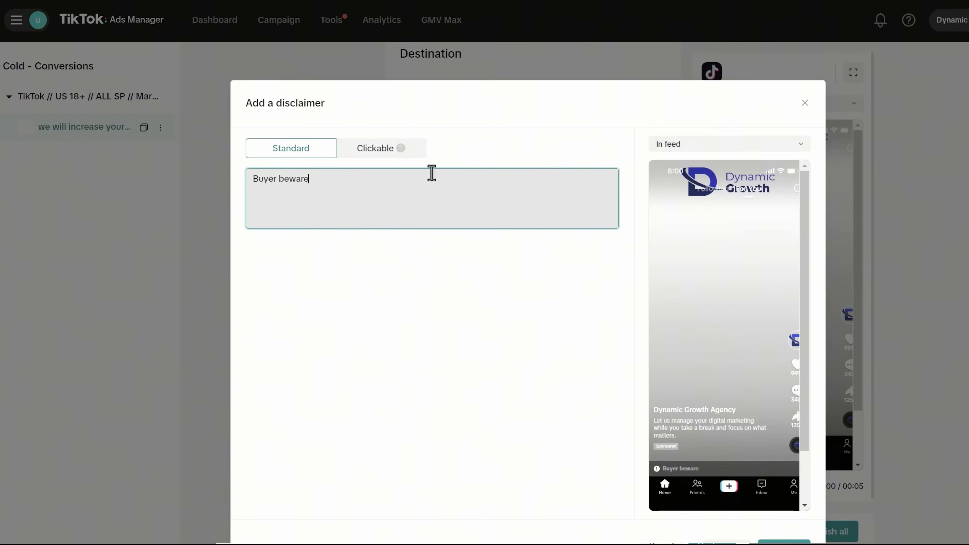
{"action": "left_click", "coordinate": [362, 157]}
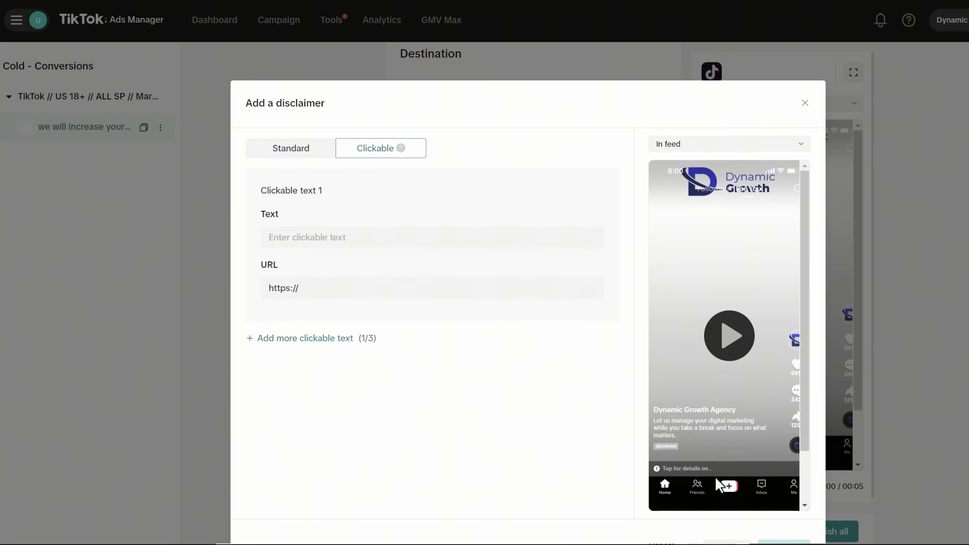
{"action": "left_click", "coordinate": [329, 229]}
{"action": "type", "text": "asdfasdf"}
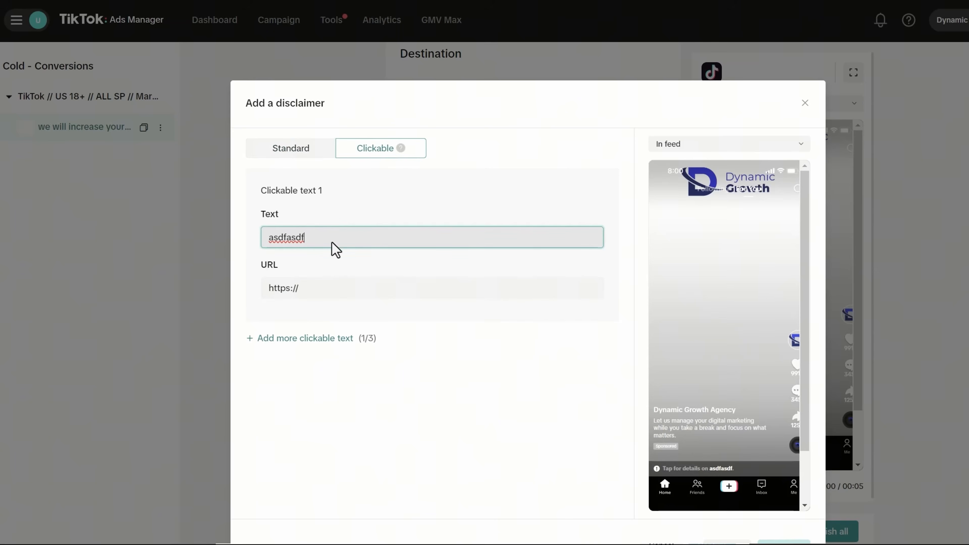
{"action": "left_click", "coordinate": [294, 284]}
{"action": "left_click_drag", "start_coordinate": [322, 280], "coordinate": [258, 286]}
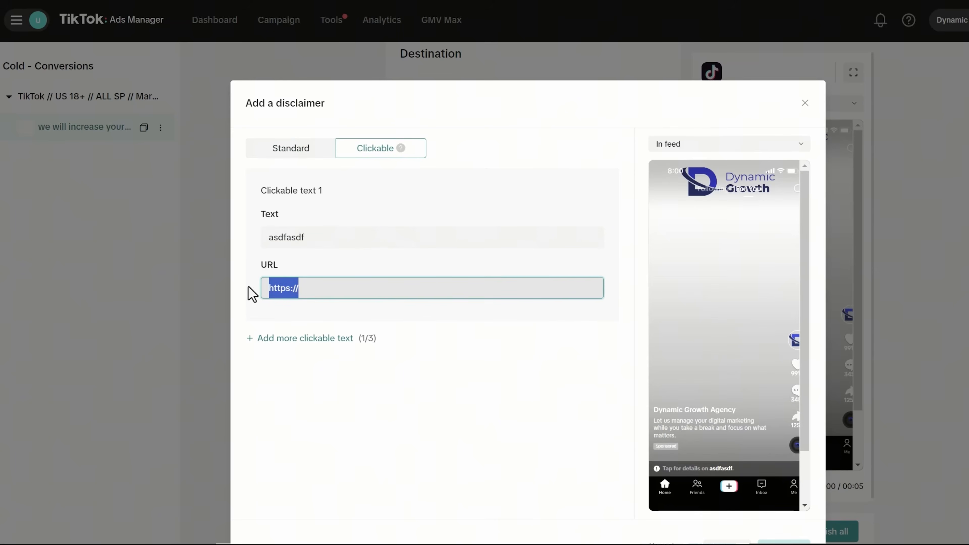
{"action": "left_click", "coordinate": [316, 149]}
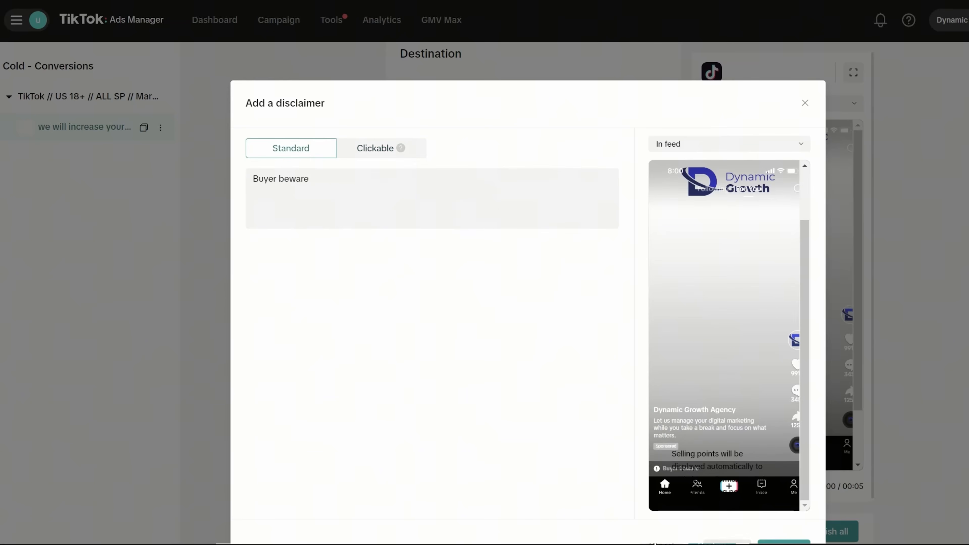
{"action": "left_click", "coordinate": [727, 543]}
{"action": "left_click", "coordinate": [416, 291]}
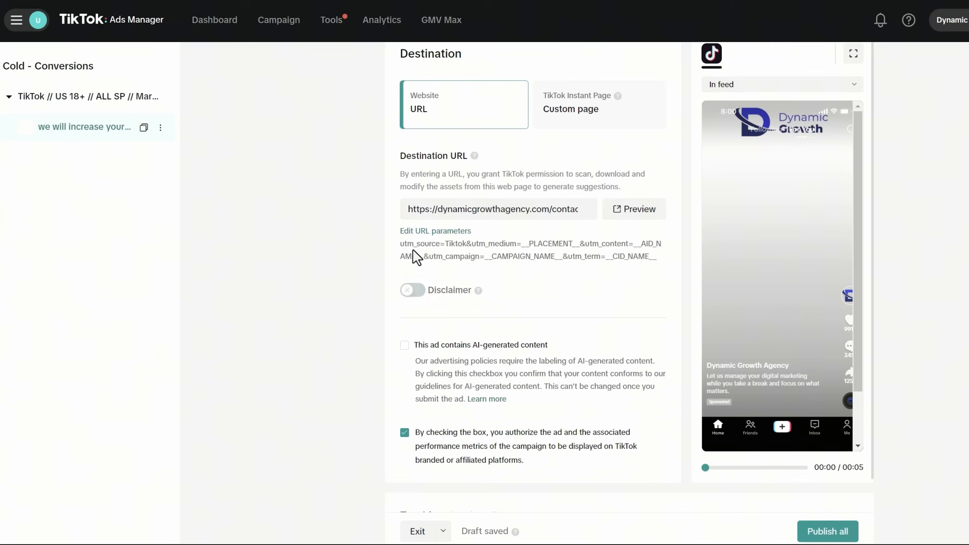
{"action": "scroll", "coordinate": [534, 316], "scroll_direction": "down", "scroll_amount": 2}
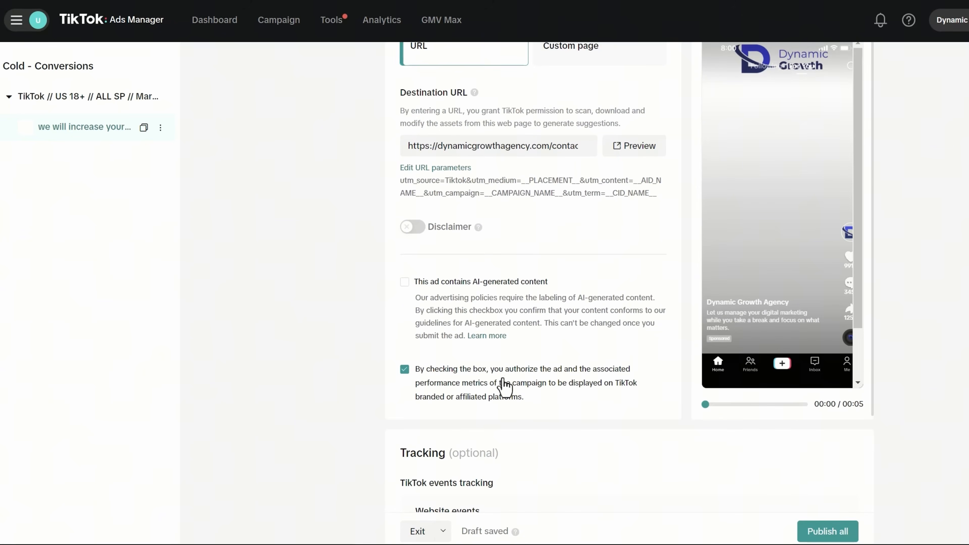
{"action": "scroll", "coordinate": [549, 401], "scroll_direction": "down", "scroll_amount": 3}
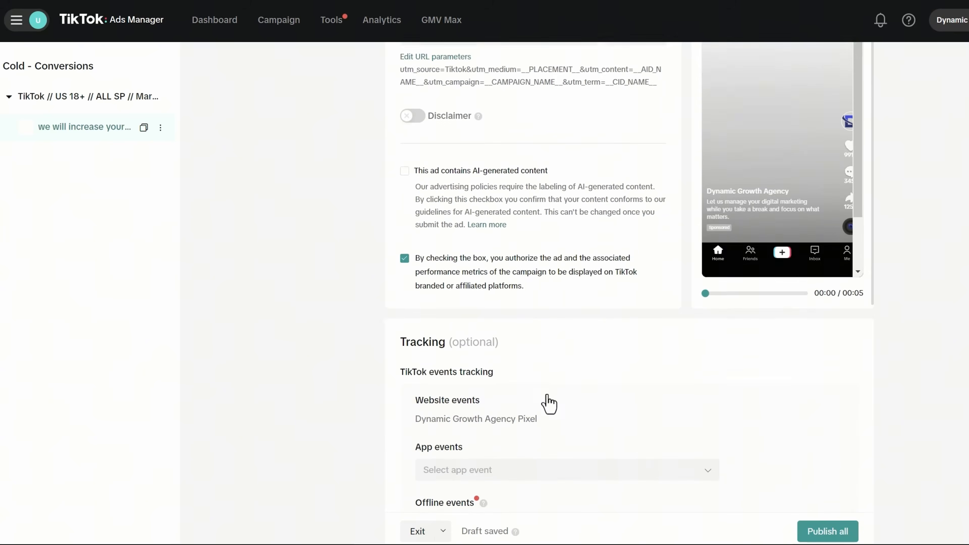
{"action": "scroll", "coordinate": [549, 403], "scroll_direction": "down", "scroll_amount": 7}
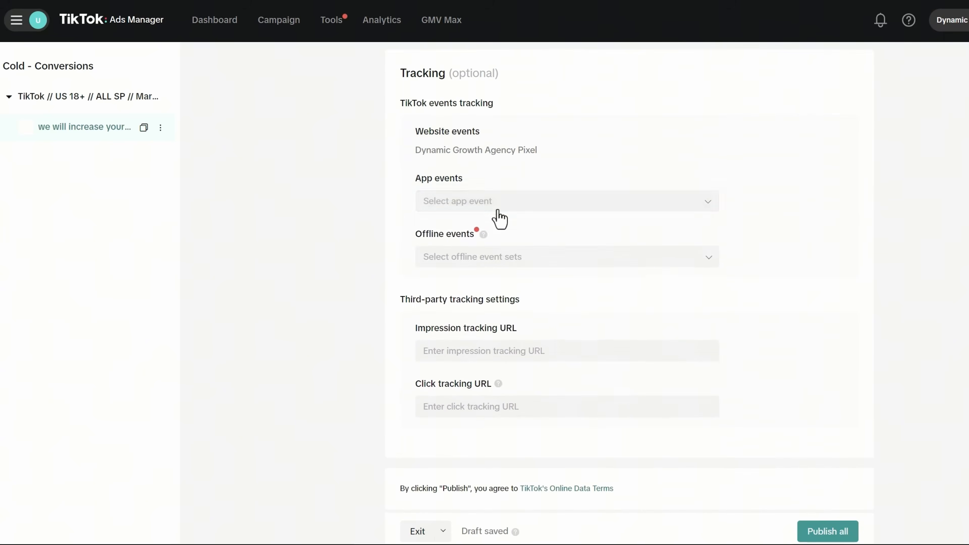
{"action": "left_click", "coordinate": [497, 210]}
{"action": "left_click", "coordinate": [578, 184]}
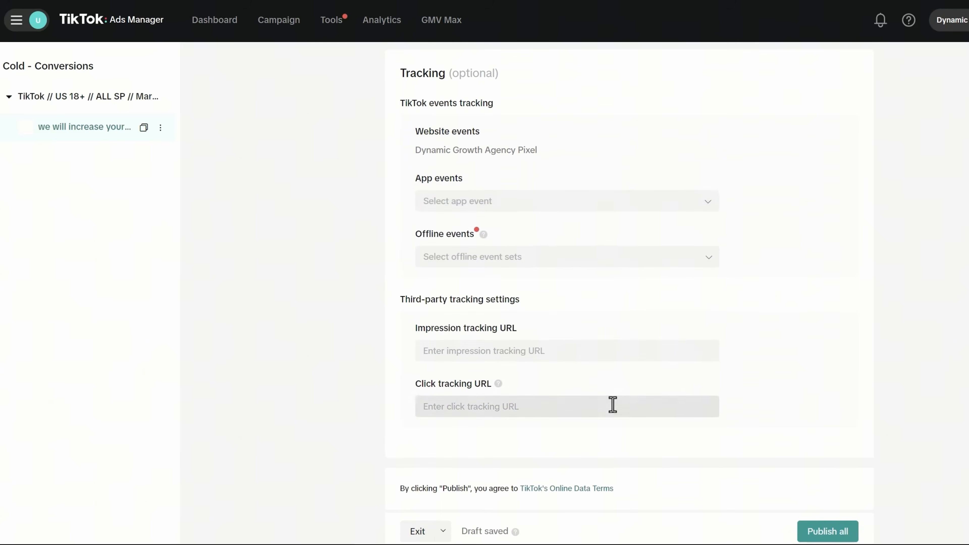
{"action": "scroll", "coordinate": [570, 412], "scroll_direction": "up", "scroll_amount": 10}
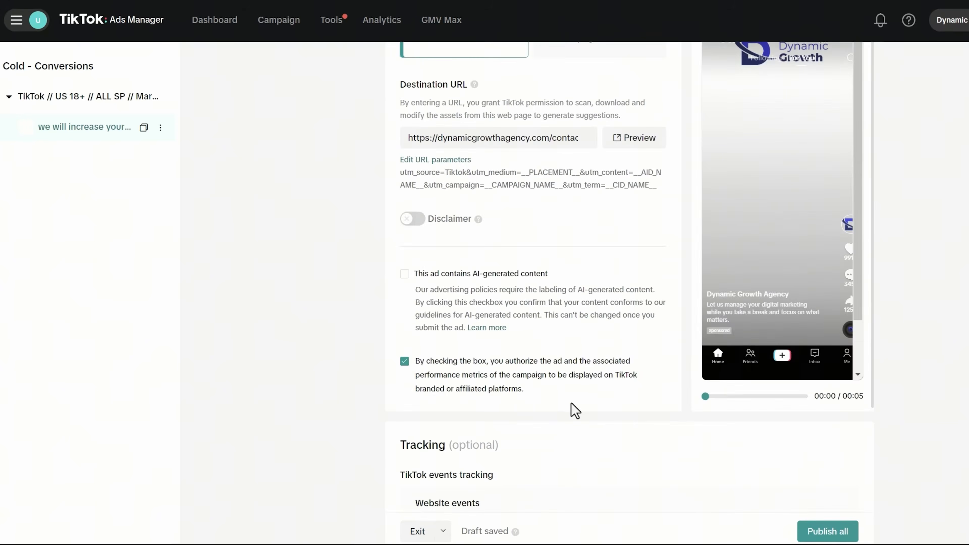
{"action": "scroll", "coordinate": [572, 410], "scroll_direction": "up", "scroll_amount": 8}
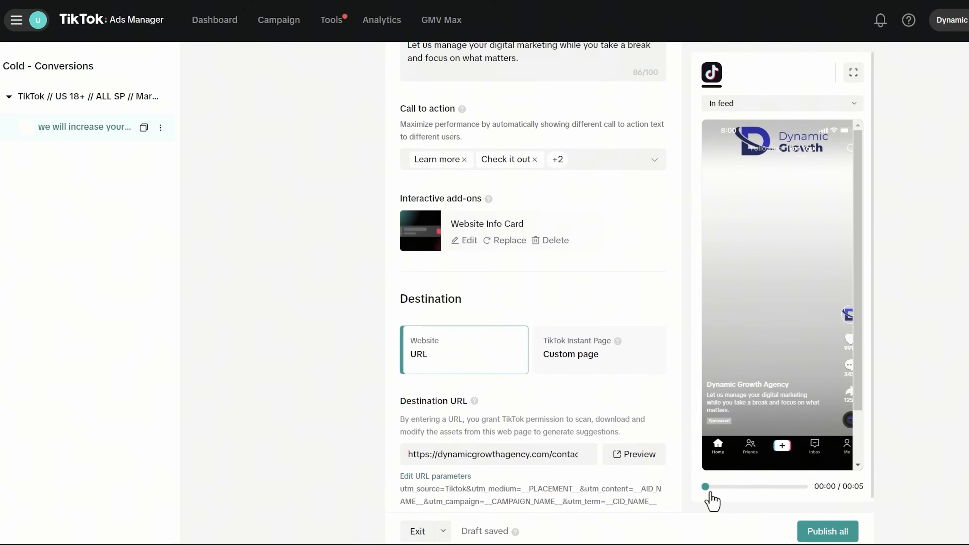
- Scrub through and replay the ad's preview video
{"action": "left_click_drag", "start_coordinate": [711, 501], "coordinate": [811, 500]}
{"action": "left_click", "coordinate": [780, 344]}
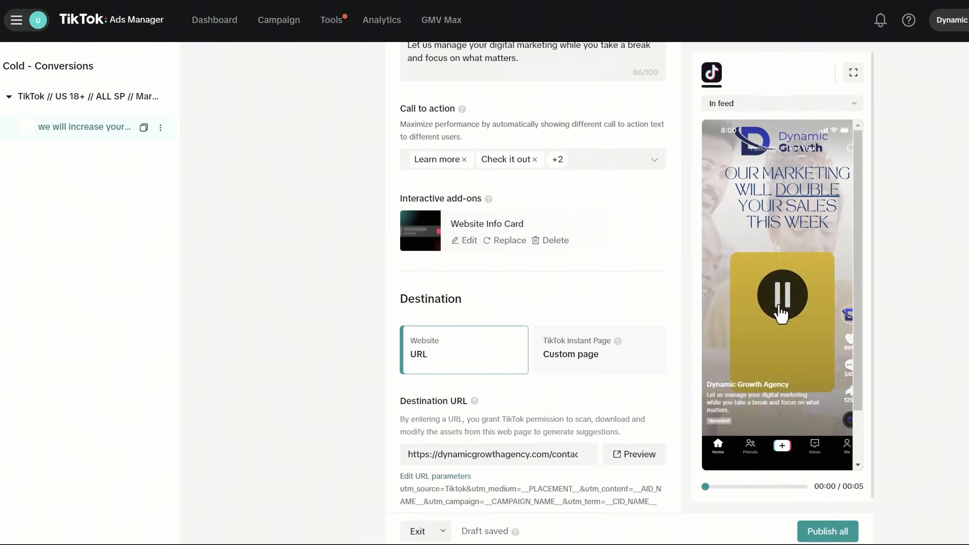
{"action": "scroll", "coordinate": [527, 355], "scroll_direction": "up", "scroll_amount": 2}
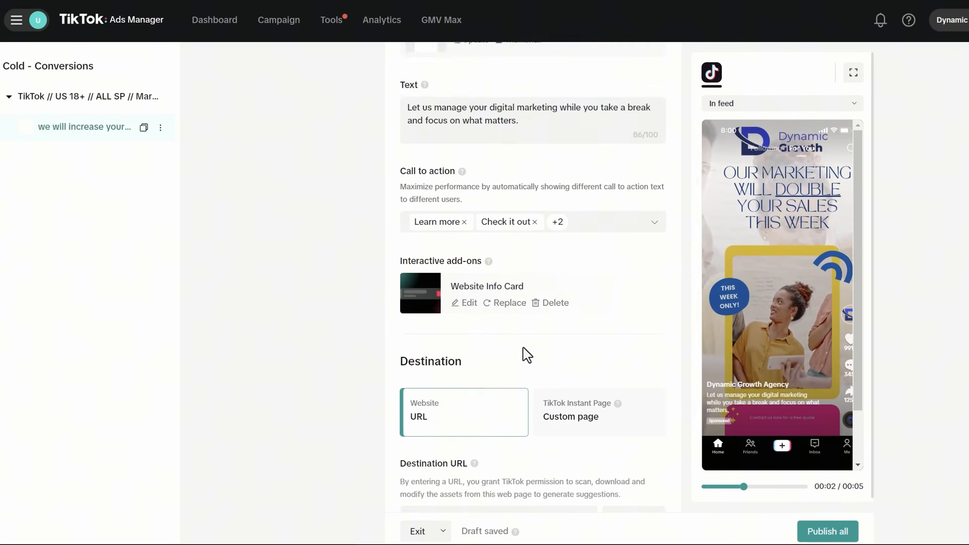
{"action": "scroll", "coordinate": [526, 355], "scroll_direction": "up", "scroll_amount": 15}
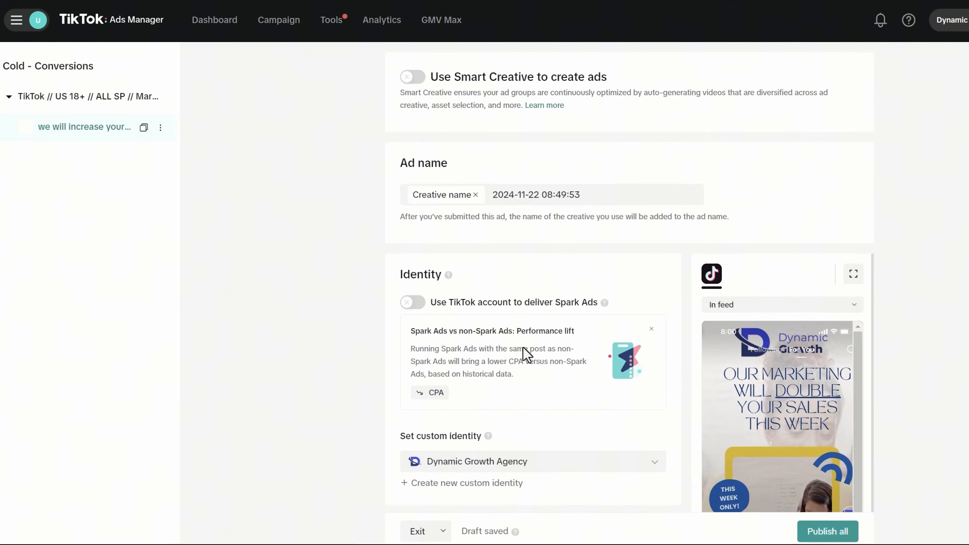
- Rename the ad to 'Marketing double sales // text: manage your ads'
{"action": "triple_click", "coordinate": [534, 194]}
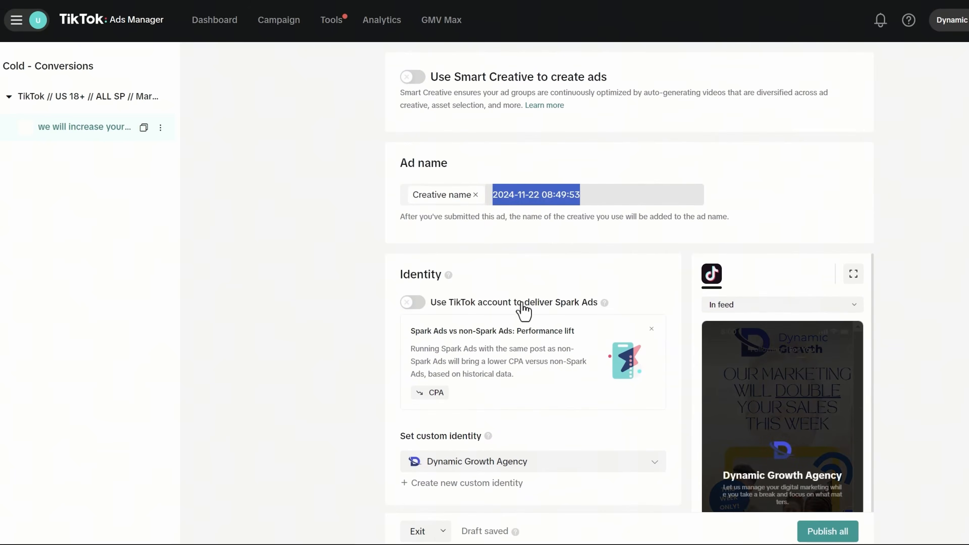
{"action": "type", "text": "Marketing double sales //"}
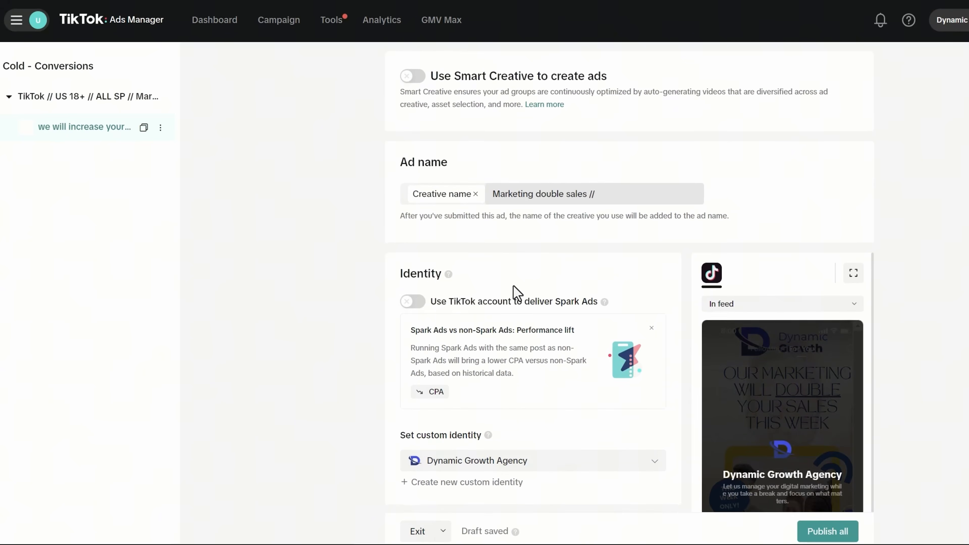
{"action": "scroll", "coordinate": [515, 294], "scroll_direction": "down", "scroll_amount": 12}
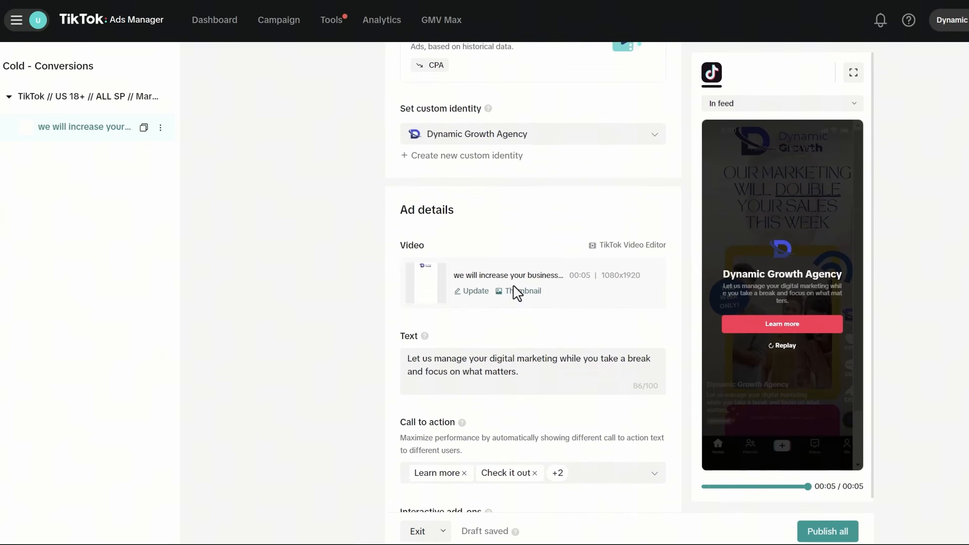
{"action": "scroll", "coordinate": [513, 286], "scroll_direction": "down", "scroll_amount": 2}
{"action": "scroll", "coordinate": [547, 212], "scroll_direction": "up", "scroll_amount": 12}
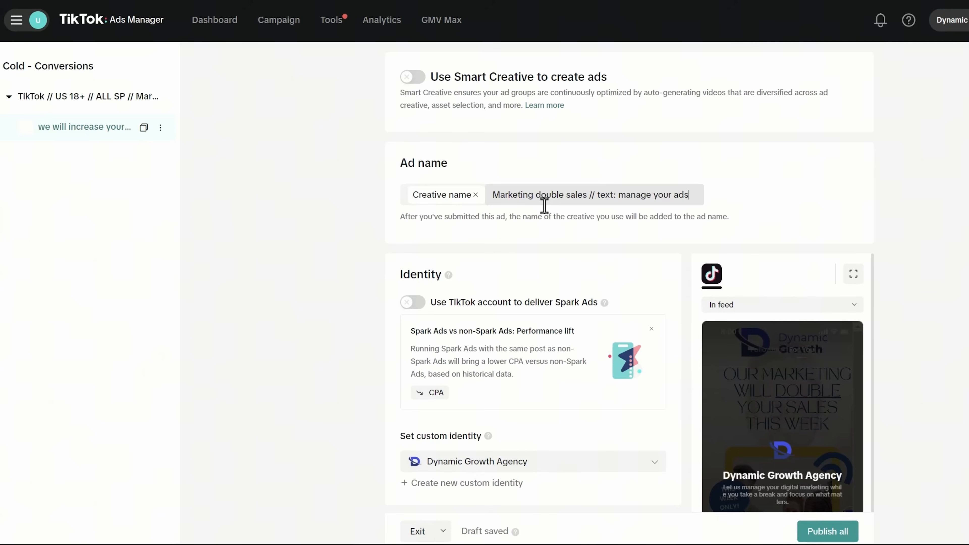
{"action": "scroll", "coordinate": [544, 206], "scroll_direction": "down", "scroll_amount": 15}
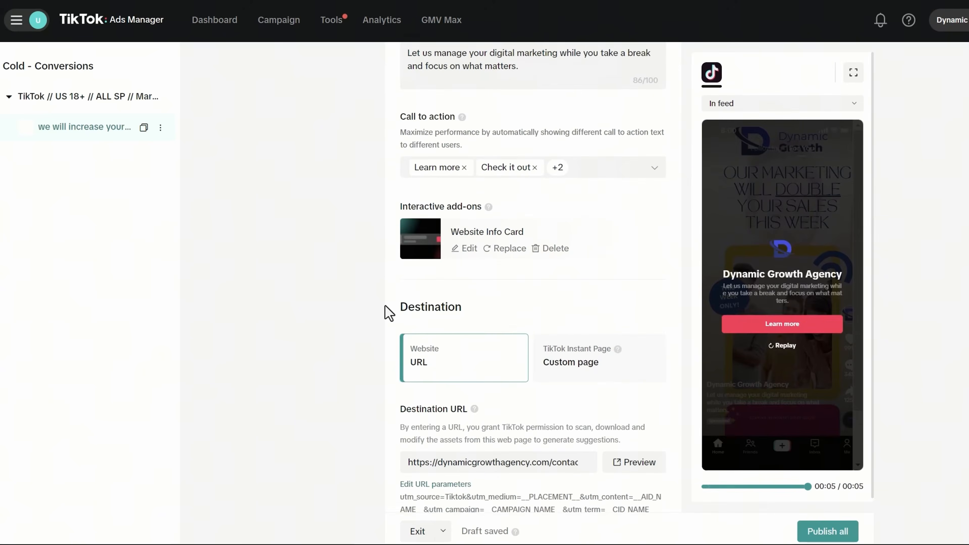
{"action": "scroll", "coordinate": [511, 336], "scroll_direction": "down", "scroll_amount": 5}
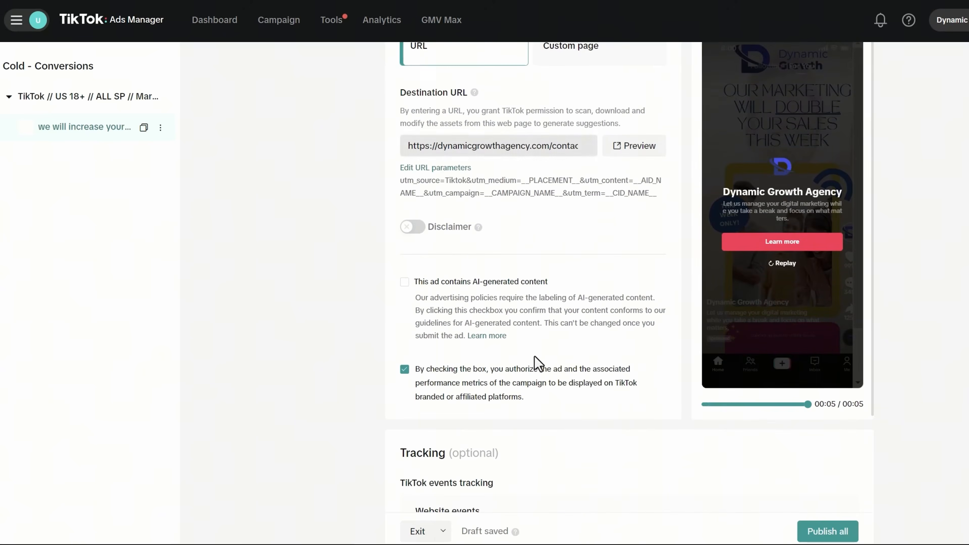
- Publish all and go back to campaigns, where the ad shows Pending under review
{"action": "left_click", "coordinate": [816, 533]}
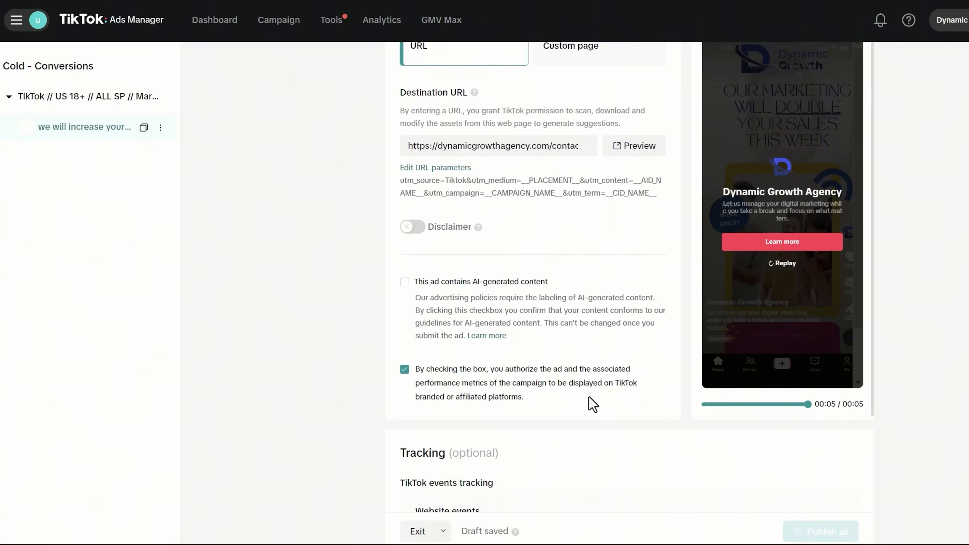
{"action": "scroll", "coordinate": [595, 404], "scroll_direction": "up", "scroll_amount": 12}
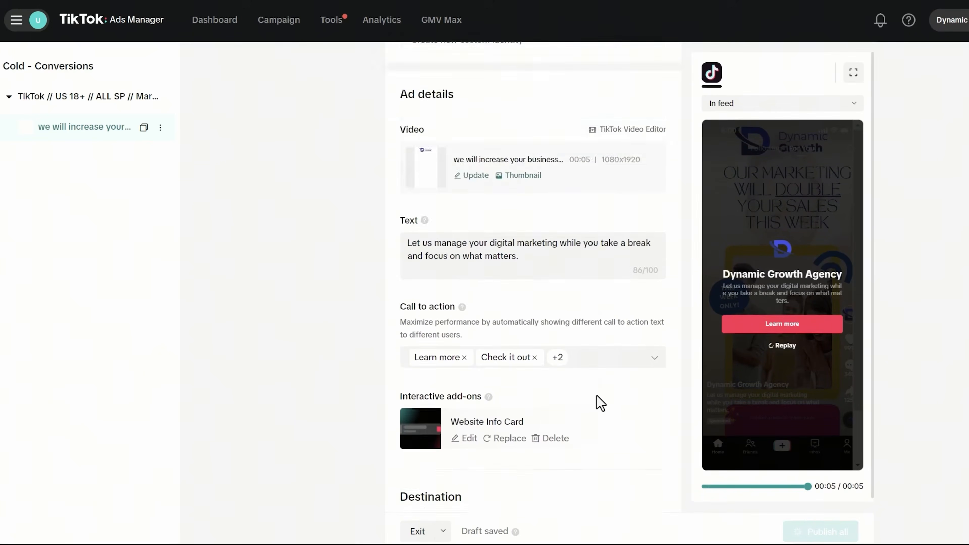
{"action": "scroll", "coordinate": [596, 395], "scroll_direction": "up", "scroll_amount": 5}
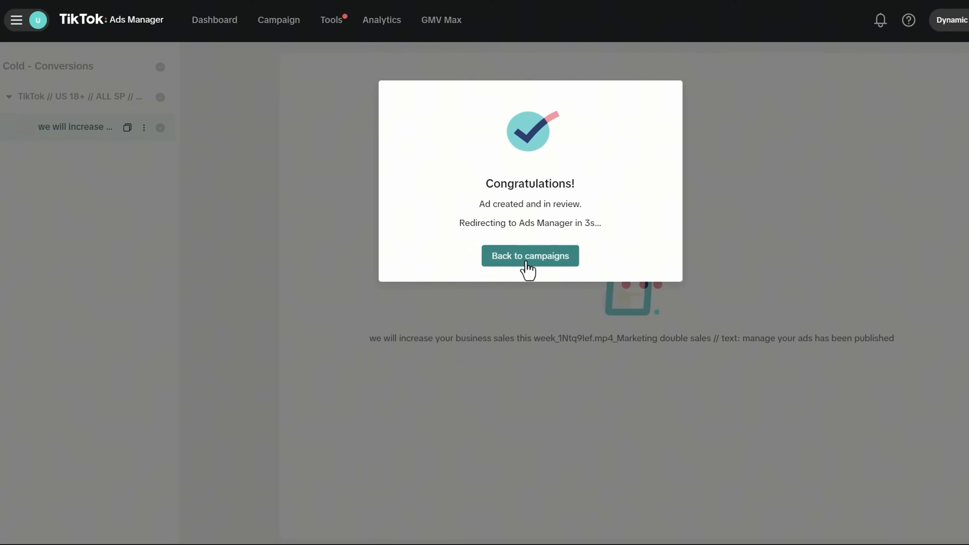
{"action": "left_click", "coordinate": [496, 263]}
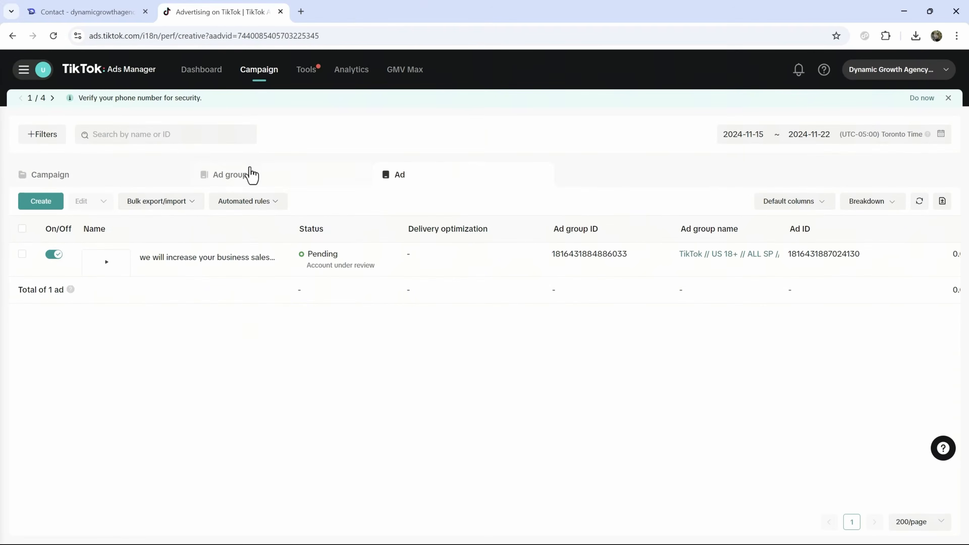
- Show the Cold - Conversions campaign's ad groups and open the Default columns preset dropdown
{"action": "left_click", "coordinate": [113, 174]}
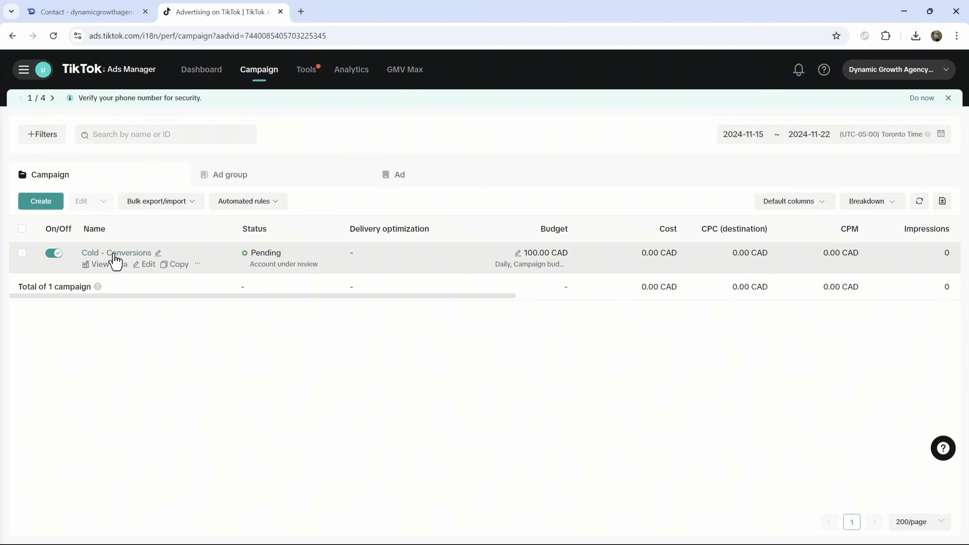
{"action": "left_click", "coordinate": [114, 255]}
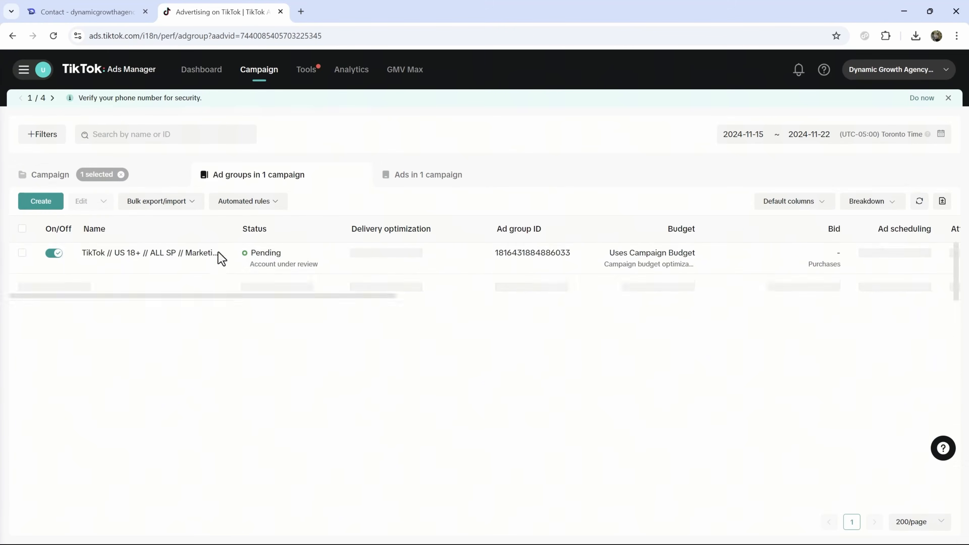
{"action": "left_click", "coordinate": [417, 179]}
{"action": "left_click", "coordinate": [231, 177]}
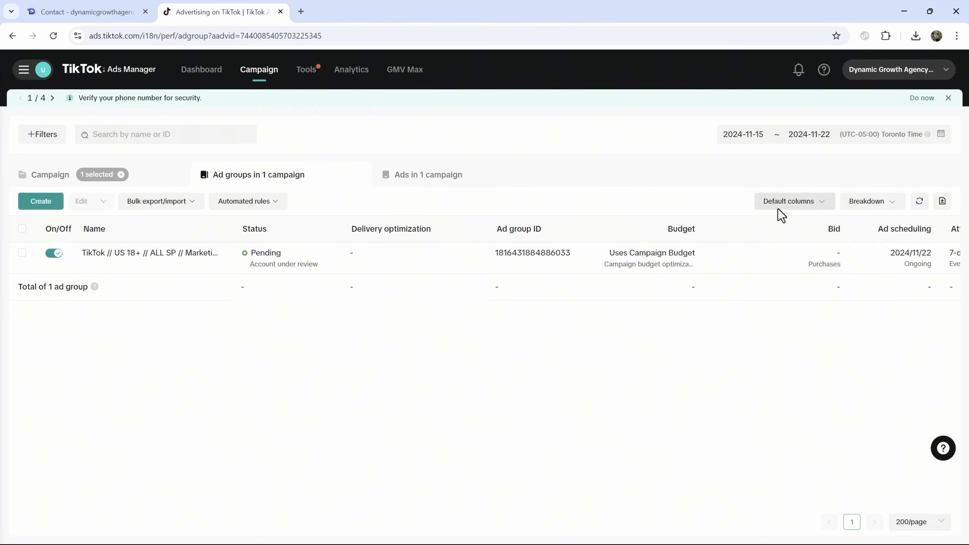
{"action": "left_click", "coordinate": [778, 207]}
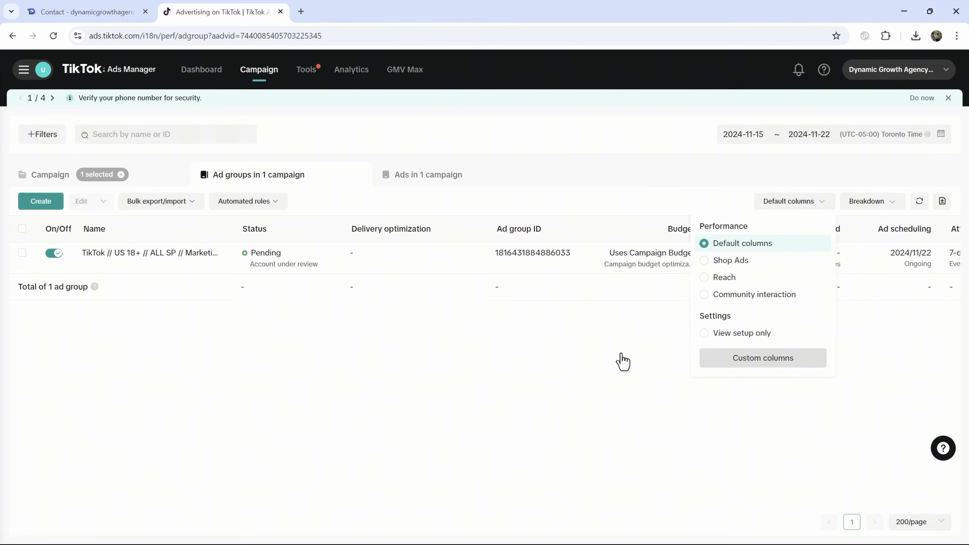
{"action": "left_click", "coordinate": [725, 358]}
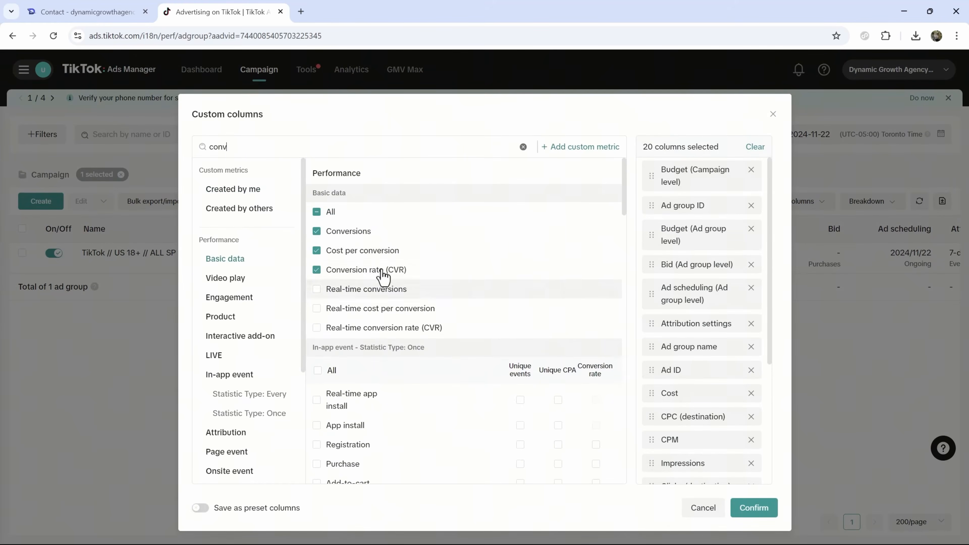
{"action": "scroll", "coordinate": [691, 372], "scroll_direction": "down", "scroll_amount": 3}
{"action": "scroll", "coordinate": [691, 372], "scroll_direction": "down", "scroll_amount": 3}
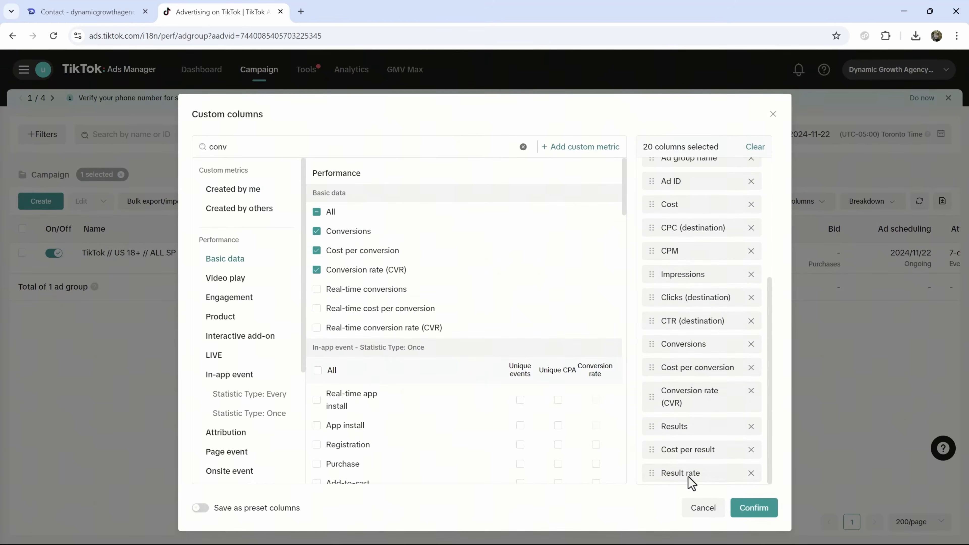
{"action": "scroll", "coordinate": [366, 300], "scroll_direction": "down", "scroll_amount": 10}
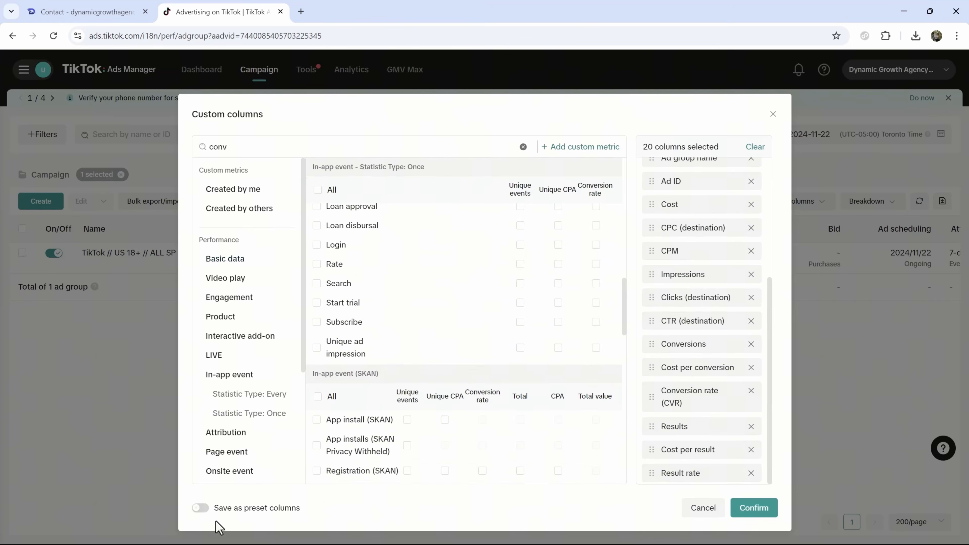
{"action": "left_click", "coordinate": [689, 510]}
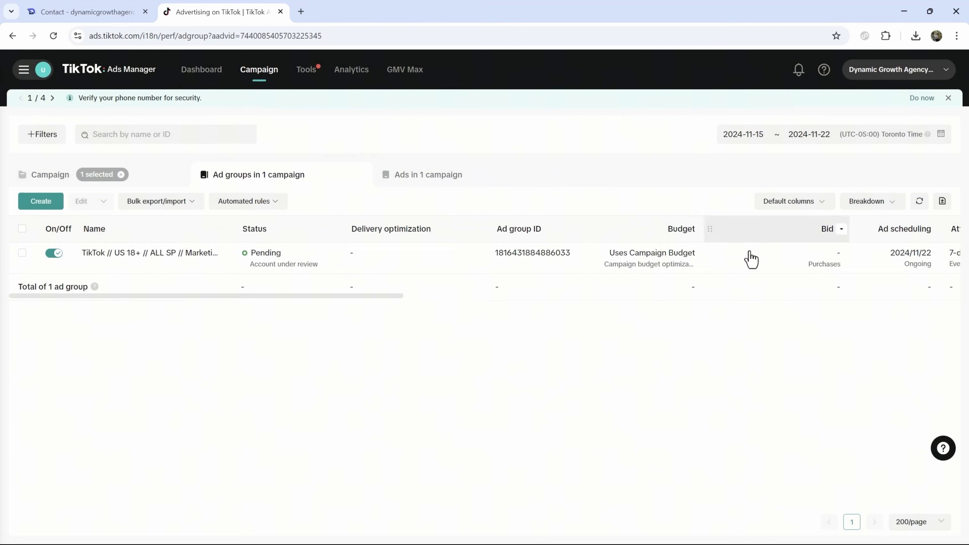
{"action": "left_click_drag", "start_coordinate": [376, 295], "coordinate": [834, 284]}
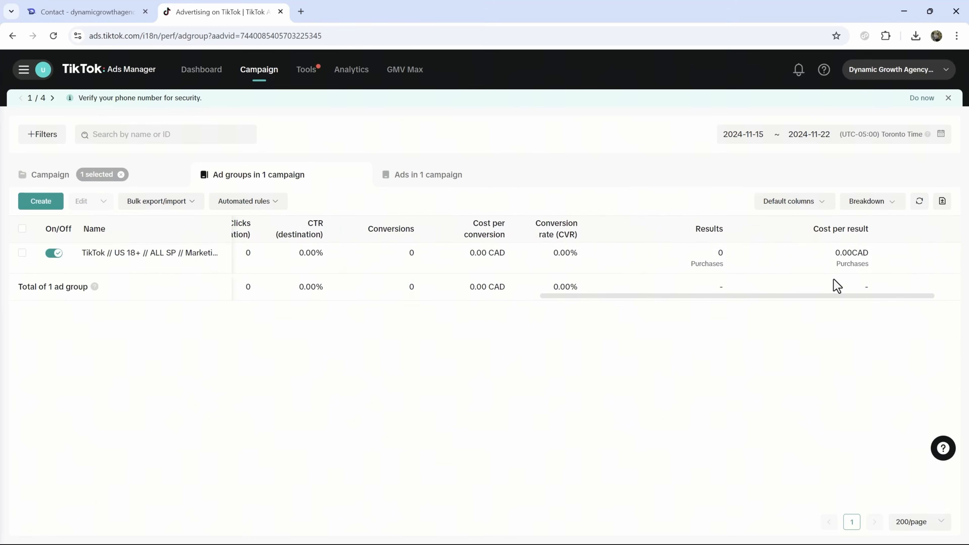
{"action": "left_click", "coordinate": [804, 207]}
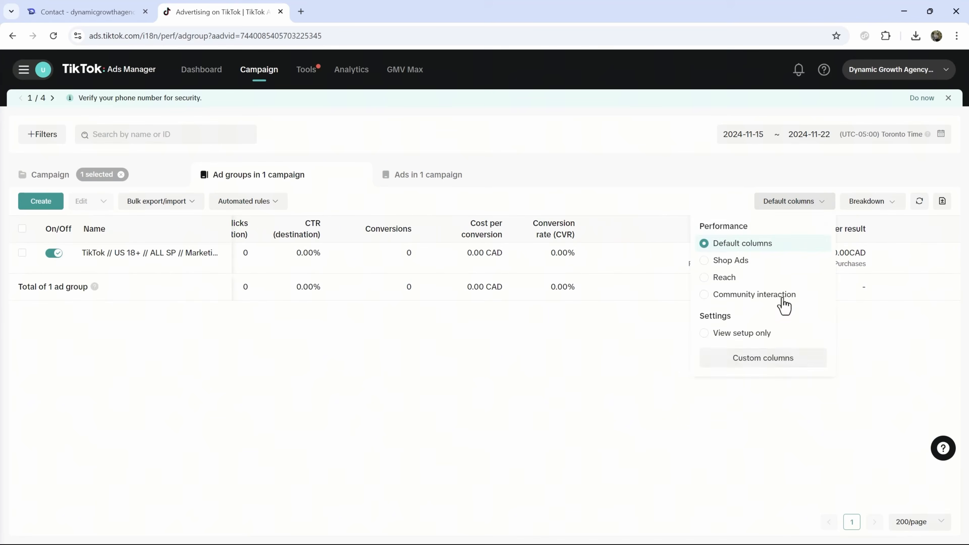
- Add the Purchase ROAS Total column and save the columns as preset 'CONVERSIONS'
{"action": "left_click", "coordinate": [737, 353]}
{"action": "double_click", "coordinate": [306, 142]}
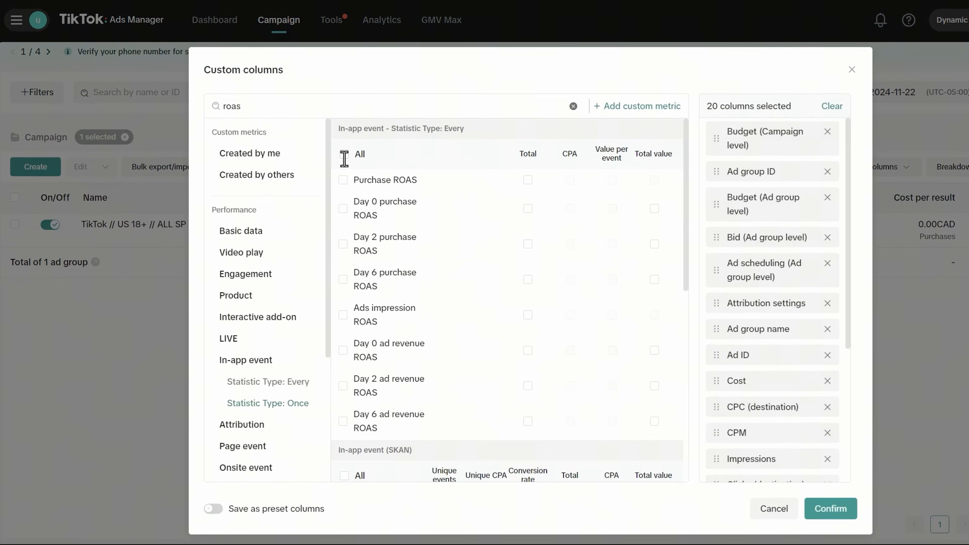
{"action": "left_click", "coordinate": [347, 190]}
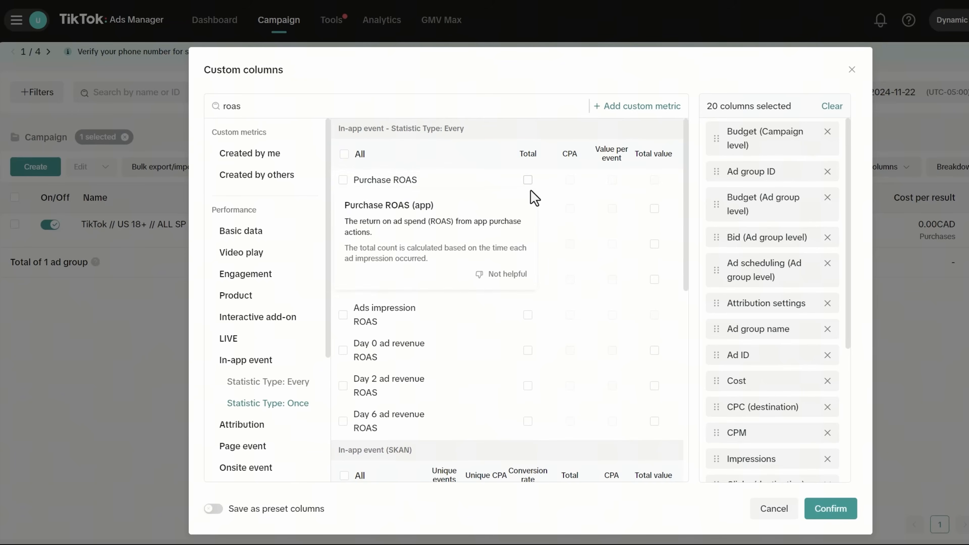
{"action": "left_click", "coordinate": [529, 179]}
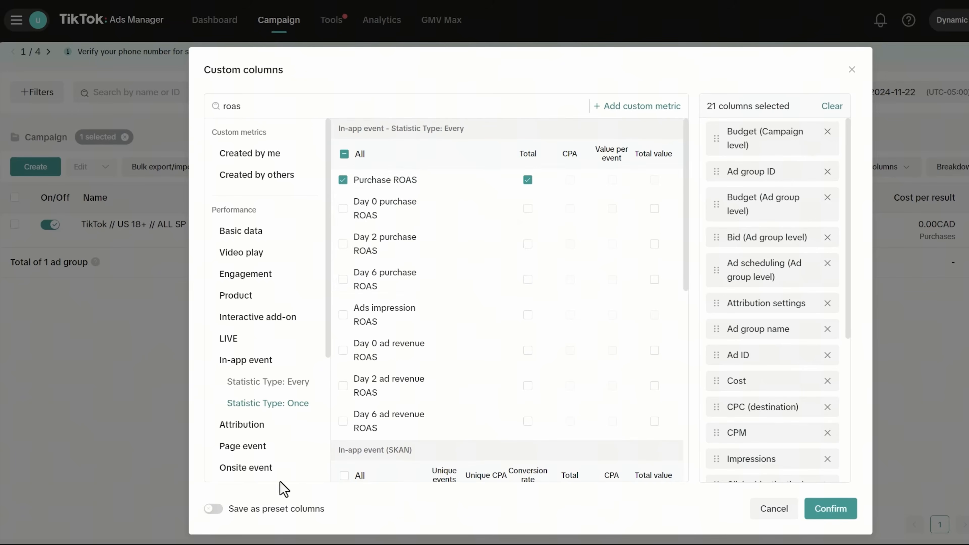
{"action": "left_click", "coordinate": [211, 510]}
{"action": "left_click", "coordinate": [404, 503]}
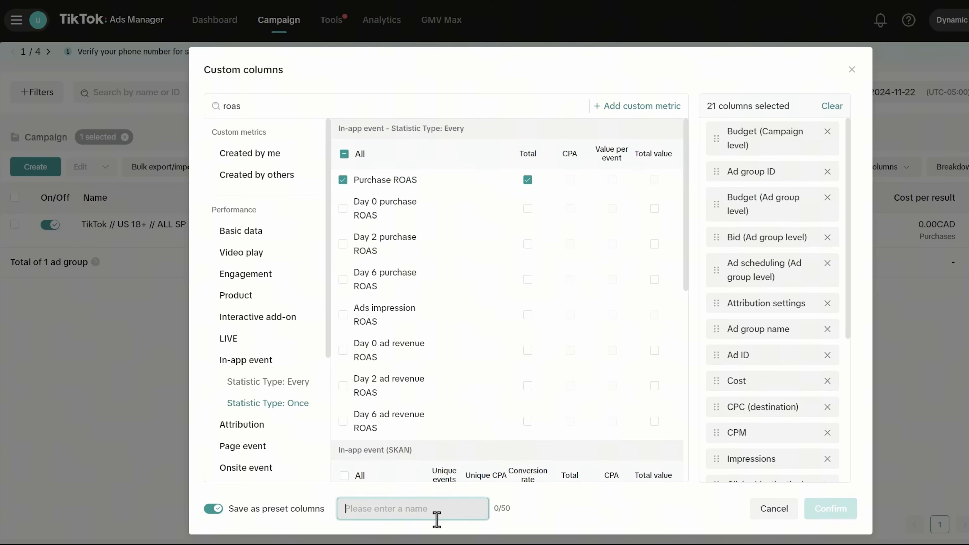
{"action": "type", "text": "CONVERSIONS"}
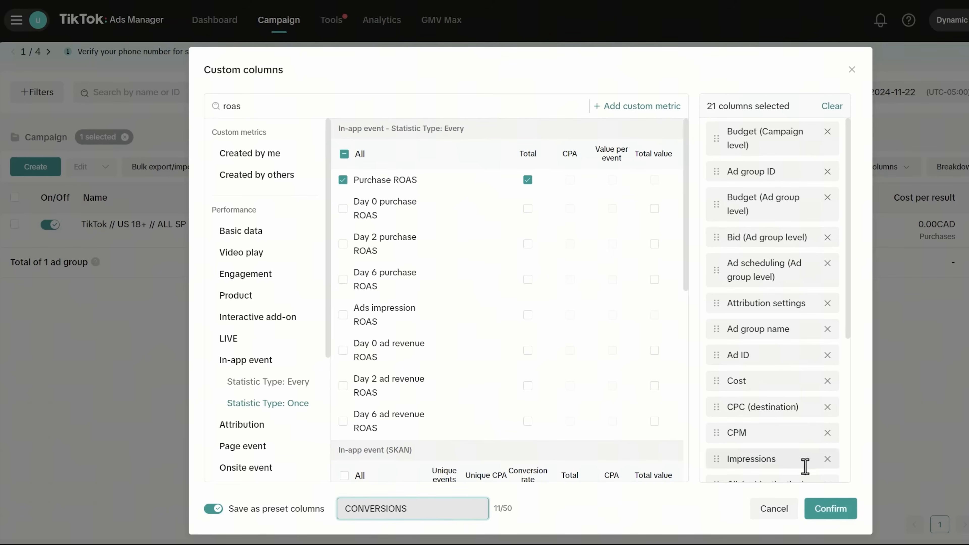
{"action": "left_click", "coordinate": [852, 515]}
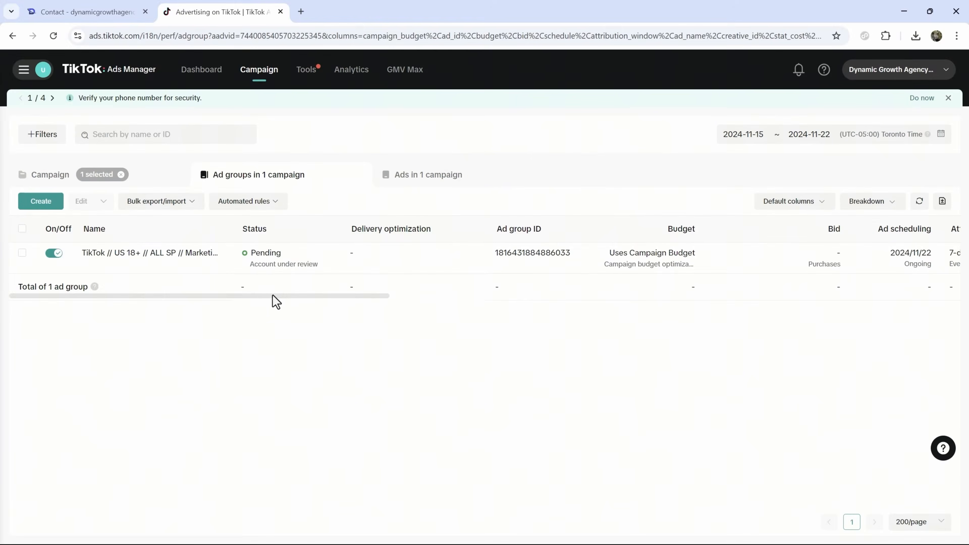
- Switch the ad group off, then open and dismiss its Copy dialog
{"action": "left_click_drag", "start_coordinate": [294, 297], "coordinate": [43, 232]}
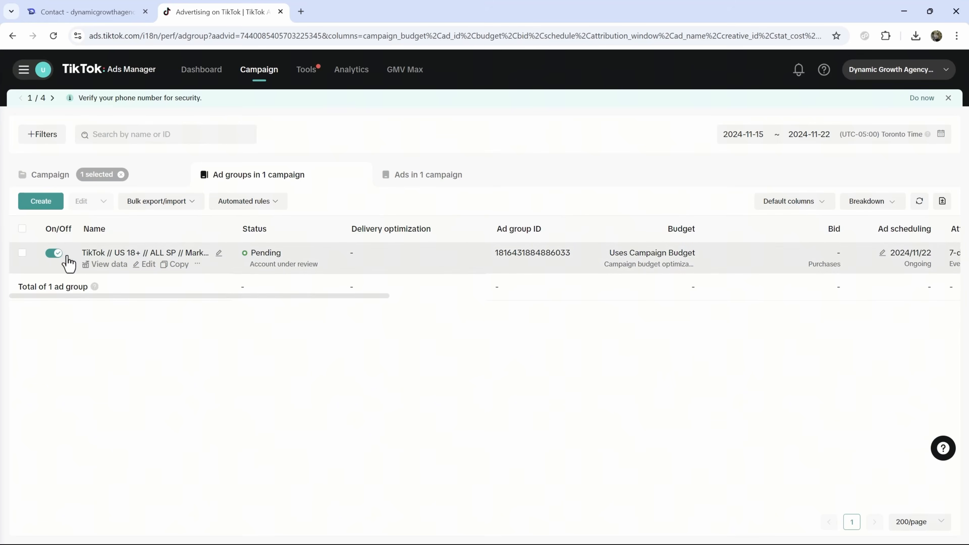
{"action": "left_click", "coordinate": [54, 254]}
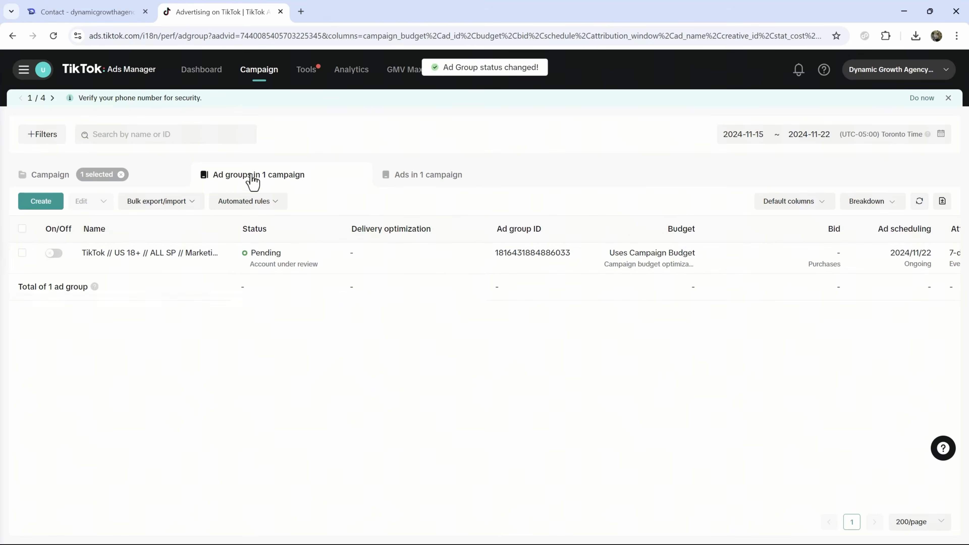
{"action": "mouse_move", "coordinate": [188, 268]}
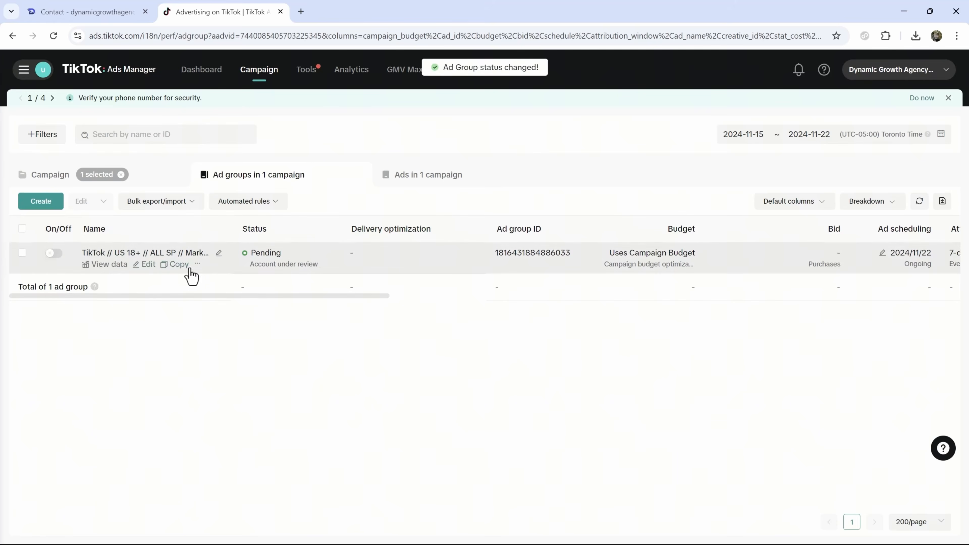
{"action": "left_click", "coordinate": [178, 265]}
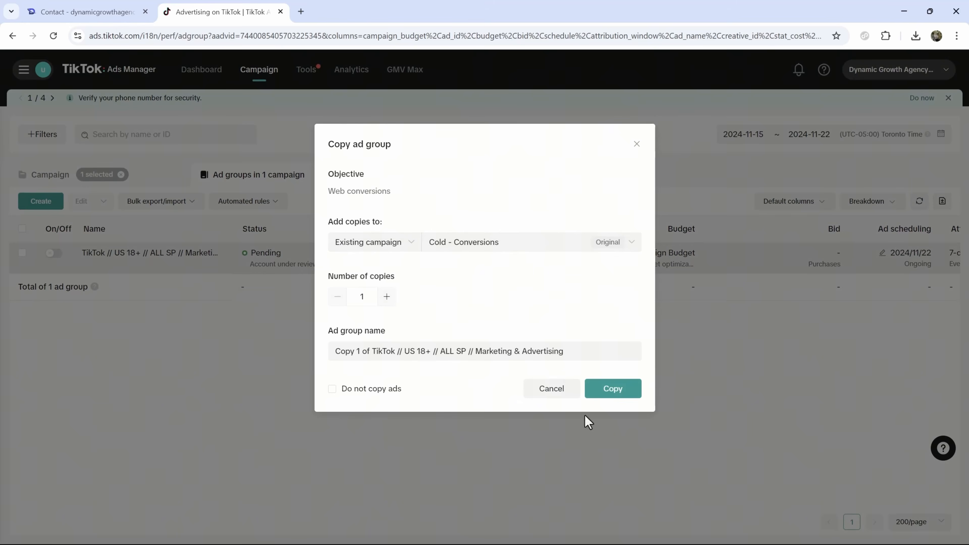
{"action": "left_click", "coordinate": [606, 390]}
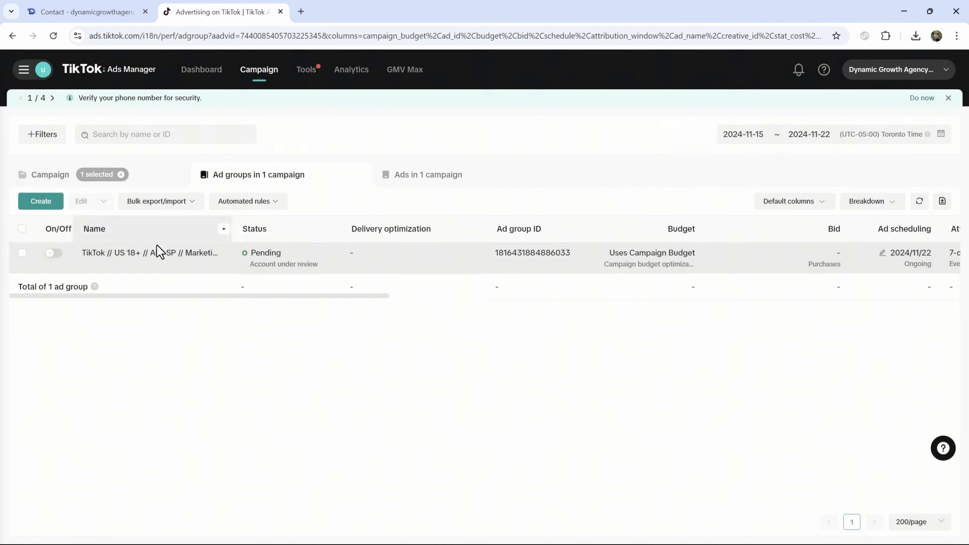
- Review the ad group's US 18+ English Marketing & Advertising targeting in the Edit drawer
{"action": "left_click", "coordinate": [148, 264]}
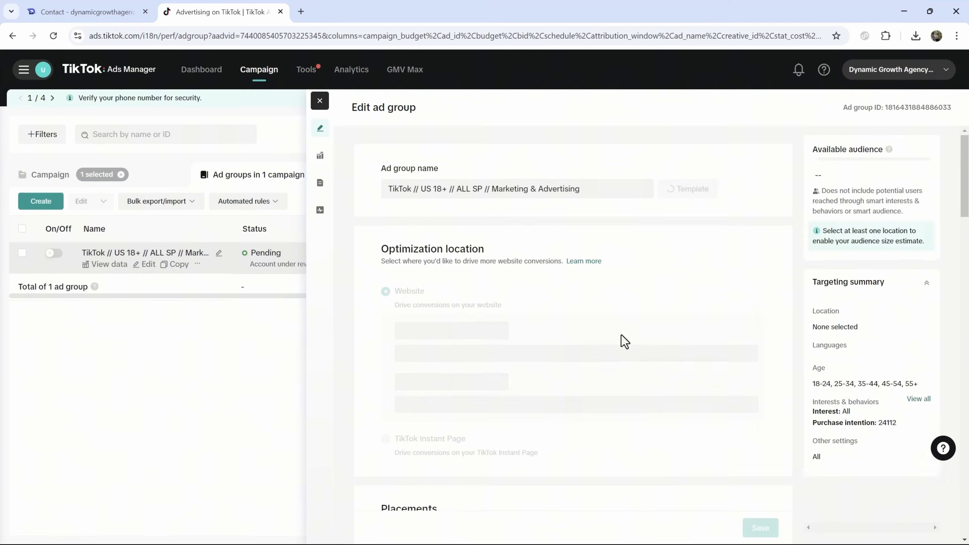
{"action": "scroll", "coordinate": [480, 289], "scroll_direction": "down", "scroll_amount": 1}
{"action": "scroll", "coordinate": [480, 289], "scroll_direction": "down", "scroll_amount": 15}
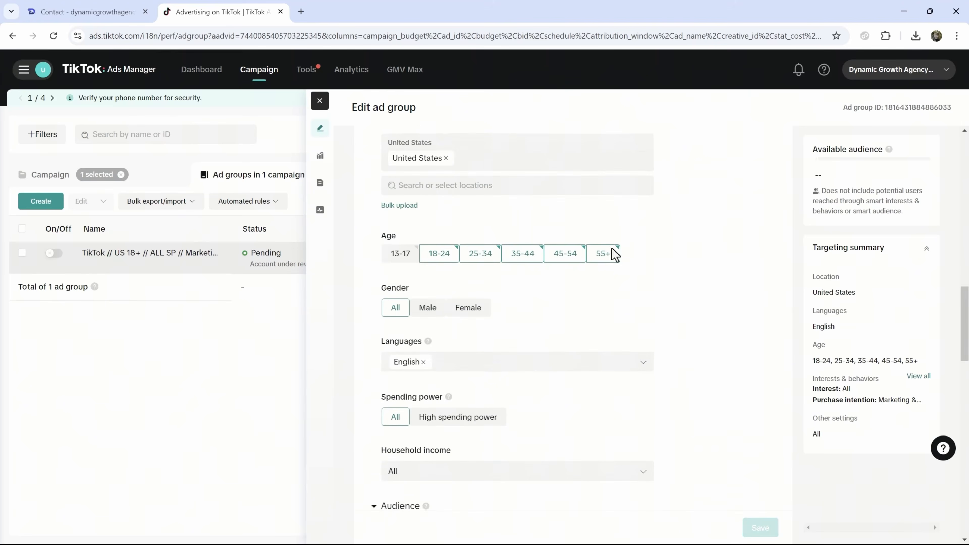
{"action": "scroll", "coordinate": [520, 296], "scroll_direction": "down", "scroll_amount": 9}
{"action": "scroll", "coordinate": [461, 331], "scroll_direction": "down", "scroll_amount": 3}
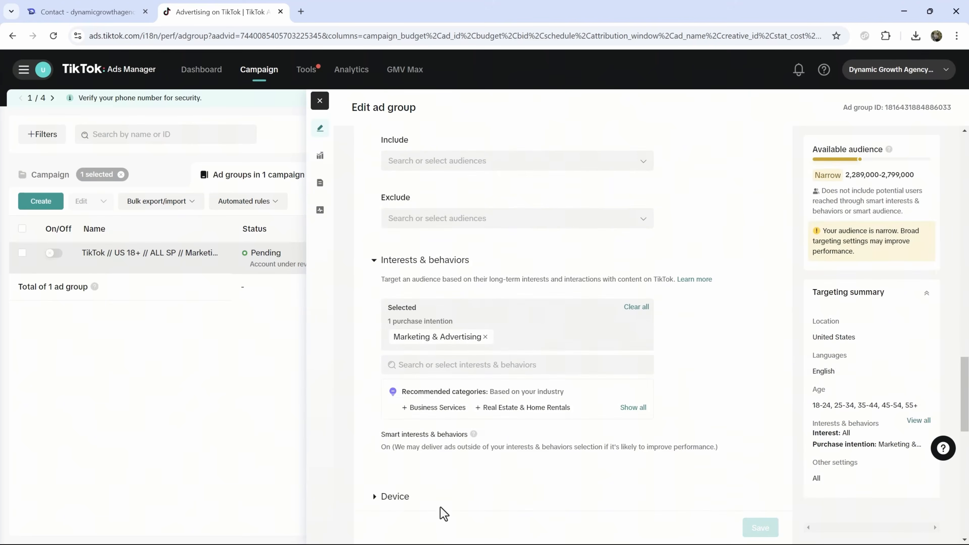
{"action": "left_click", "coordinate": [319, 104]}
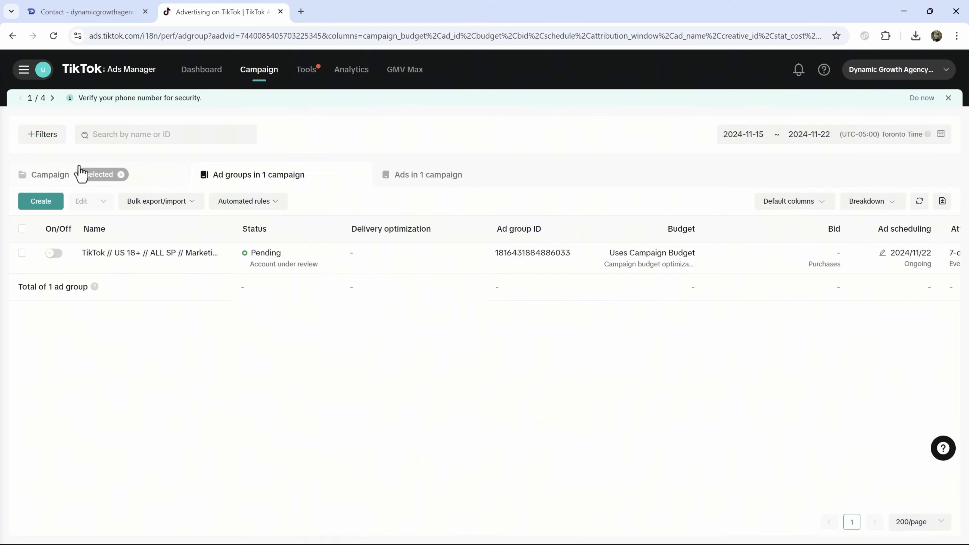
- Return to the campaign list and switch Cold - Conversions off
{"action": "left_click", "coordinate": [49, 175]}
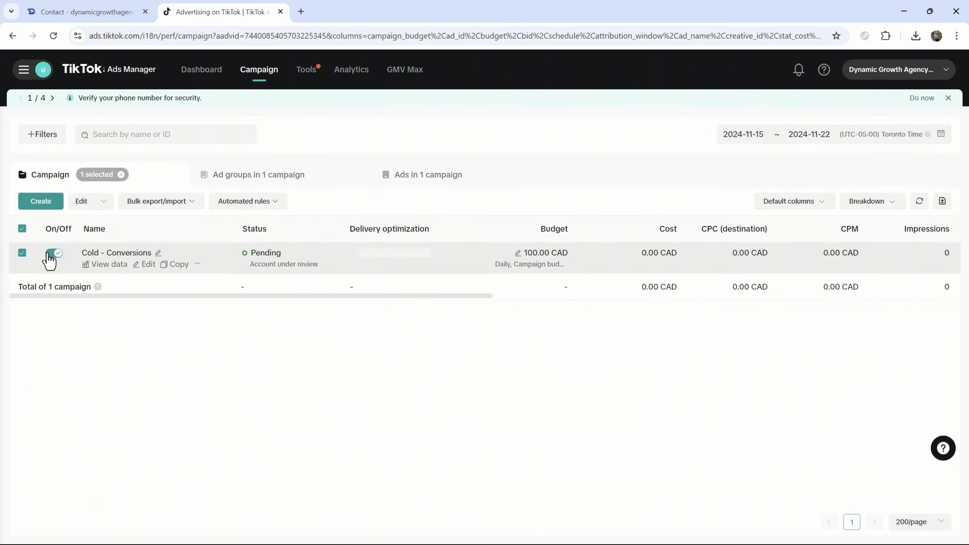
{"action": "left_click", "coordinate": [50, 253]}
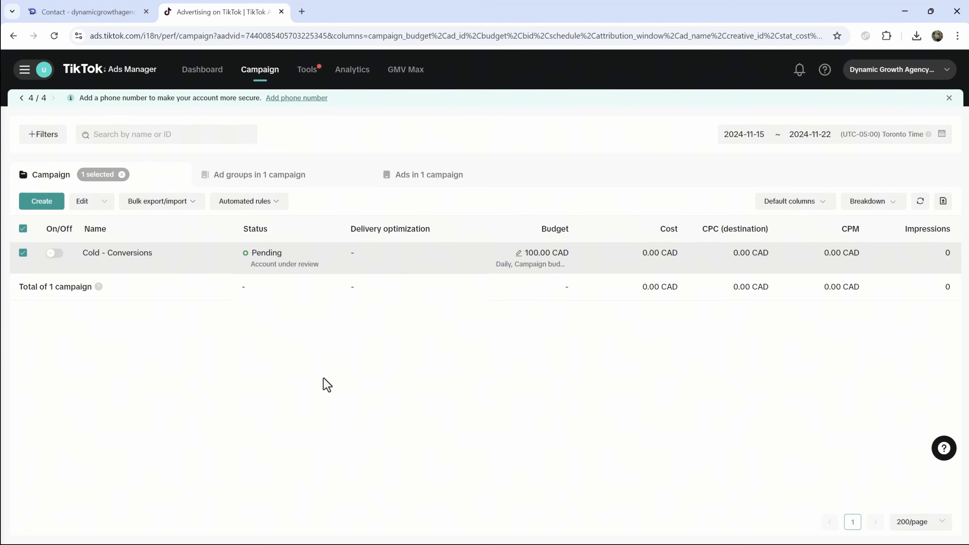
- Go to the Audiences page and choose Custom Audience from Create Audience
{"action": "mouse_move", "coordinate": [306, 75]}
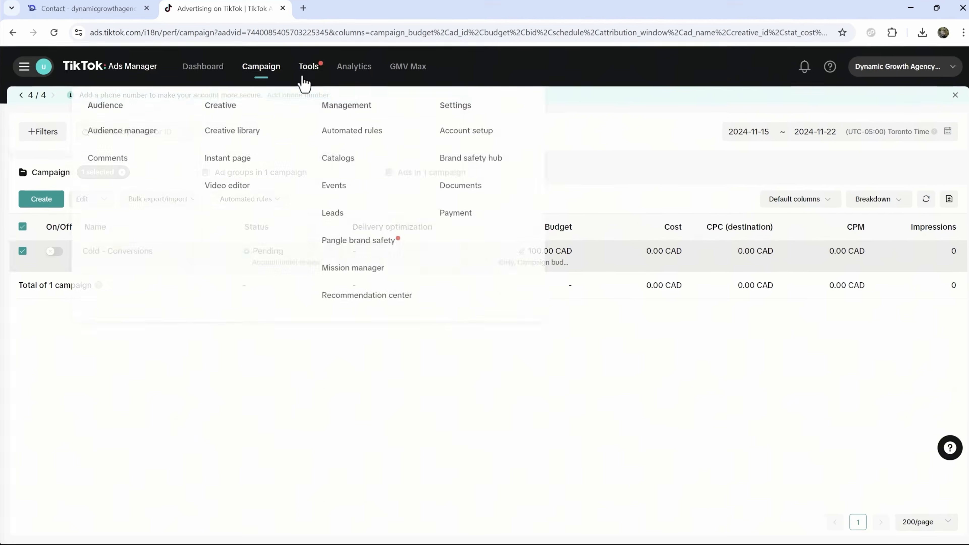
{"action": "left_click", "coordinate": [149, 94]}
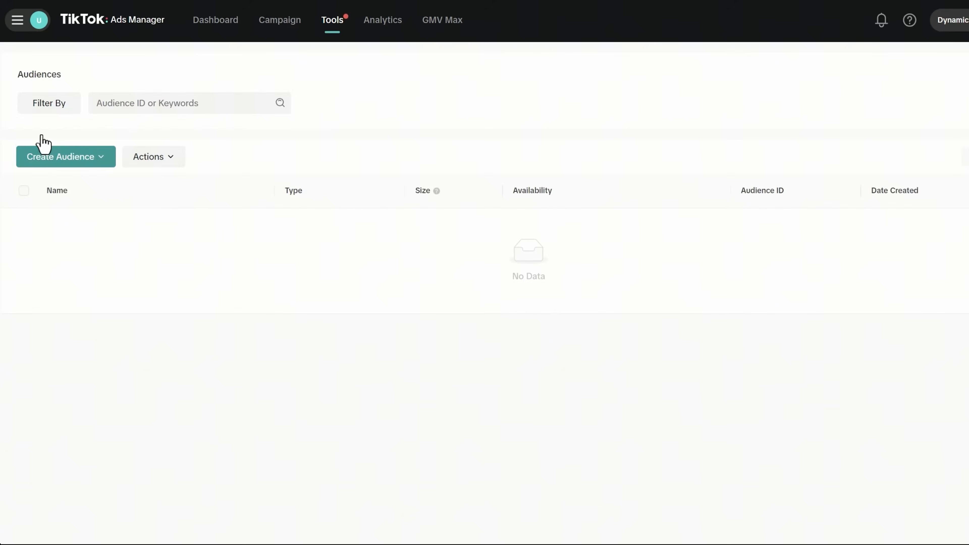
{"action": "left_click", "coordinate": [65, 156]}
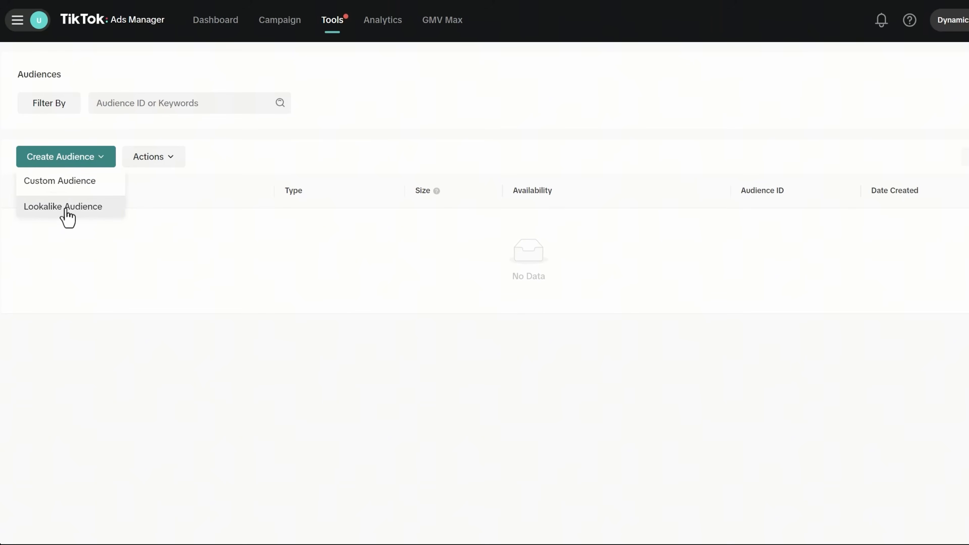
{"action": "left_click", "coordinate": [92, 189]}
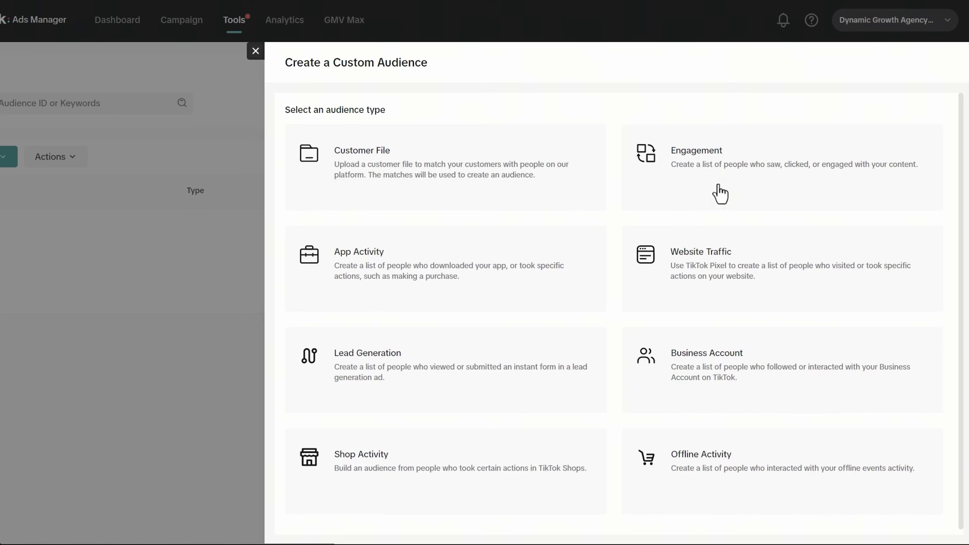
- Choose an Engagement audience that includes the TikTok ad group's Video ads
{"action": "left_click", "coordinate": [720, 194]}
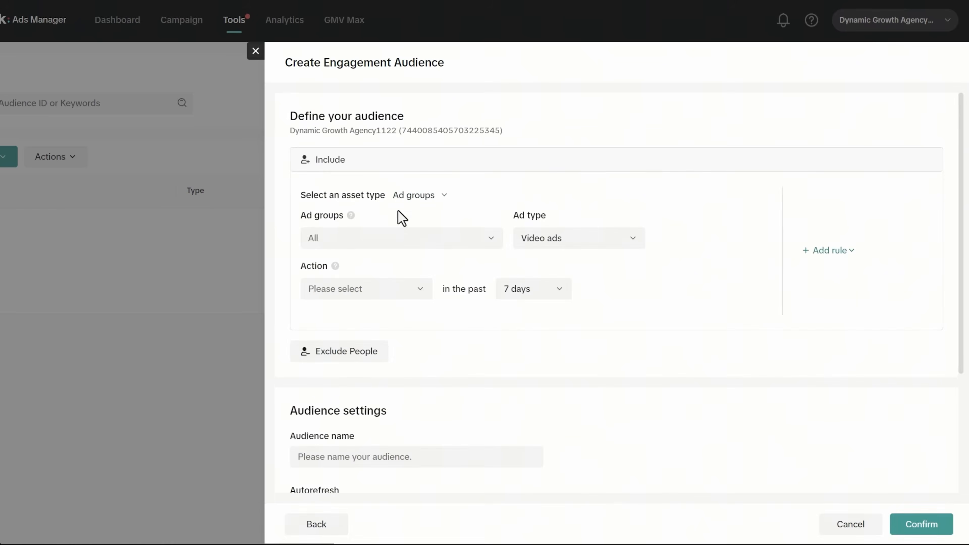
{"action": "left_click", "coordinate": [359, 244]}
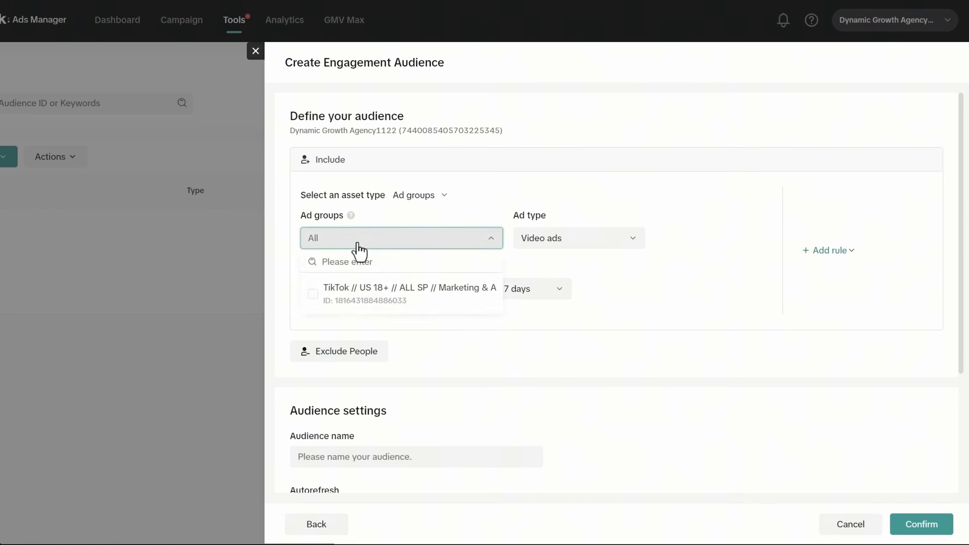
{"action": "left_click", "coordinate": [362, 301]}
{"action": "left_click", "coordinate": [562, 245]}
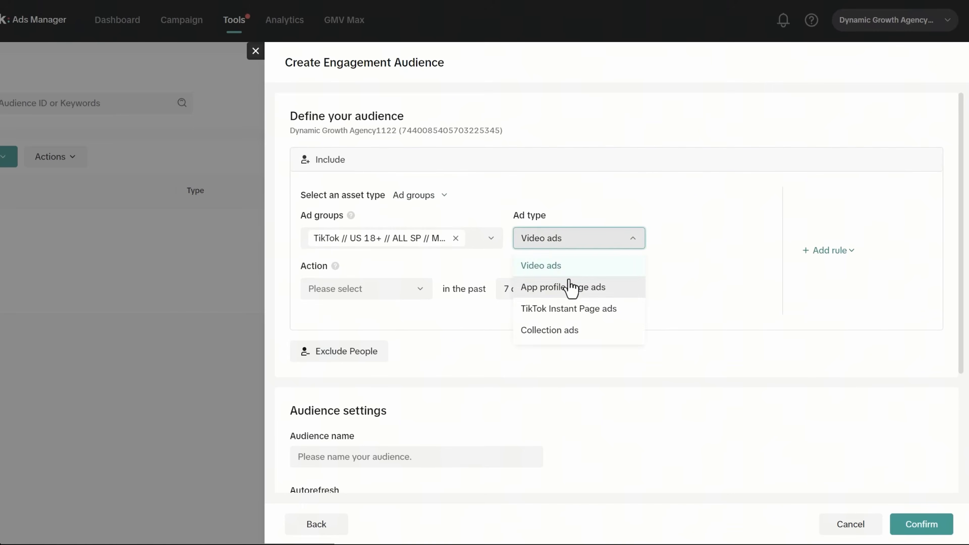
{"action": "left_click", "coordinate": [588, 187]}
- Set the engagement action to Impression with a 90-day lookback period
{"action": "left_click", "coordinate": [348, 291]}
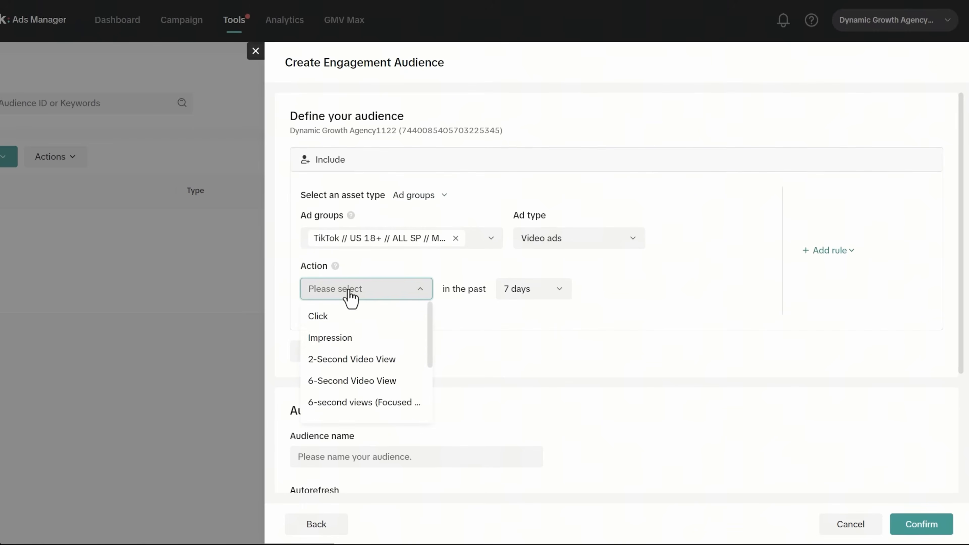
{"action": "scroll", "coordinate": [370, 341], "scroll_direction": "down", "scroll_amount": 3}
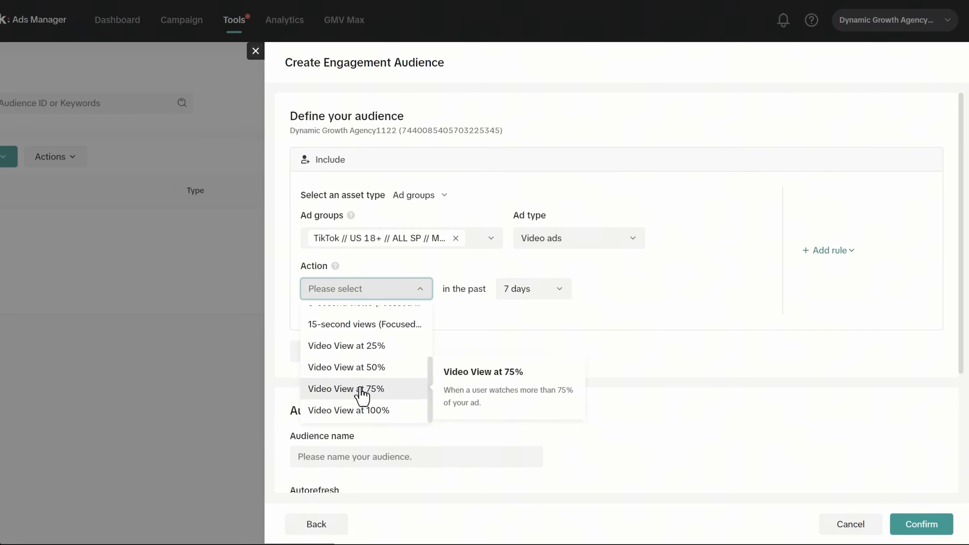
{"action": "scroll", "coordinate": [360, 389], "scroll_direction": "up", "scroll_amount": 3}
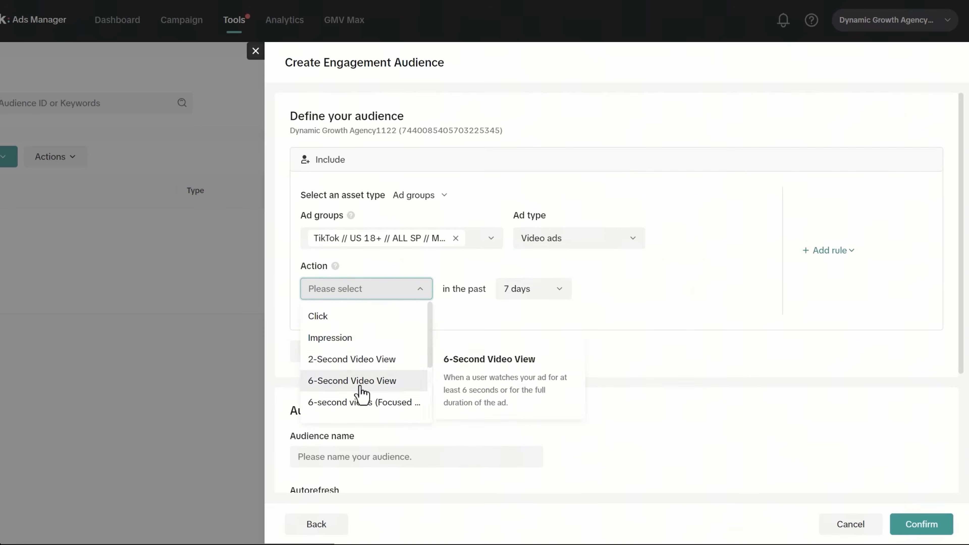
{"action": "left_click", "coordinate": [356, 341]}
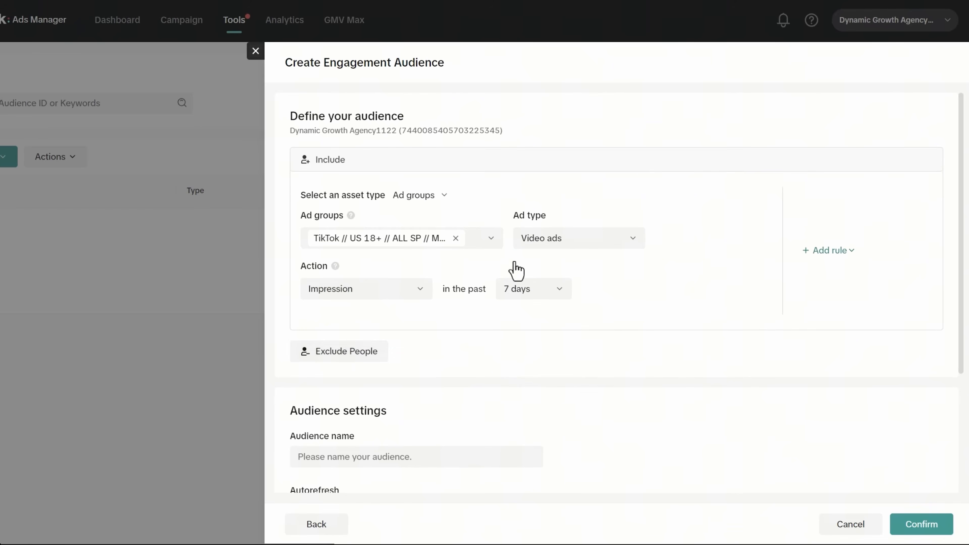
{"action": "left_click", "coordinate": [422, 290]}
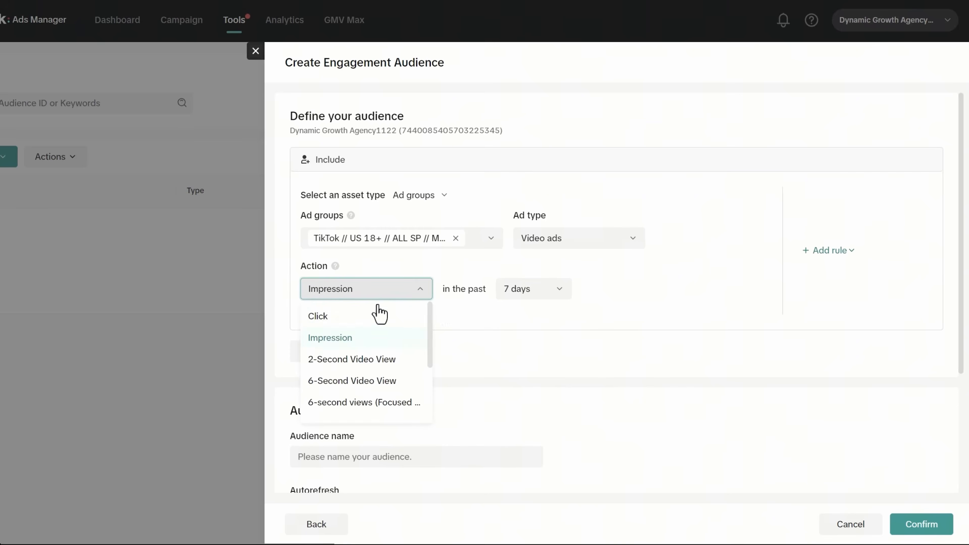
{"action": "scroll", "coordinate": [362, 364], "scroll_direction": "down", "scroll_amount": 2}
{"action": "scroll", "coordinate": [328, 370], "scroll_direction": "up", "scroll_amount": 2}
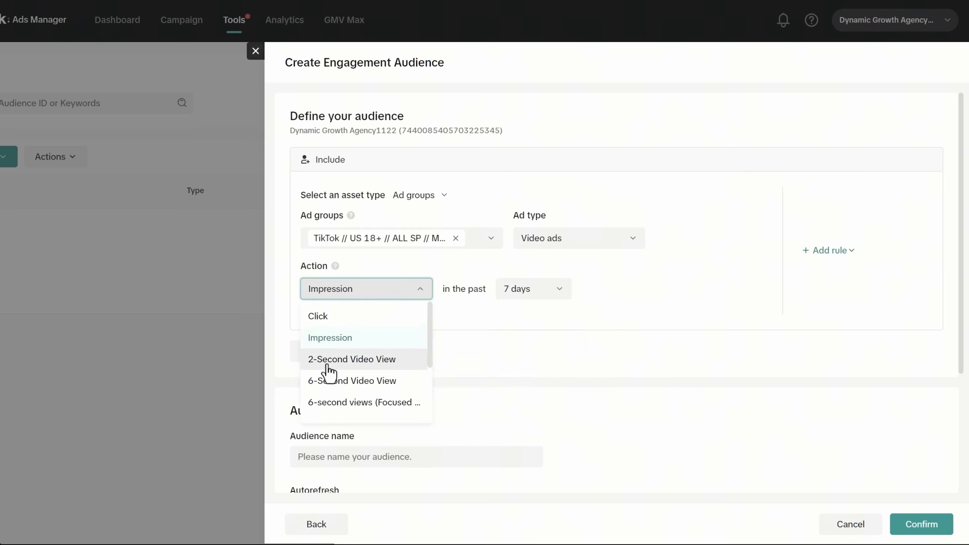
{"action": "left_click", "coordinate": [342, 340]}
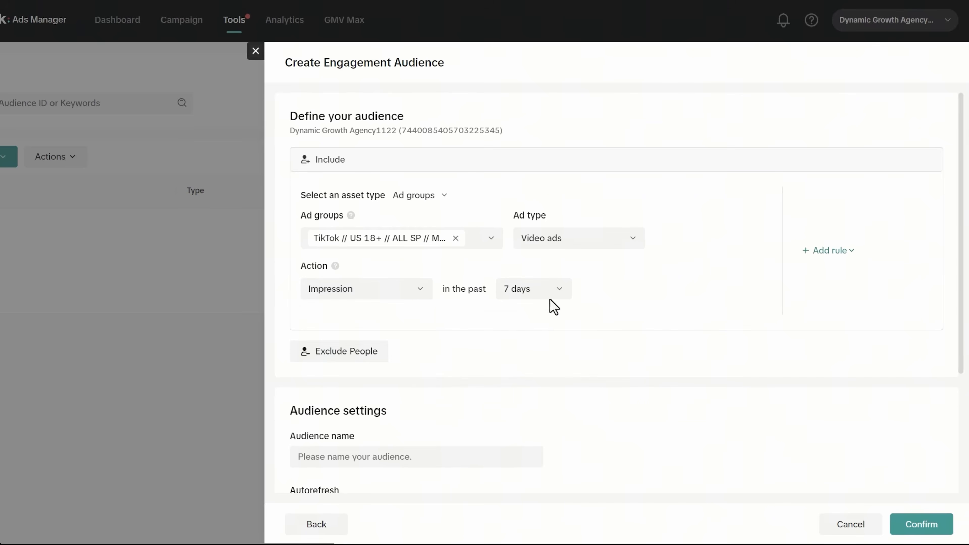
{"action": "left_click", "coordinate": [540, 294]}
{"action": "scroll", "coordinate": [536, 339], "scroll_direction": "down", "scroll_amount": 1}
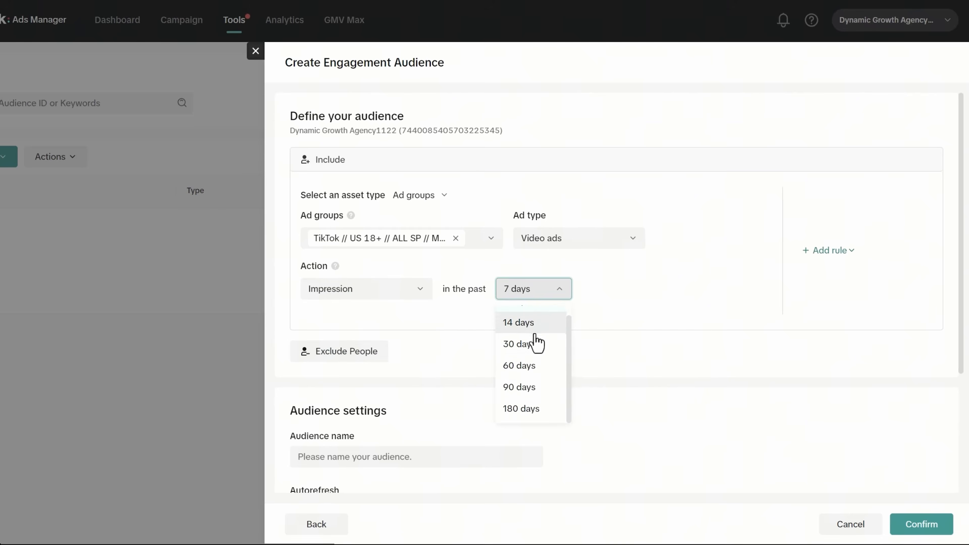
{"action": "left_click", "coordinate": [519, 387]}
{"action": "scroll", "coordinate": [572, 390], "scroll_direction": "down", "scroll_amount": 4}
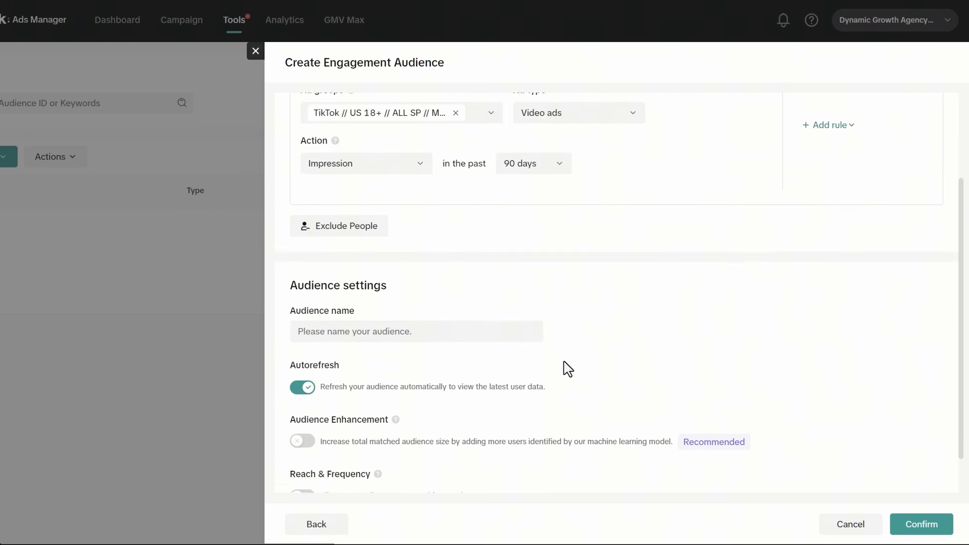
- Name the audience 'Viewed Ads - 90 Days', review the Audience Enhancement note, and confirm
{"action": "left_click", "coordinate": [417, 286]}
{"action": "scroll", "coordinate": [572, 305], "scroll_direction": "up", "scroll_amount": 3}
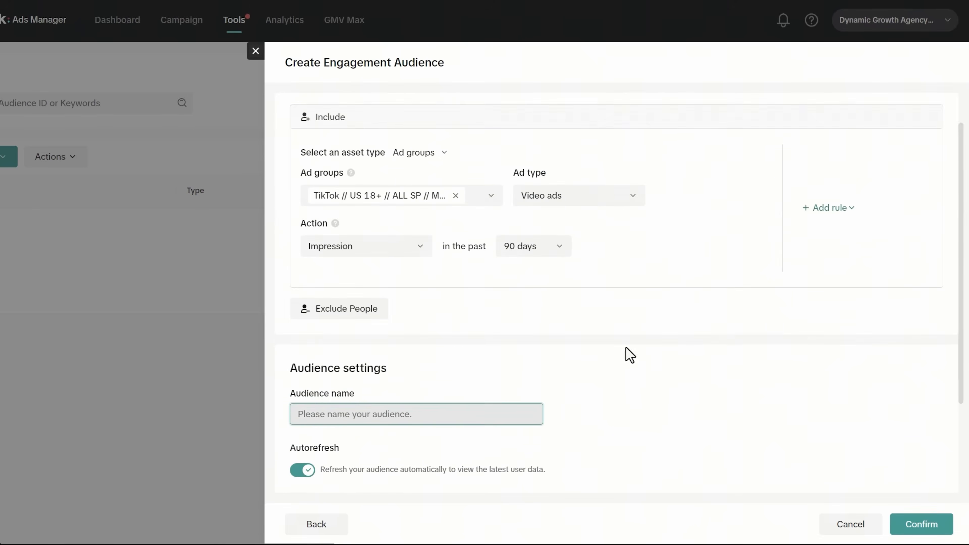
{"action": "type", "text": "Viewed Ads - 90 Days"}
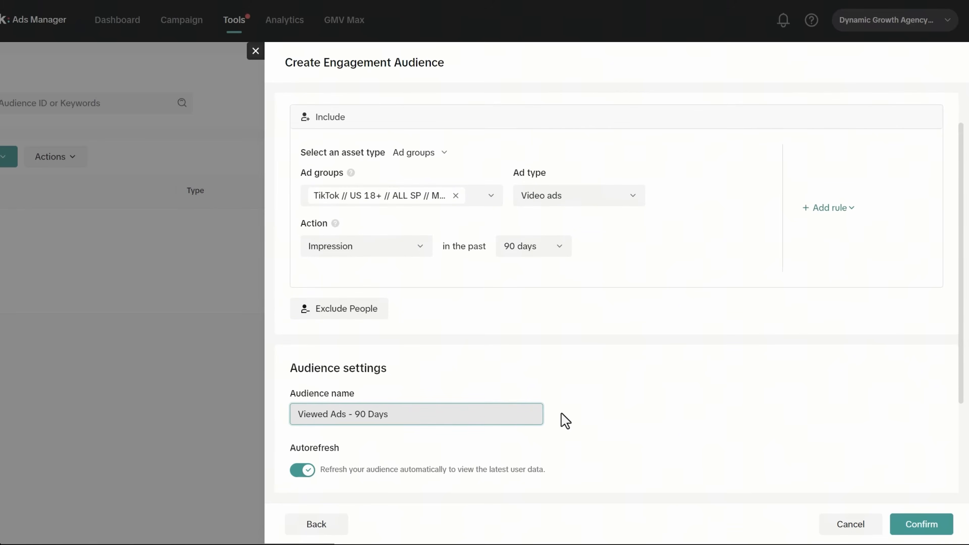
{"action": "scroll", "coordinate": [564, 420], "scroll_direction": "down", "scroll_amount": 3}
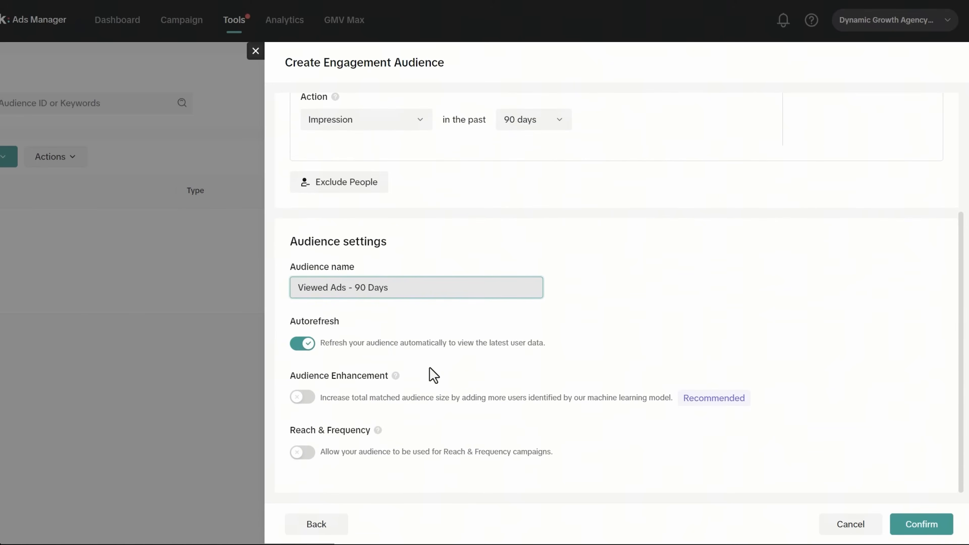
{"action": "left_click_drag", "start_coordinate": [313, 378], "coordinate": [672, 406]}
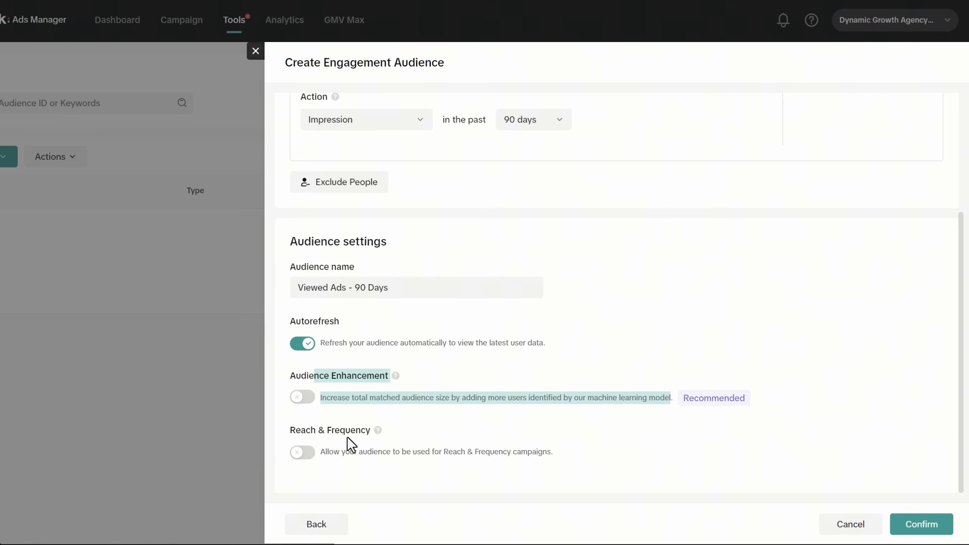
{"action": "scroll", "coordinate": [624, 399], "scroll_direction": "up", "scroll_amount": 4}
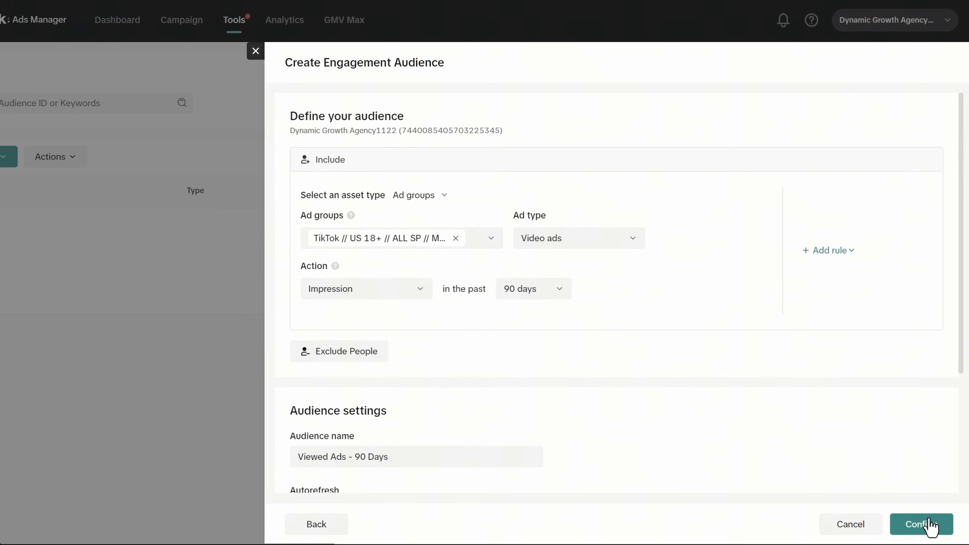
{"action": "left_click", "coordinate": [930, 526]}
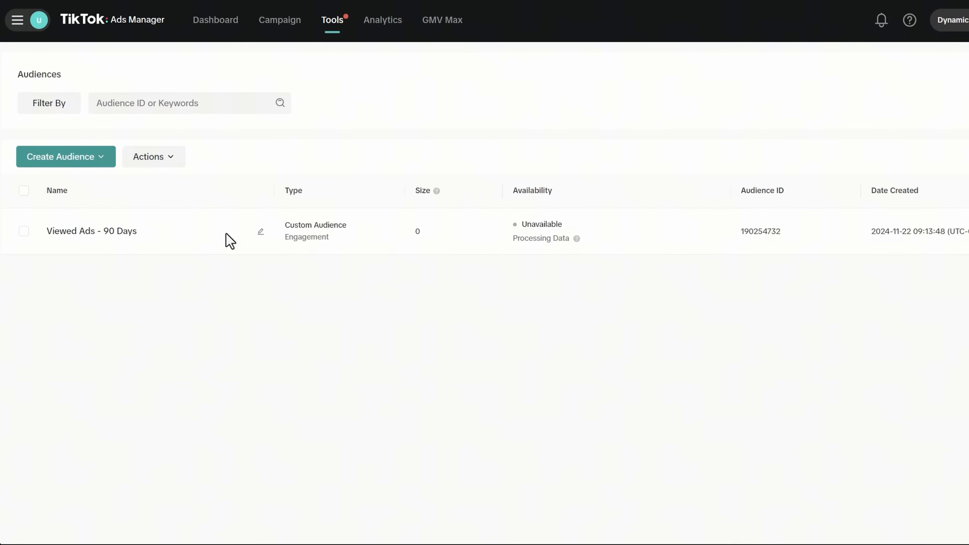
- Start a Website Traffic custom audience tracking Complete Payment instead of Page View
{"action": "left_click", "coordinate": [105, 163]}
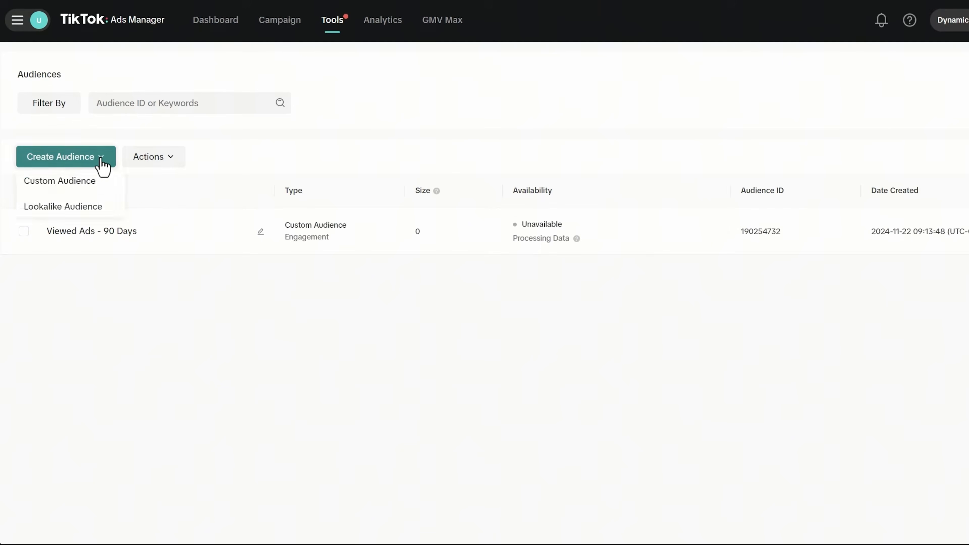
{"action": "left_click", "coordinate": [77, 189]}
{"action": "left_click", "coordinate": [766, 281]}
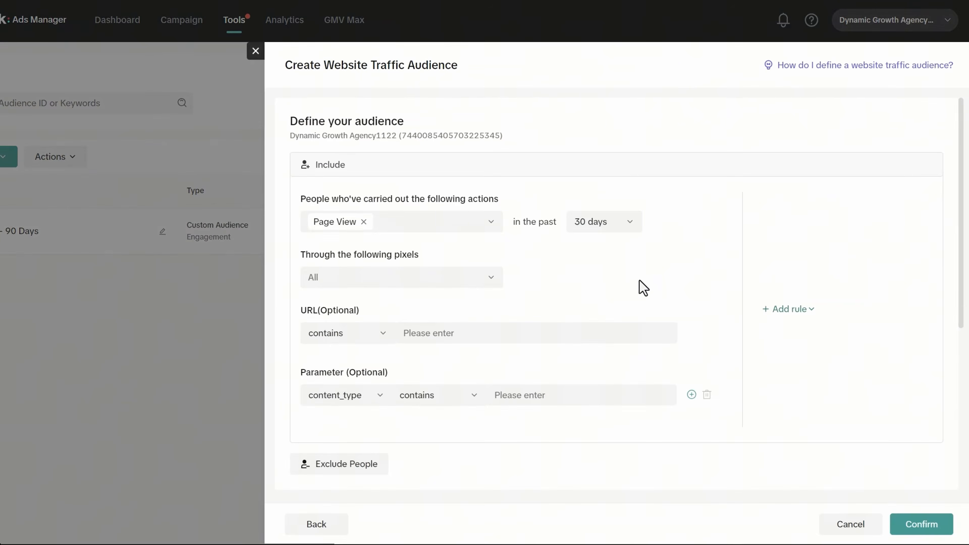
{"action": "left_click", "coordinate": [416, 222]}
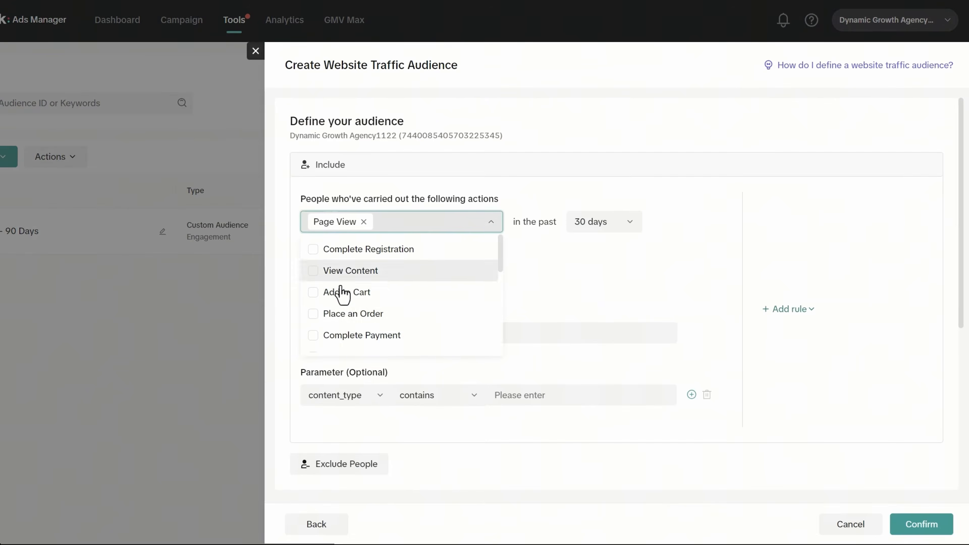
{"action": "scroll", "coordinate": [324, 281], "scroll_direction": "down", "scroll_amount": 2}
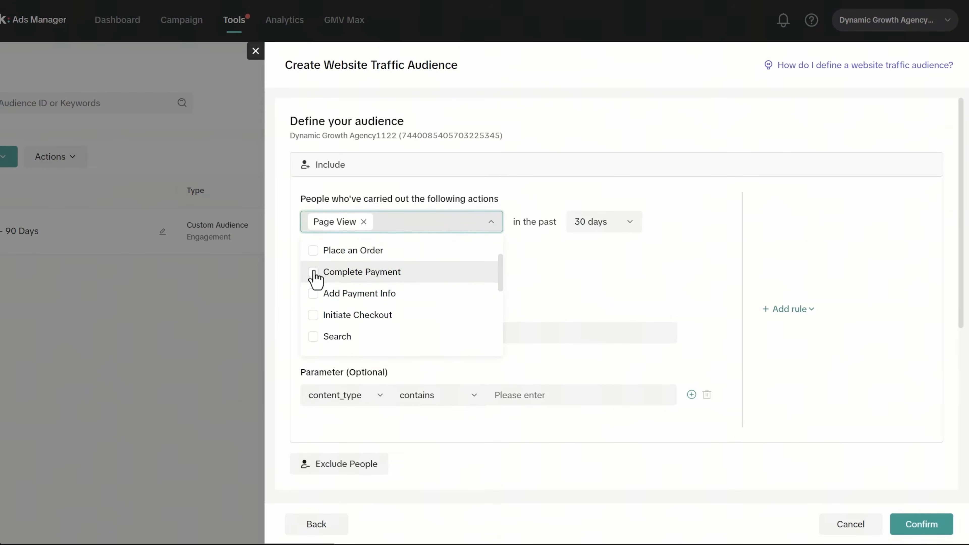
{"action": "left_click", "coordinate": [313, 271]}
{"action": "left_click", "coordinate": [364, 222]}
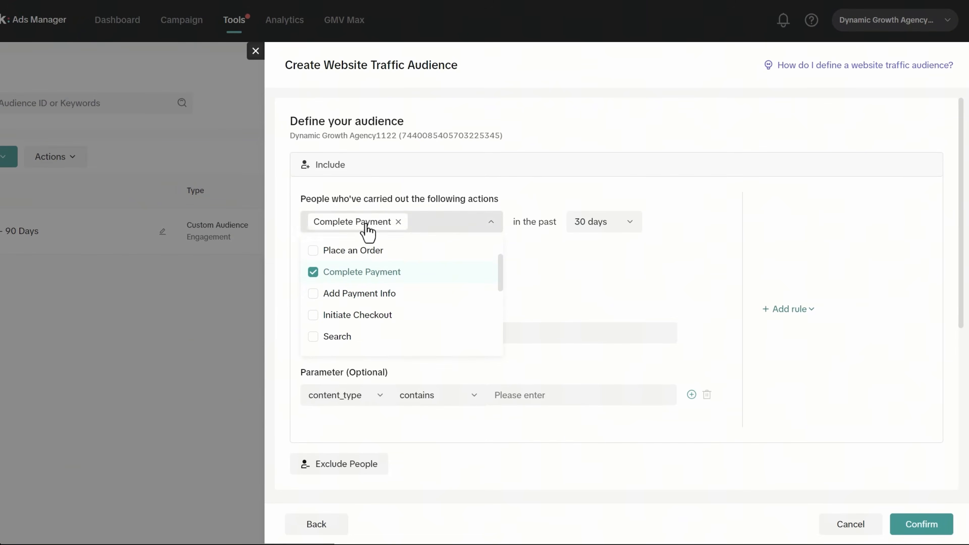
{"action": "left_click", "coordinate": [602, 257]}
- Set the website audience lookback period to 90 days
{"action": "left_click", "coordinate": [601, 233]}
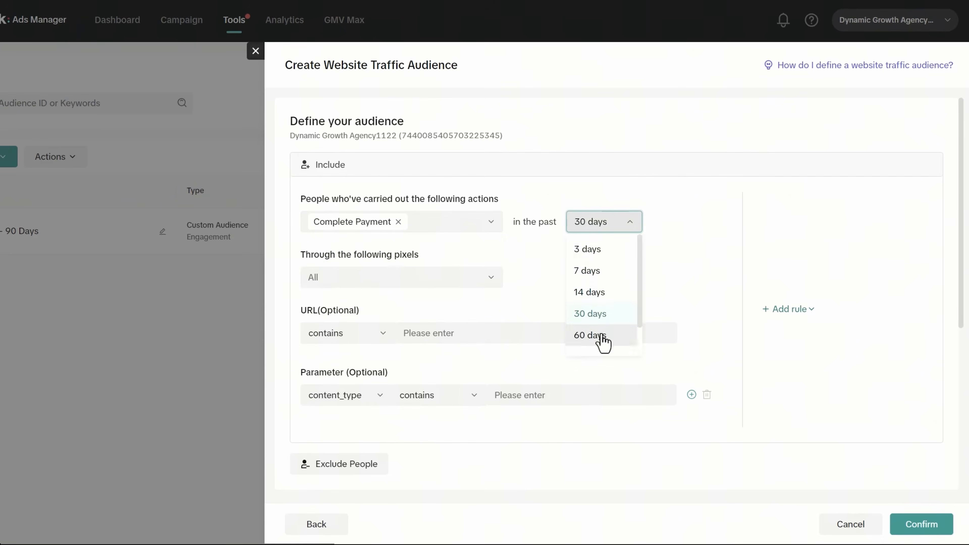
{"action": "scroll", "coordinate": [603, 340], "scroll_direction": "down", "scroll_amount": 2}
{"action": "left_click", "coordinate": [595, 320]}
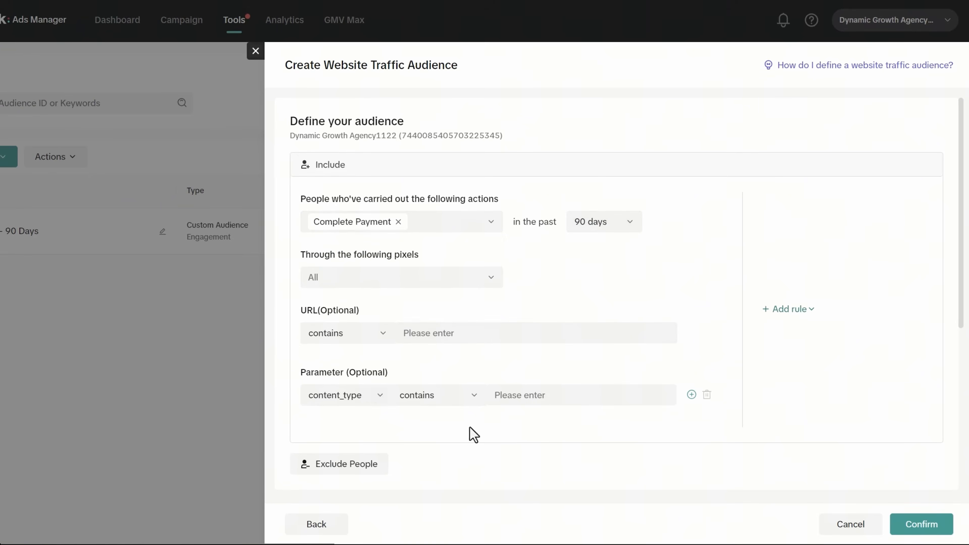
{"action": "scroll", "coordinate": [637, 459], "scroll_direction": "down", "scroll_amount": 3}
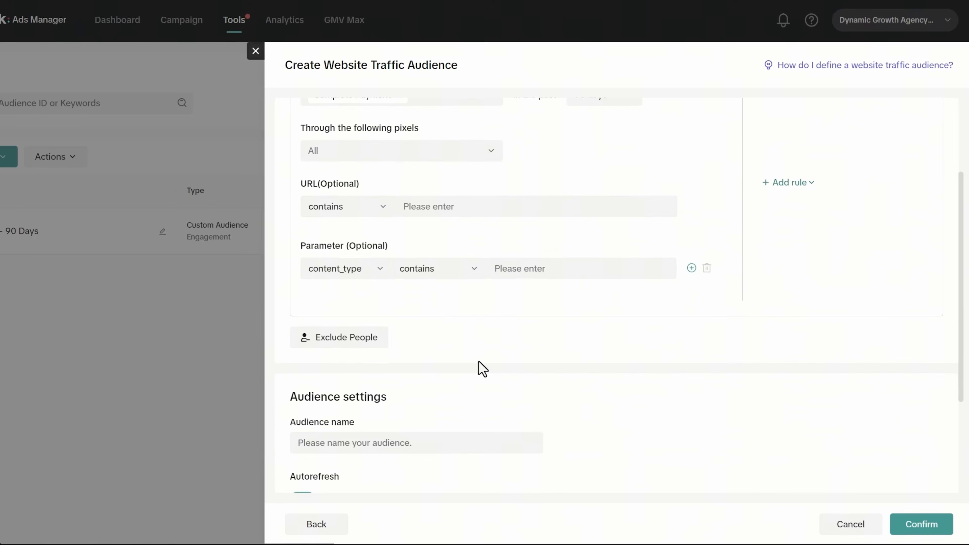
- Set the parameter to 'value is greater than', entering 100 and then clearing it
{"action": "left_click", "coordinate": [355, 275]}
{"action": "left_click", "coordinate": [346, 339]}
{"action": "left_click", "coordinate": [432, 272]}
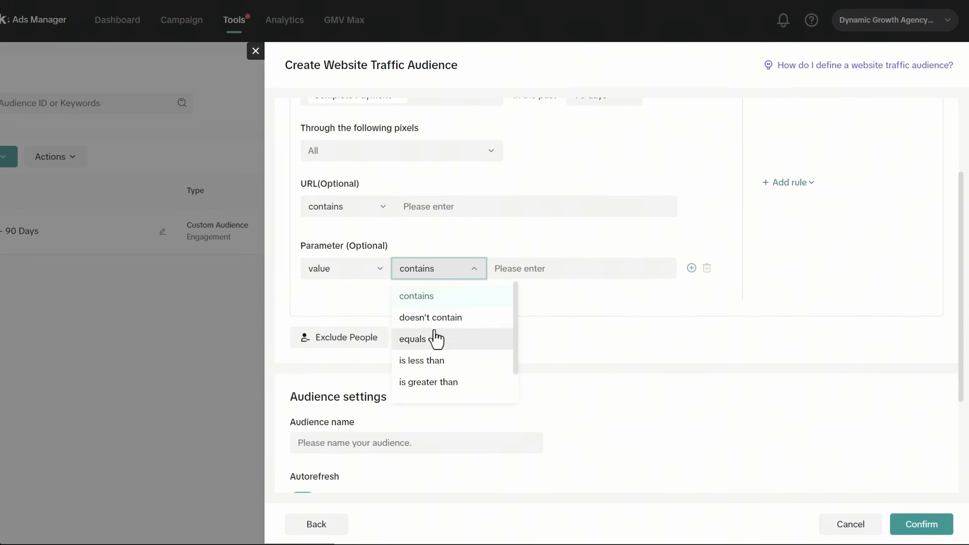
{"action": "left_click", "coordinate": [434, 383]}
{"action": "left_click", "coordinate": [610, 273]}
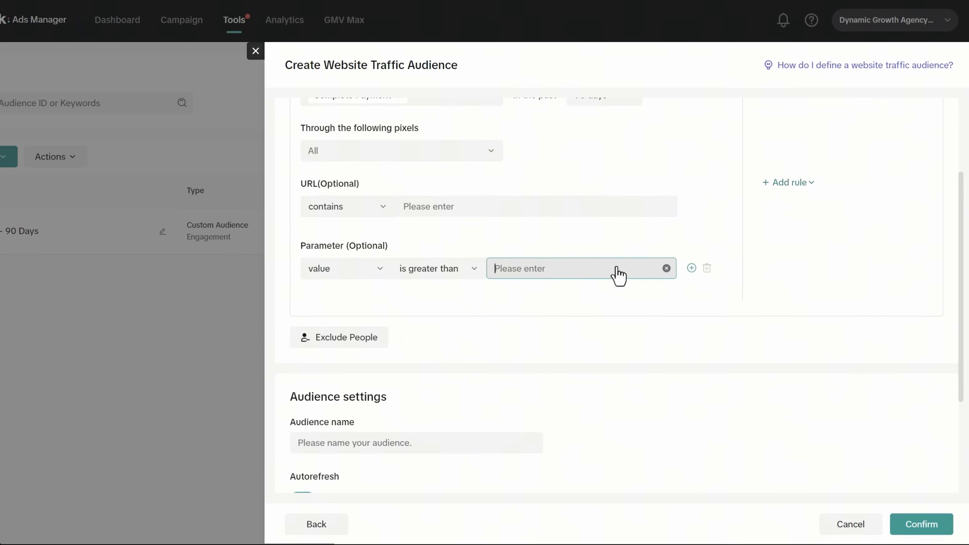
{"action": "type", "text": "100"}
{"action": "scroll", "coordinate": [561, 273], "scroll_direction": "up", "scroll_amount": 3}
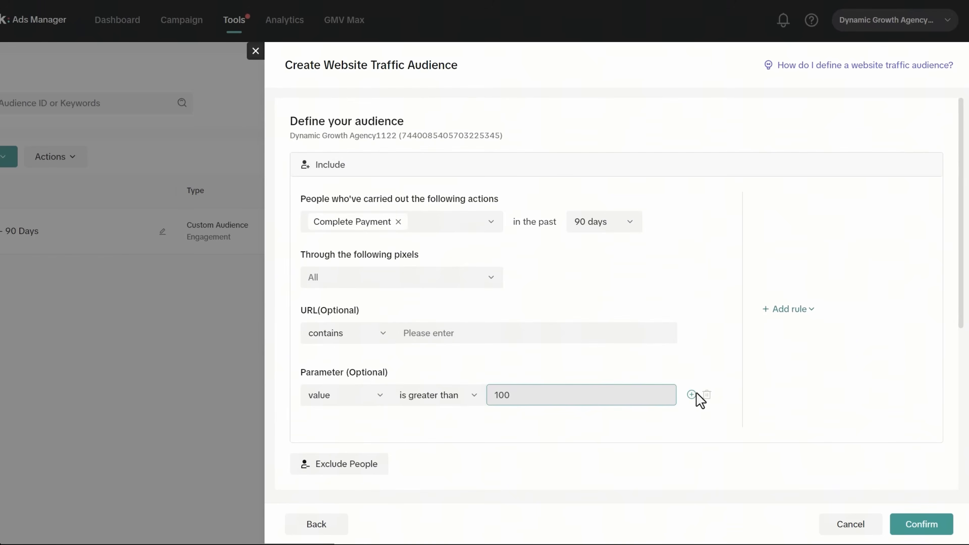
{"action": "left_click", "coordinate": [666, 394]}
{"action": "scroll", "coordinate": [502, 302], "scroll_direction": "down", "scroll_amount": 5}
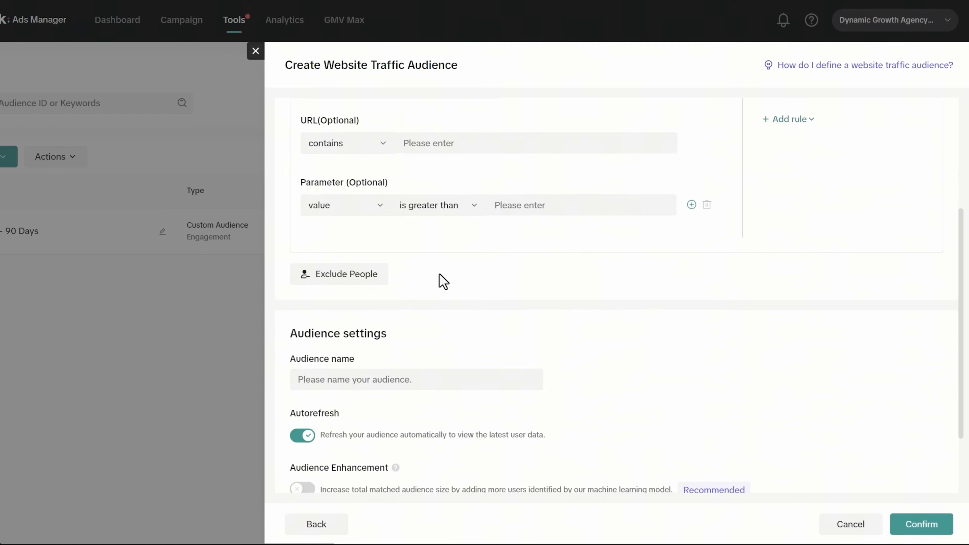
- Add an Exclude People rule, then delete it so no exclusion remains
{"action": "scroll", "coordinate": [457, 286], "scroll_direction": "up", "scroll_amount": 5}
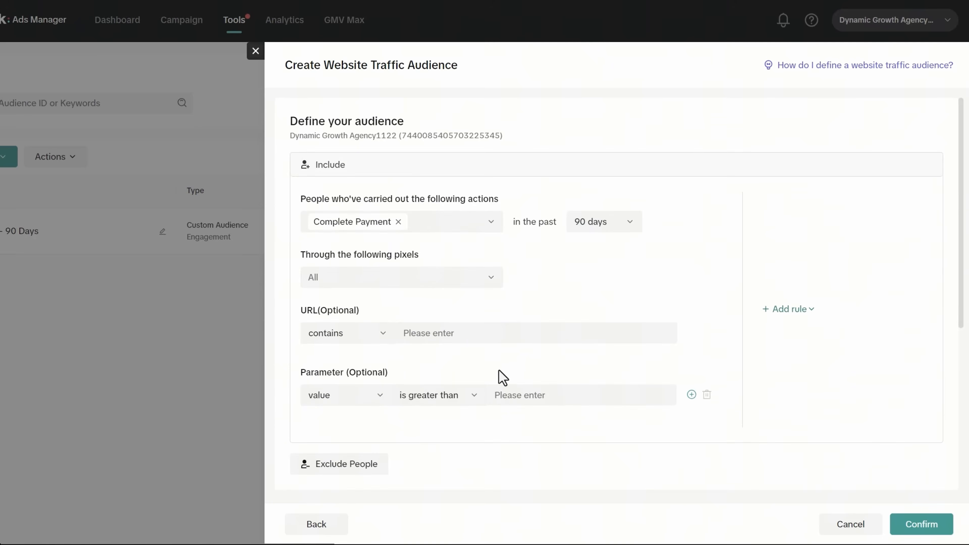
{"action": "scroll", "coordinate": [400, 420], "scroll_direction": "down", "scroll_amount": 2}
{"action": "left_click", "coordinate": [347, 397]}
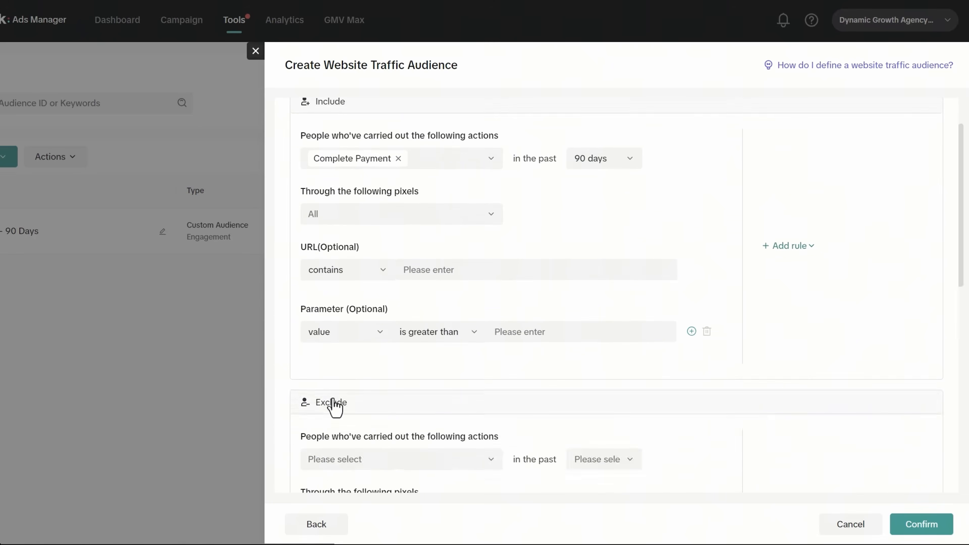
{"action": "scroll", "coordinate": [439, 412], "scroll_direction": "down", "scroll_amount": 3}
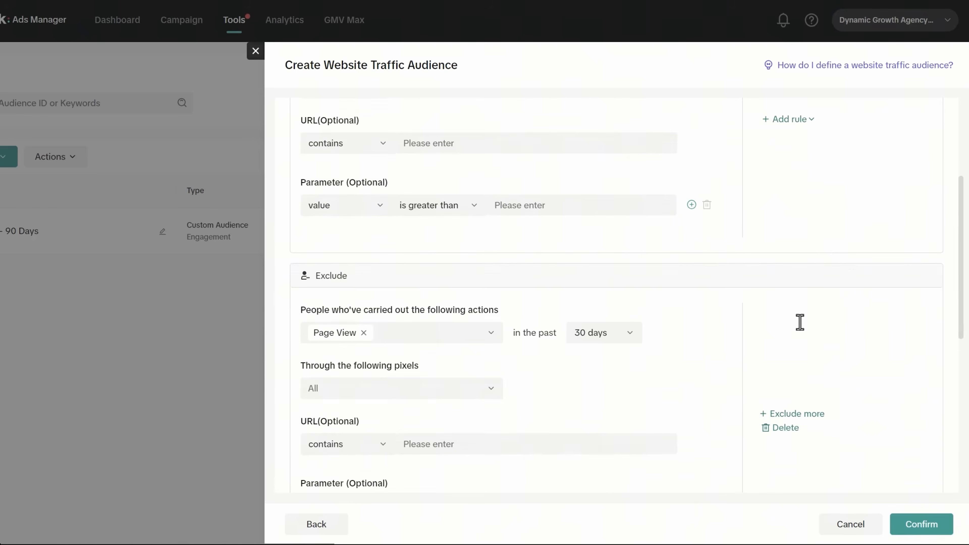
{"action": "scroll", "coordinate": [805, 420], "scroll_direction": "down", "scroll_amount": 3}
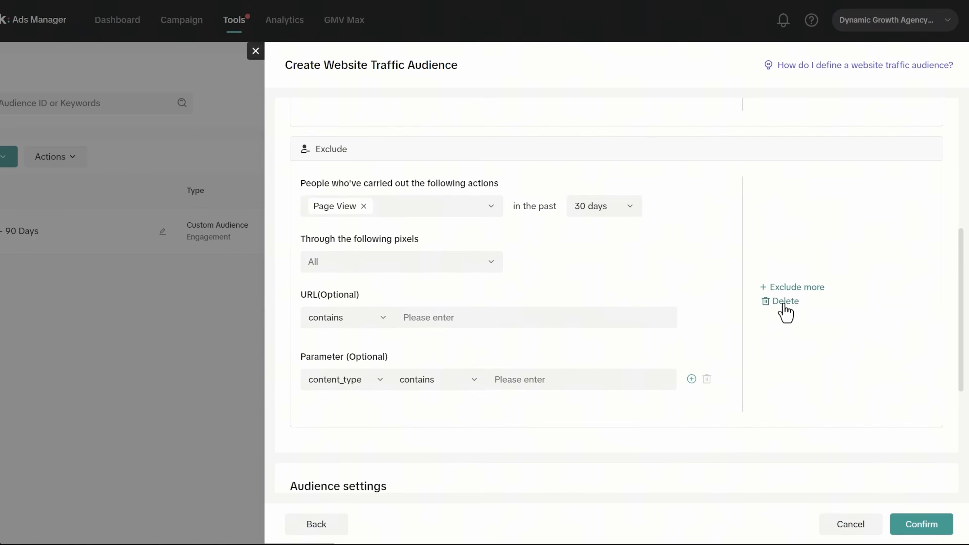
{"action": "left_click", "coordinate": [782, 302]}
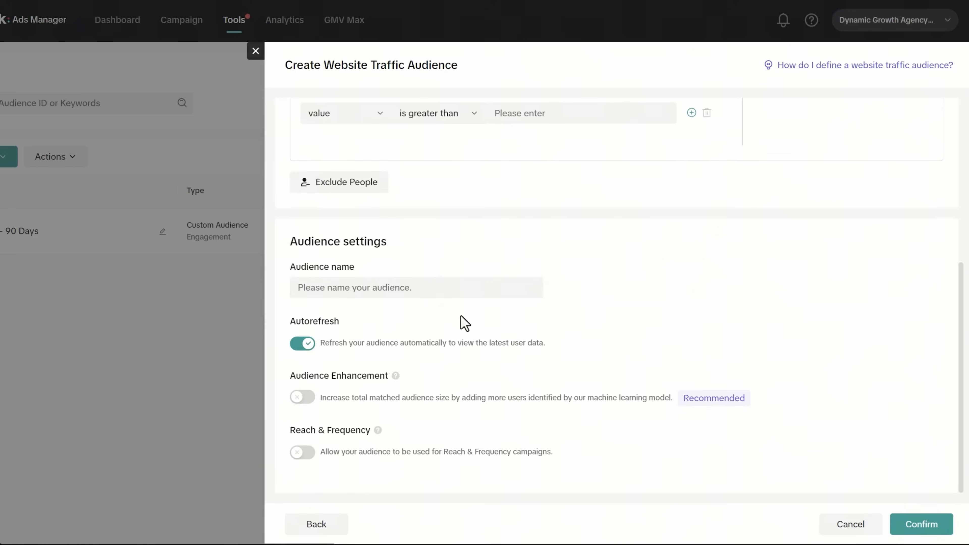
- Name the audience 'Buyers - 90 Days' and confirm it
{"action": "left_click", "coordinate": [370, 290]}
{"action": "type", "text": "Buyers - 90 Days"}
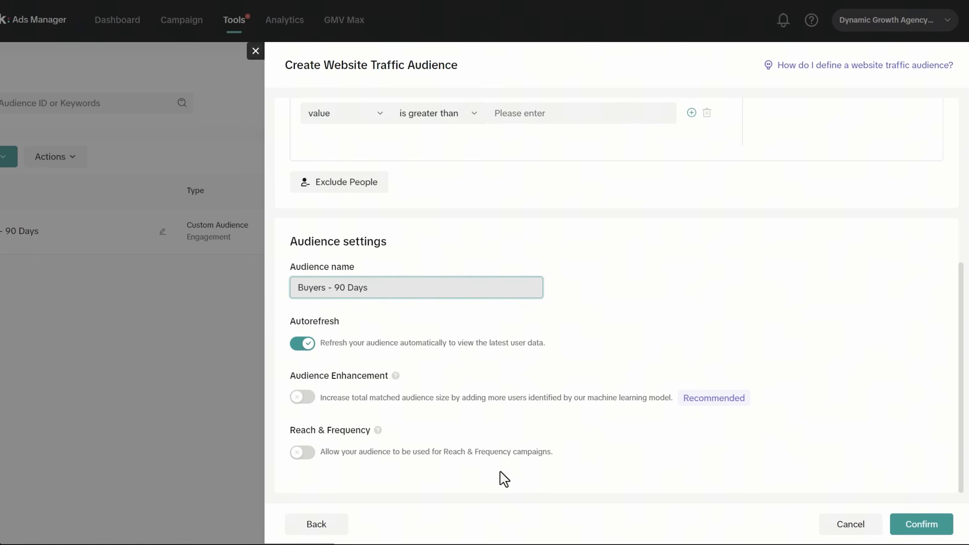
{"action": "scroll", "coordinate": [570, 364], "scroll_direction": "up", "scroll_amount": 8}
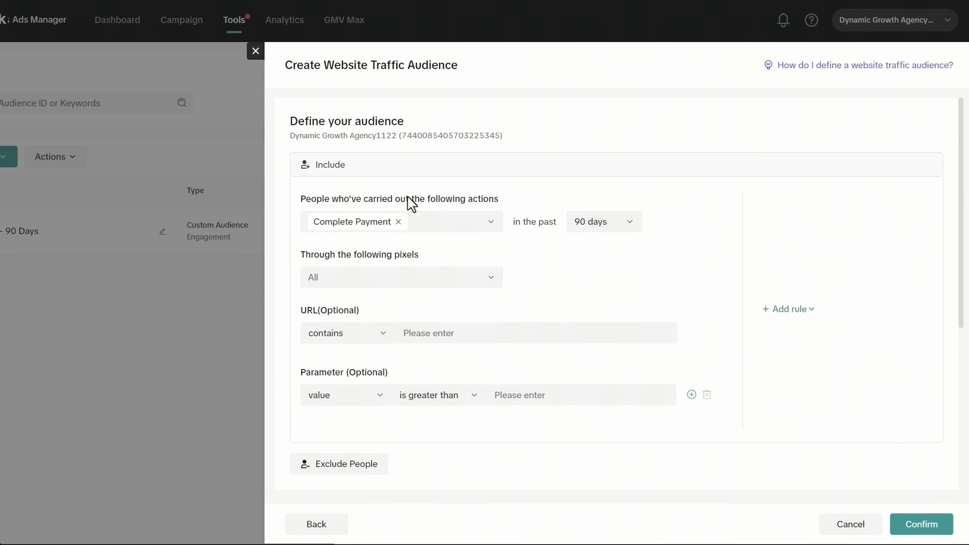
{"action": "left_click", "coordinate": [917, 534]}
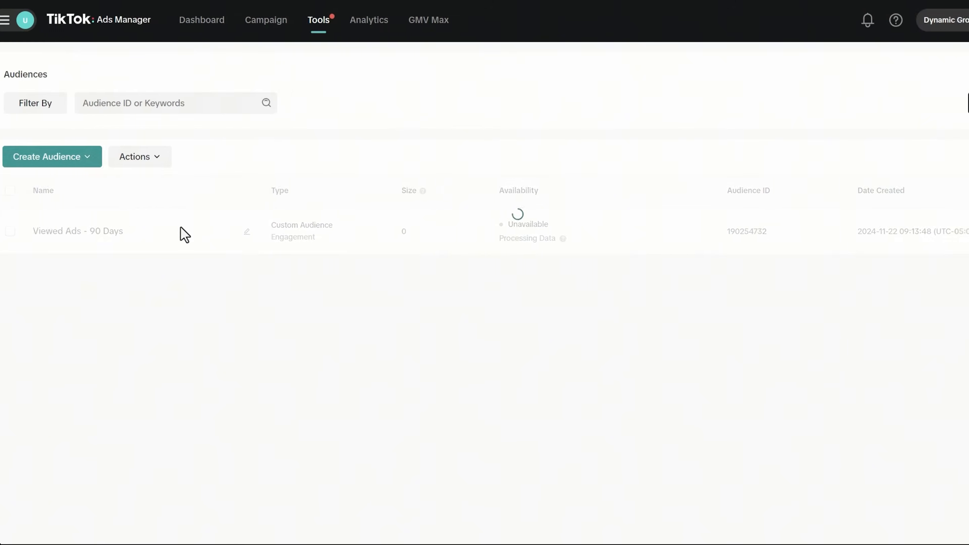
- Start a Website Traffic custom audience including Initiate Checkout instead of Page View
{"action": "left_click", "coordinate": [67, 164]}
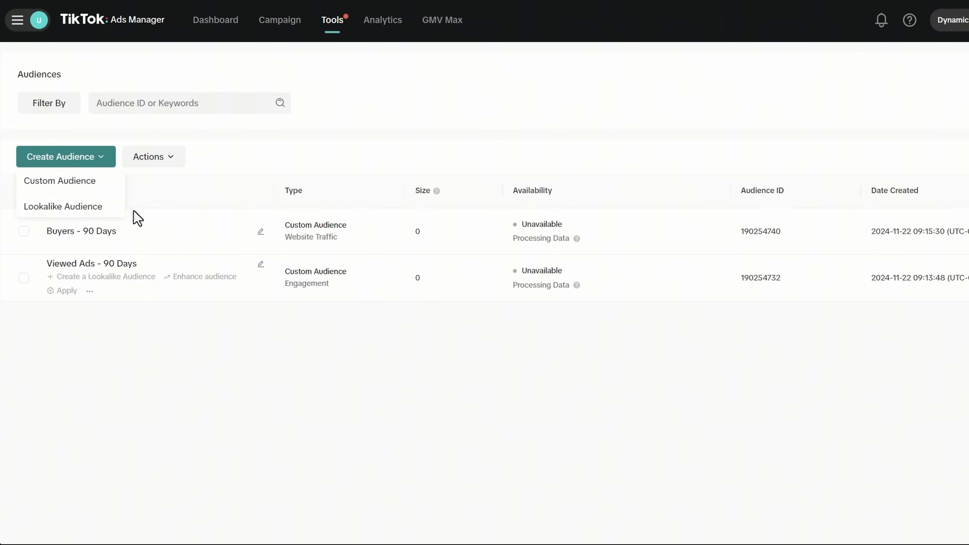
{"action": "left_click", "coordinate": [80, 181]}
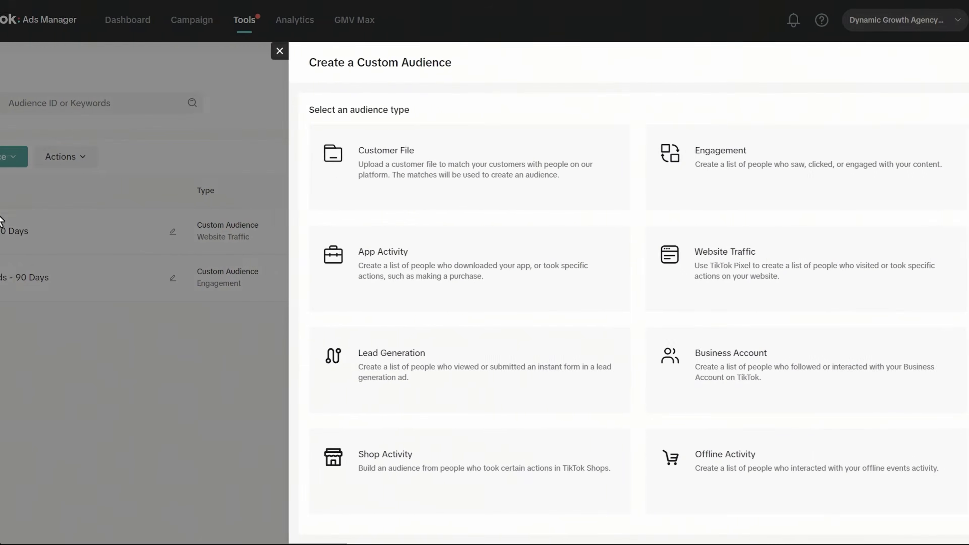
{"action": "left_click", "coordinate": [700, 278]}
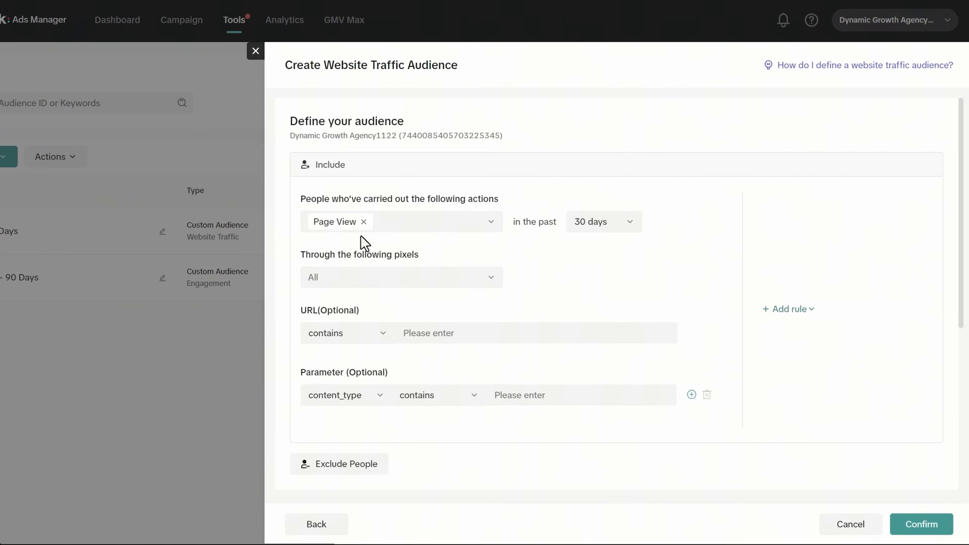
{"action": "left_click", "coordinate": [363, 221]}
{"action": "left_click", "coordinate": [382, 224]}
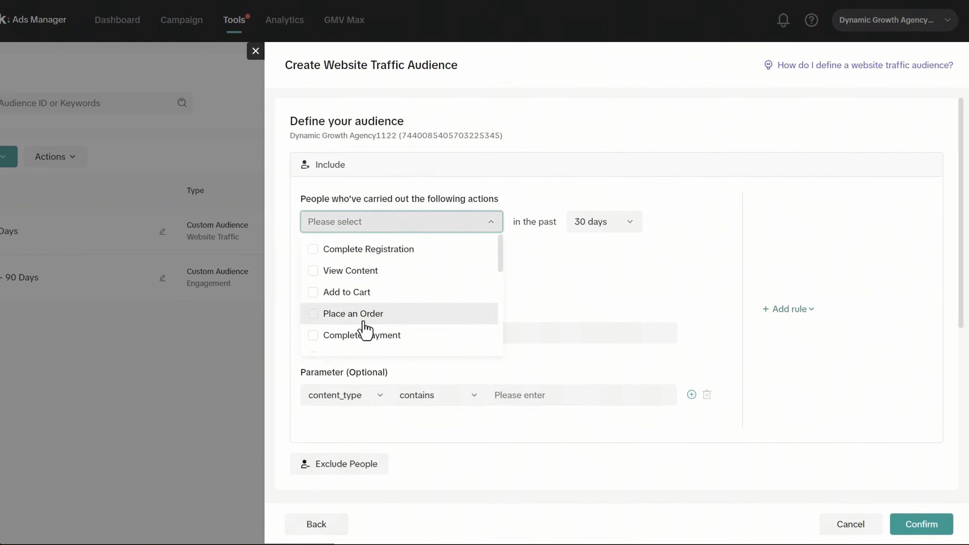
{"action": "scroll", "coordinate": [393, 294], "scroll_direction": "down", "scroll_amount": 2}
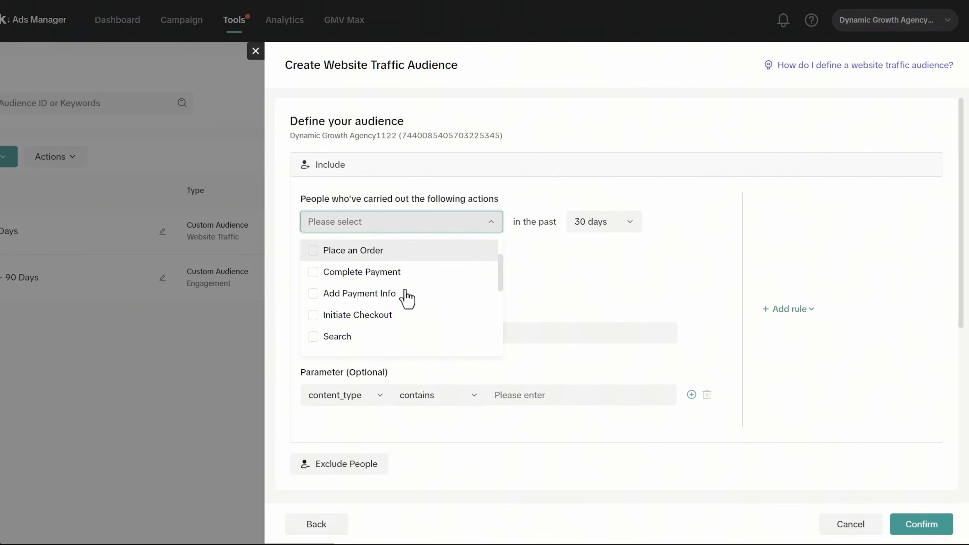
{"action": "left_click", "coordinate": [363, 317]}
- Set a 14-day lookback and track through the Dynamic Growth Agency Pixel
{"action": "left_click", "coordinate": [586, 228]}
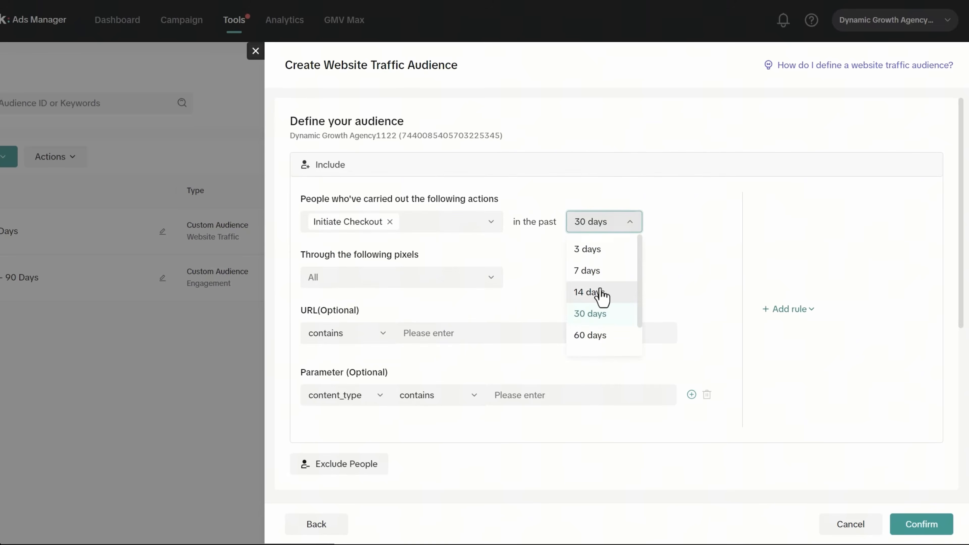
{"action": "left_click", "coordinate": [602, 293]}
{"action": "left_click", "coordinate": [595, 218]}
{"action": "left_click", "coordinate": [590, 220]}
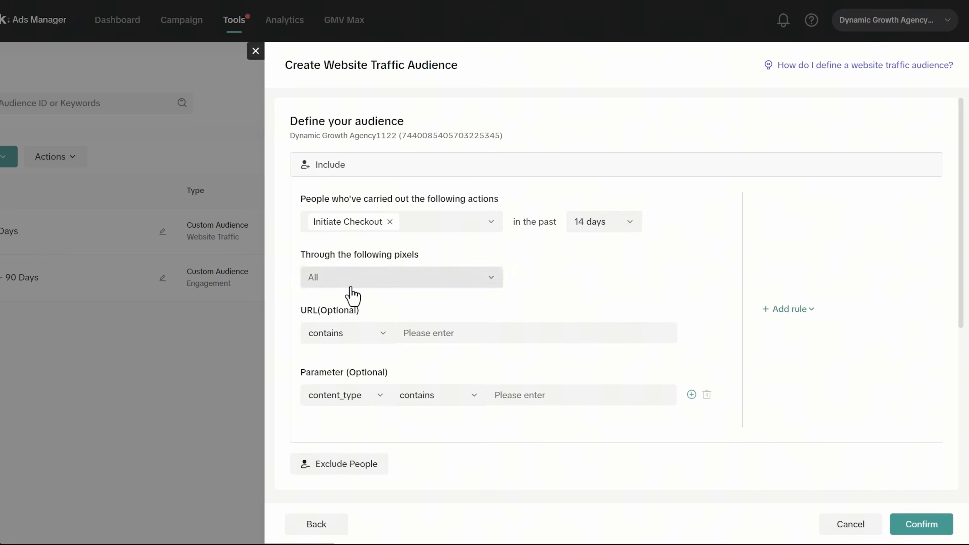
{"action": "left_click", "coordinate": [376, 277]}
{"action": "left_click", "coordinate": [336, 333]}
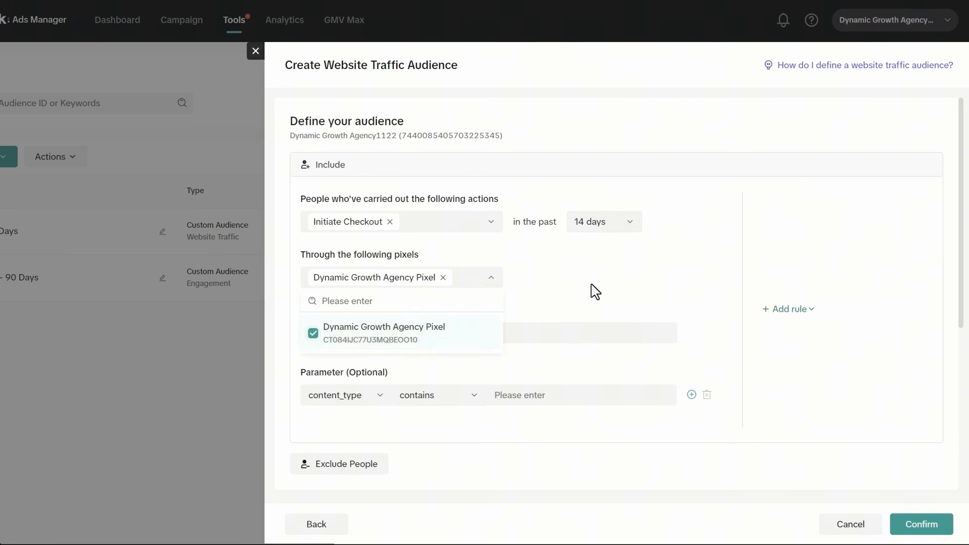
{"action": "left_click", "coordinate": [595, 292]}
- Add an exclusion for people who completed payment in the past 30 days
{"action": "scroll", "coordinate": [368, 389], "scroll_direction": "down", "scroll_amount": 4}
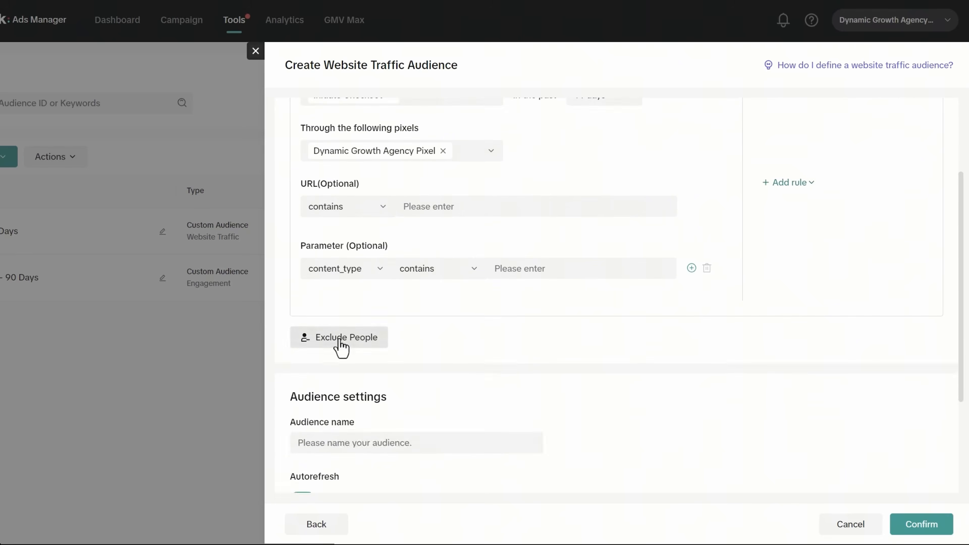
{"action": "left_click", "coordinate": [340, 345]}
{"action": "scroll", "coordinate": [400, 413], "scroll_direction": "down", "scroll_amount": 2}
{"action": "left_click", "coordinate": [367, 338]}
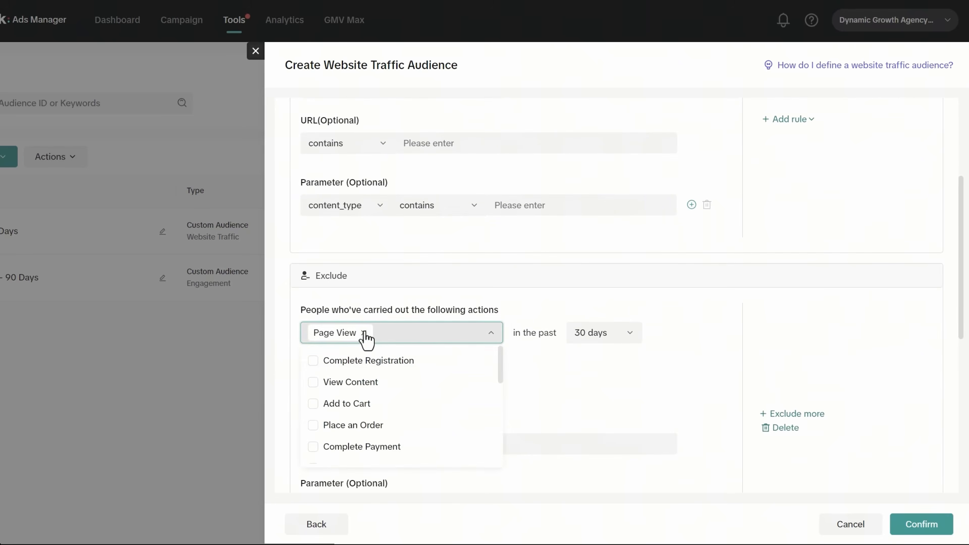
{"action": "left_click", "coordinate": [365, 334]}
{"action": "scroll", "coordinate": [389, 397], "scroll_direction": "down", "scroll_amount": 2}
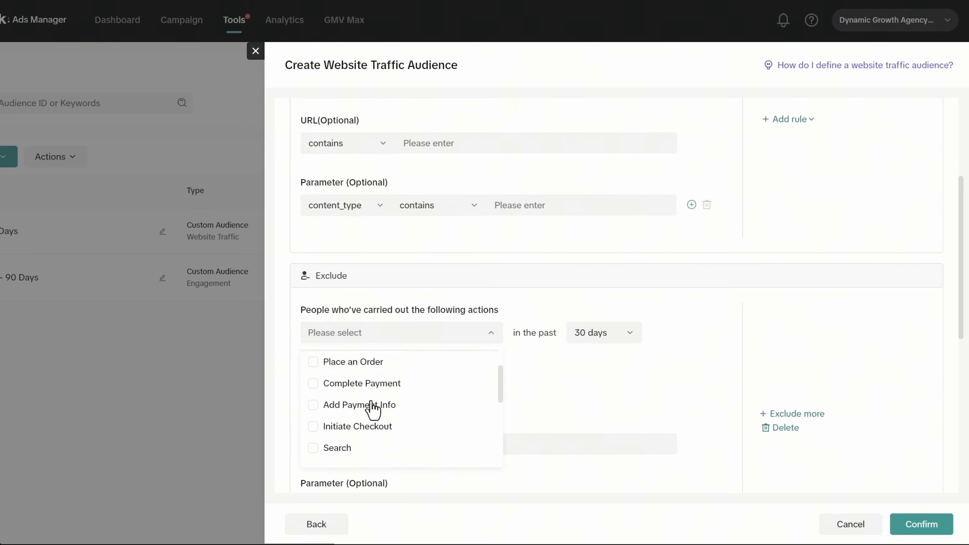
{"action": "left_click", "coordinate": [349, 384]}
{"action": "left_click", "coordinate": [616, 340]}
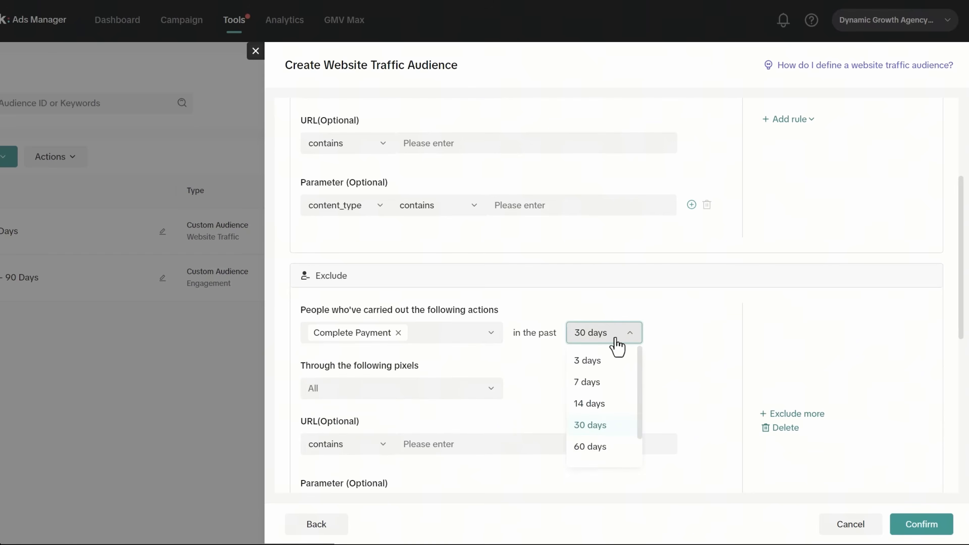
{"action": "left_click", "coordinate": [677, 340]}
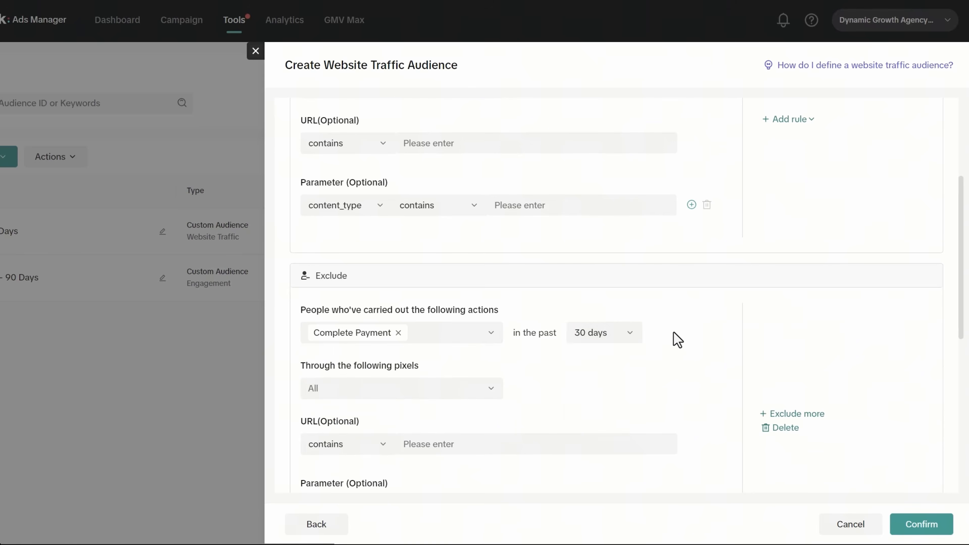
- Use the Dynamic Growth Agency Pixel for the exclusion rule
{"action": "scroll", "coordinate": [677, 339], "scroll_direction": "up", "scroll_amount": 3}
{"action": "scroll", "coordinate": [616, 437], "scroll_direction": "down", "scroll_amount": 3}
{"action": "scroll", "coordinate": [457, 325], "scroll_direction": "down", "scroll_amount": 2}
{"action": "left_click", "coordinate": [368, 327]}
{"action": "left_click", "coordinate": [419, 379]}
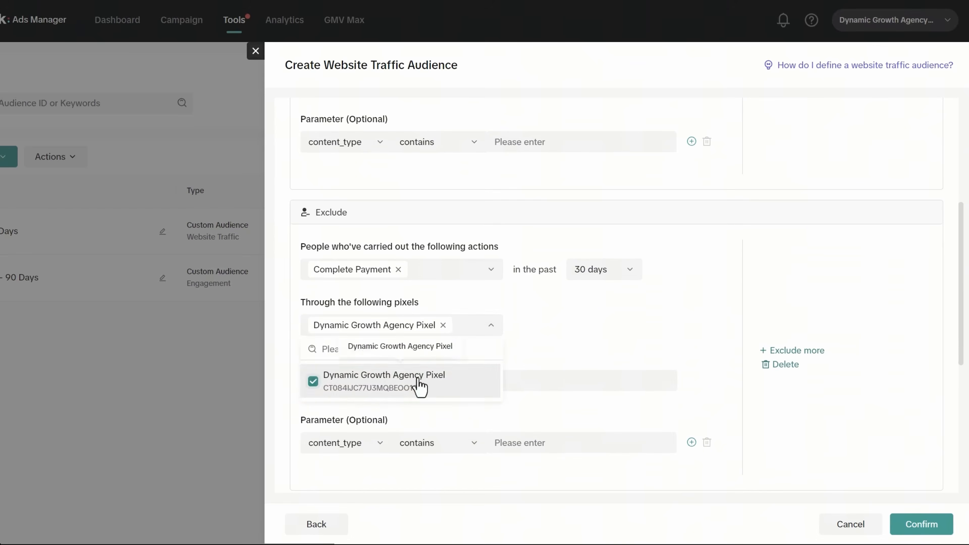
{"action": "left_click", "coordinate": [621, 342]}
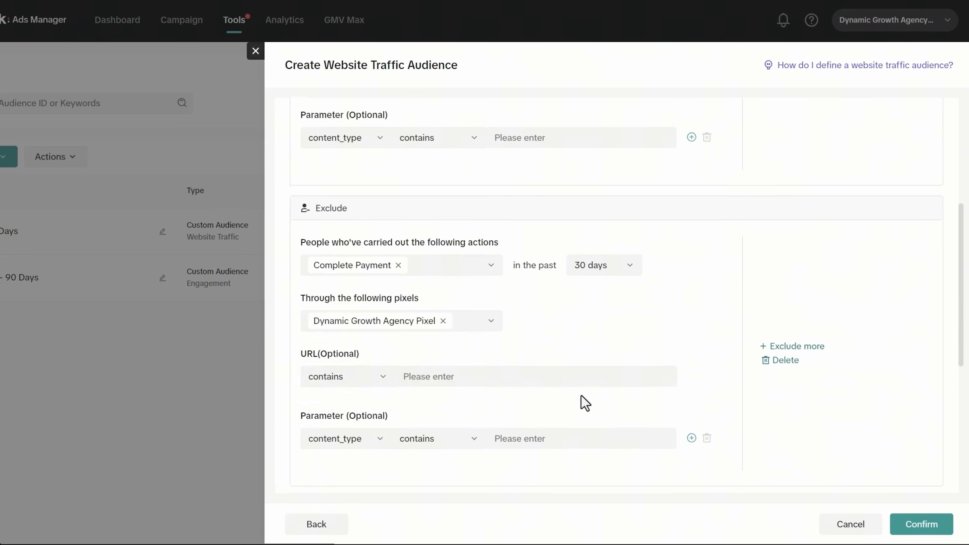
- Name the audience 'Cart Abandoners - 14 Days (30 Days Buyers)', review the rules, and confirm
{"action": "scroll", "coordinate": [580, 401], "scroll_direction": "down", "scroll_amount": 5}
{"action": "left_click", "coordinate": [409, 349]}
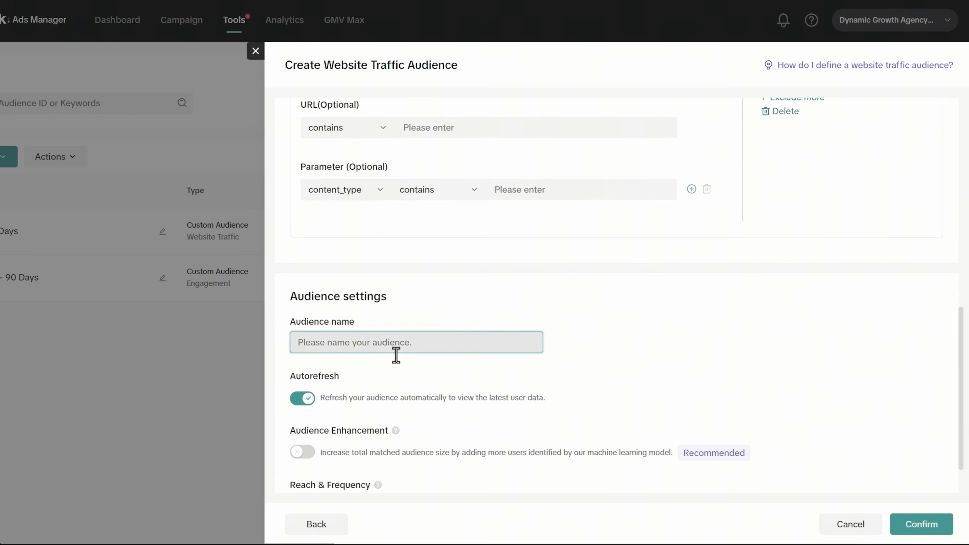
{"action": "type", "text": "Cart Abandoners - 14 Days (30 Days Buyers"}
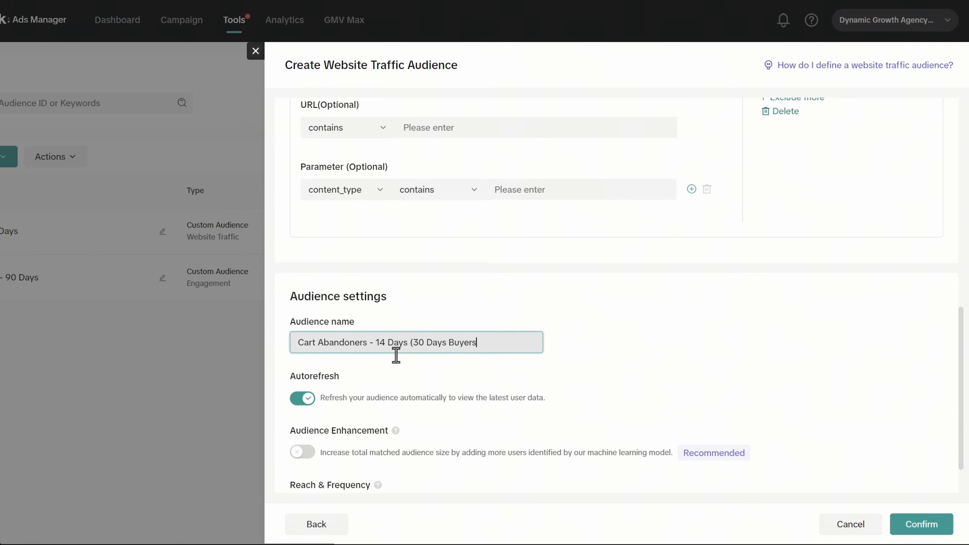
{"action": "scroll", "coordinate": [396, 355], "scroll_direction": "down", "scroll_amount": 2}
{"action": "scroll", "coordinate": [357, 298], "scroll_direction": "up", "scroll_amount": 10}
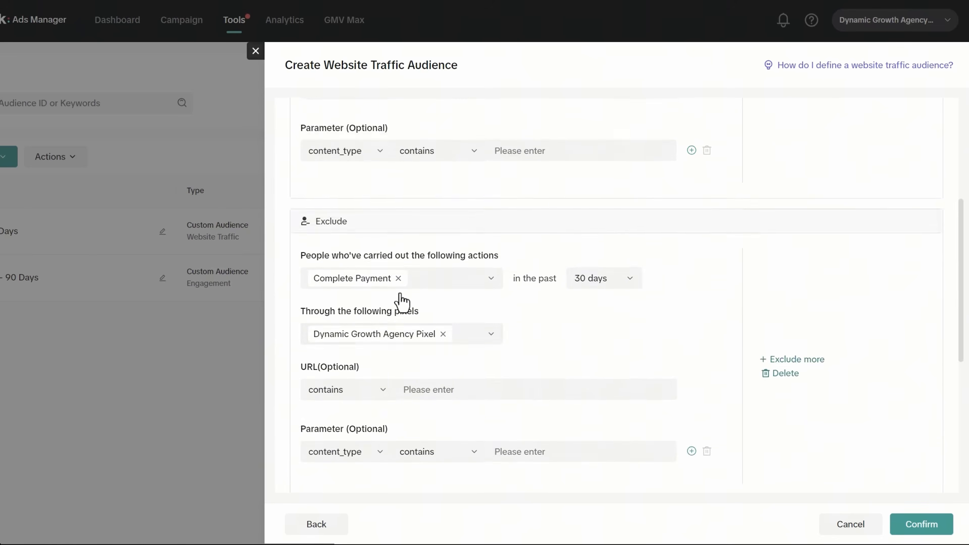
{"action": "scroll", "coordinate": [428, 266], "scroll_direction": "up", "scroll_amount": 2}
{"action": "scroll", "coordinate": [397, 286], "scroll_direction": "down", "scroll_amount": 4}
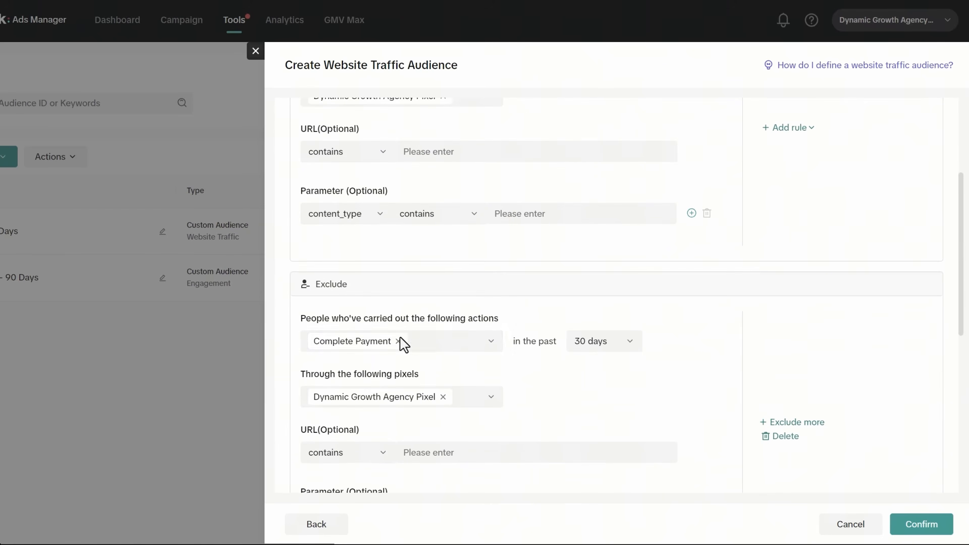
{"action": "scroll", "coordinate": [401, 346], "scroll_direction": "up", "scroll_amount": 6}
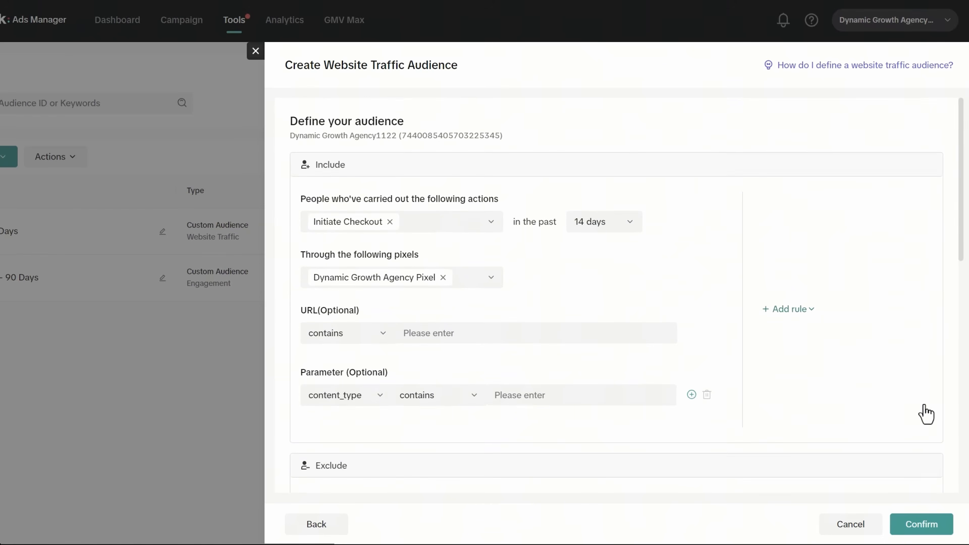
{"action": "left_click", "coordinate": [945, 521]}
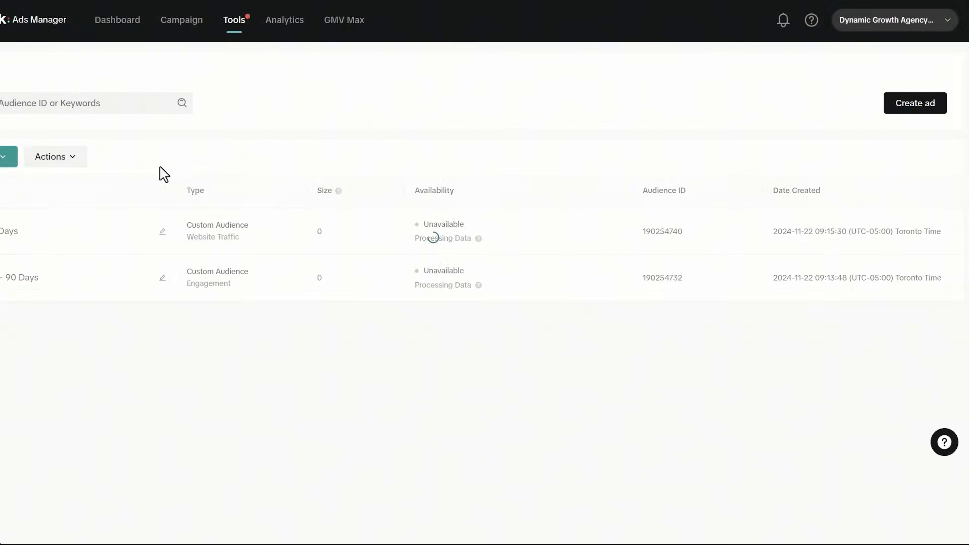
- Start a Website Traffic custom audience tracking Submit Form instead of Page View
{"action": "left_click", "coordinate": [84, 165]}
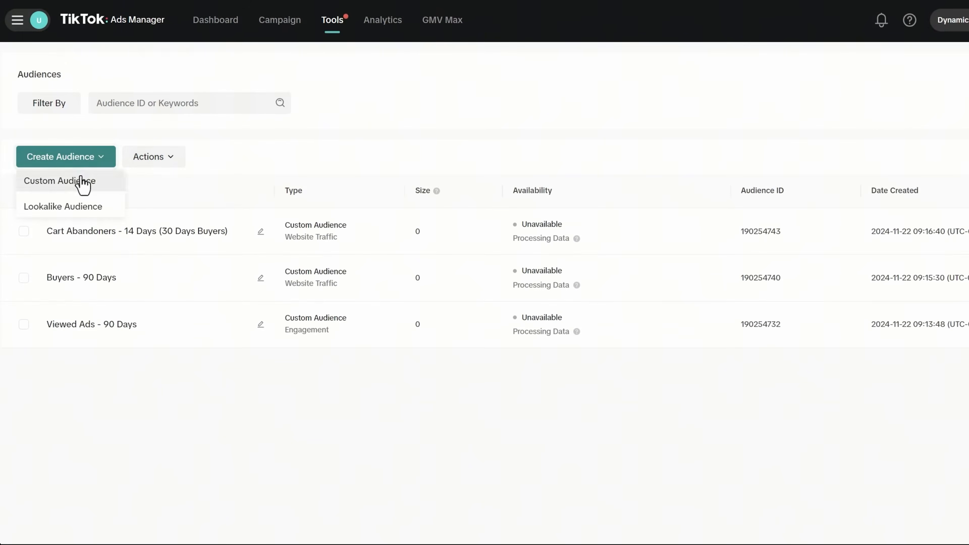
{"action": "left_click", "coordinate": [81, 182]}
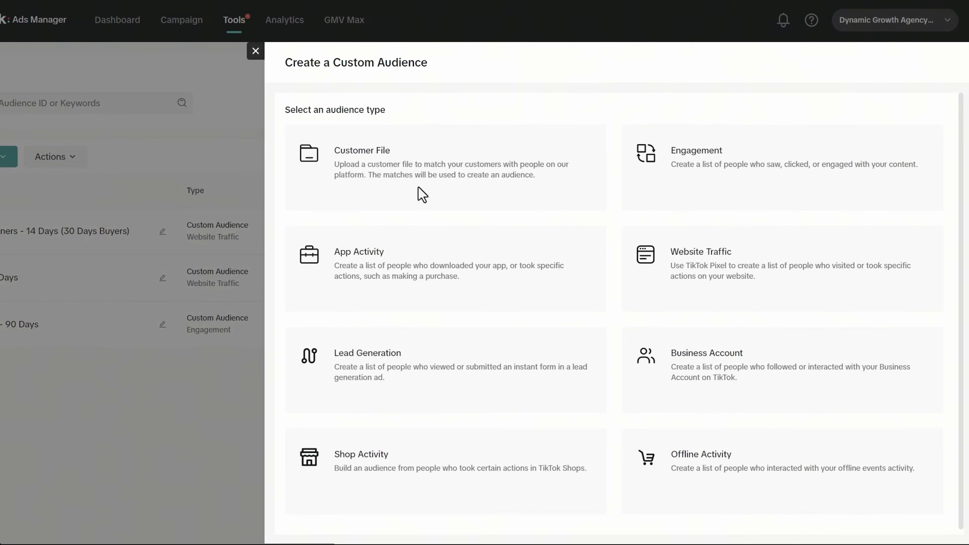
{"action": "left_click", "coordinate": [872, 302]}
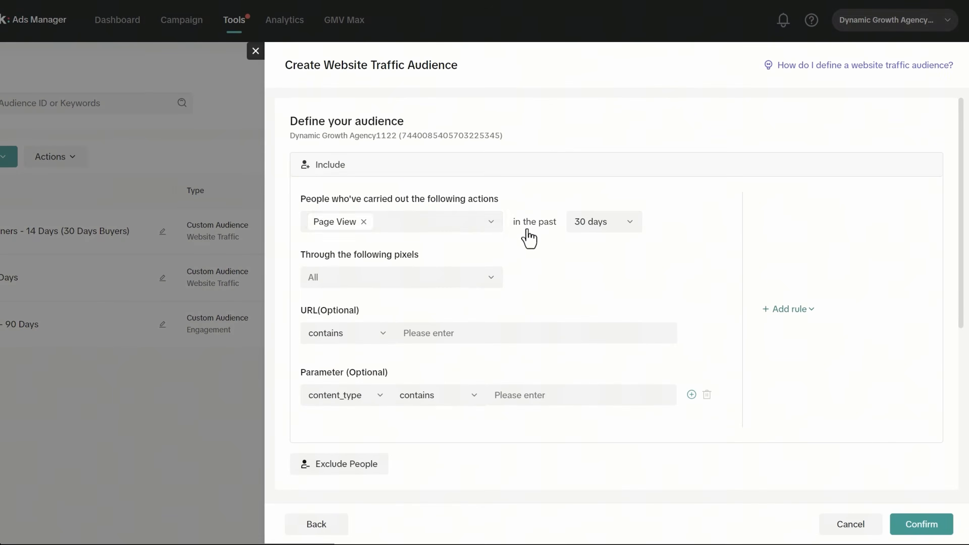
{"action": "left_click", "coordinate": [363, 221]}
{"action": "scroll", "coordinate": [397, 290], "scroll_direction": "down", "scroll_amount": 5}
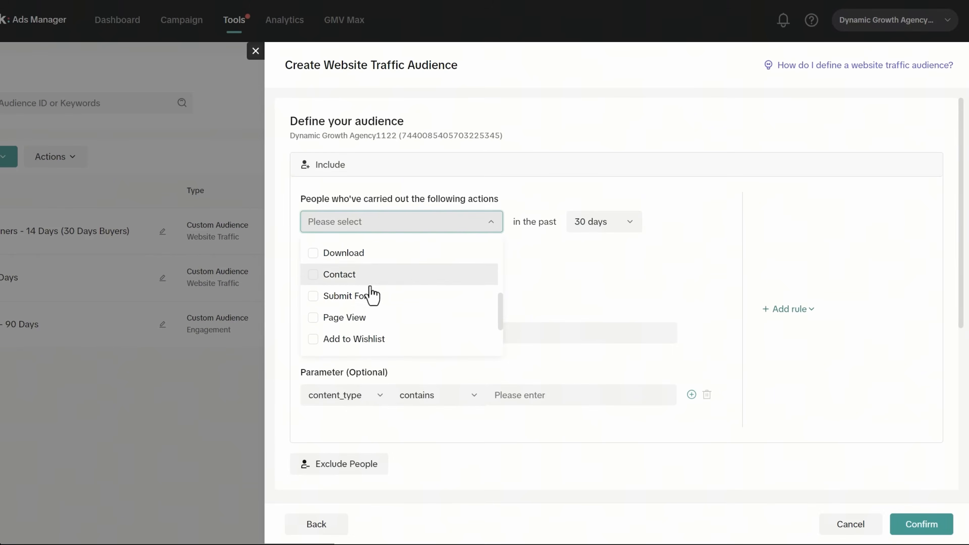
{"action": "left_click", "coordinate": [340, 301]}
{"action": "left_click", "coordinate": [595, 281]}
- Set a 60-day lookback and track through the agency pixel
{"action": "left_click", "coordinate": [598, 229]}
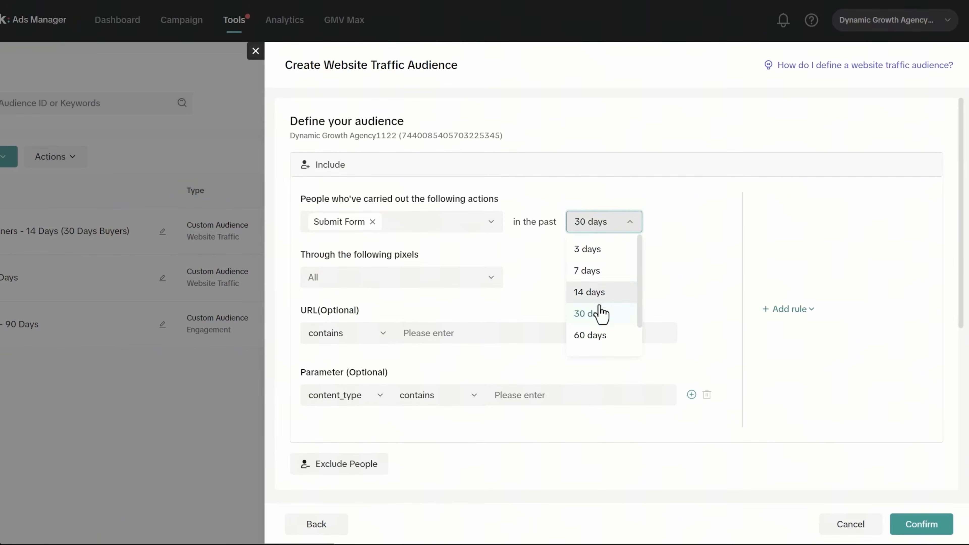
{"action": "left_click", "coordinate": [585, 337]}
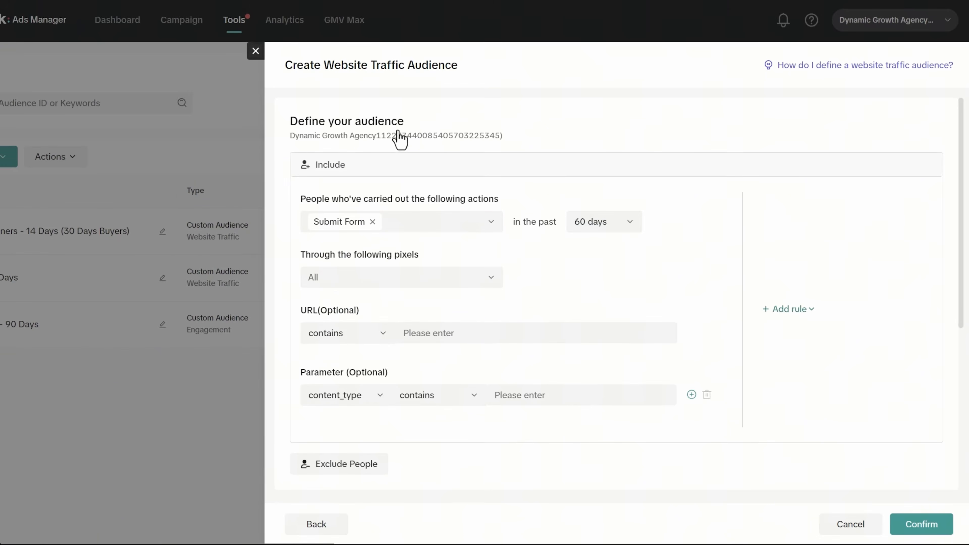
{"action": "left_click", "coordinate": [375, 278]}
{"action": "left_click", "coordinate": [317, 338]}
{"action": "left_click", "coordinate": [616, 293]}
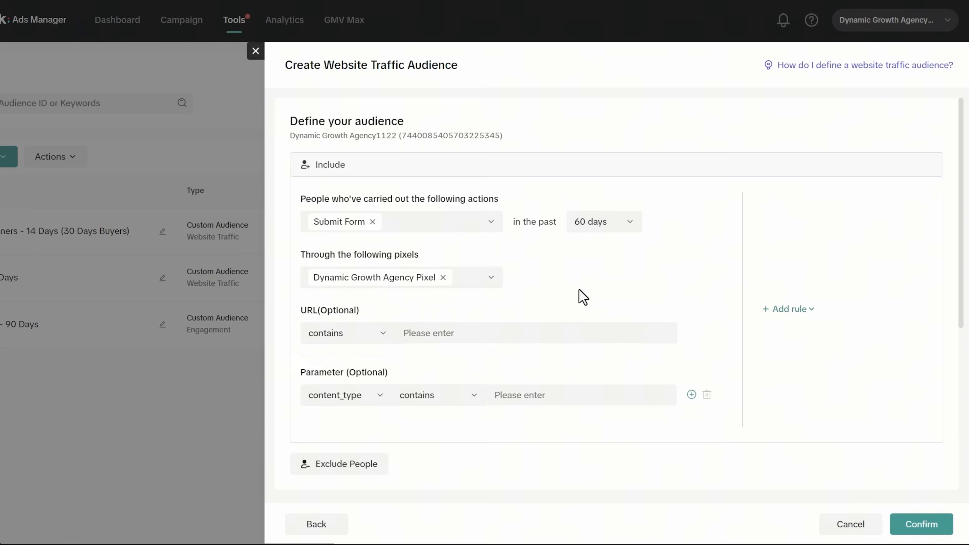
- Name the audience 'Leads - 60 Days' and confirm it
{"action": "scroll", "coordinate": [309, 358], "scroll_direction": "down", "scroll_amount": 5}
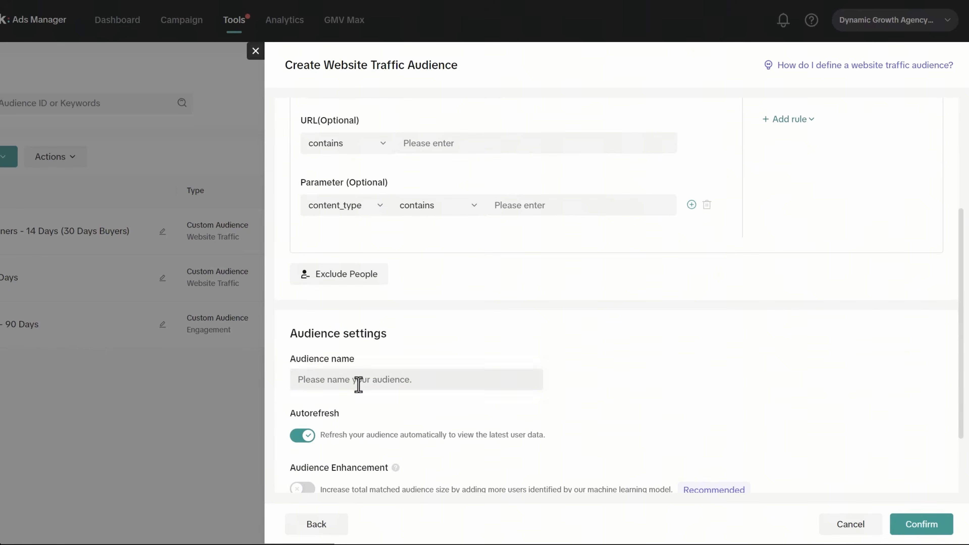
{"action": "left_click", "coordinate": [358, 384]}
{"action": "type", "text": "Leads - 60 Days"}
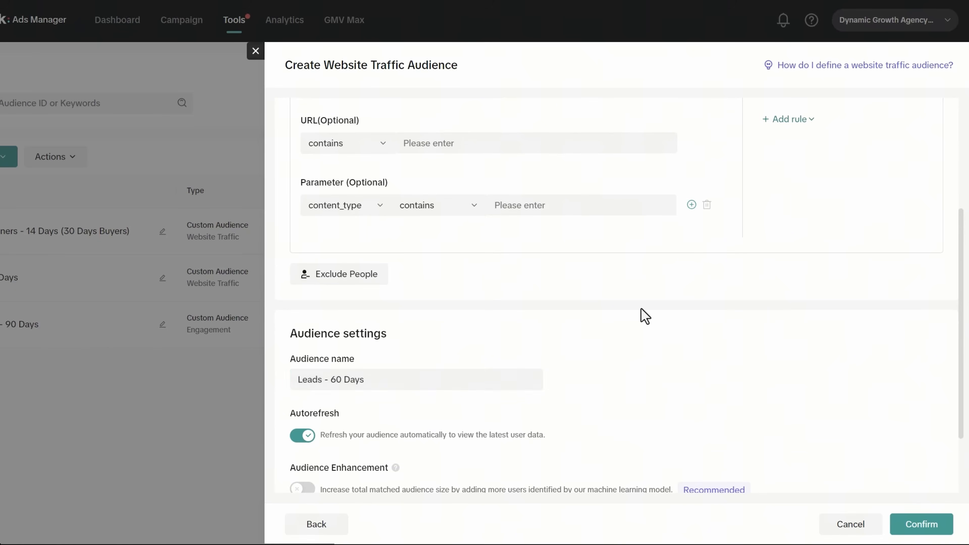
{"action": "scroll", "coordinate": [645, 316], "scroll_direction": "up", "scroll_amount": 5}
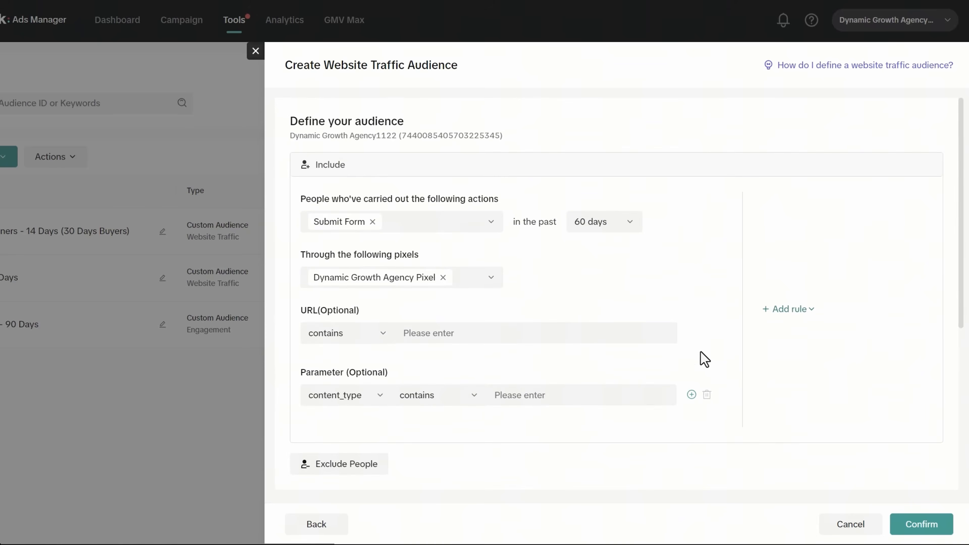
{"action": "scroll", "coordinate": [709, 376], "scroll_direction": "down", "scroll_amount": 7}
{"action": "left_click", "coordinate": [909, 524]}
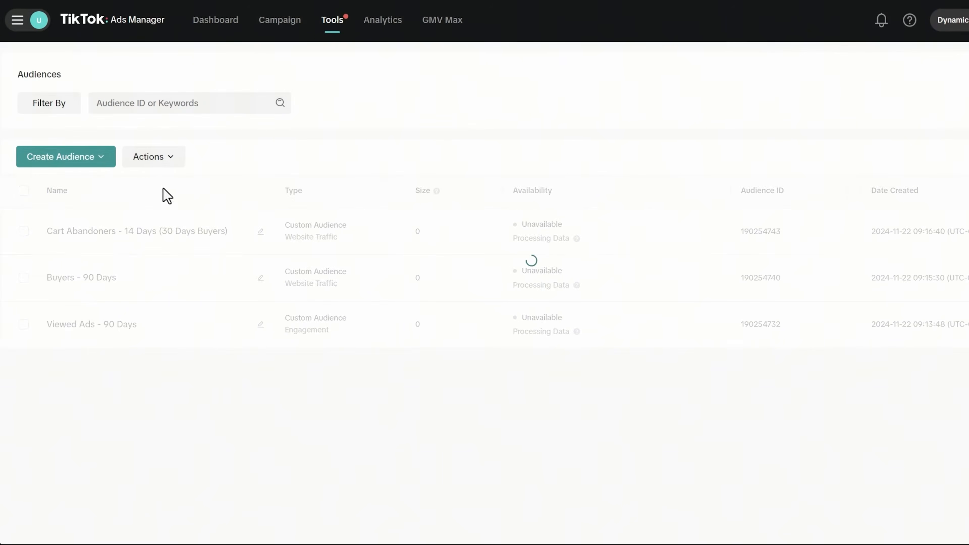
- Start a Website Traffic custom audience tracking Contact instead of Page View
{"action": "left_click", "coordinate": [100, 159]}
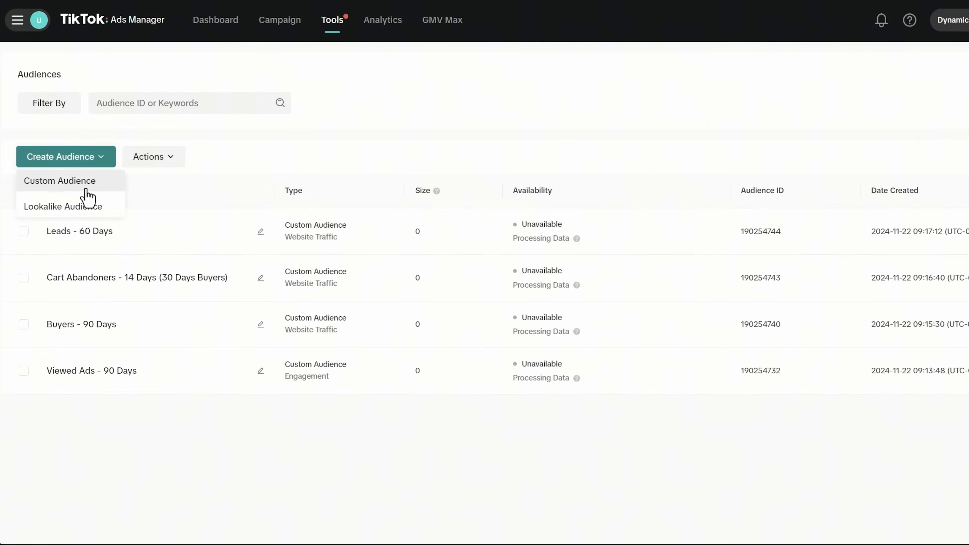
{"action": "left_click", "coordinate": [86, 190]}
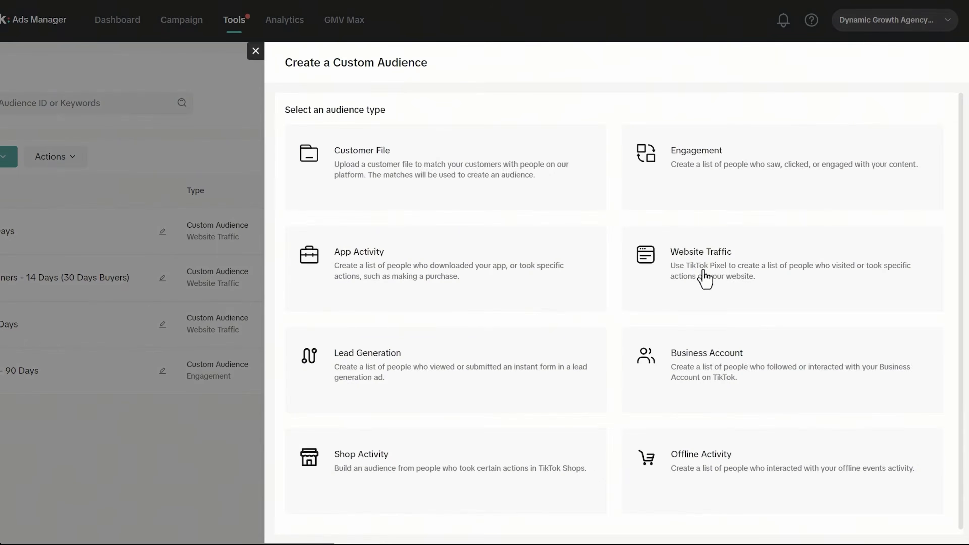
{"action": "left_click", "coordinate": [702, 275]}
{"action": "left_click", "coordinate": [364, 222]}
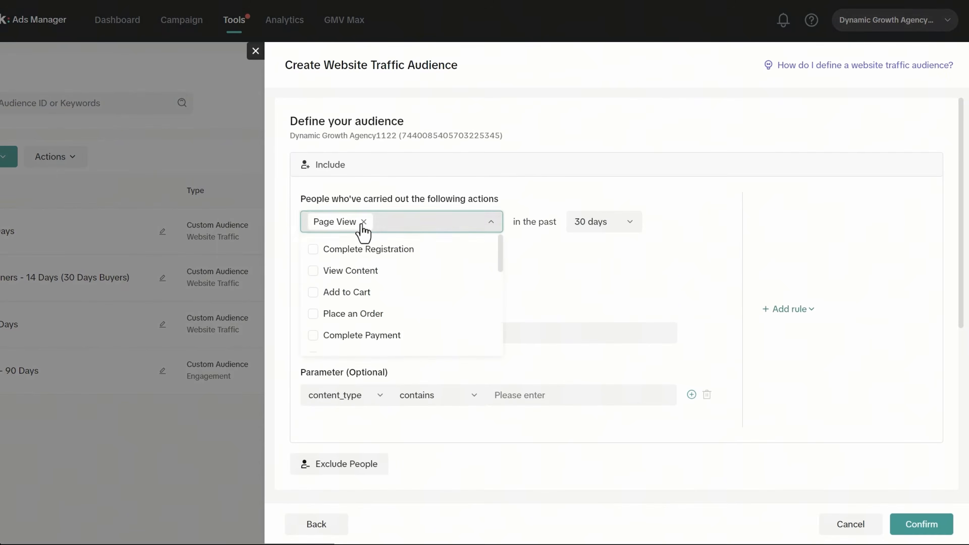
{"action": "left_click", "coordinate": [384, 229]}
{"action": "left_click", "coordinate": [385, 229]}
{"action": "scroll", "coordinate": [400, 287], "scroll_direction": "down", "scroll_amount": 3}
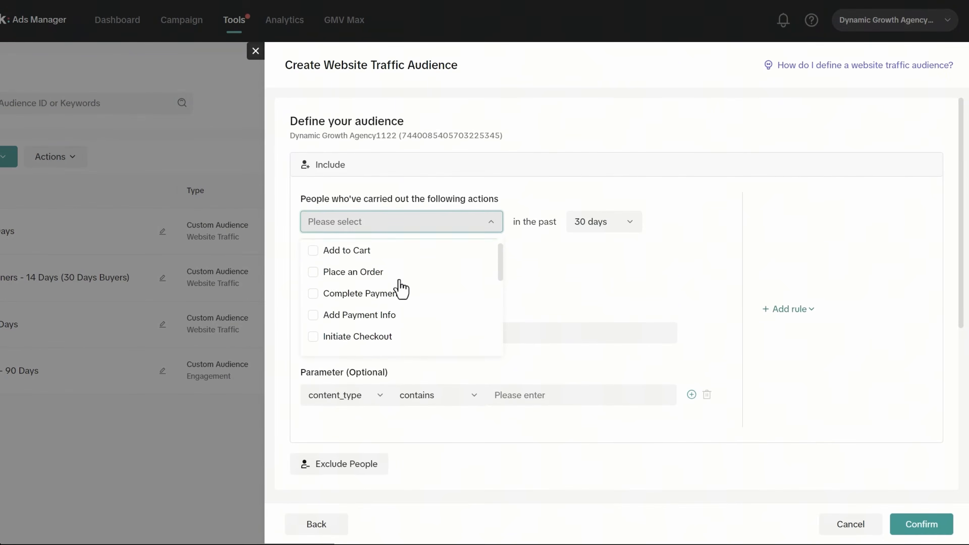
{"action": "scroll", "coordinate": [400, 288], "scroll_direction": "down", "scroll_amount": 2}
{"action": "left_click", "coordinate": [359, 278]}
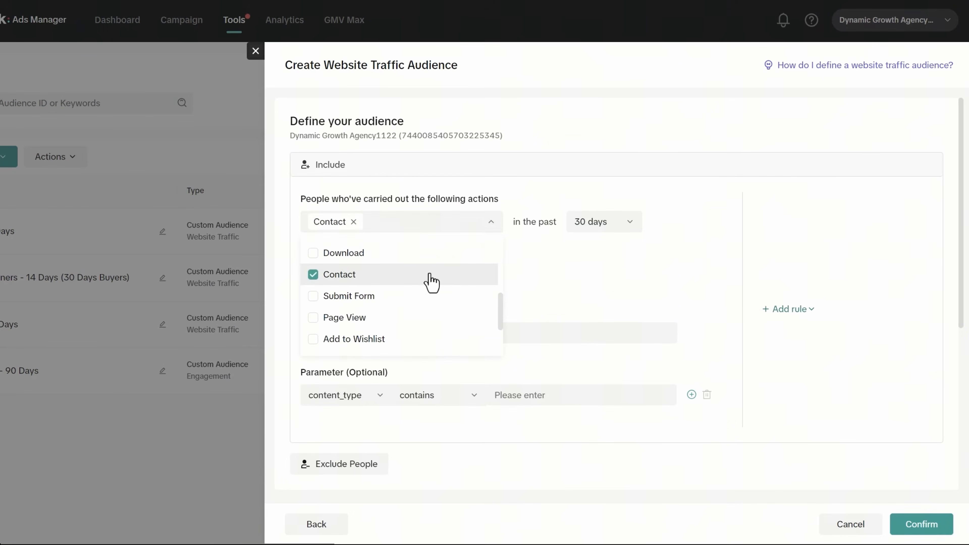
- Keep the 30-day lookback, name the audience 'Callers - 30 Days', and confirm
{"action": "left_click", "coordinate": [592, 225]}
{"action": "left_click", "coordinate": [590, 311]}
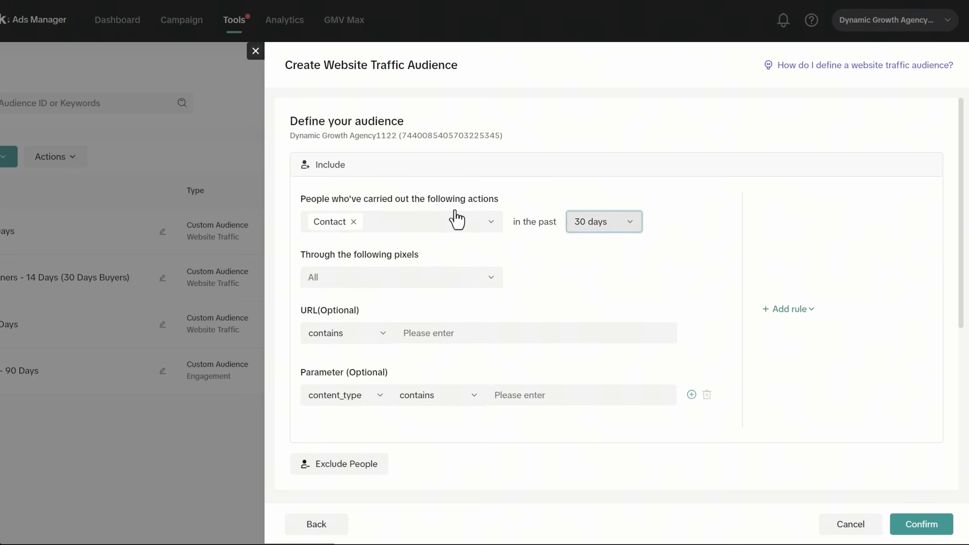
{"action": "scroll", "coordinate": [515, 269], "scroll_direction": "down", "scroll_amount": 5}
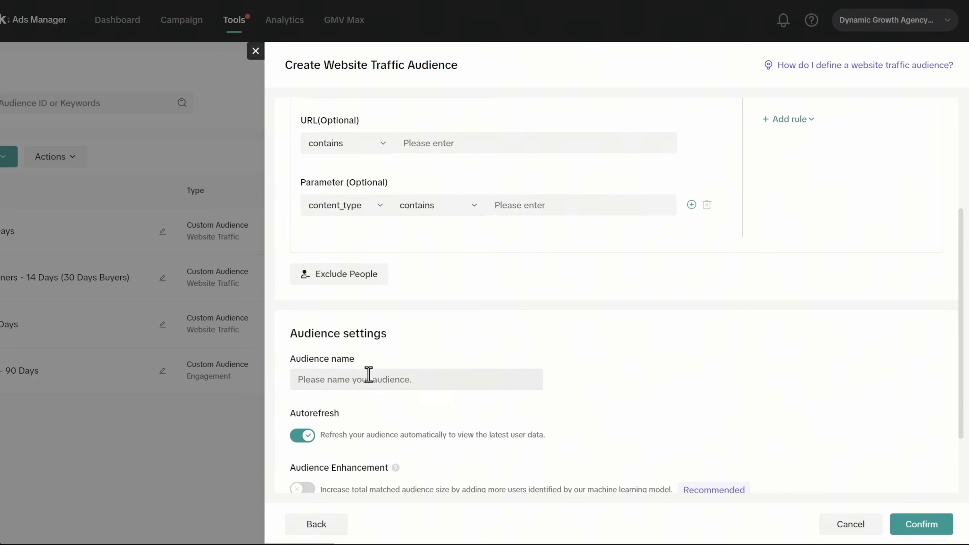
{"action": "left_click", "coordinate": [367, 376]}
{"action": "type", "text": "Callers - 30 Days"}
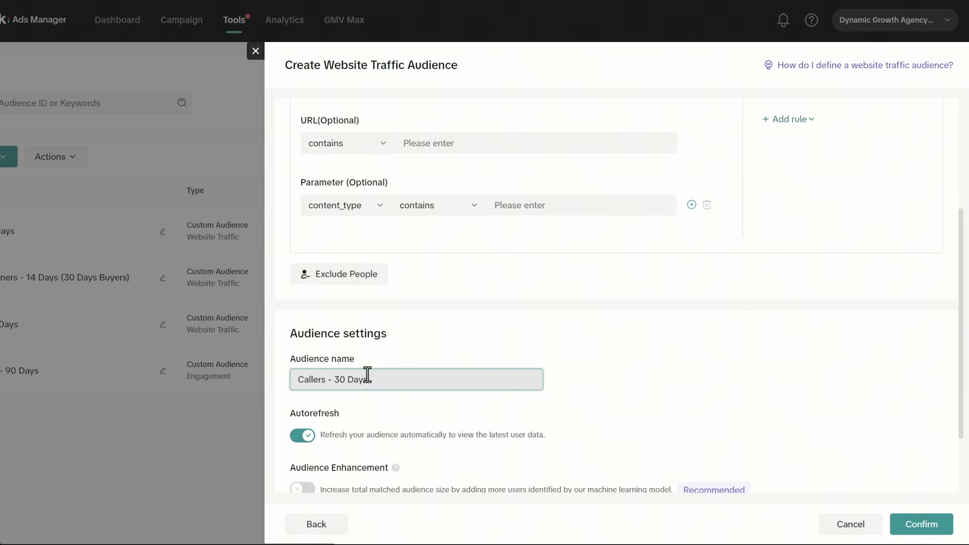
{"action": "scroll", "coordinate": [508, 416], "scroll_direction": "up", "scroll_amount": 5}
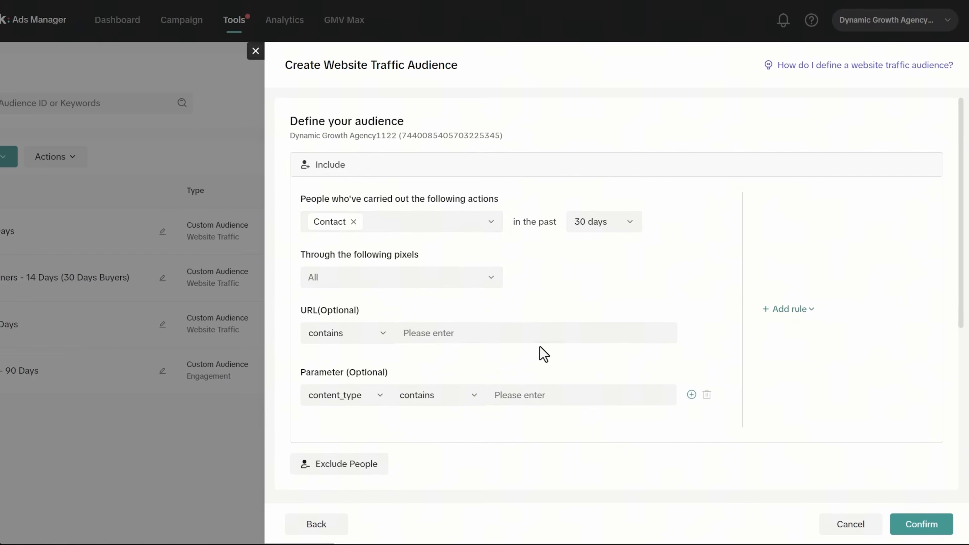
{"action": "scroll", "coordinate": [543, 355], "scroll_direction": "down", "scroll_amount": 6}
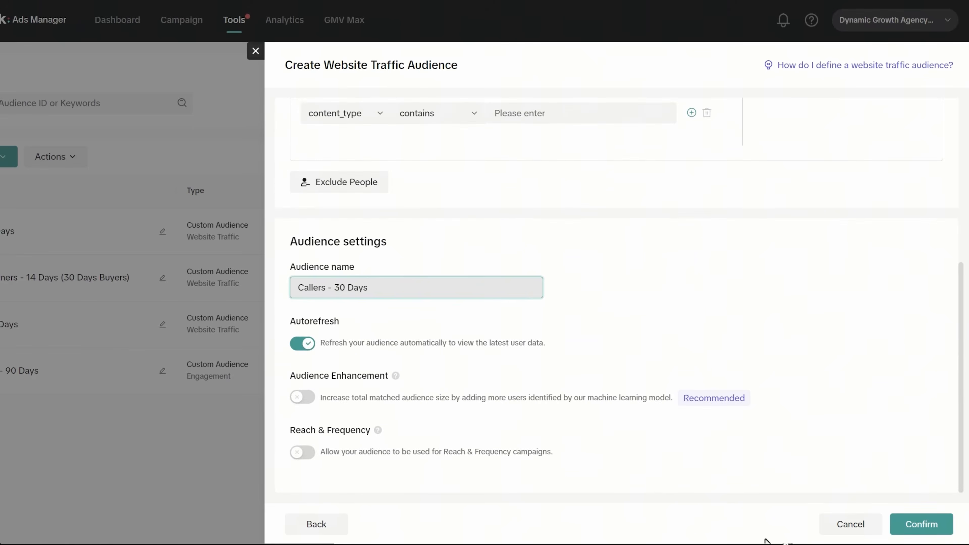
{"action": "left_click", "coordinate": [935, 527]}
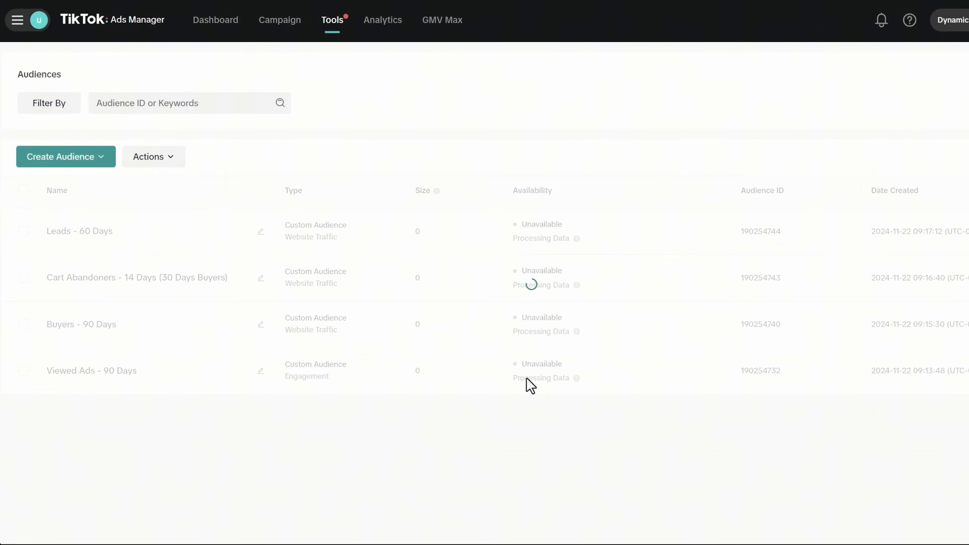
{"action": "mouse_move", "coordinate": [92, 229]}
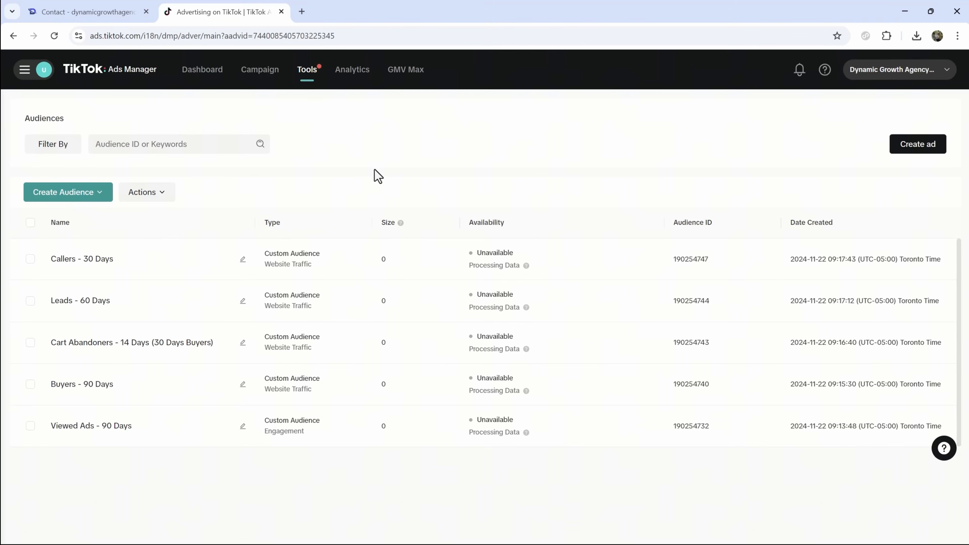
{"action": "left_click", "coordinate": [199, 74]}
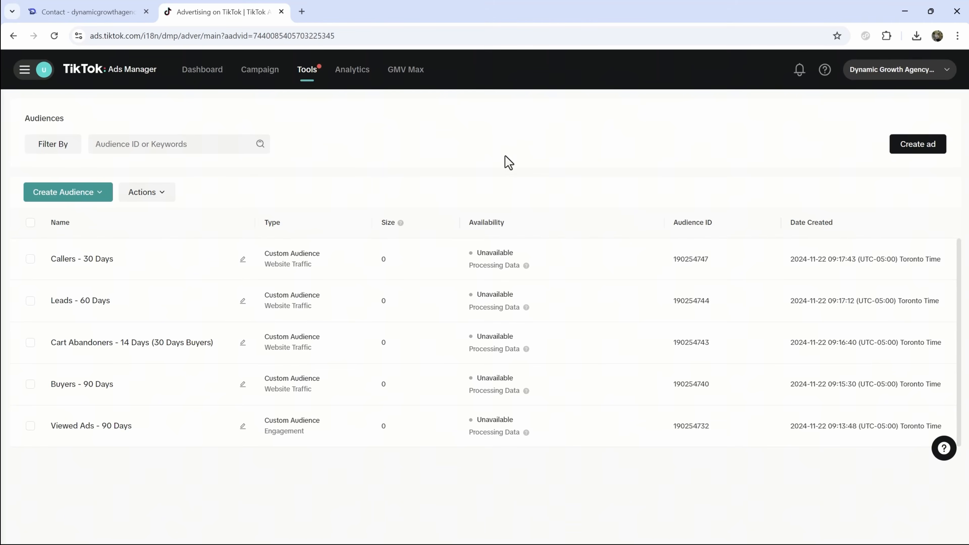